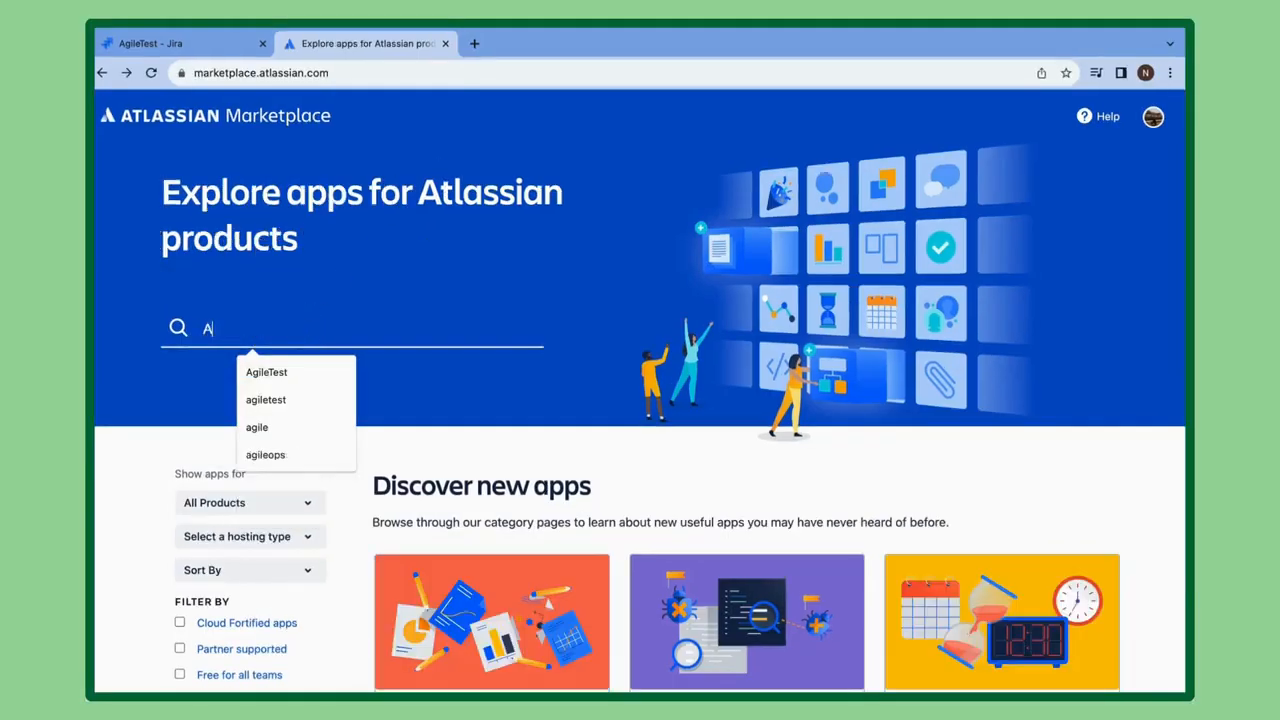
# Step: Search the Atlassian Marketplace for AgileTest and open the Agile Test Management for Jira listing
pyautogui.write('gileTest')
pyautogui.press('Return')
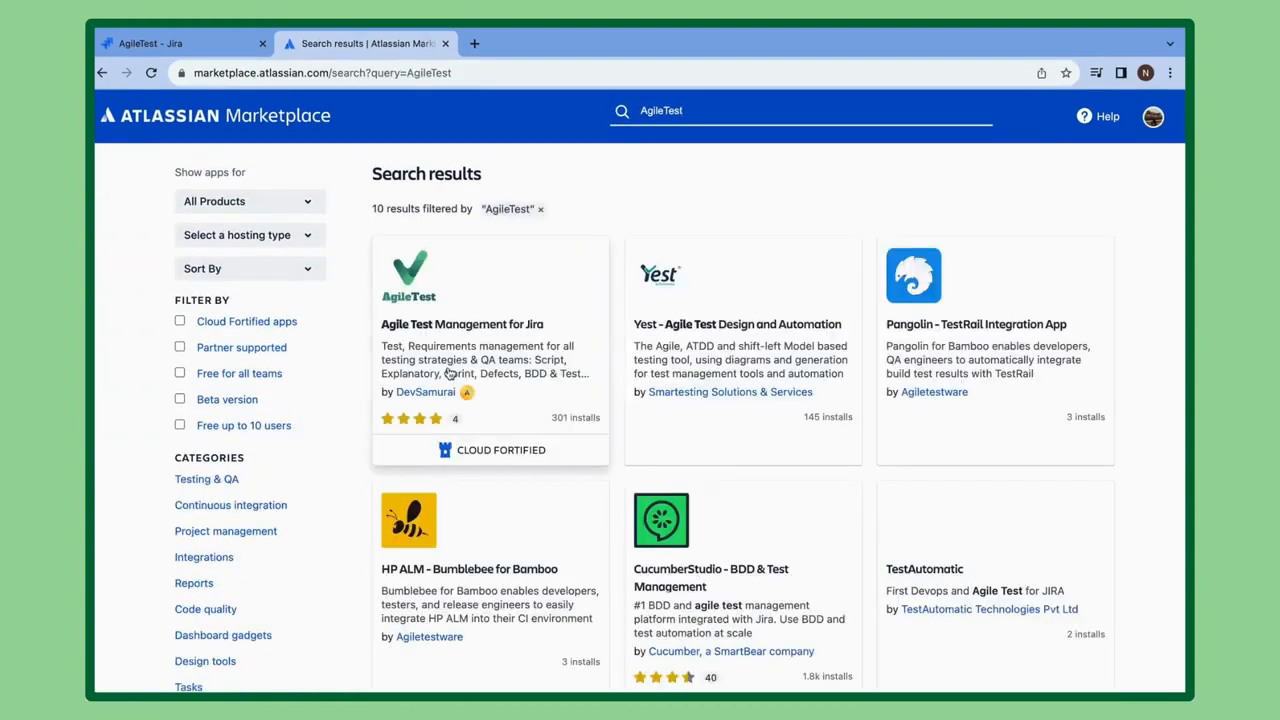
pyautogui.click(444, 370)
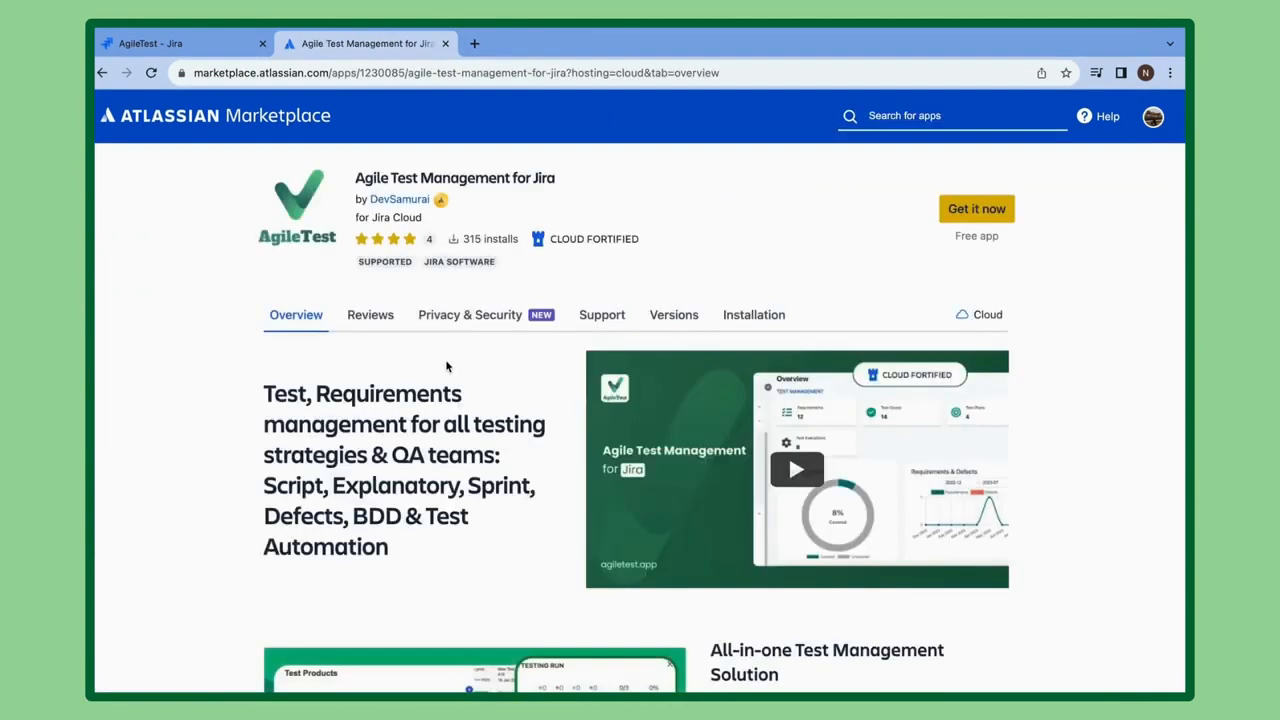
# Step: Get the app for the last site in the site list and continue to its page in Manage apps
pyautogui.click(956, 211)
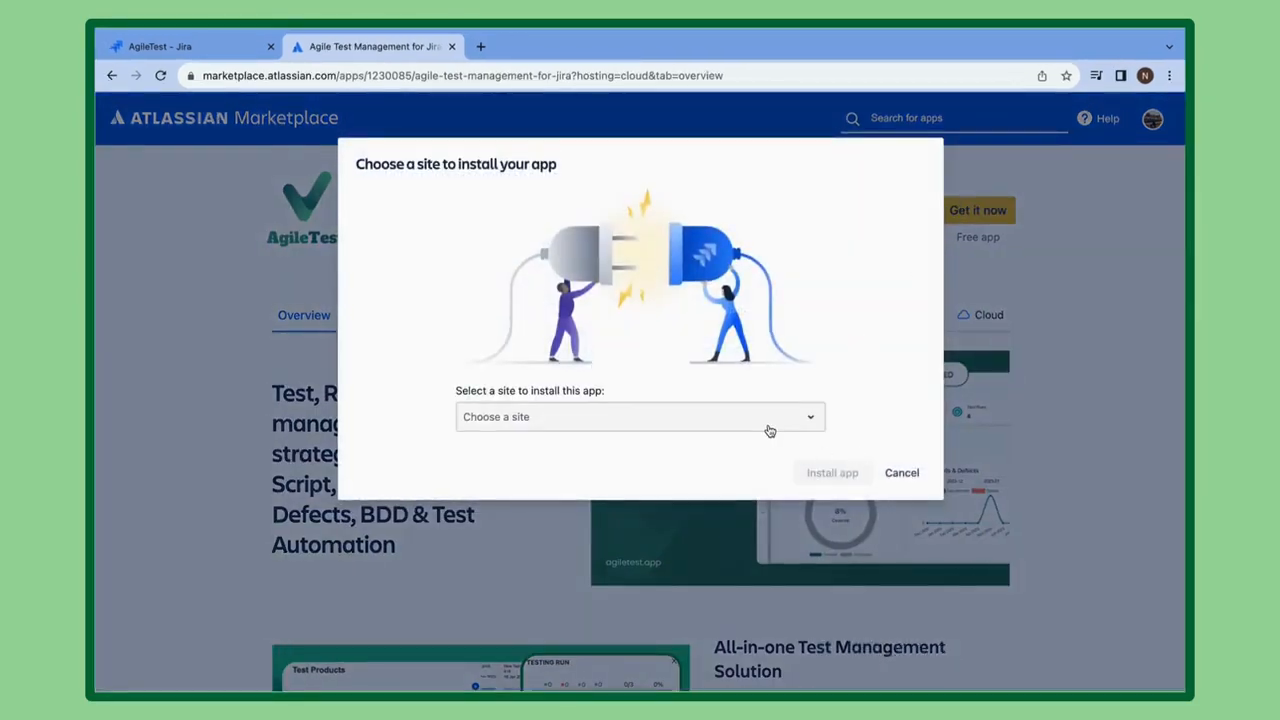
pyautogui.click(770, 429)
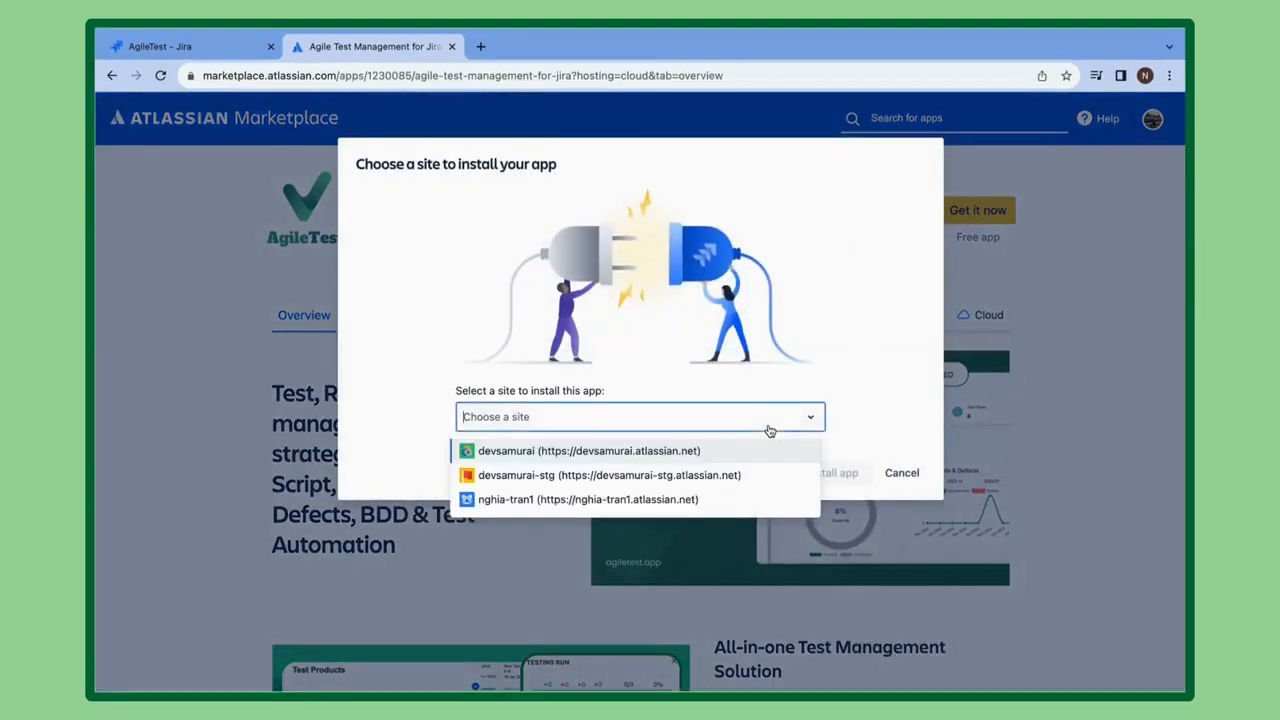
pyautogui.click(705, 500)
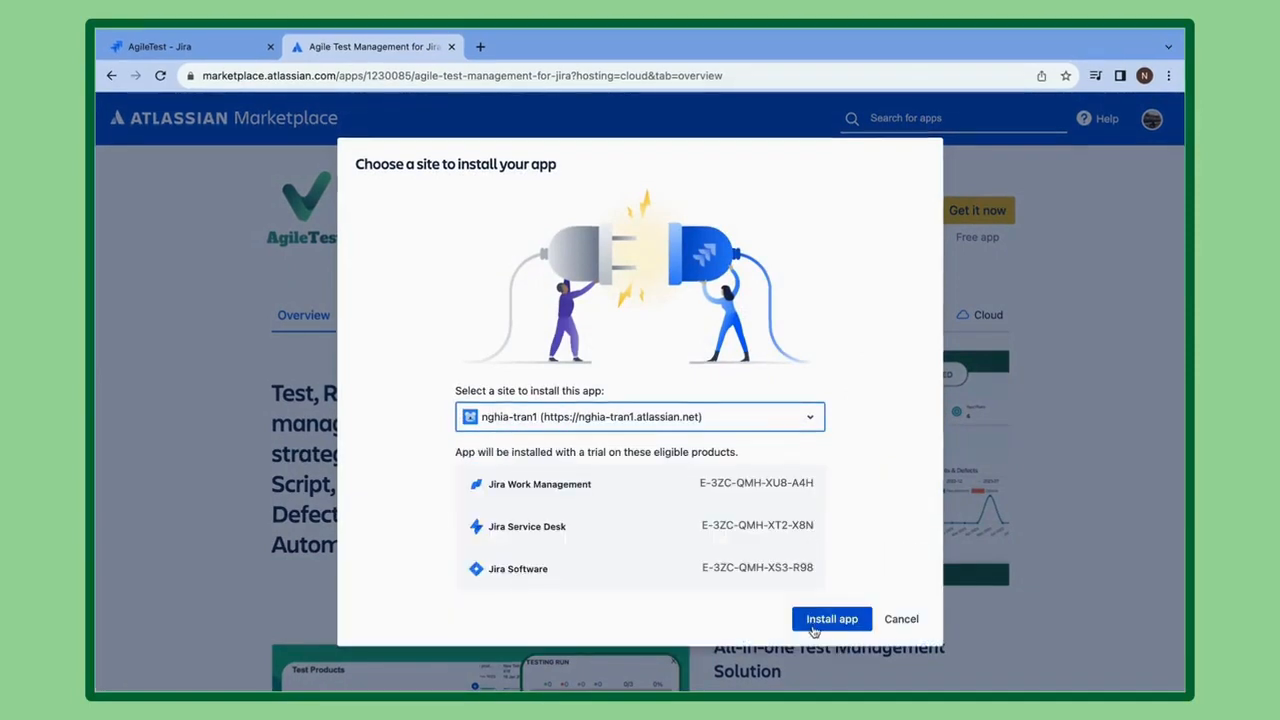
pyautogui.click(814, 626)
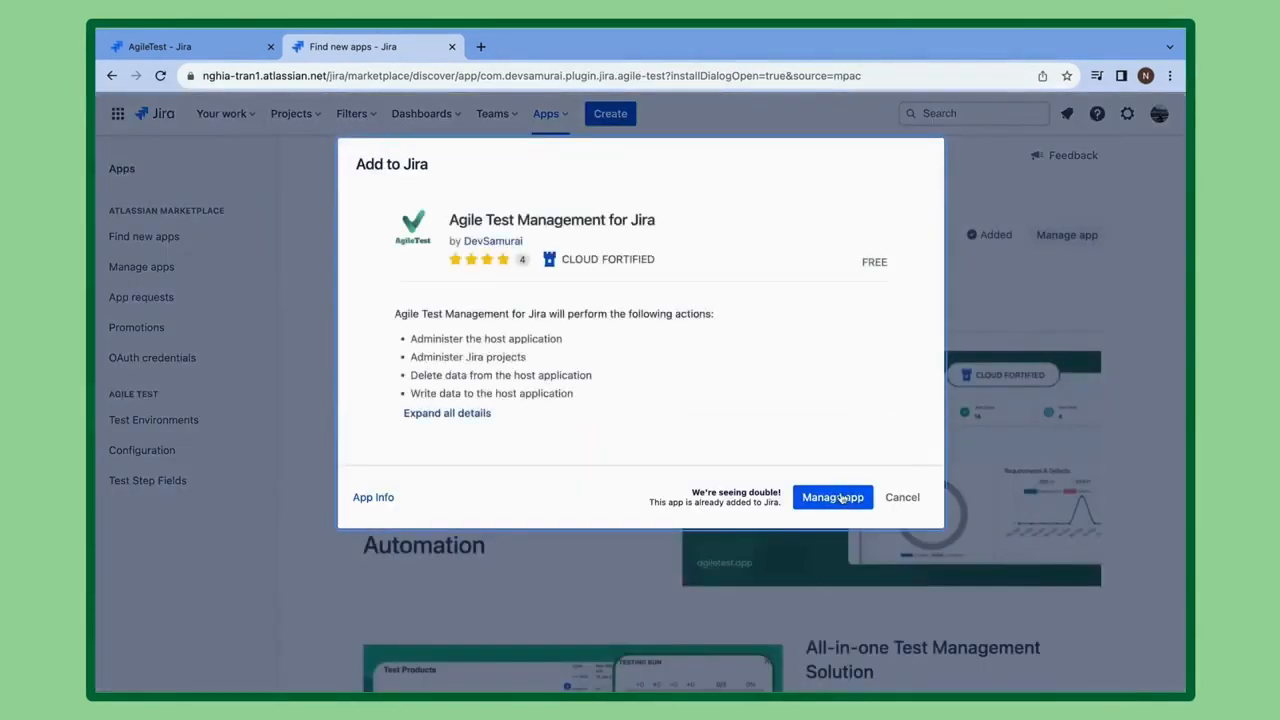
pyautogui.click(840, 502)
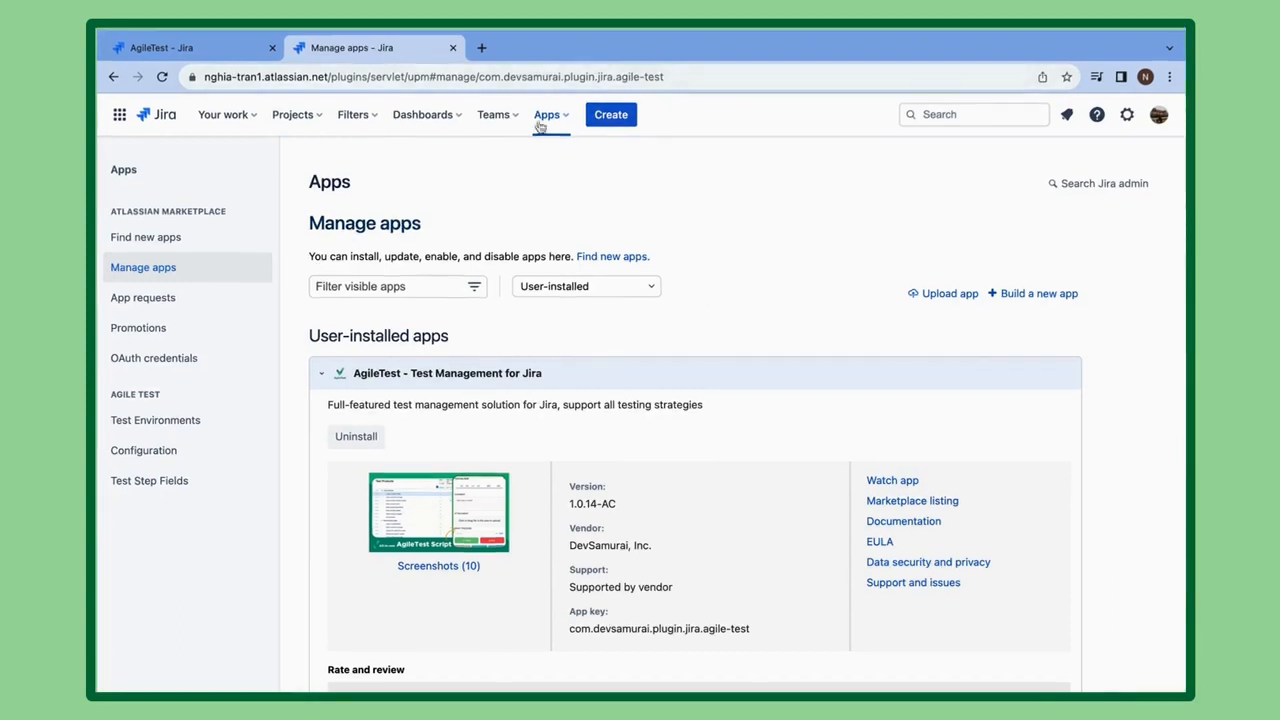
# Step: Start creating a new Jira project using the Kanban software development template
pyautogui.click(292, 111)
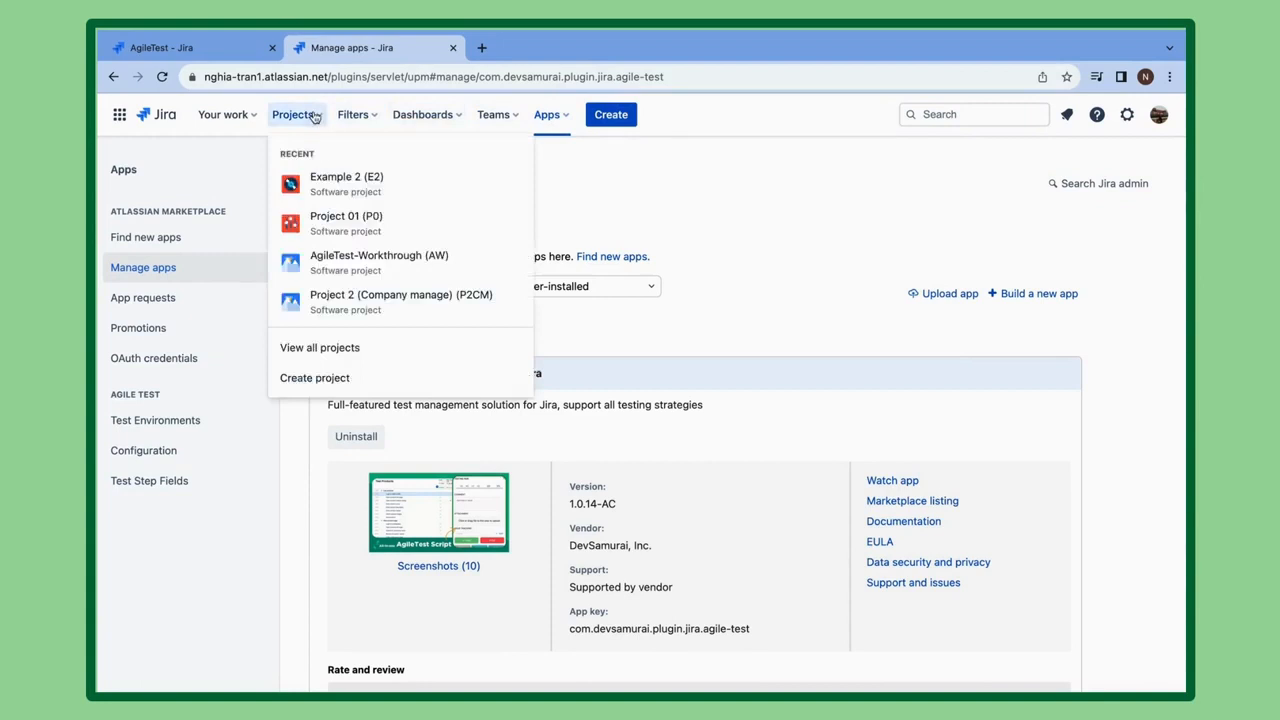
pyautogui.click(330, 377)
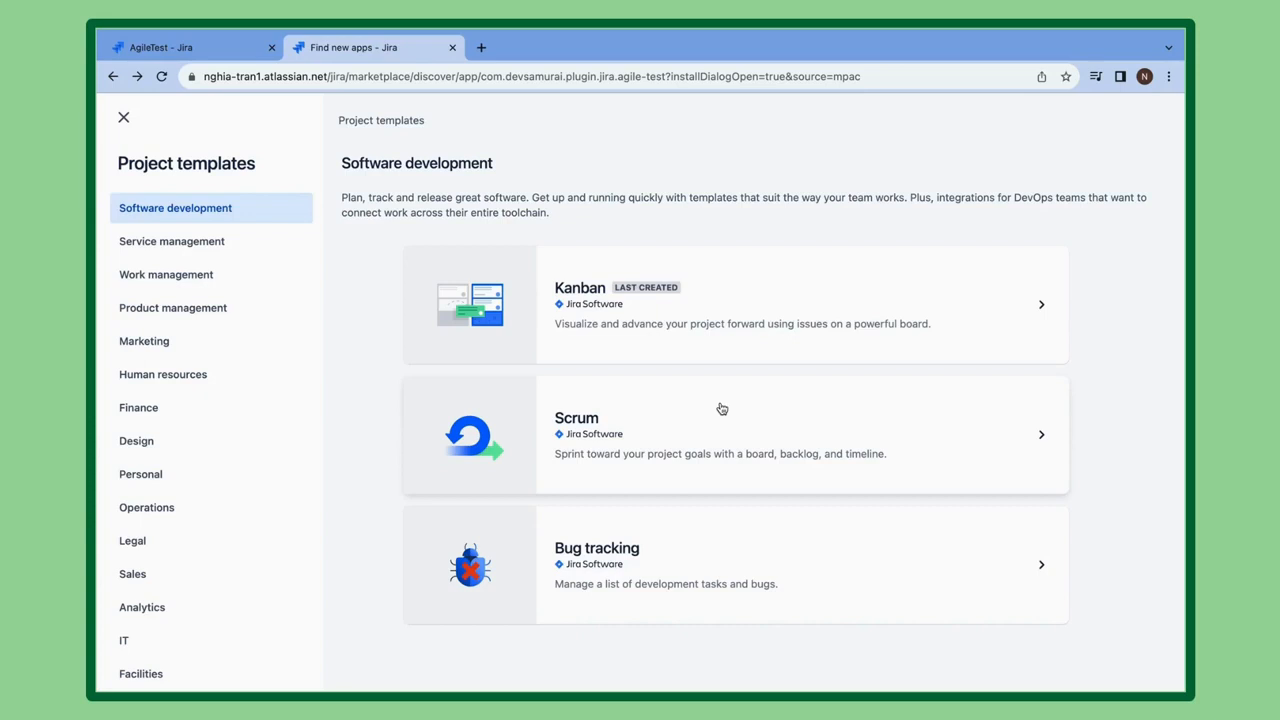
pyautogui.click(700, 317)
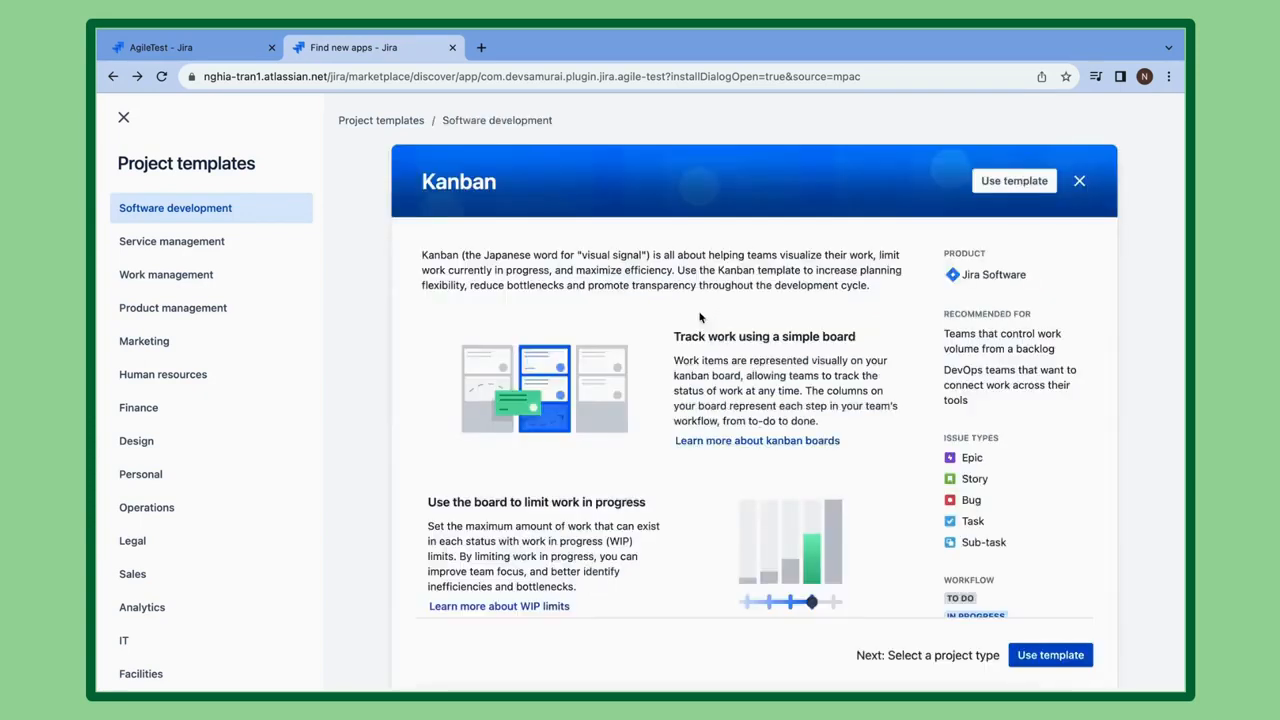
pyautogui.scroll(-3, 696, 428)
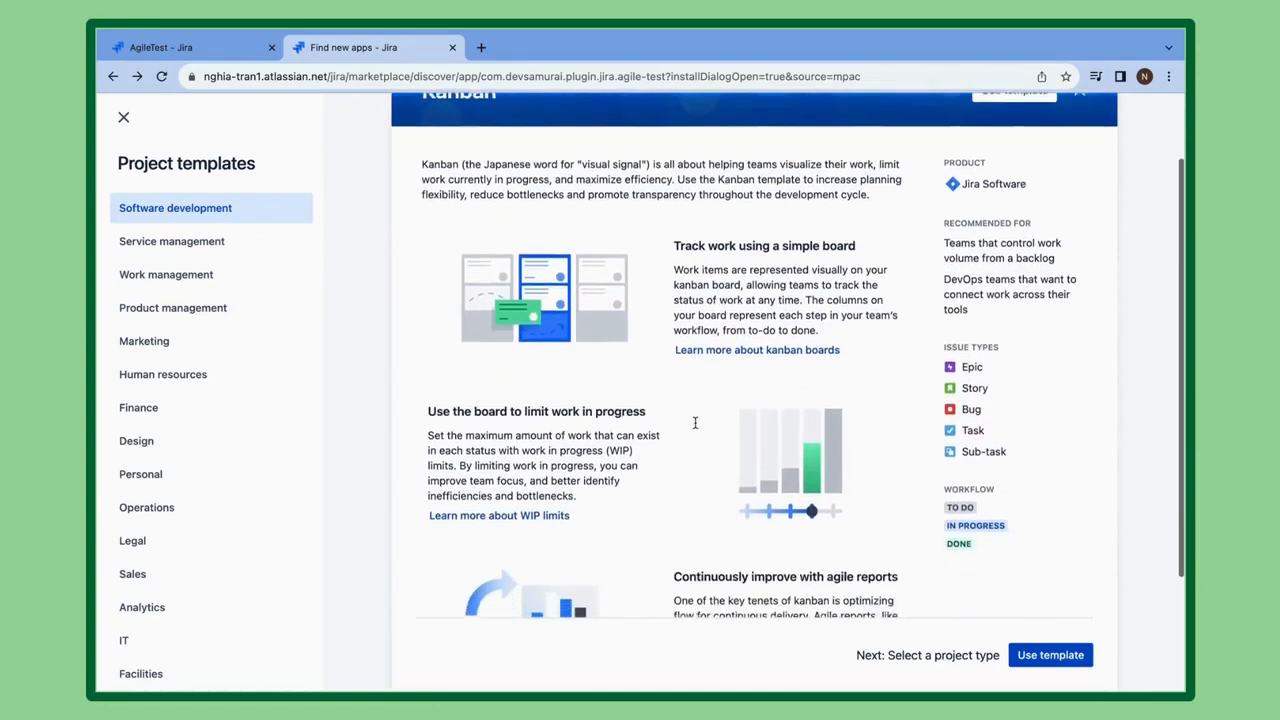
pyautogui.scroll(5, 915, 450)
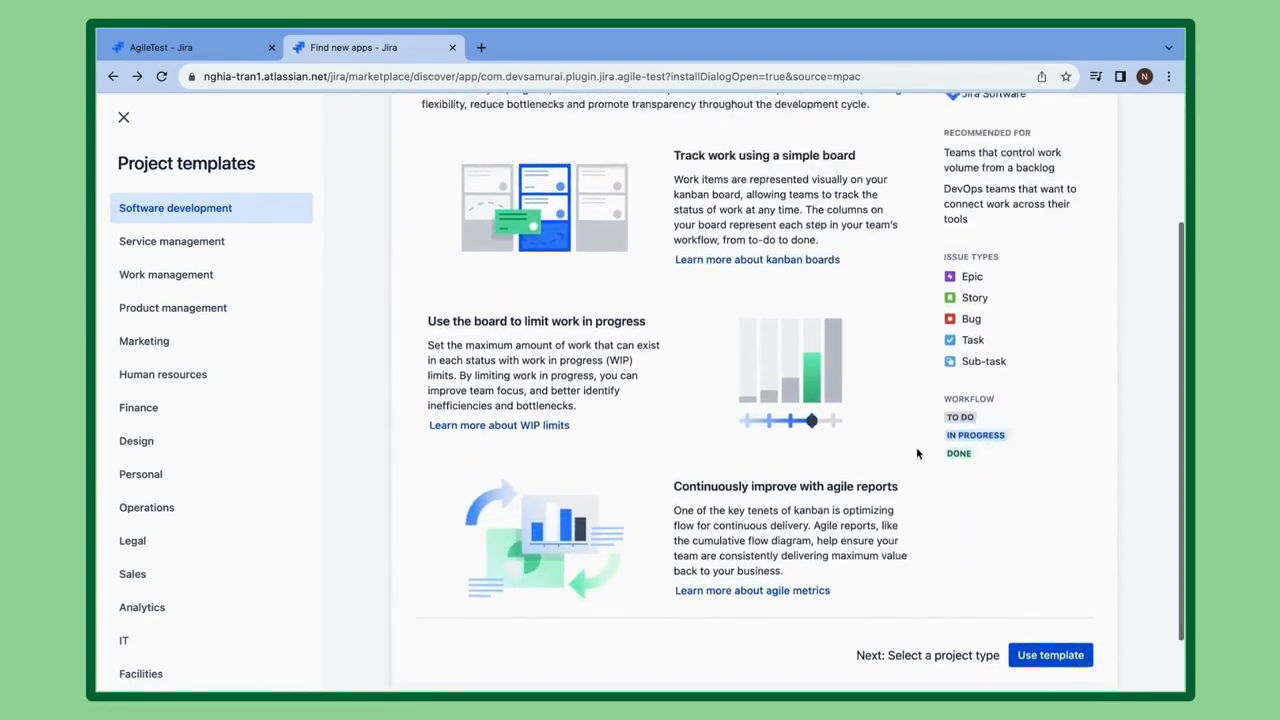
pyautogui.click(1050, 655)
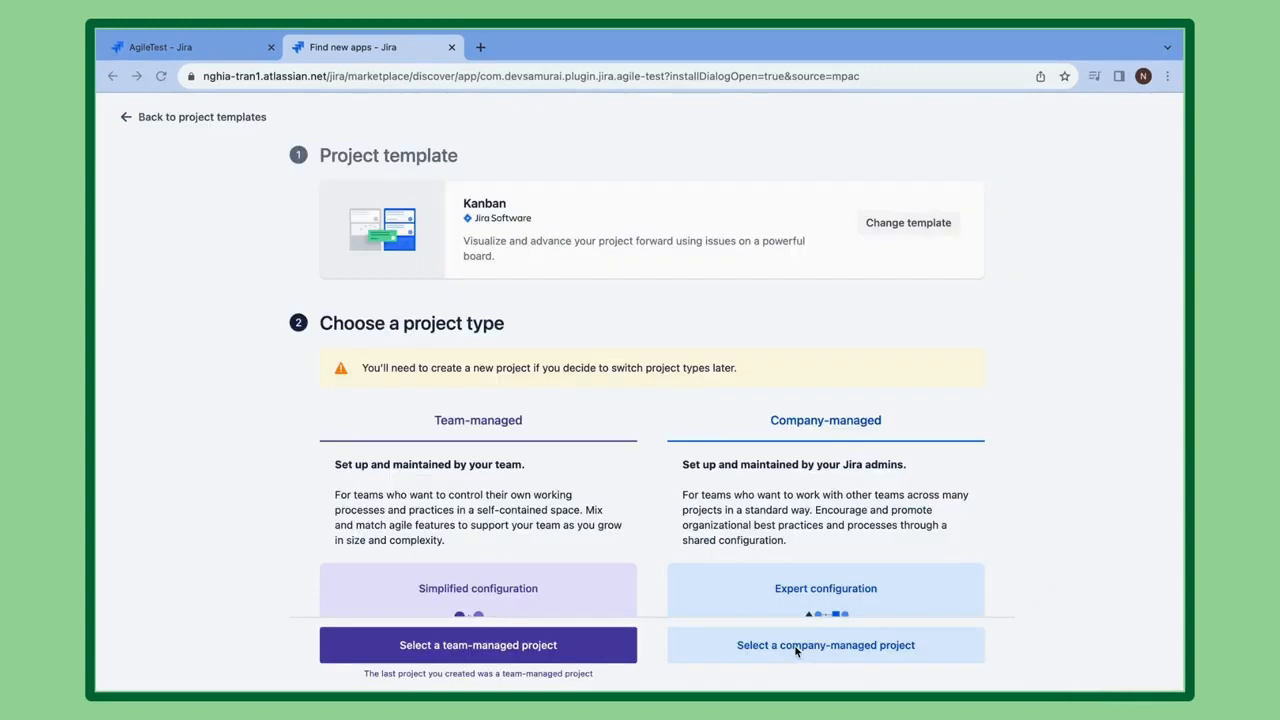
# Step: Compare the two project types and select a team-managed project
pyautogui.scroll(-5, 797, 650)
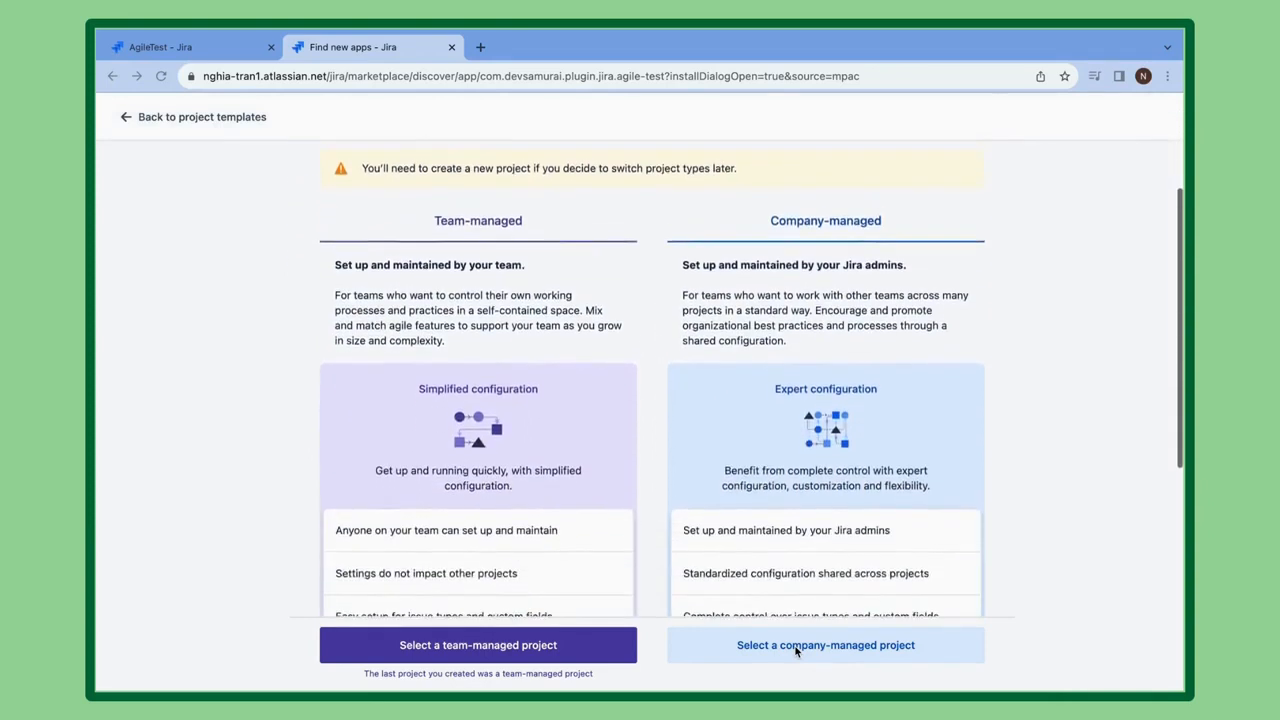
pyautogui.scroll(-4, 797, 650)
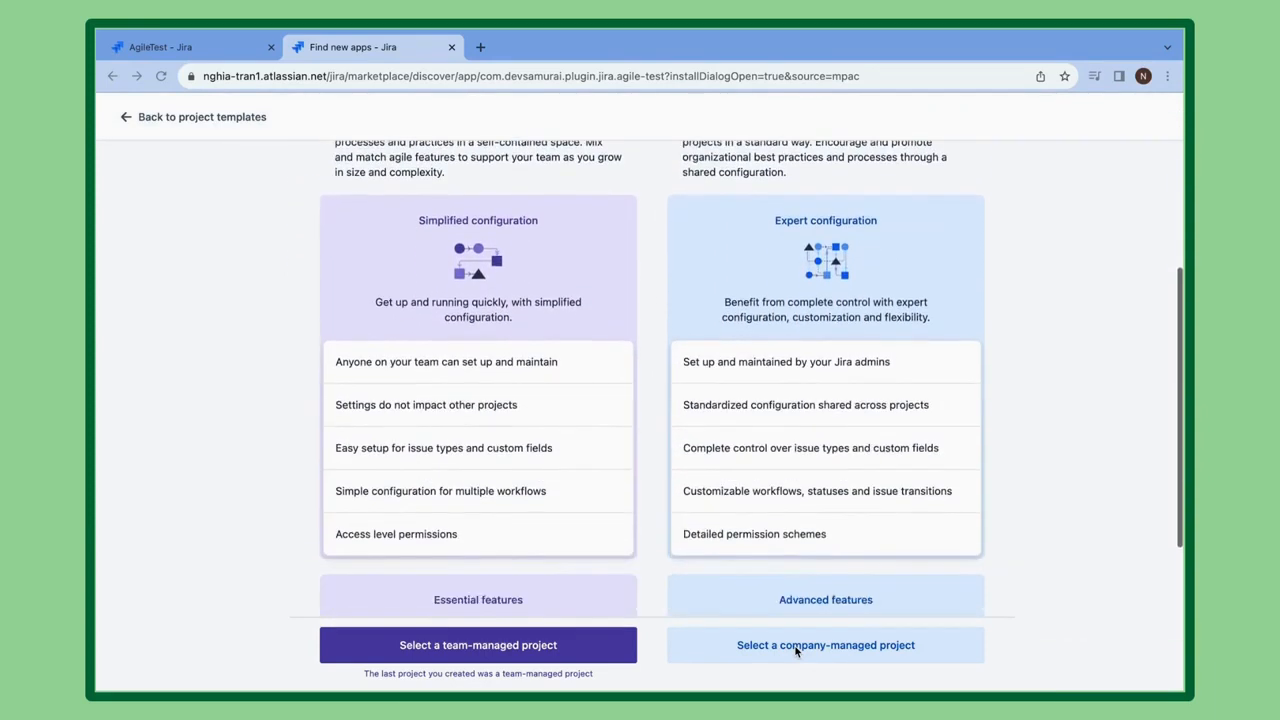
pyautogui.scroll(-1, 797, 650)
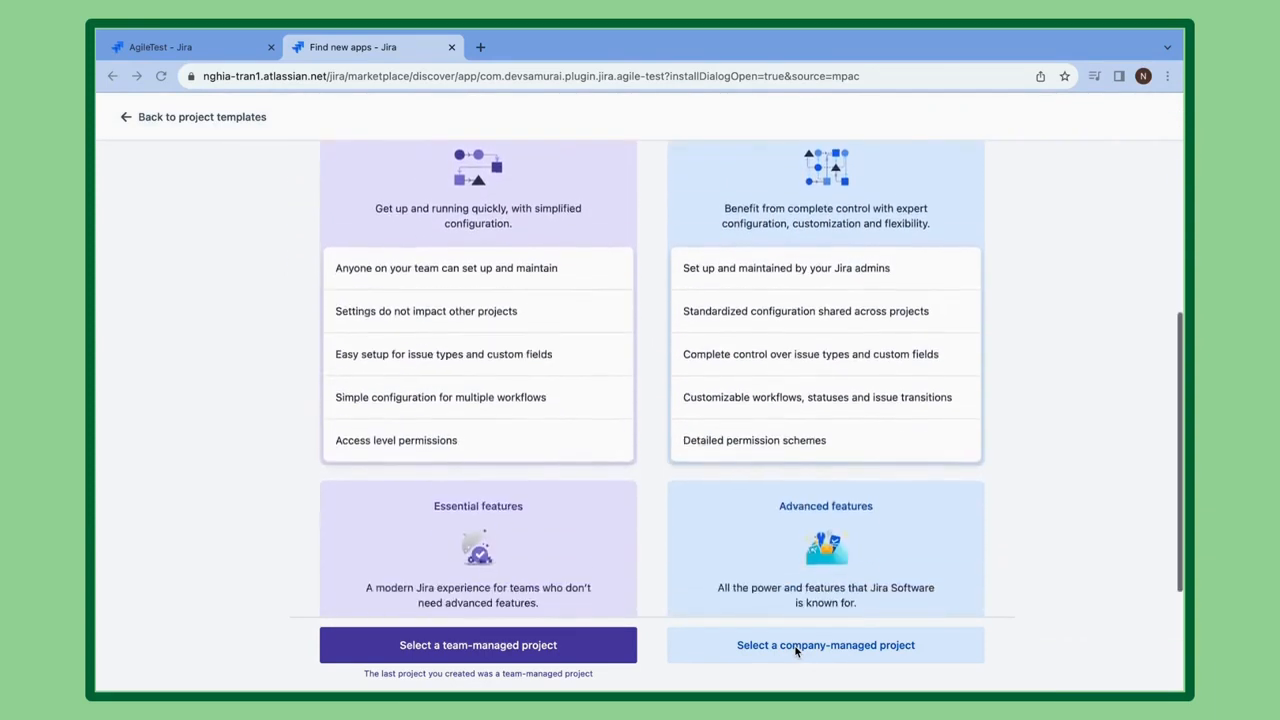
pyautogui.scroll(-4, 797, 650)
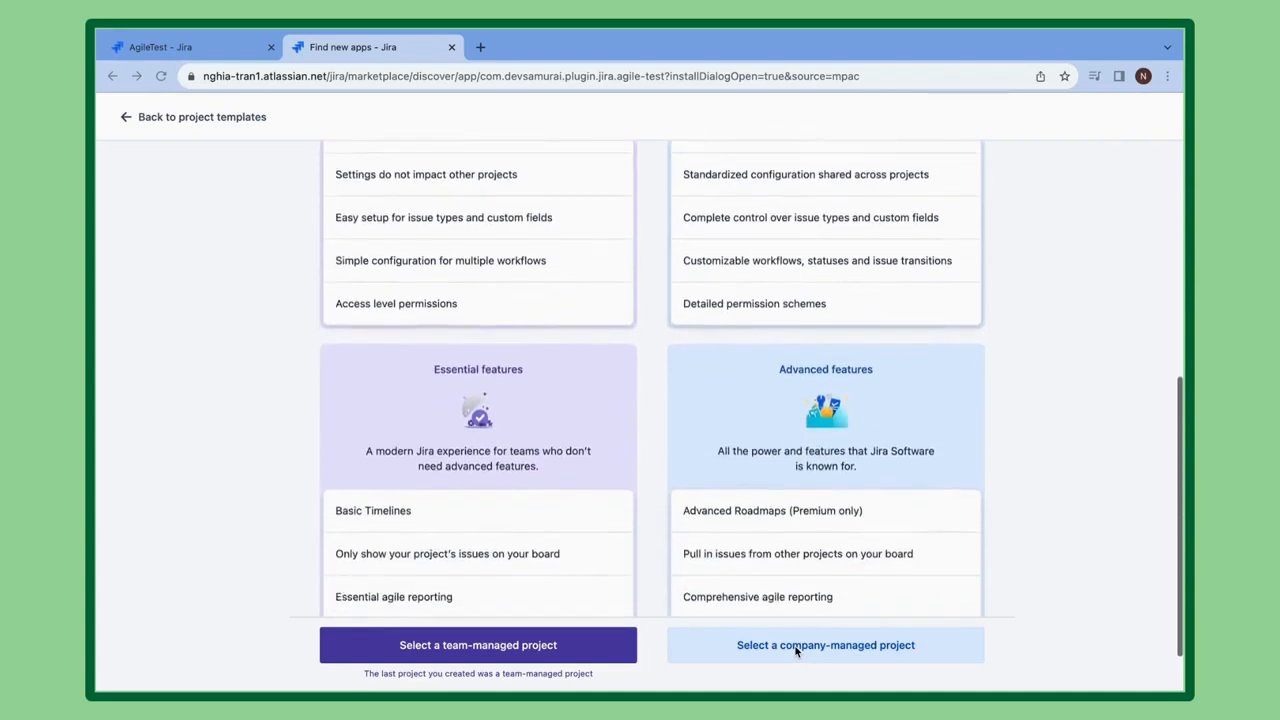
pyautogui.click(571, 643)
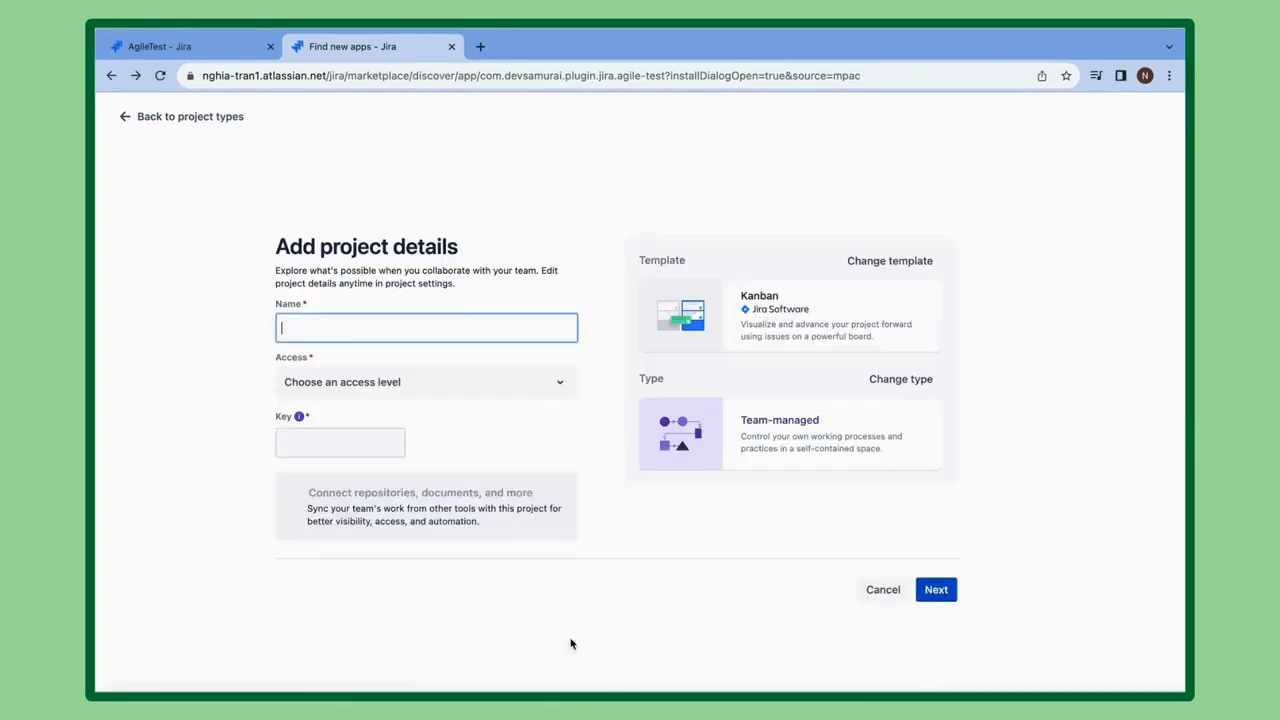
# Step: Name the project AgileTest Demo Video and set its access level to Open
pyautogui.click(405, 322)
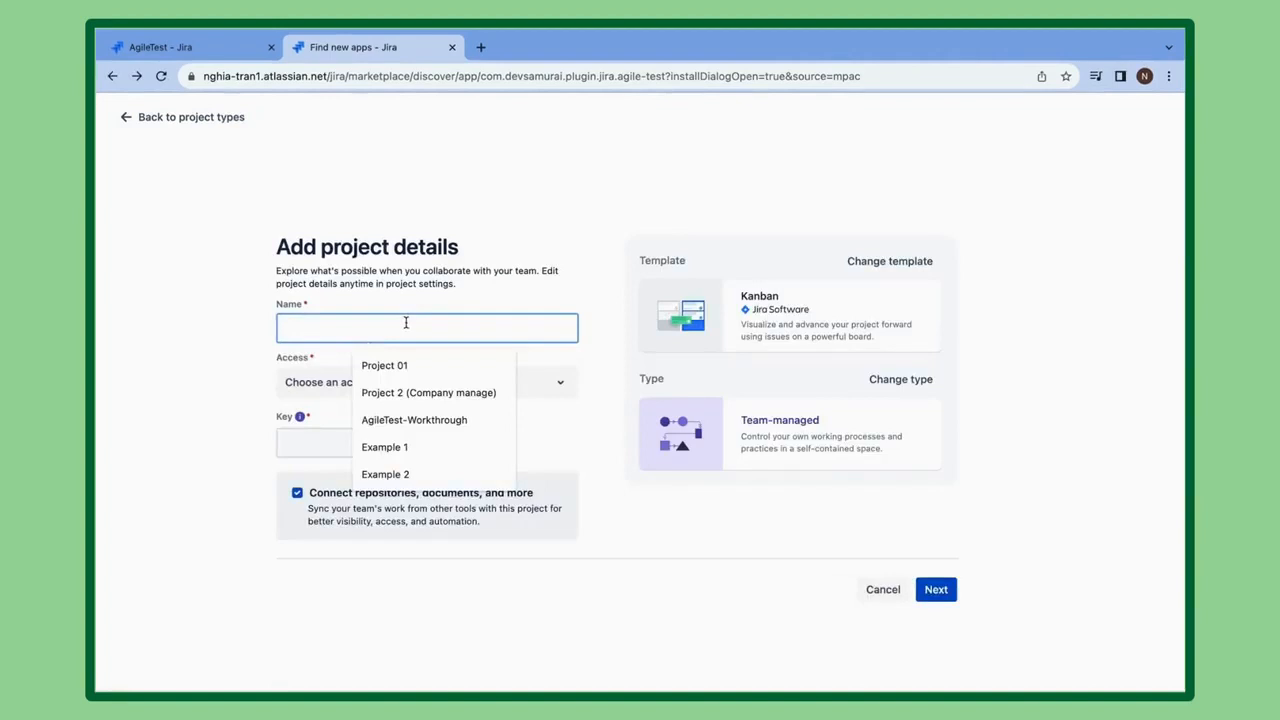
pyautogui.write('Agile')
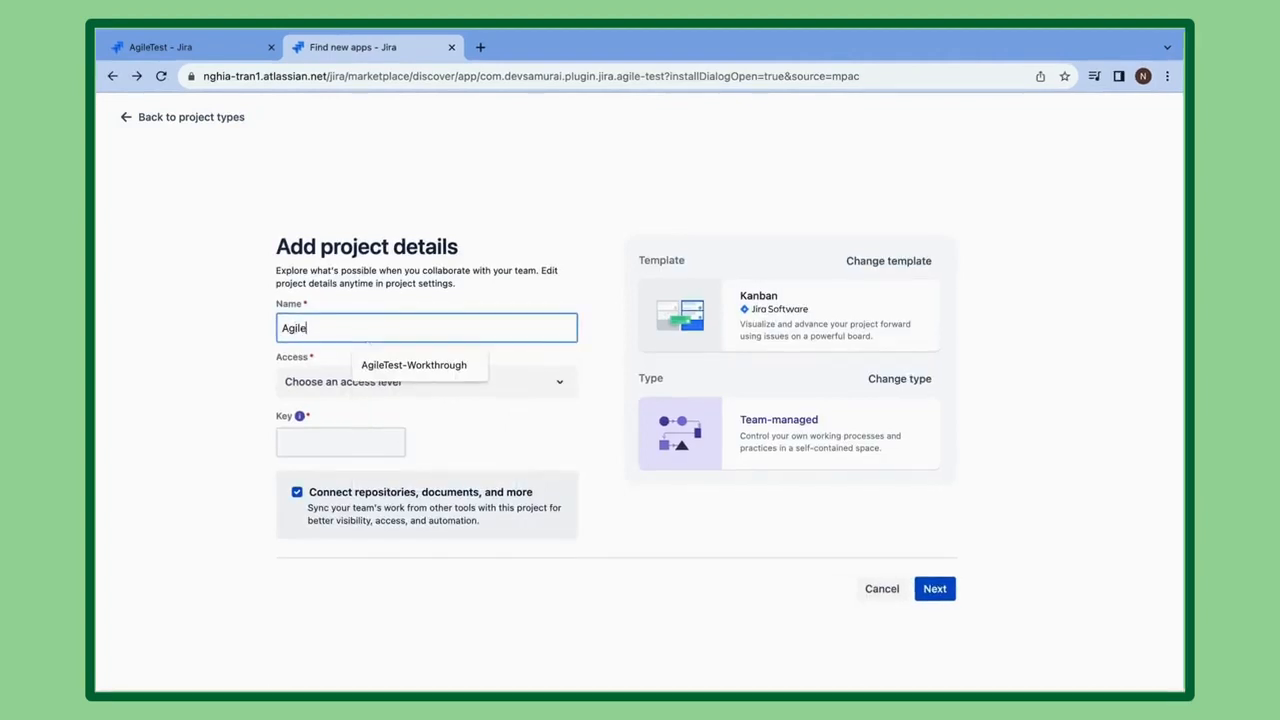
pyautogui.write('Test Demo Video')
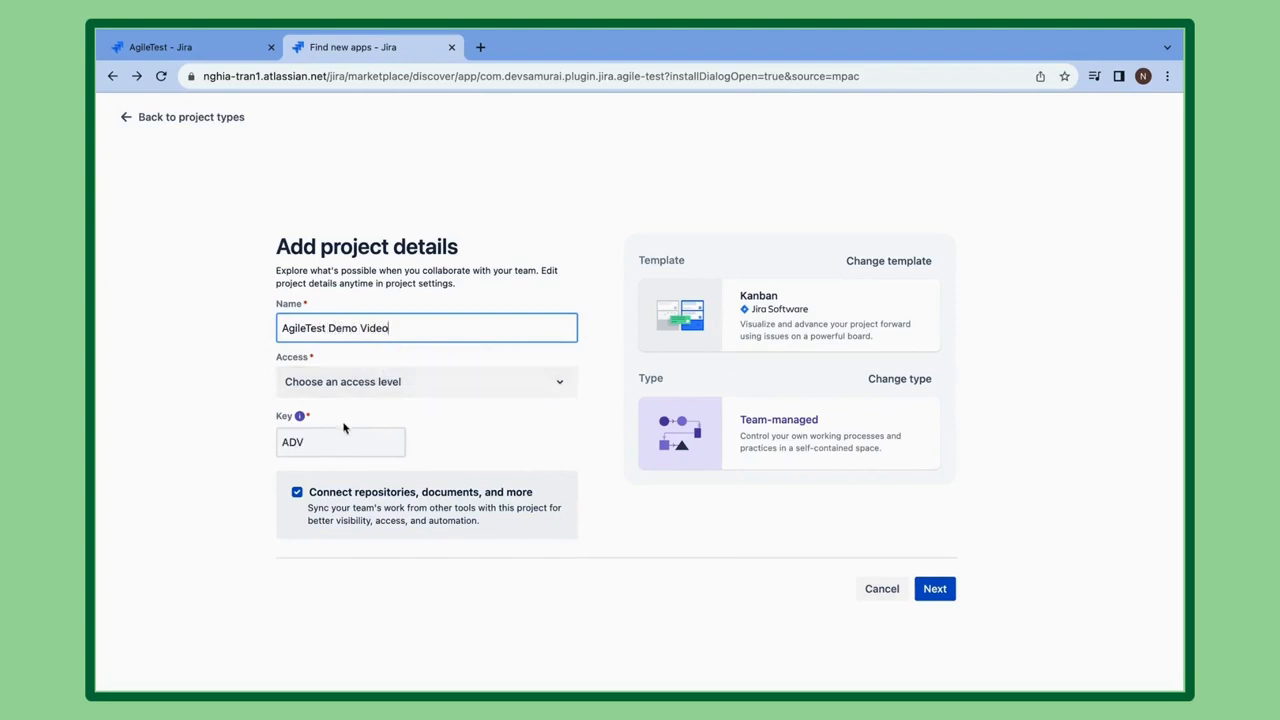
pyautogui.click(457, 391)
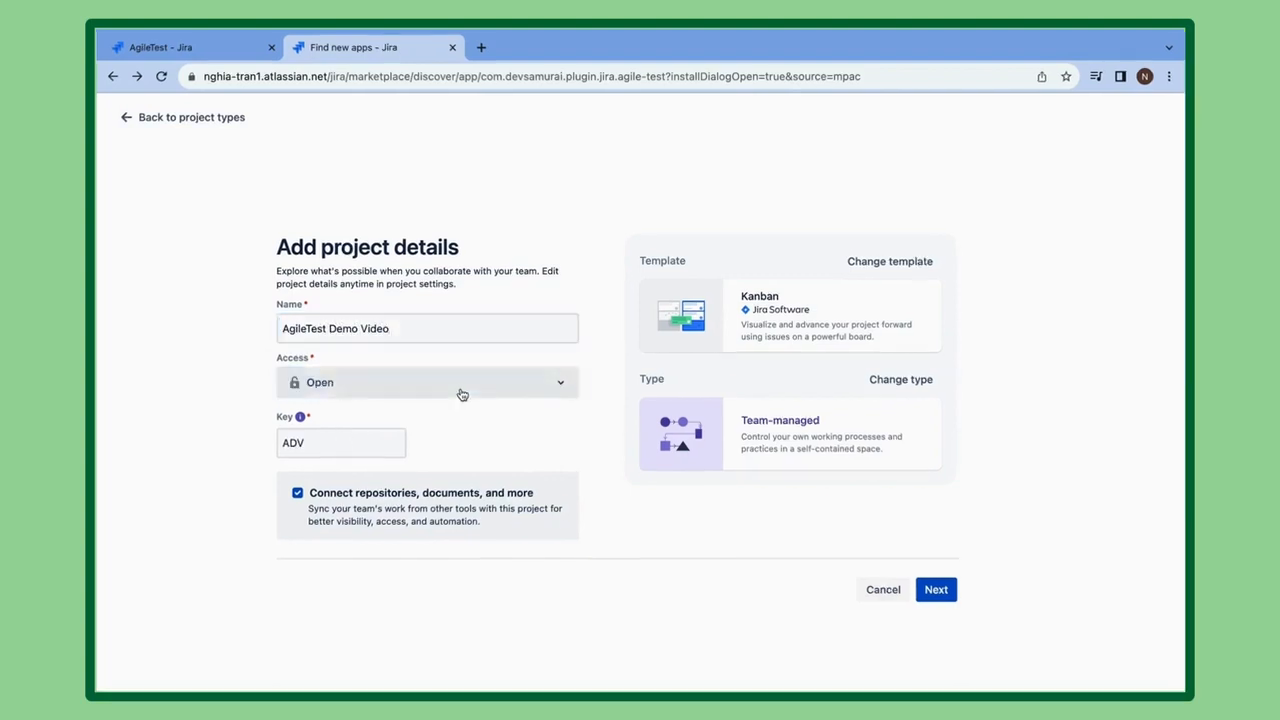
pyautogui.click(398, 562)
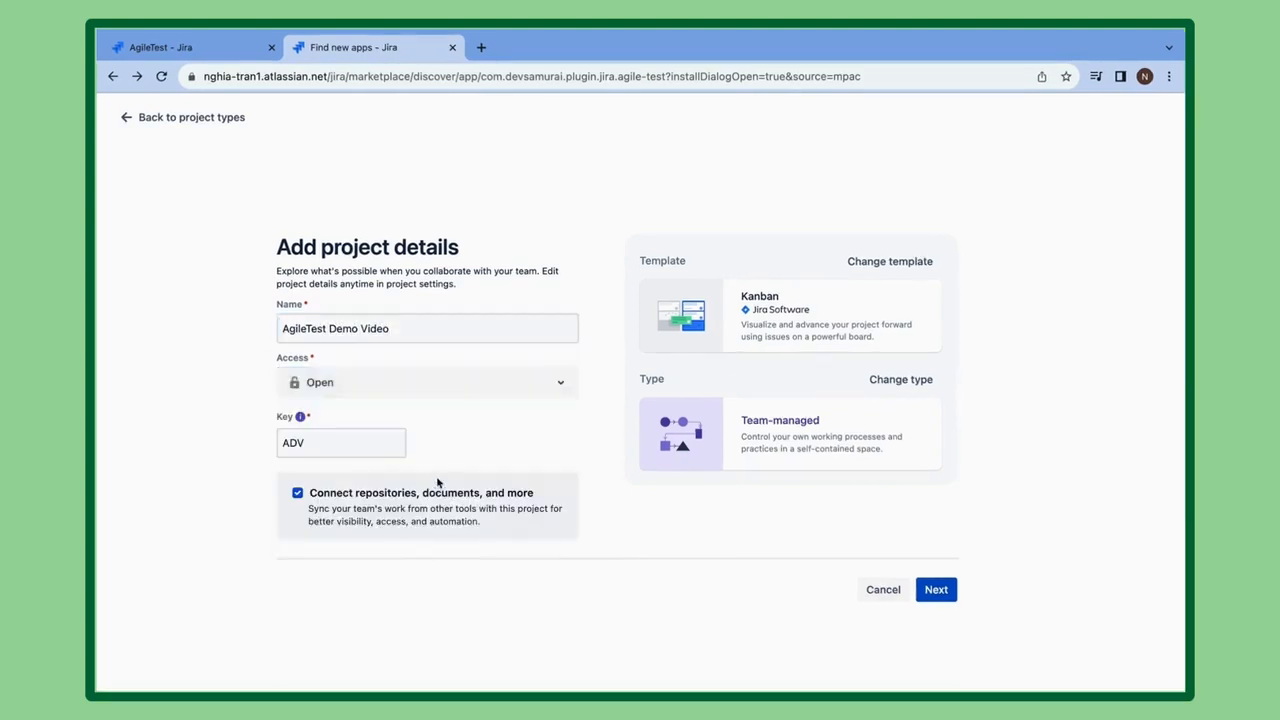
# Step: Create the project with a connected Opsgenie team and Confluence space, and go to the project
pyautogui.click(935, 588)
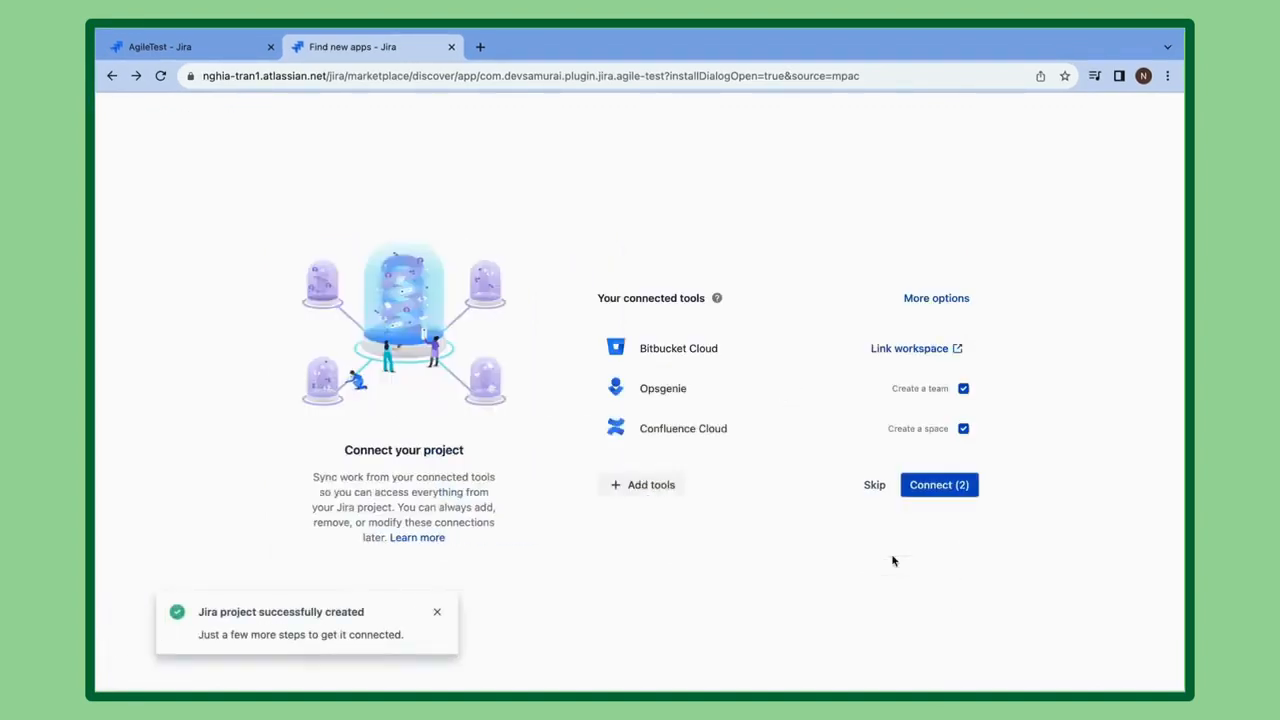
pyautogui.click(939, 486)
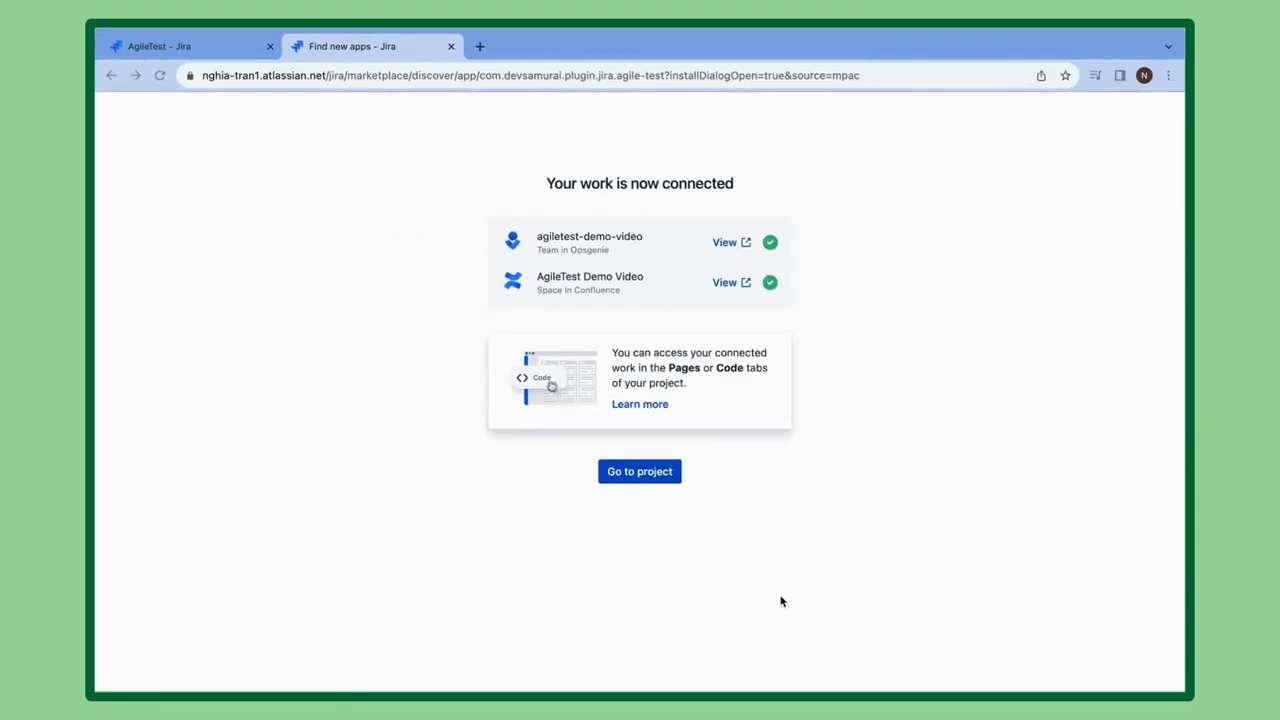
pyautogui.click(656, 473)
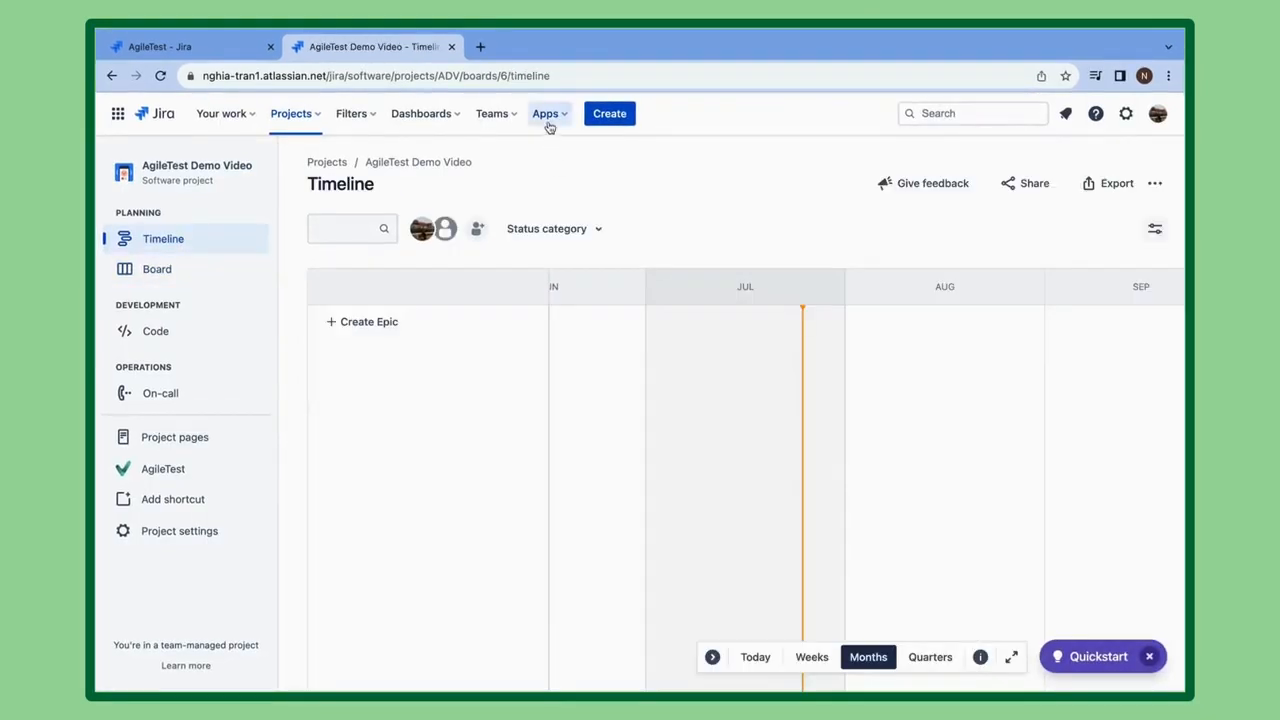
# Step: Go to the Jira app management area and open AgileTest's Test Environments settings
pyautogui.click(547, 113)
pyautogui.click(587, 410)
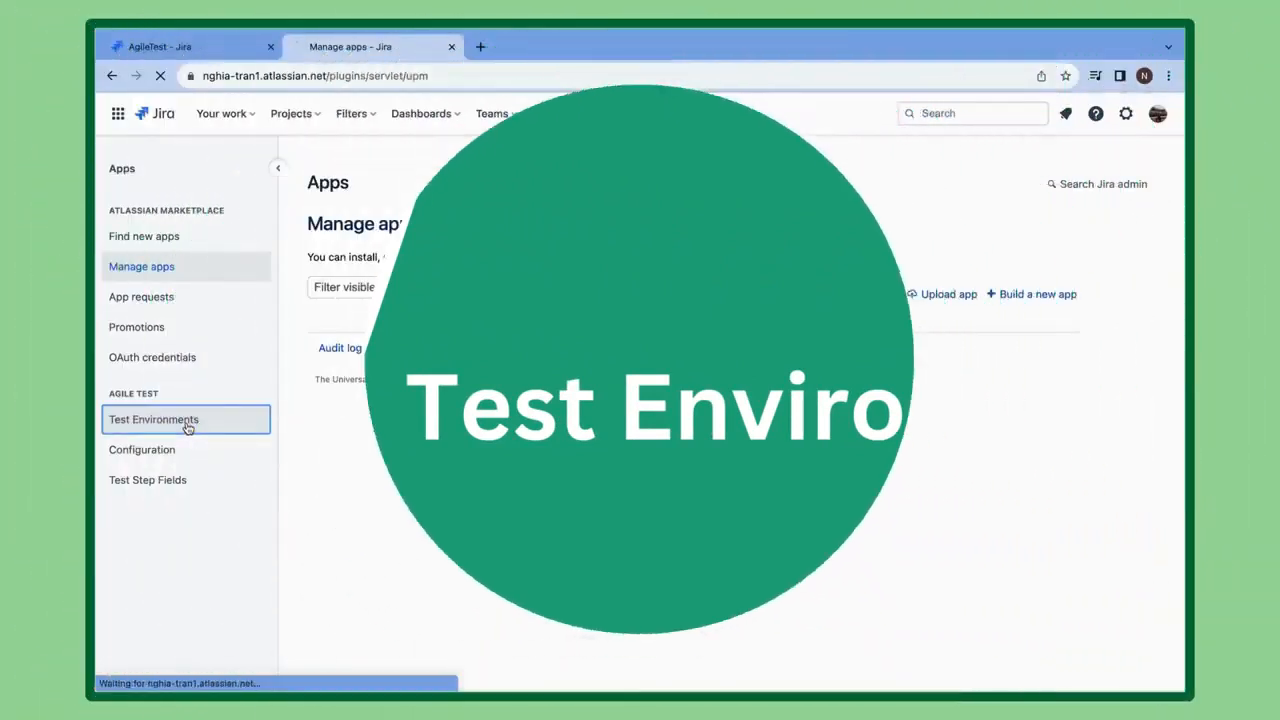
pyautogui.click(184, 426)
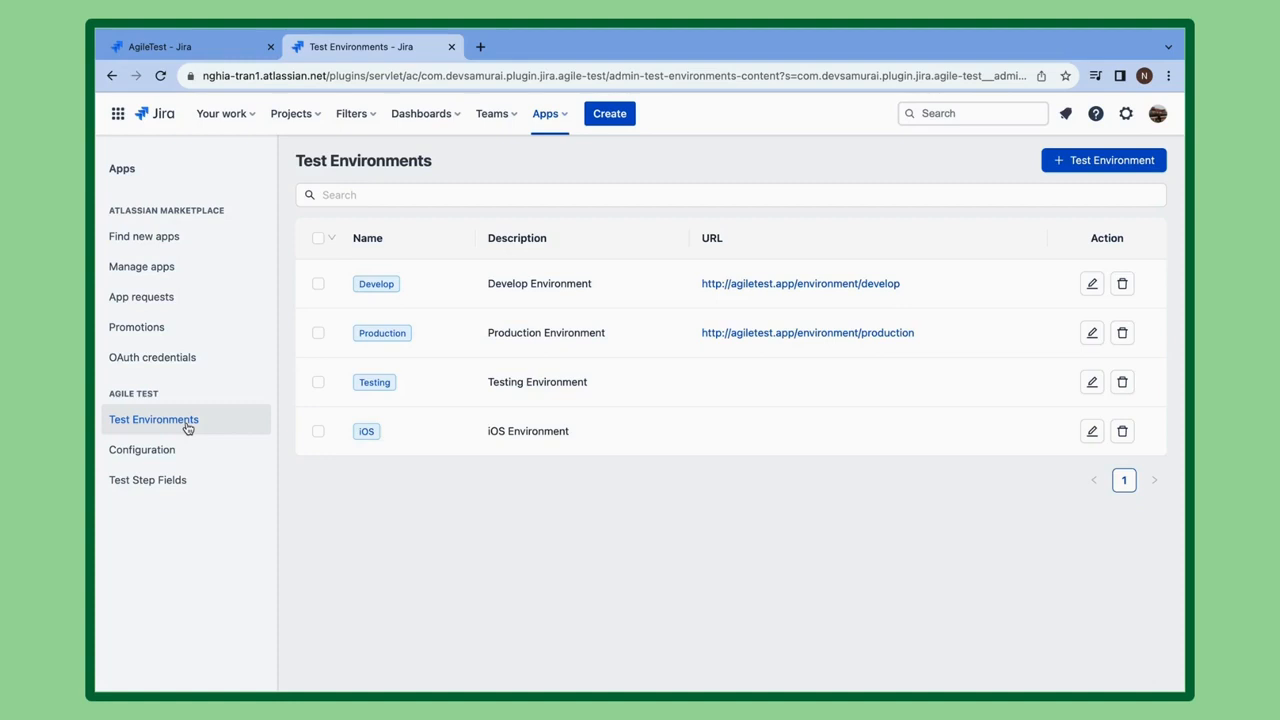
# Step: Create a test environment named Window with the description Window Environment
pyautogui.click(1097, 168)
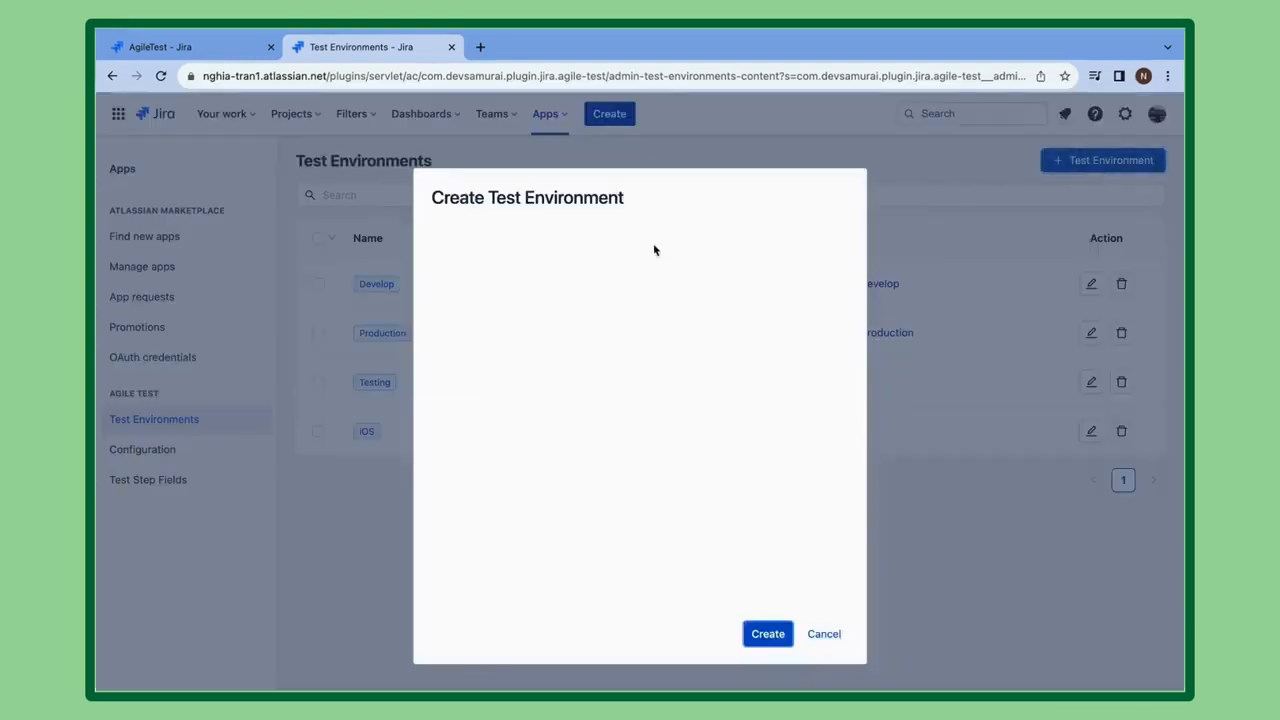
pyautogui.click(589, 260)
pyautogui.write('Web')
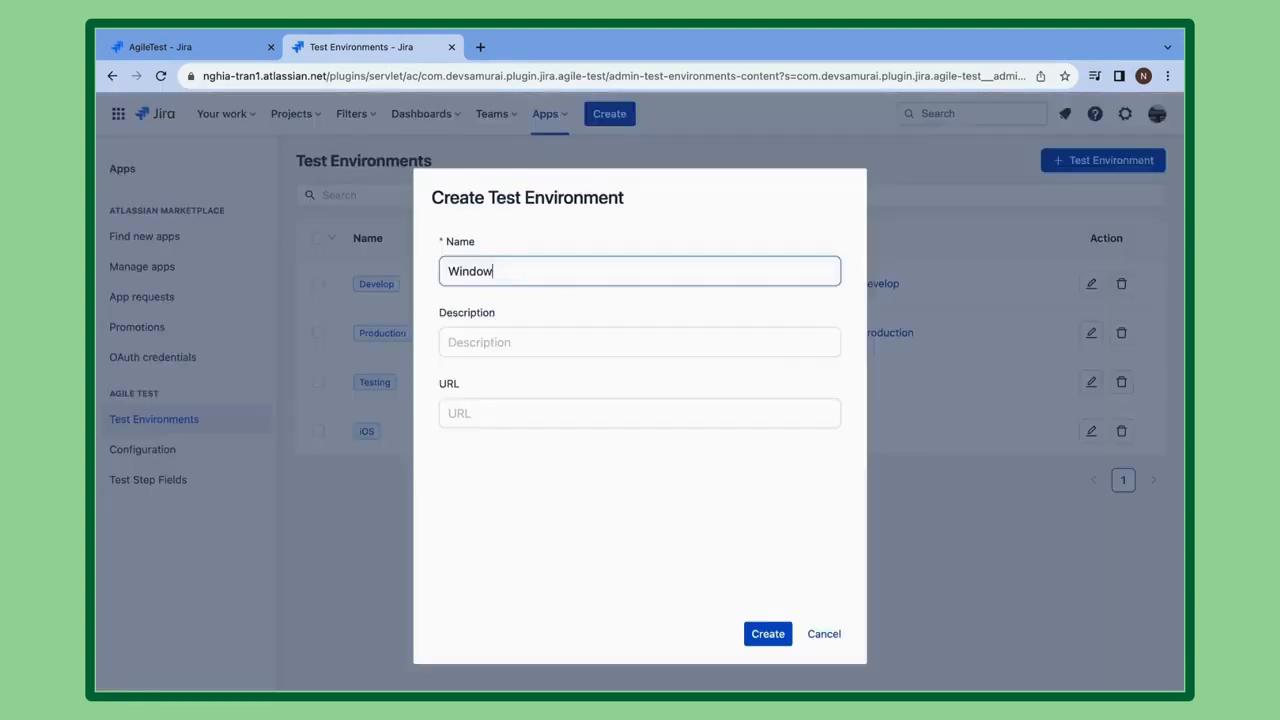
pyautogui.click(640, 342)
pyautogui.write('Window')
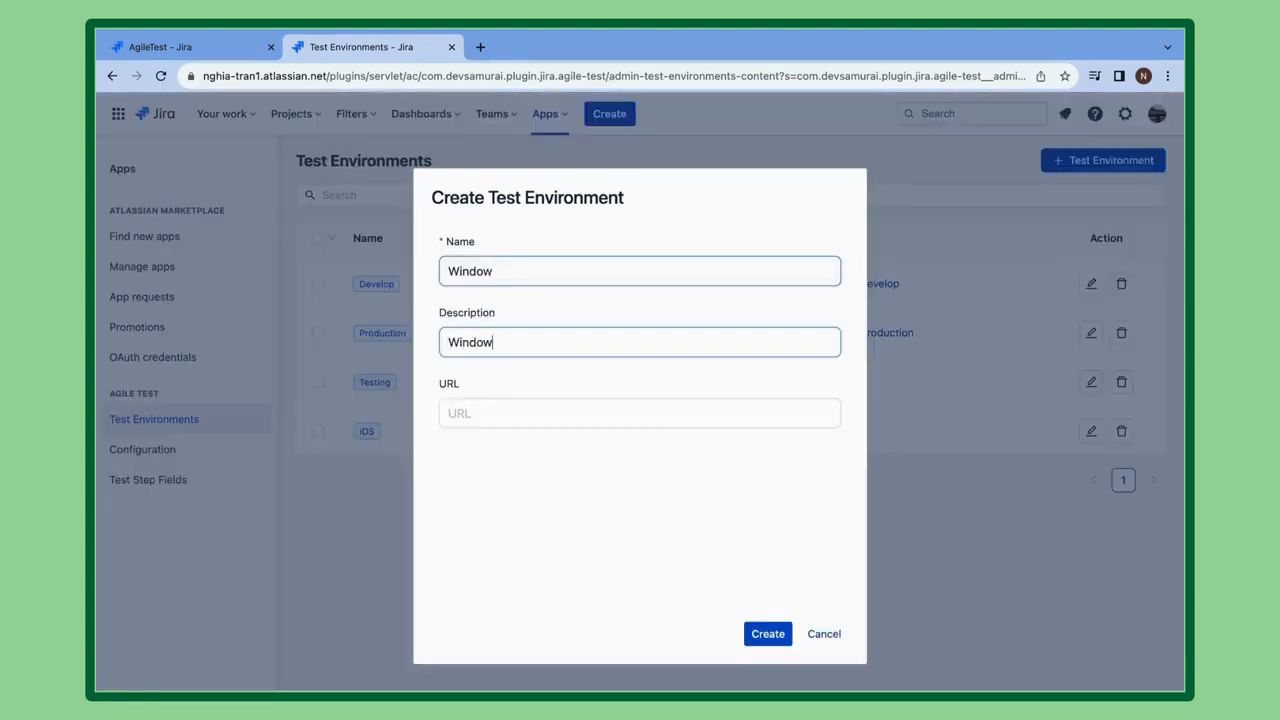
pyautogui.write(' Environment')
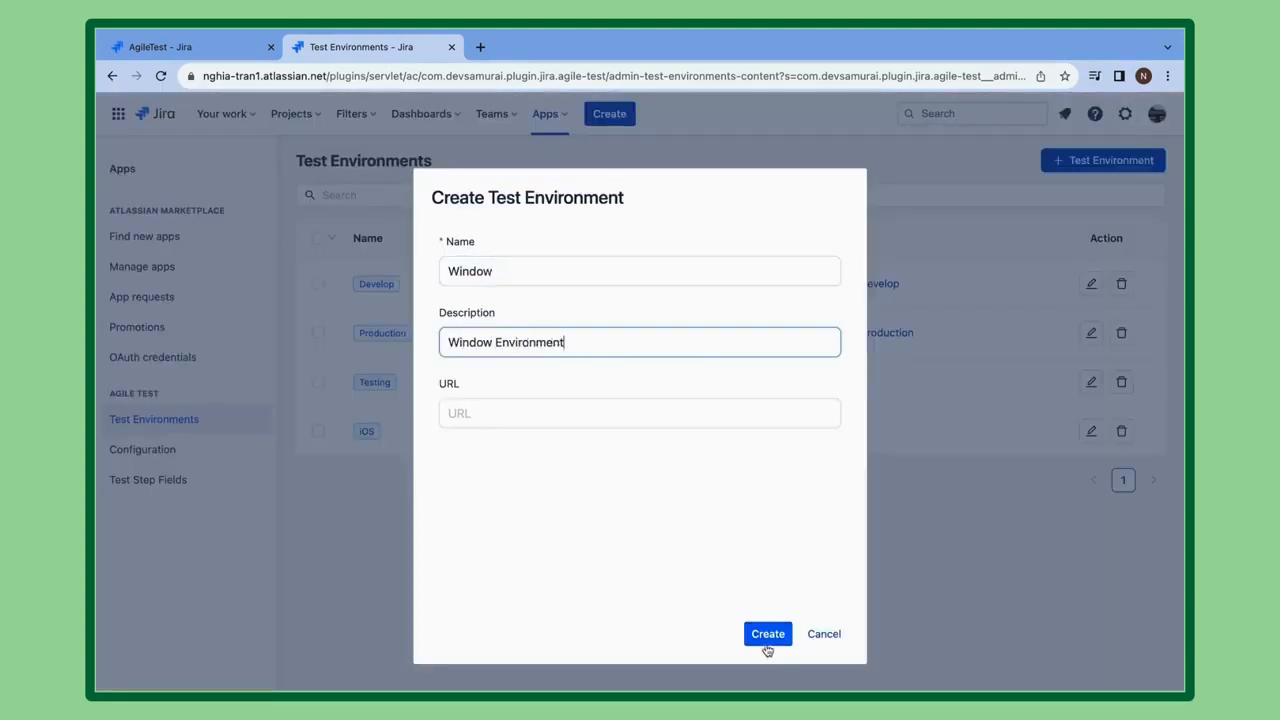
pyautogui.click(762, 636)
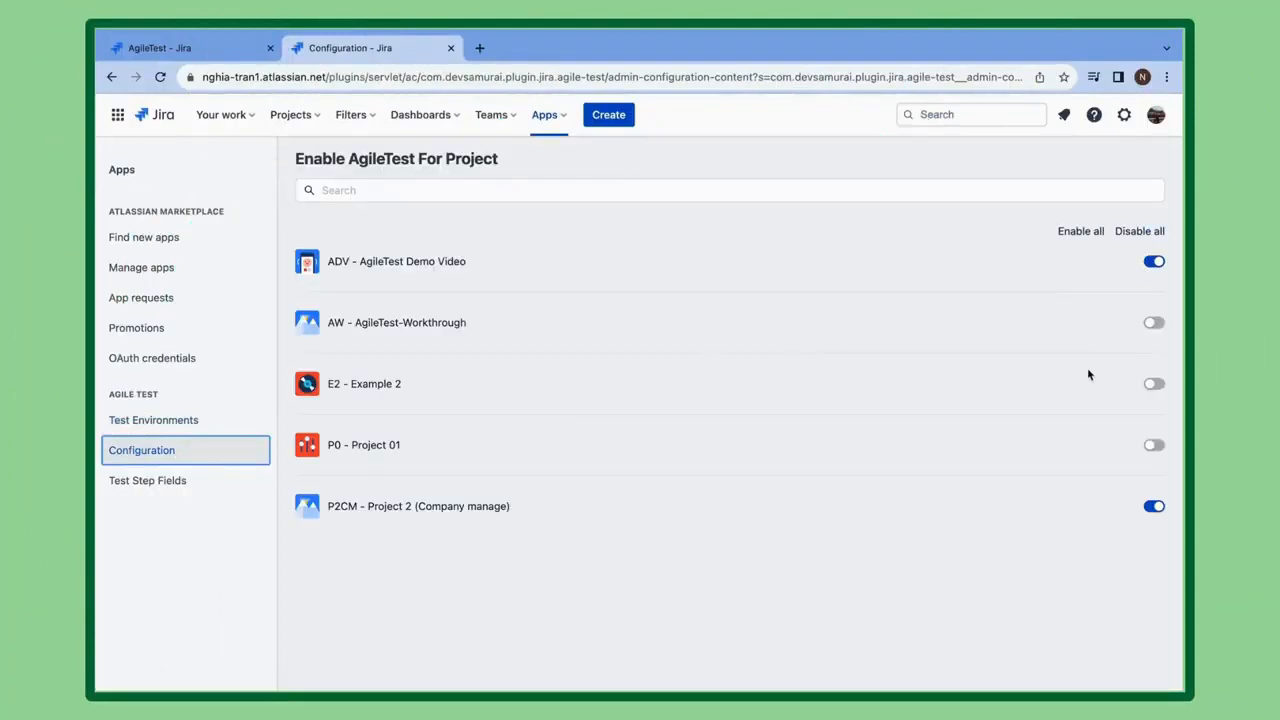
# Step: In AgileTest's configuration, disable AgileTest for all projects and enable it only for ADV - AgileTest Demo Video
pyautogui.click(1122, 238)
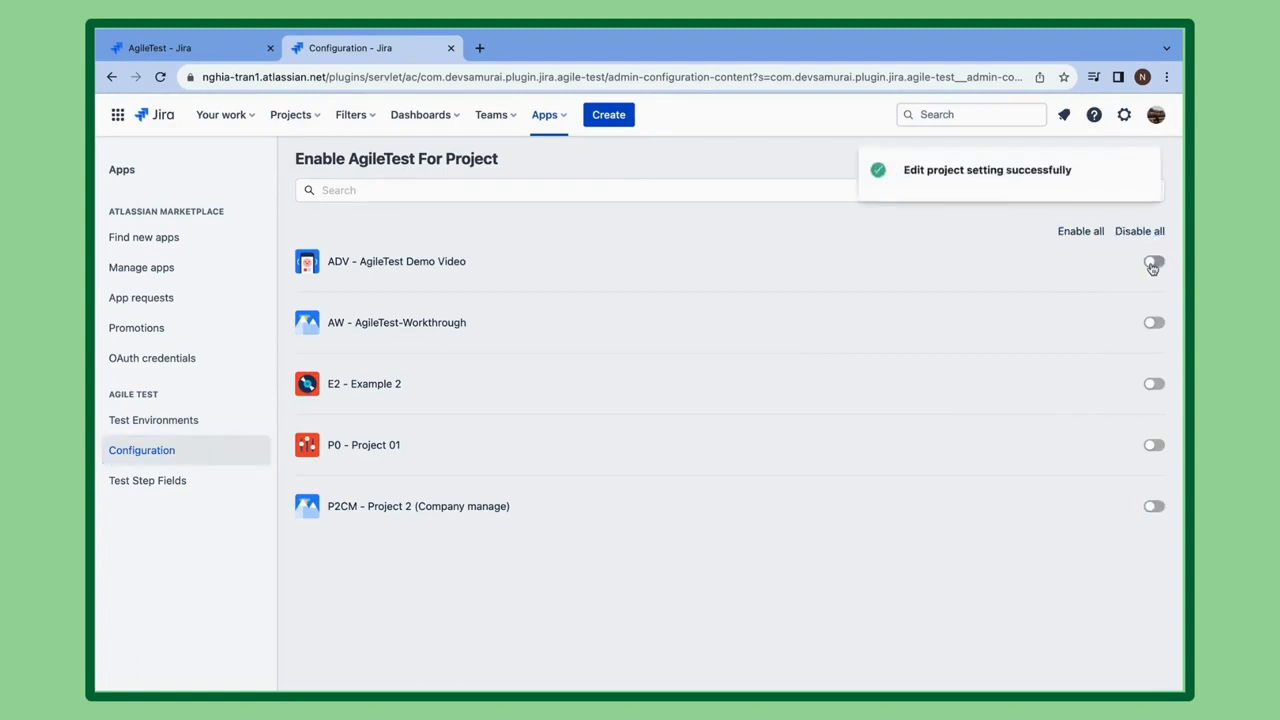
pyautogui.click(1155, 264)
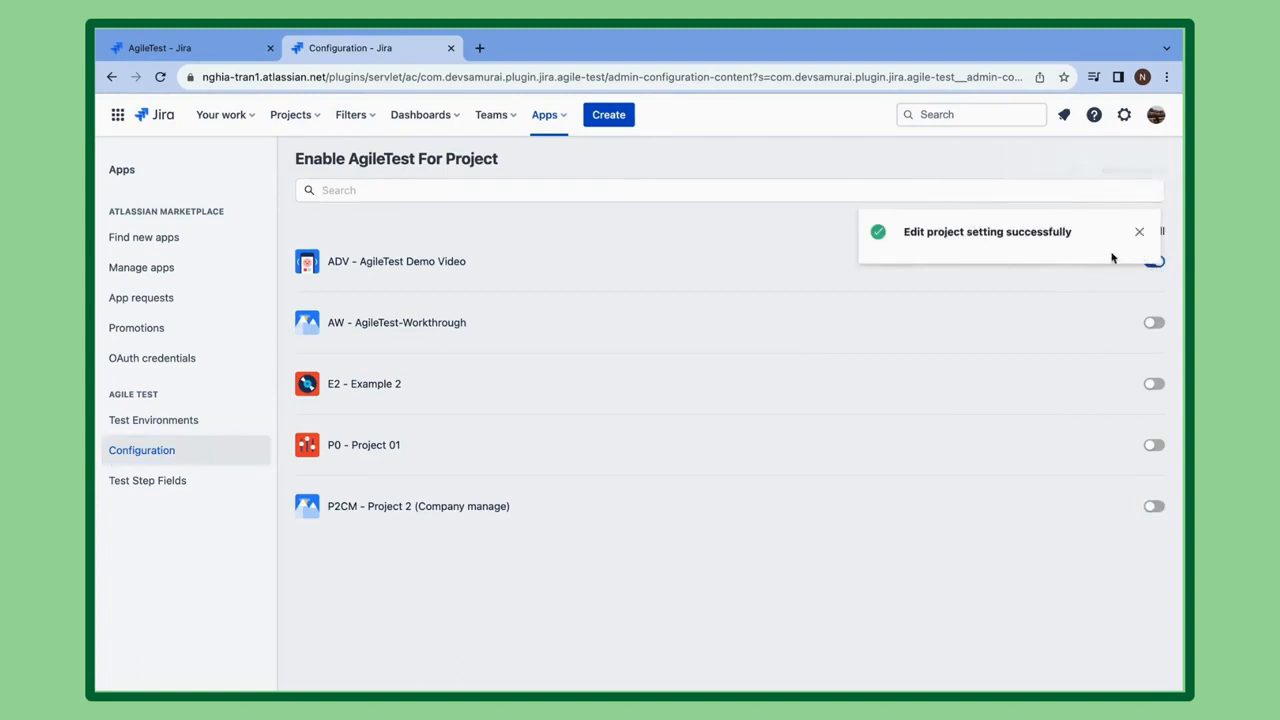
# Step: In AgileTest's Test Step Fields settings, create a new test step field and mark it as required
pyautogui.click(160, 481)
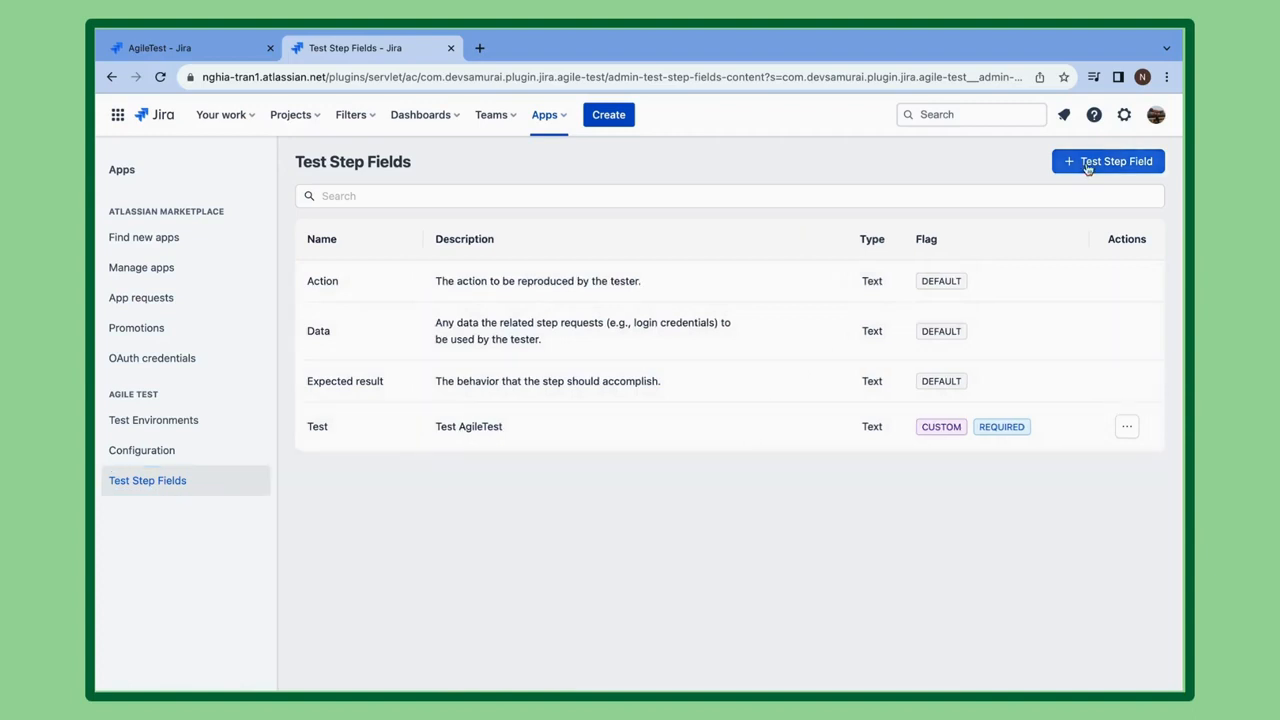
pyautogui.click(1092, 165)
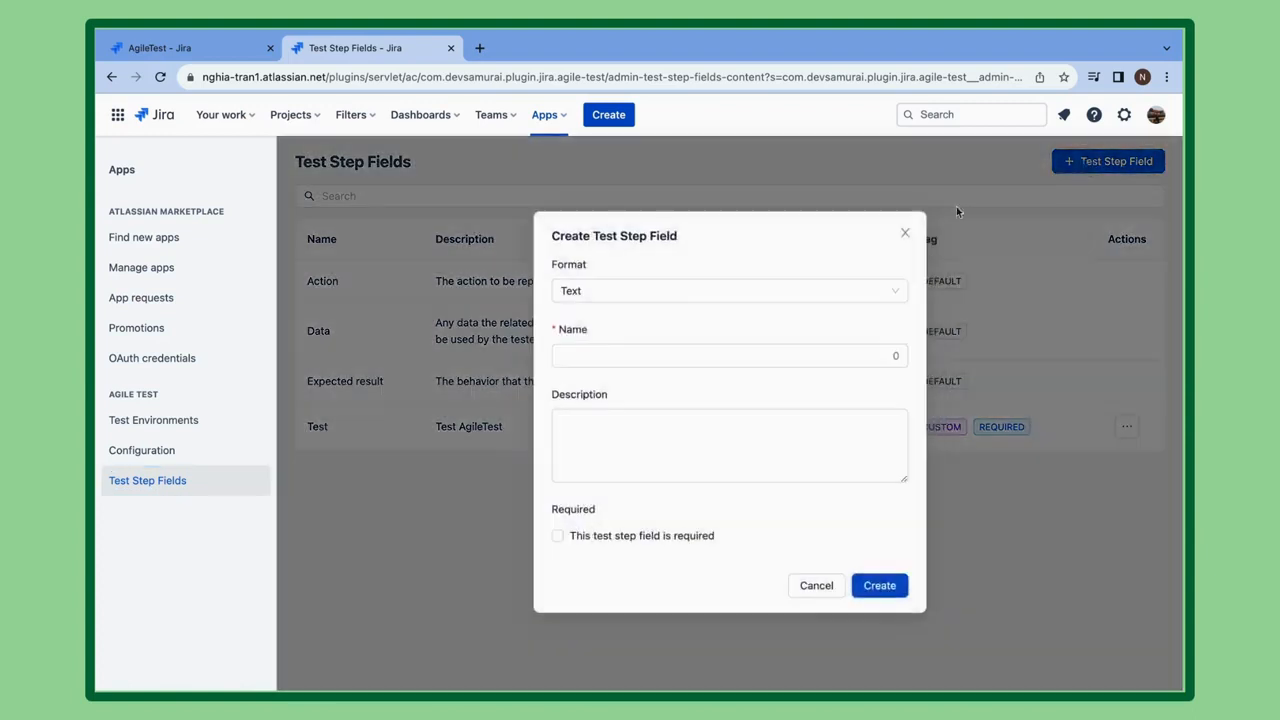
pyautogui.click(664, 297)
pyautogui.click(650, 345)
pyautogui.click(640, 356)
pyautogui.click(655, 469)
pyautogui.click(703, 535)
pyautogui.click(879, 586)
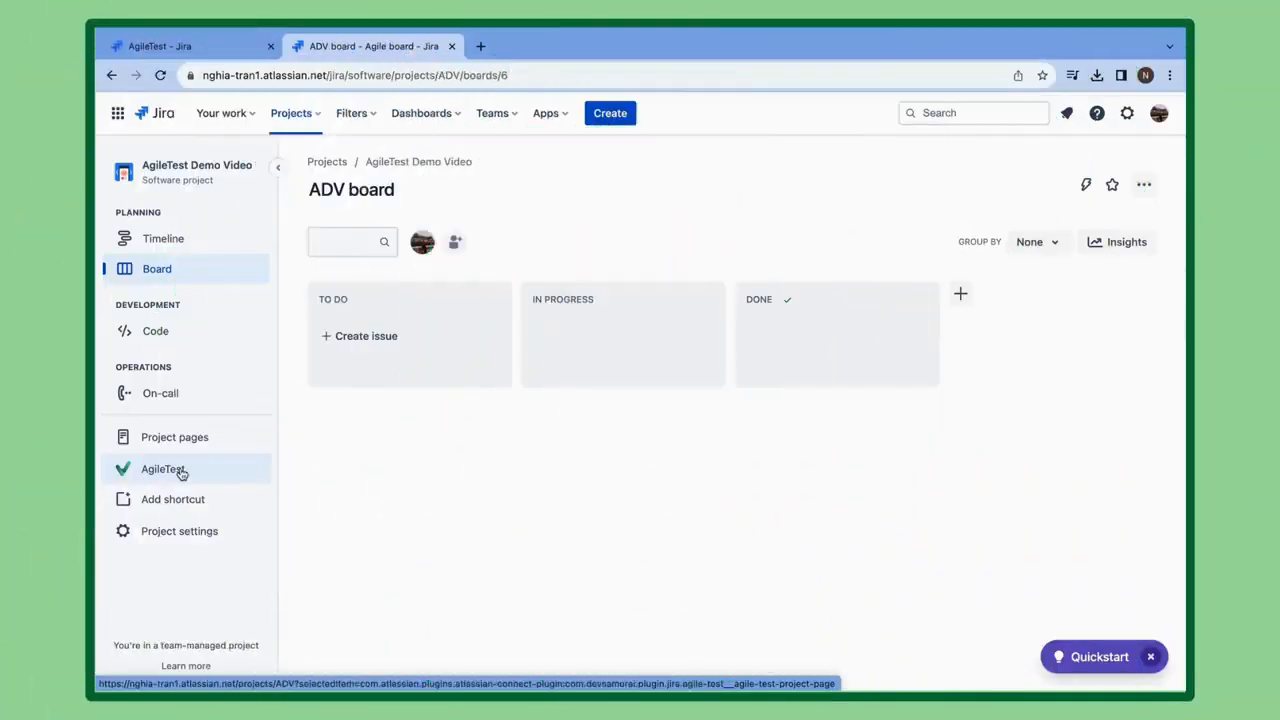
# Step: Open AgileTest's Issue Types Mapping settings for the AgileTest Demo Video project and download the issue-type icons
pyautogui.click(188, 473)
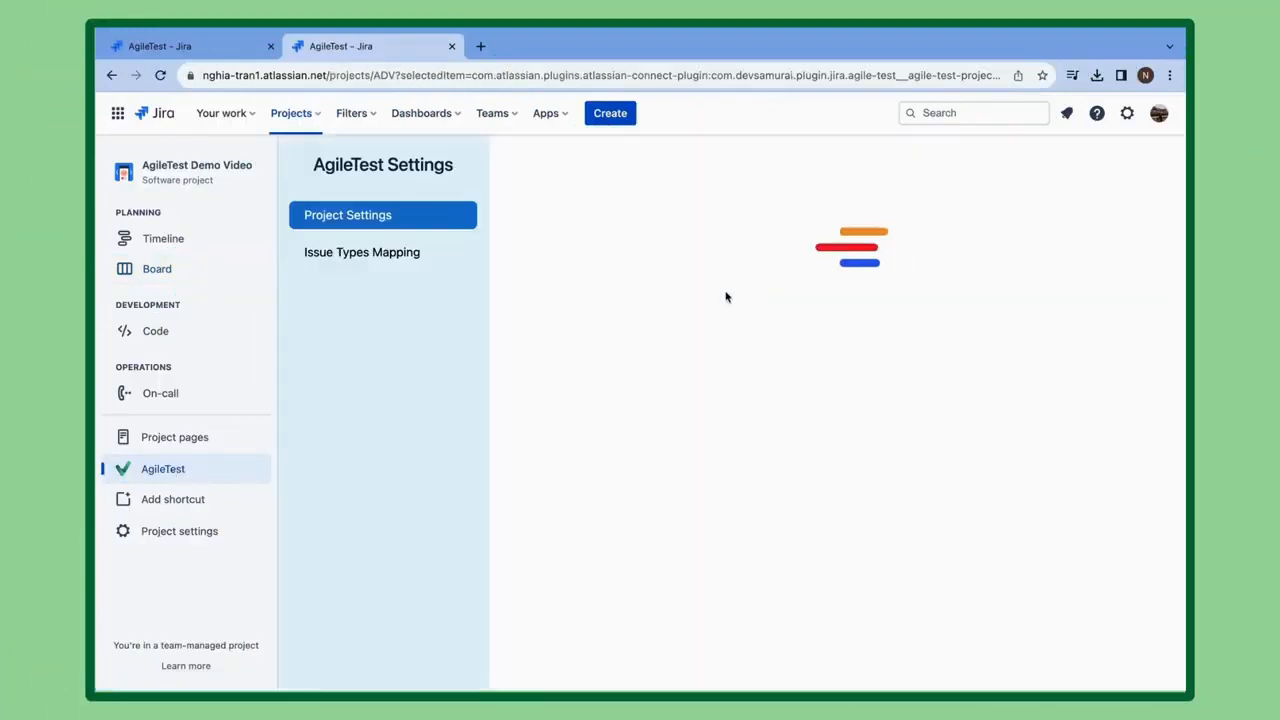
pyautogui.click(401, 254)
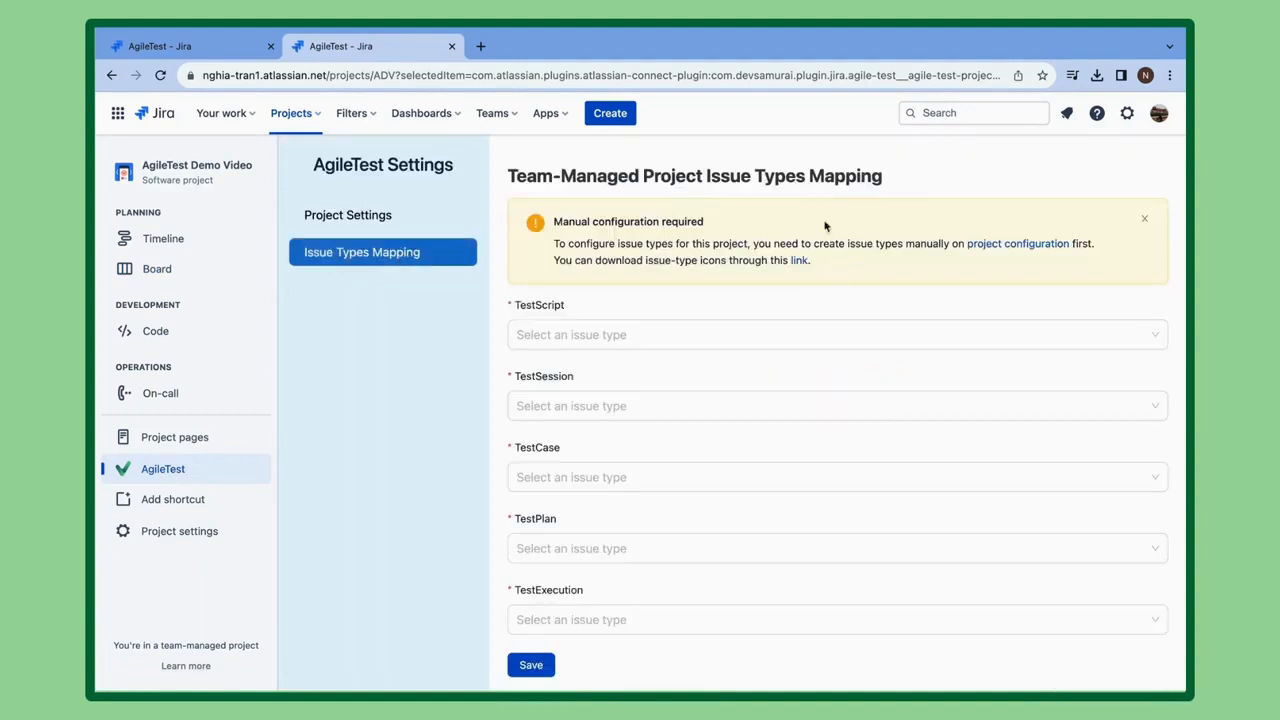
pyautogui.click(800, 261)
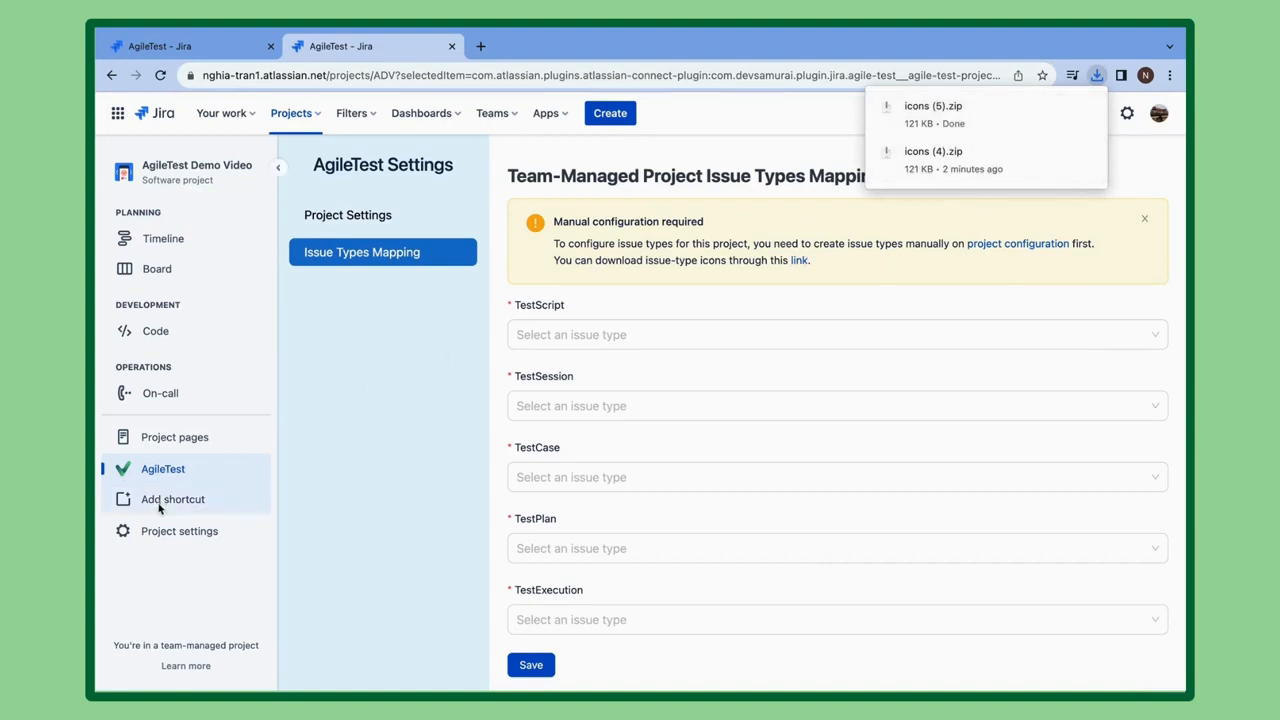
# Step: In the project's issue type settings, start a new custom issue type with the name and description TestScript
pyautogui.click(152, 531)
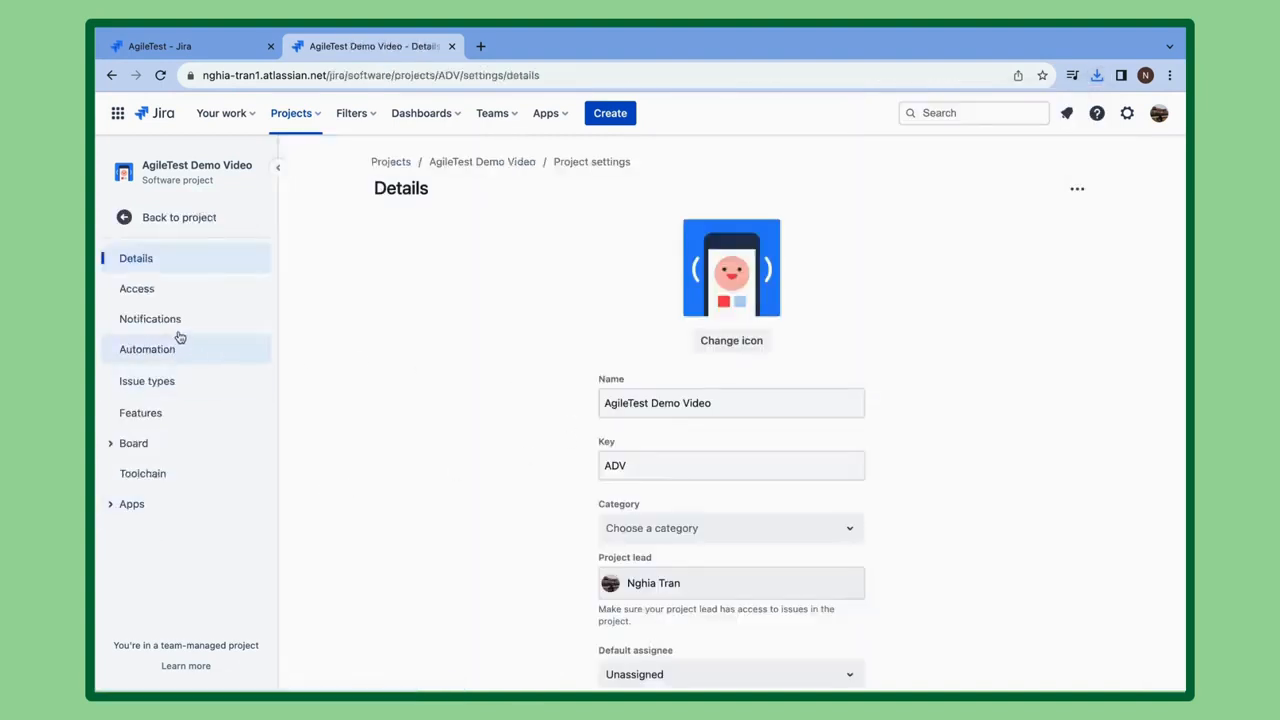
pyautogui.click(170, 380)
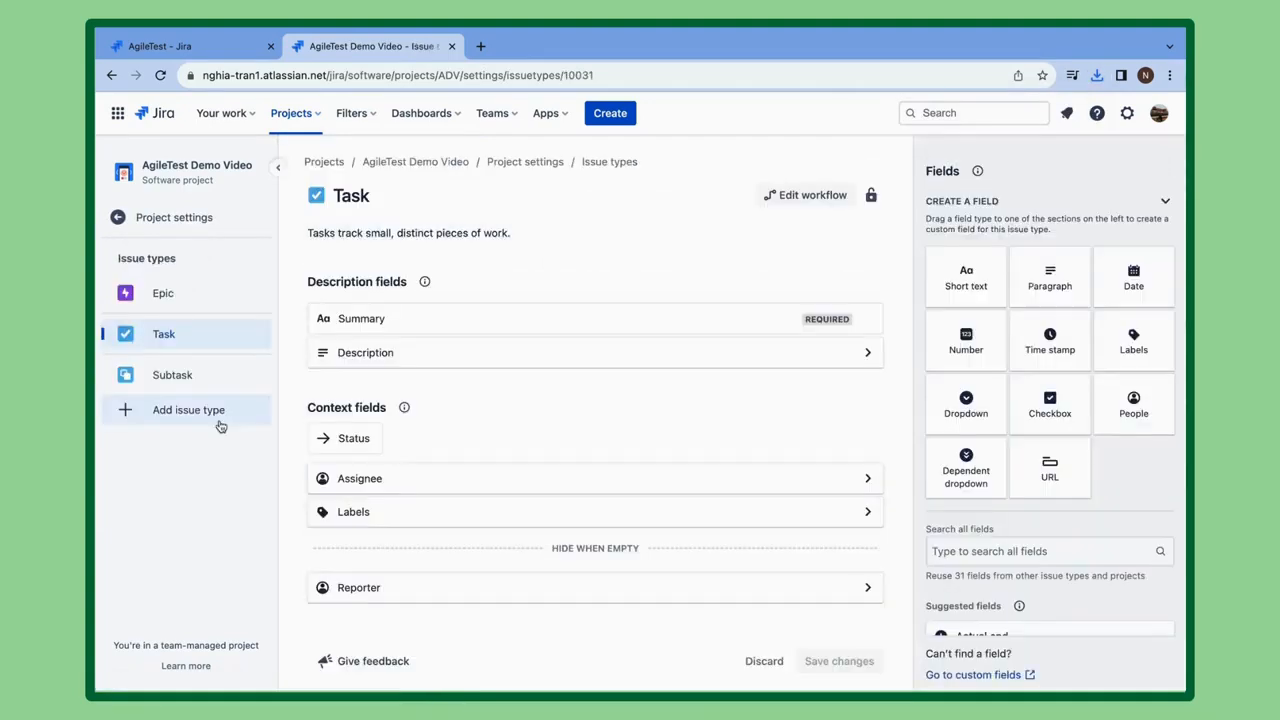
pyautogui.click(212, 418)
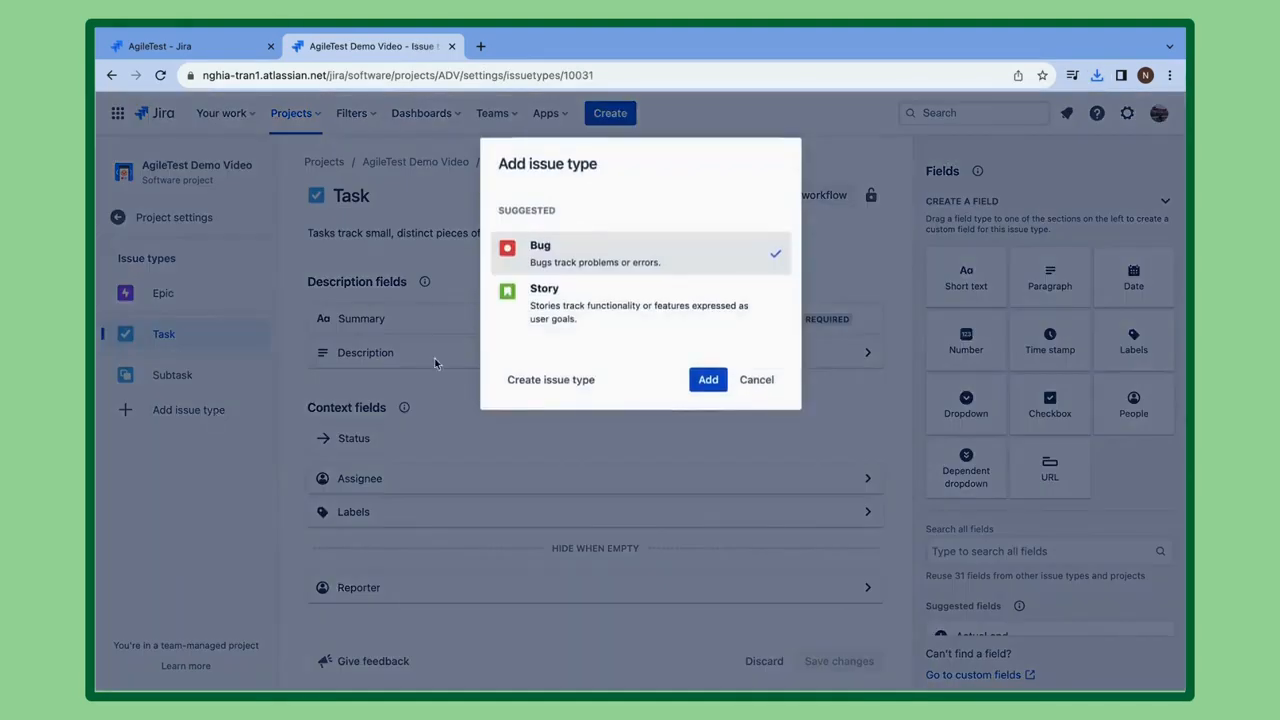
pyautogui.click(575, 379)
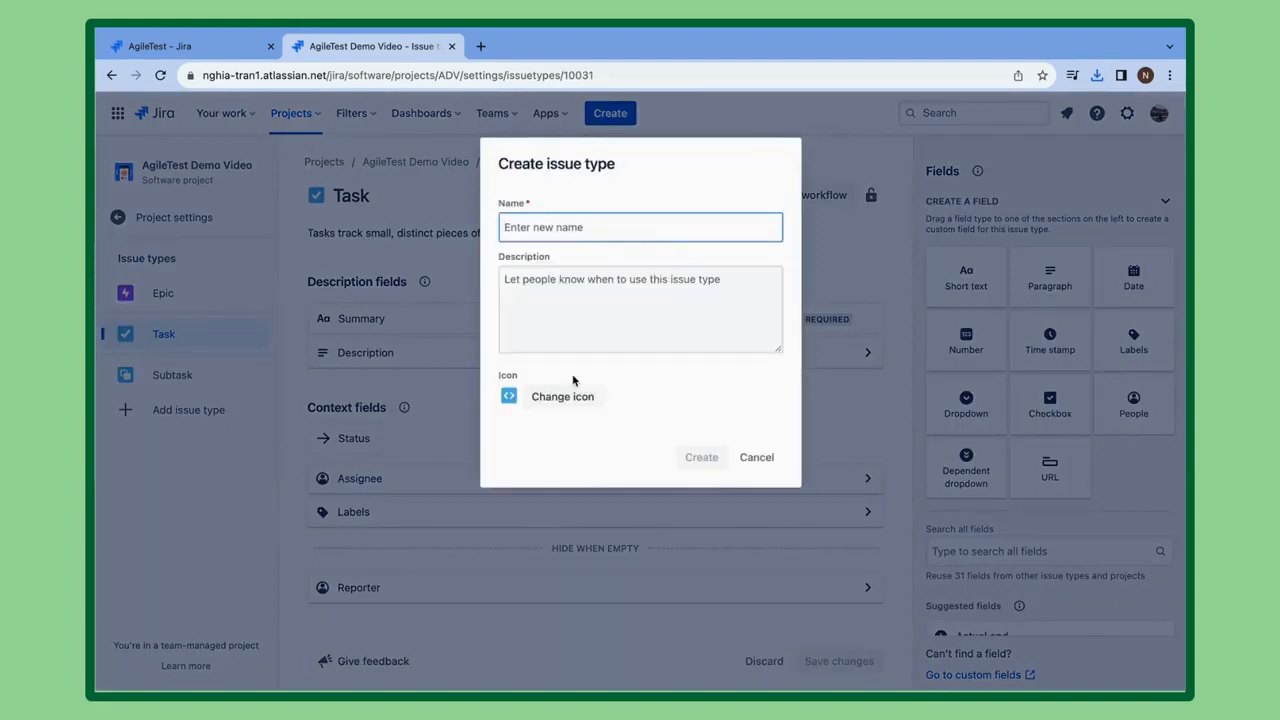
pyautogui.click(604, 233)
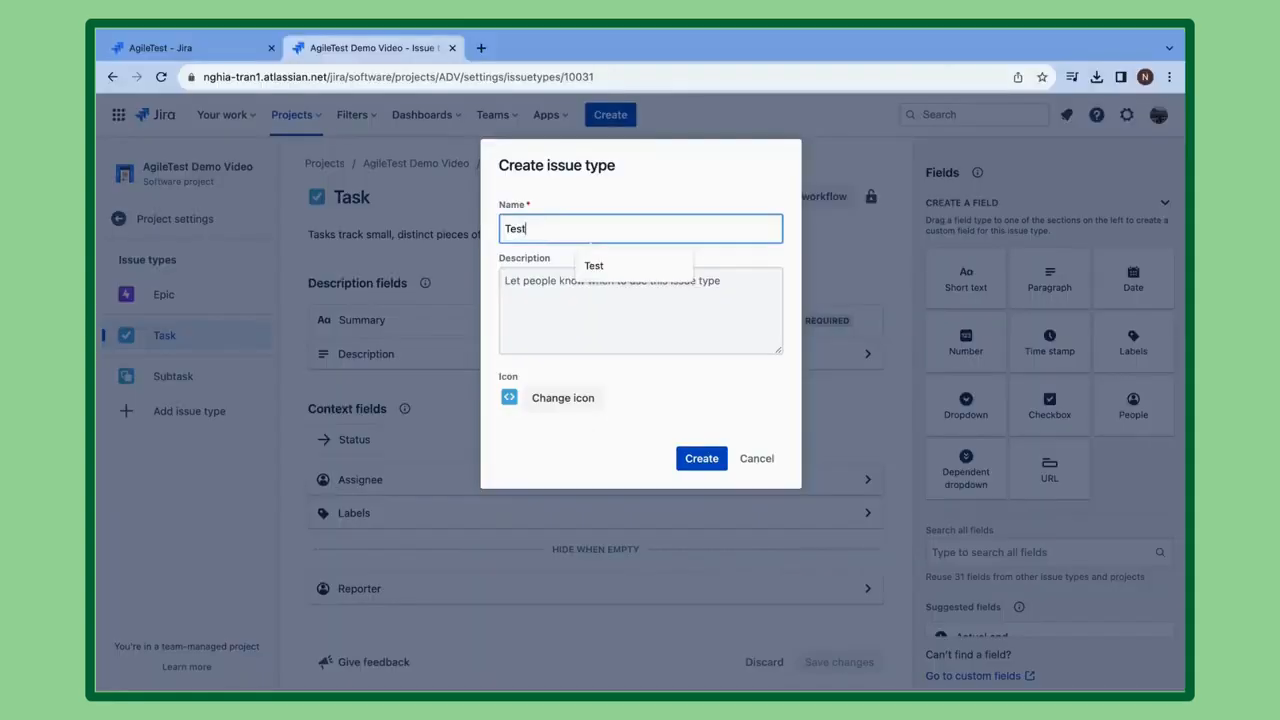
pyautogui.write('Script')
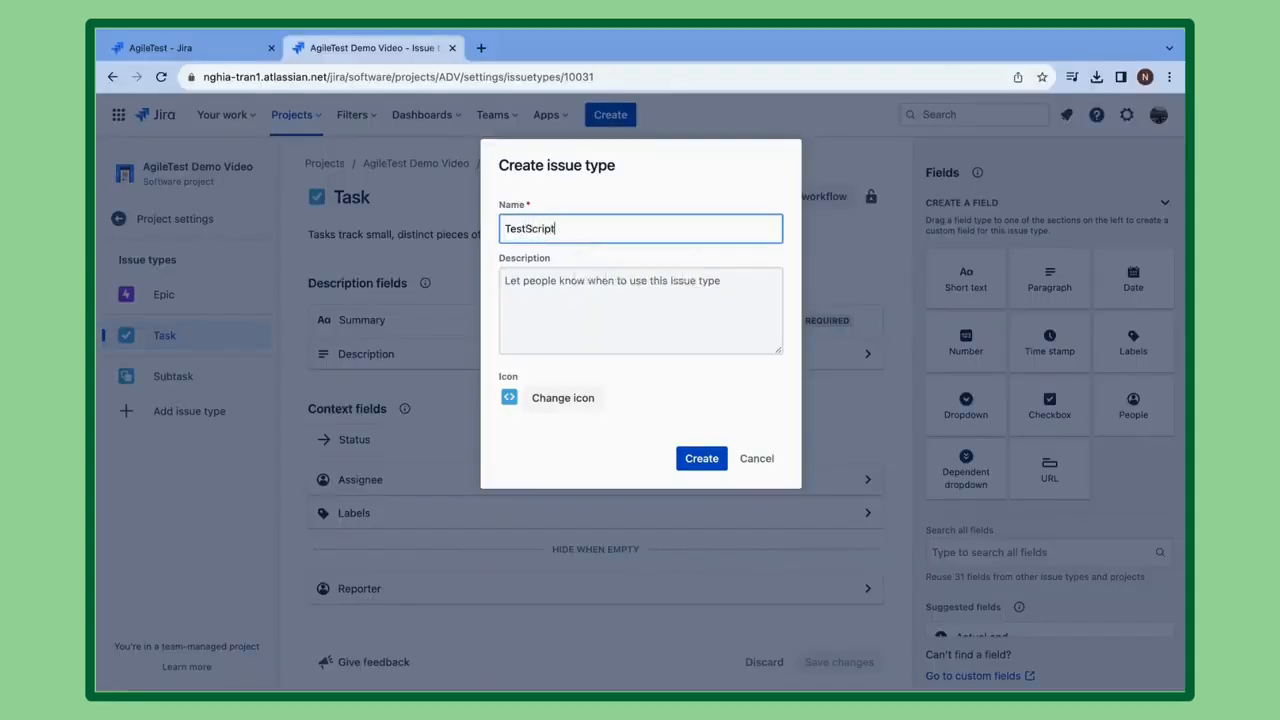
pyautogui.click(576, 291)
pyautogui.write('TestScript')
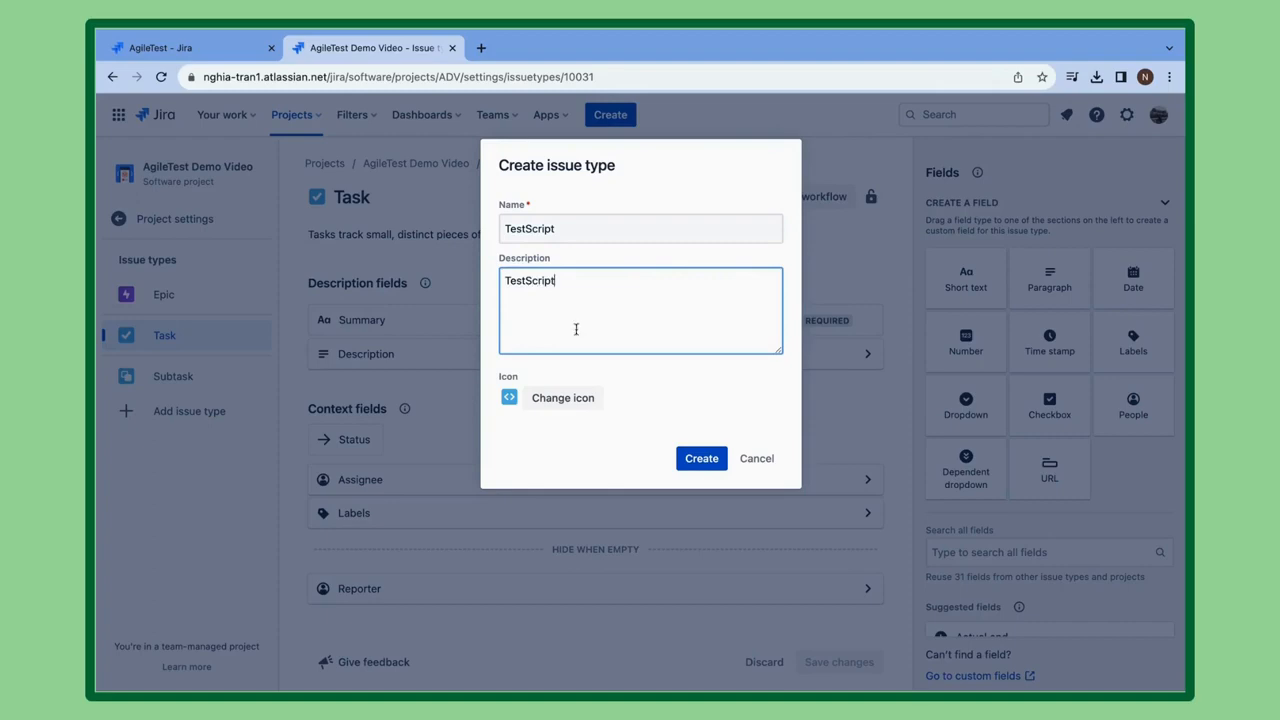
# Step: Use test_script.png from the icons 3 folder in Downloads as the icon and create the TestScript issue type
pyautogui.click(563, 398)
pyautogui.click(637, 378)
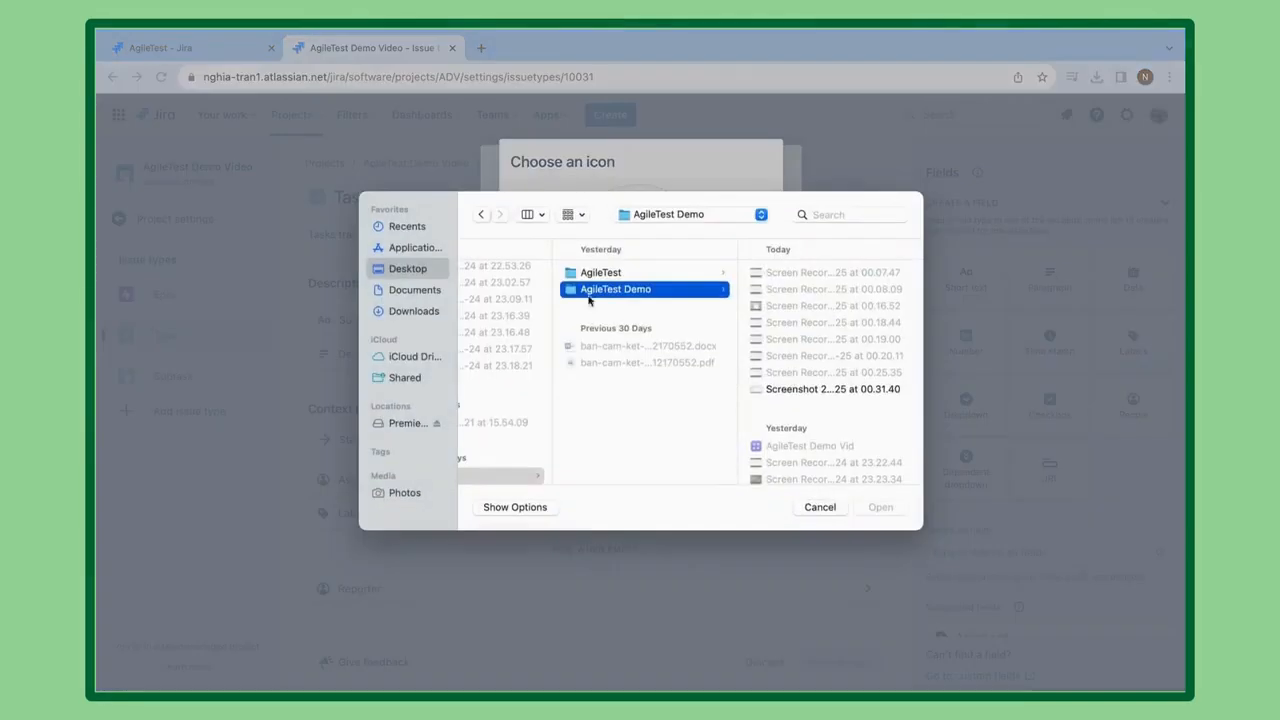
pyautogui.click(386, 313)
pyautogui.click(534, 306)
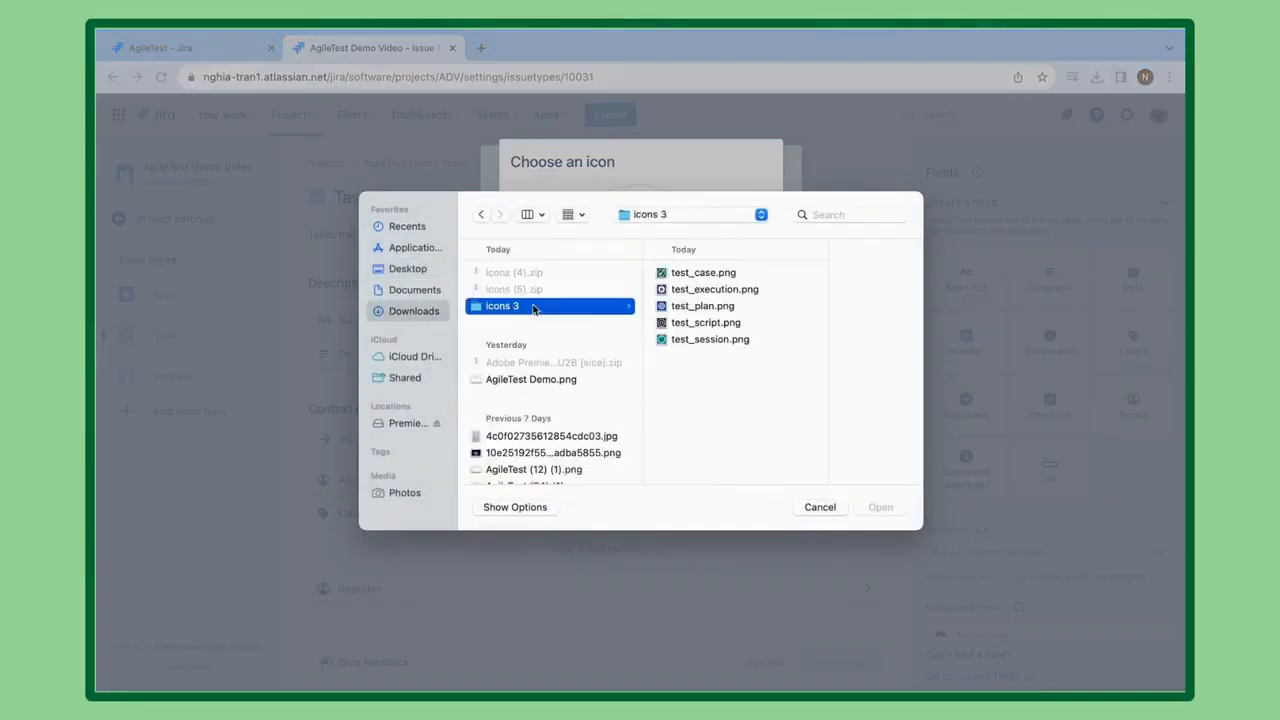
pyautogui.click(705, 324)
pyautogui.click(878, 507)
pyautogui.click(686, 468)
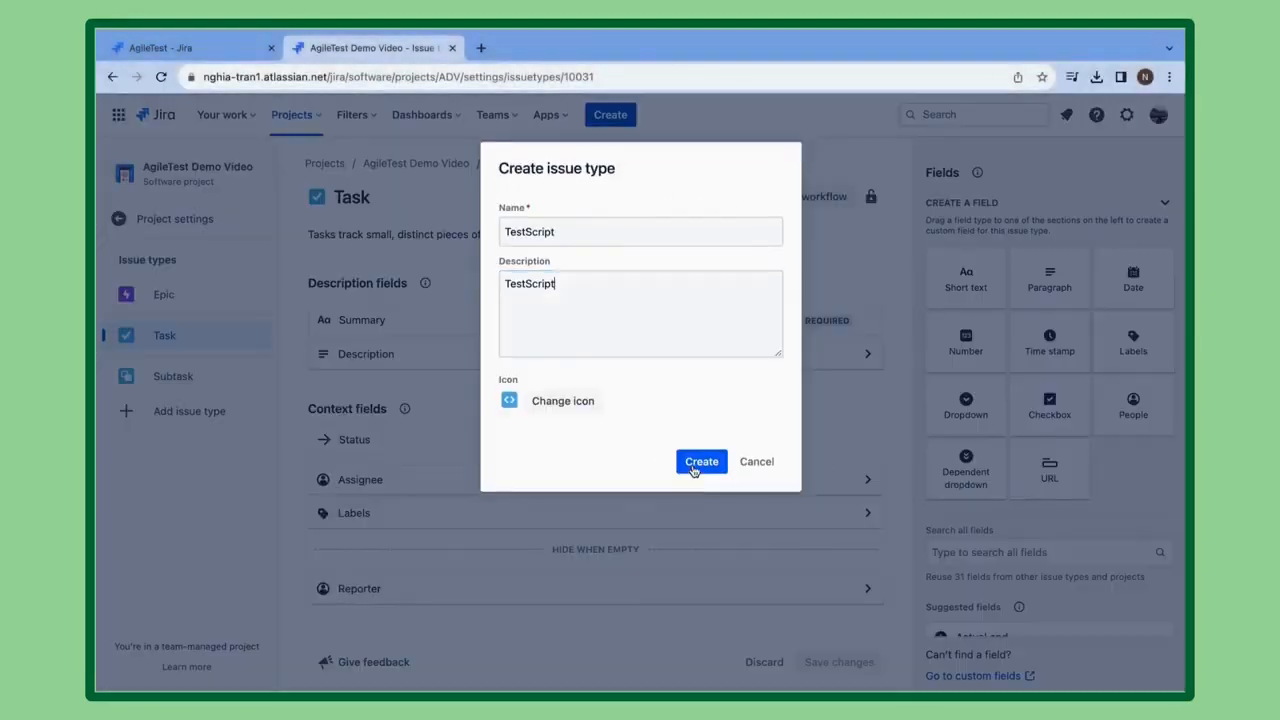
pyautogui.click(699, 460)
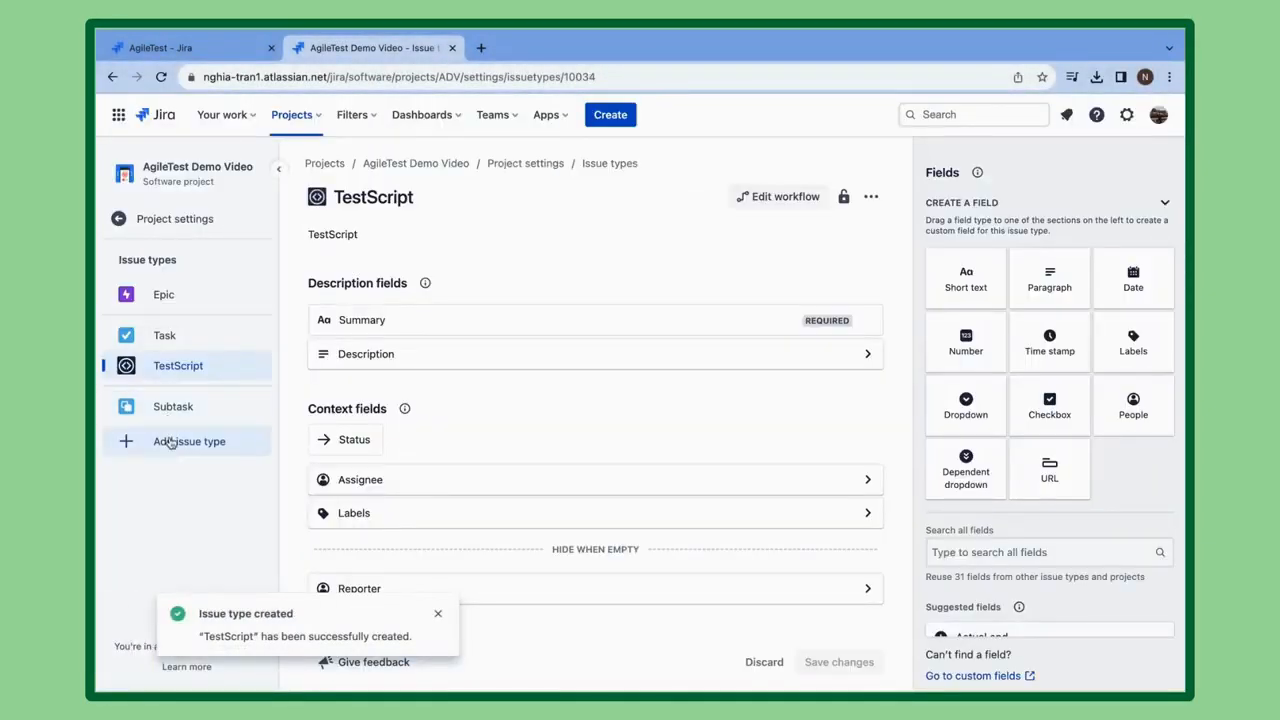
# Step: Create an issue type with the name and description TestSession and the icon test_session.png
pyautogui.click(170, 441)
pyautogui.click(571, 380)
pyautogui.click(640, 237)
pyautogui.write('TestSession')
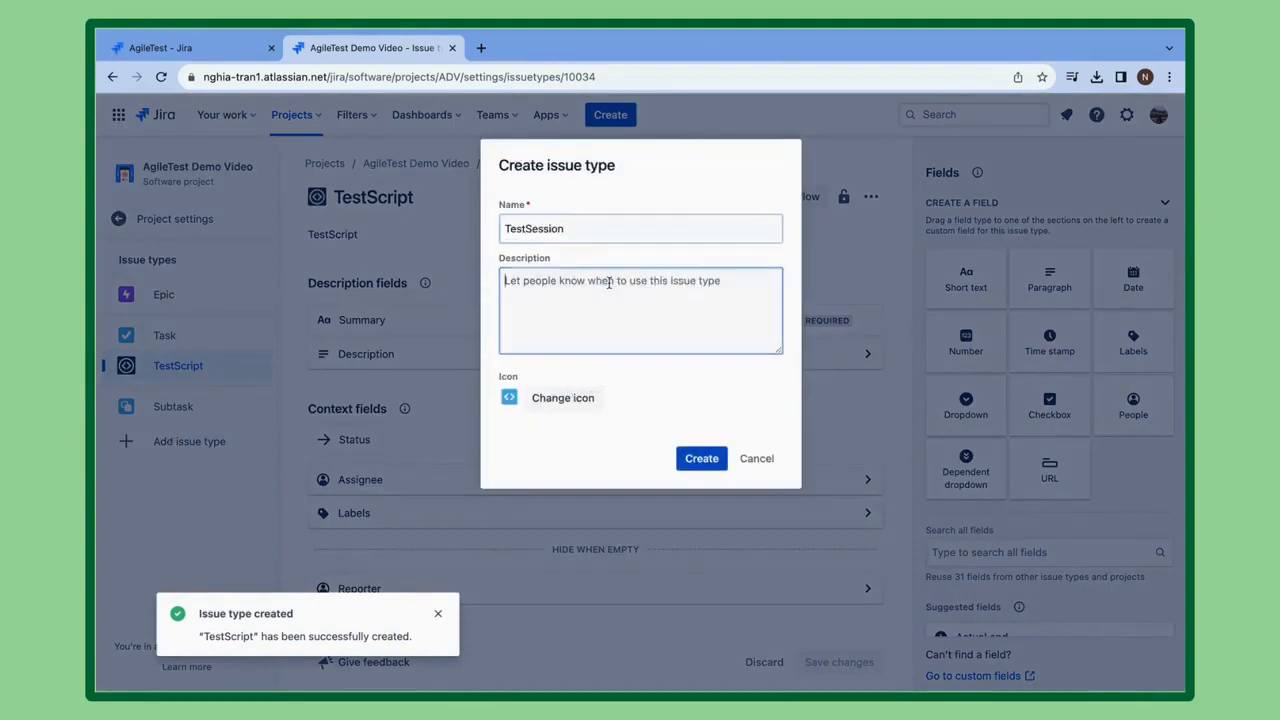
pyautogui.press('Tab')
pyautogui.write('TestSessi')
pyautogui.click(575, 397)
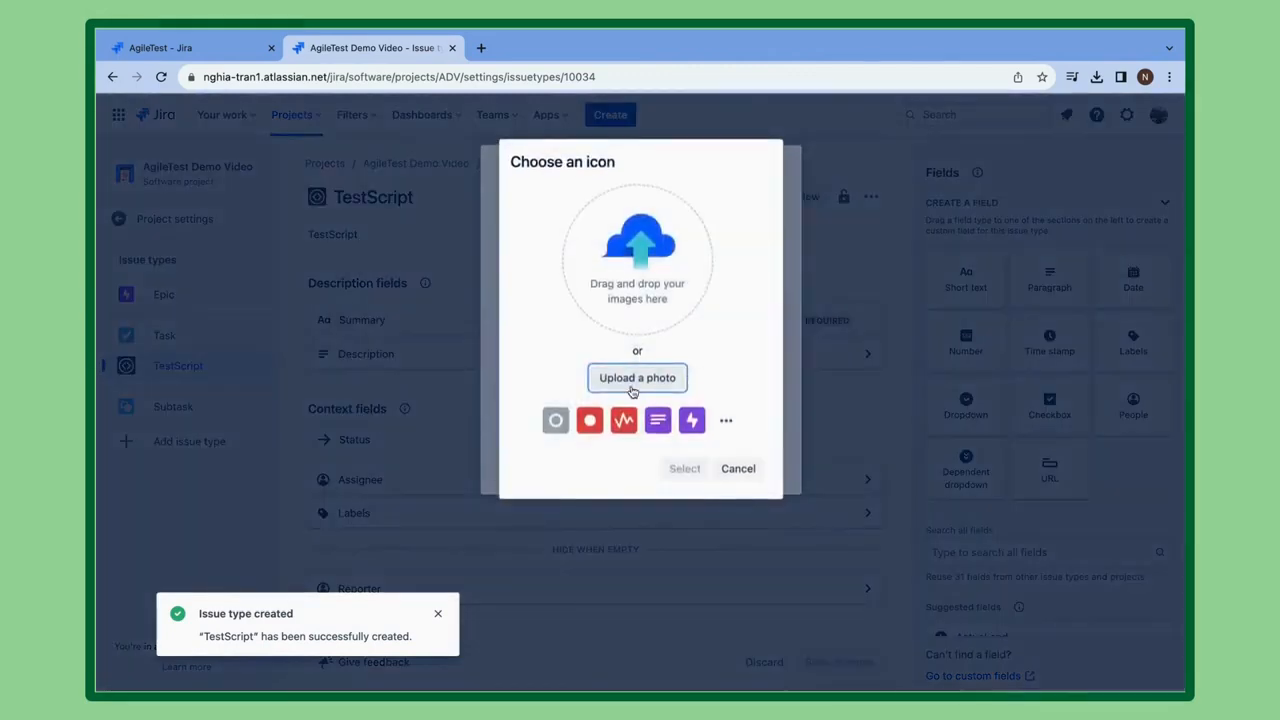
pyautogui.click(570, 455)
pyautogui.click(528, 340)
pyautogui.click(882, 507)
pyautogui.click(700, 468)
pyautogui.click(708, 466)
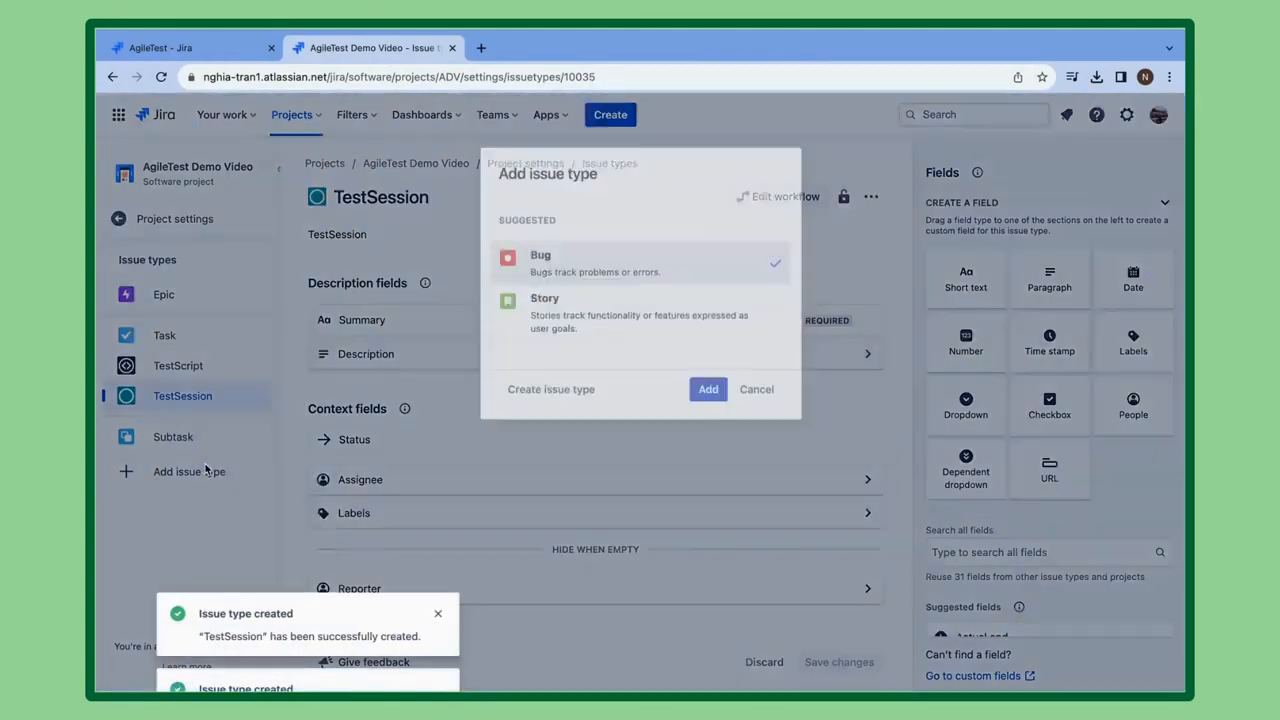
# Step: Create an issue type named Test with the description Test Case and the icon test_case.png
pyautogui.click(190, 471)
pyautogui.click(583, 380)
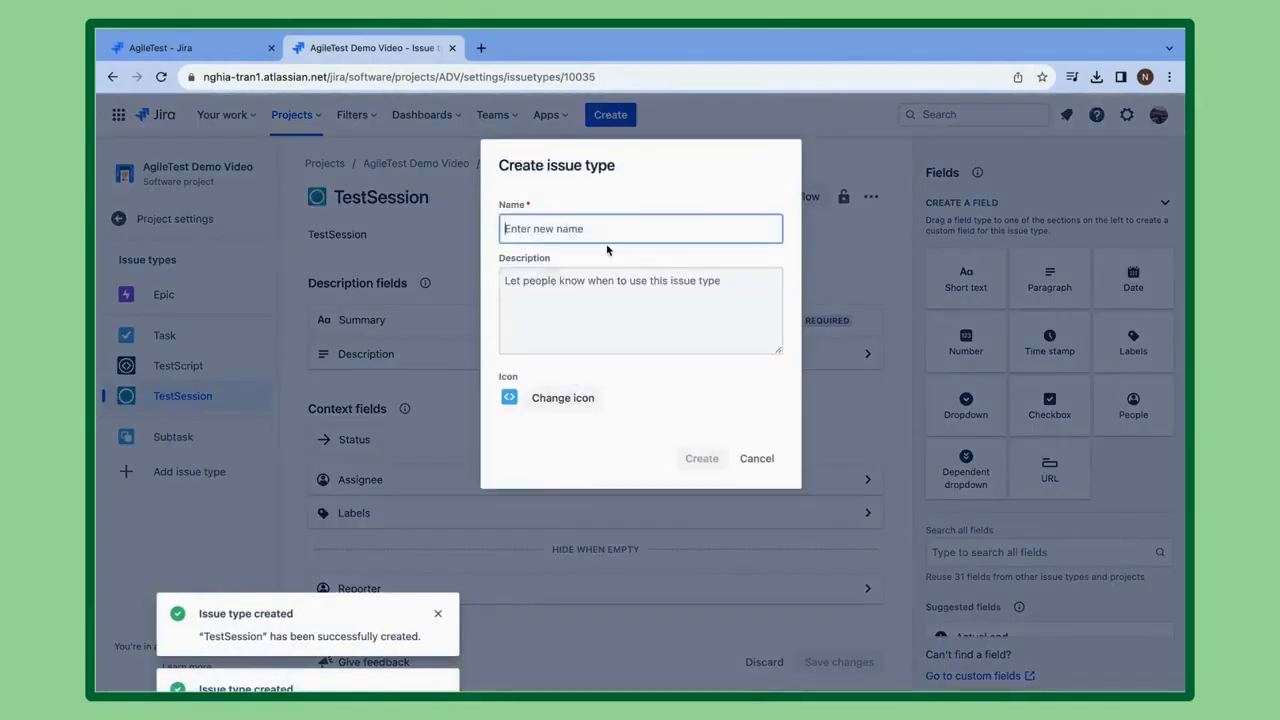
pyautogui.write('Test')
pyautogui.press('Tab')
pyautogui.write('Tes')
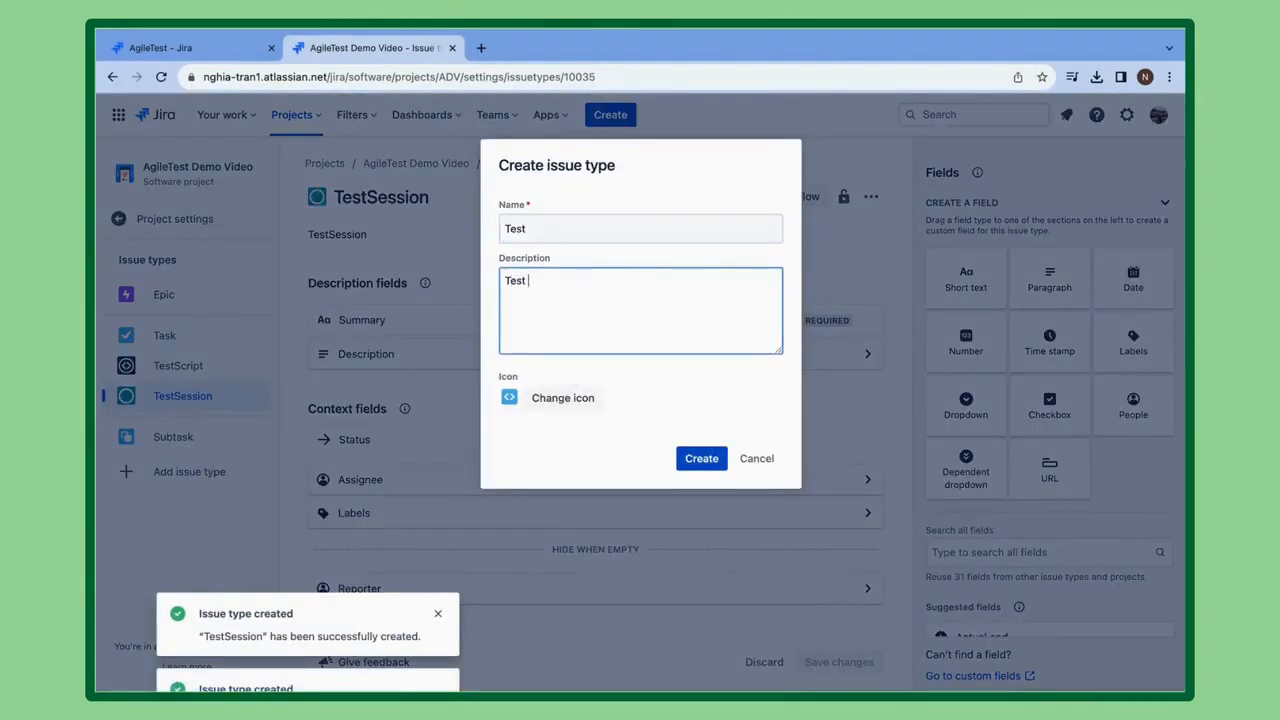
pyautogui.click(562, 397)
pyautogui.click(640, 535)
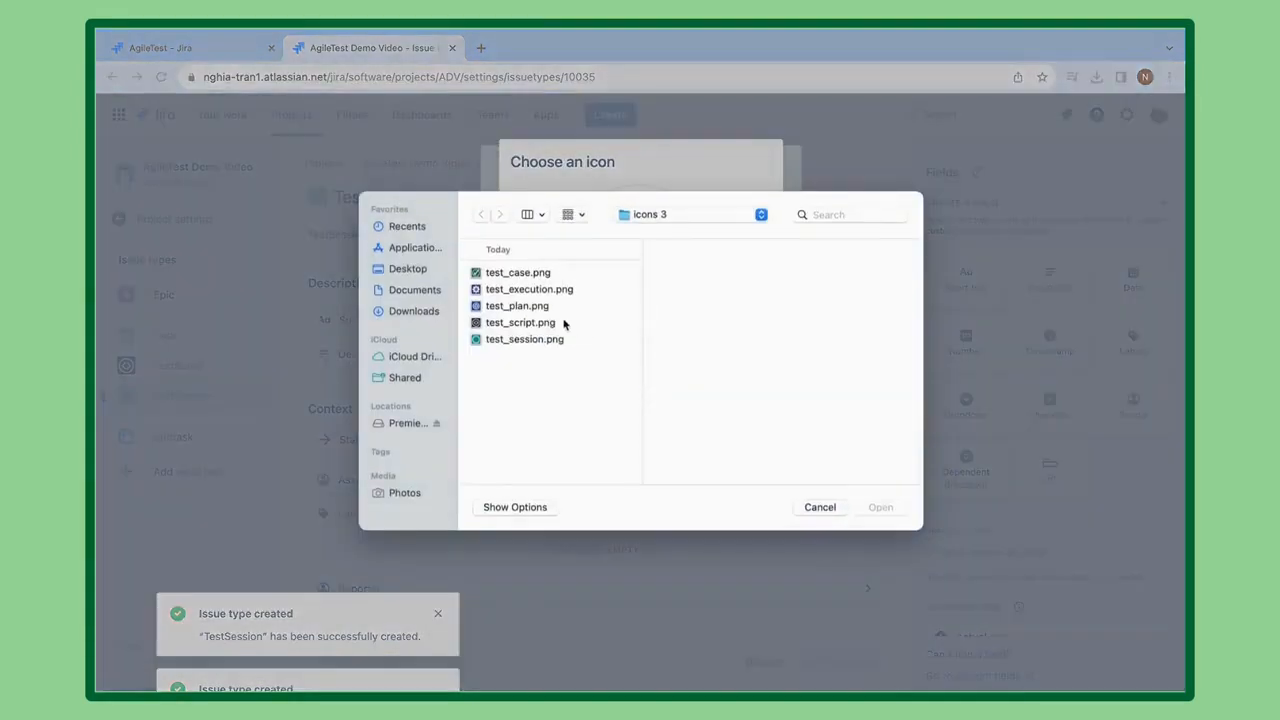
pyautogui.click(543, 276)
pyautogui.click(878, 509)
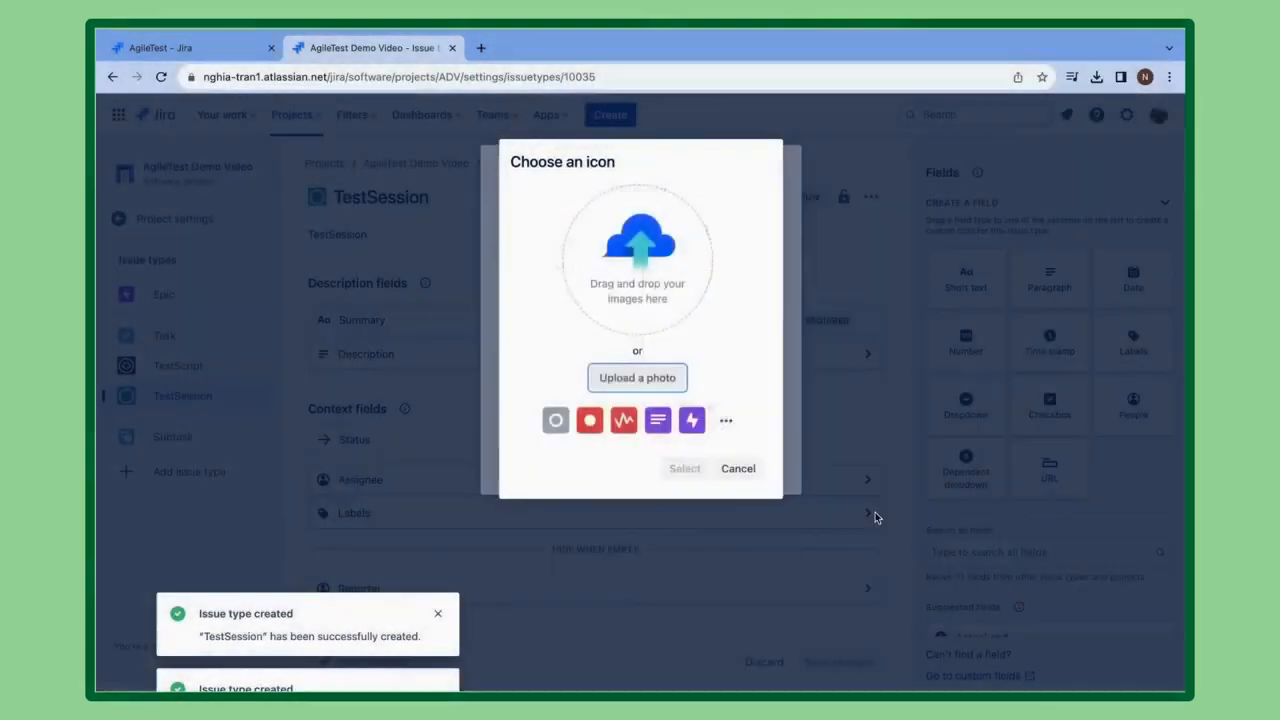
pyautogui.click(676, 470)
pyautogui.click(692, 458)
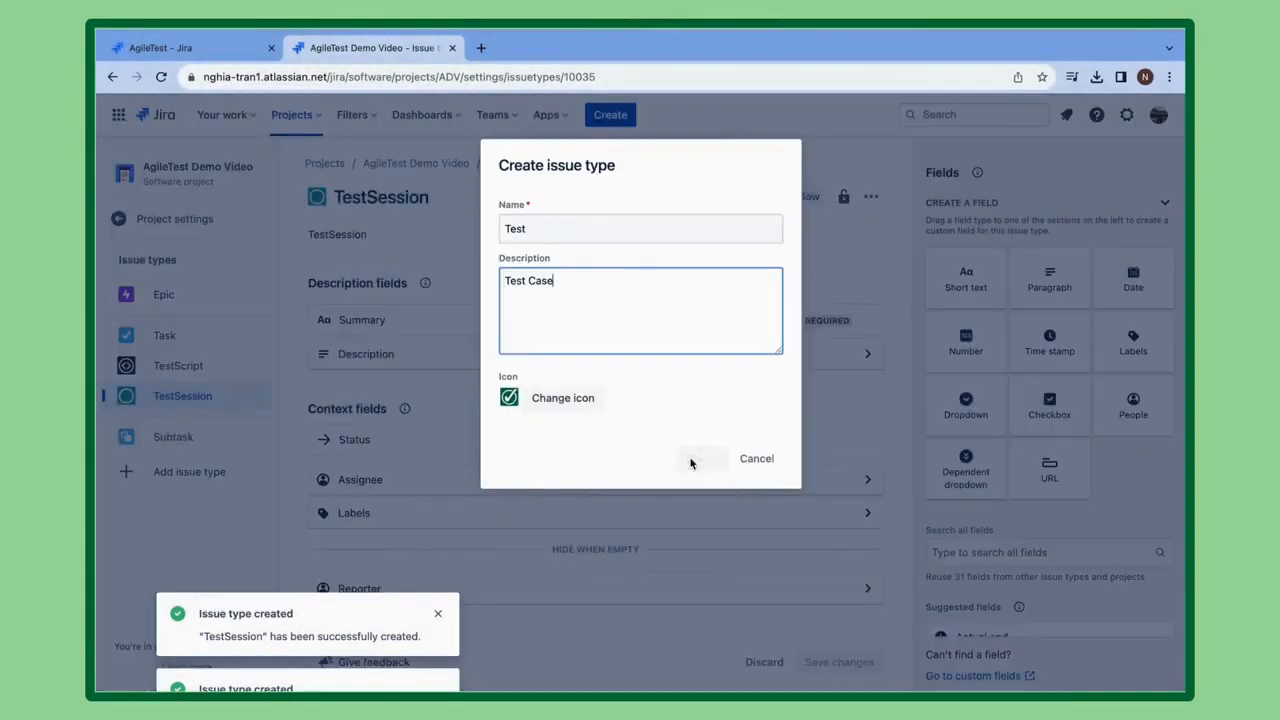
# Step: Start another custom issue type with the name and description TestPlan
pyautogui.click(189, 501)
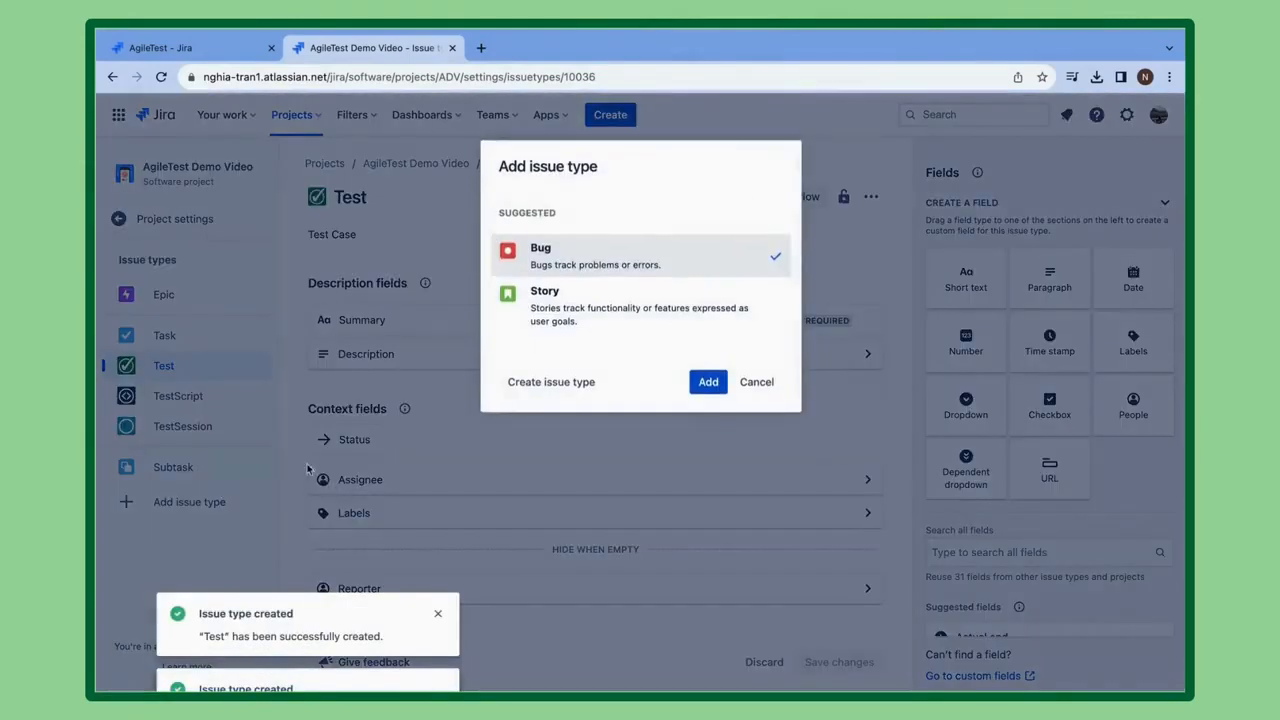
pyautogui.click(428, 380)
pyautogui.click(545, 397)
pyautogui.click(737, 465)
pyautogui.click(614, 236)
pyautogui.write('TestPlan')
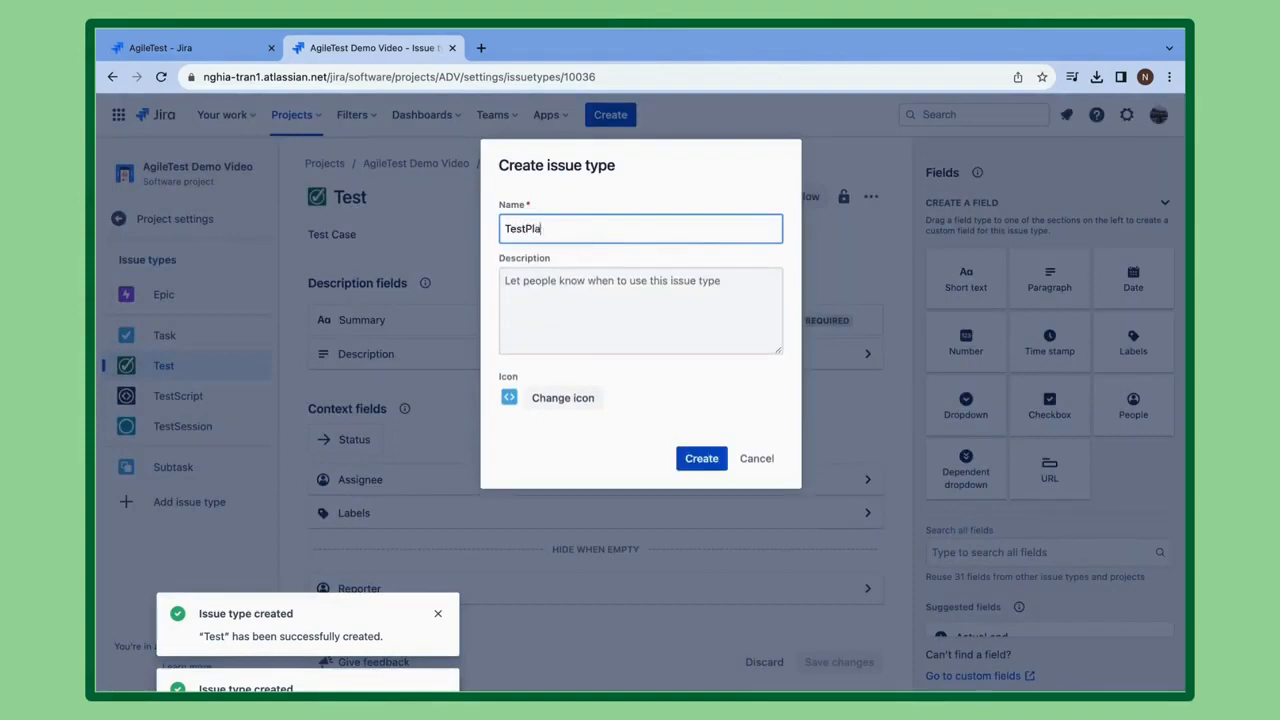
pyautogui.press('Tab')
pyautogui.write('TestPlan')
# Step: Use test_plan.png as the icon and create the TestPlan issue type
pyautogui.click(543, 397)
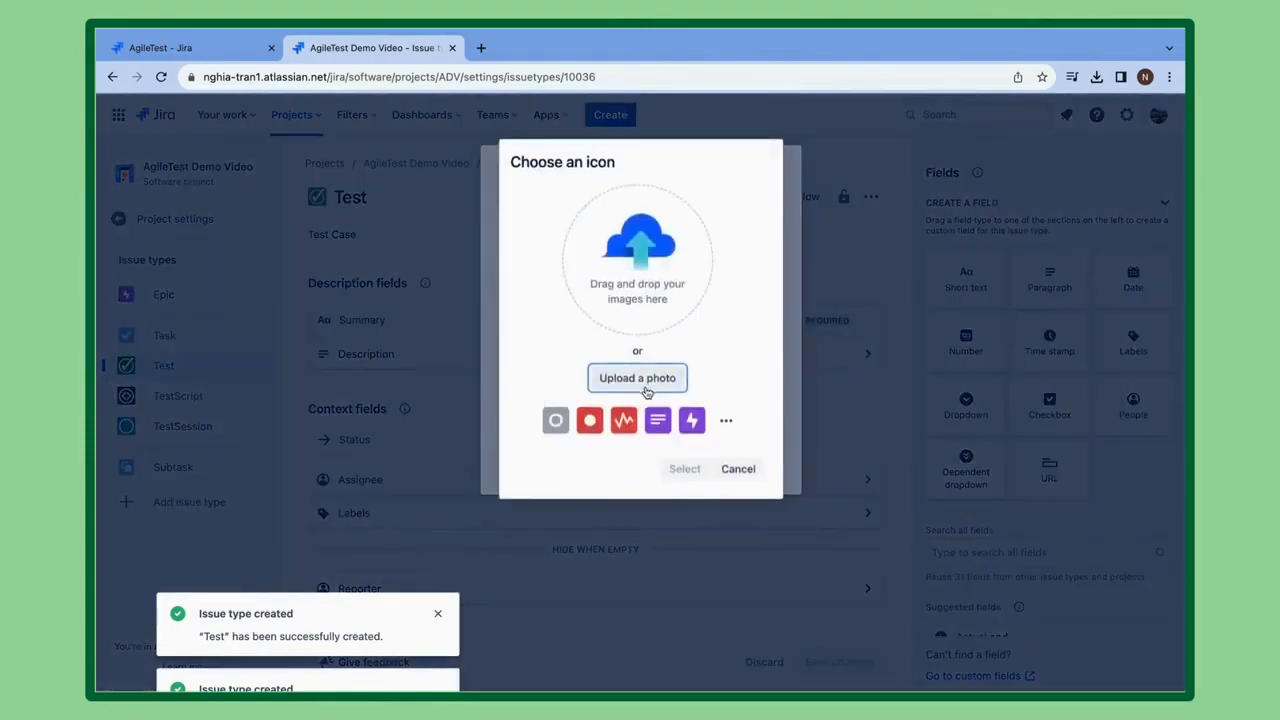
pyautogui.click(640, 390)
pyautogui.click(548, 306)
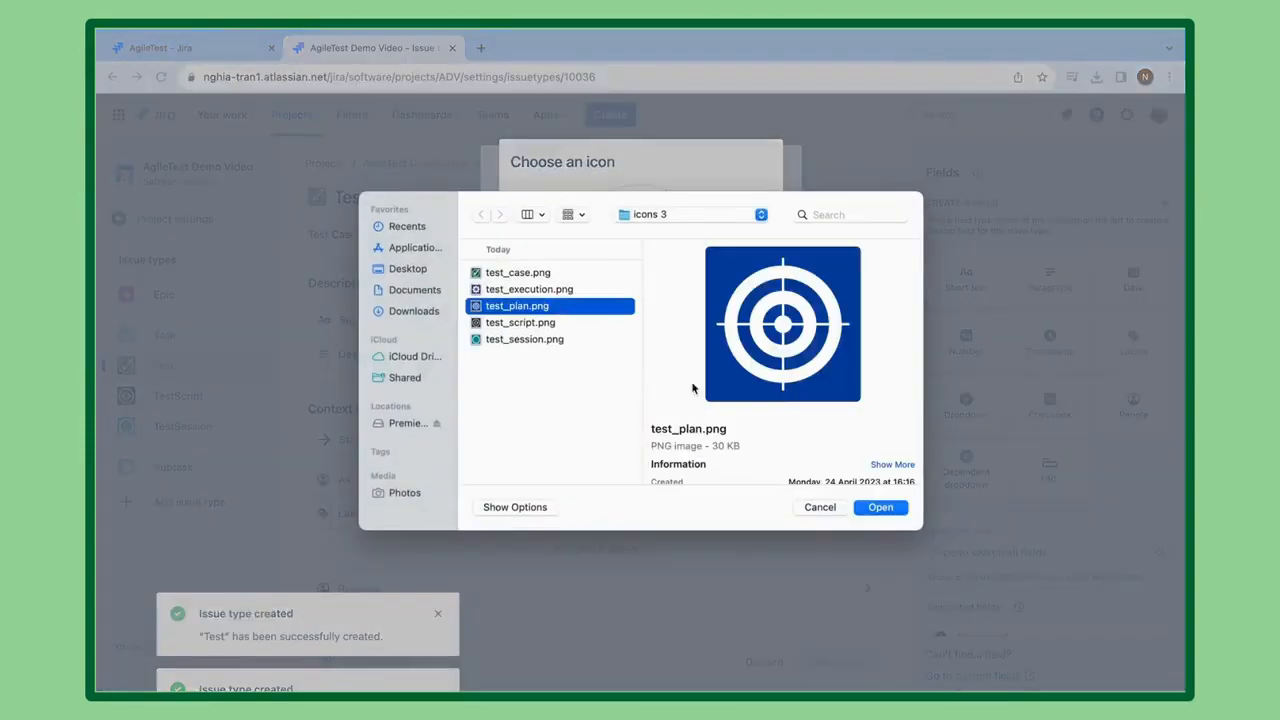
pyautogui.click(879, 507)
pyautogui.click(670, 470)
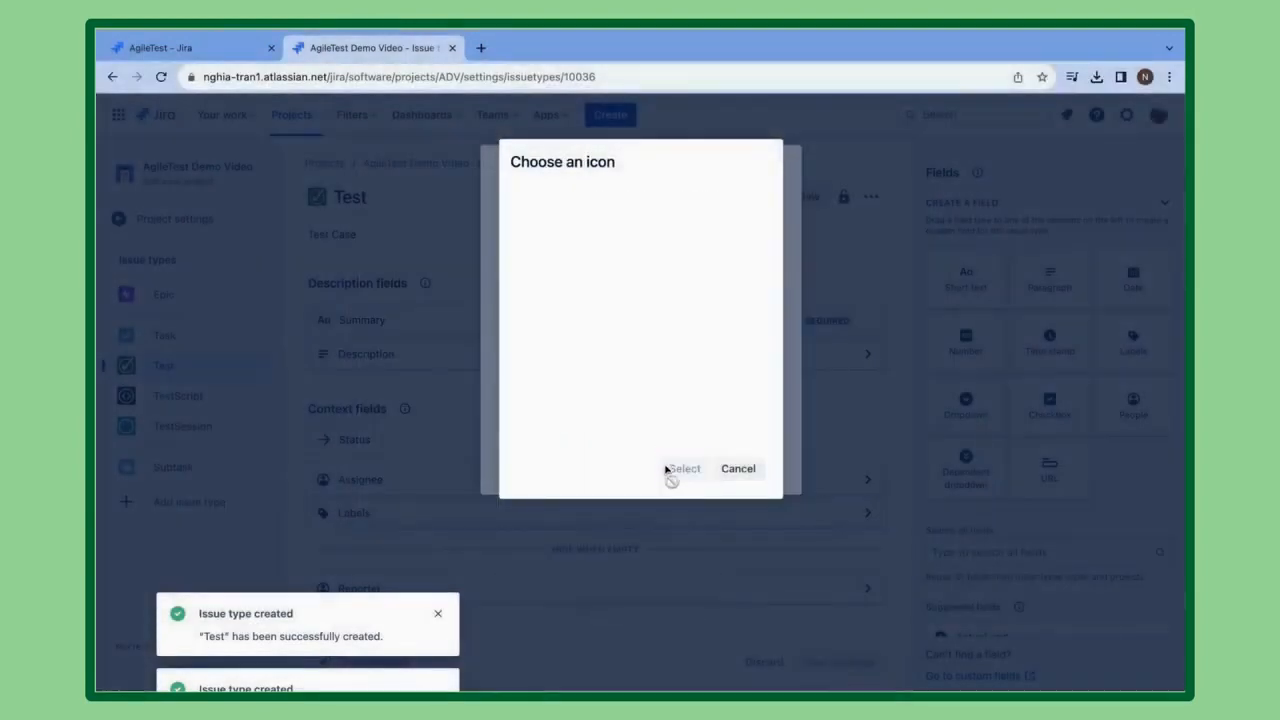
pyautogui.click(710, 470)
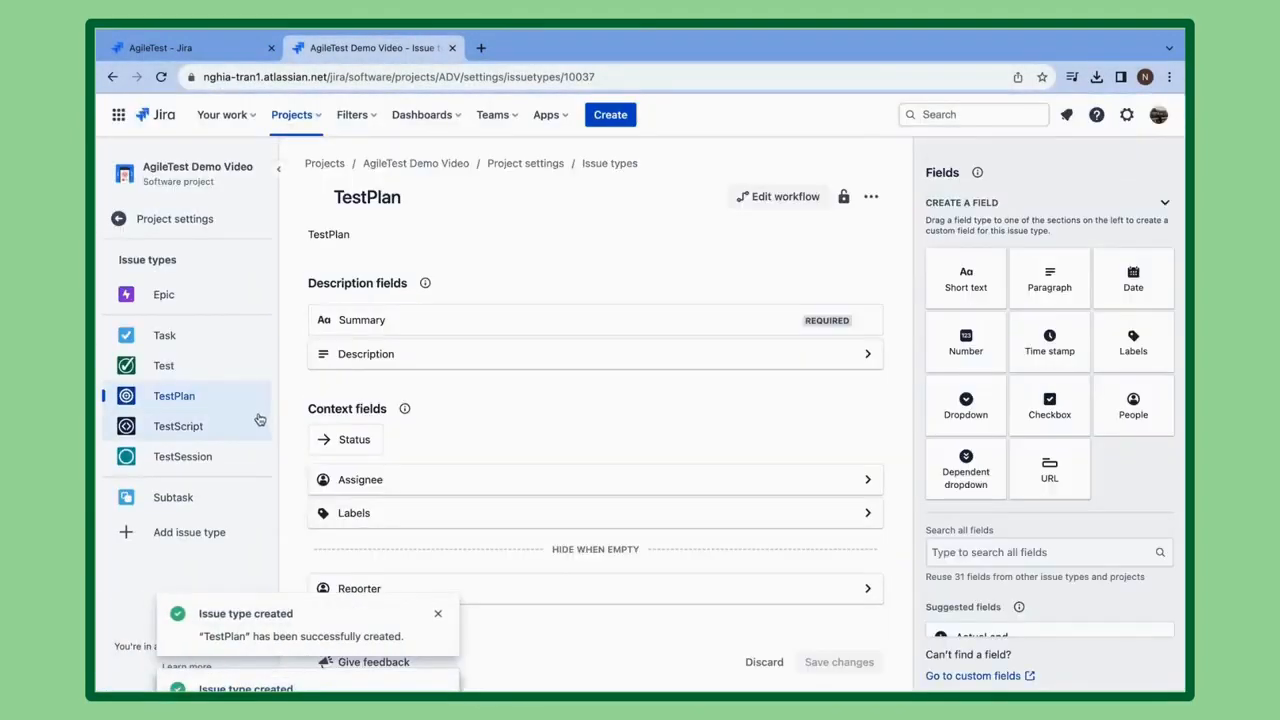
# Step: Create an issue type with the name and description TestExecution and the icon test_execution.png
pyautogui.click(185, 532)
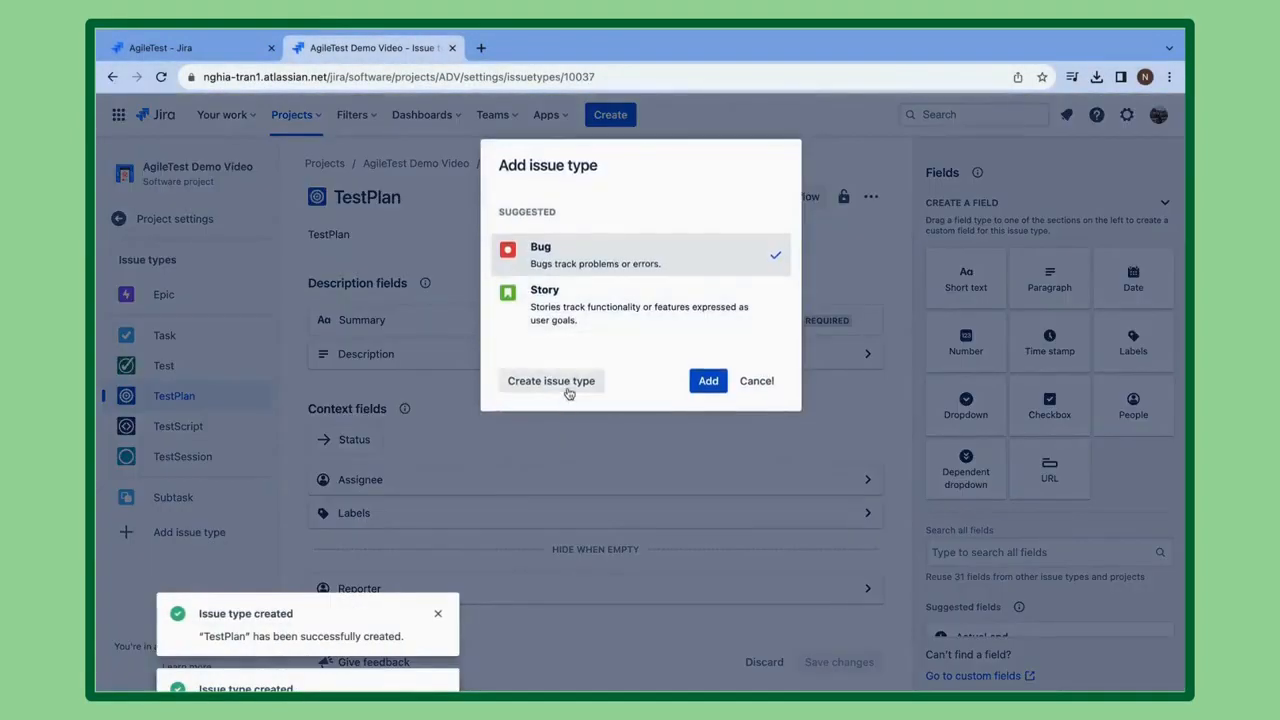
pyautogui.click(568, 380)
pyautogui.write('TestExecution')
pyautogui.press('Tab')
pyautogui.write('TestExecution')
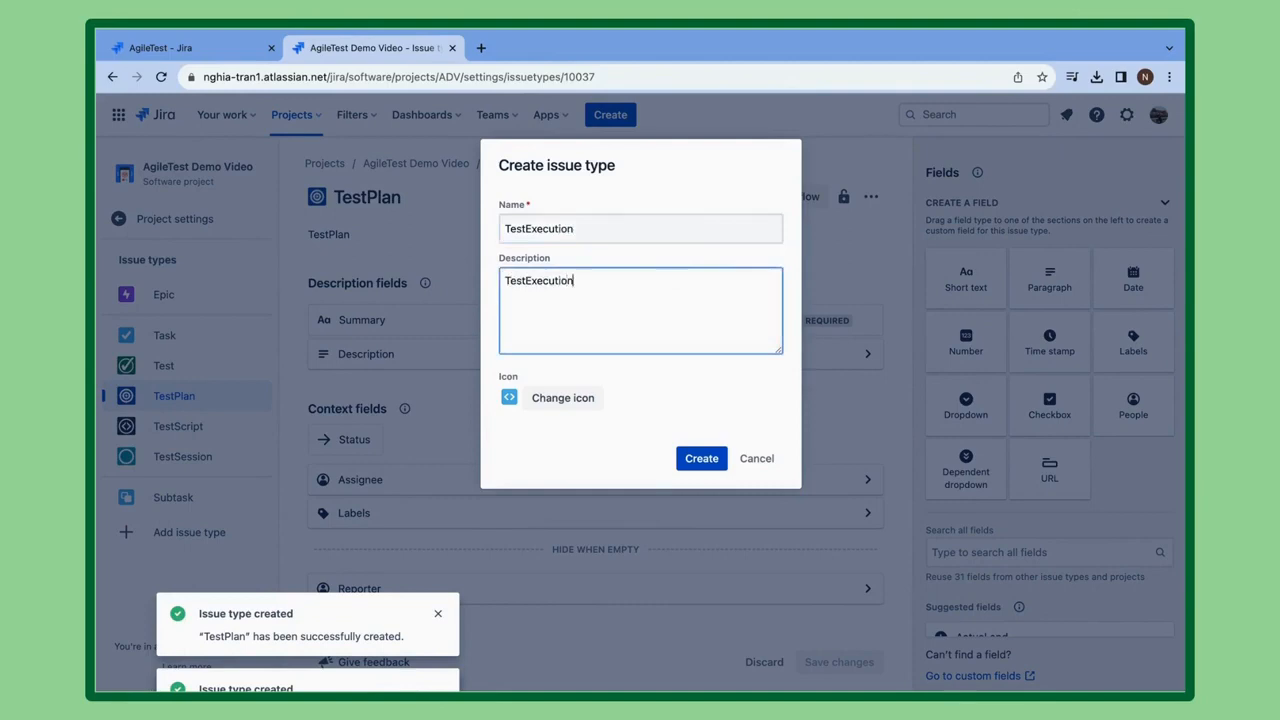
pyautogui.click(562, 397)
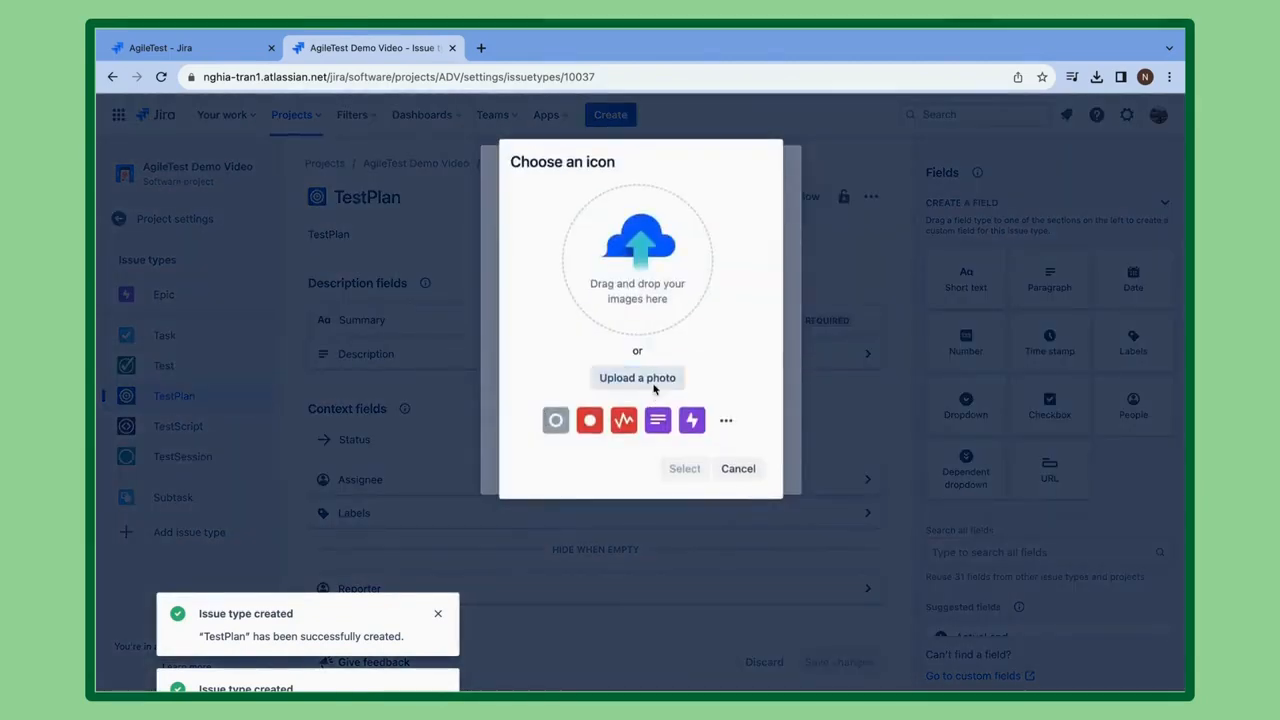
pyautogui.click(652, 386)
pyautogui.click(537, 292)
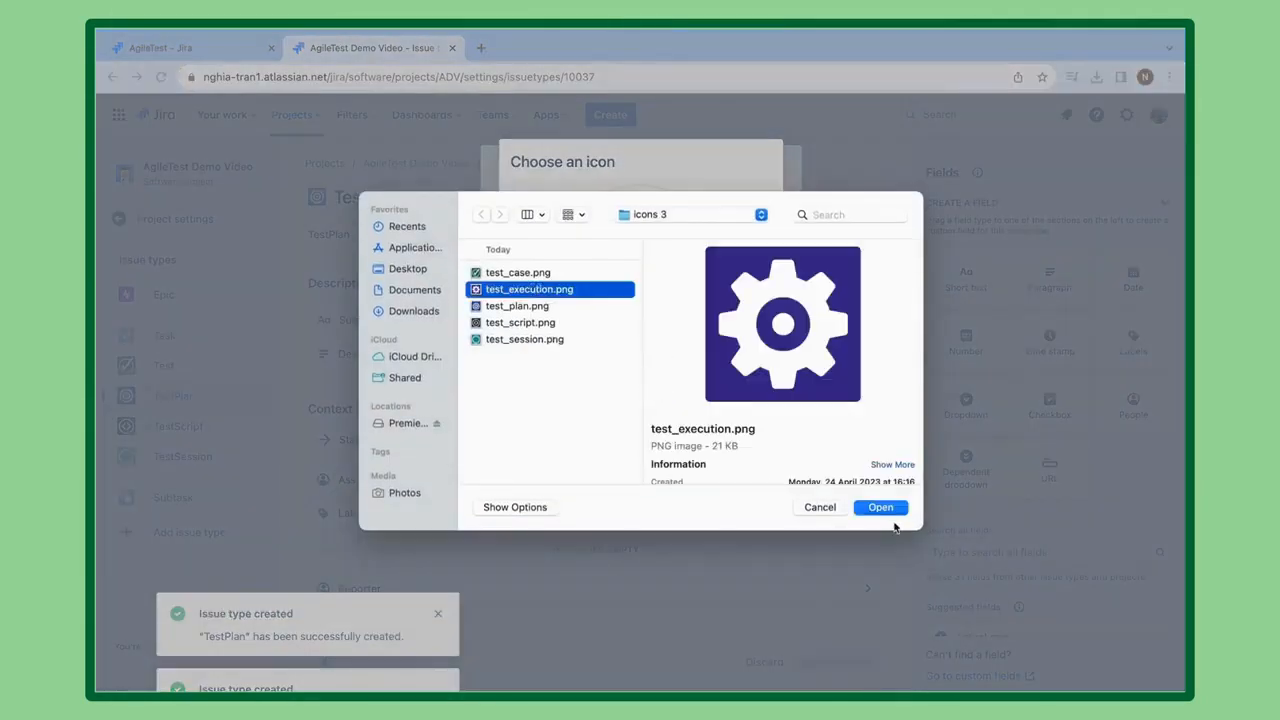
pyautogui.click(881, 507)
pyautogui.click(688, 470)
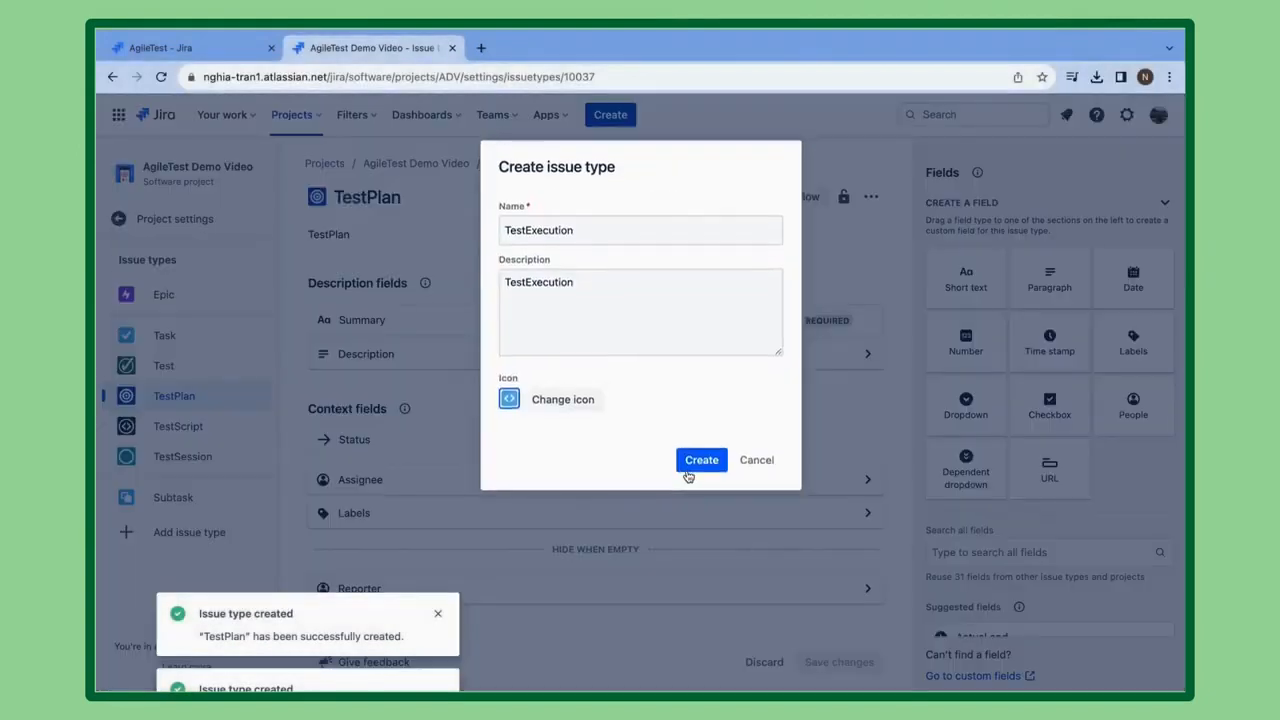
pyautogui.click(702, 458)
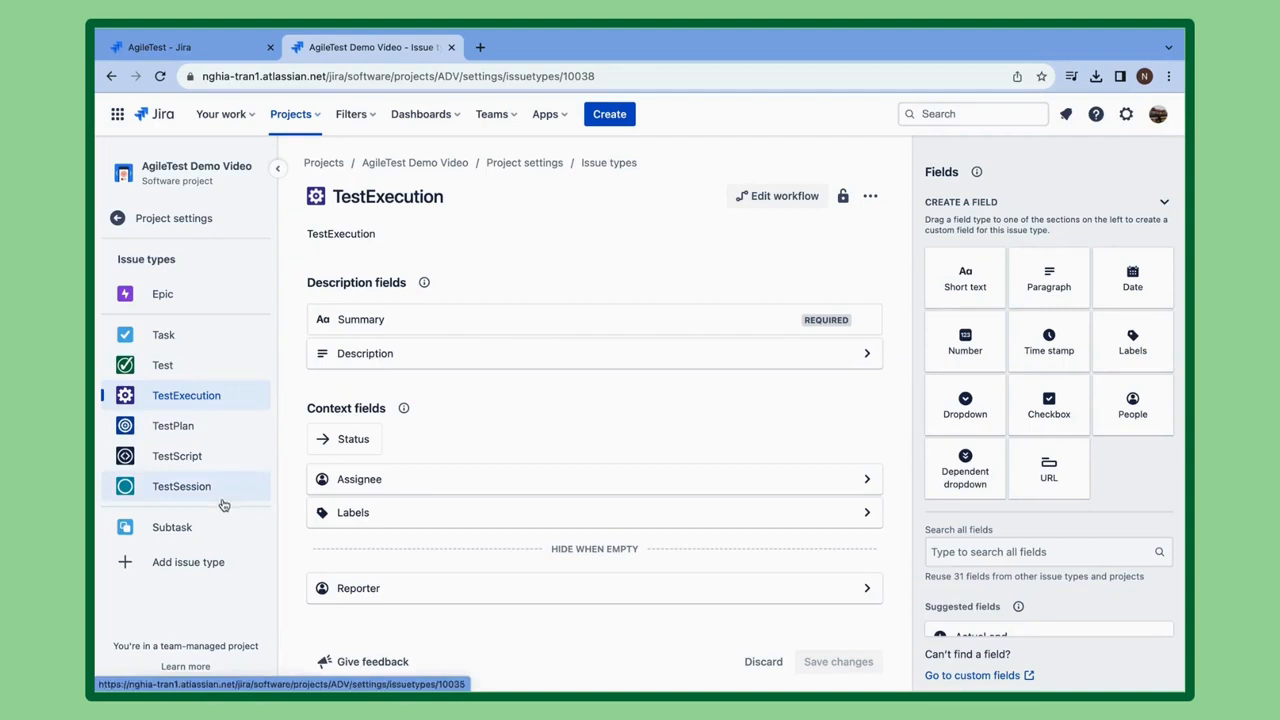
# Step: Leave the project settings and open AgileTest's issue types mapping for the project
pyautogui.click(140, 219)
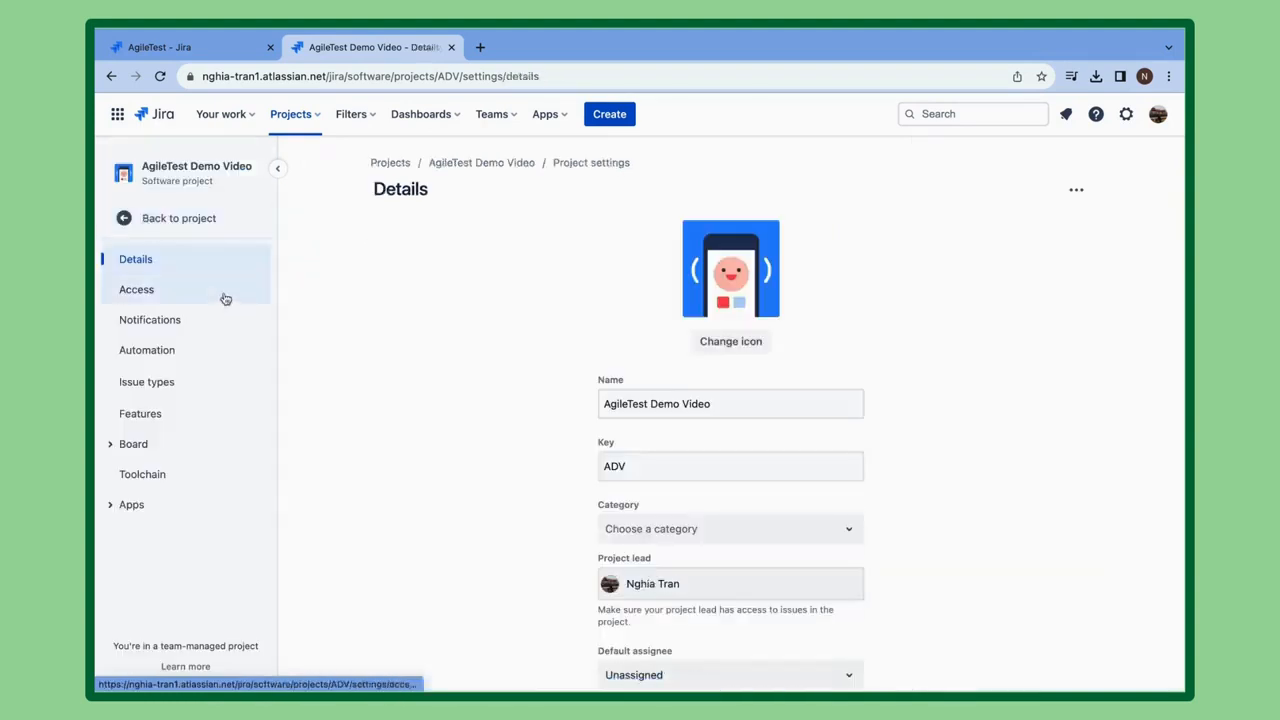
pyautogui.click(157, 216)
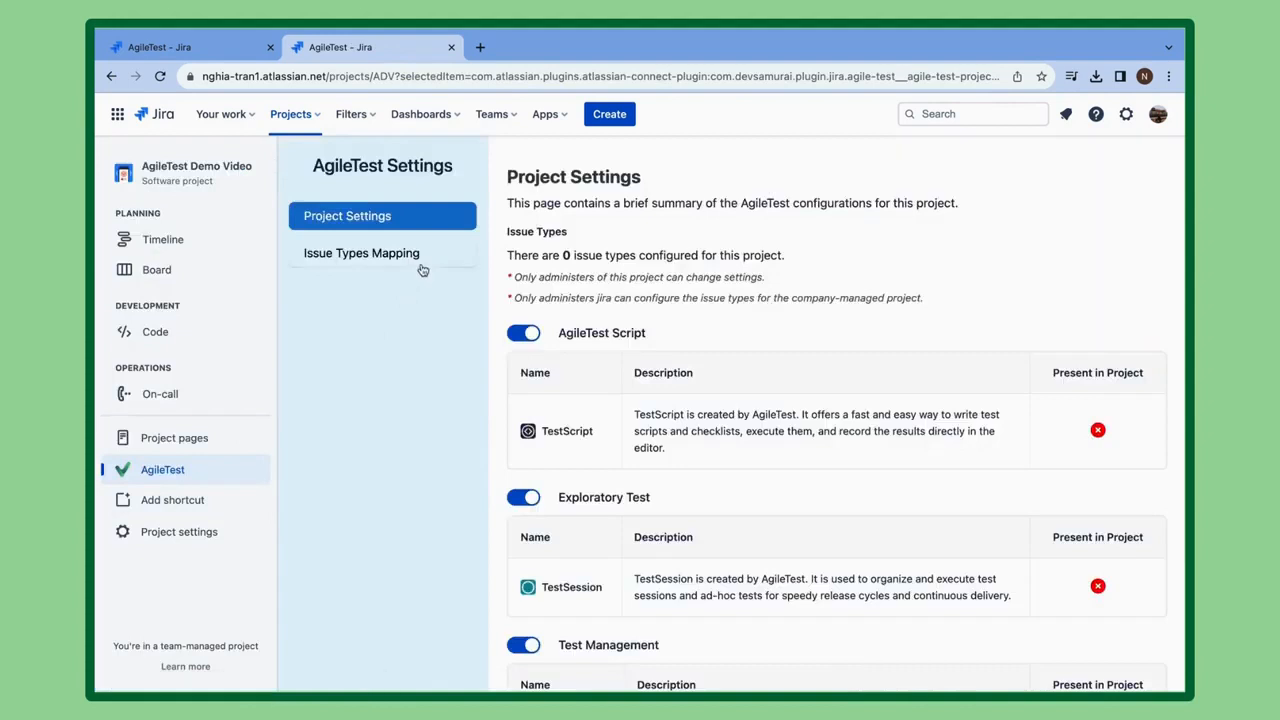
pyautogui.click(420, 262)
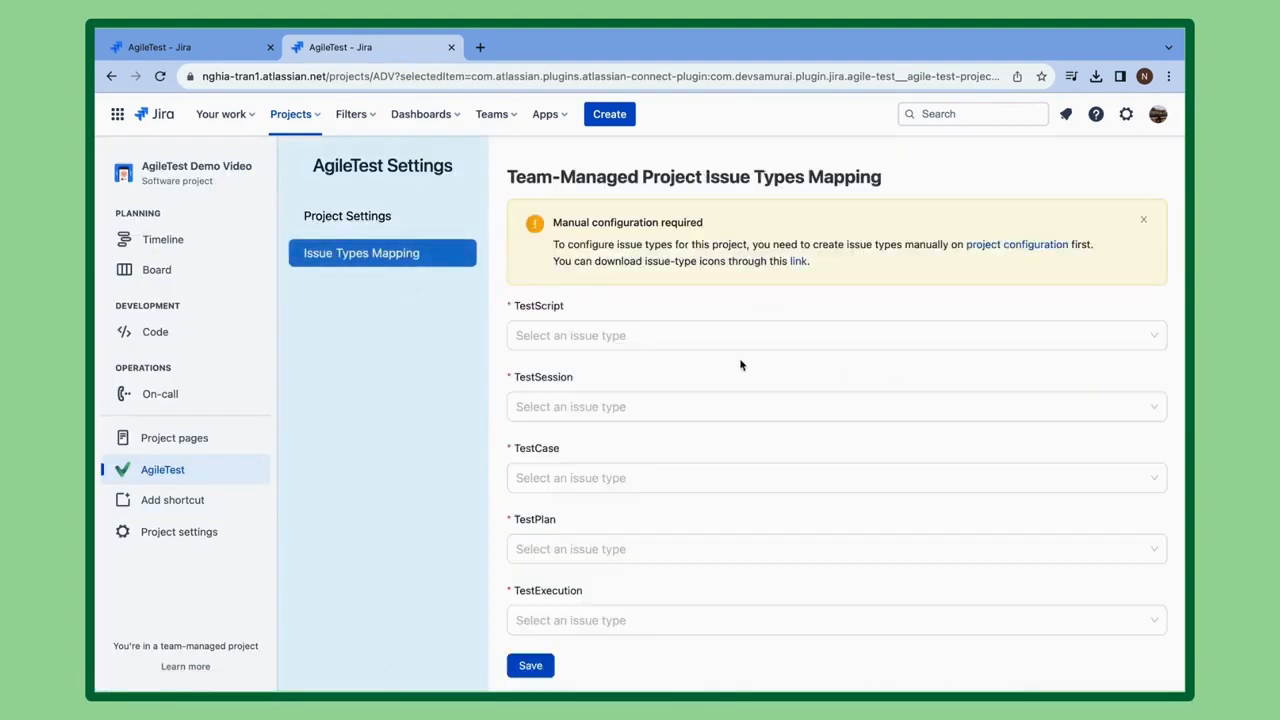
# Step: Map TestScript, TestSession, TestPlan and TestExecution to their same-named issue types, map TestCase to Test, and save the mapping
pyautogui.click(748, 343)
pyautogui.click(640, 420)
pyautogui.click(636, 412)
pyautogui.click(603, 486)
pyautogui.click(598, 480)
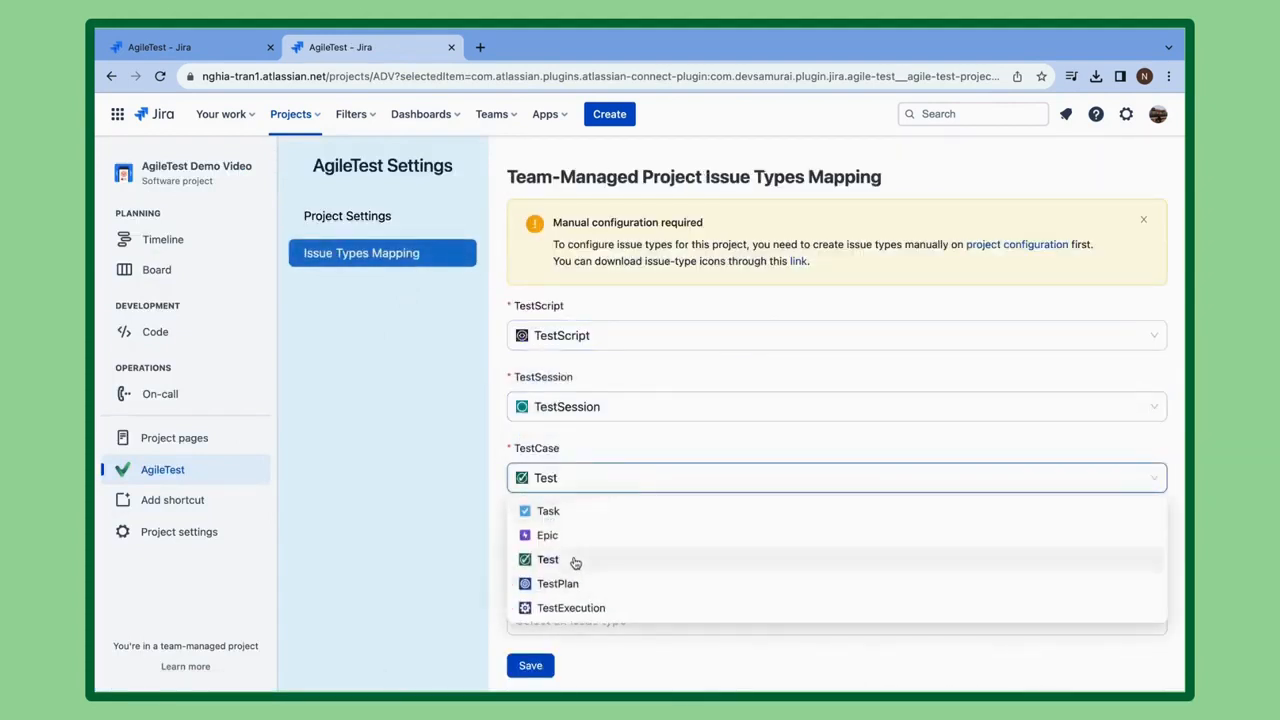
pyautogui.click(575, 560)
pyautogui.click(583, 551)
pyautogui.click(571, 629)
pyautogui.click(586, 620)
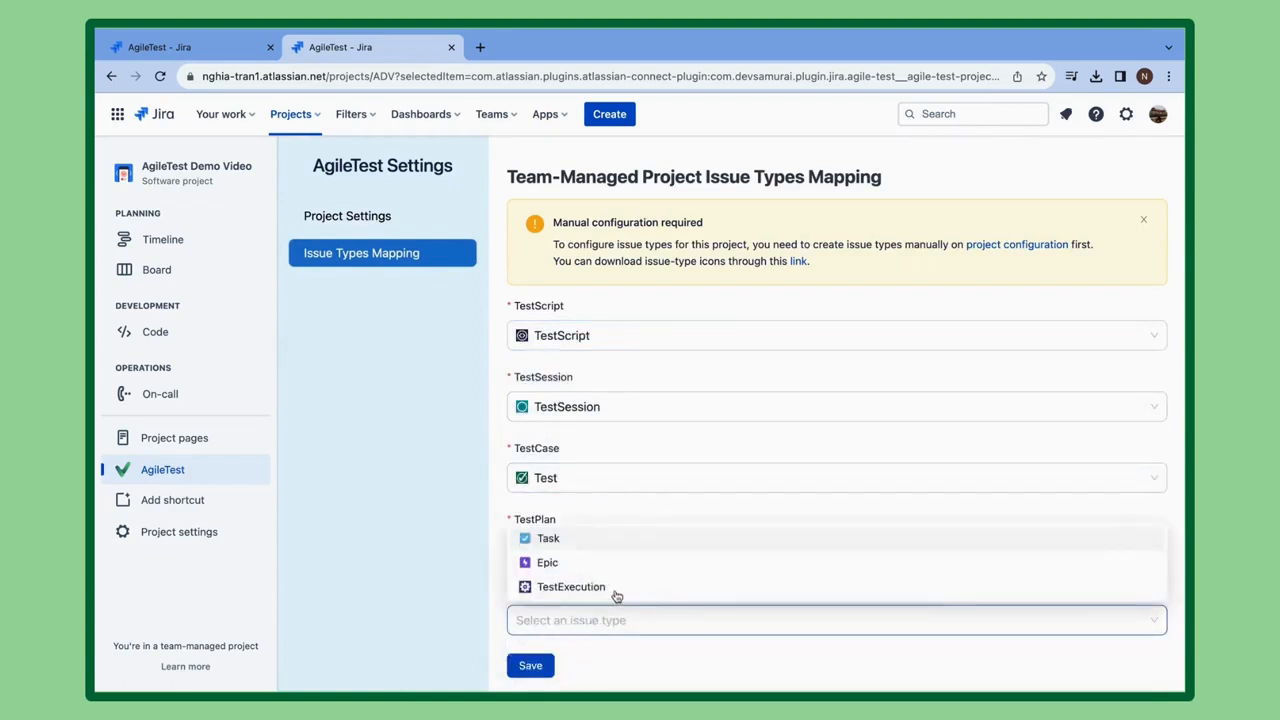
pyautogui.click(612, 589)
pyautogui.click(535, 667)
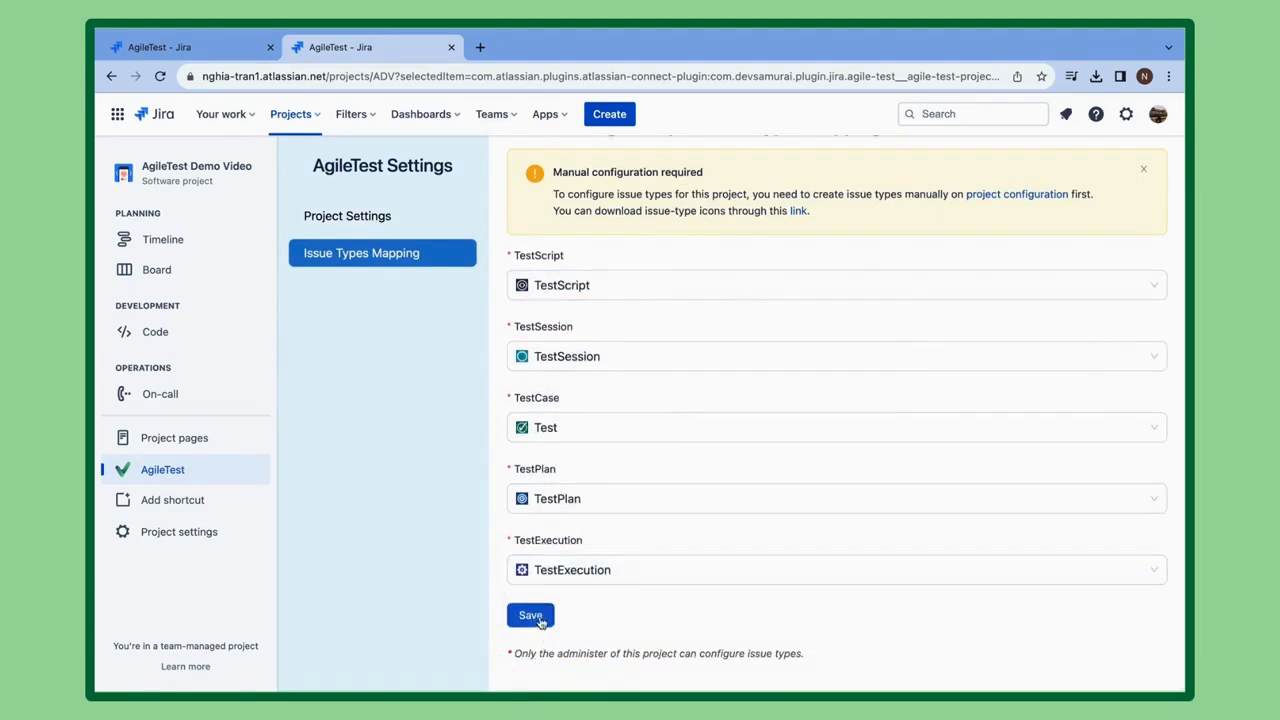
pyautogui.click(540, 620)
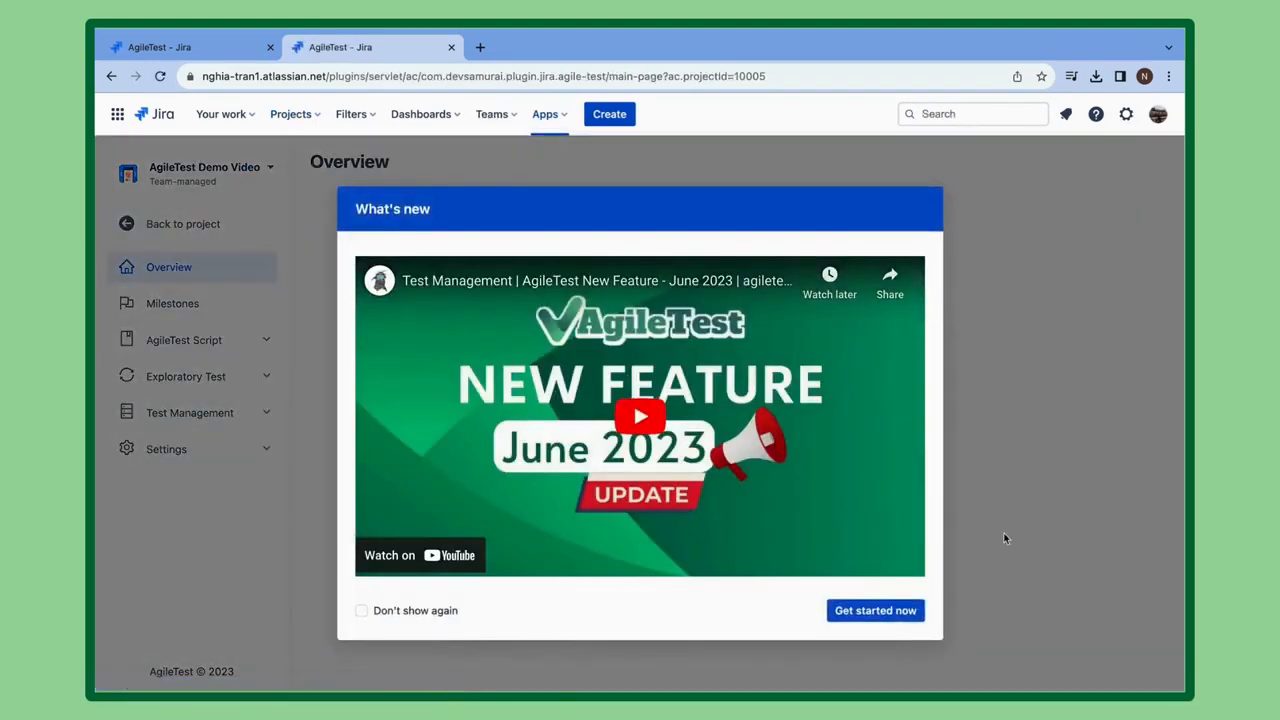
# Step: Return to the project board and create a task named Issue 1 in the To Do column
pyautogui.click(1007, 536)
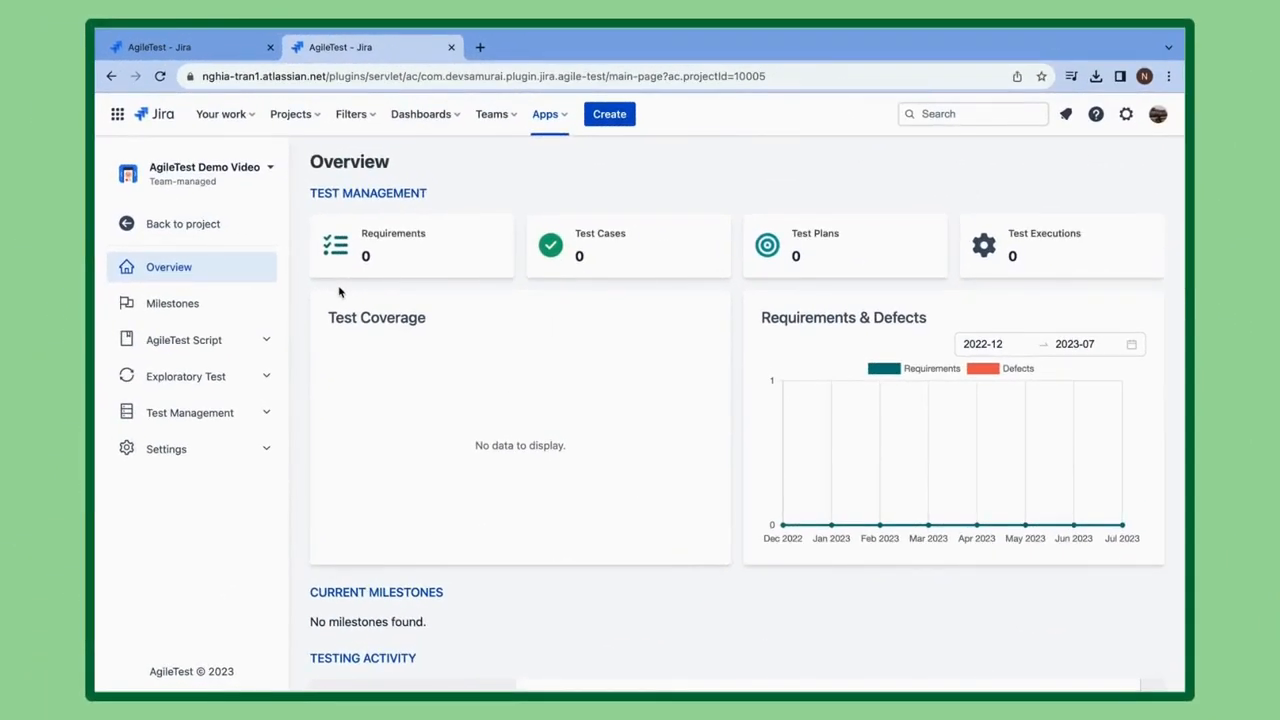
pyautogui.click(214, 224)
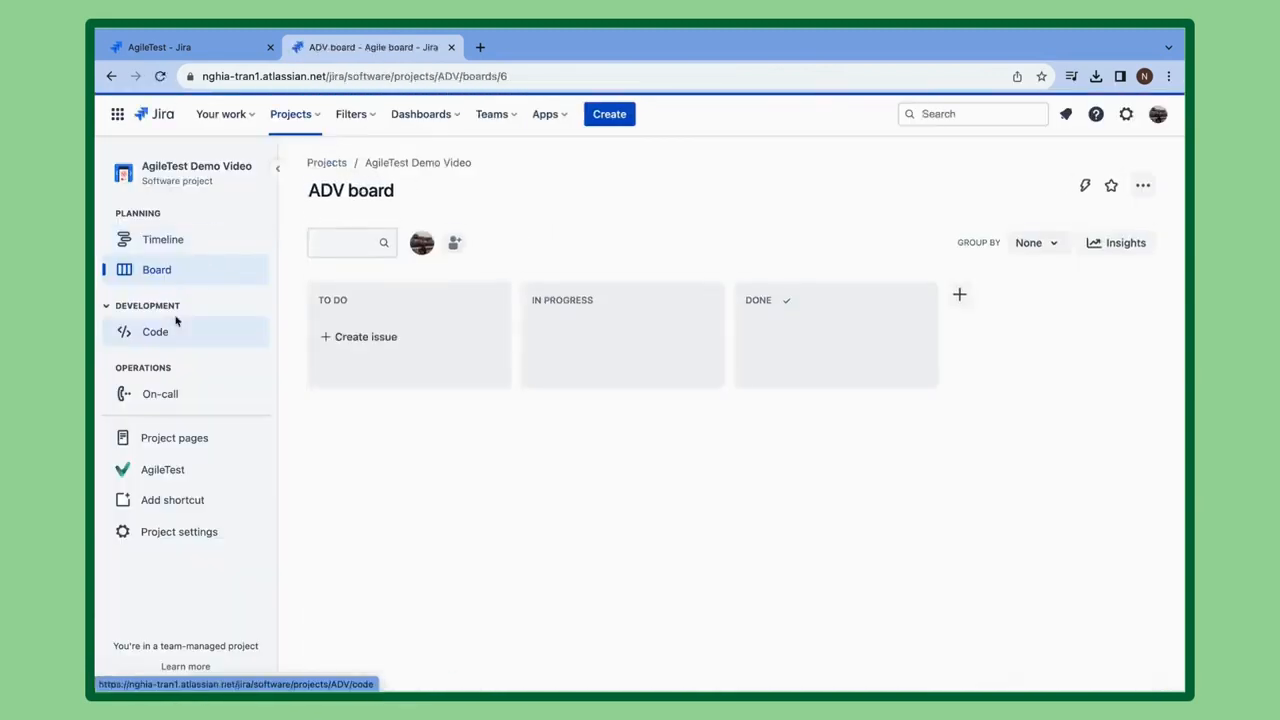
pyautogui.click(350, 338)
pyautogui.write('Issue 1')
pyautogui.press('Return')
pyautogui.click(380, 350)
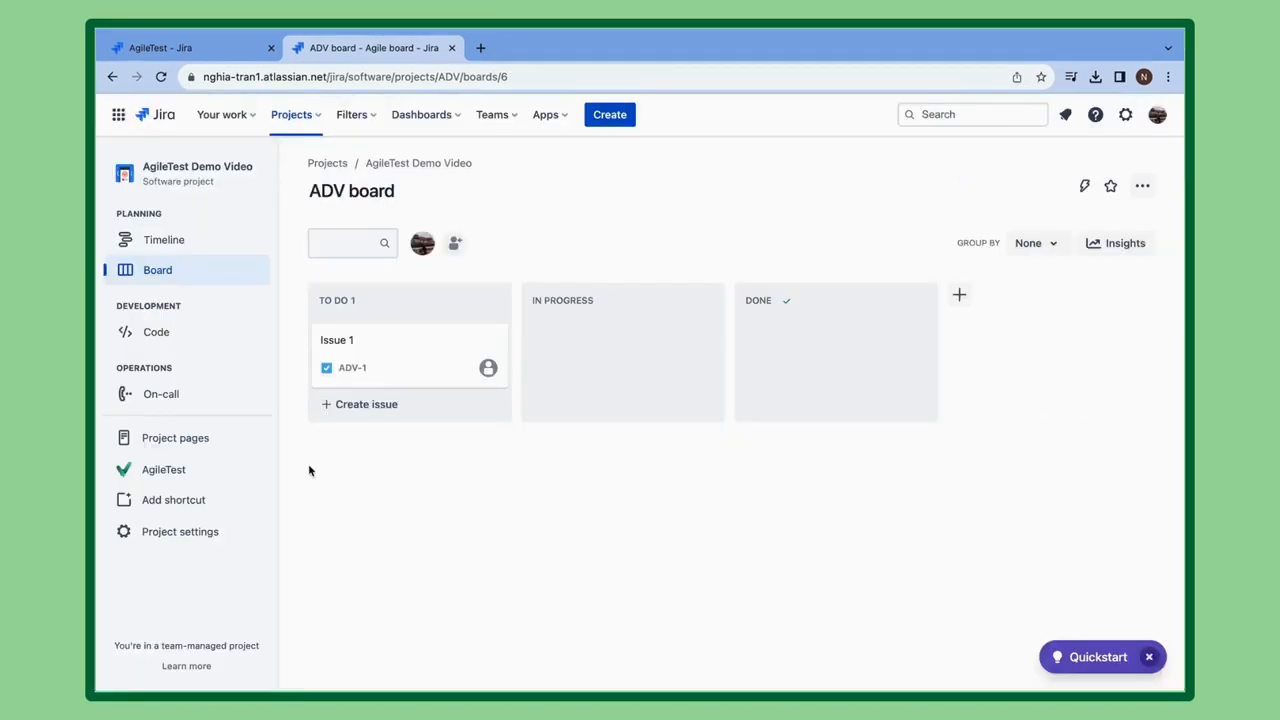
# Step: Open AgileTest for the project and dismiss the What's new announcement with Don't show again
pyautogui.click(230, 476)
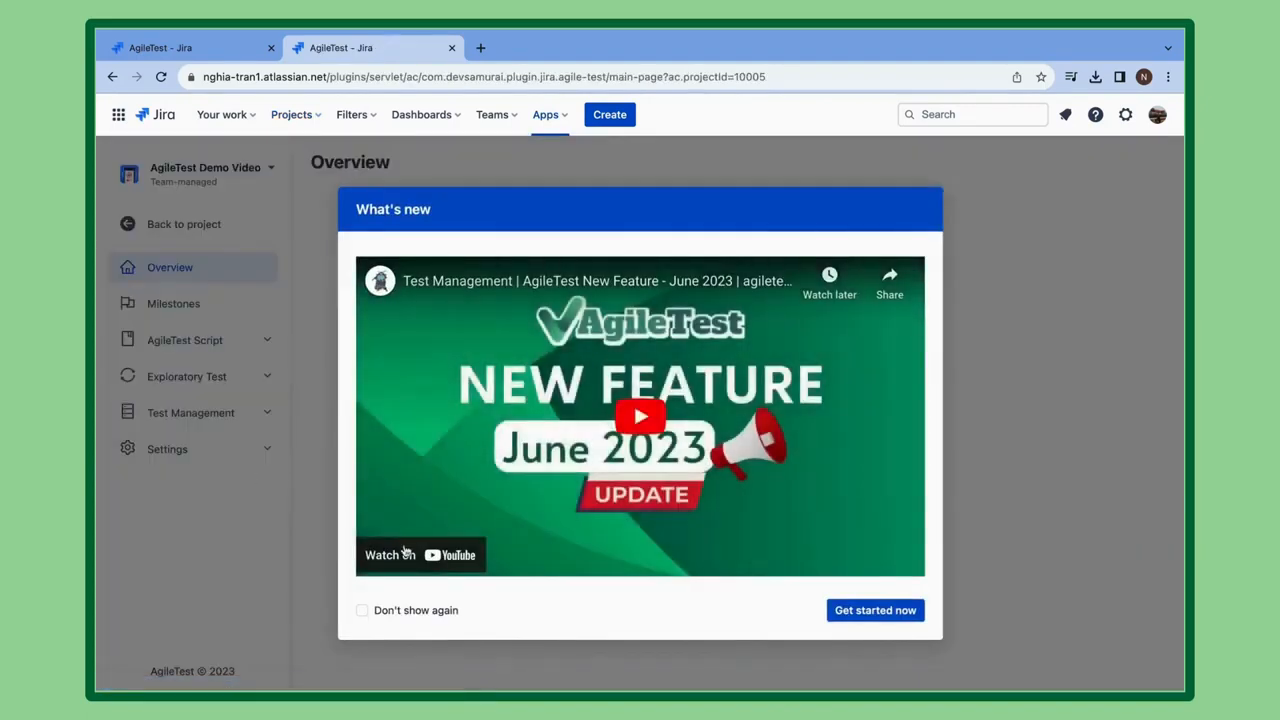
pyautogui.click(363, 610)
pyautogui.click(1001, 524)
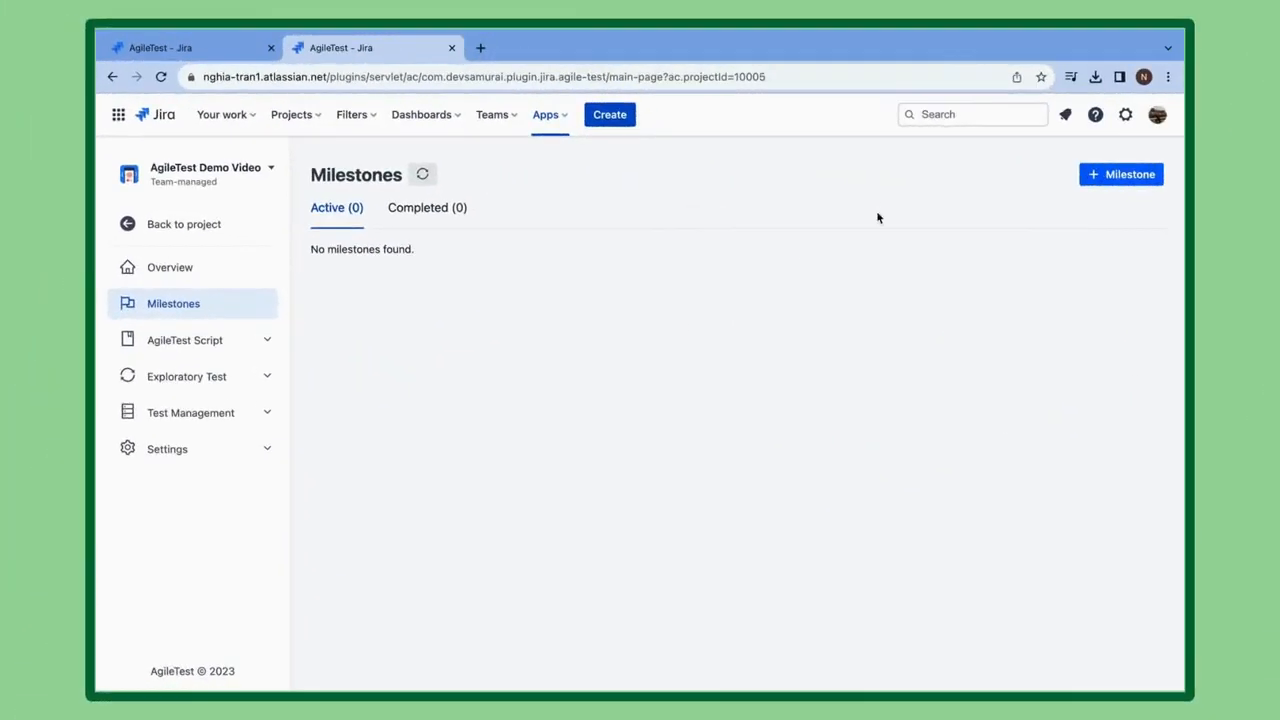
# Step: In Milestones, create a milestone named Demo Video under Root, planned from 2023-07-25 to 2023-07-27
pyautogui.click(1100, 176)
pyautogui.click(514, 277)
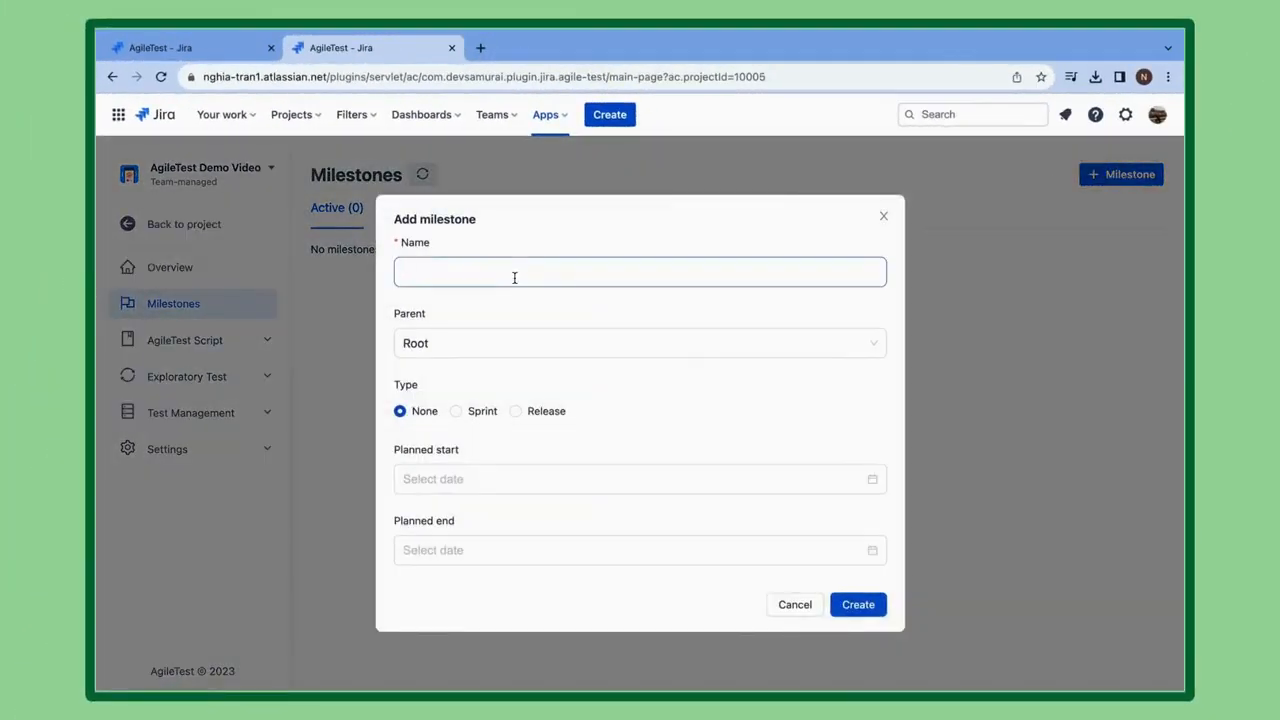
pyautogui.write('Demo Video')
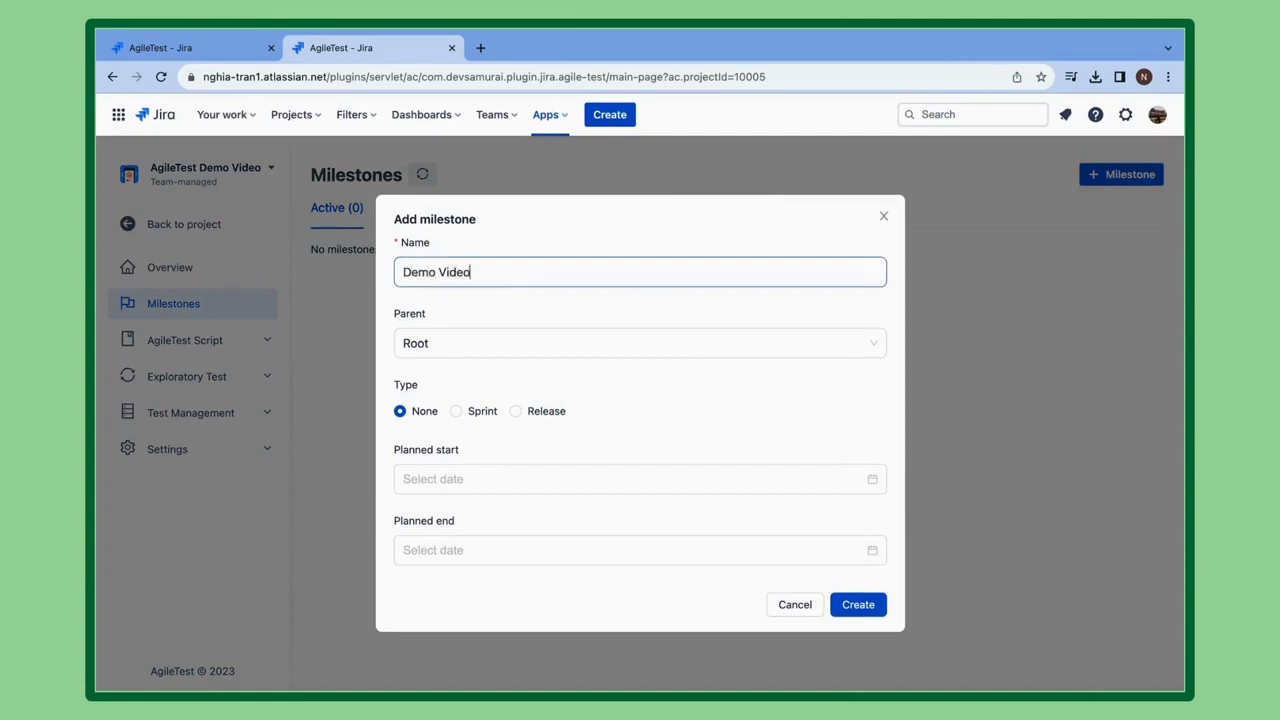
pyautogui.click(486, 354)
pyautogui.click(478, 374)
pyautogui.click(438, 478)
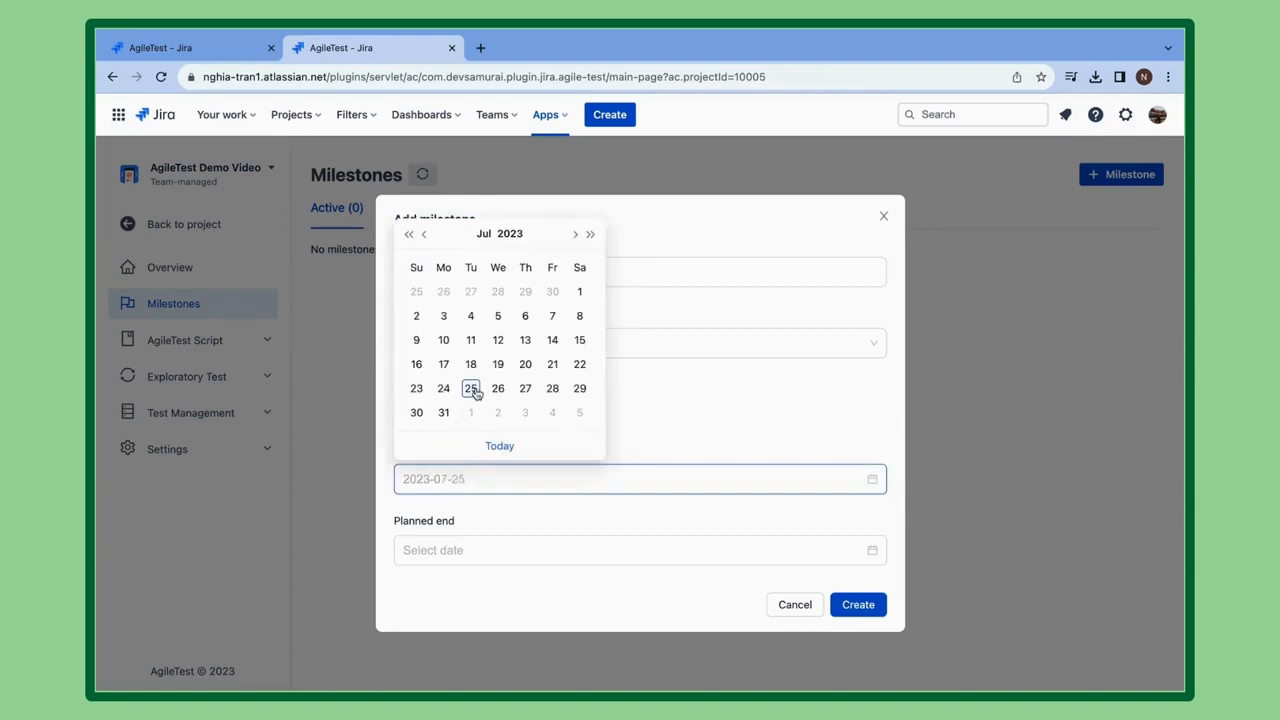
pyautogui.click(476, 392)
pyautogui.click(424, 548)
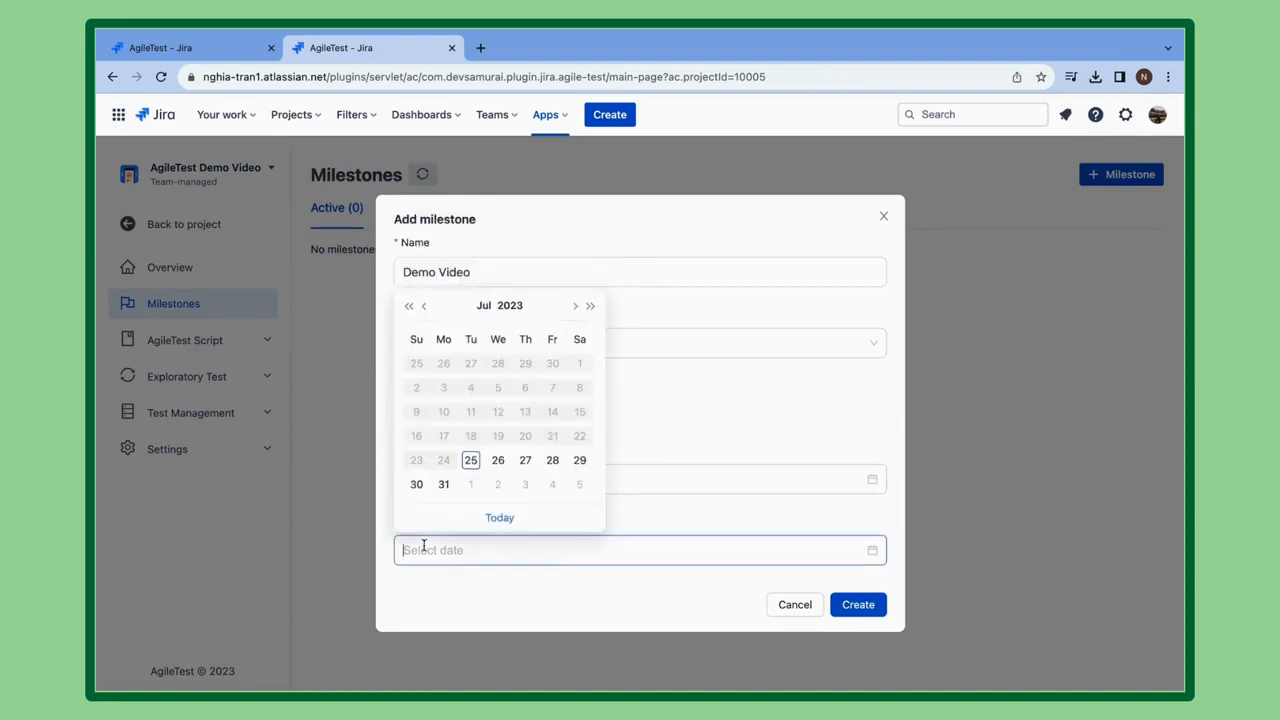
pyautogui.click(520, 462)
pyautogui.click(860, 615)
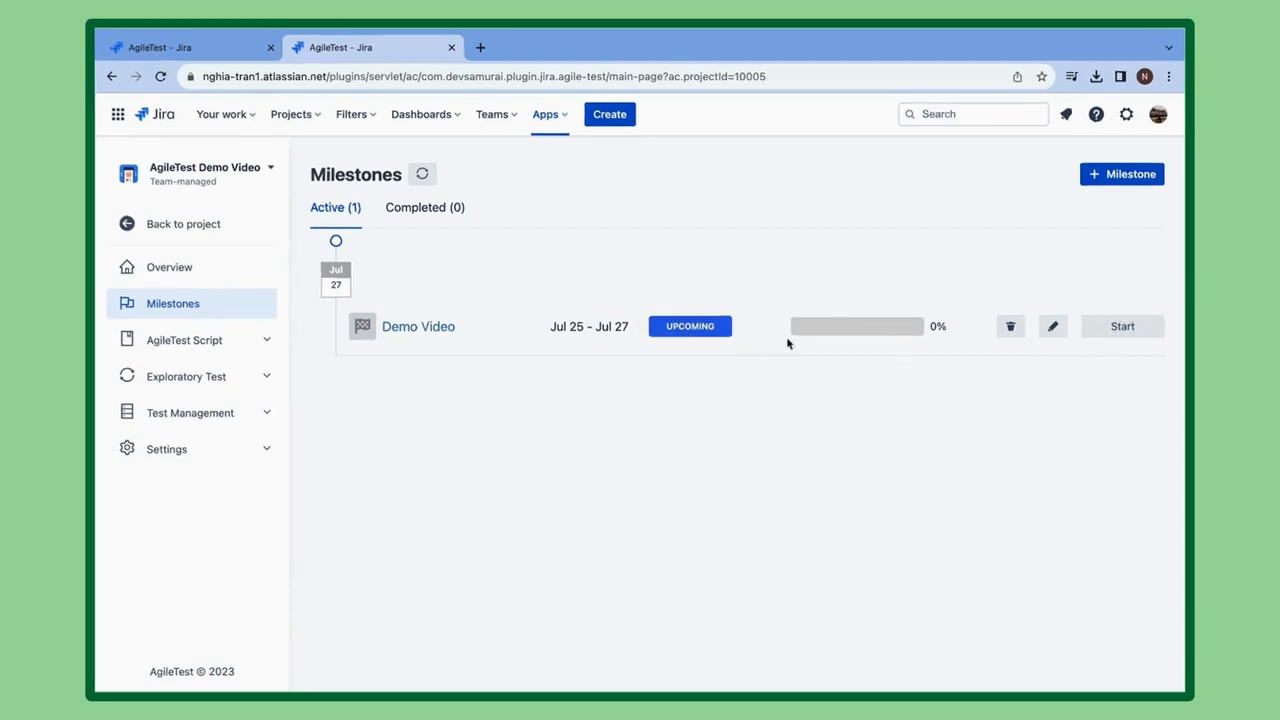
# Step: Check the Demo Video milestone's progress breakdown and start the milestone with start date 2023-07-25
pyautogui.click(828, 334)
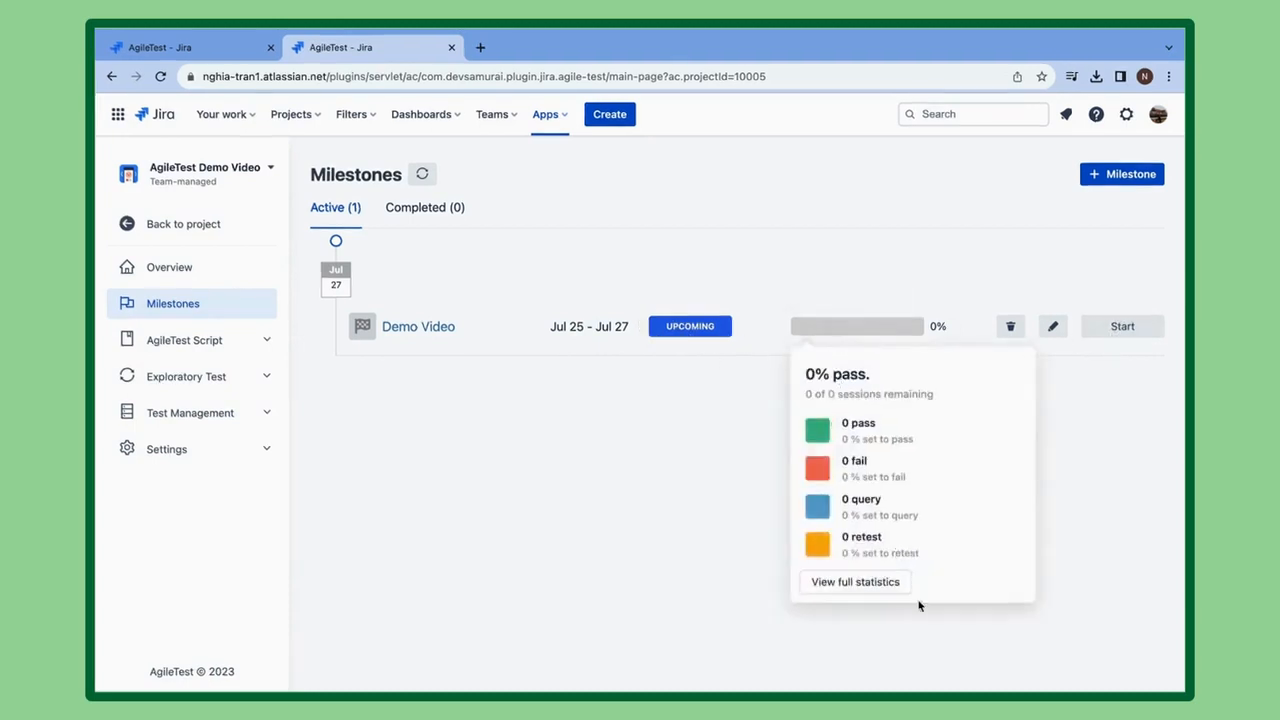
pyautogui.click(979, 331)
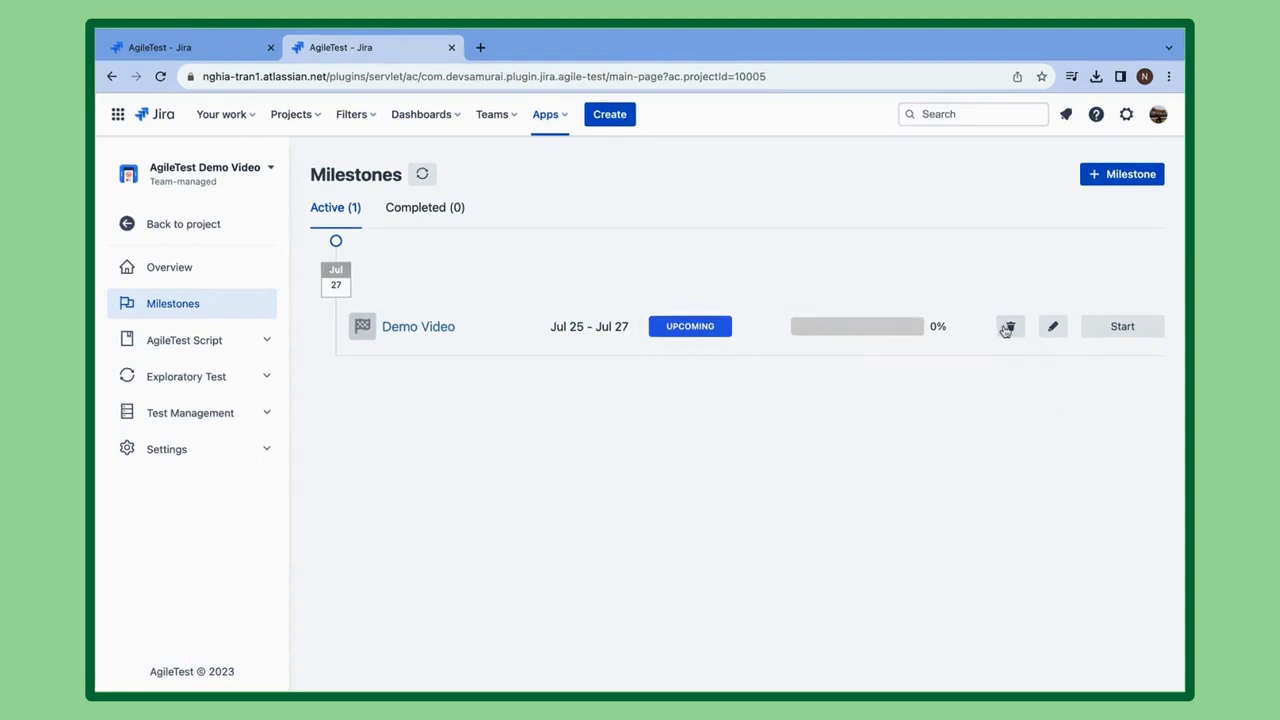
pyautogui.click(1050, 328)
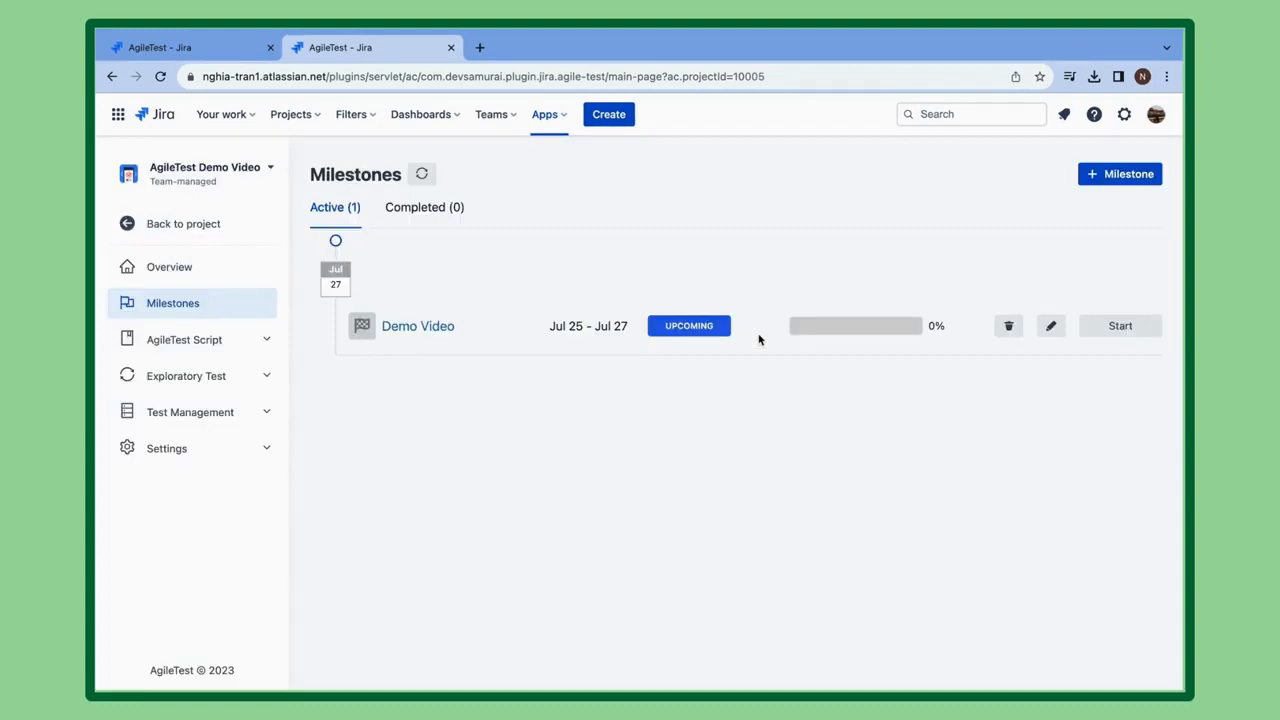
pyautogui.click(1106, 329)
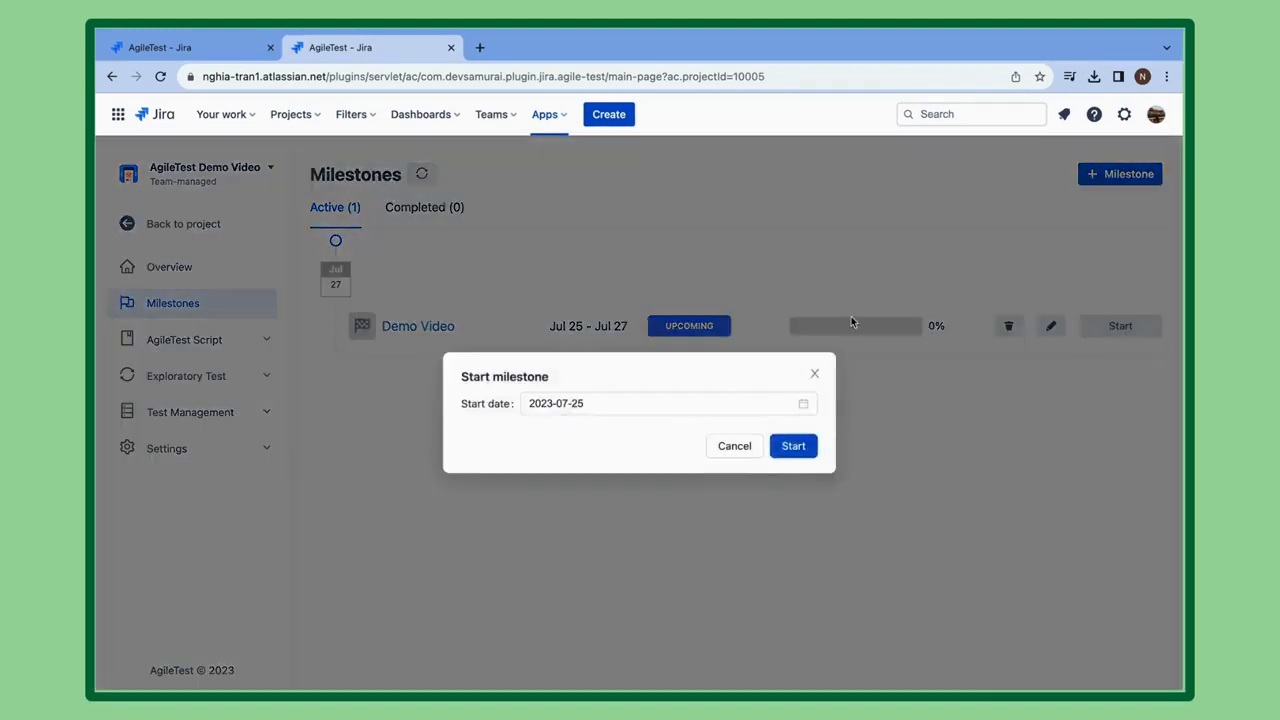
pyautogui.click(789, 444)
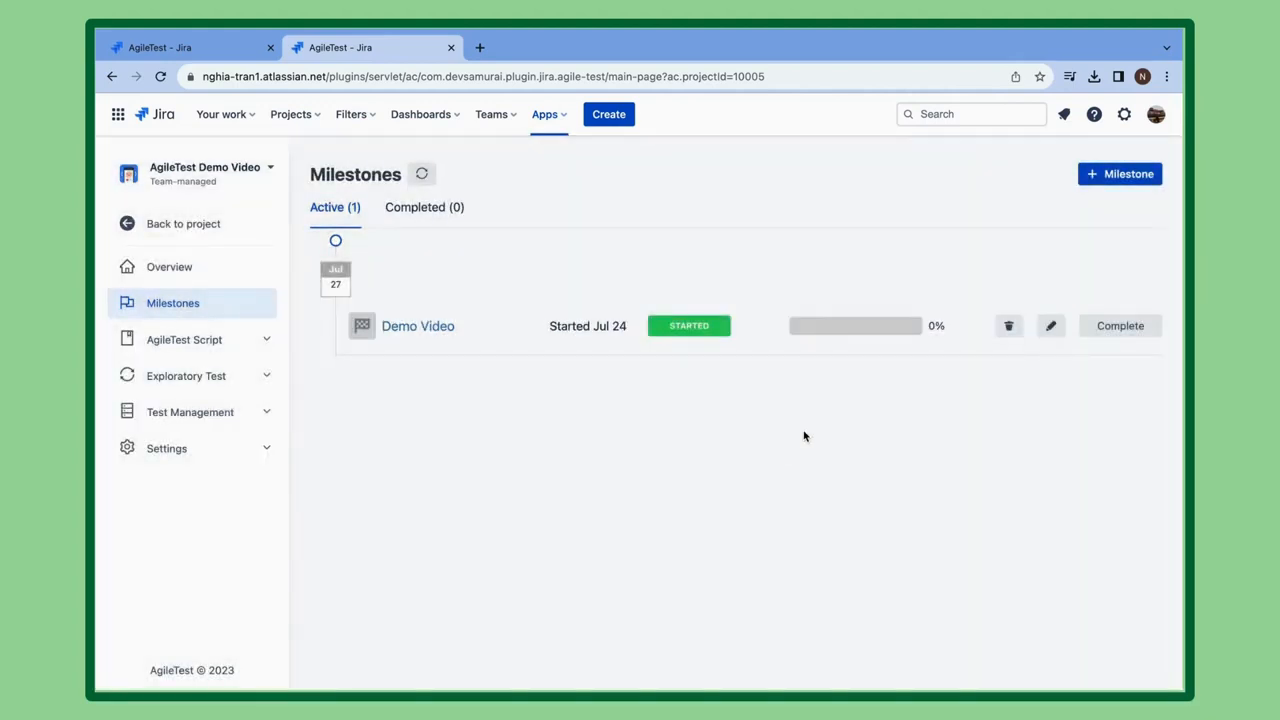
# Step: Create a milestone named Demo Video 1.1 with Demo Video as its parent, planned from 2023-07-26 to 2023-07-29
pyautogui.click(1110, 174)
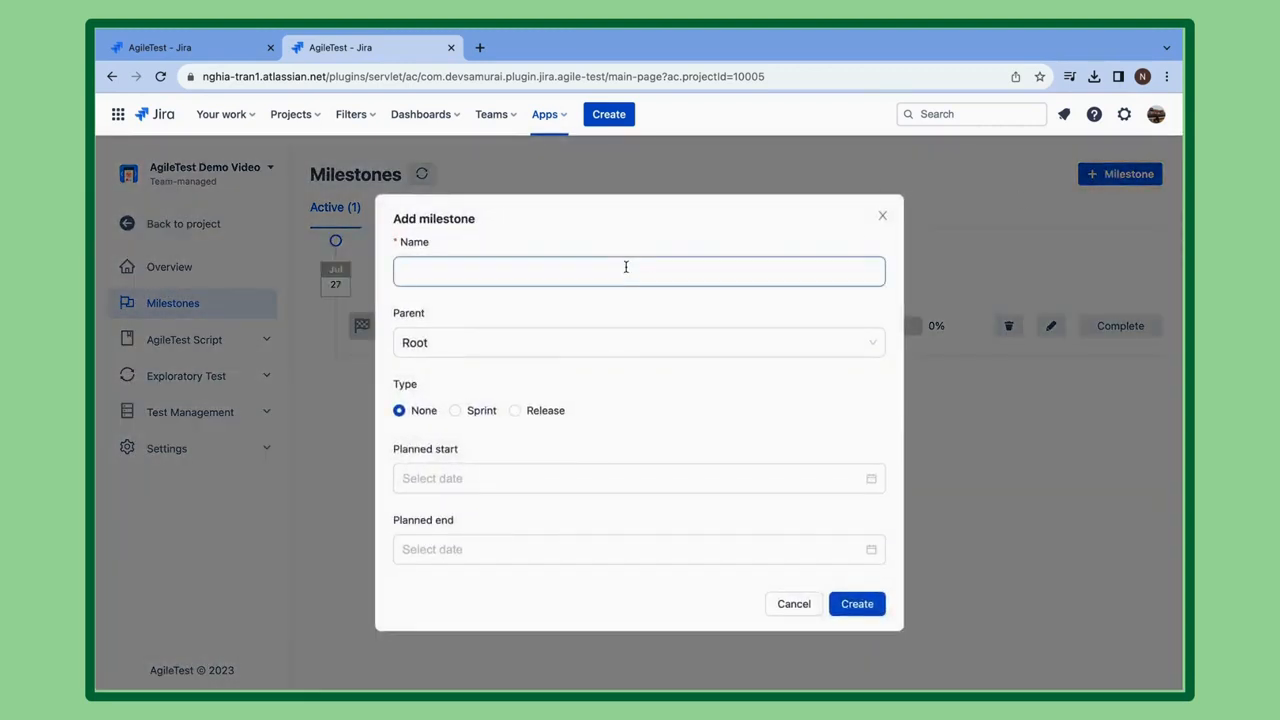
pyautogui.write('Demo Video 1.1')
pyautogui.click(605, 336)
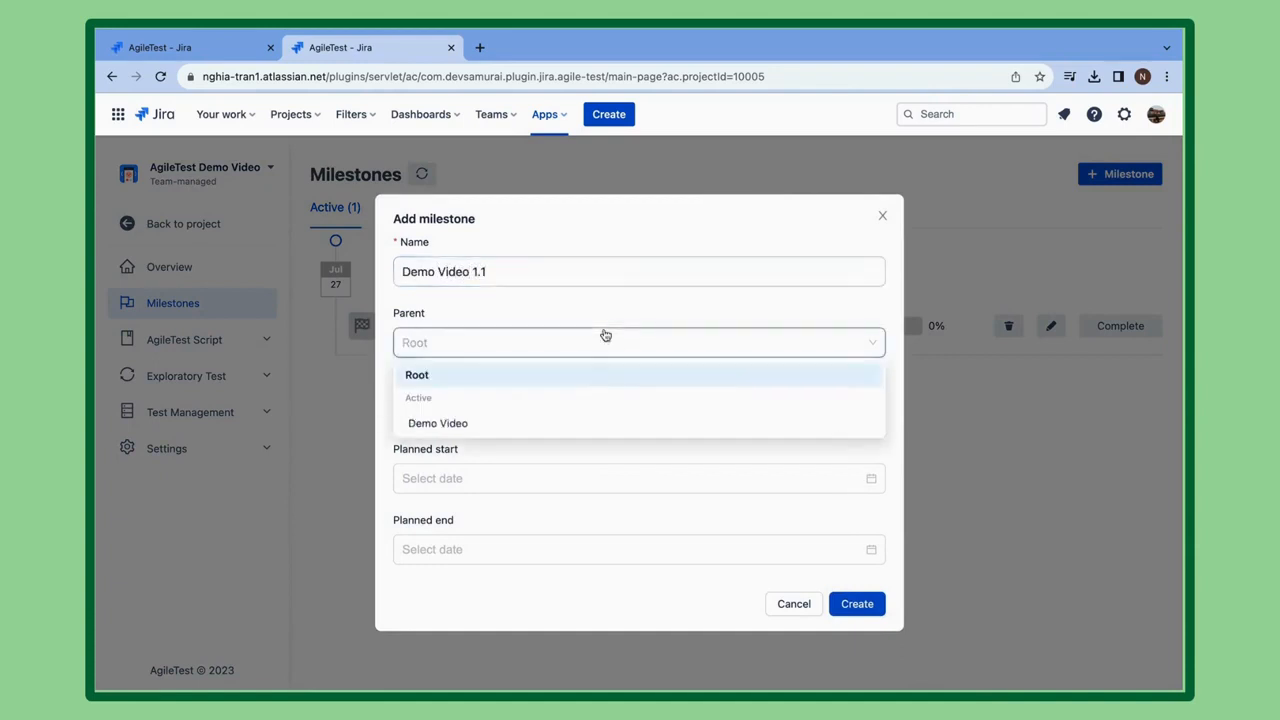
pyautogui.click(500, 424)
pyautogui.click(543, 476)
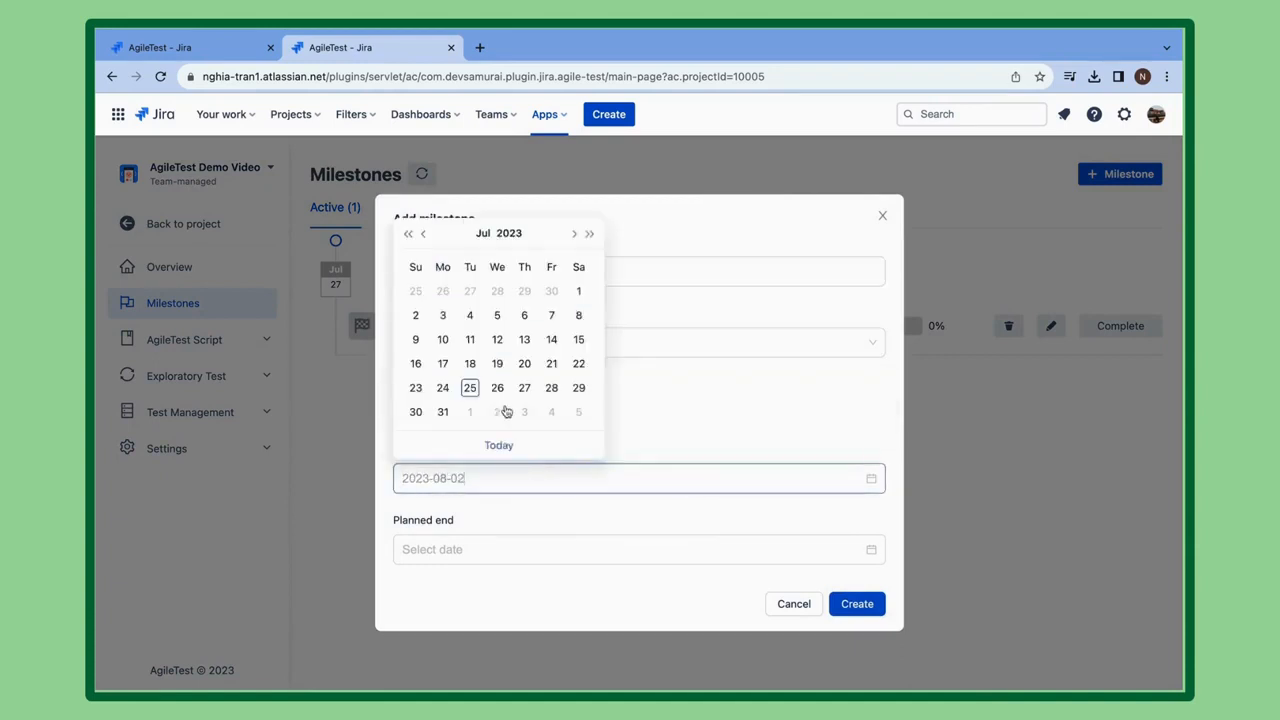
pyautogui.click(497, 387)
pyautogui.click(564, 556)
pyautogui.click(580, 457)
pyautogui.click(866, 604)
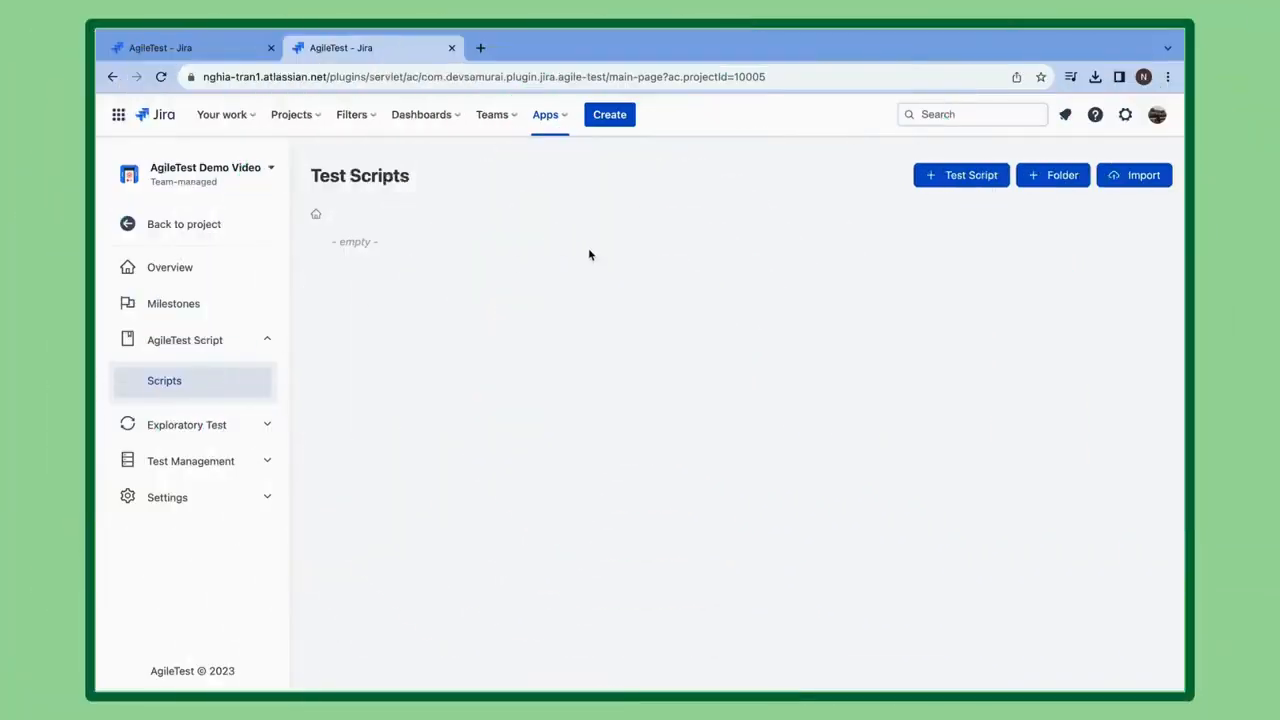
# Step: Add two new test scripts to the project's empty Test Scripts list
pyautogui.click(992, 186)
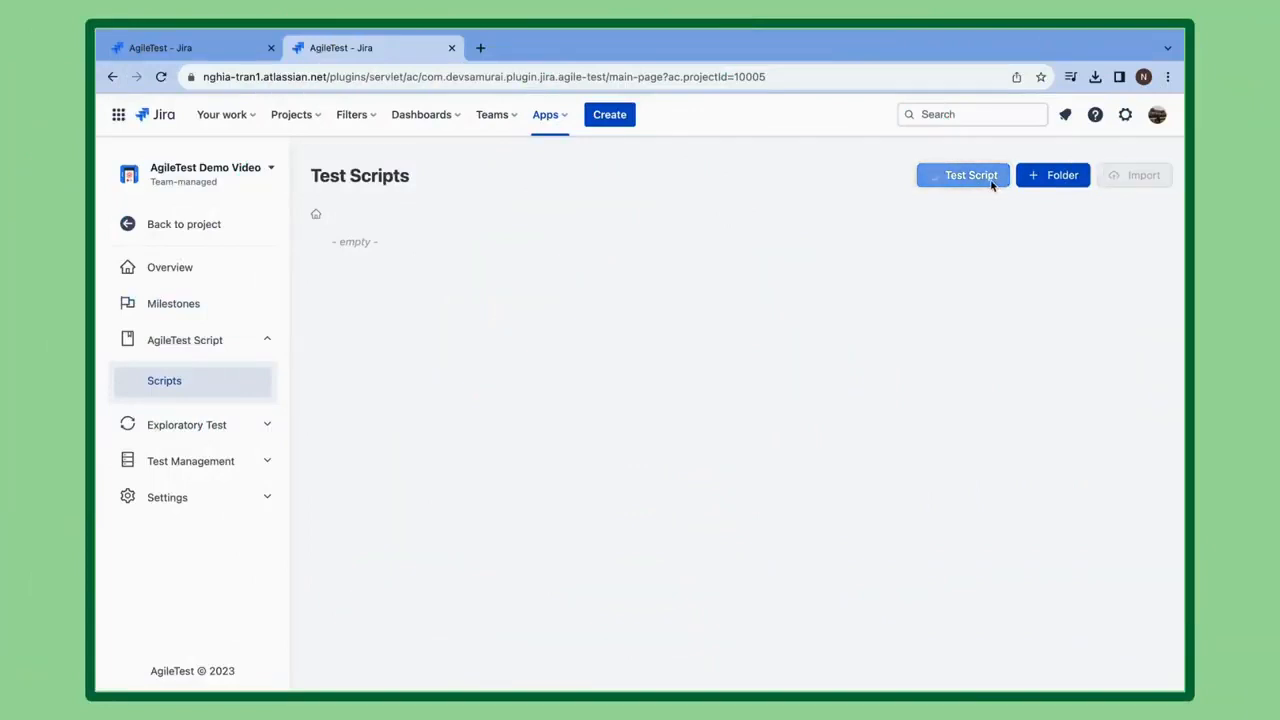
pyautogui.click(1141, 171)
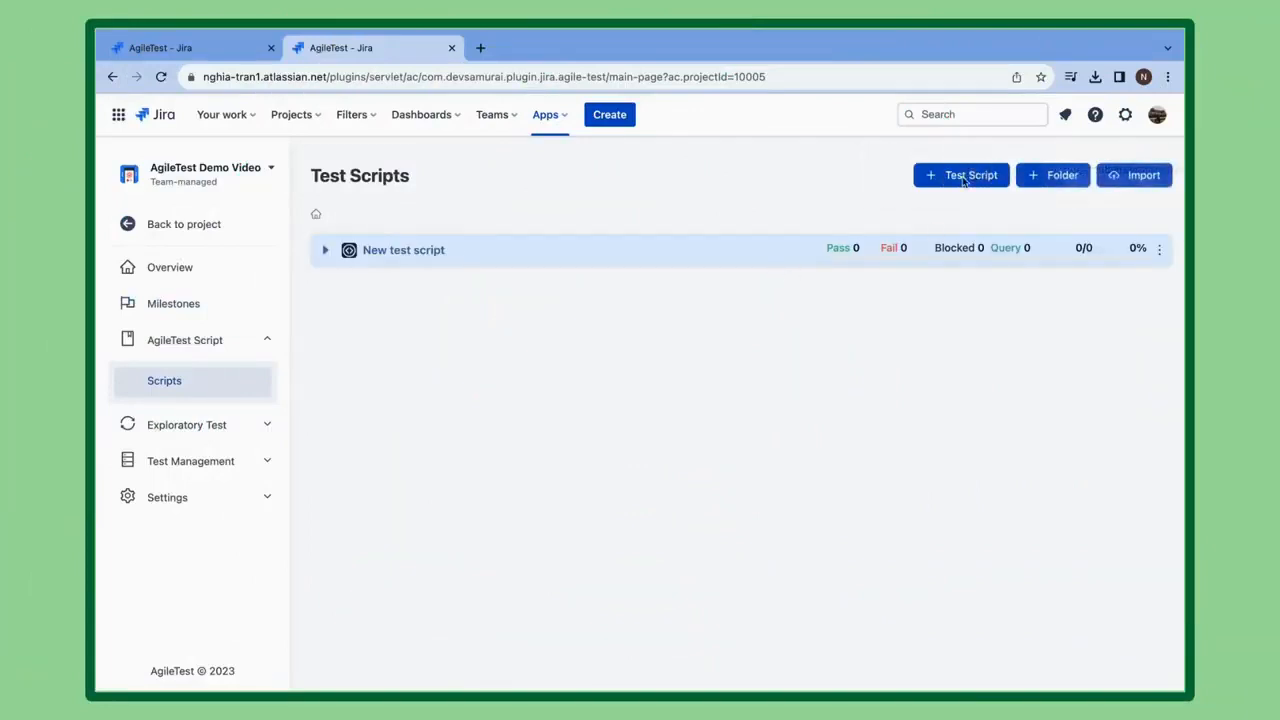
pyautogui.click(961, 178)
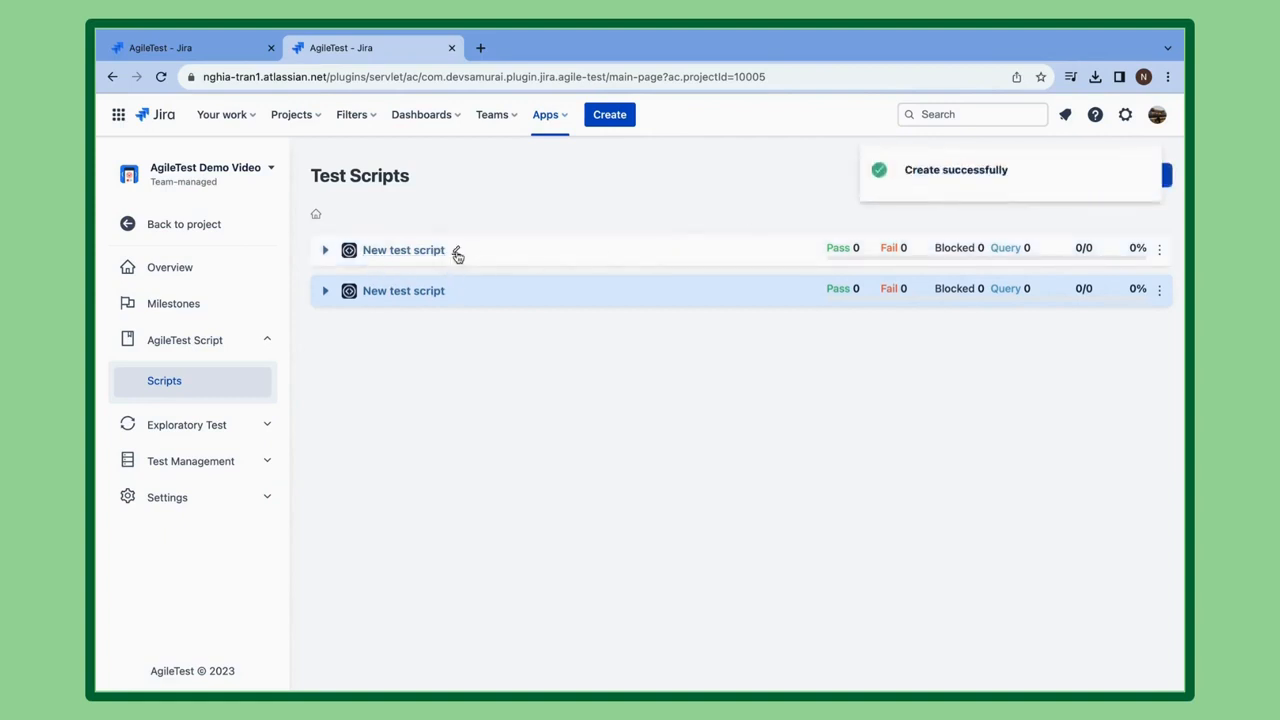
# Step: Rename the first new test script Dashboard Test Run and the second one Test Dashboard Run
pyautogui.click(457, 251)
pyautogui.press('super+a')
pyautogui.write('Dashboard Test Run')
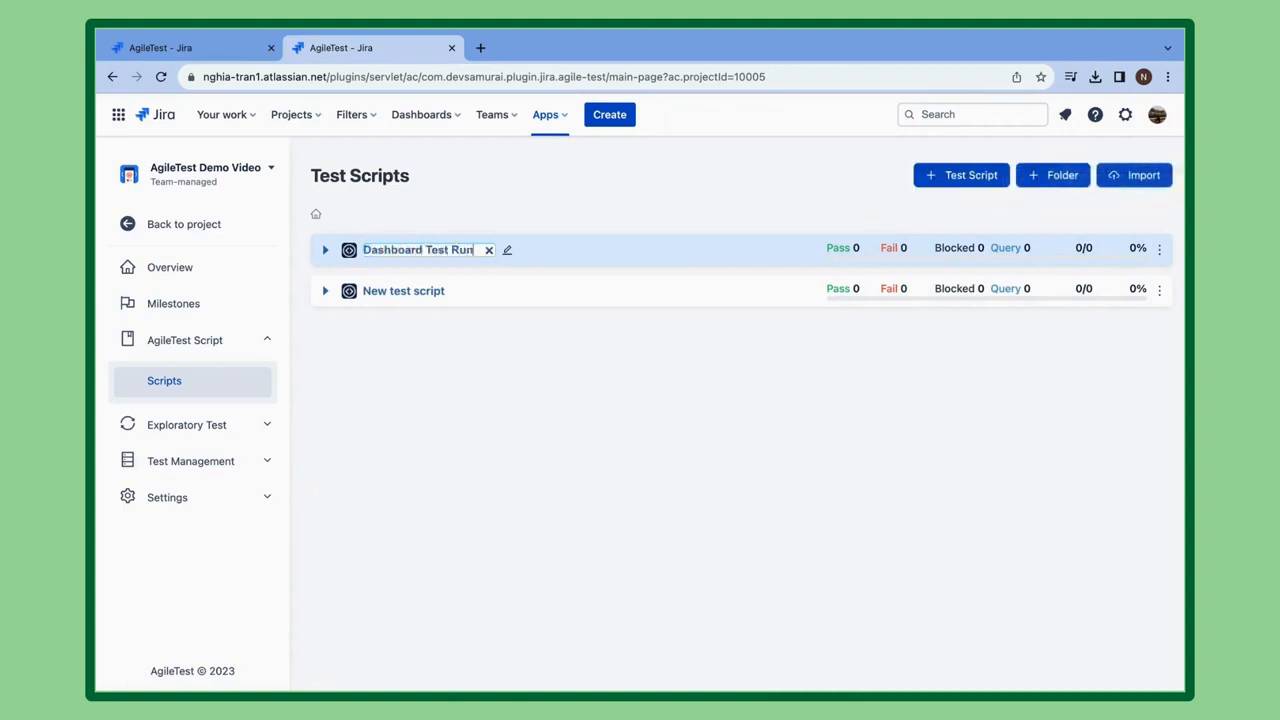
pyautogui.press('Return')
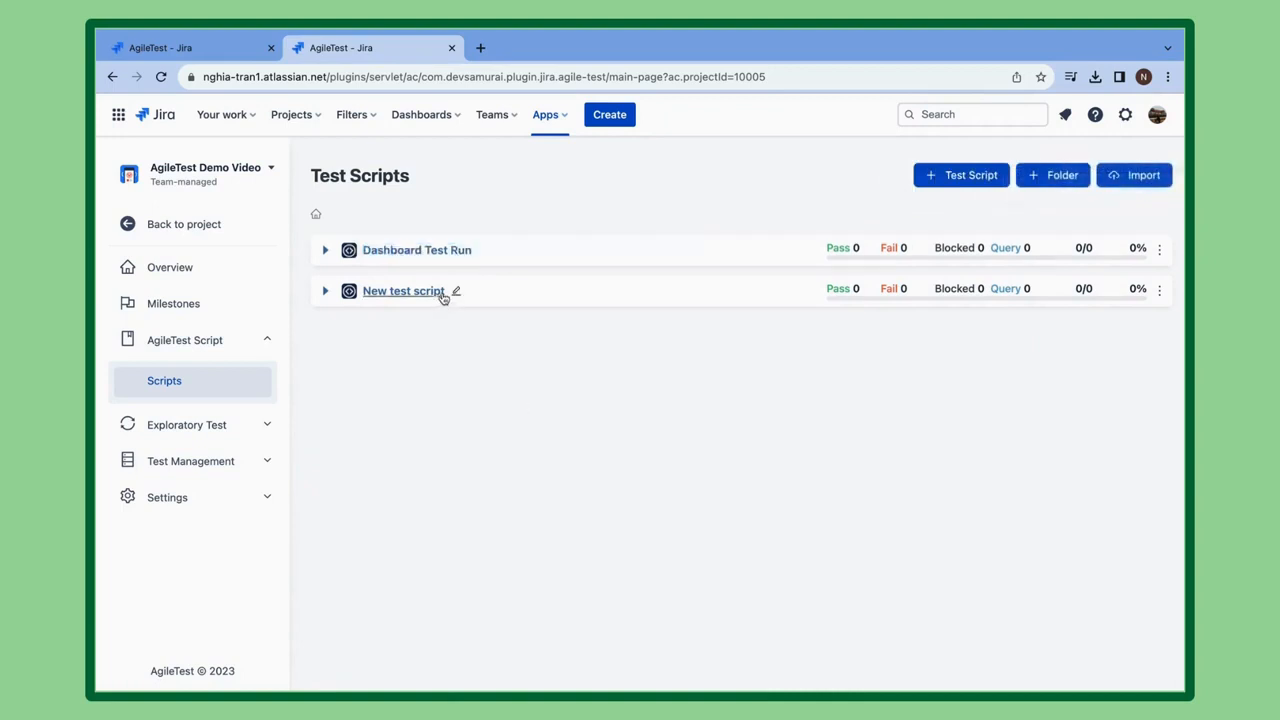
pyautogui.click(449, 289)
pyautogui.write('T')
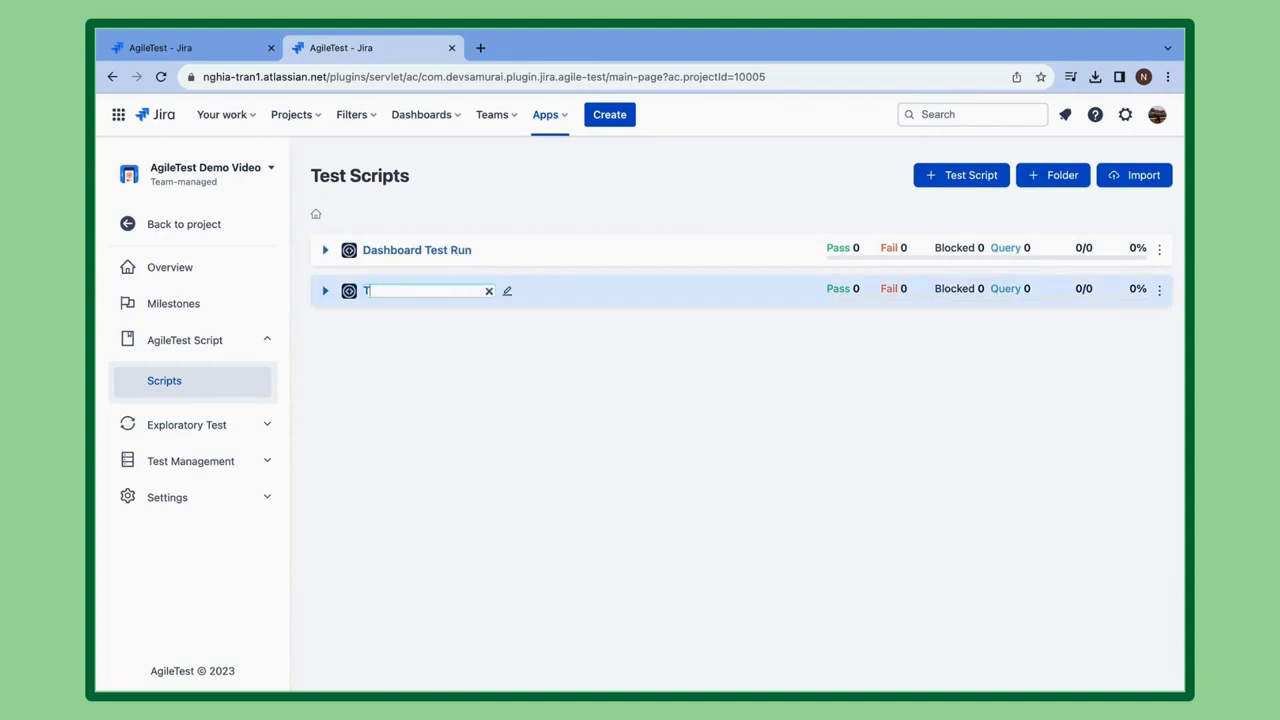
pyautogui.write('est Dashboard Run')
pyautogui.press('Return')
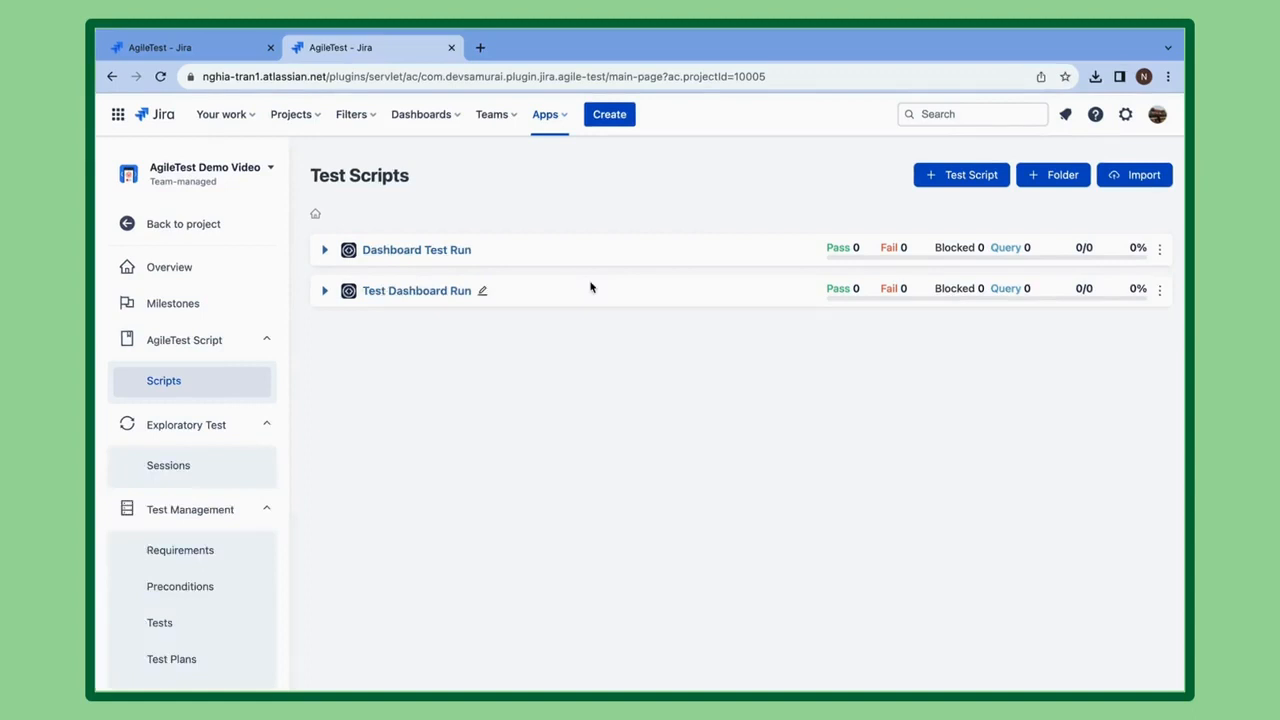
# Step: Create a new folder in Test Scripts and move the Dashboard Test Run script into it
pyautogui.click(1055, 175)
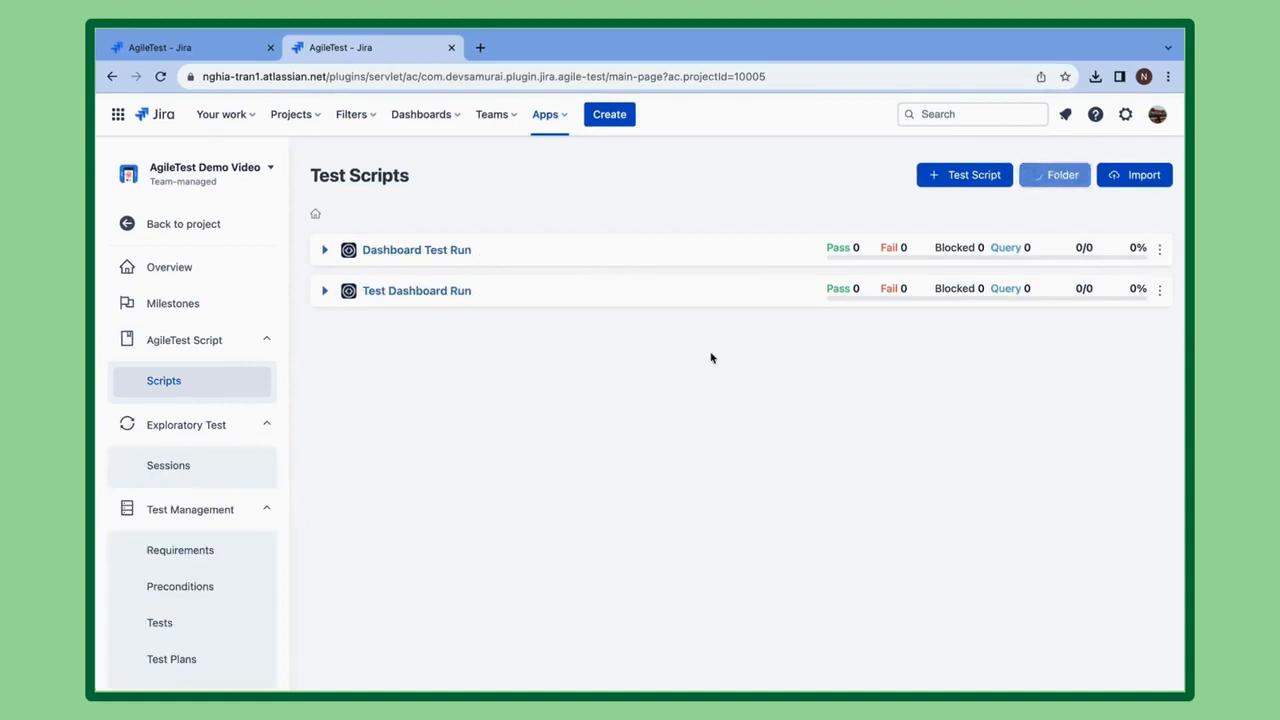
pyautogui.click(372, 250)
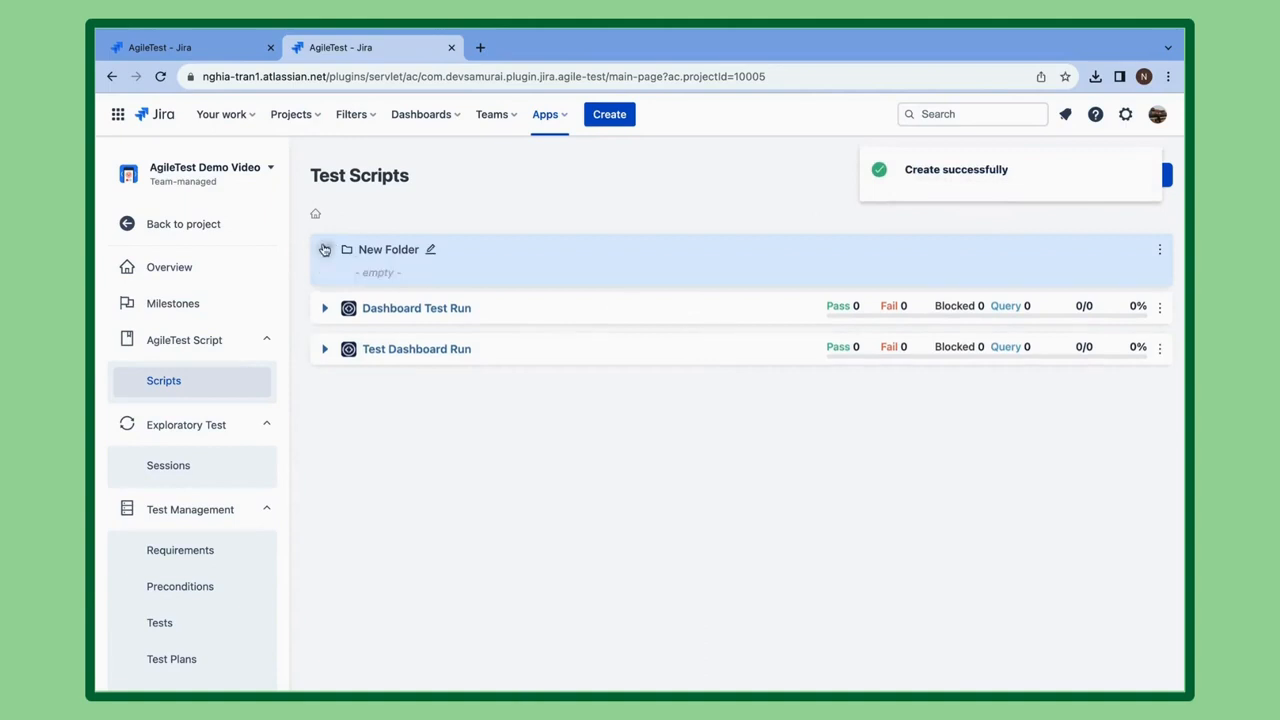
pyautogui.moveTo(1157, 306); pyautogui.dragTo(1148, 268)
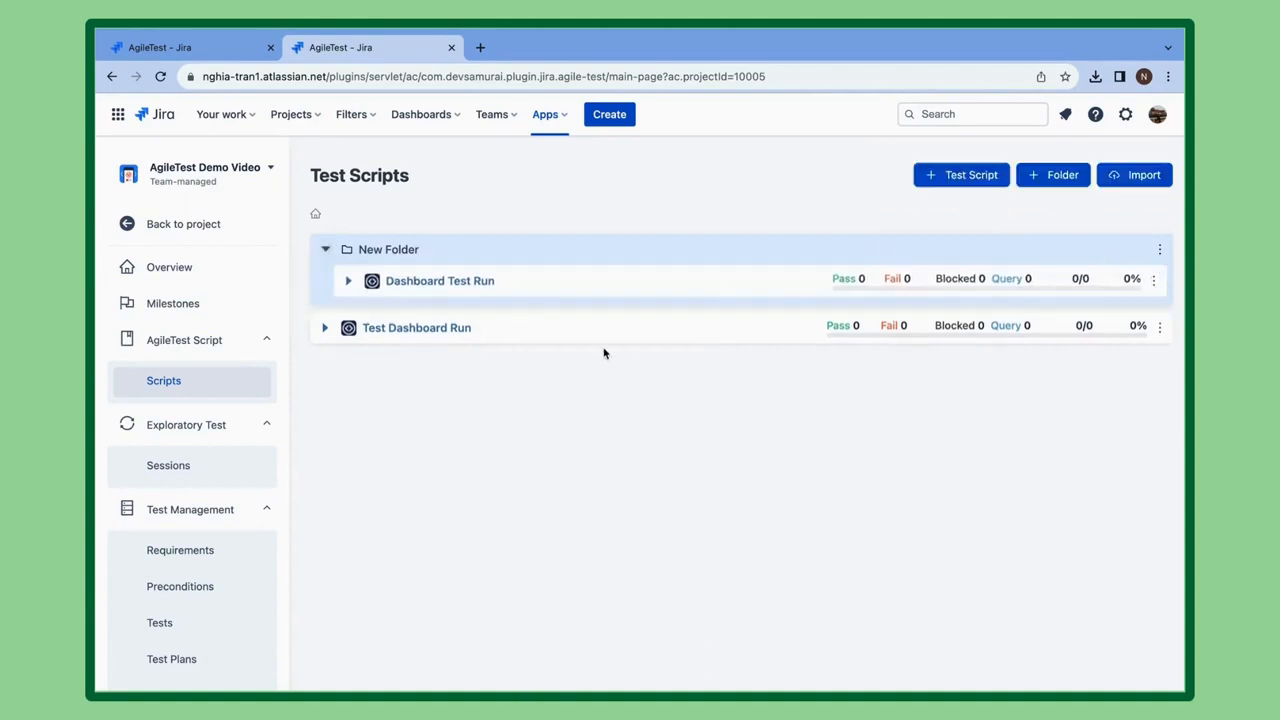
# Step: Open the Dashboard Test Run script and add the items Test Dashboard, List Dashboard and Login
pyautogui.click(481, 284)
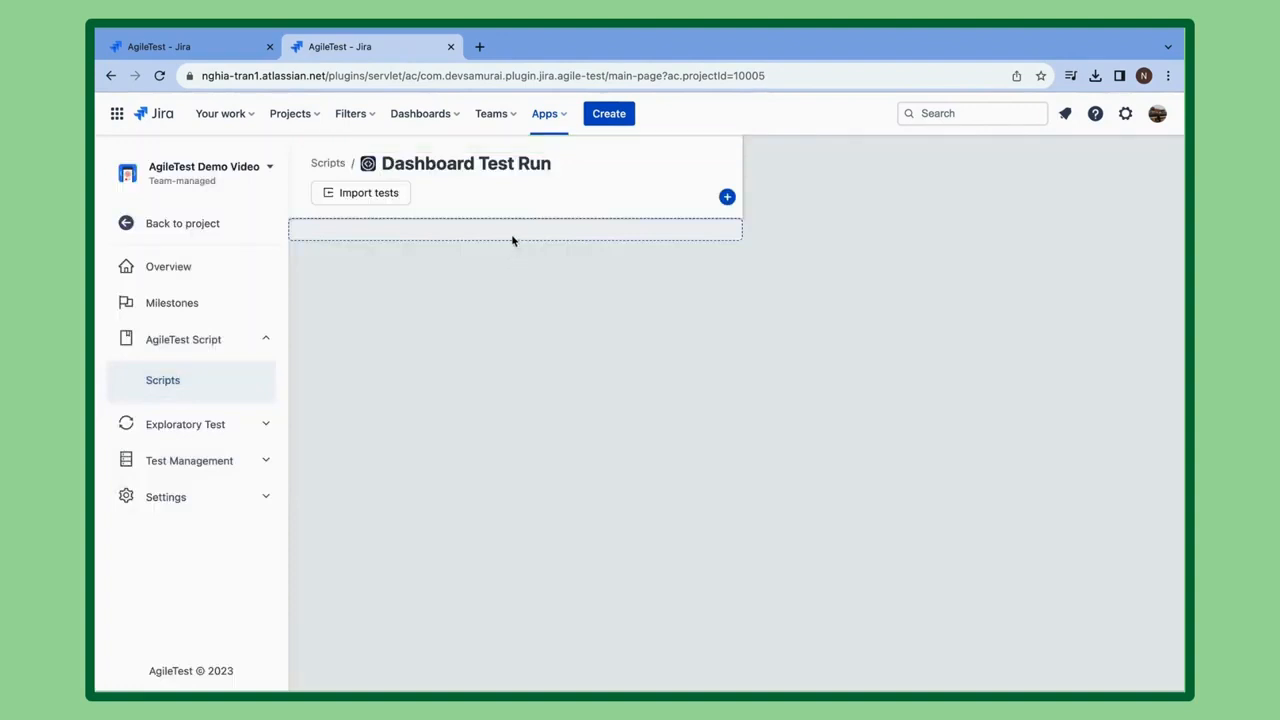
pyautogui.click(509, 237)
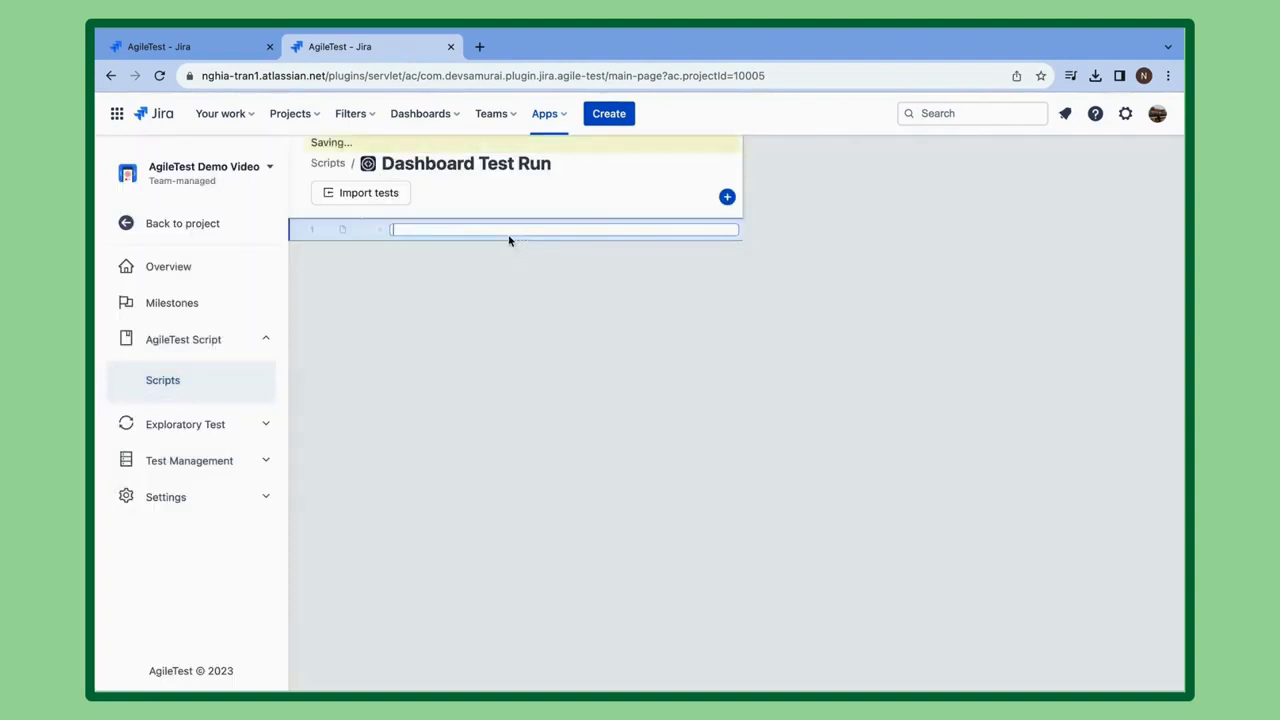
pyautogui.write('Test Dashboa')
pyautogui.write('rd')
pyautogui.press('Return')
pyautogui.write('List Dashboard')
pyautogui.press('Return')
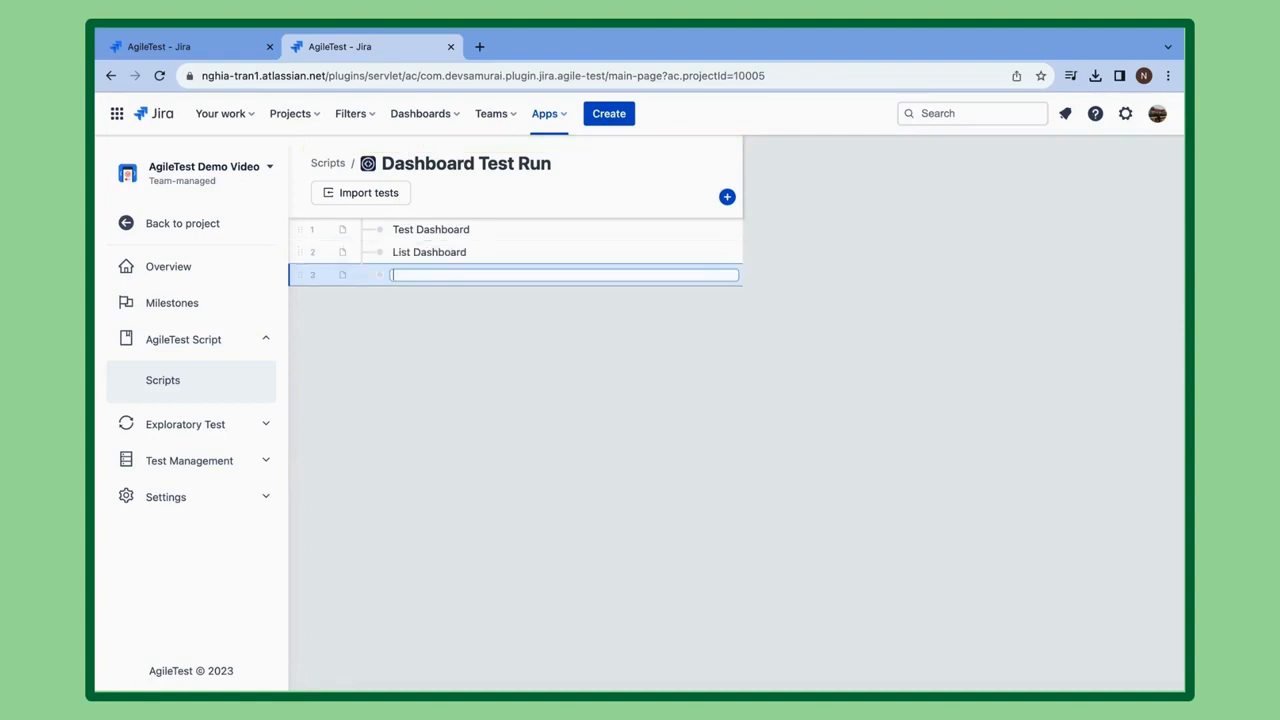
pyautogui.write('Login')
pyautogui.press('Return')
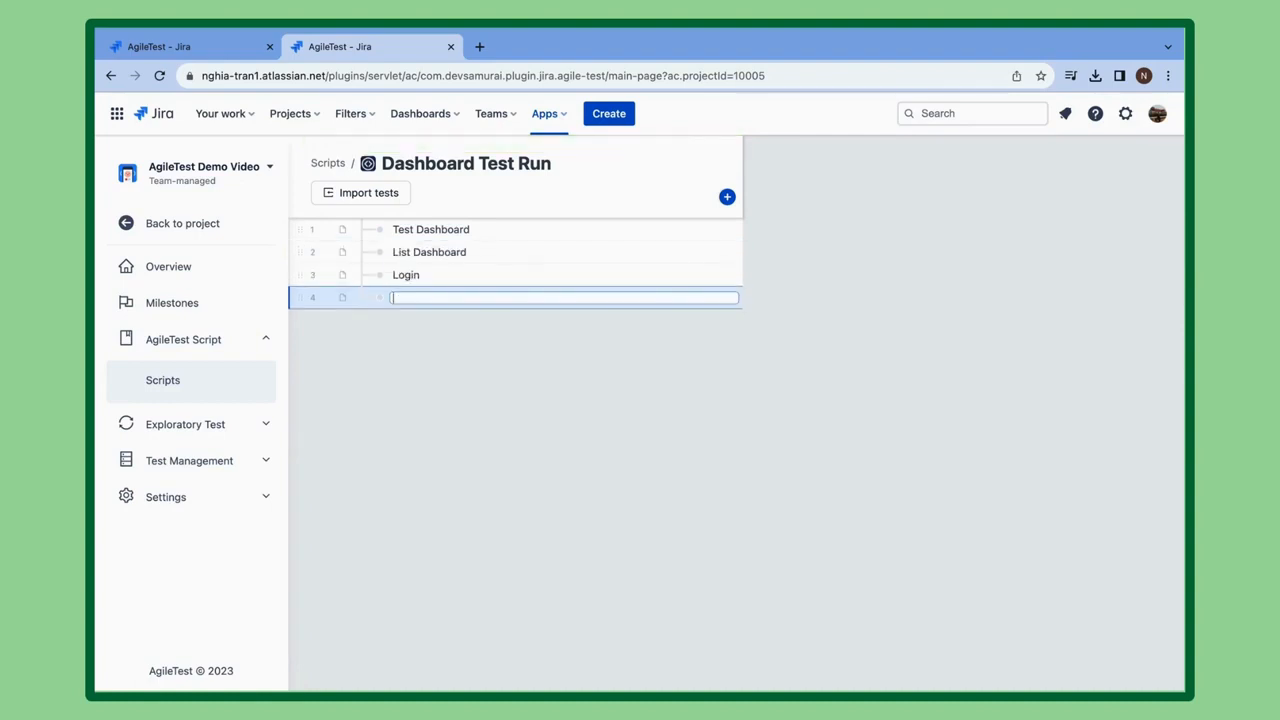
# Step: Indent the Login item one level and outdent it again
pyautogui.click(493, 274)
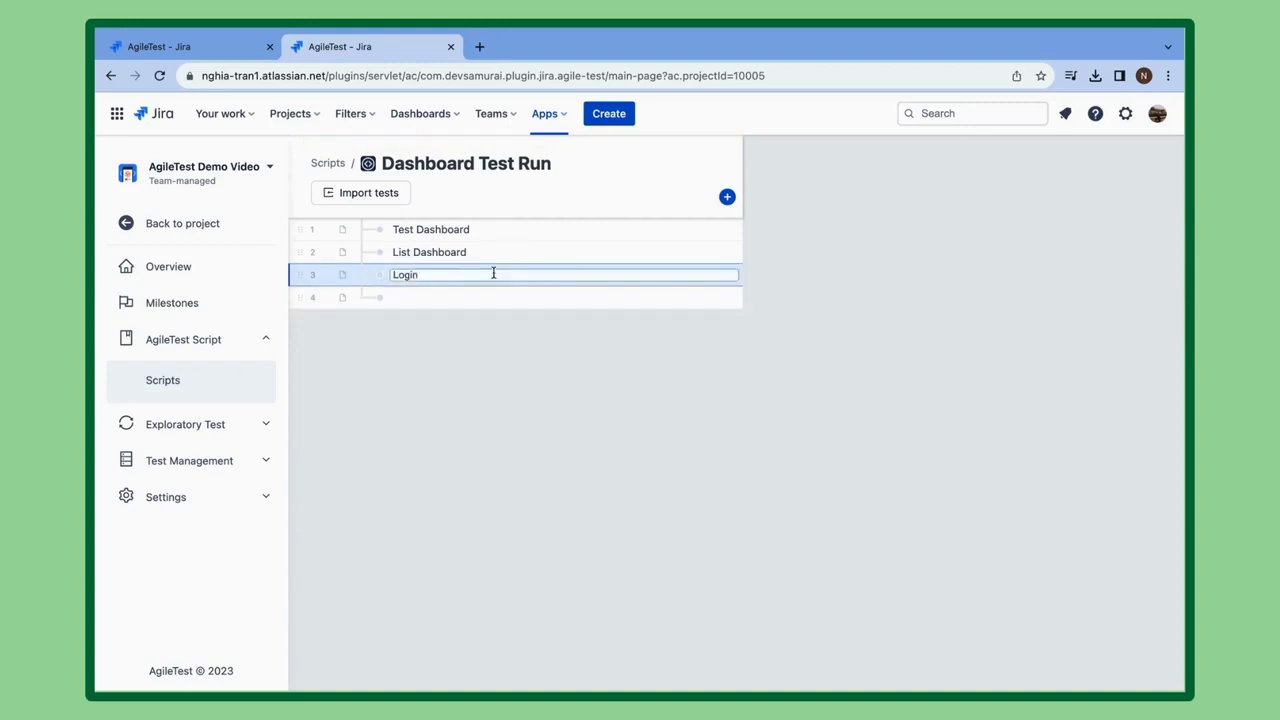
pyautogui.press('Tab')
pyautogui.hotkey('shift', 'Tab')
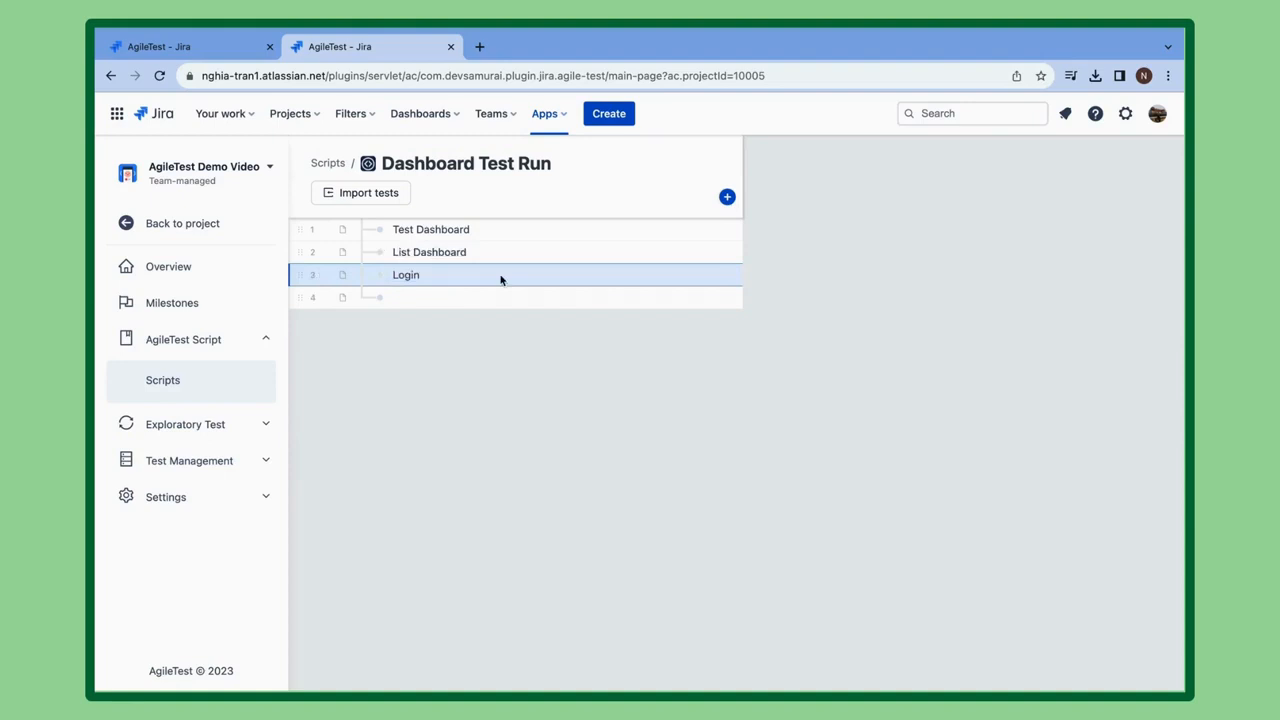
# Step: Delete the Login item and the empty row below it from the script
pyautogui.press('Delete')
pyautogui.doubleClick(501, 278)
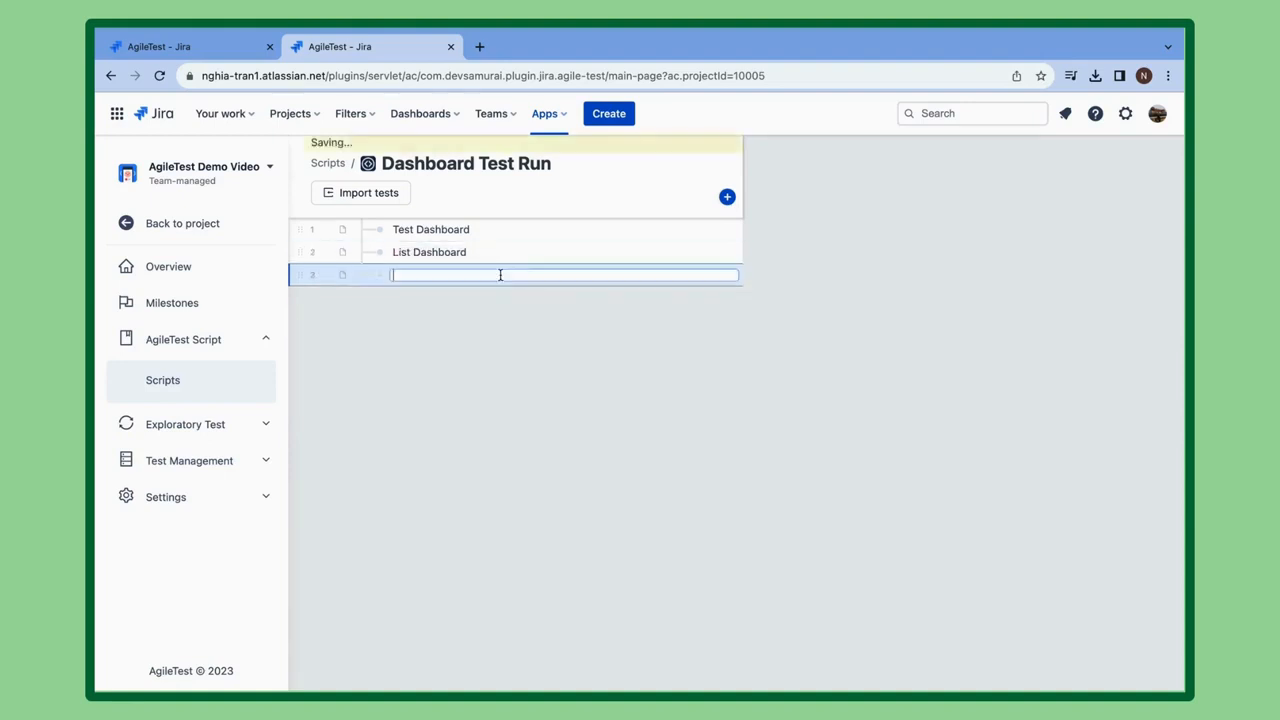
pyautogui.press('Delete')
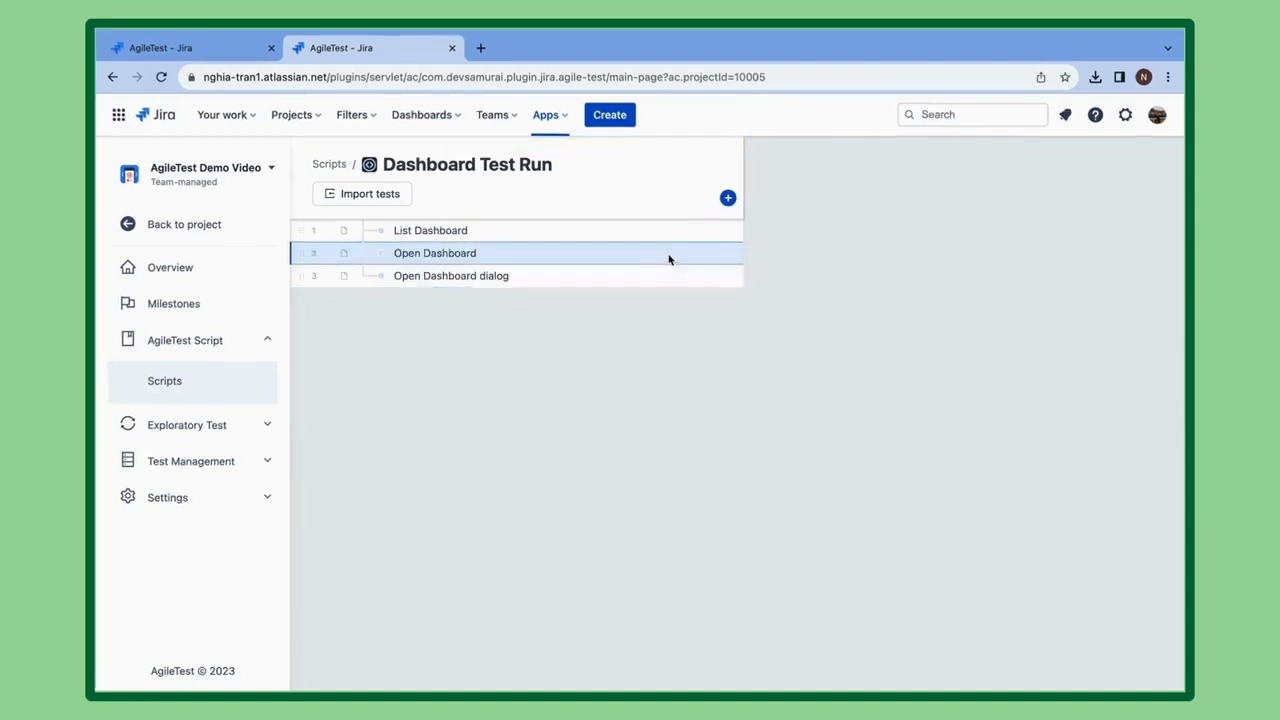
# Step: Add two test runs to the Dashboard Test Run script
pyautogui.doubleClick(647, 231)
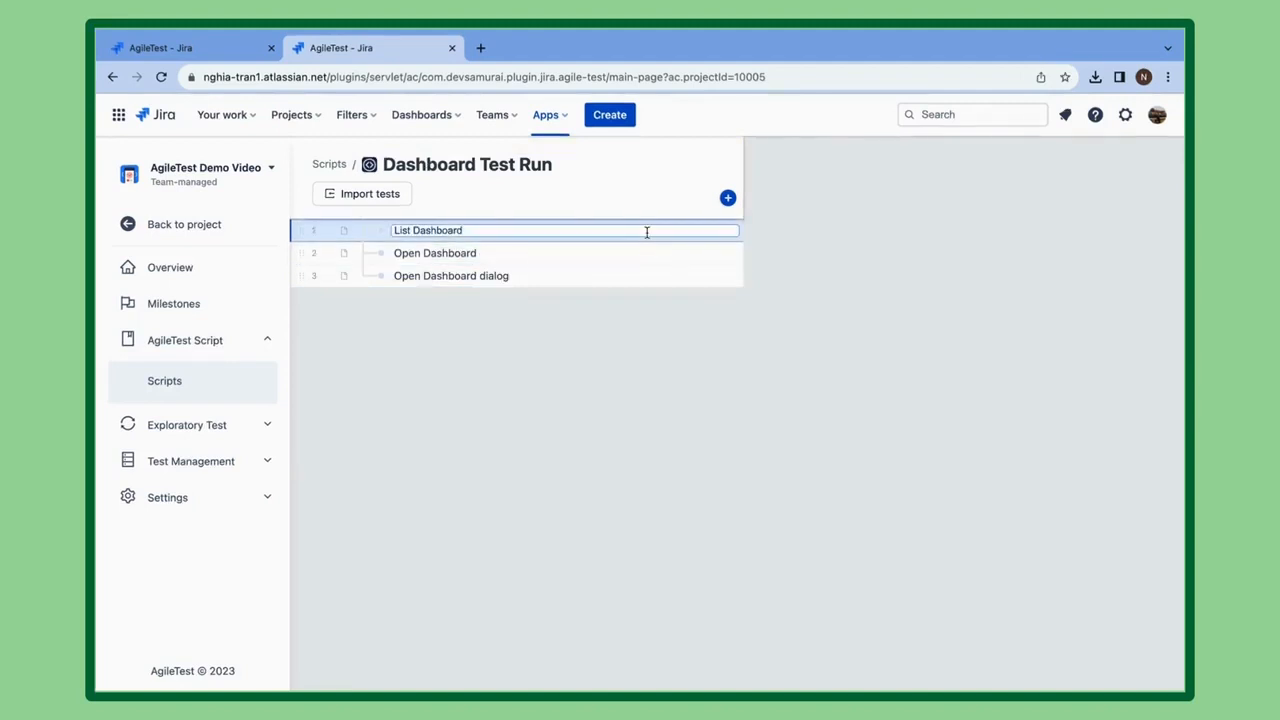
pyautogui.click(728, 198)
pyautogui.click(728, 198)
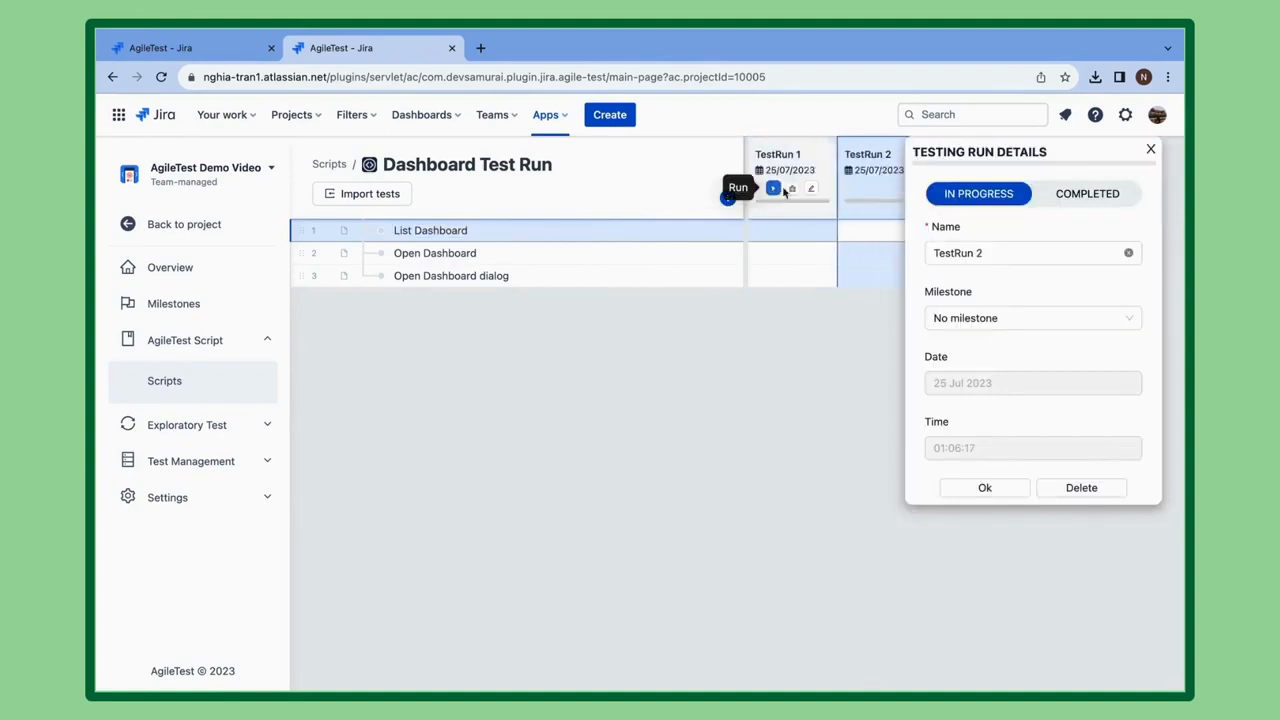
# Step: Rename the first test run TestRun 1 for Dashboard, assign it to milestone Demo Video 1.1 and save its details
pyautogui.click(811, 189)
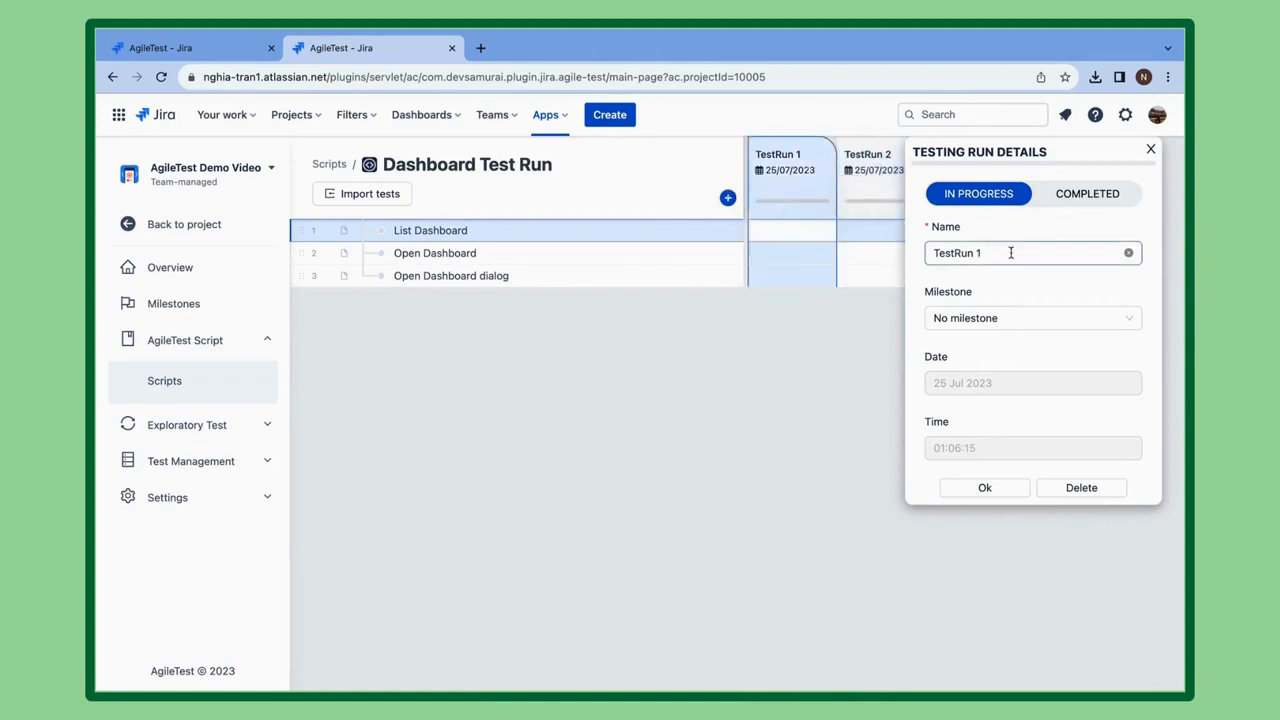
pyautogui.write('for Dahs')
pyautogui.write('board')
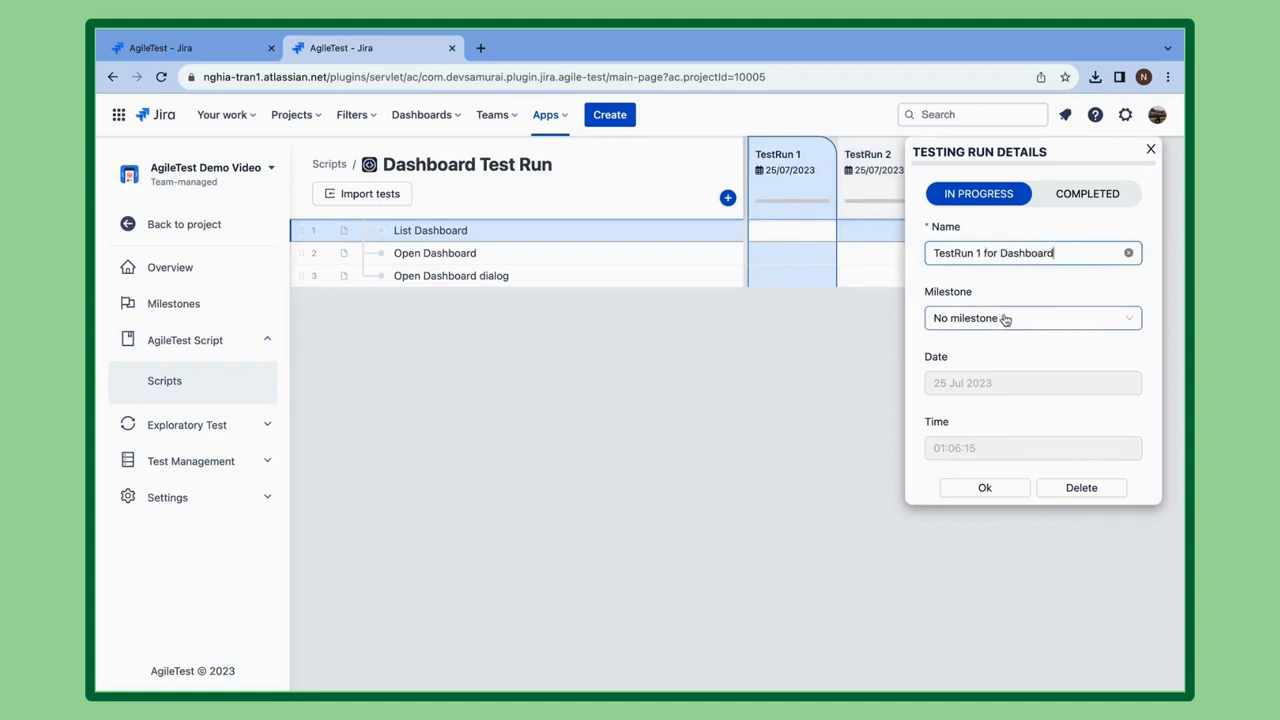
pyautogui.click(1005, 319)
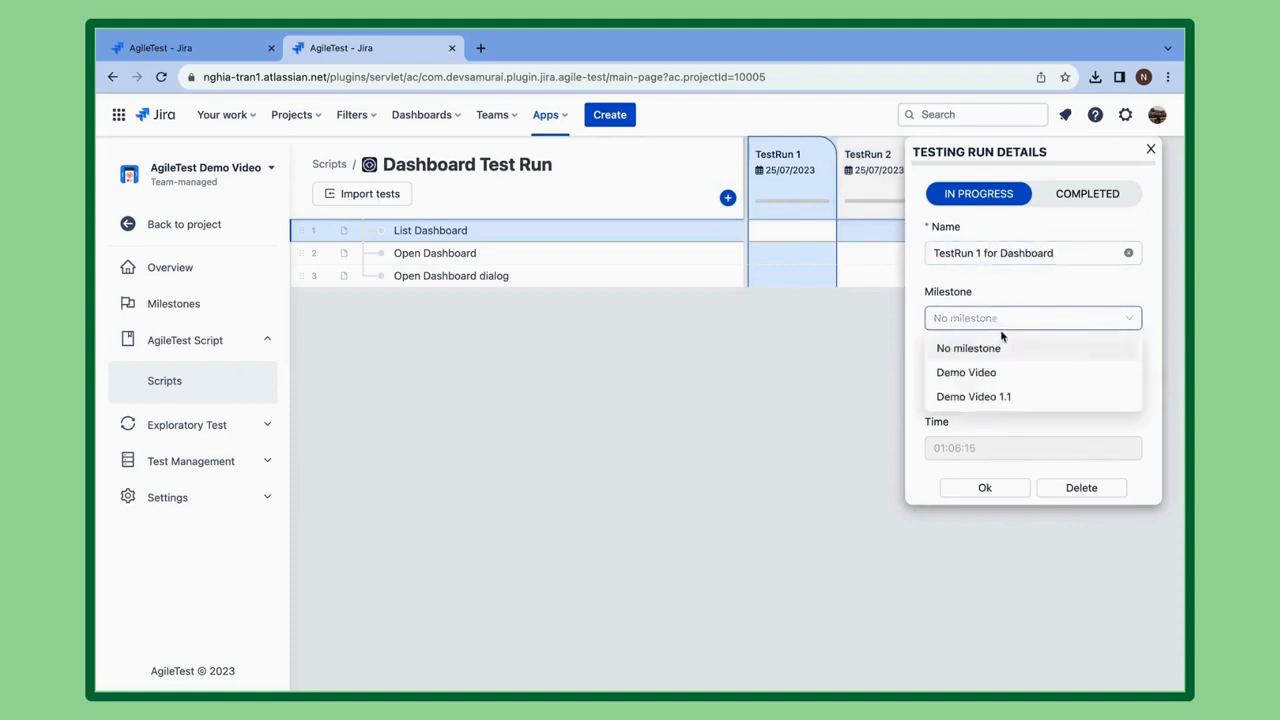
pyautogui.click(988, 397)
pyautogui.click(983, 489)
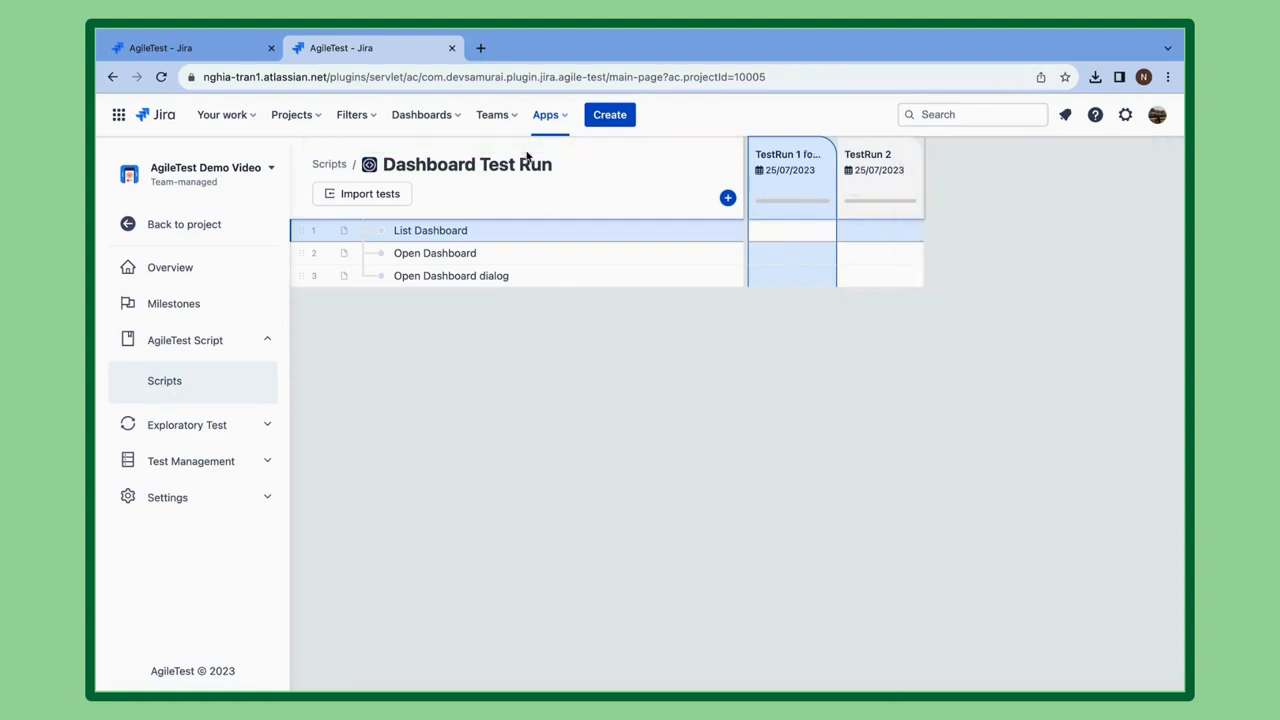
# Step: Delete the test run TestRun 2 from the script
pyautogui.click(897, 189)
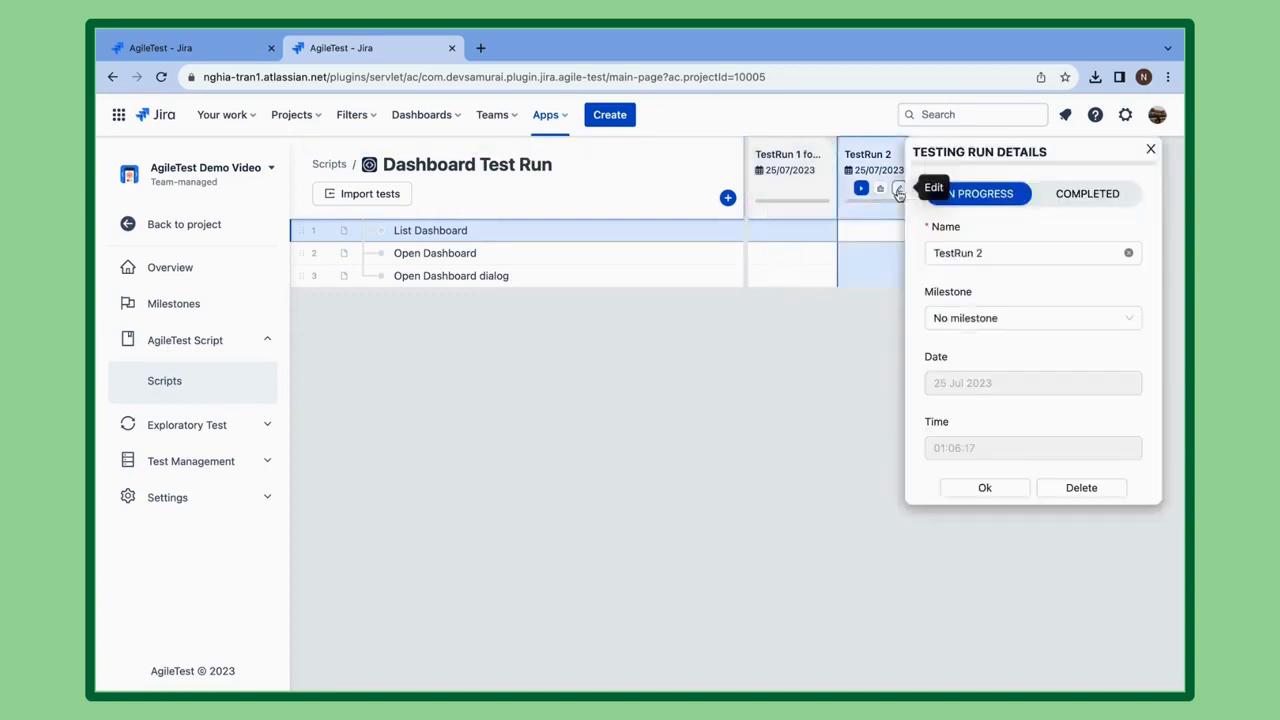
pyautogui.click(1082, 488)
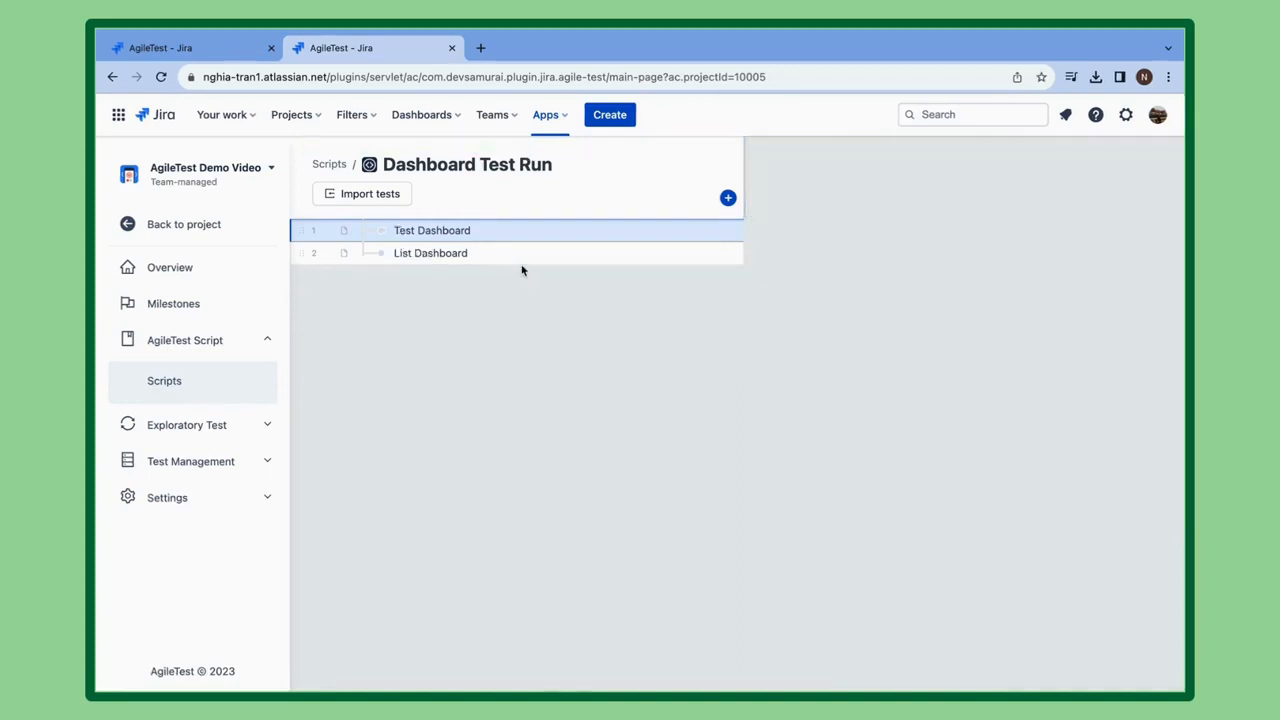
pyautogui.click(523, 257)
pyautogui.click(526, 247)
pyautogui.click(527, 233)
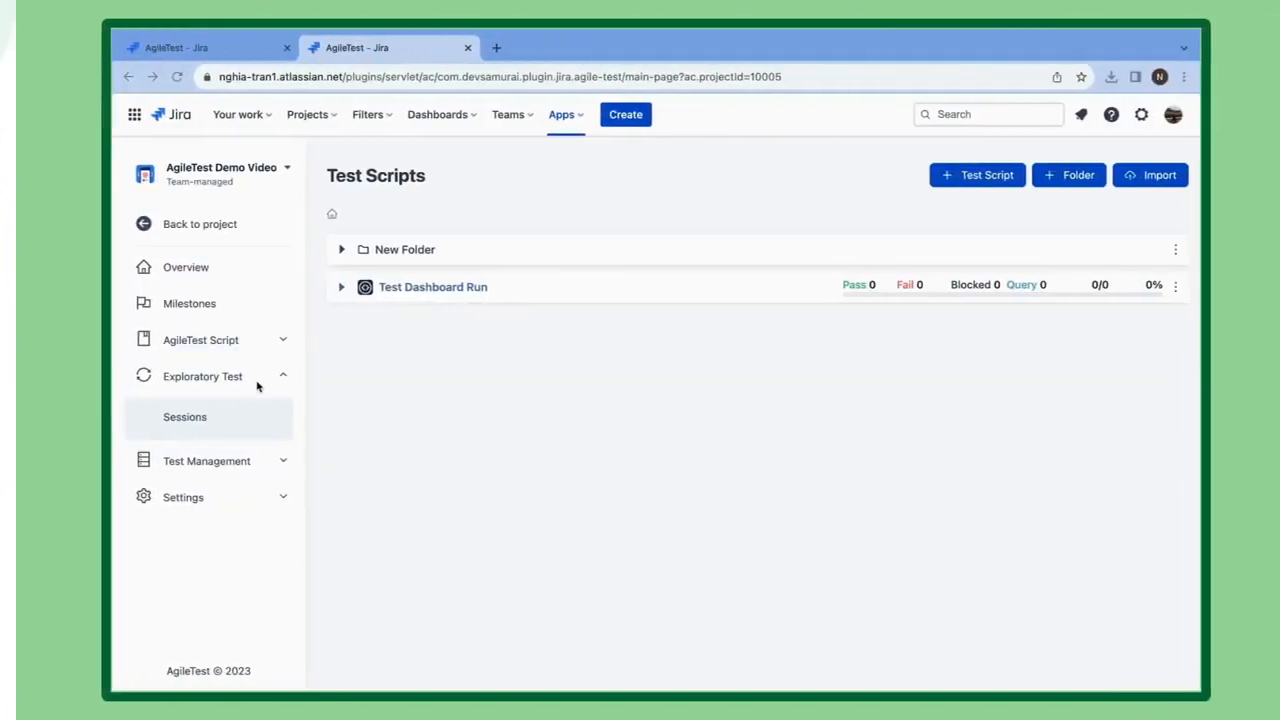
# Step: In the exploratory test Sessions, start a new TestSession issue with summary Session 1 and description Test Session 1
pyautogui.click(210, 421)
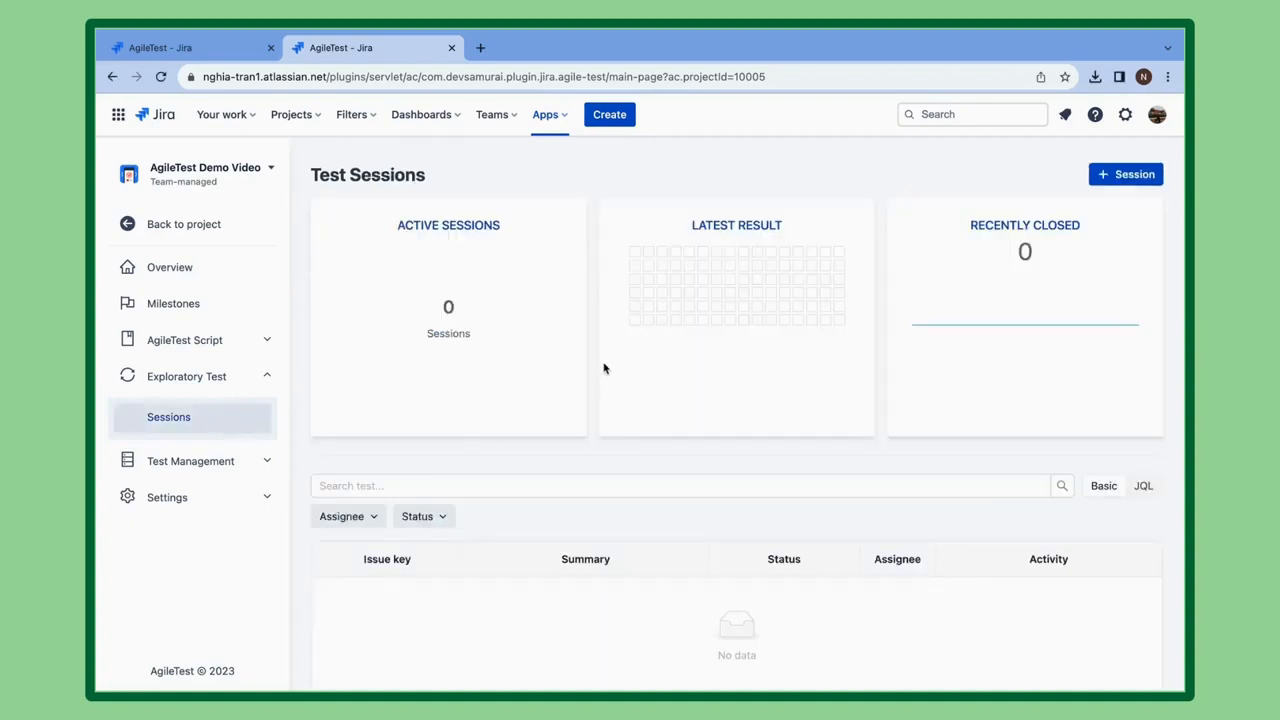
pyautogui.click(546, 484)
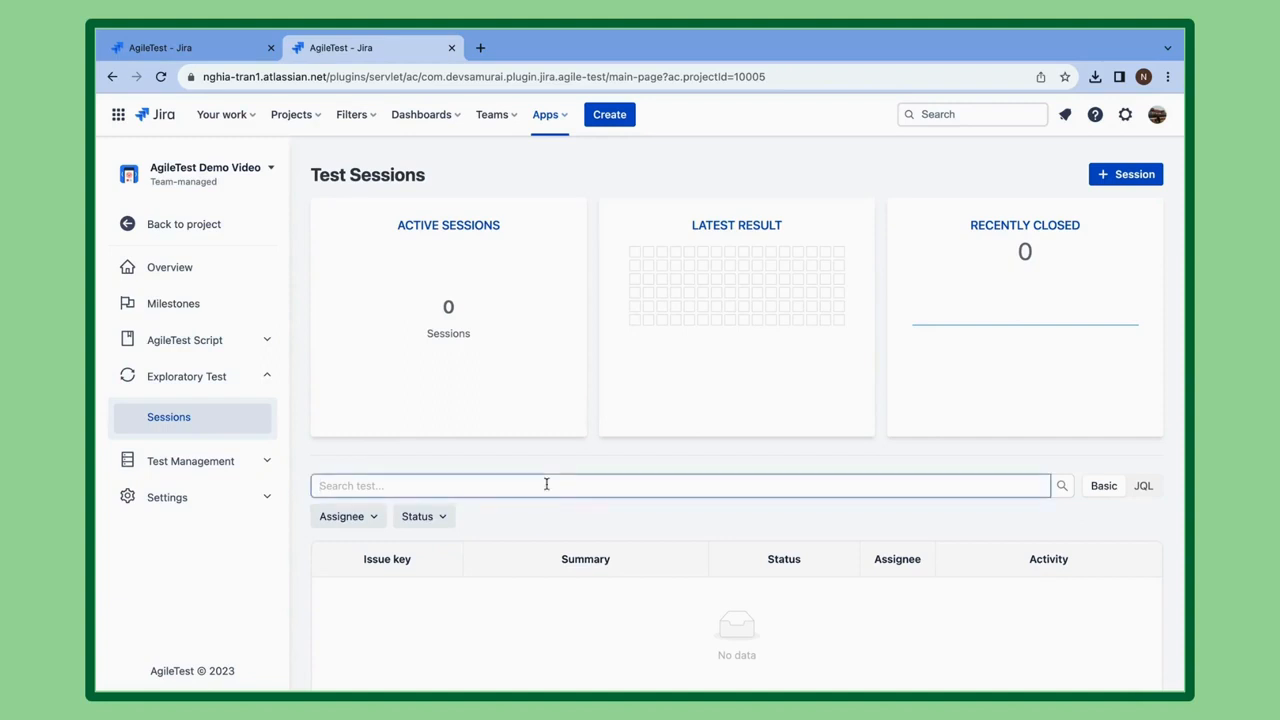
pyautogui.click(1126, 180)
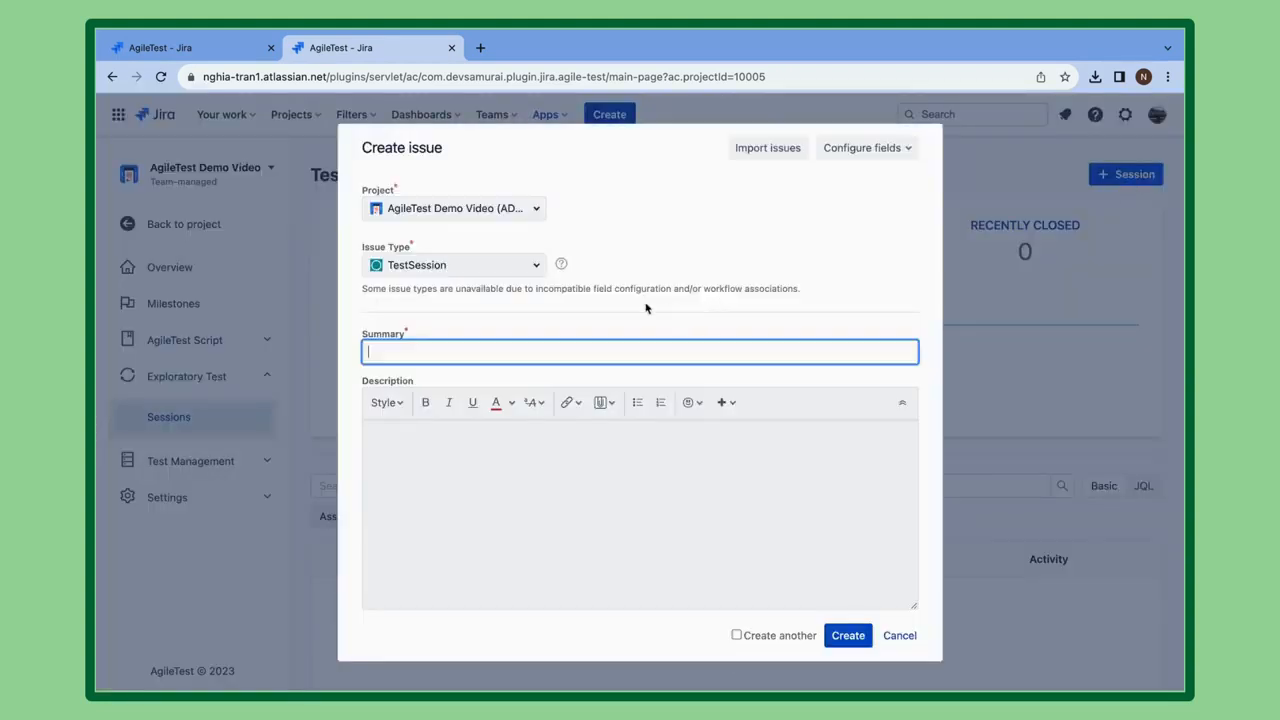
pyautogui.write('Session1')
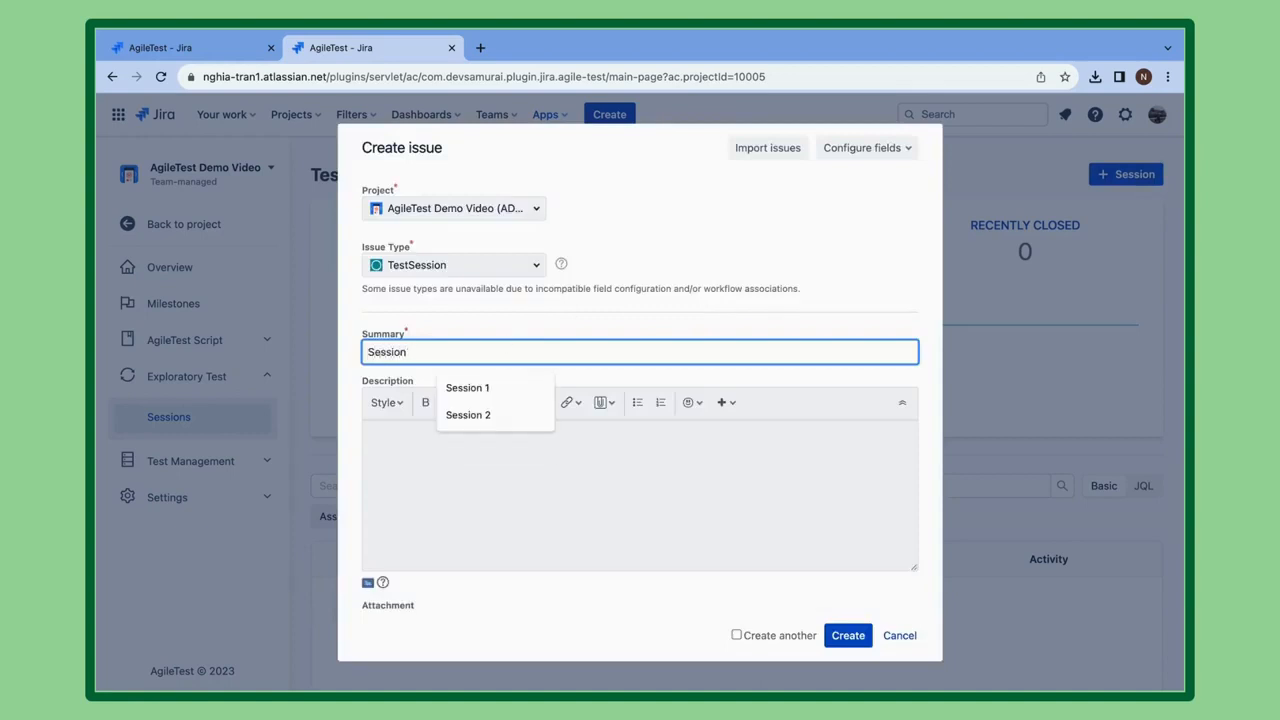
pyautogui.click(409, 425)
pyautogui.write('Test Session 1')
# Step: Link the session to issue ADV-1 with the relation "is tested by"
pyautogui.scroll(-3, 605, 511)
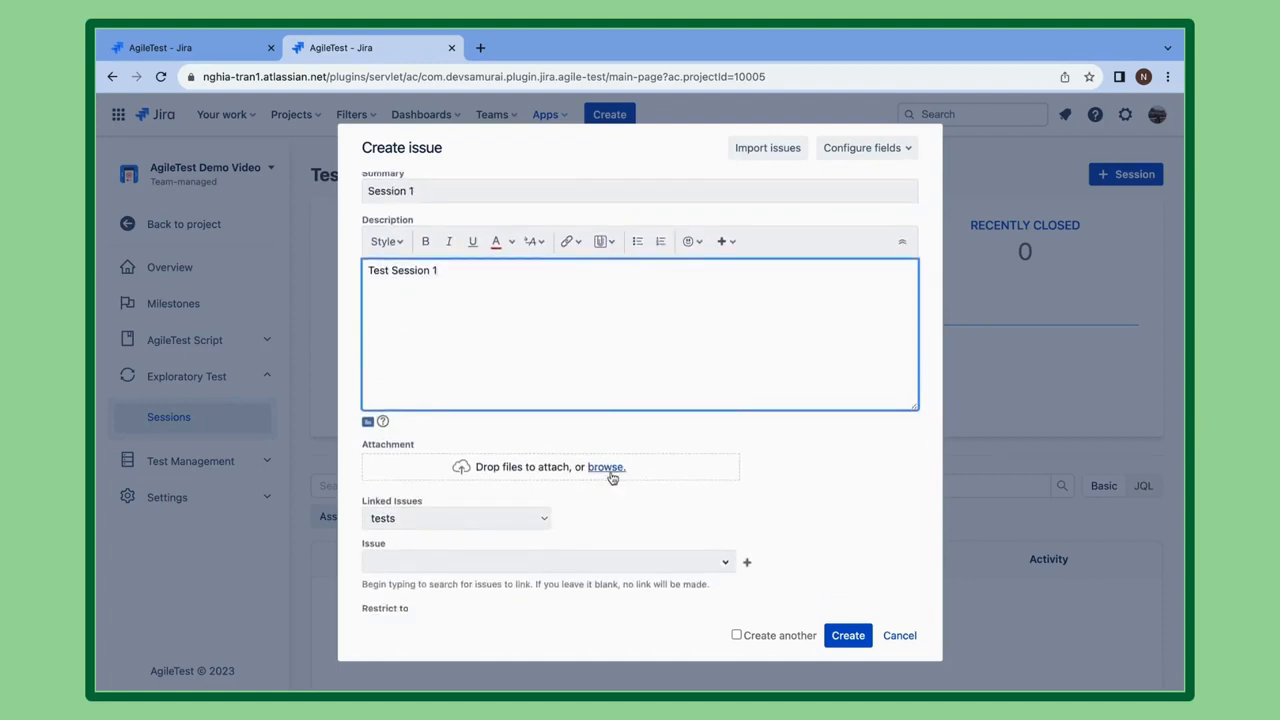
pyautogui.click(503, 517)
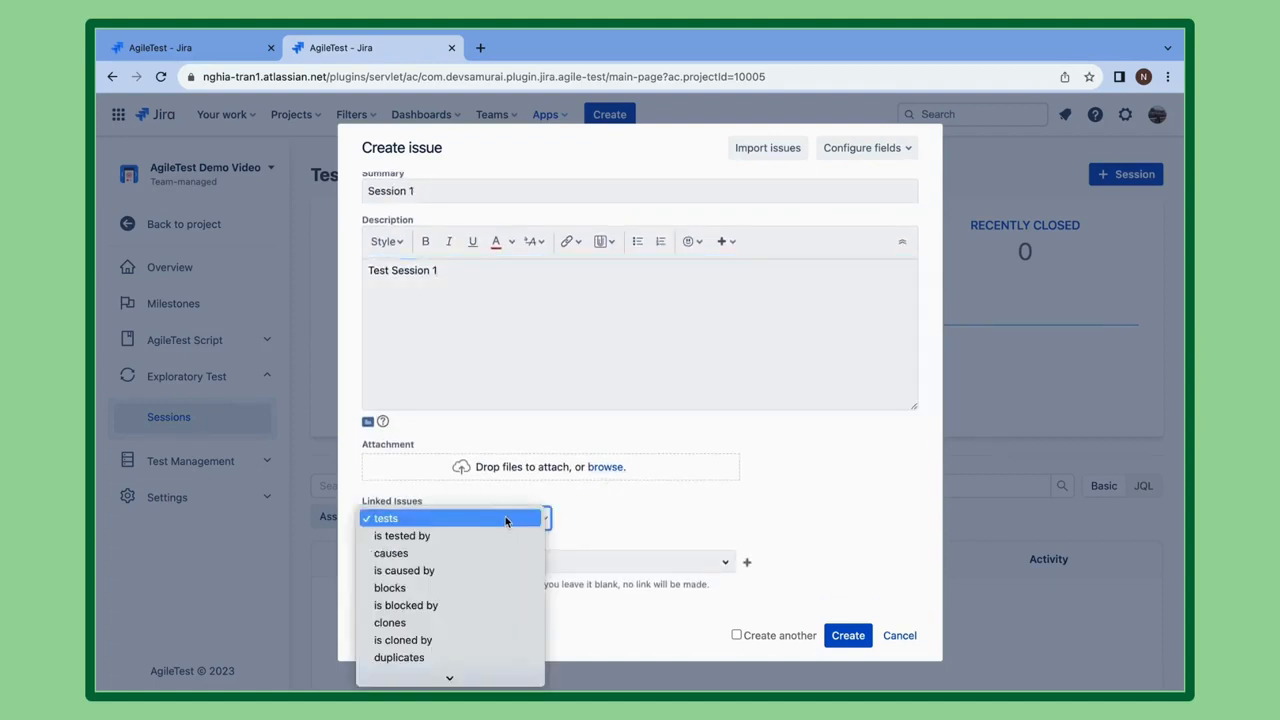
pyautogui.click(597, 525)
pyautogui.click(542, 520)
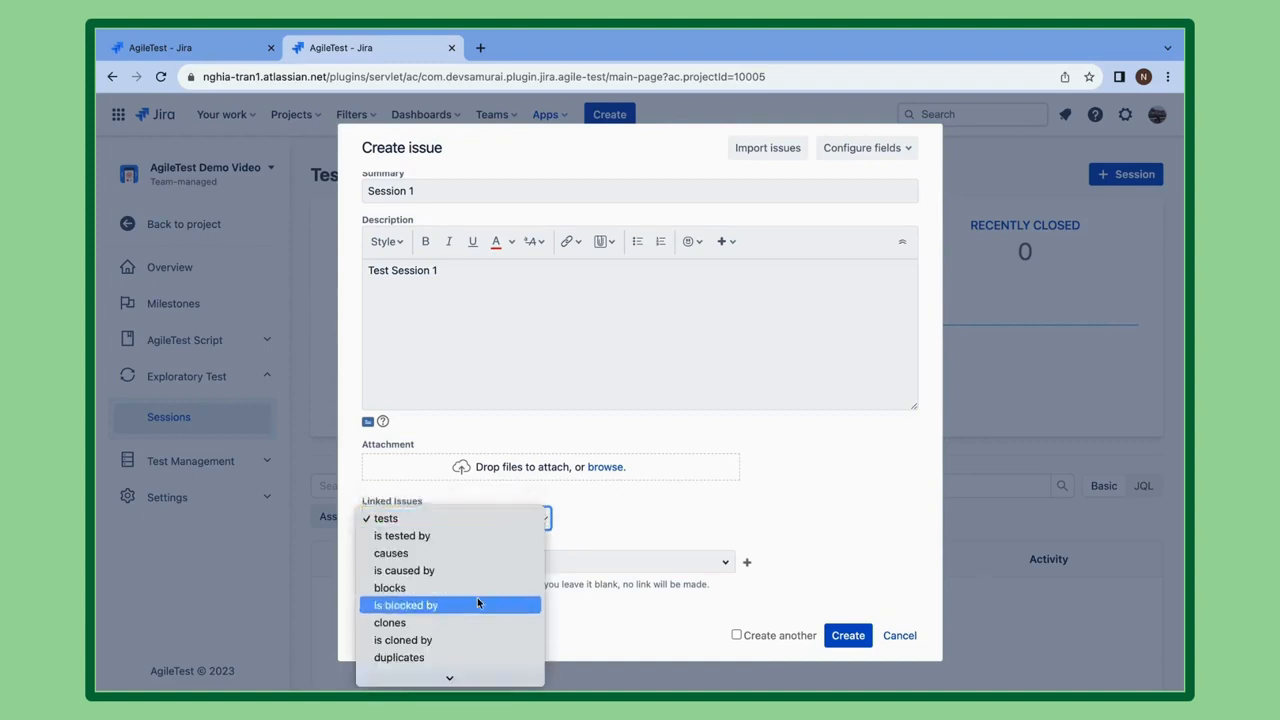
pyautogui.click(452, 535)
pyautogui.click(449, 566)
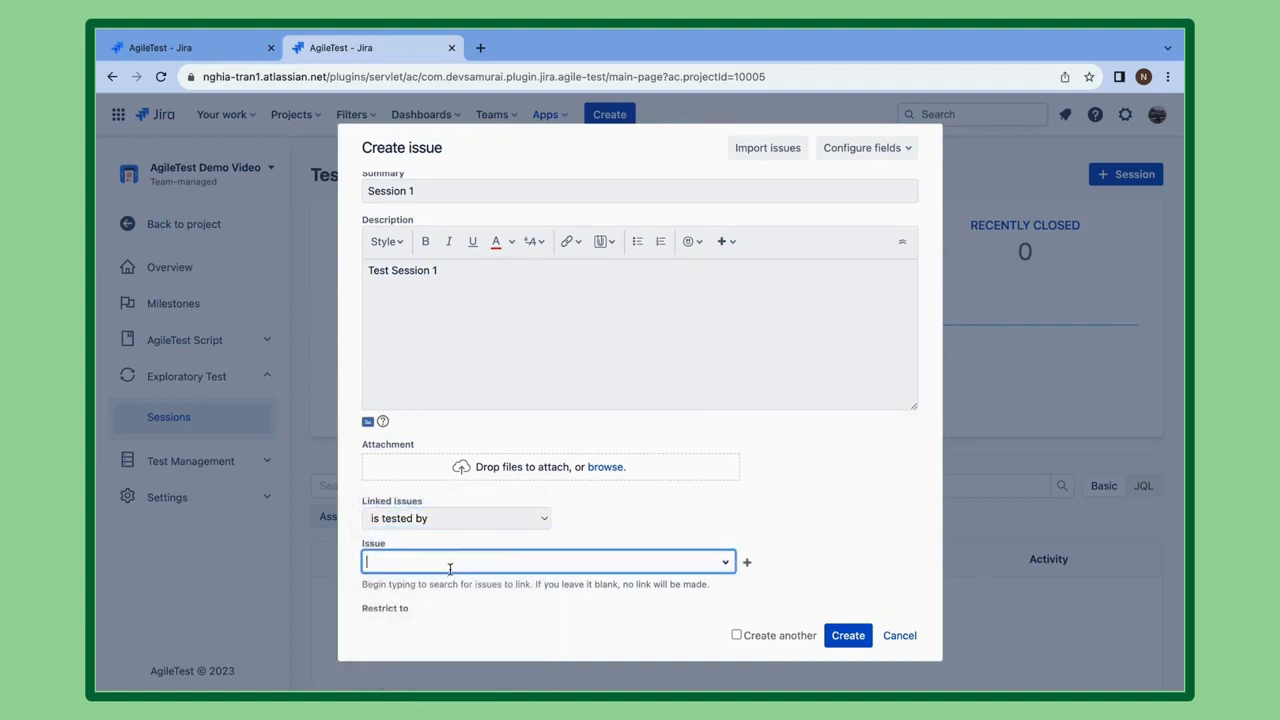
pyautogui.write('Issue')
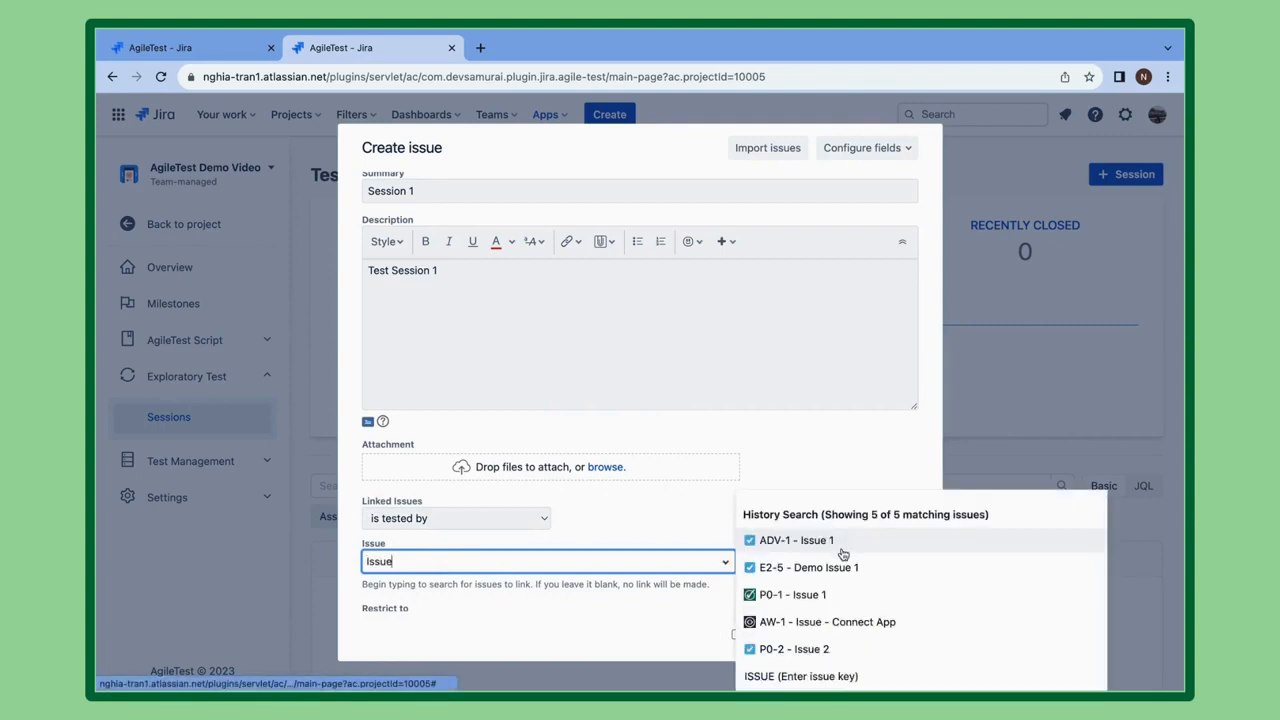
pyautogui.click(843, 545)
# Step: Assign the Session 1 issue to yourself, leave its role restriction empty, and create it
pyautogui.scroll(-3, 558, 540)
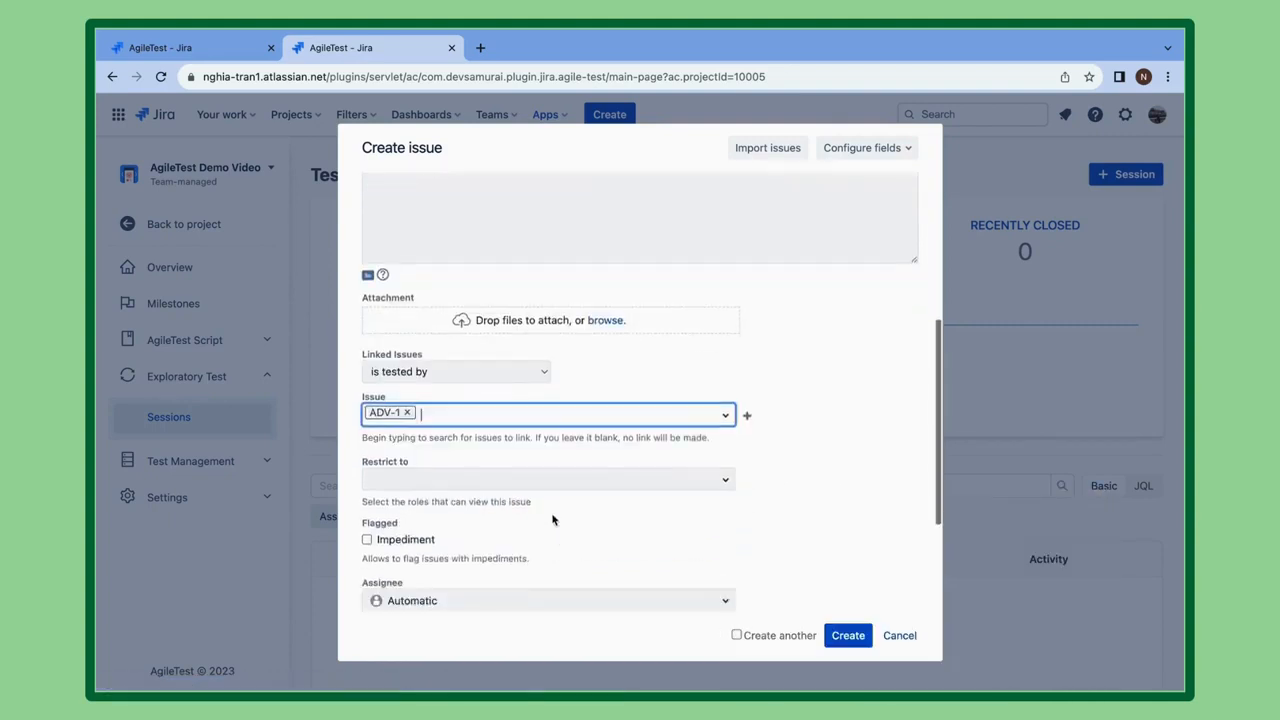
pyautogui.click(726, 483)
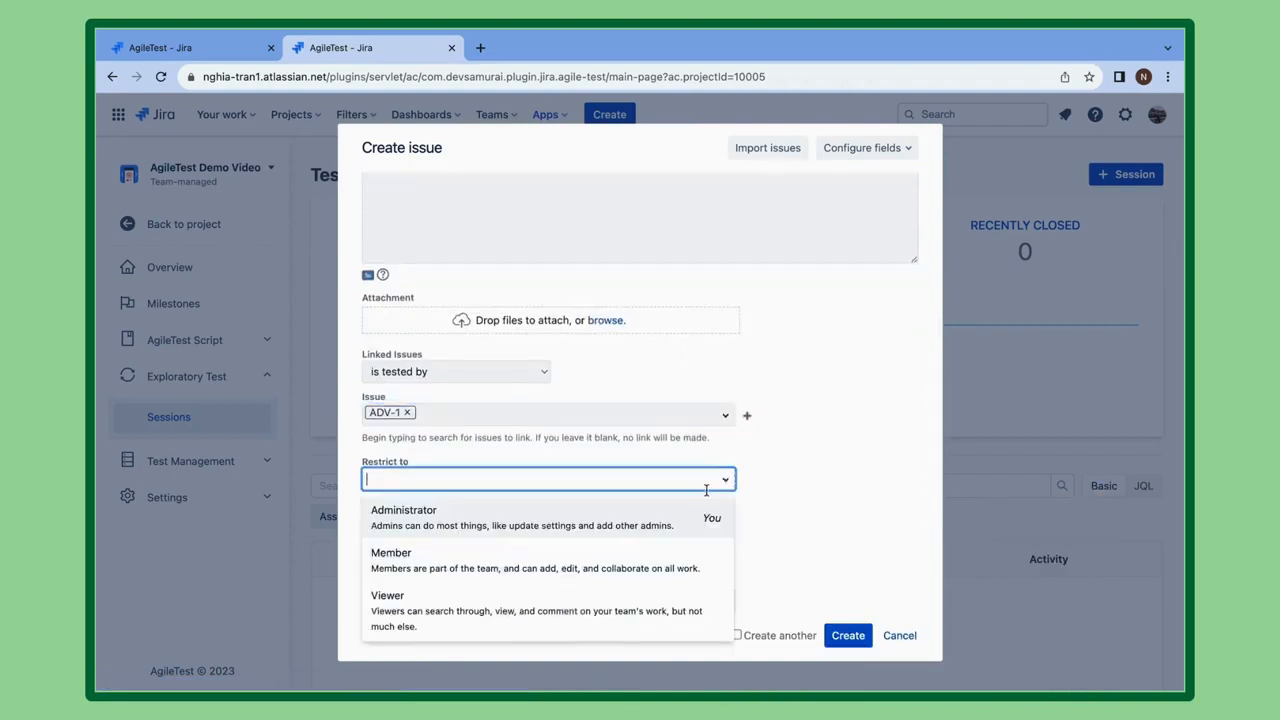
pyautogui.click(837, 494)
pyautogui.scroll(-3, 614, 569)
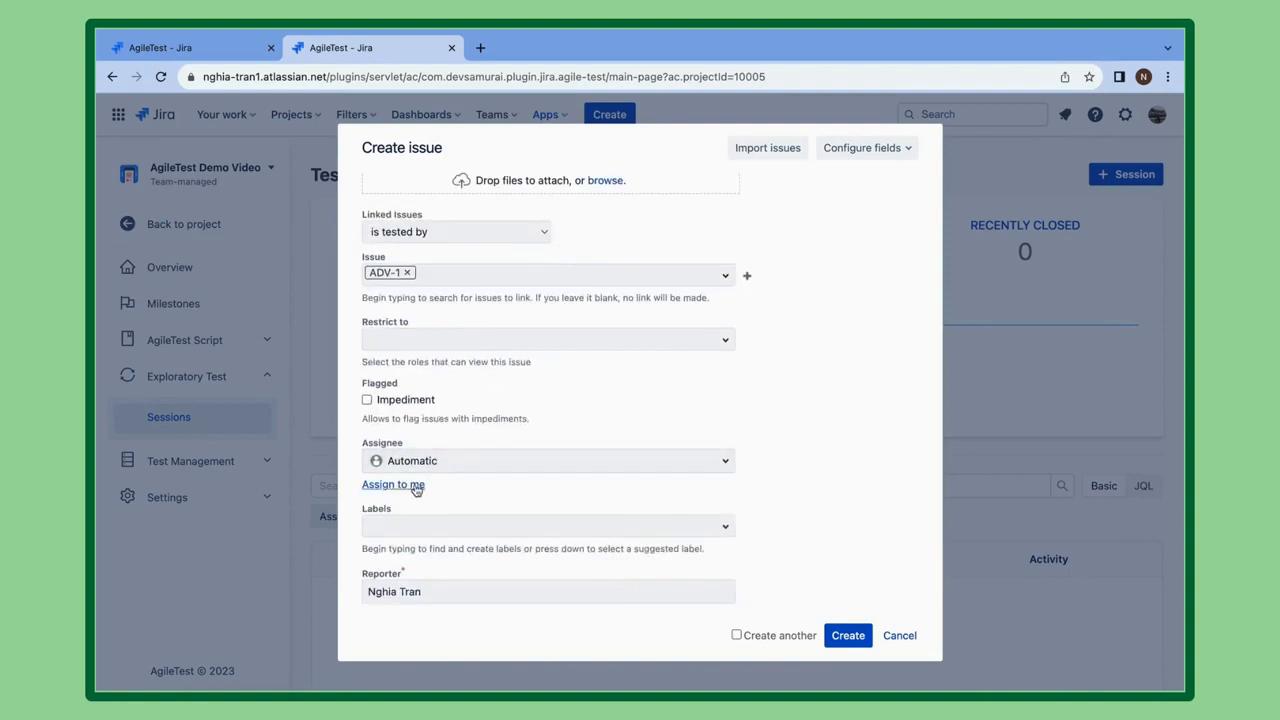
pyautogui.scroll(1, 417, 489)
pyautogui.click(494, 503)
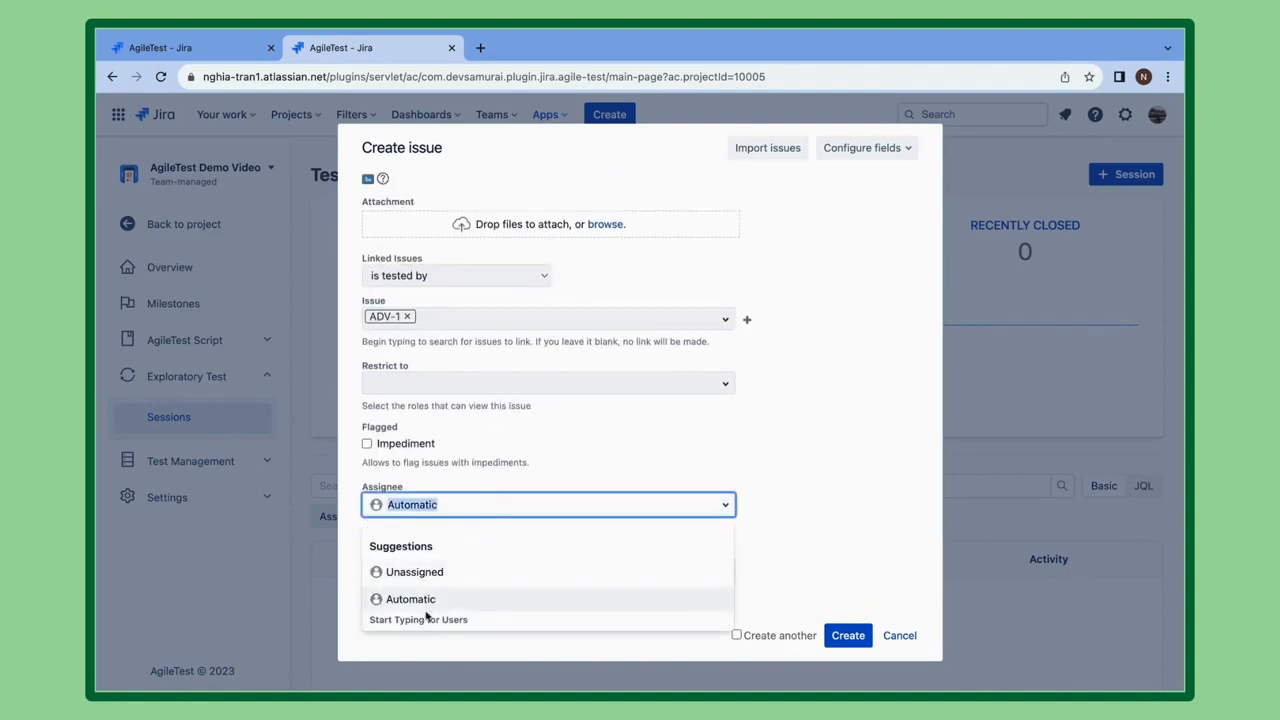
pyautogui.click(478, 504)
pyautogui.click(849, 638)
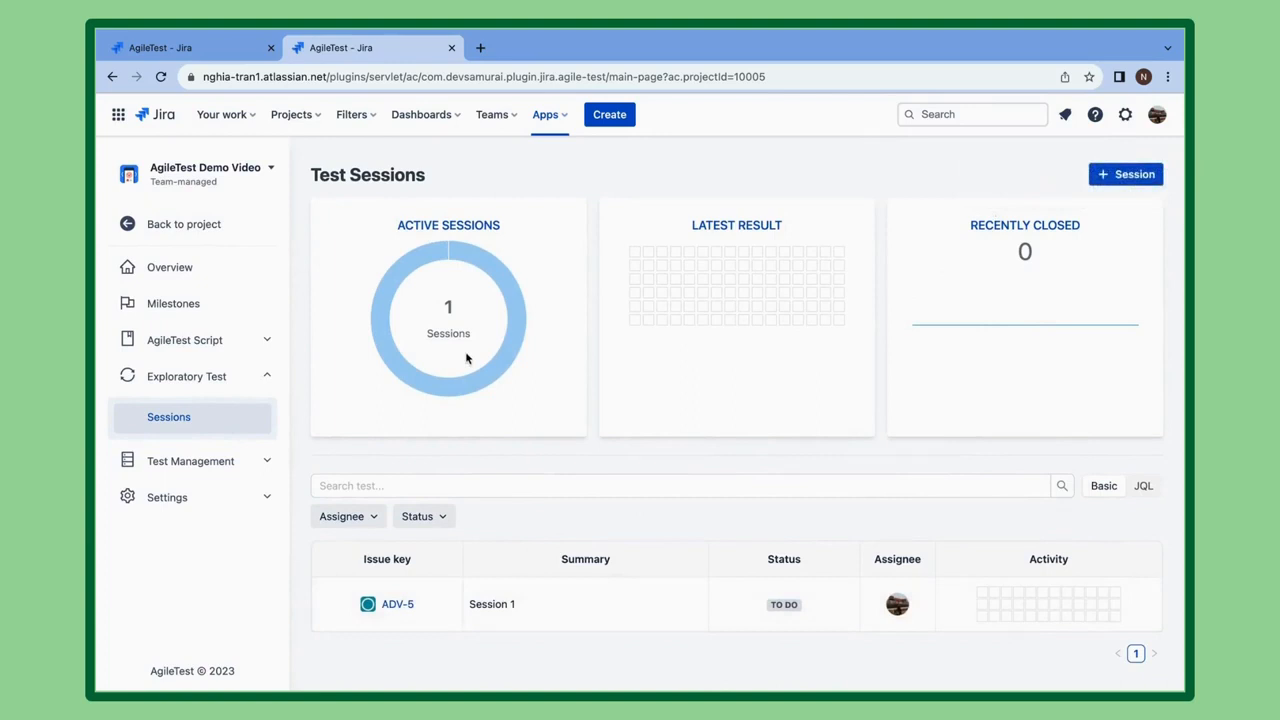
# Step: Open Session 1, assign it to milestone Demo Video 1.1 and set its status to In Progress
pyautogui.click(391, 604)
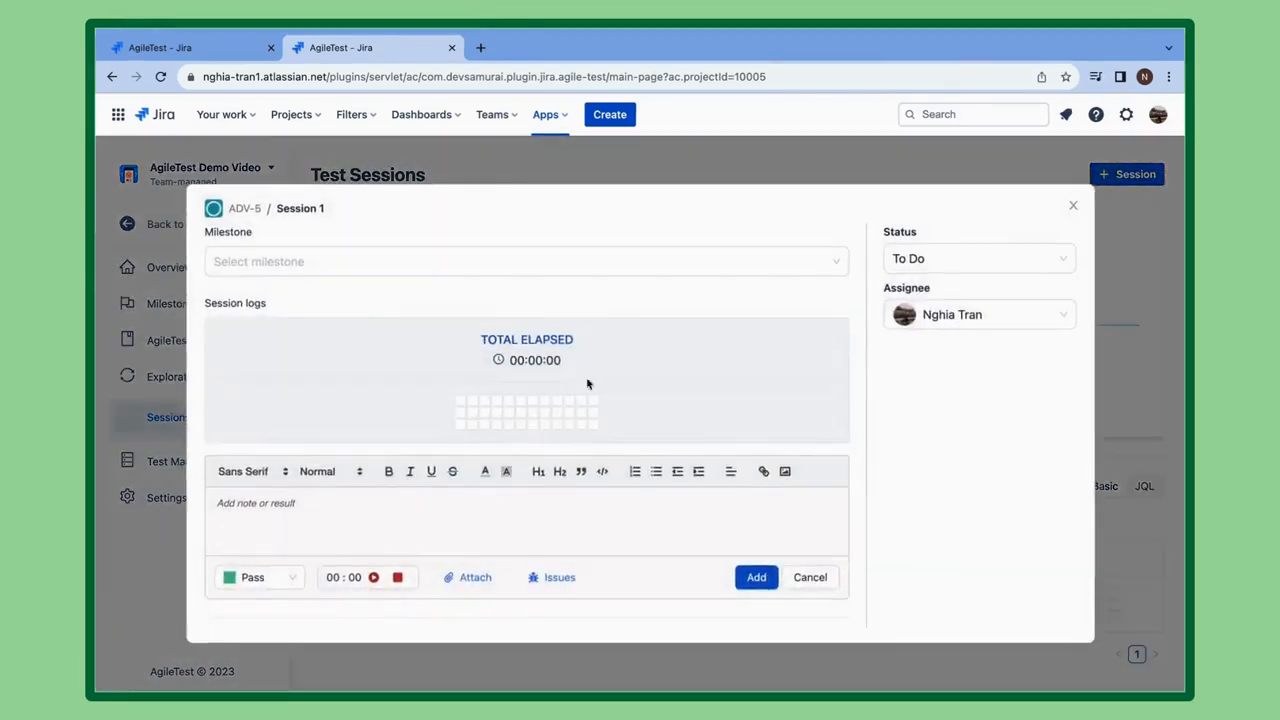
pyautogui.click(553, 273)
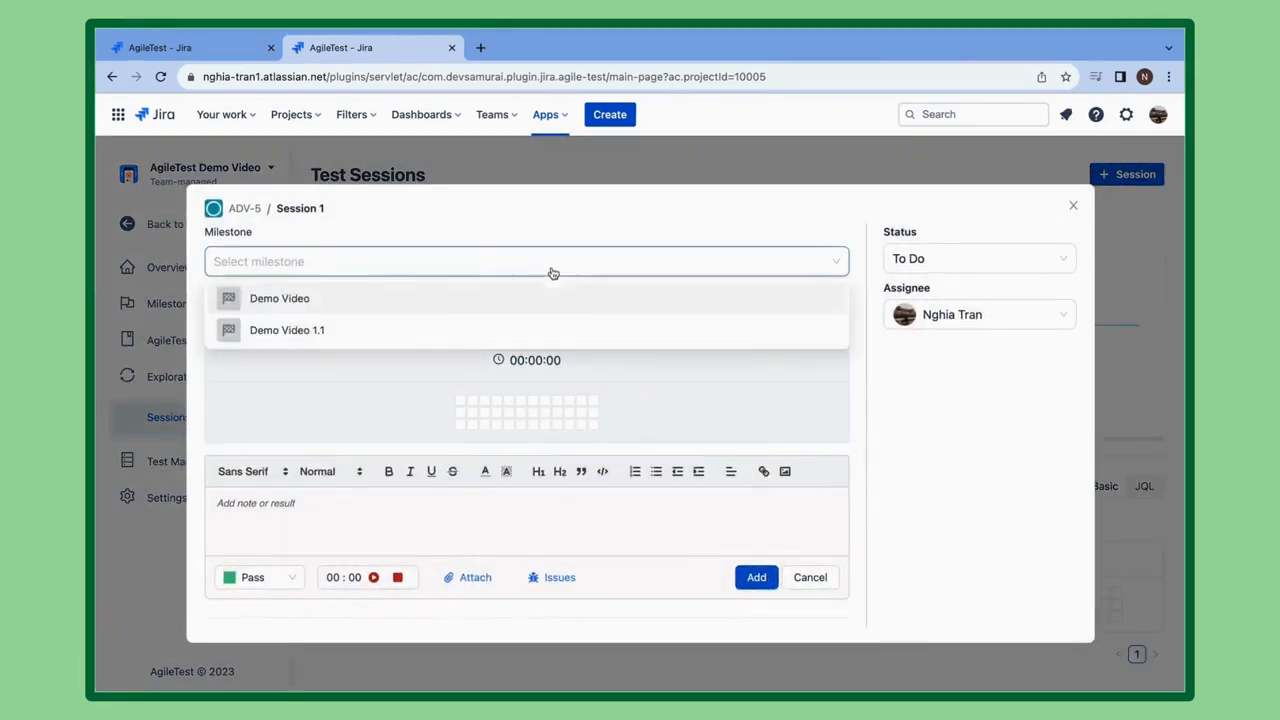
pyautogui.click(487, 333)
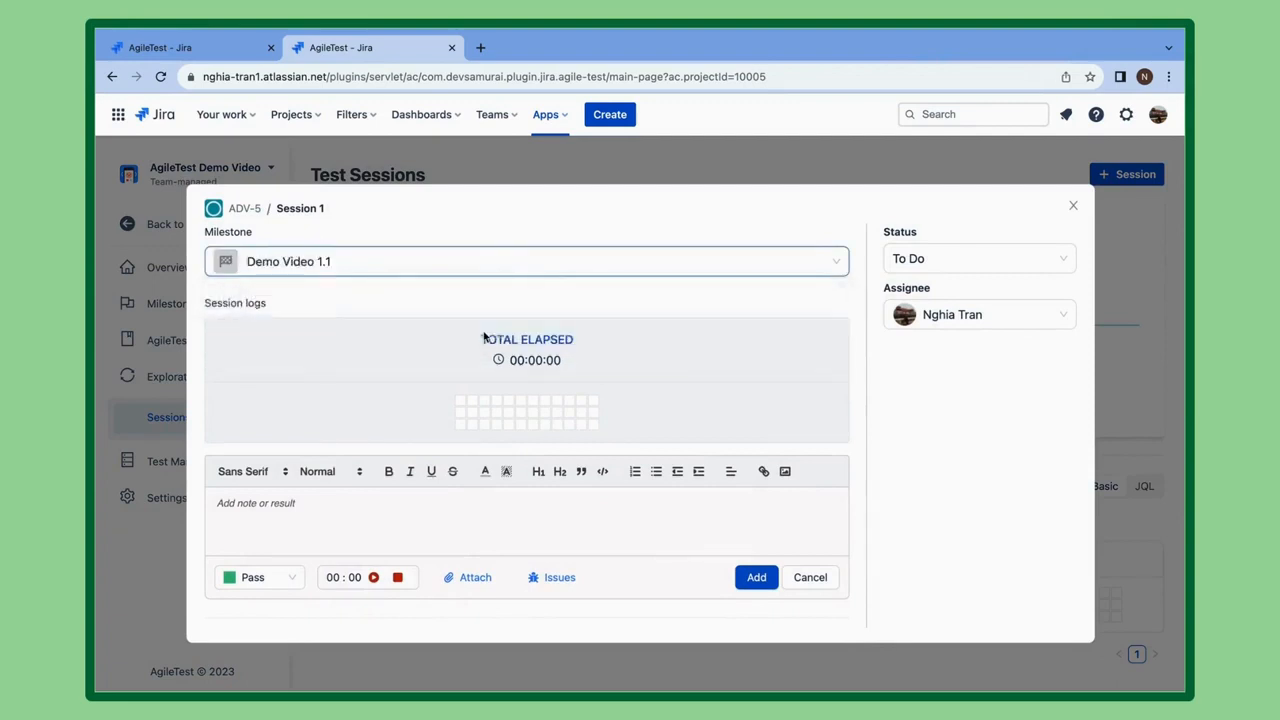
pyautogui.click(900, 262)
pyautogui.click(912, 292)
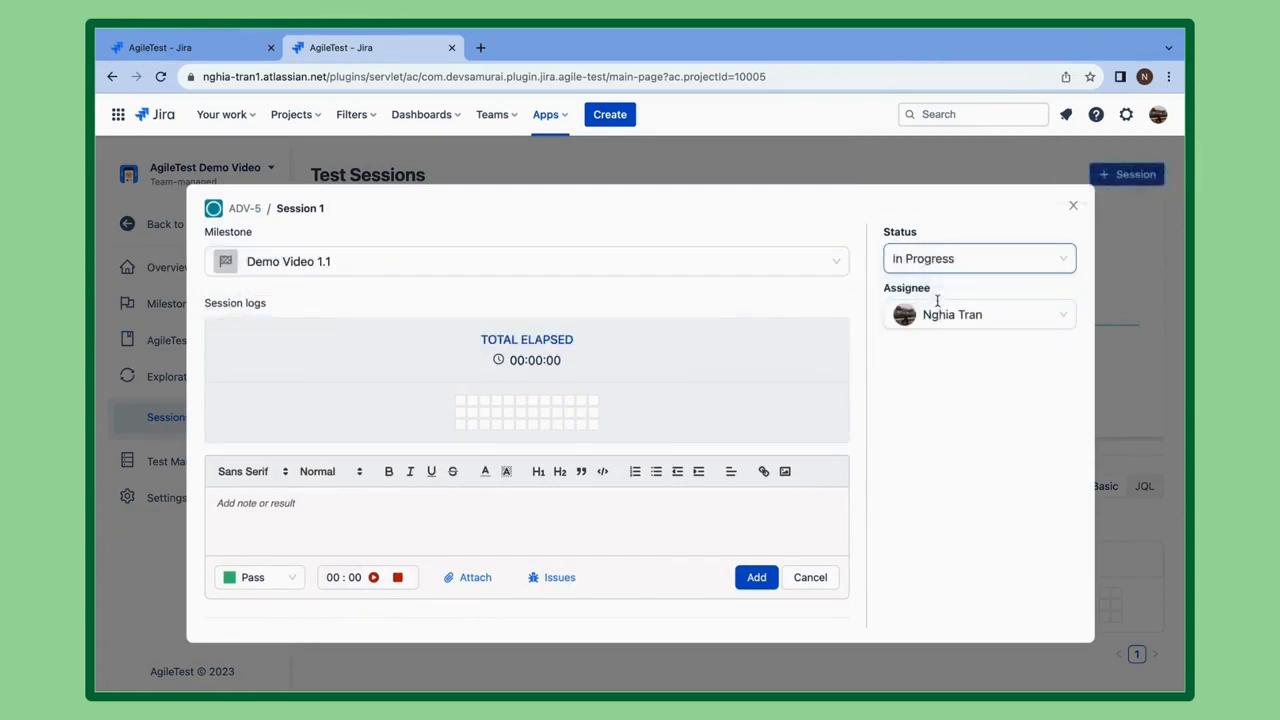
pyautogui.click(945, 314)
# Step: Log two Pass results in the session with the notes Test 1 and Test 2, running the timer for the second
pyautogui.click(393, 482)
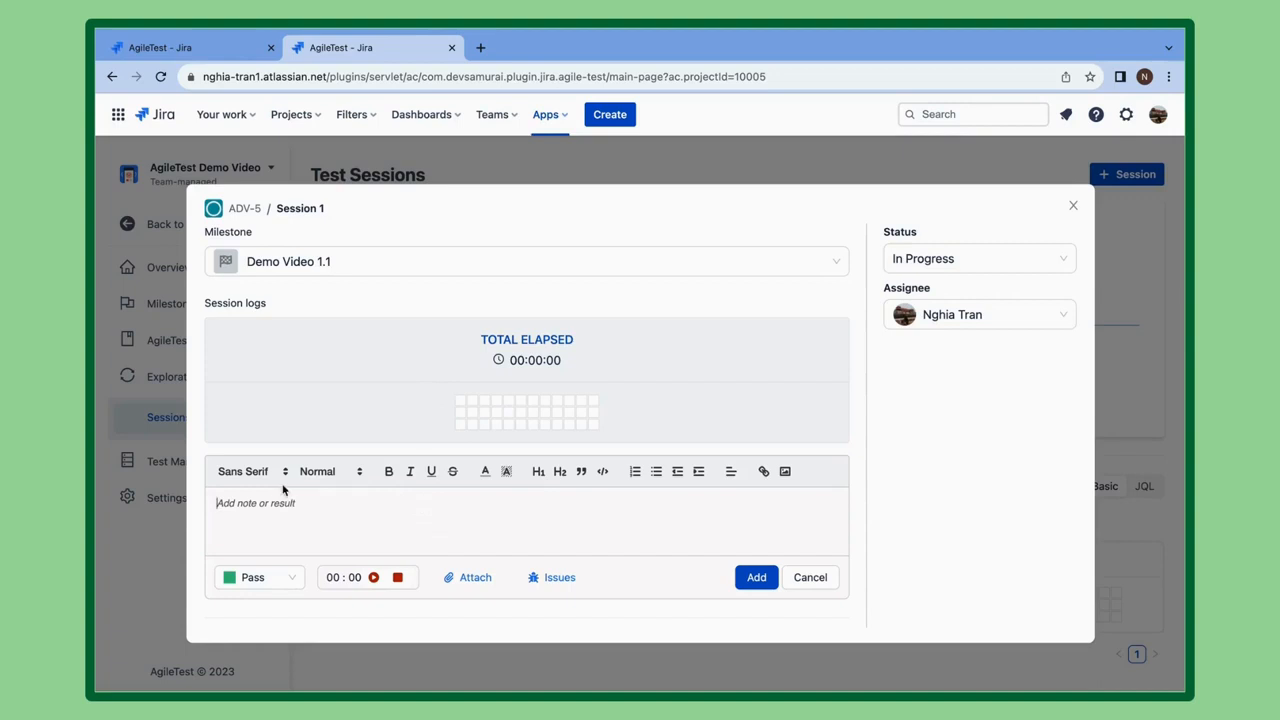
pyautogui.write('Test 1')
pyautogui.press('Return')
pyautogui.write('Test')
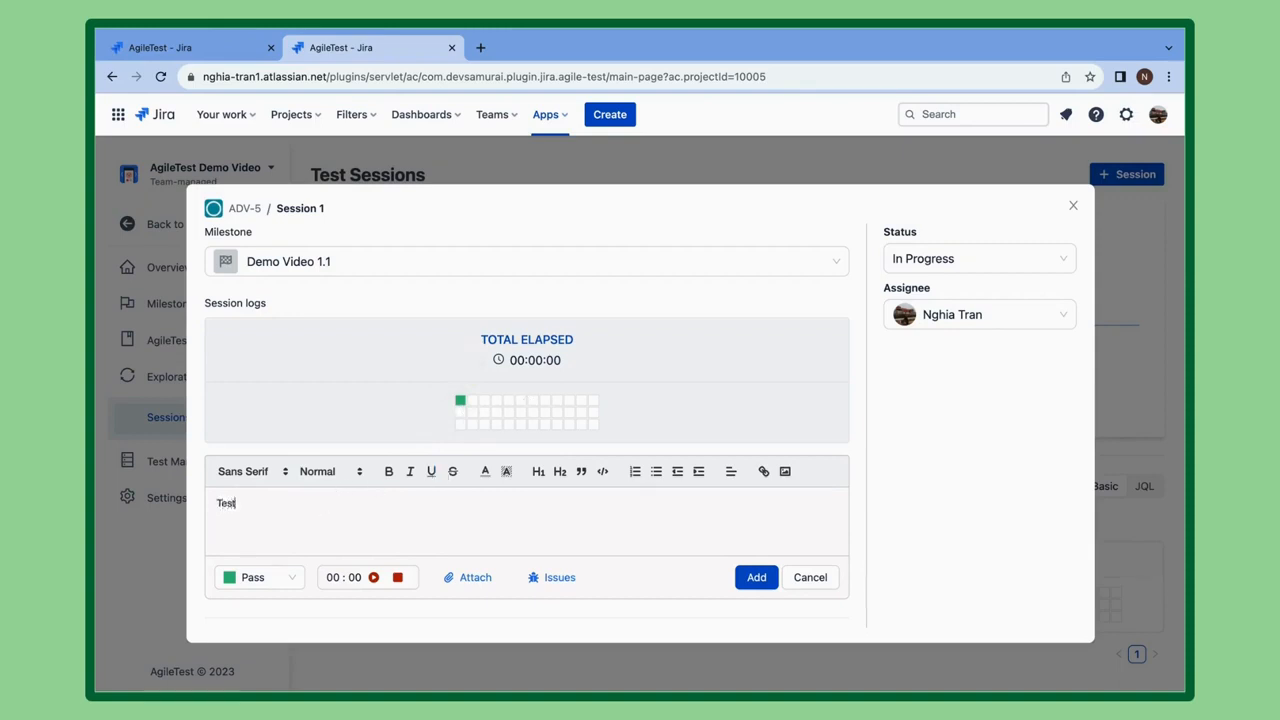
pyautogui.click(289, 571)
pyautogui.click(378, 540)
pyautogui.click(376, 578)
pyautogui.click(757, 578)
# Step: Log the note Test 3 with result Fail and the note Test 4 with result Query in the session
pyautogui.click(457, 526)
pyautogui.write('Test 3')
pyautogui.click(289, 578)
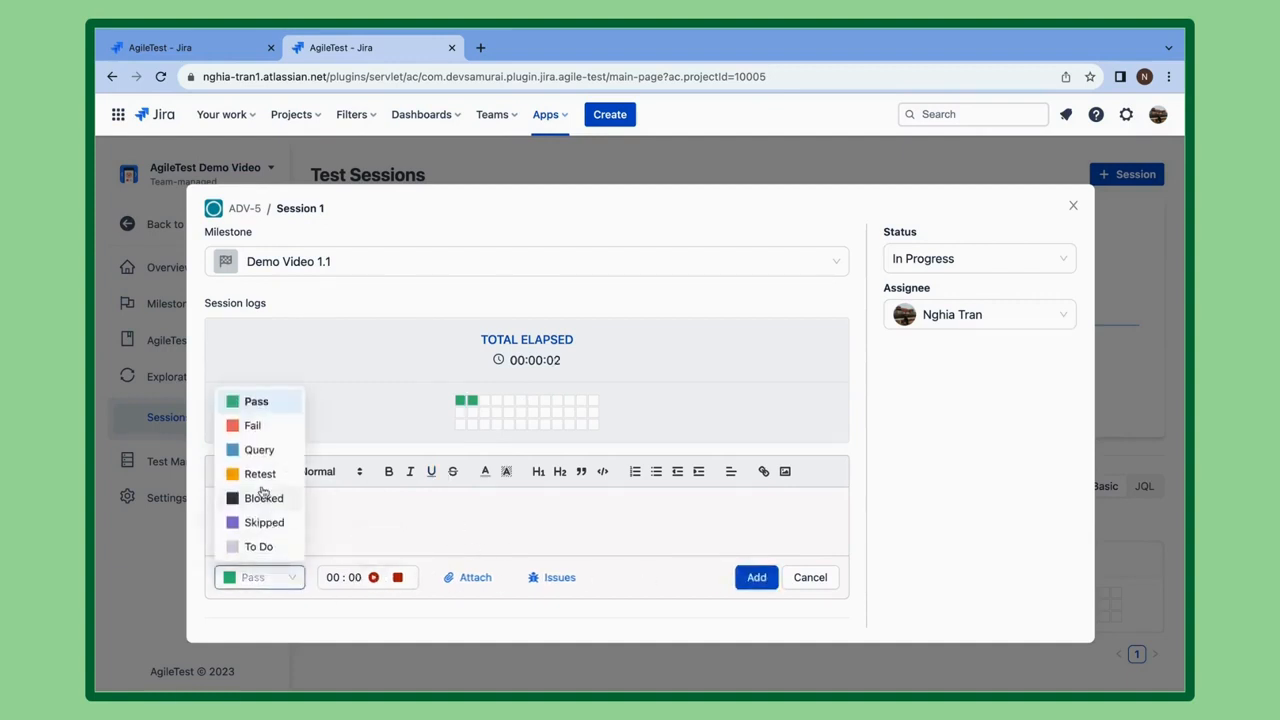
pyautogui.click(253, 426)
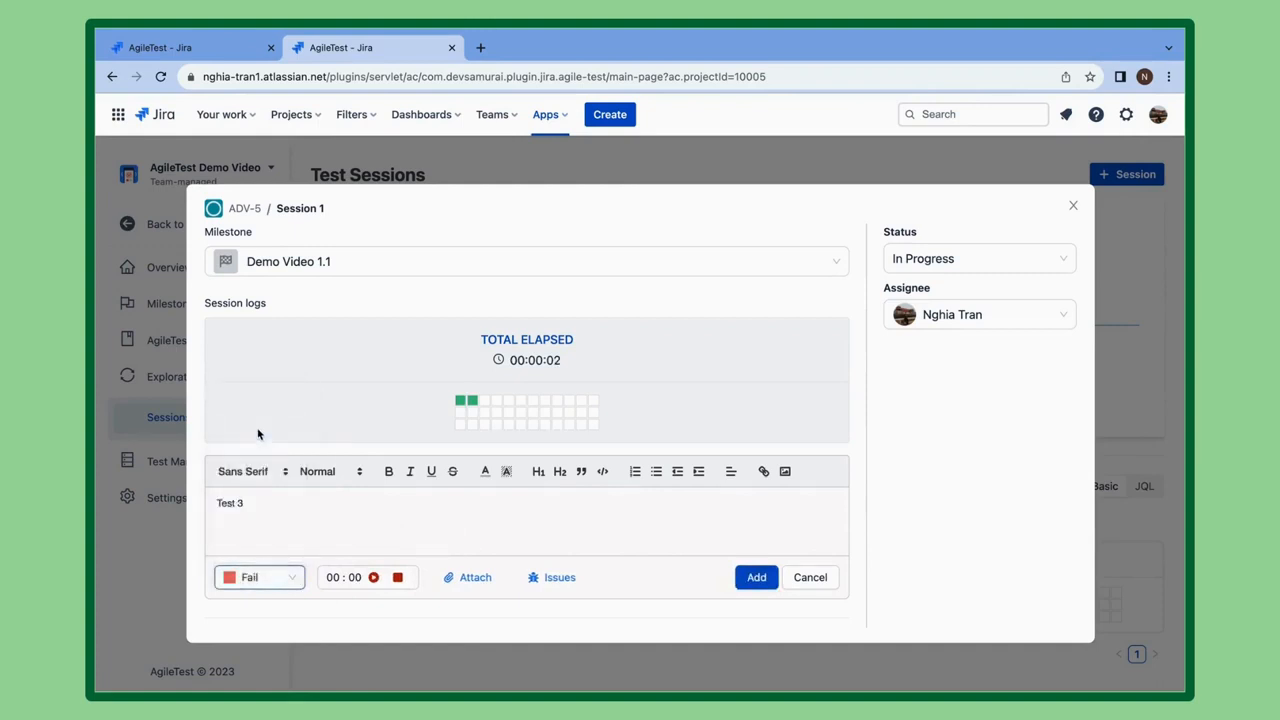
pyautogui.click(752, 582)
pyautogui.write('Test')
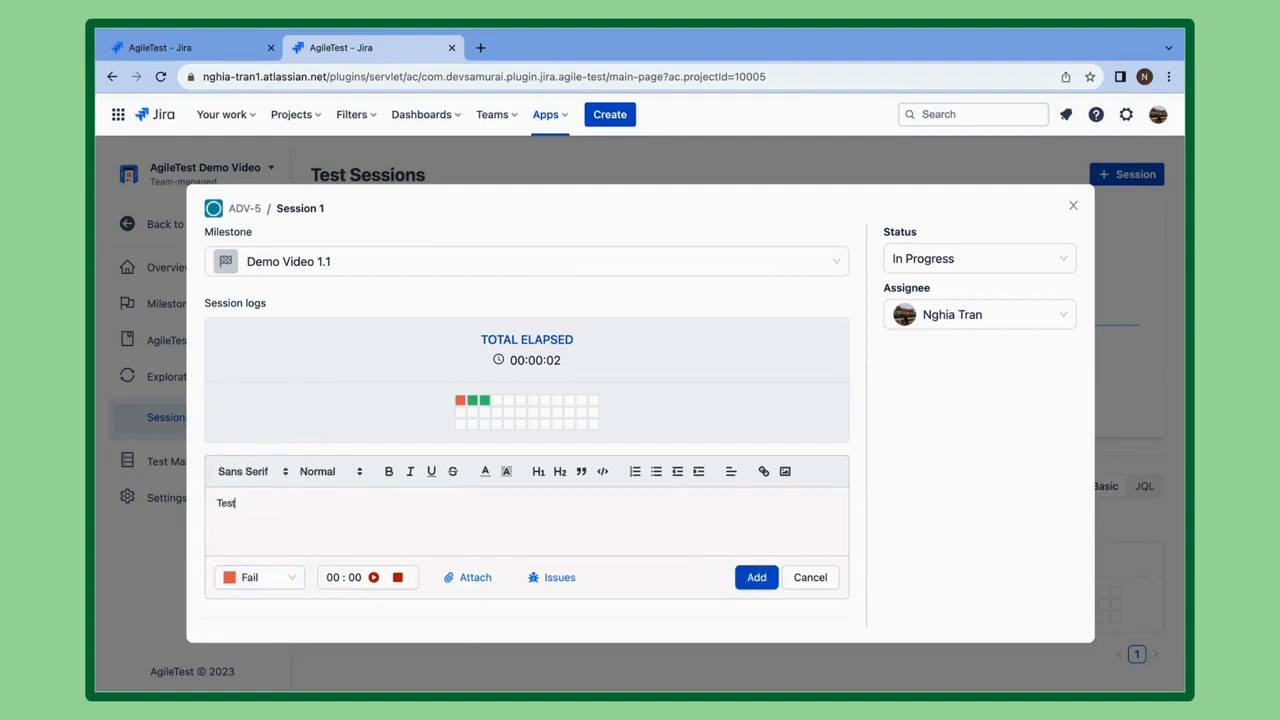
pyautogui.click(268, 577)
pyautogui.click(272, 450)
pyautogui.click(748, 577)
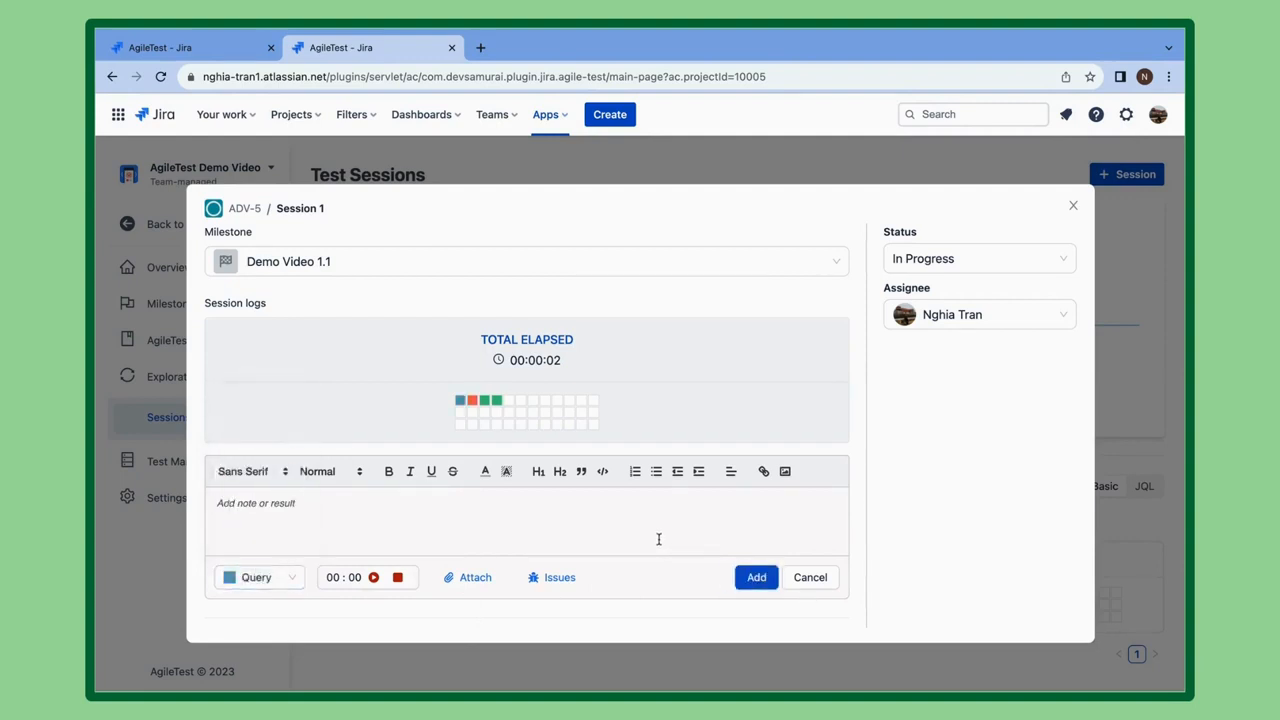
# Step: Edit the Test 4 log entry, set its result to Pass and save it
pyautogui.scroll(-5, 571, 530)
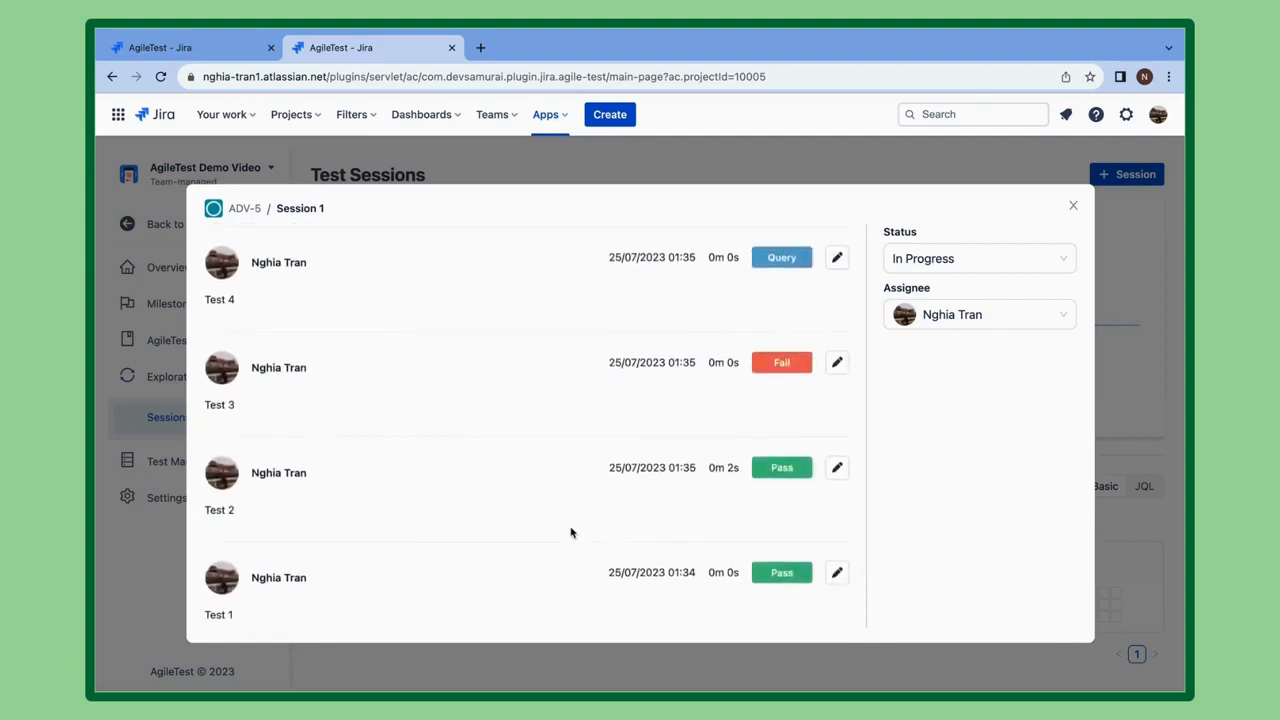
pyautogui.scroll(-2, 571, 532)
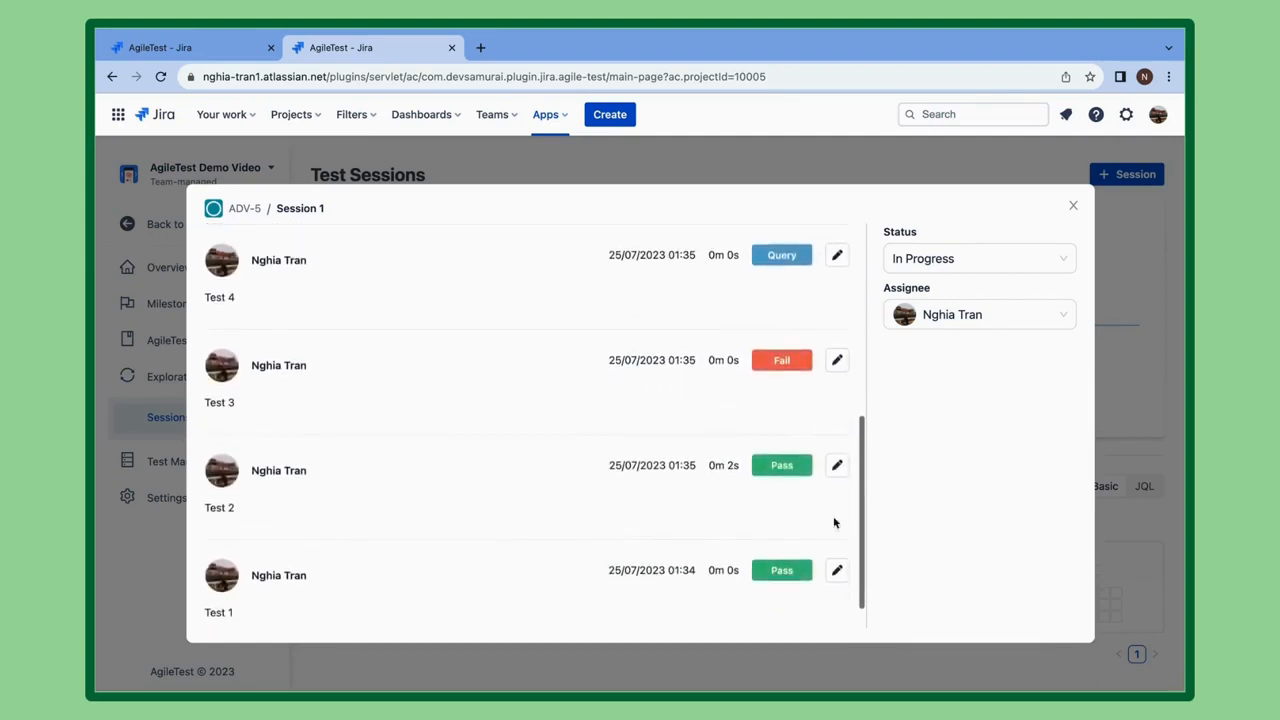
pyautogui.click(837, 255)
pyautogui.click(296, 368)
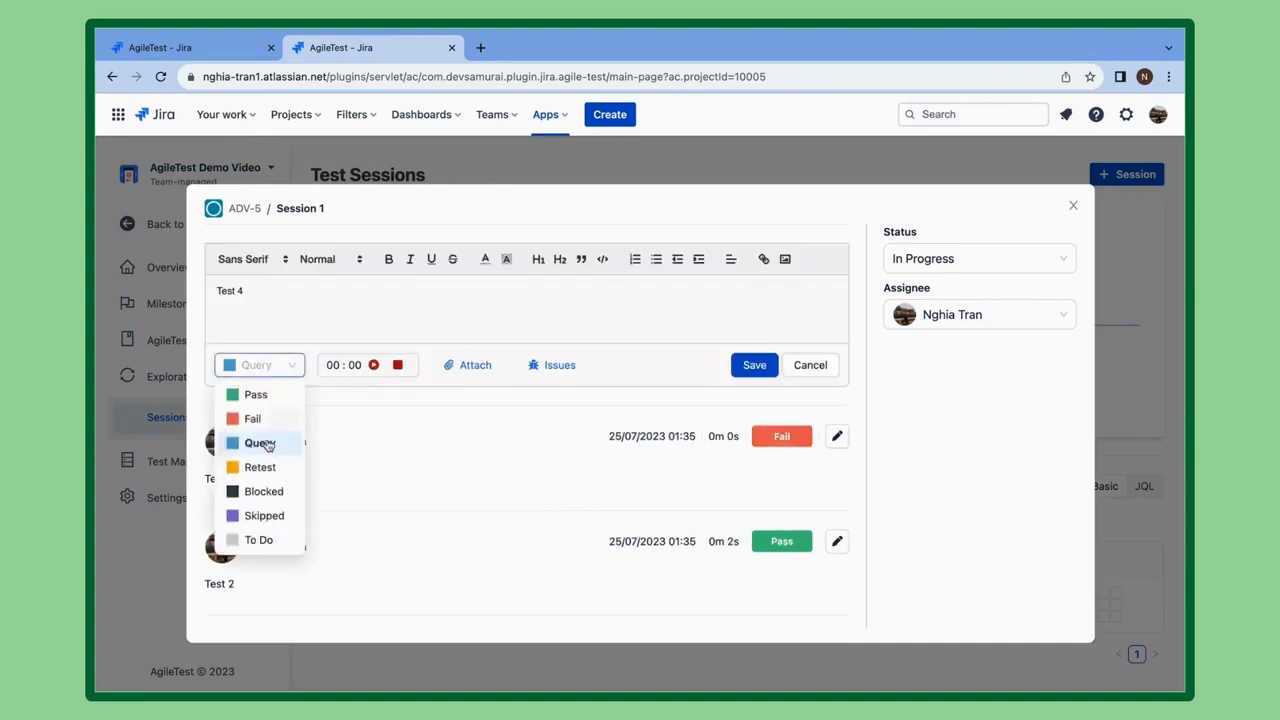
pyautogui.click(253, 395)
pyautogui.click(752, 367)
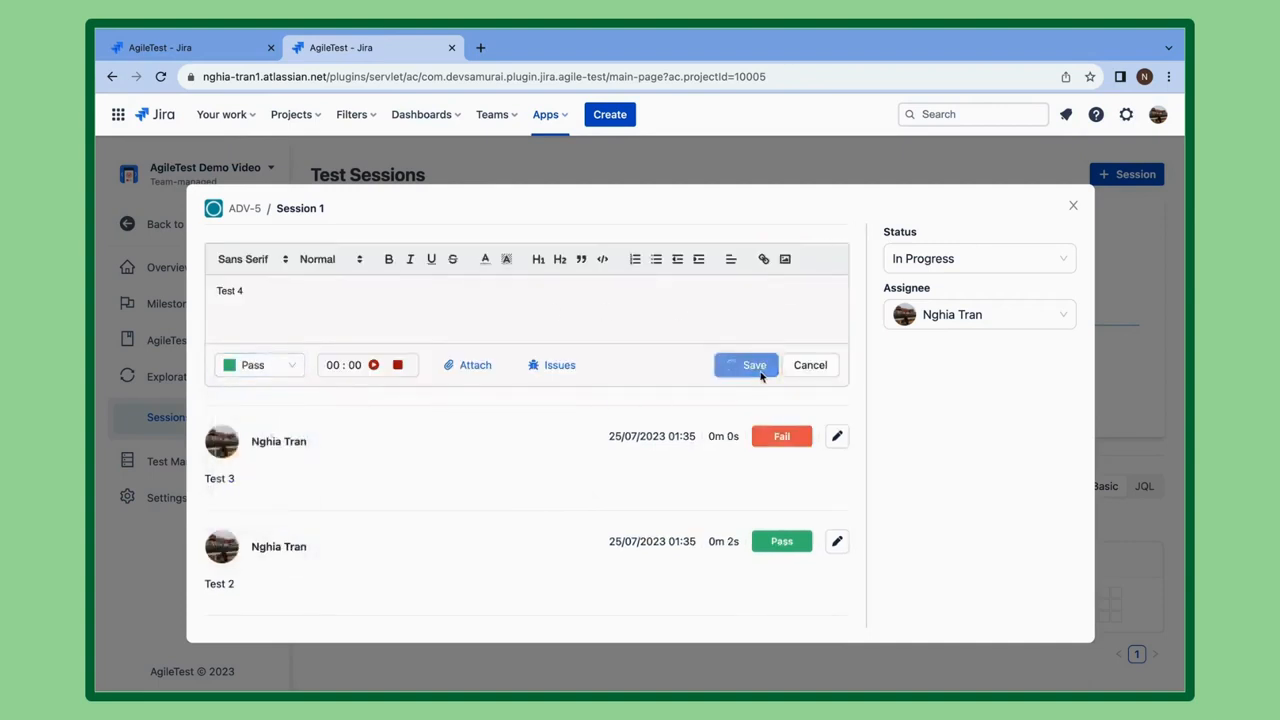
pyautogui.scroll(2, 764, 382)
# Step: Set the Test 4 log entry's result back to Query, and save the Test 3 entry with its Fail result
pyautogui.click(838, 383)
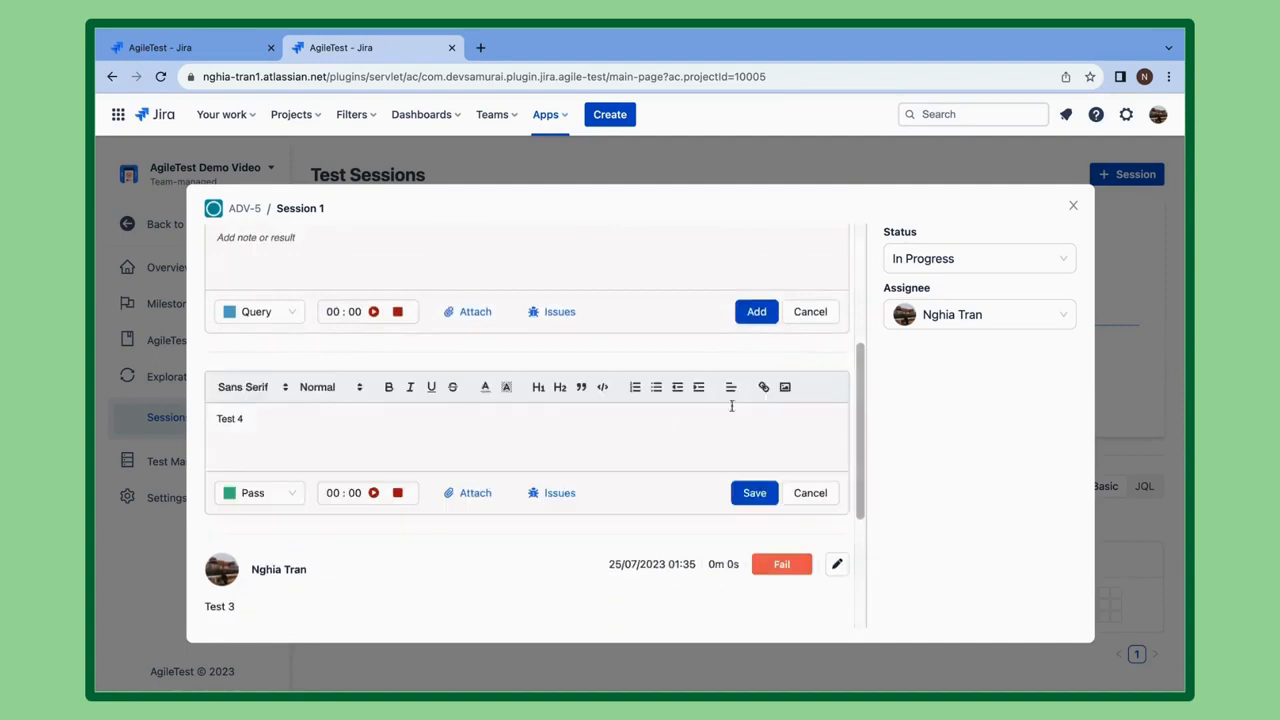
pyautogui.click(836, 567)
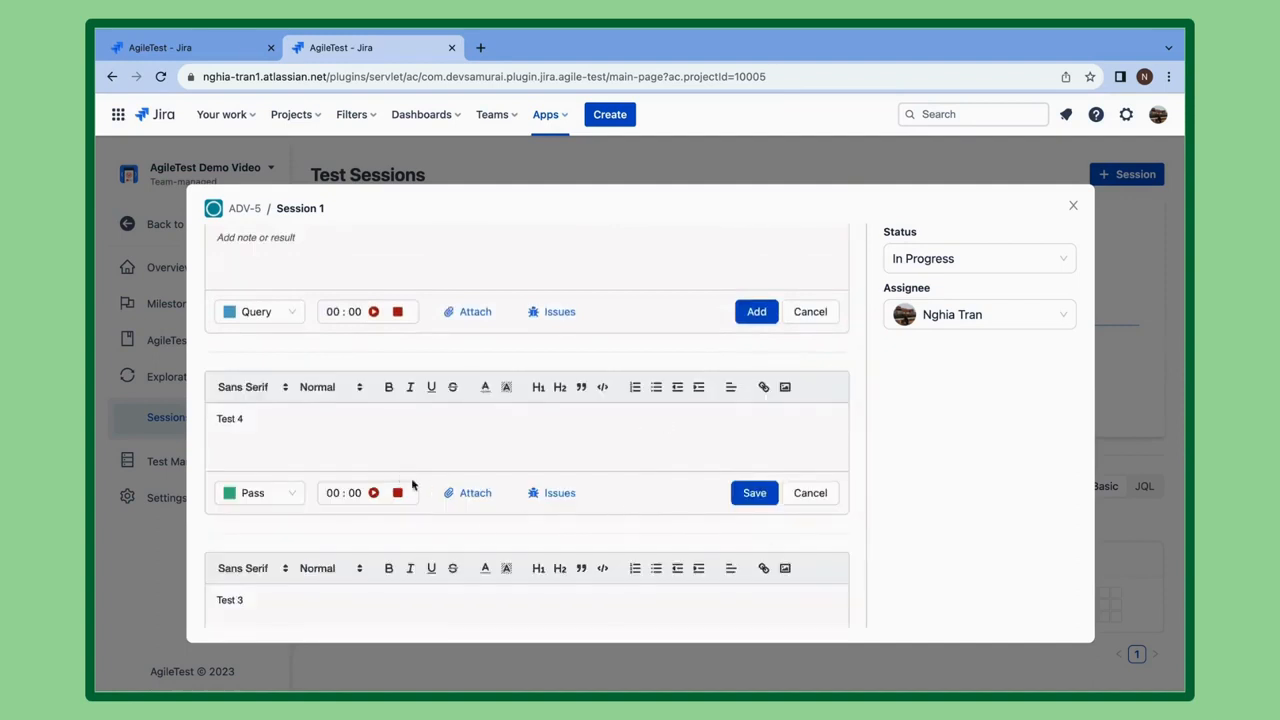
pyautogui.click(257, 491)
pyautogui.click(257, 569)
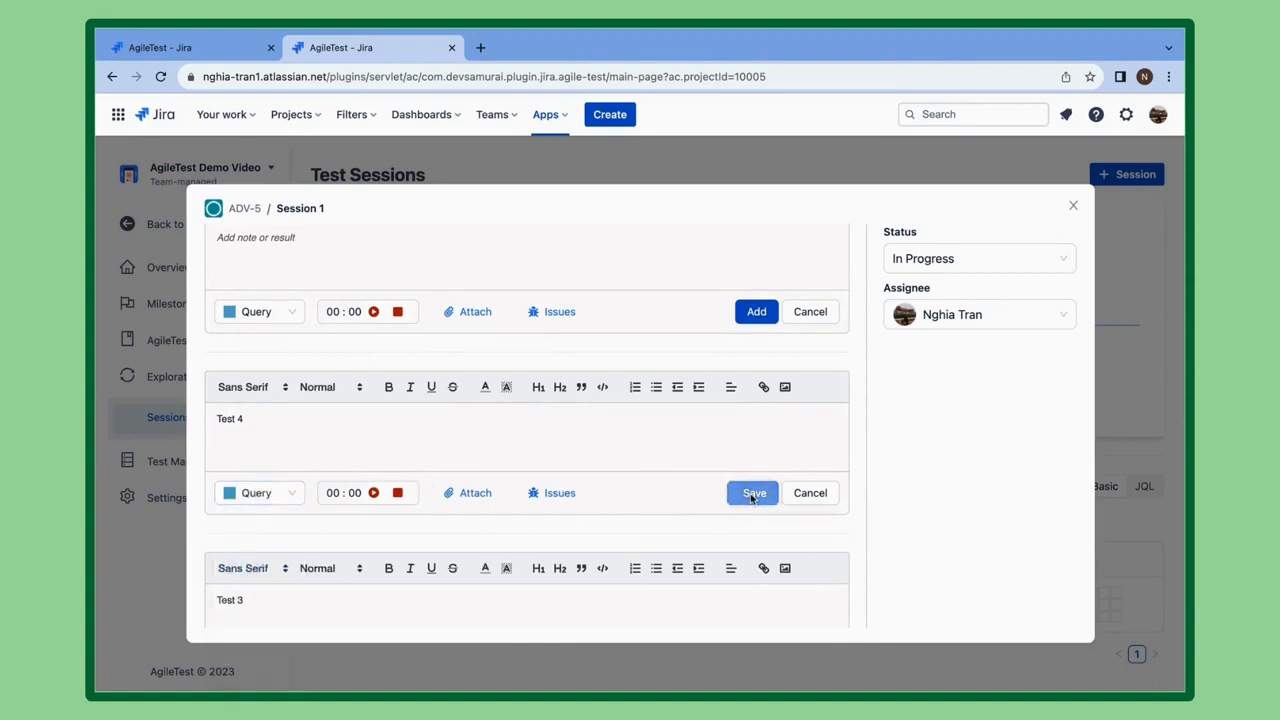
pyautogui.click(754, 494)
pyautogui.scroll(-3, 683, 545)
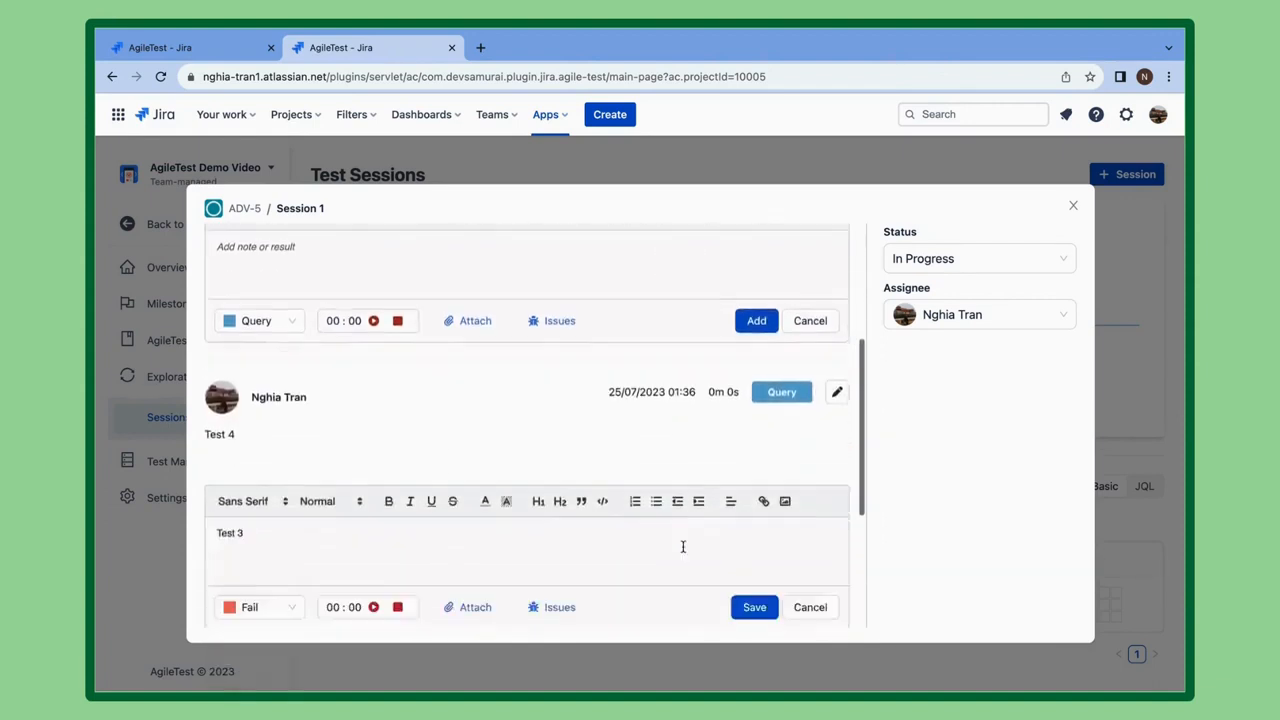
pyautogui.scroll(-5, 683, 545)
pyautogui.scroll(4, 683, 545)
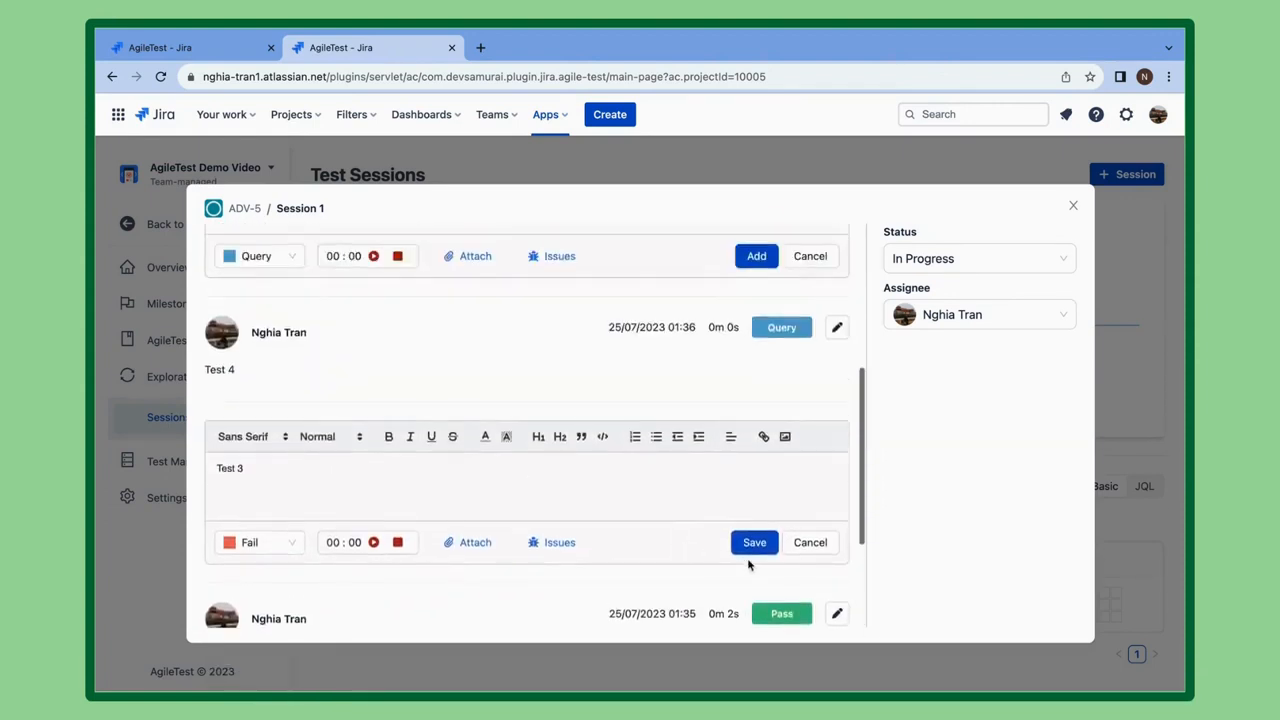
pyautogui.click(754, 542)
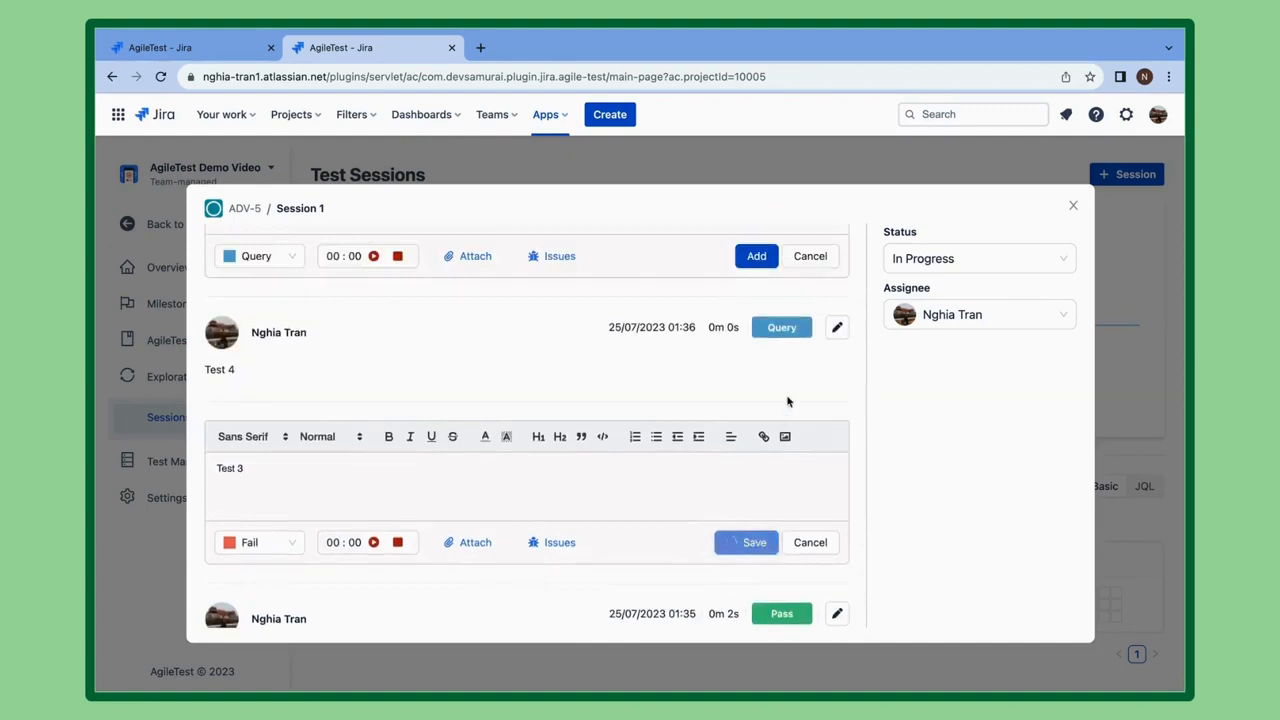
# Step: Change the Test 4 log entry's result to Retest and save it
pyautogui.click(837, 330)
pyautogui.click(285, 440)
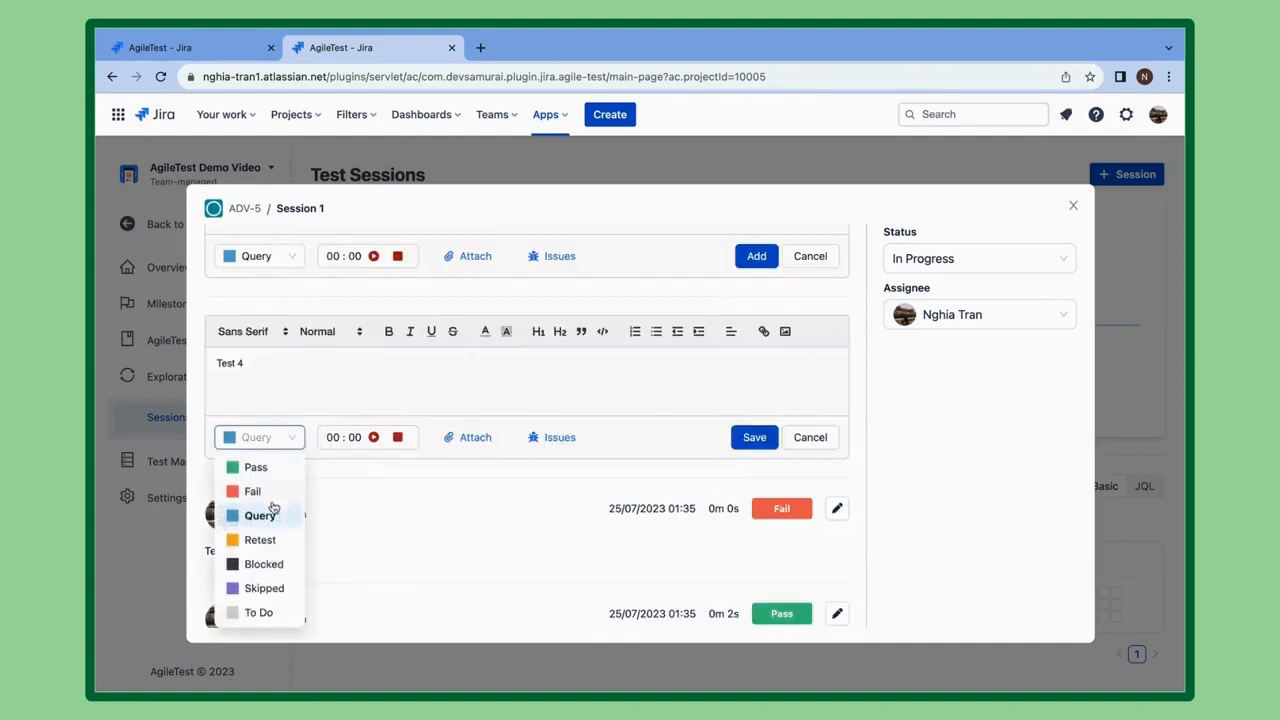
pyautogui.click(260, 540)
pyautogui.click(740, 437)
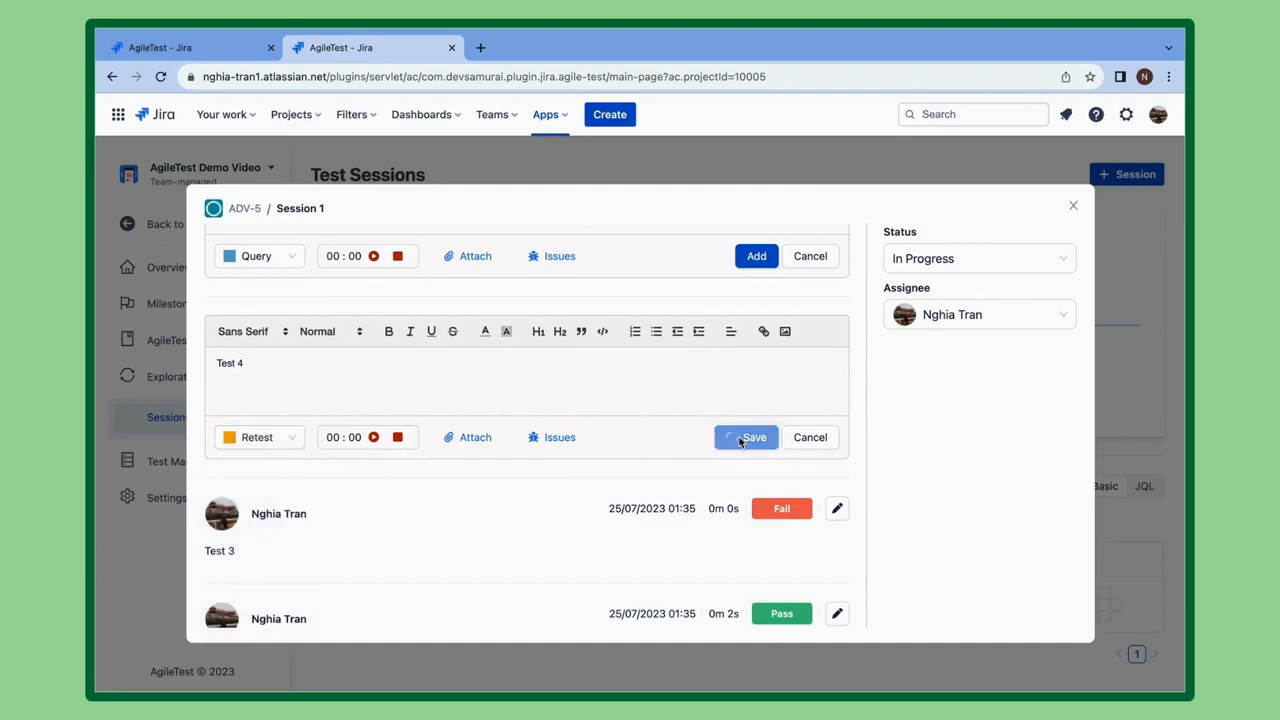
pyautogui.scroll(5, 738, 436)
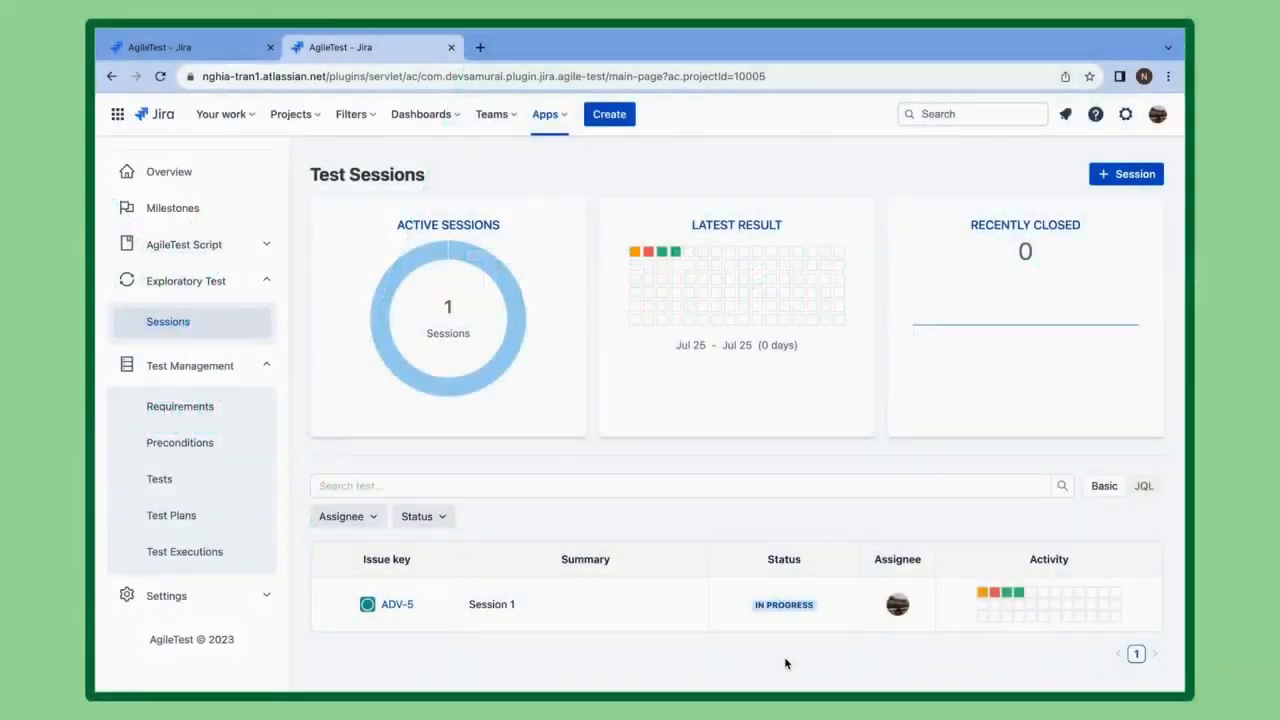
# Step: Open the Requirement Repository under Test Management and create three new folders
pyautogui.click(199, 421)
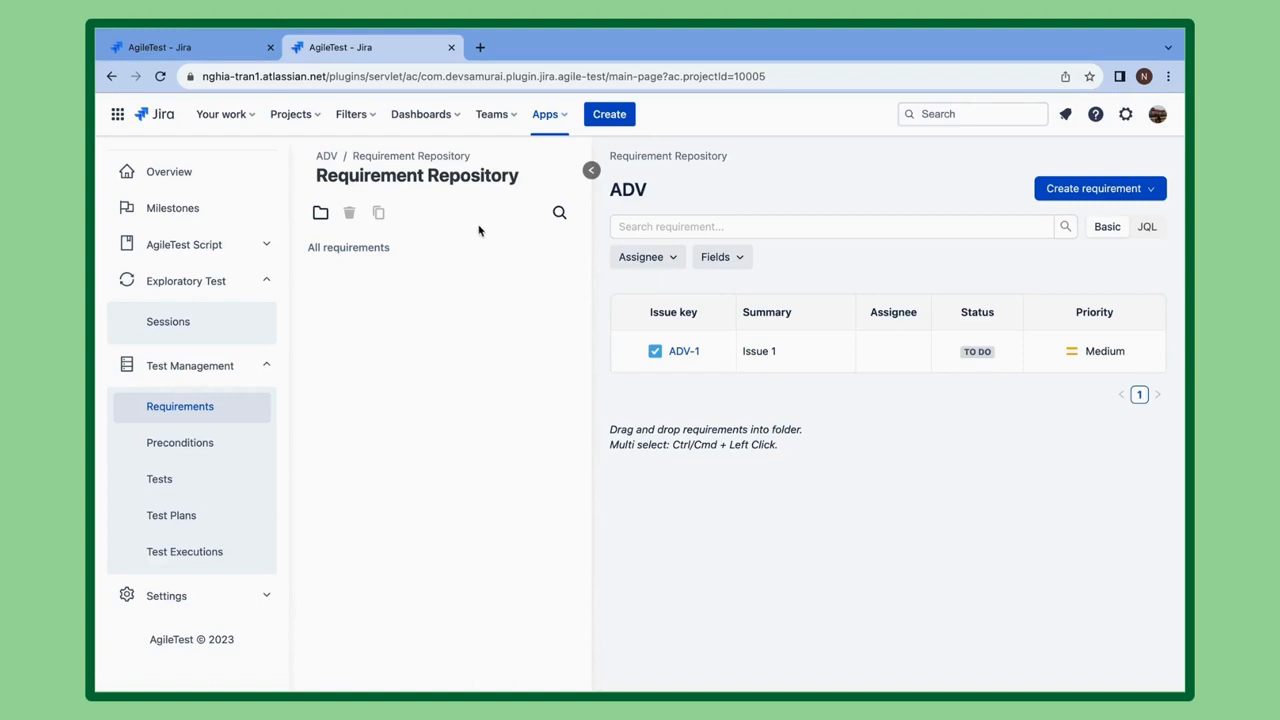
pyautogui.click(320, 213)
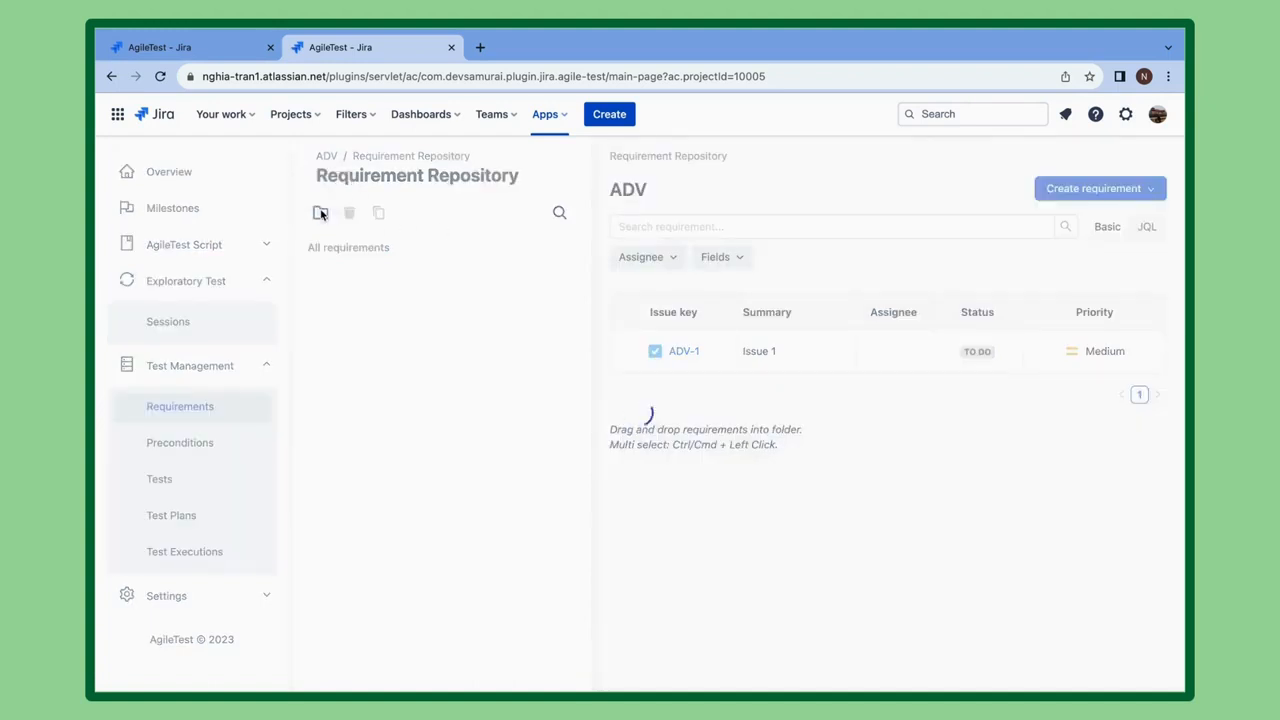
pyautogui.click(320, 213)
pyautogui.click(320, 213)
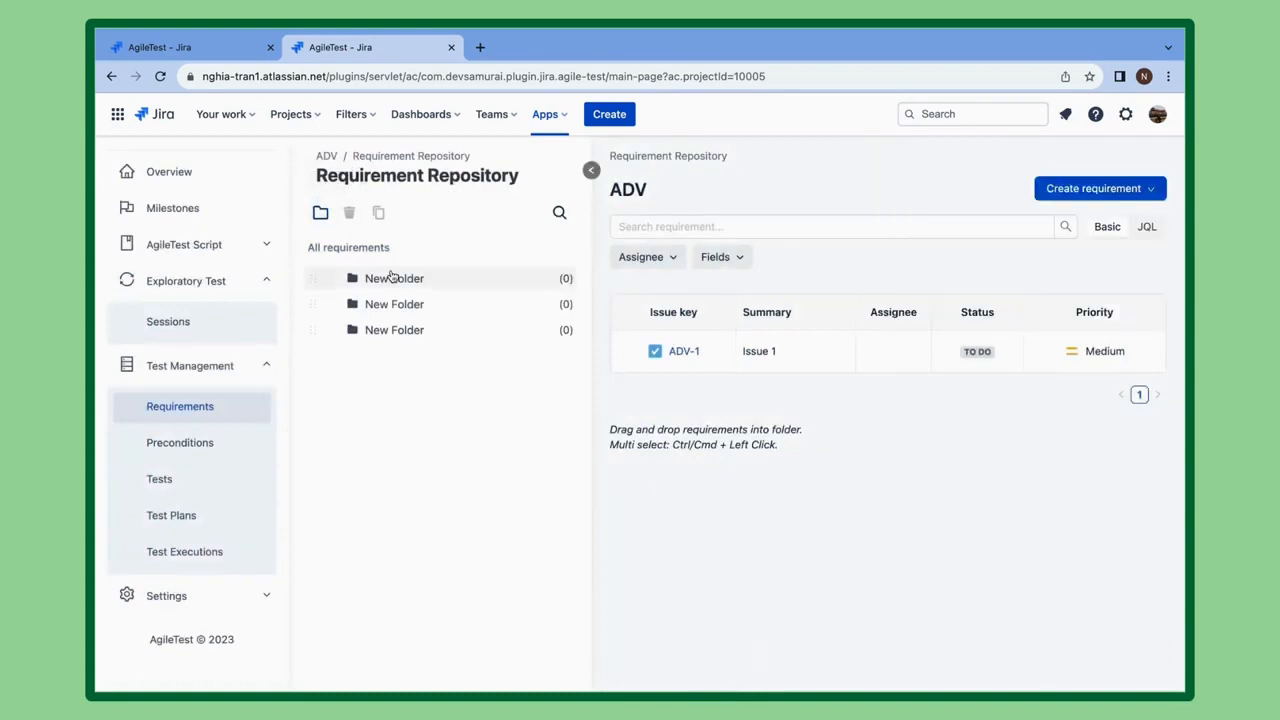
# Step: Delete two of the new folders from the Requirement Repository, keeping one
pyautogui.rightClick(390, 278)
pyautogui.click(357, 331)
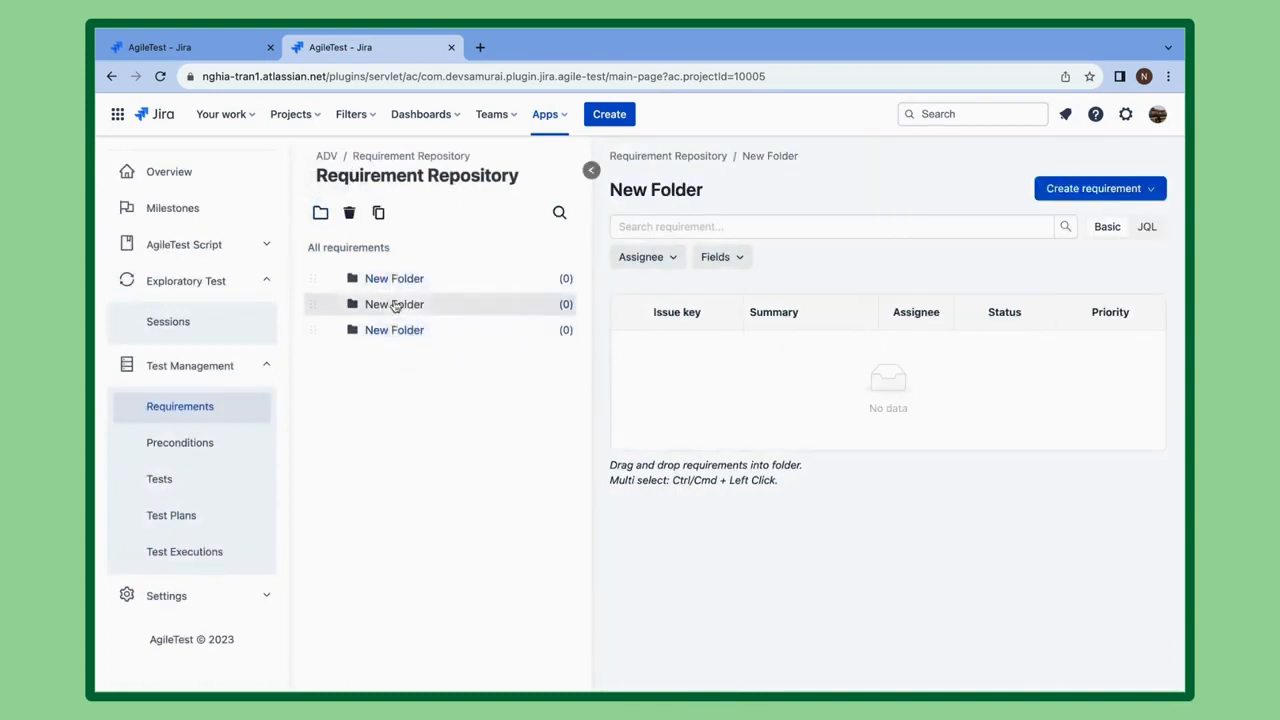
pyautogui.click(349, 212)
pyautogui.click(763, 428)
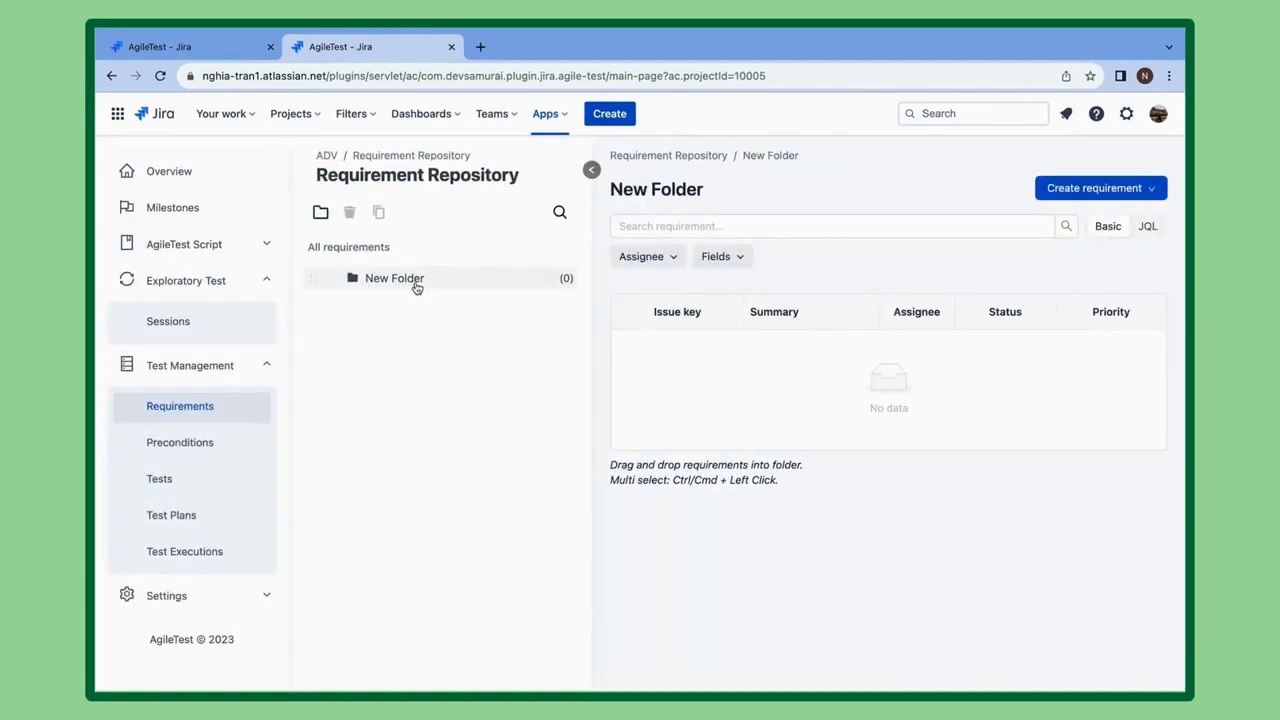
# Step: Rename the remaining requirement folder to Requirement 1
pyautogui.click(417, 283)
pyautogui.click(417, 278)
pyautogui.write('Requirement 1')
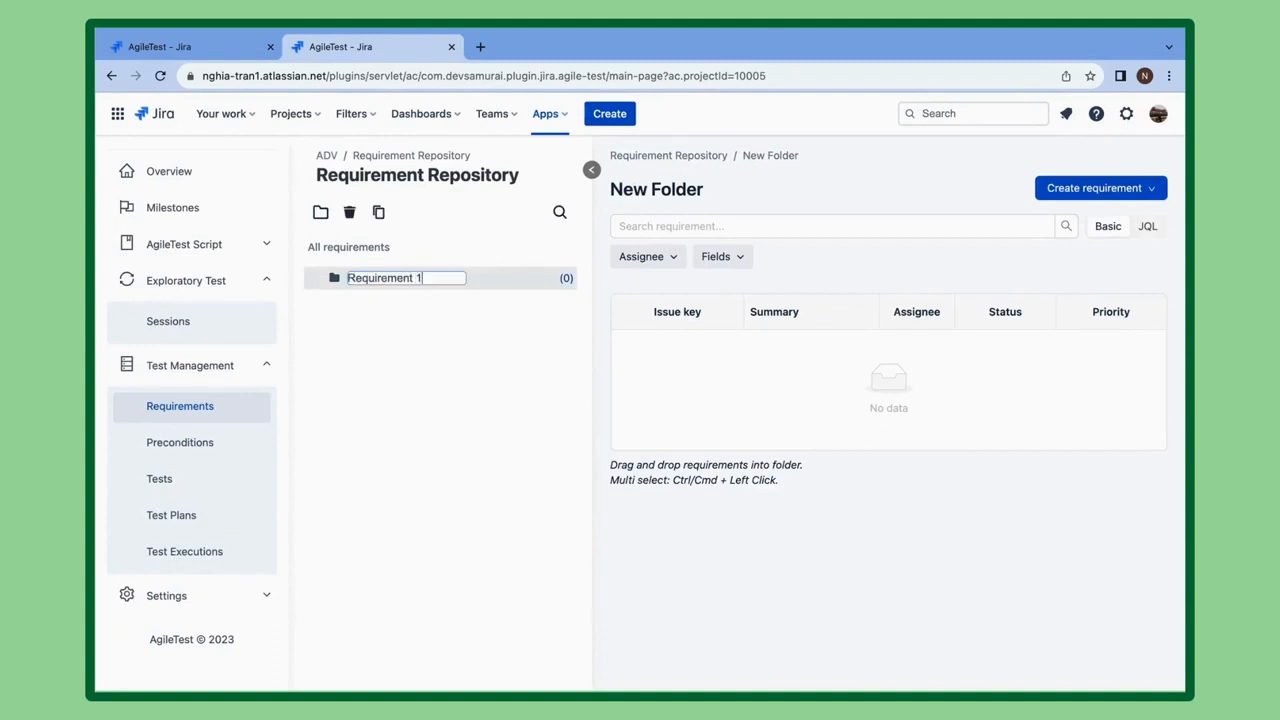
pyautogui.press('Return')
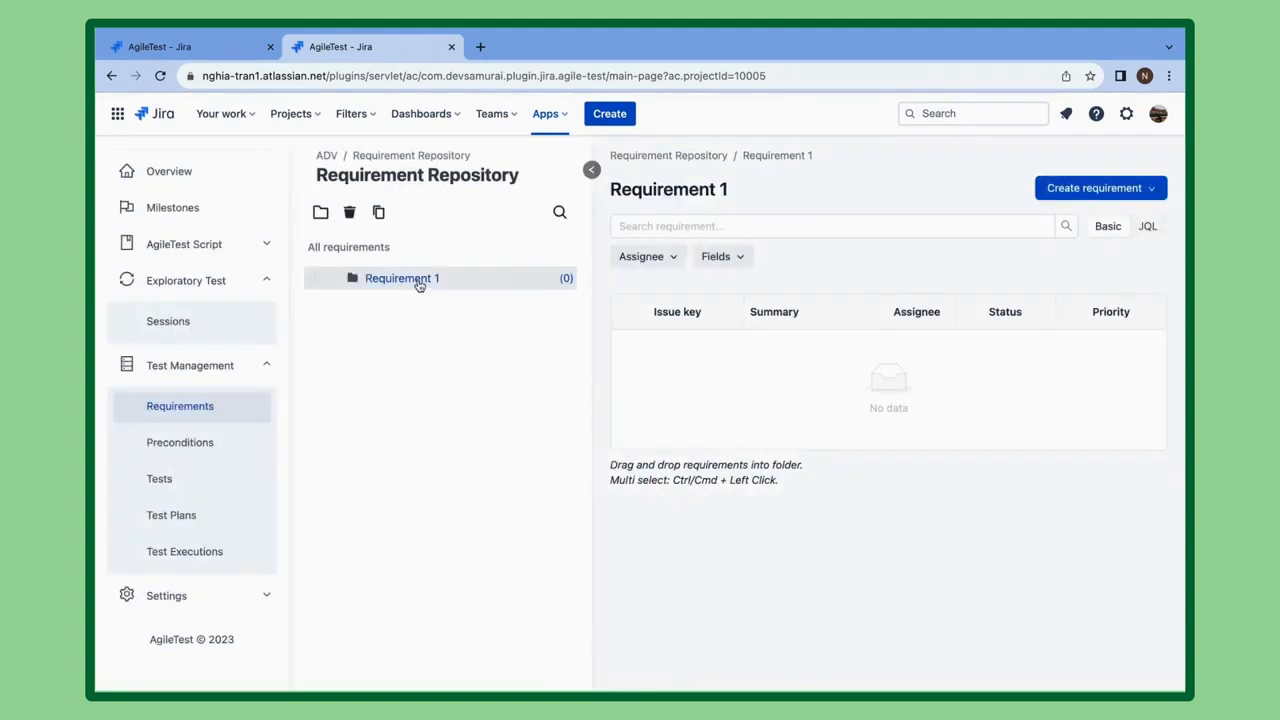
# Step: Create a subfolder named Requirement 1.1 inside the Requirement 1 folder
pyautogui.rightClick(419, 285)
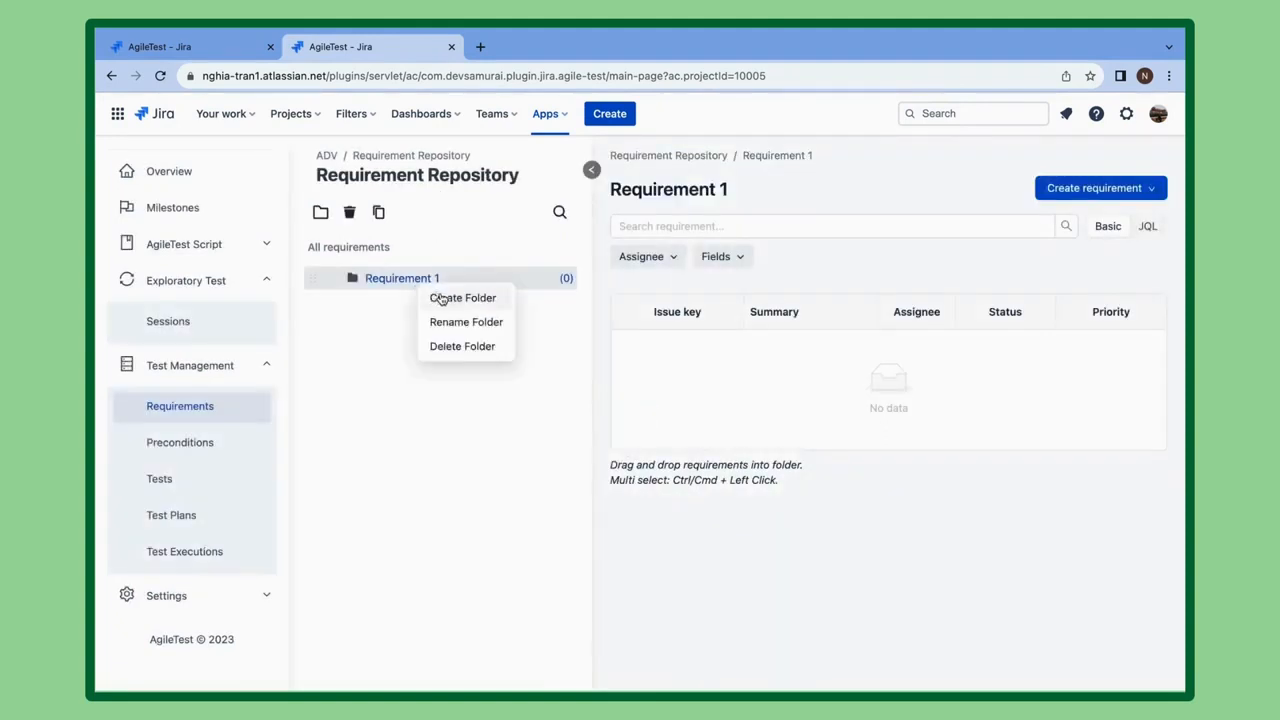
pyautogui.click(441, 299)
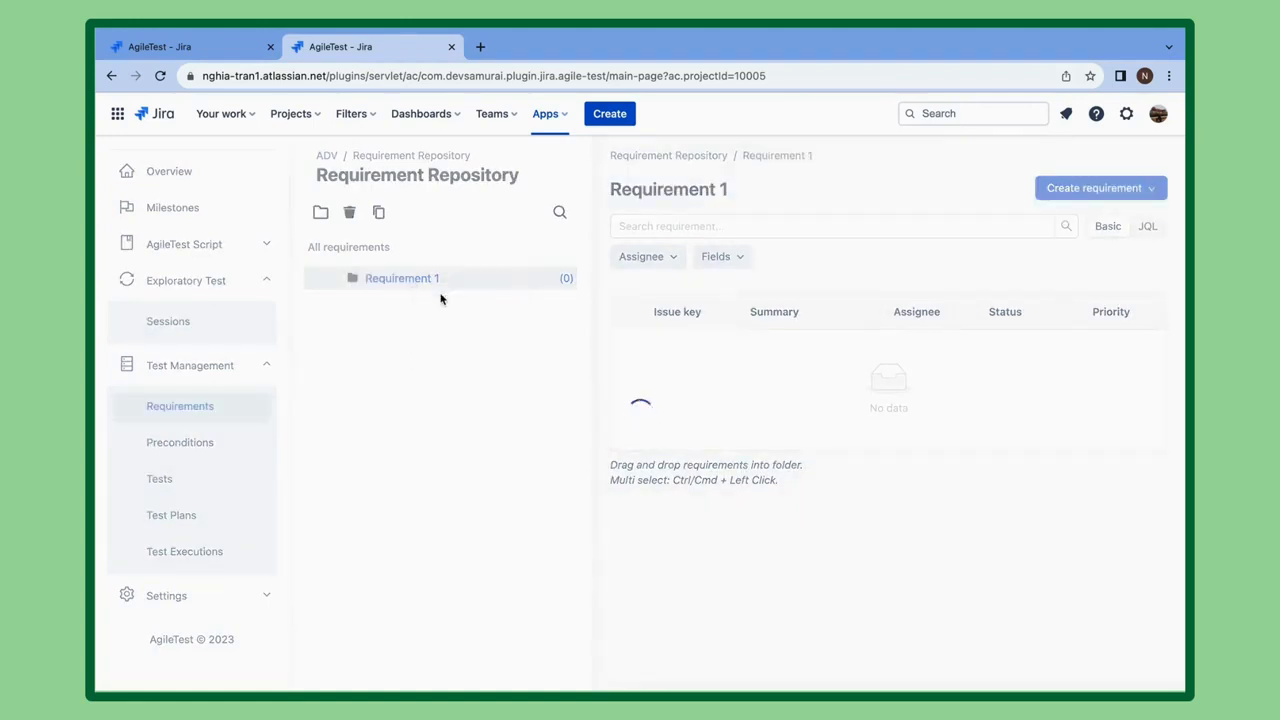
pyautogui.doubleClick(441, 308)
pyautogui.hotkey('ctrl', 'a')
pyautogui.write('Requirement 1.1')
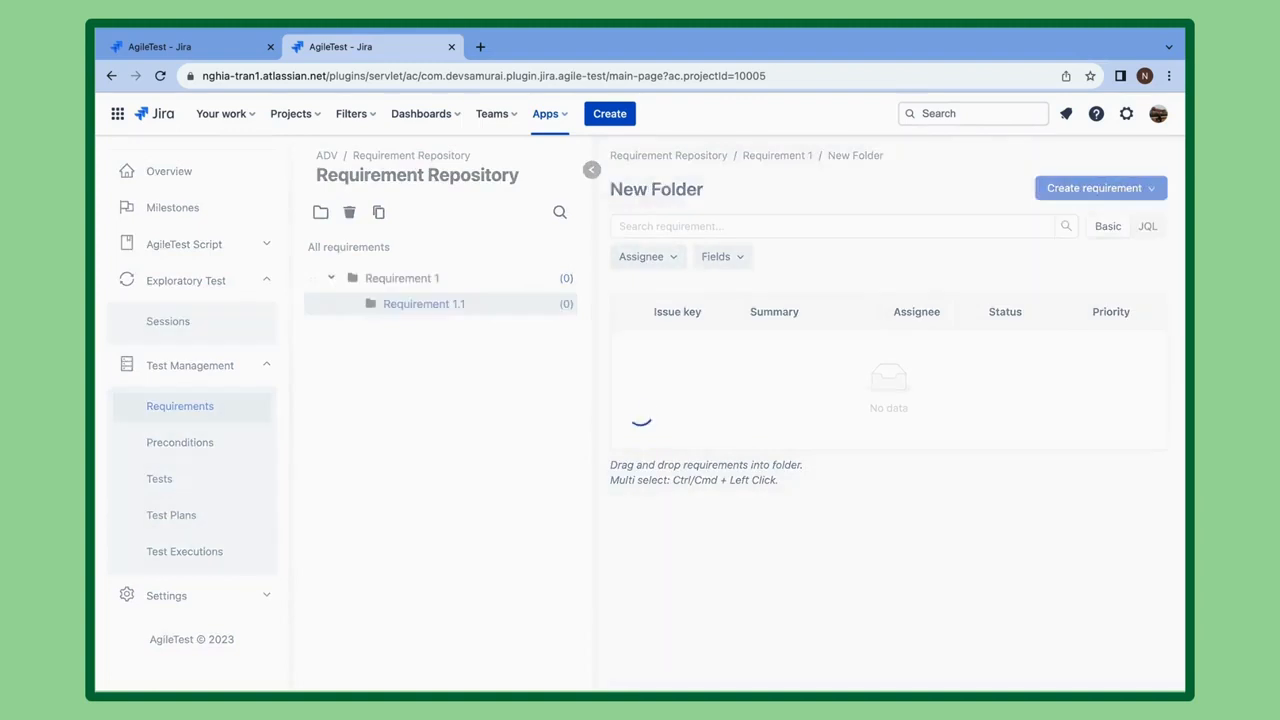
pyautogui.press('Return')
# Step: Create a subfolder named Requirement 1.1.1 inside the Requirement 1.1 folder
pyautogui.rightClick(429, 313)
pyautogui.click(440, 324)
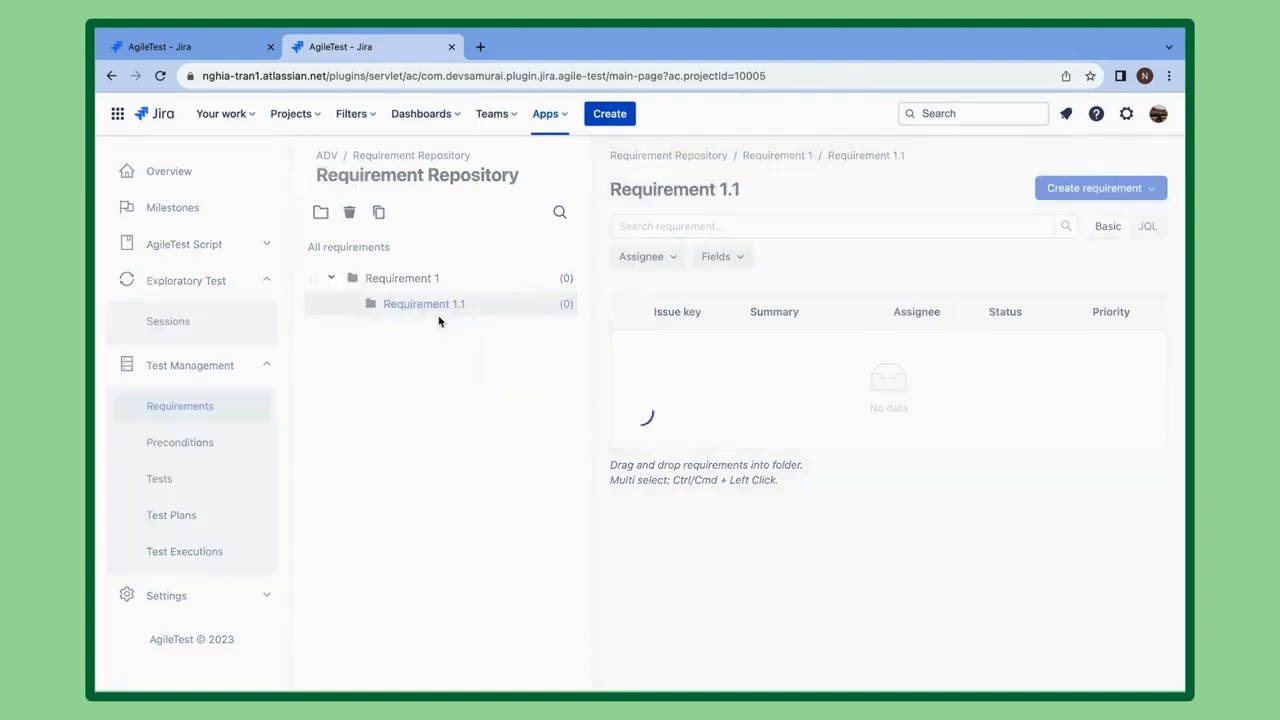
pyautogui.doubleClick(464, 336)
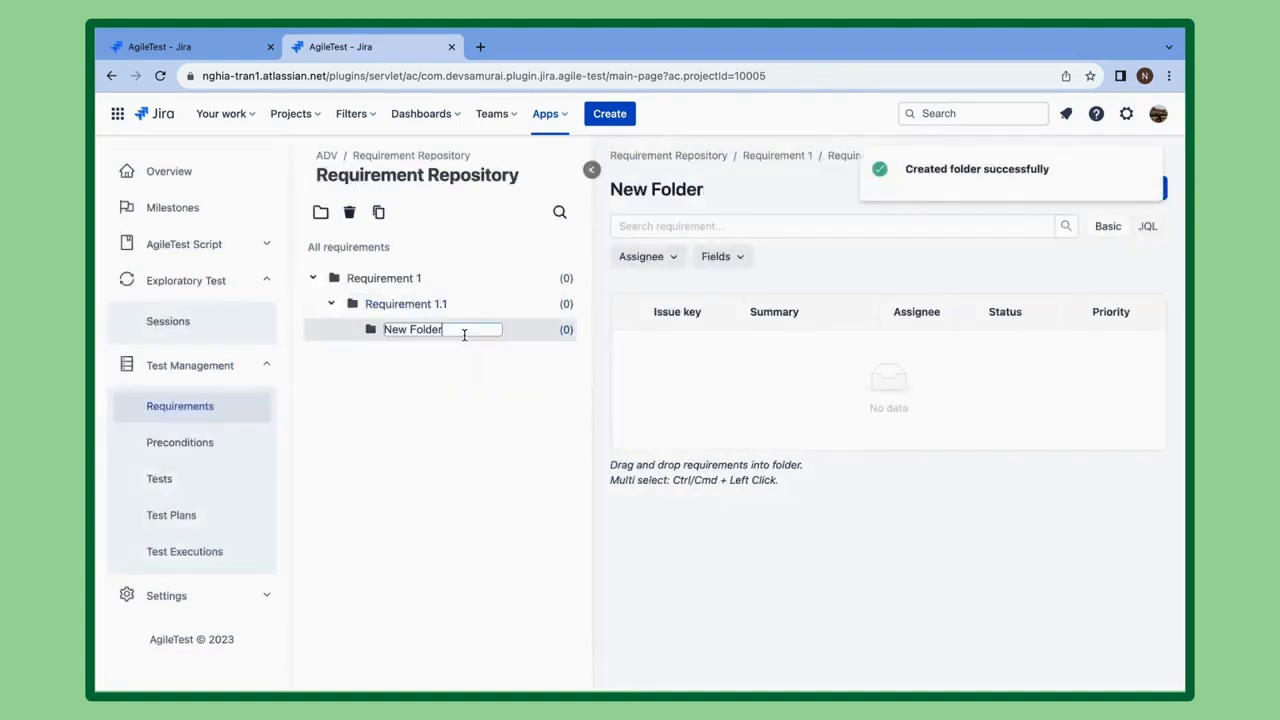
pyautogui.press('super+a')
pyautogui.press('BackSpace')
pyautogui.press('BackSpace')
pyautogui.write('t ')
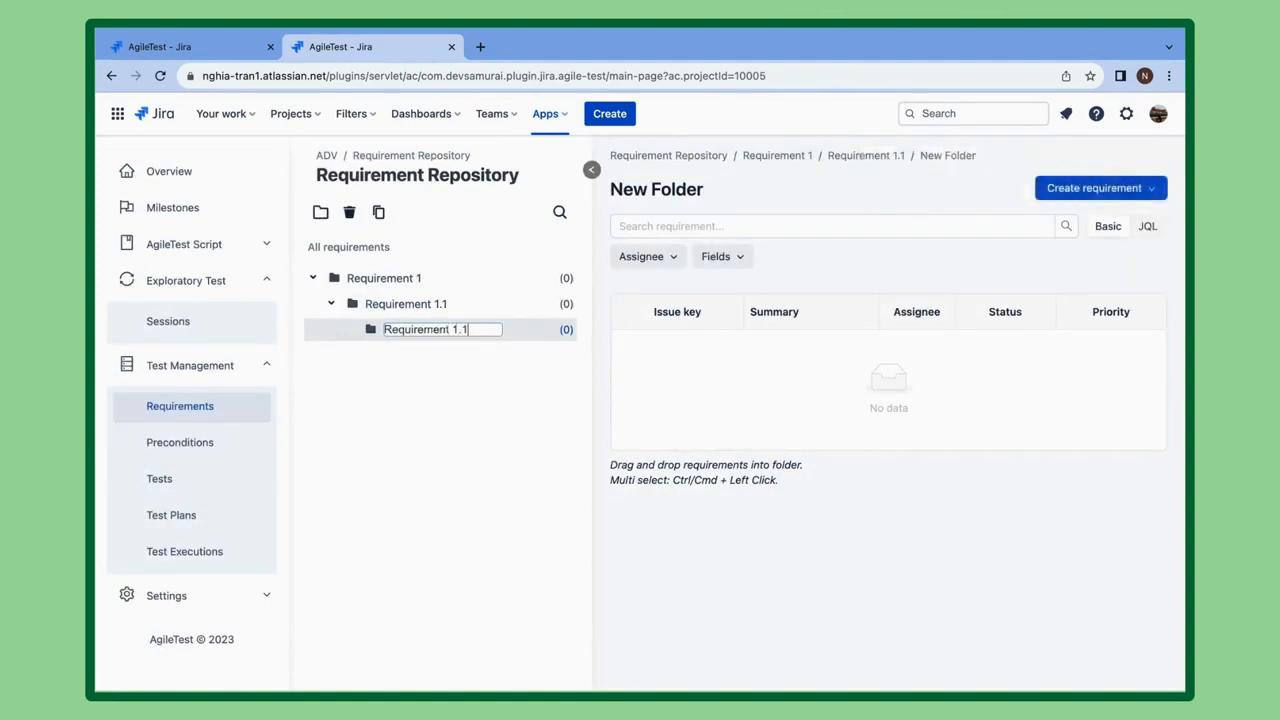
pyautogui.write('1.1.1')
pyautogui.press('Return')
# Step: Delete the Requirement 1.1.1 folder from the repository
pyautogui.rightClick(463, 337)
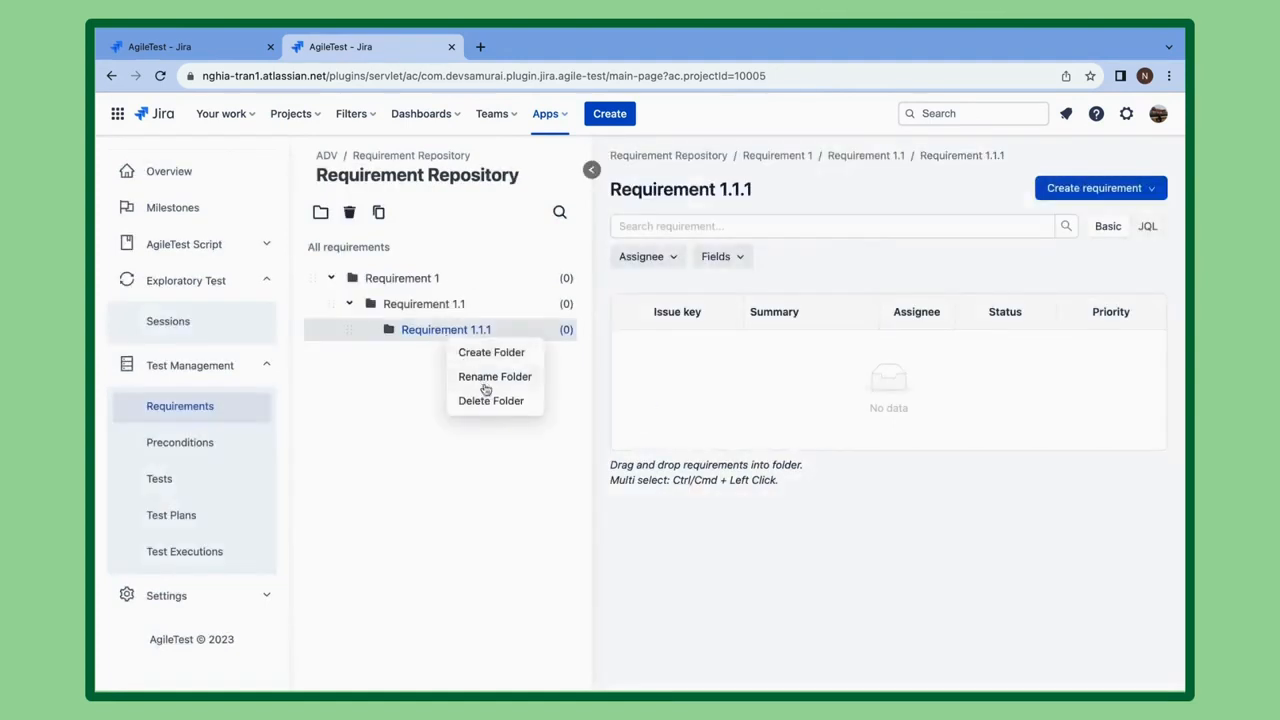
pyautogui.click(491, 401)
pyautogui.click(757, 429)
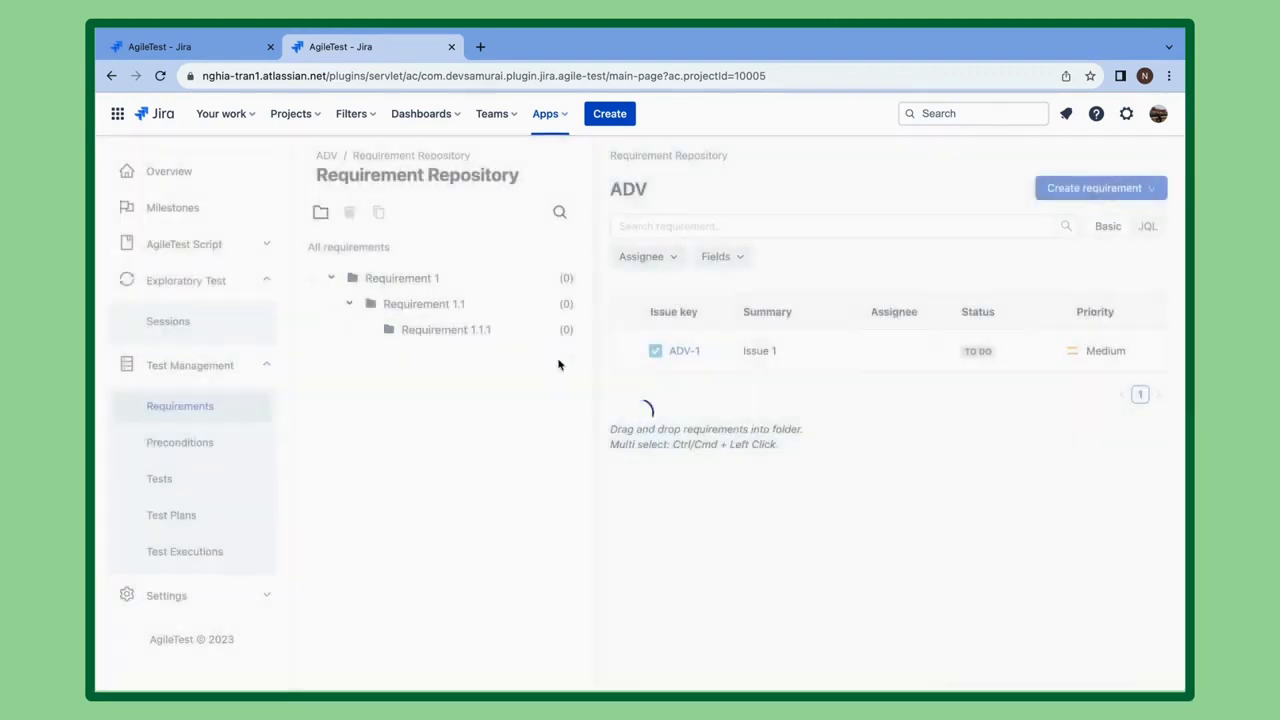
# Step: Duplicate the Requirement 1 folder and expand the original to show its subfolder
pyautogui.click(389, 282)
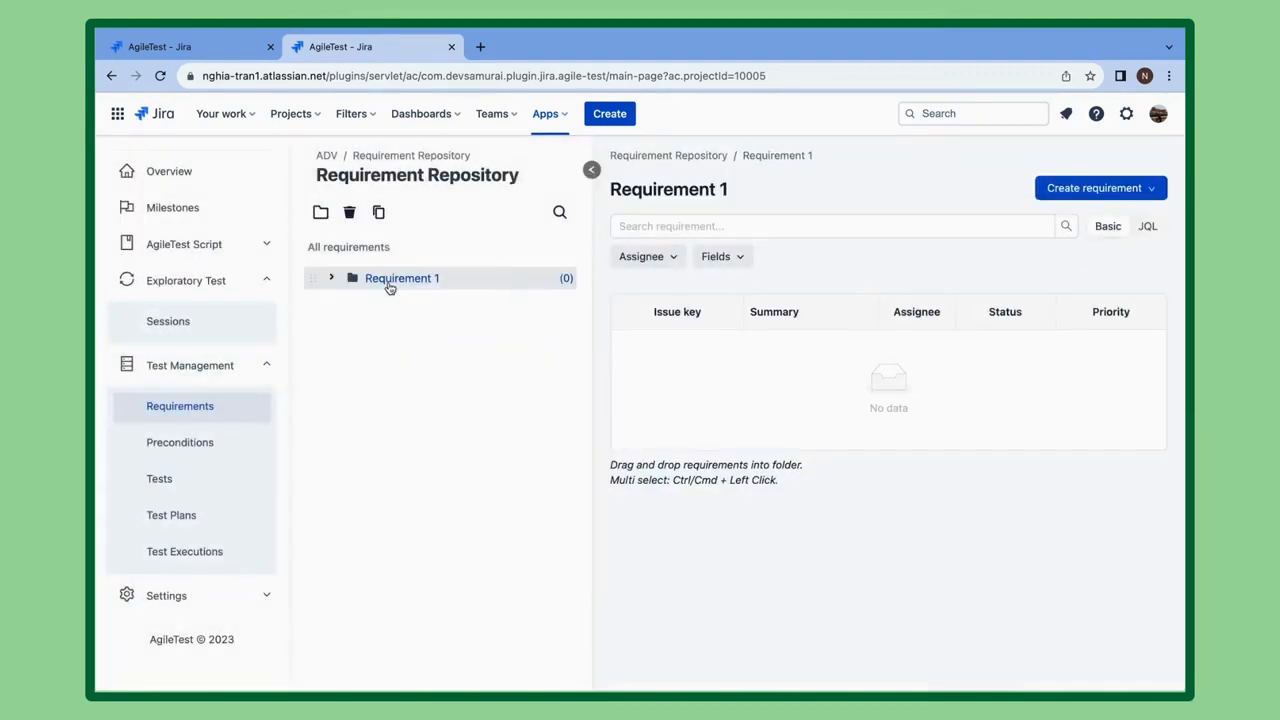
pyautogui.click(378, 213)
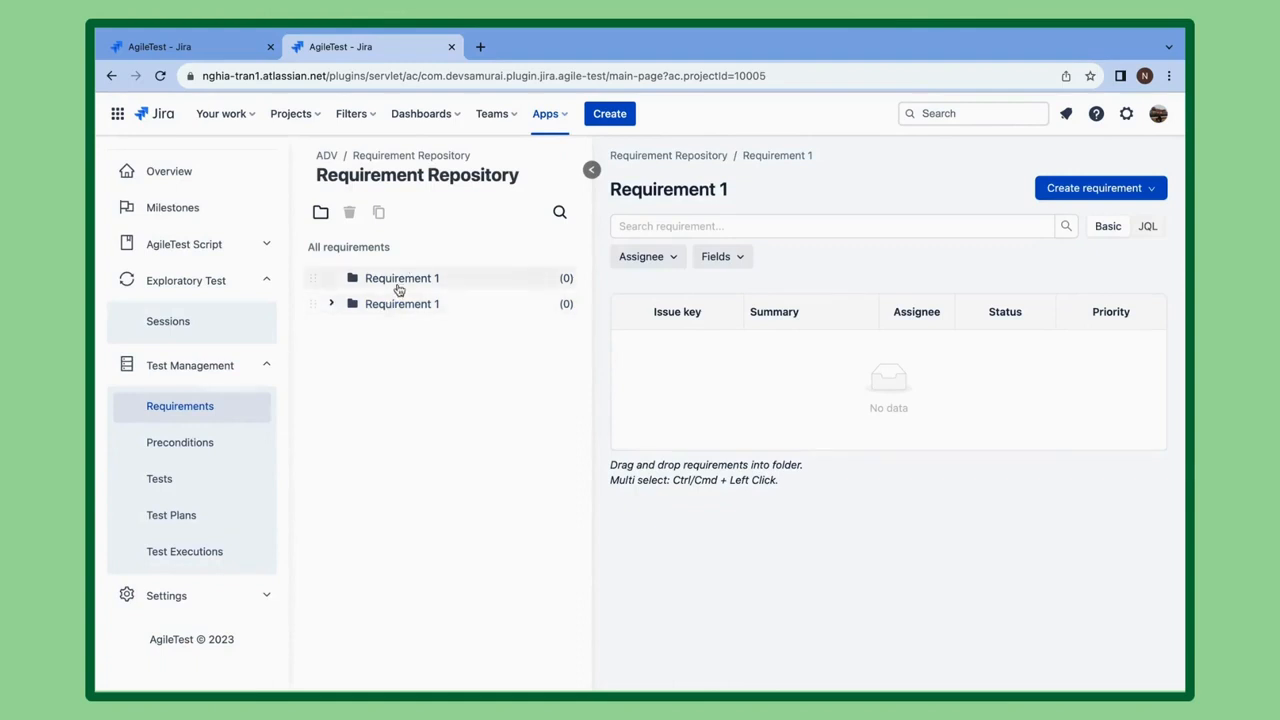
pyautogui.click(399, 287)
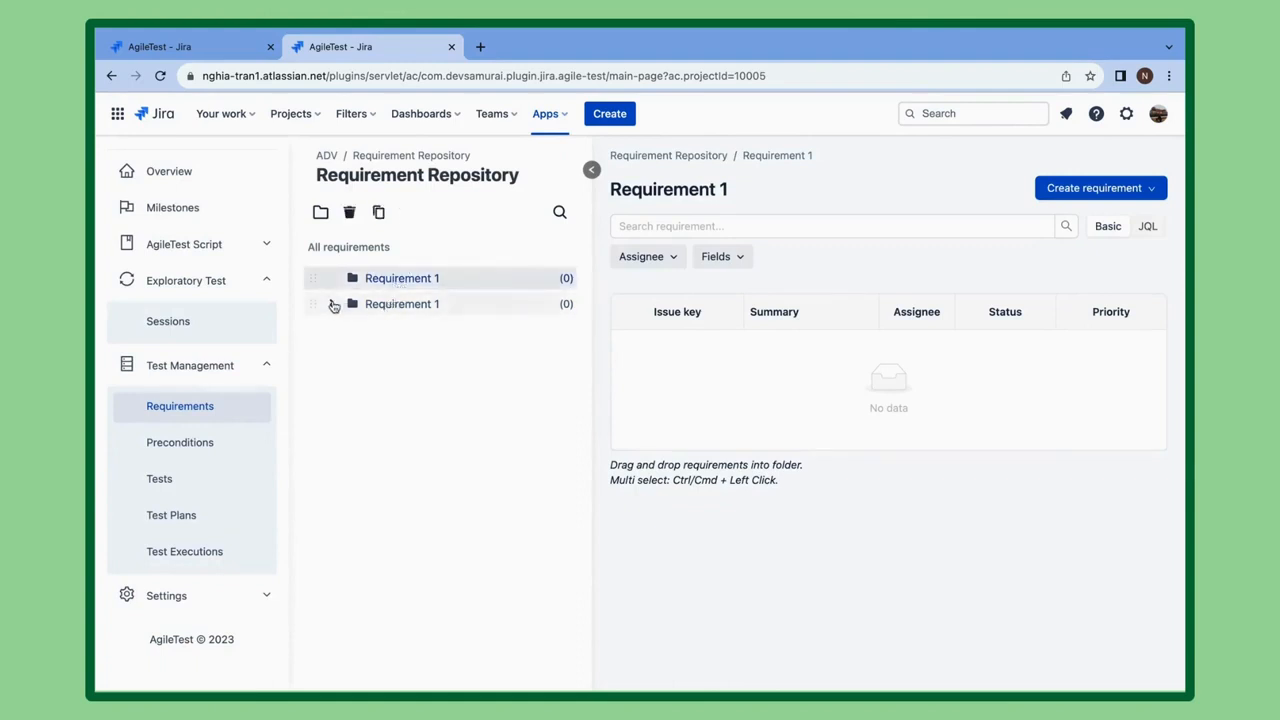
pyautogui.click(331, 303)
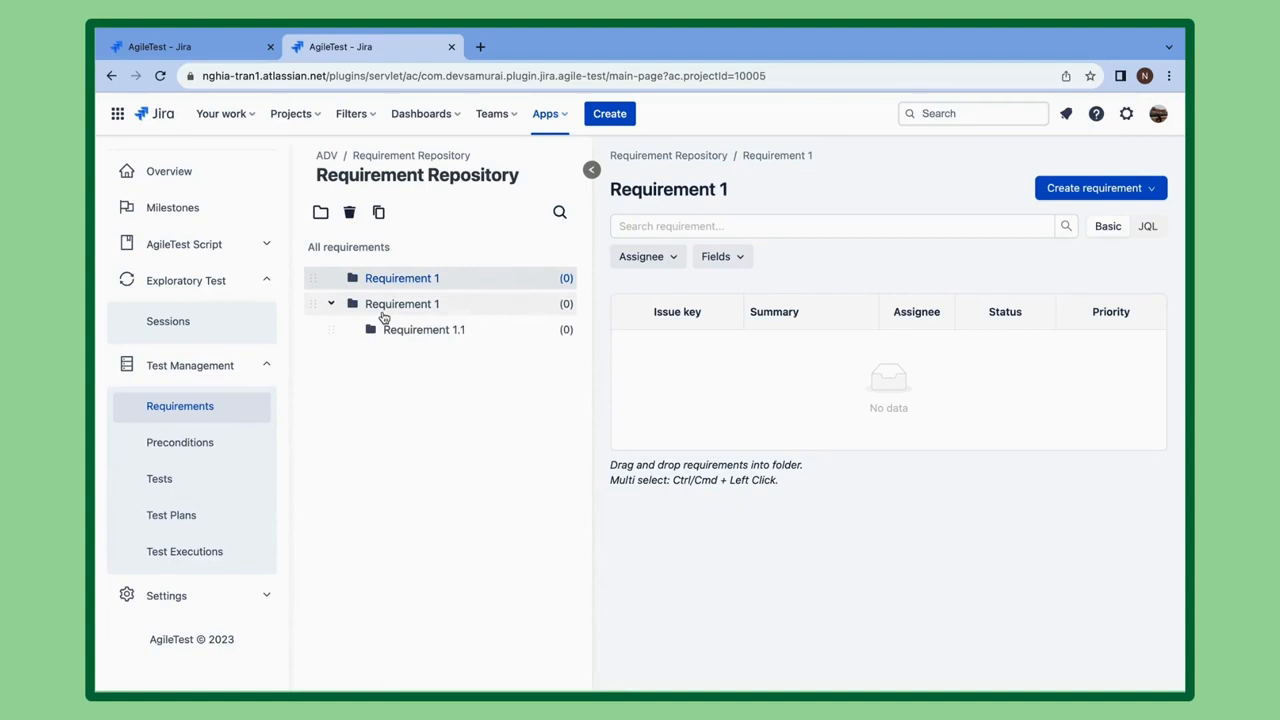
# Step: Rename the duplicated Requirement 1 folder to Requirement 2
pyautogui.doubleClick(420, 278)
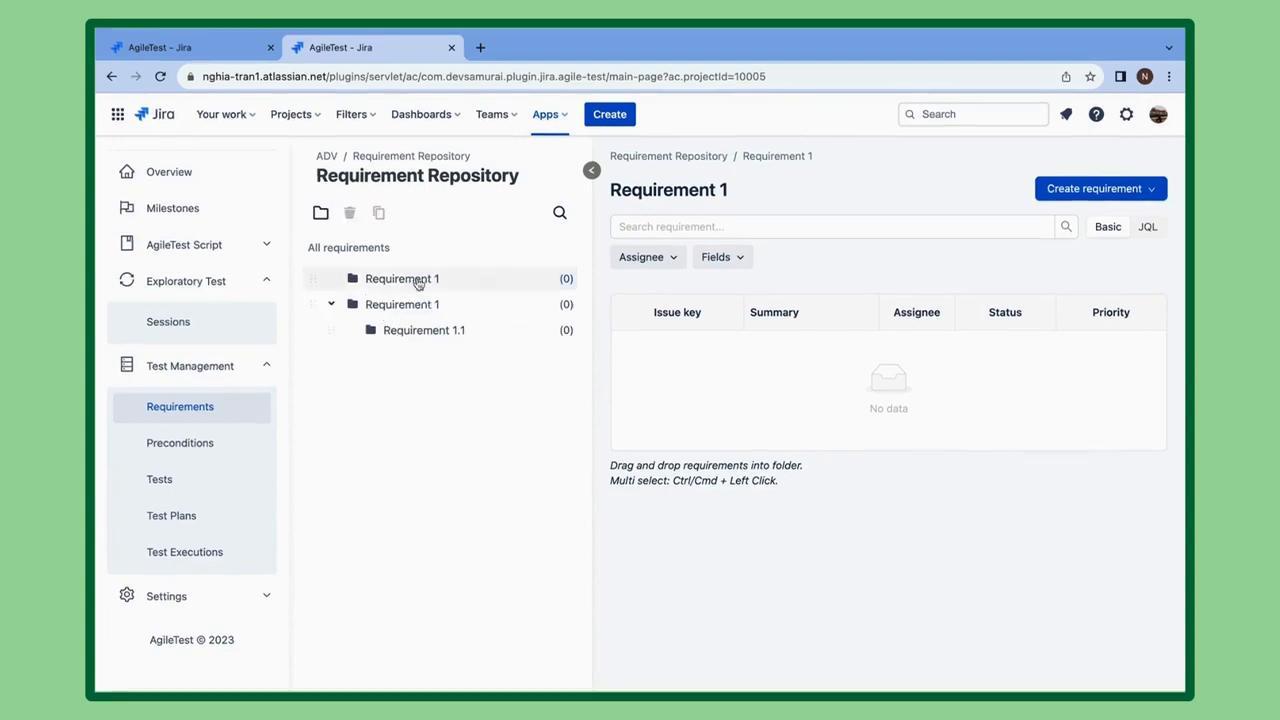
pyautogui.write('Re')
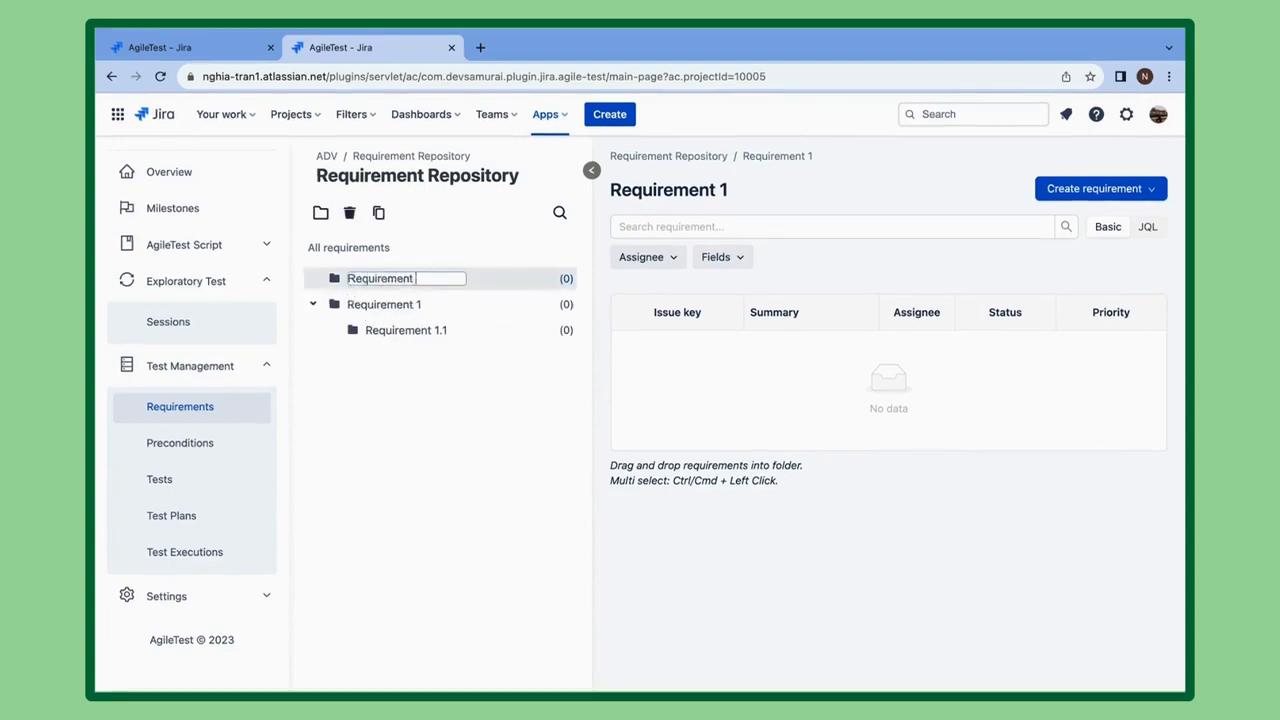
pyautogui.write('quirement')
pyautogui.press('BackSpace')
pyautogui.press('BackSpace')
pyautogui.press('BackSpace')
pyautogui.press('BackSpace')
pyautogui.press('BackSpace')
pyautogui.press('BackSpace')
pyautogui.press('BackSpace')
pyautogui.press('BackSpace')
pyautogui.press('BackSpace')
pyautogui.press('BackSpace')
pyautogui.write('equirement 2')
pyautogui.press('Return')
# Step: Move the Requirement 1.1 folder out of Requirement 1 to the top level, above Requirement 2
pyautogui.moveTo(333, 337); pyautogui.dragTo(329, 251)
pyautogui.moveTo(333, 338); pyautogui.dragTo(316, 277)
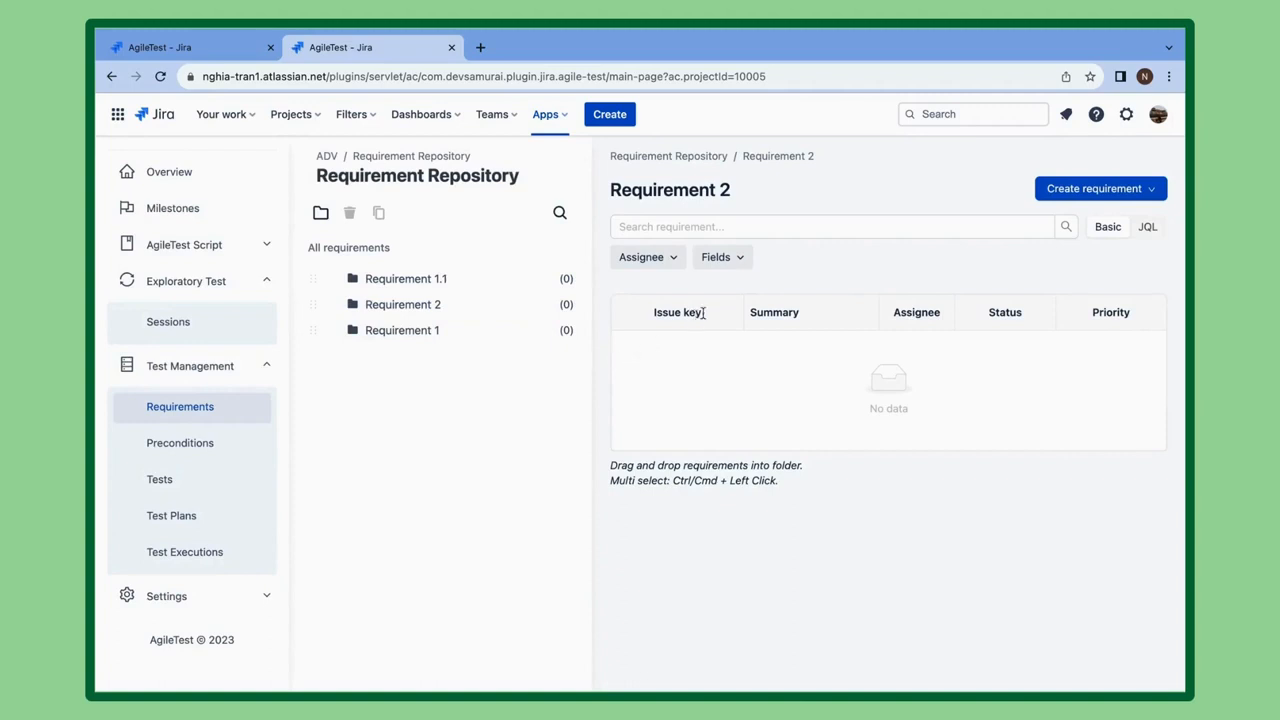
# Step: Add Epic to the requirement issue types in the Requirements & Defects settings and check the types offered for a new requirement
pyautogui.click(1096, 198)
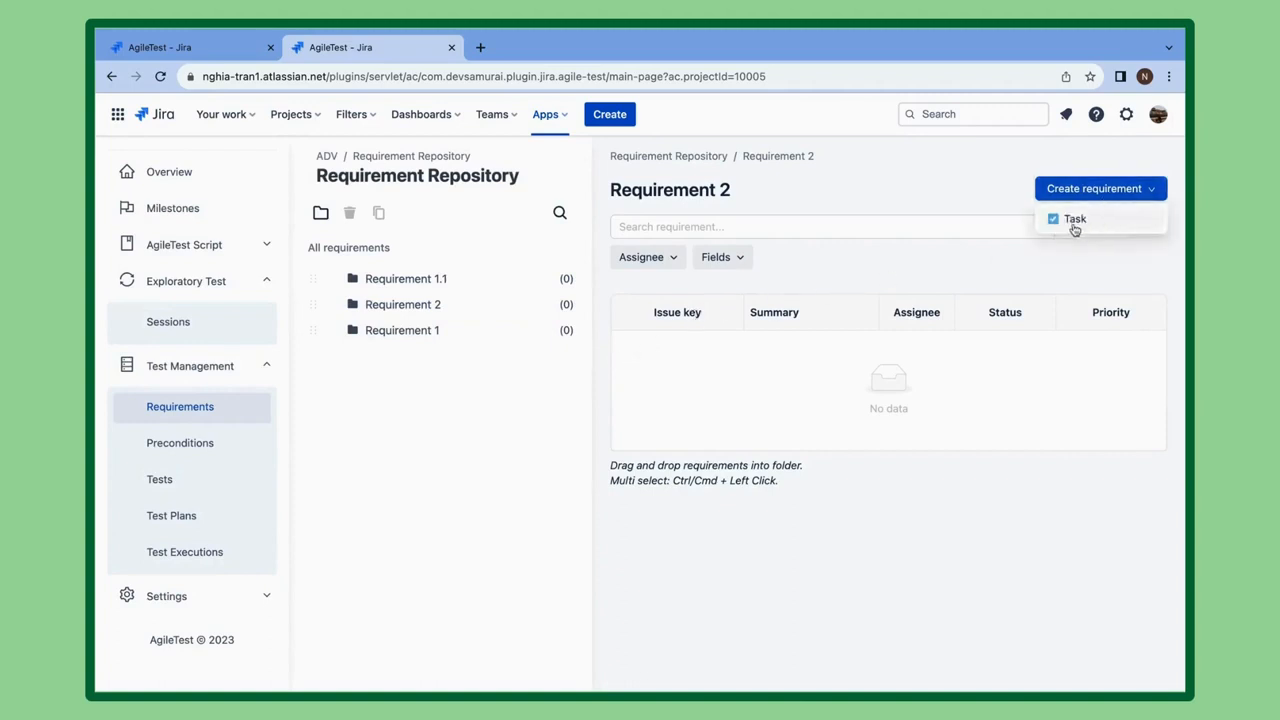
pyautogui.click(225, 604)
pyautogui.scroll(-1, 212, 628)
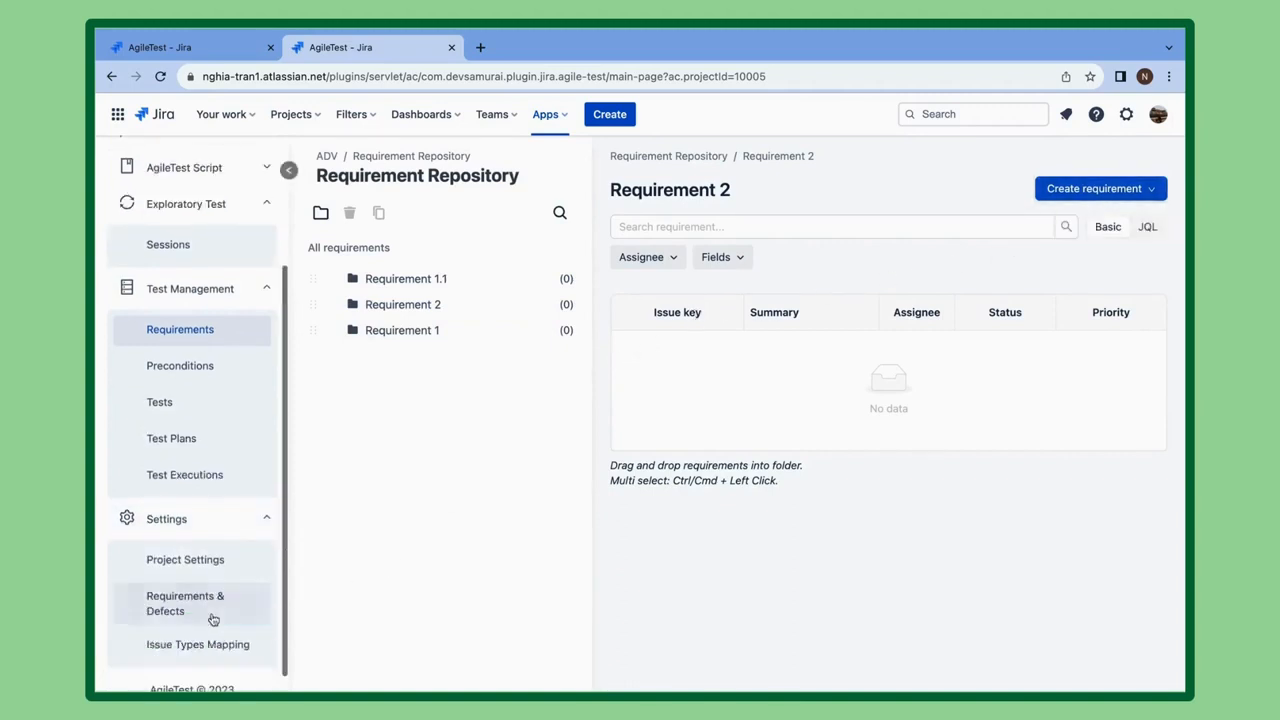
pyautogui.click(204, 612)
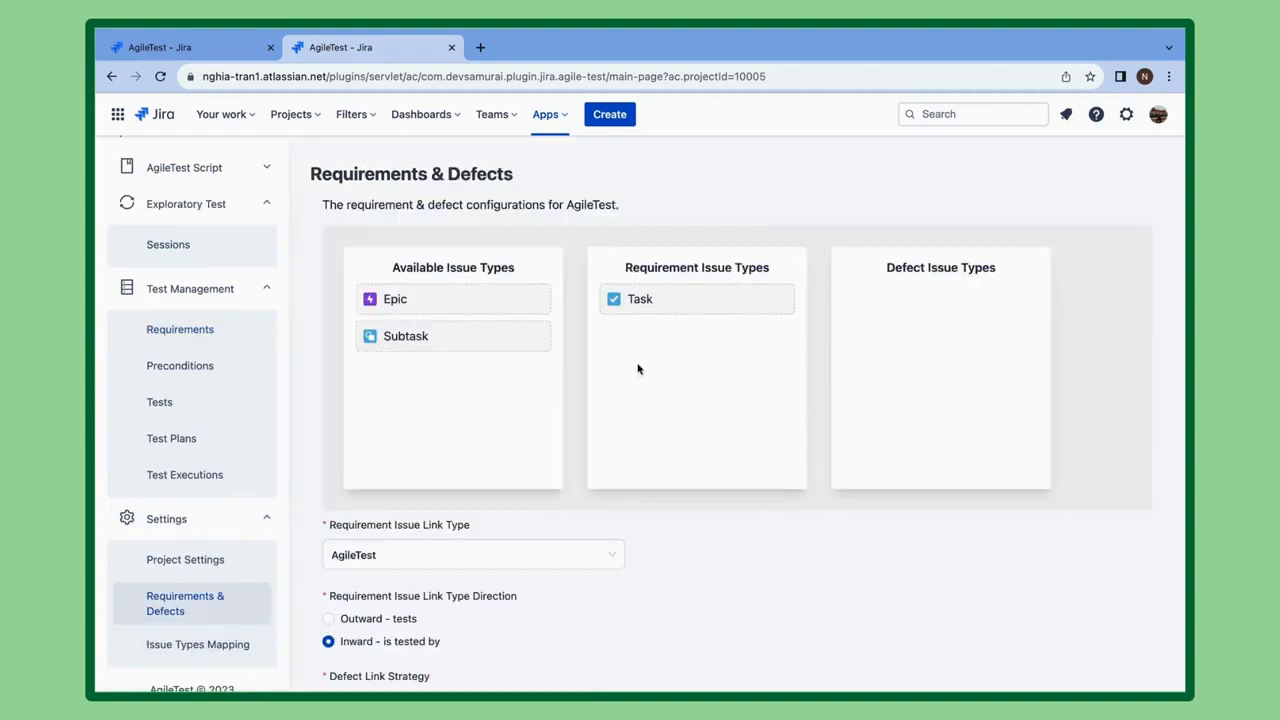
pyautogui.moveTo(501, 303); pyautogui.dragTo(712, 302)
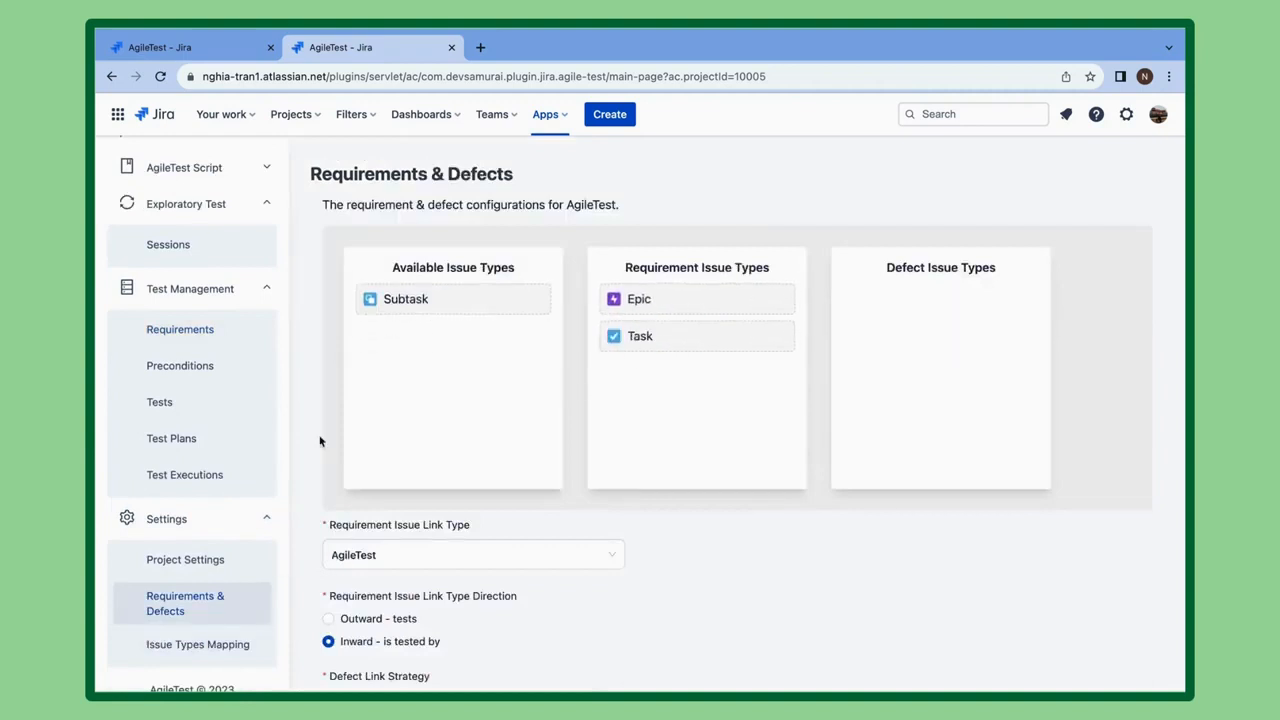
pyautogui.click(203, 338)
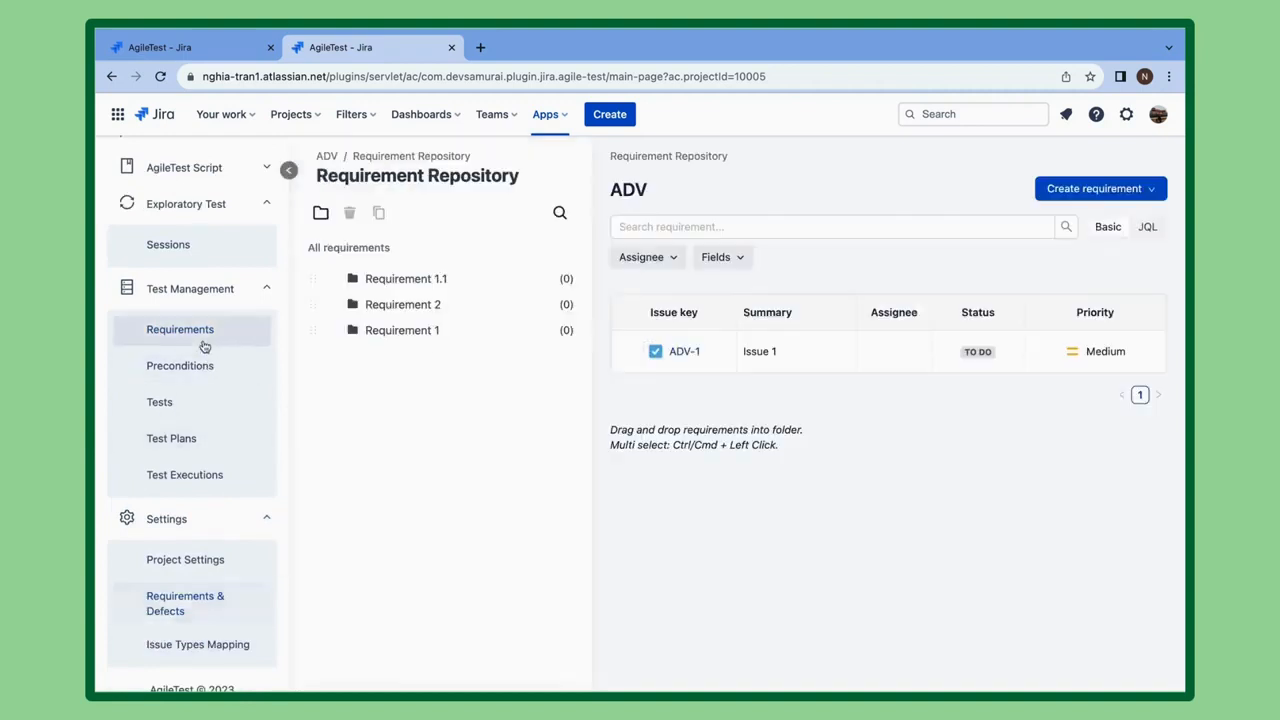
pyautogui.click(1108, 190)
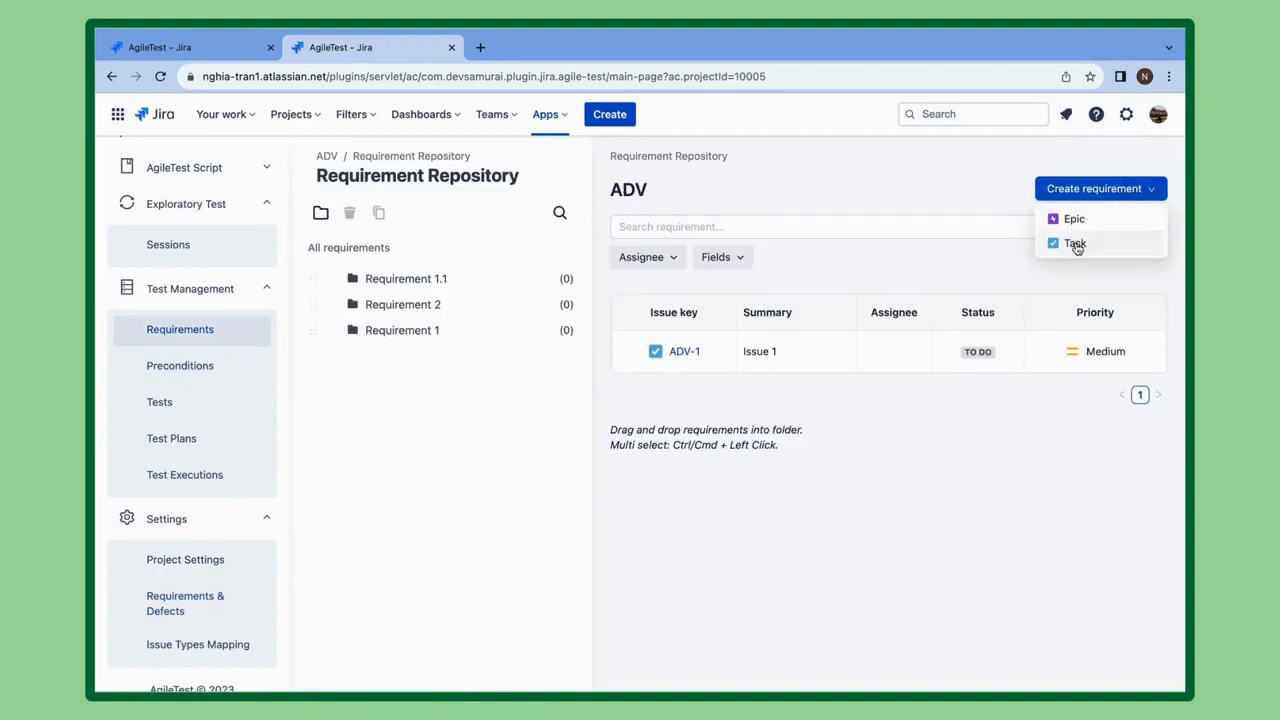
# Step: Move Epic back to the available issue types in the Requirements & Defects settings
pyautogui.click(180, 600)
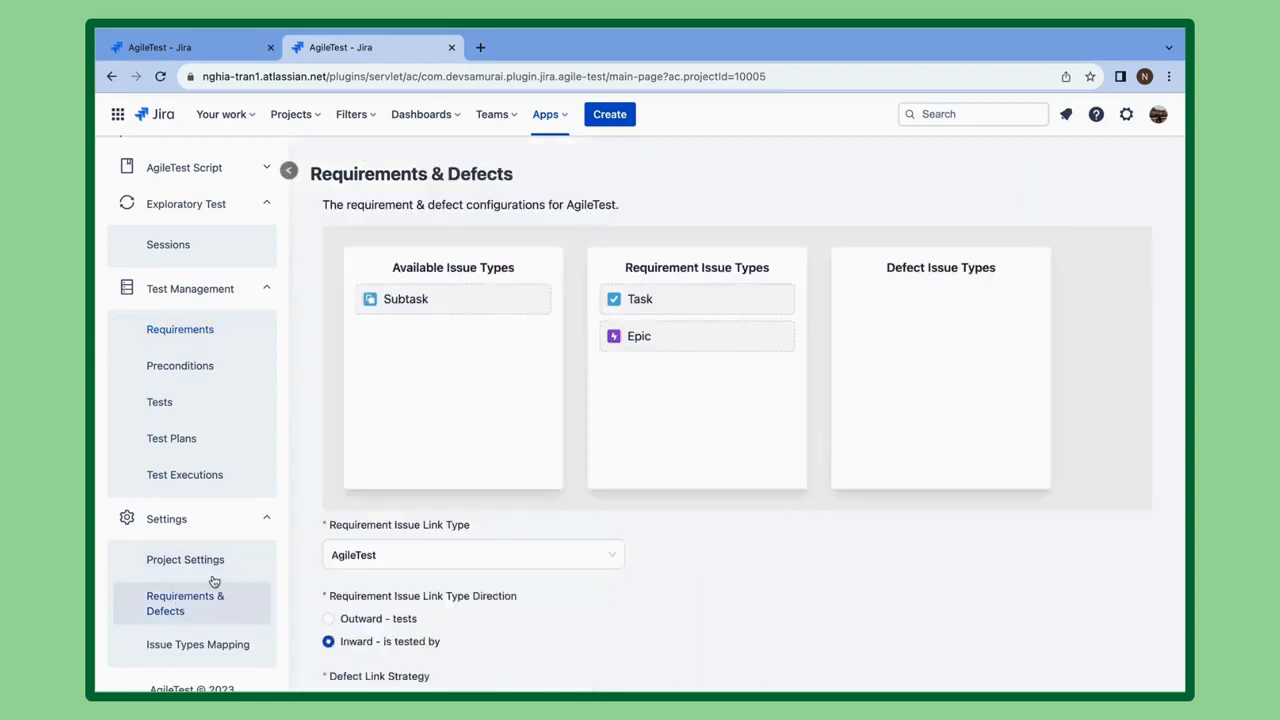
pyautogui.moveTo(664, 341); pyautogui.dragTo(440, 345)
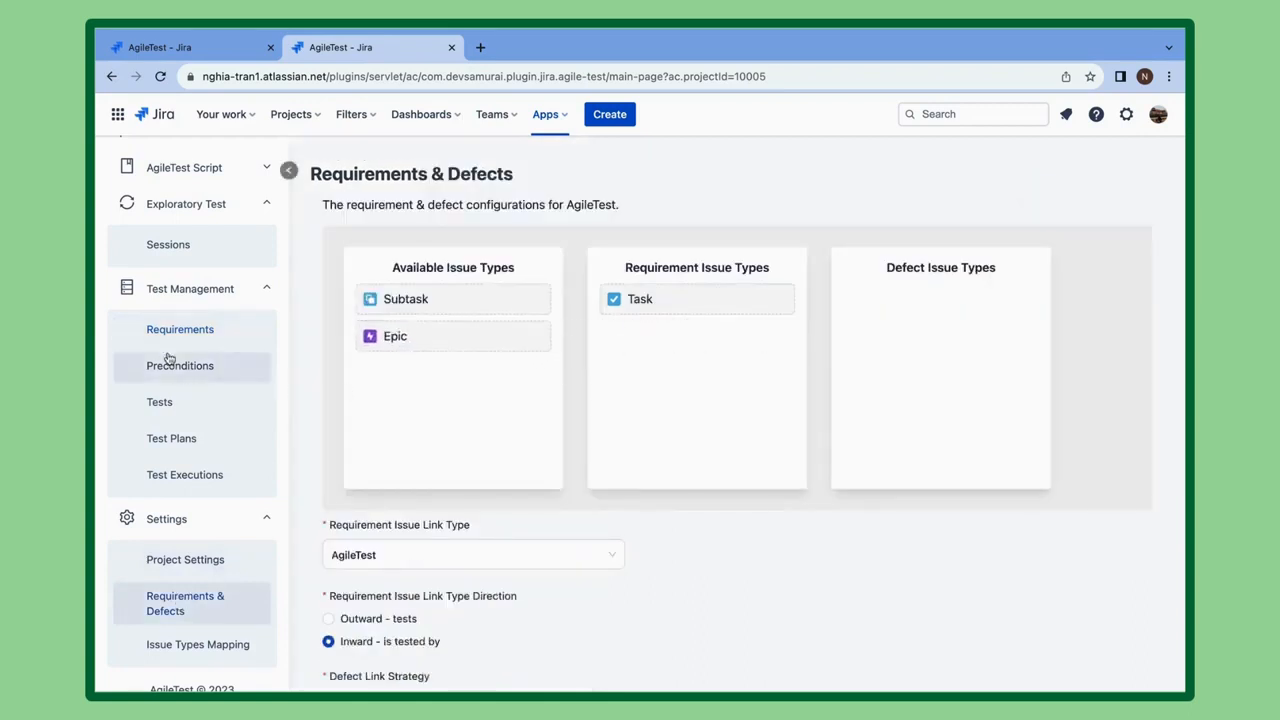
# Step: Start a new Task requirement with the summary Requirement 1 and a matching description
pyautogui.click(180, 329)
pyautogui.click(1125, 198)
pyautogui.click(1082, 222)
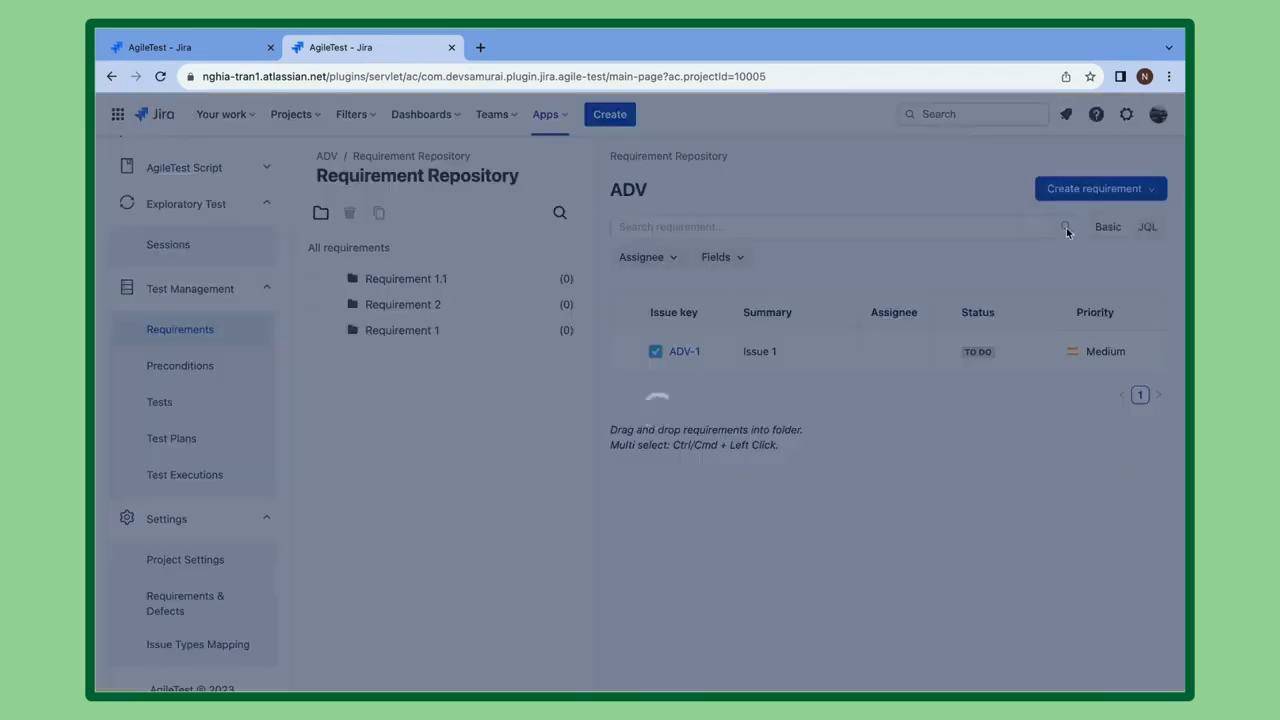
pyautogui.click(524, 355)
pyautogui.write('Requir')
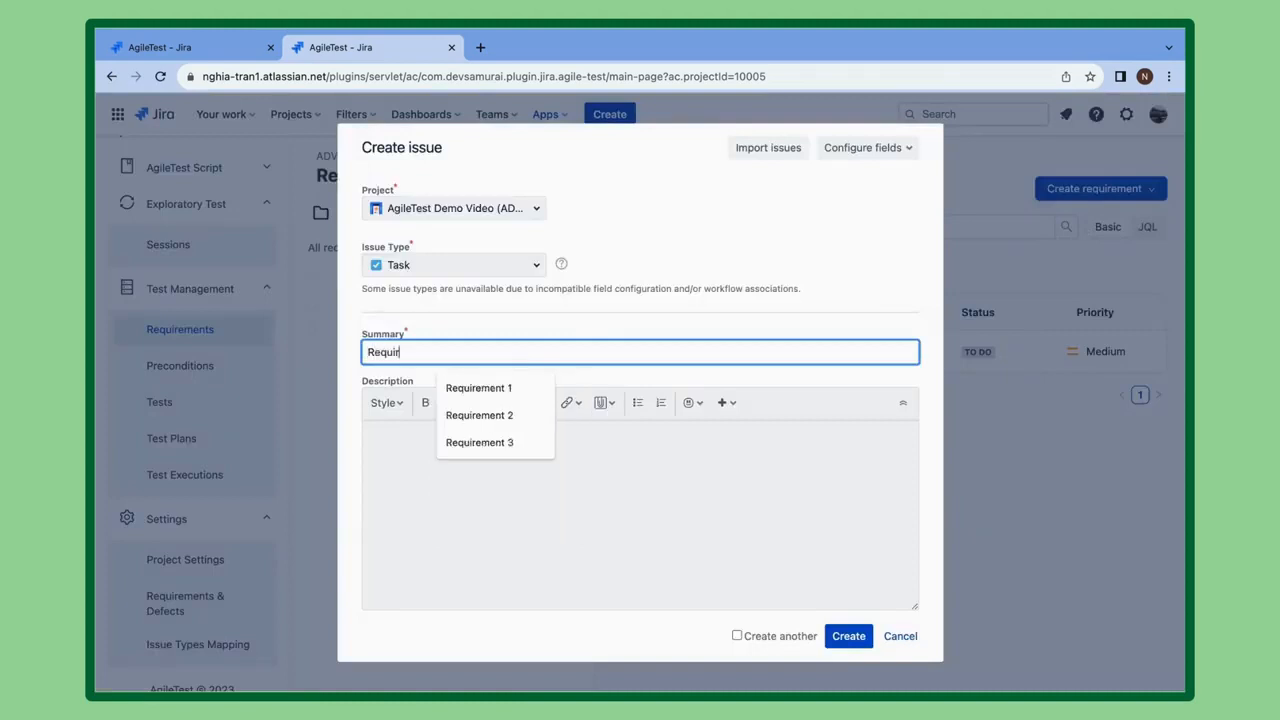
pyautogui.write('ement 1')
pyautogui.click(514, 529)
pyautogui.write('Requirment 1')
# Step: Look through the linked issue and restriction options, assign the new requirement to yourself and create it
pyautogui.scroll(-4, 499, 377)
pyautogui.click(512, 387)
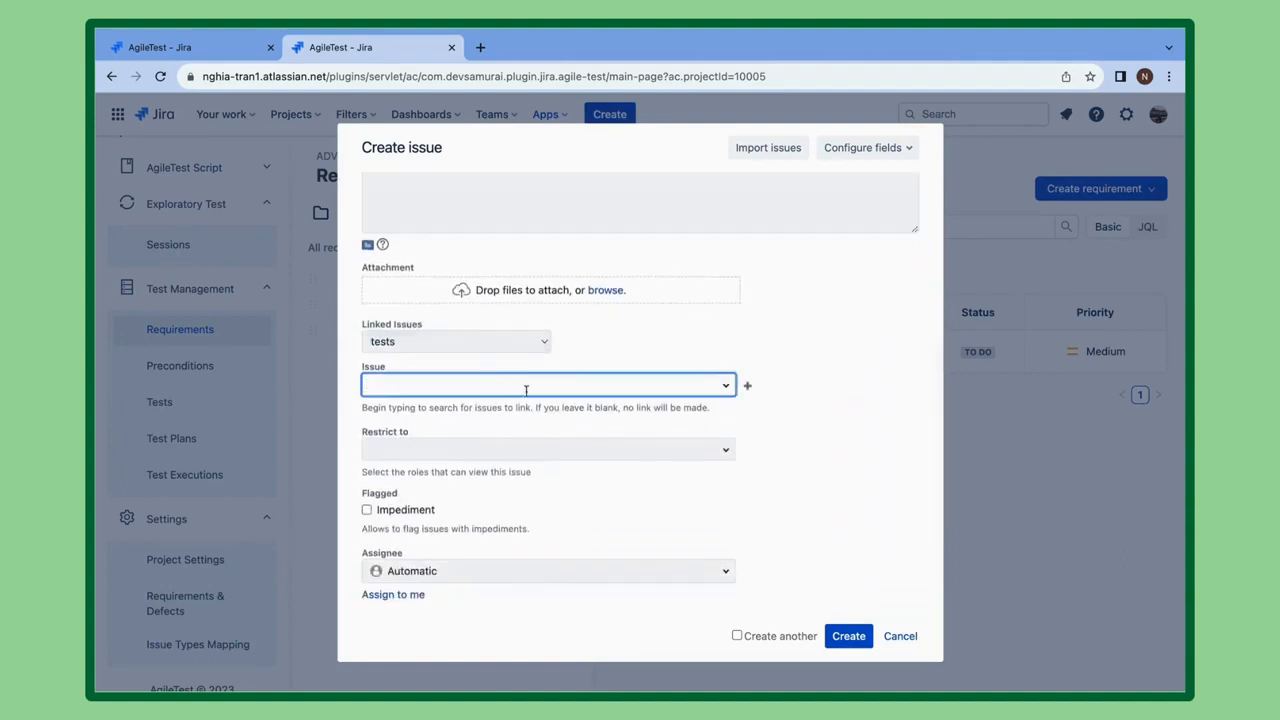
pyautogui.click(722, 448)
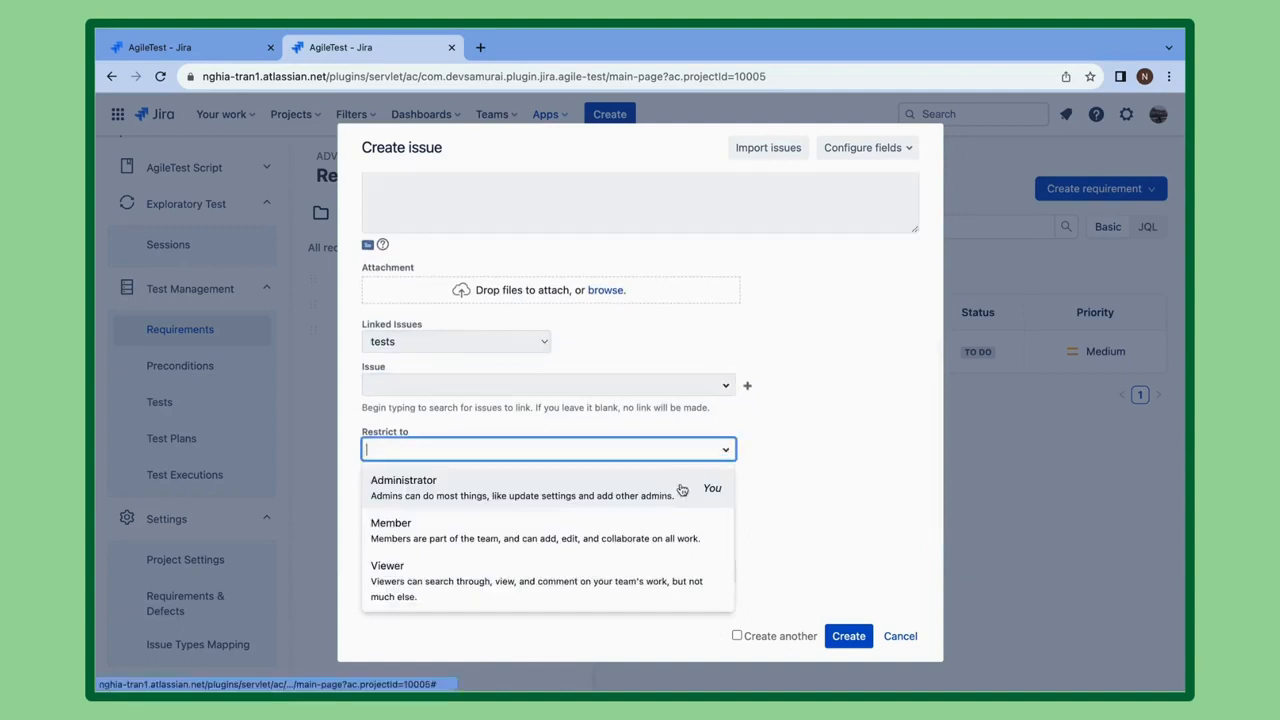
pyautogui.press('Escape')
pyautogui.scroll(-1, 527, 419)
pyautogui.scroll(-3, 527, 419)
pyautogui.click(408, 457)
pyautogui.click(855, 634)
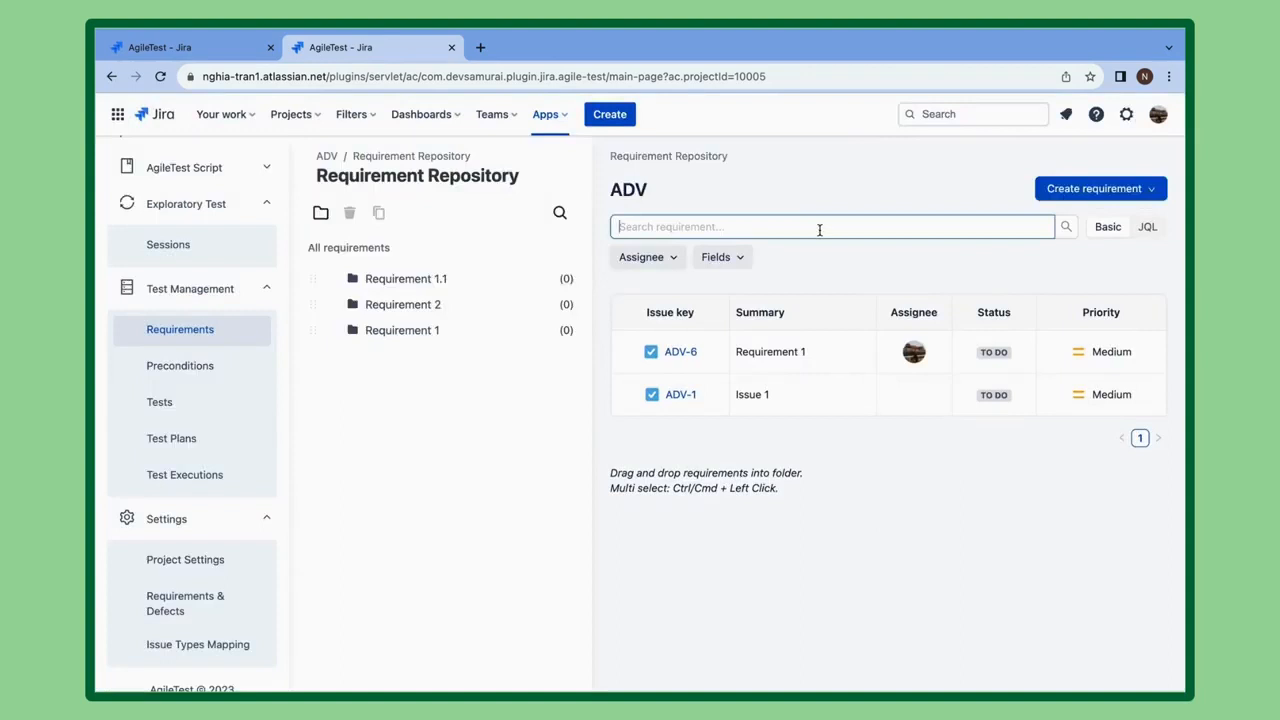
# Step: Search the requirement list for 1, and replace the search term with 2
pyautogui.write('1')
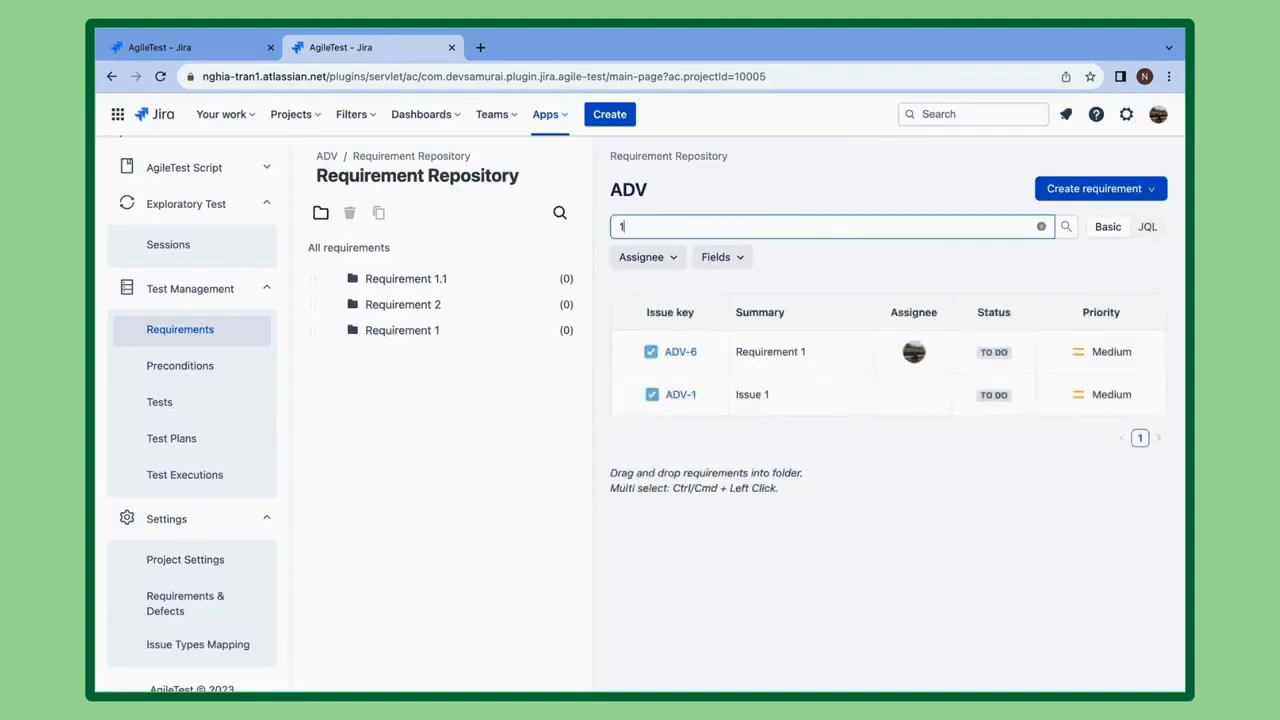
pyautogui.press('BackSpace')
pyautogui.write('2')
# Step: Try the Unassigned filter, filter the requirements by your own user as assignee instead, and search for 1
pyautogui.click(662, 262)
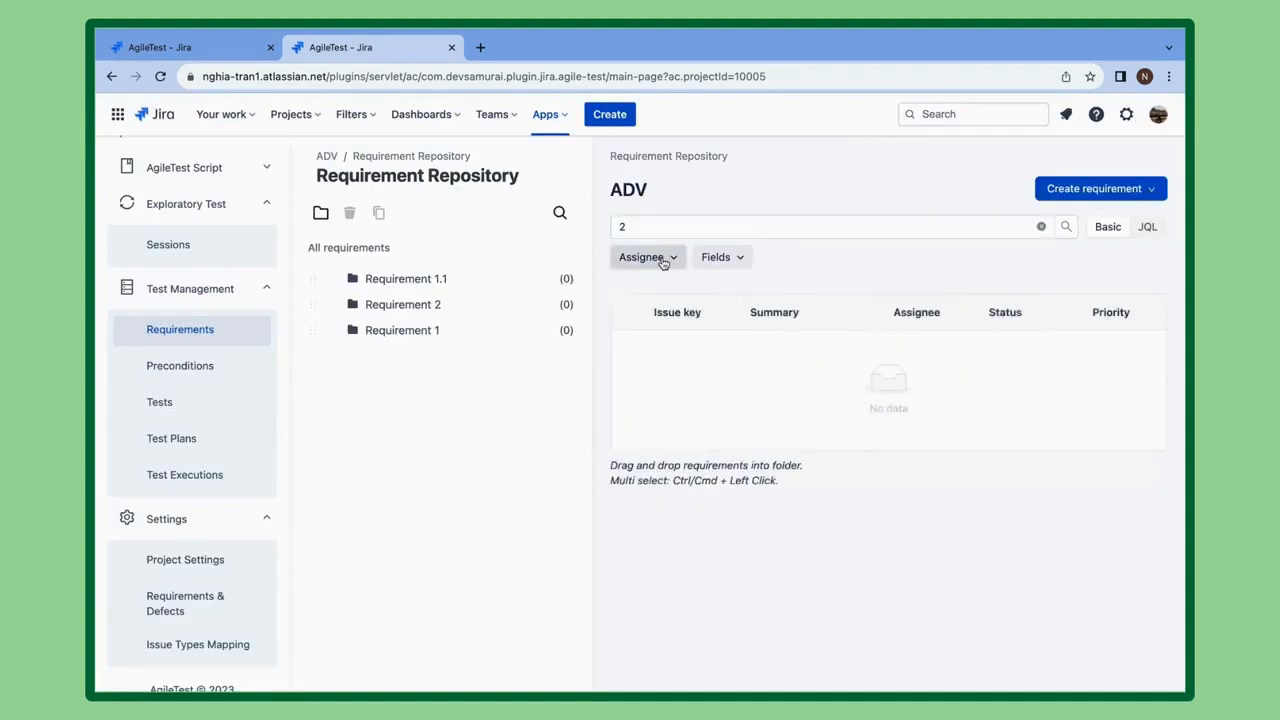
pyautogui.click(711, 358)
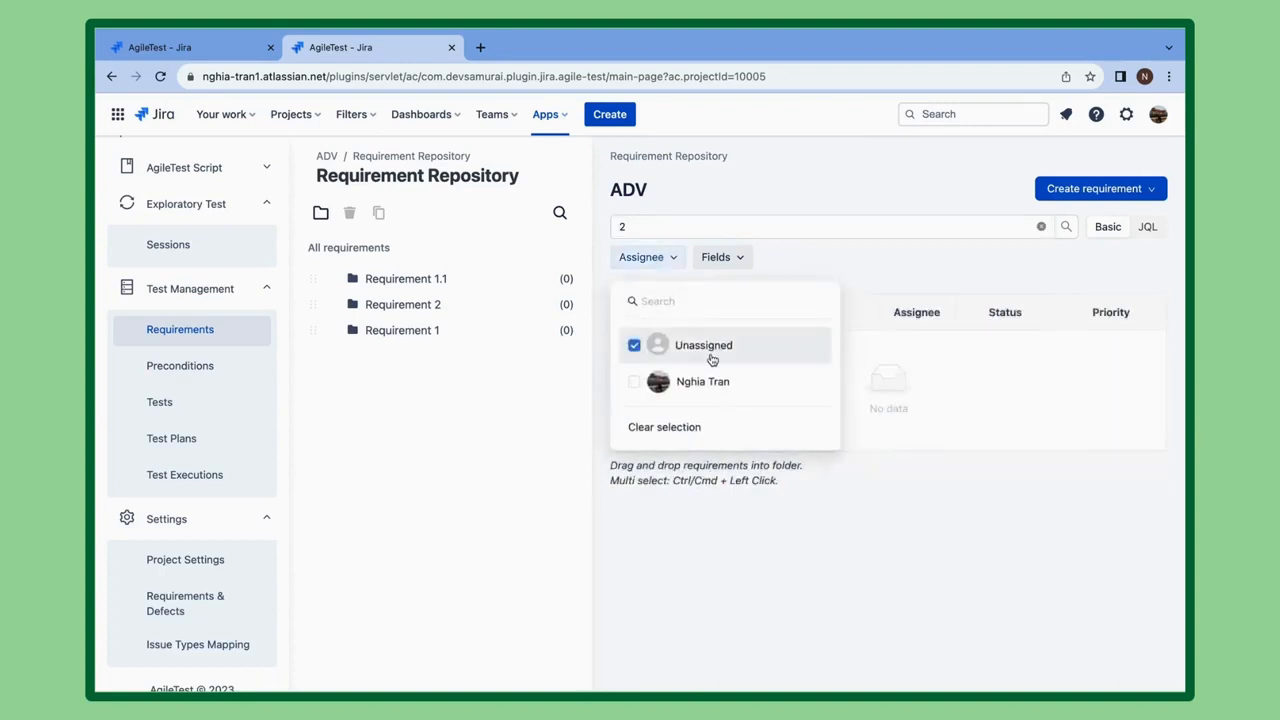
pyautogui.click(712, 358)
pyautogui.click(704, 381)
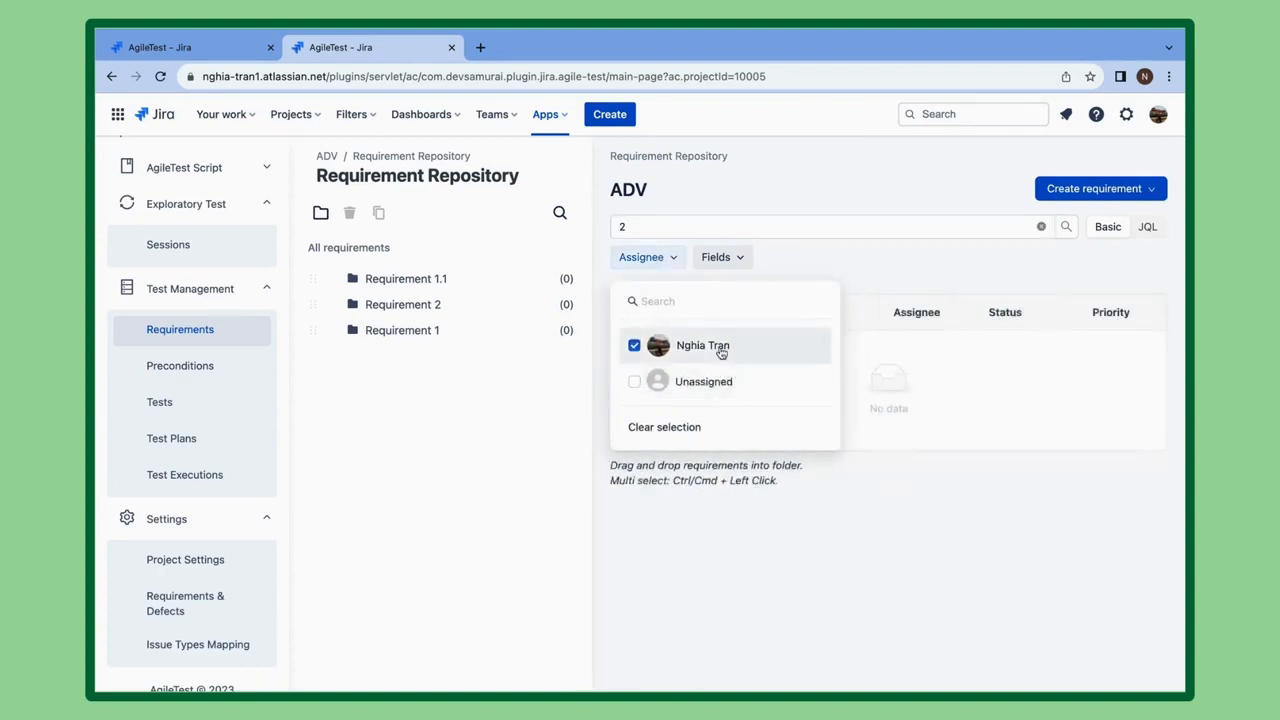
pyautogui.click(846, 260)
pyautogui.click(680, 226)
pyautogui.press('BackSpace')
pyautogui.write('1')
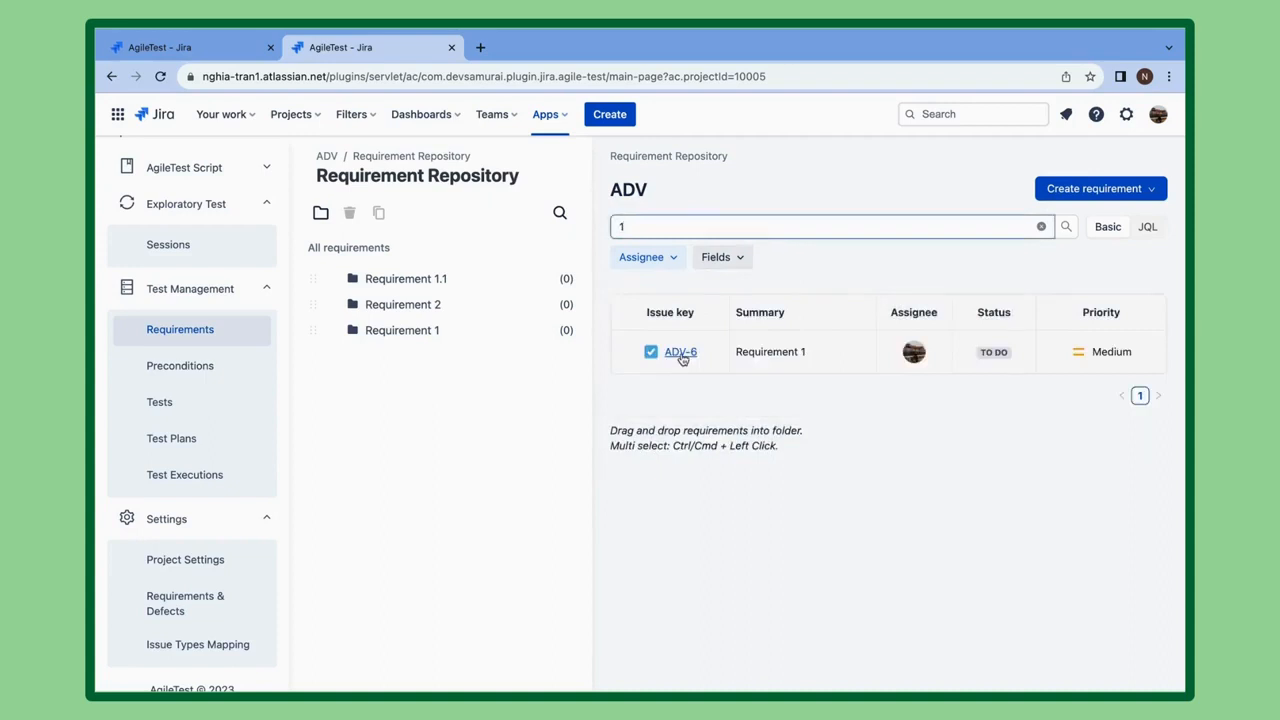
# Step: Open requirement ADV-6 and add the existing test script ADV-3 - Test Dashboard Run to it
pyautogui.click(681, 354)
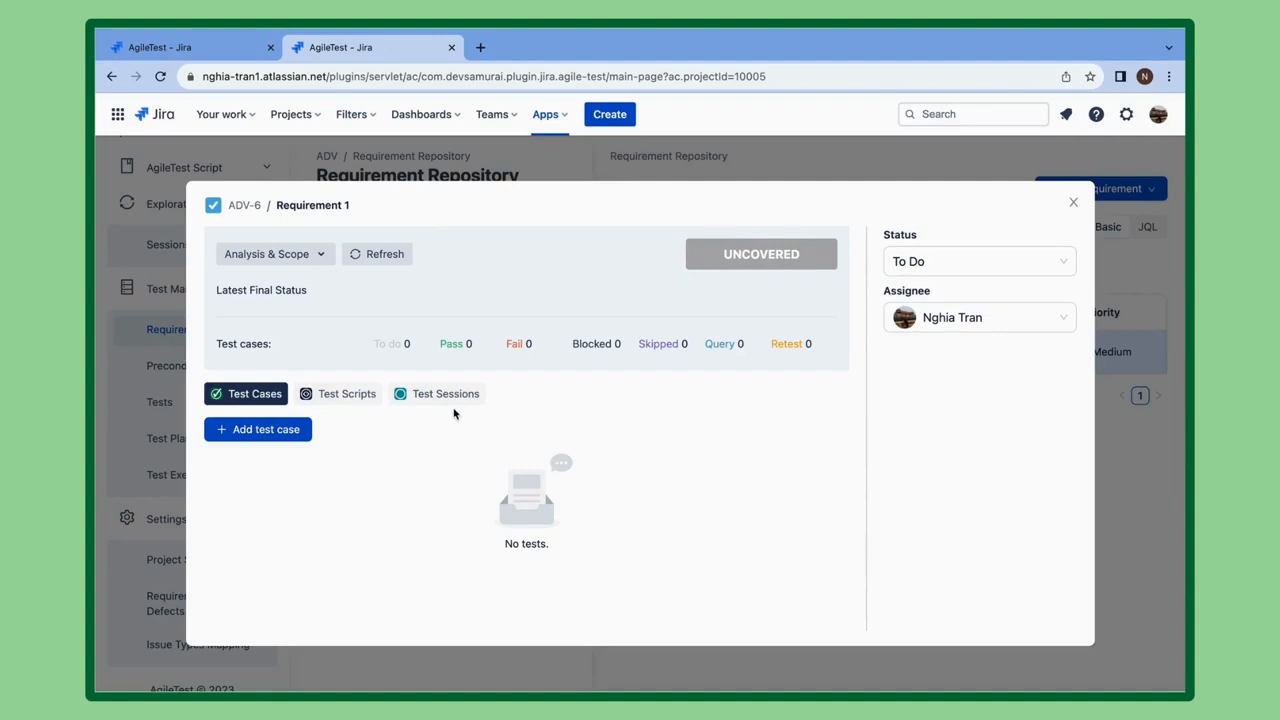
pyautogui.click(333, 395)
pyautogui.click(281, 431)
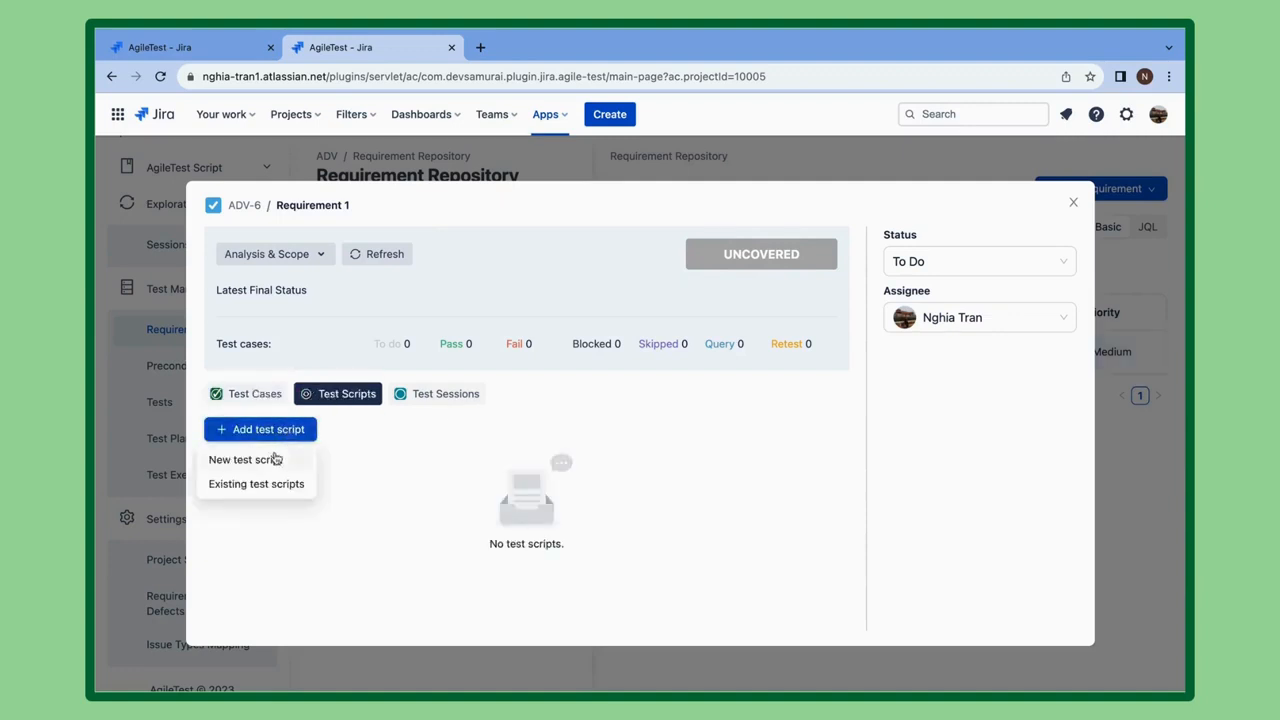
pyautogui.click(295, 431)
pyautogui.click(291, 433)
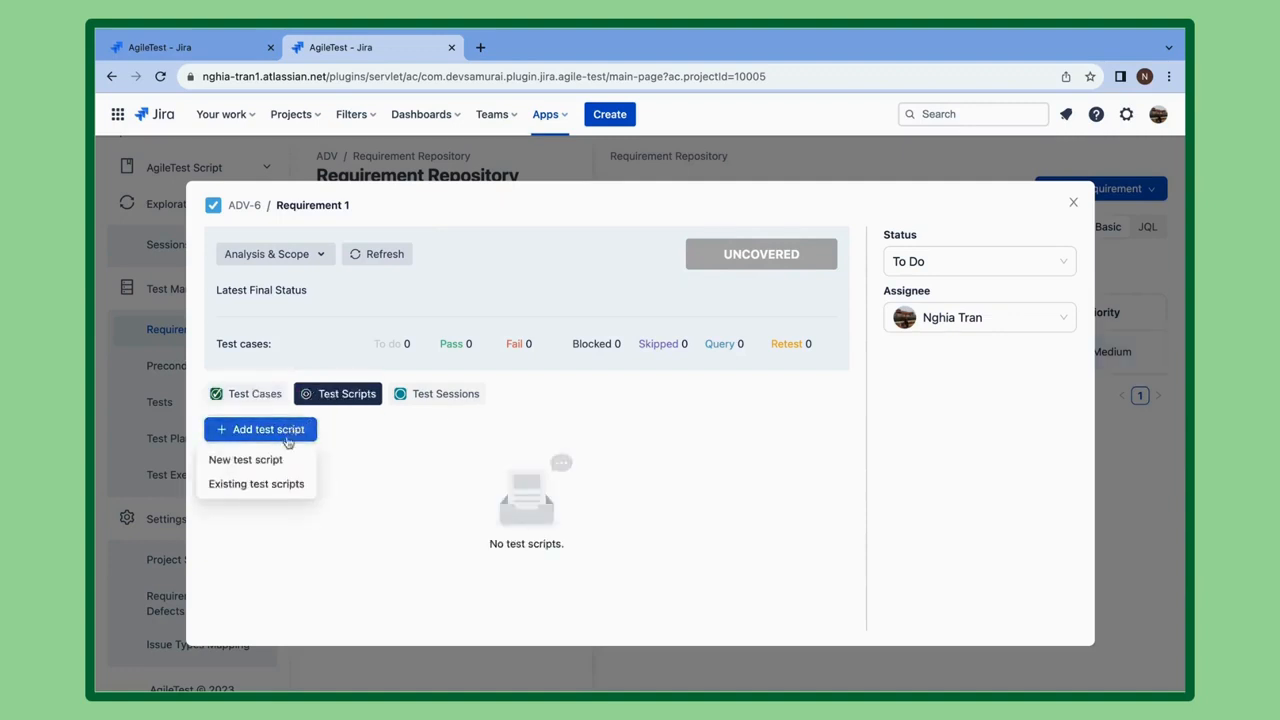
pyautogui.click(277, 492)
pyautogui.write('test')
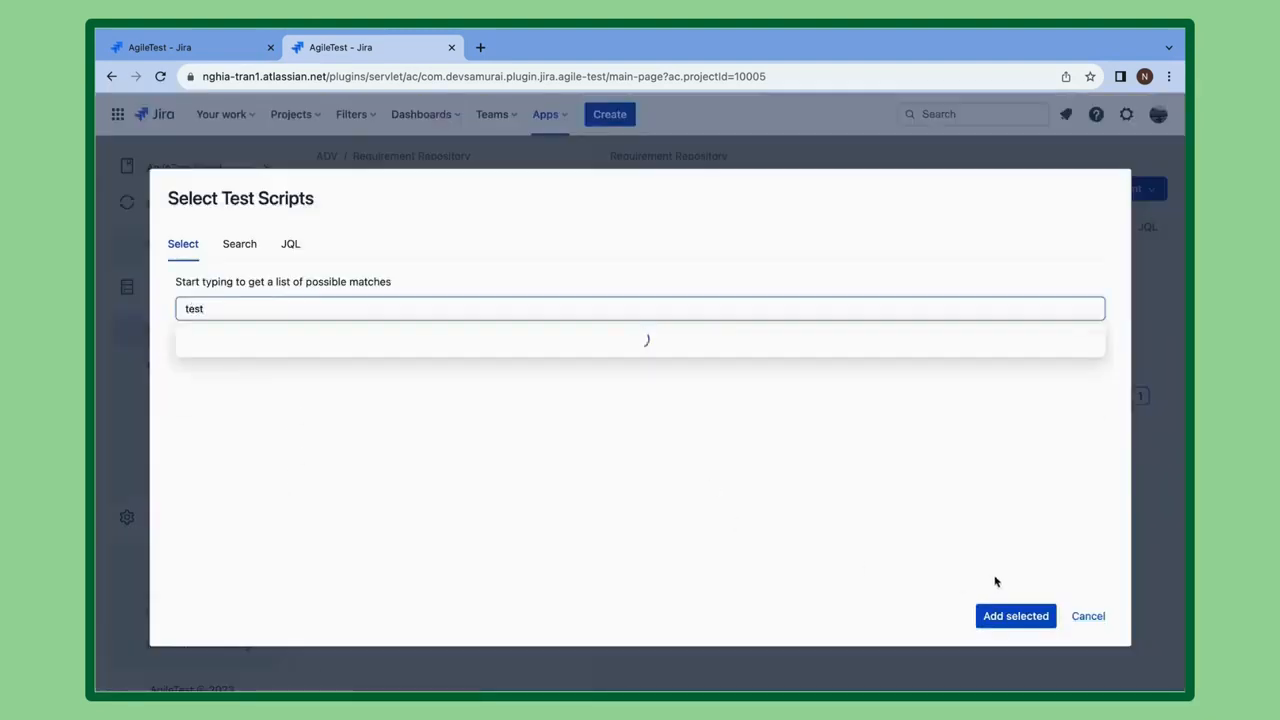
pyautogui.click(297, 338)
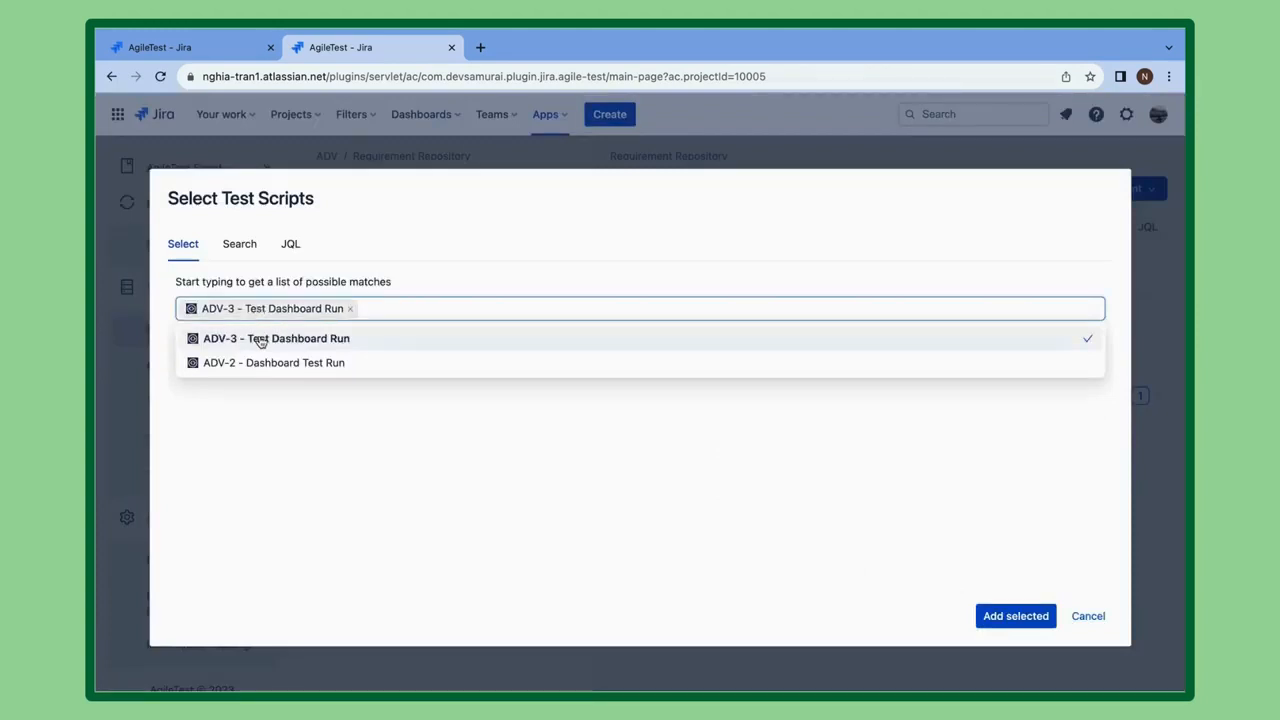
pyautogui.click(1015, 615)
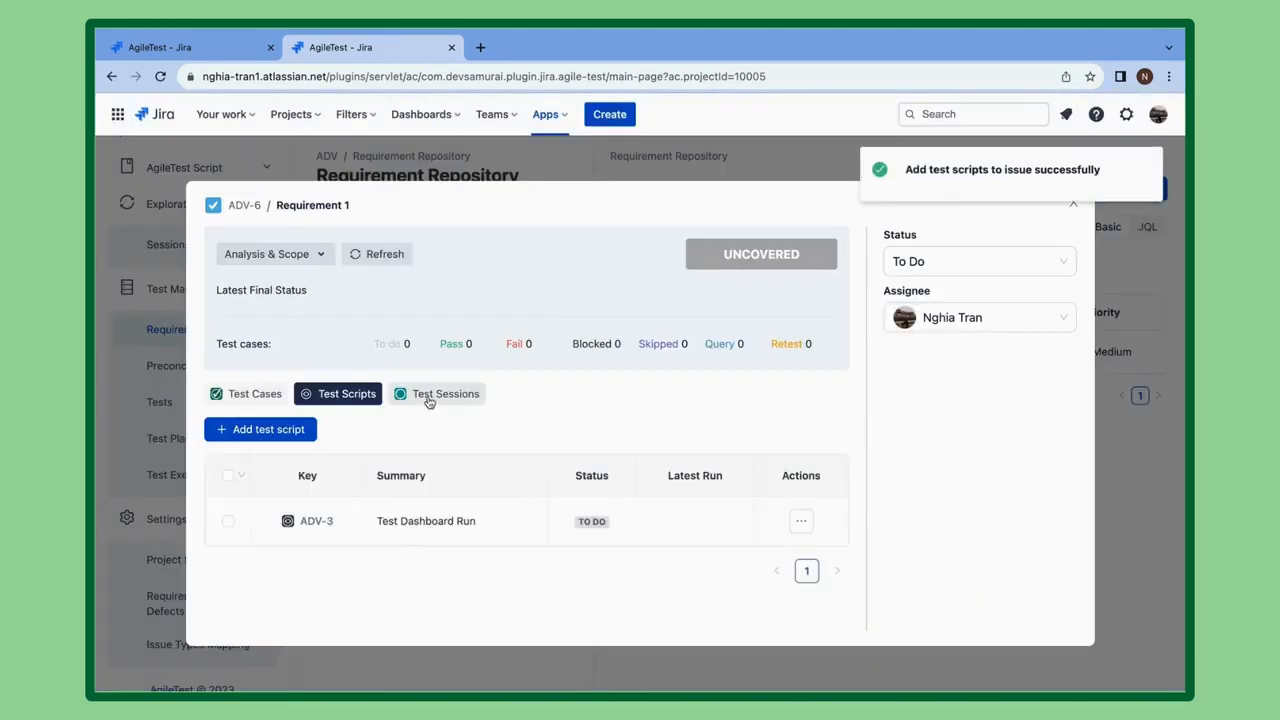
# Step: Link the existing test session Session 1 to Requirement 1 by searching existing sessions for "session"
pyautogui.click(430, 396)
pyautogui.click(266, 431)
pyautogui.click(262, 485)
pyautogui.click(320, 308)
pyautogui.write('session')
pyautogui.click(237, 343)
pyautogui.click(1003, 620)
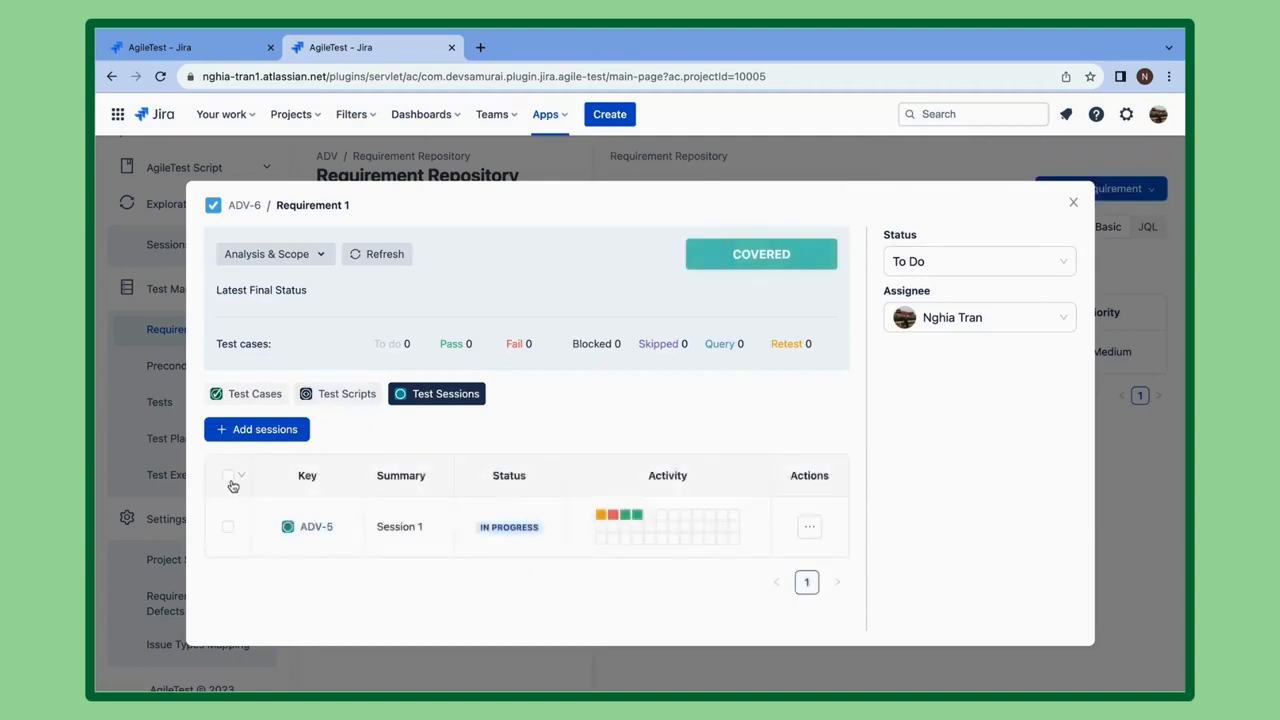
# Step: Examine the selection and removal options for Session 1 among the requirement's test sessions
pyautogui.click(228, 477)
pyautogui.click(228, 477)
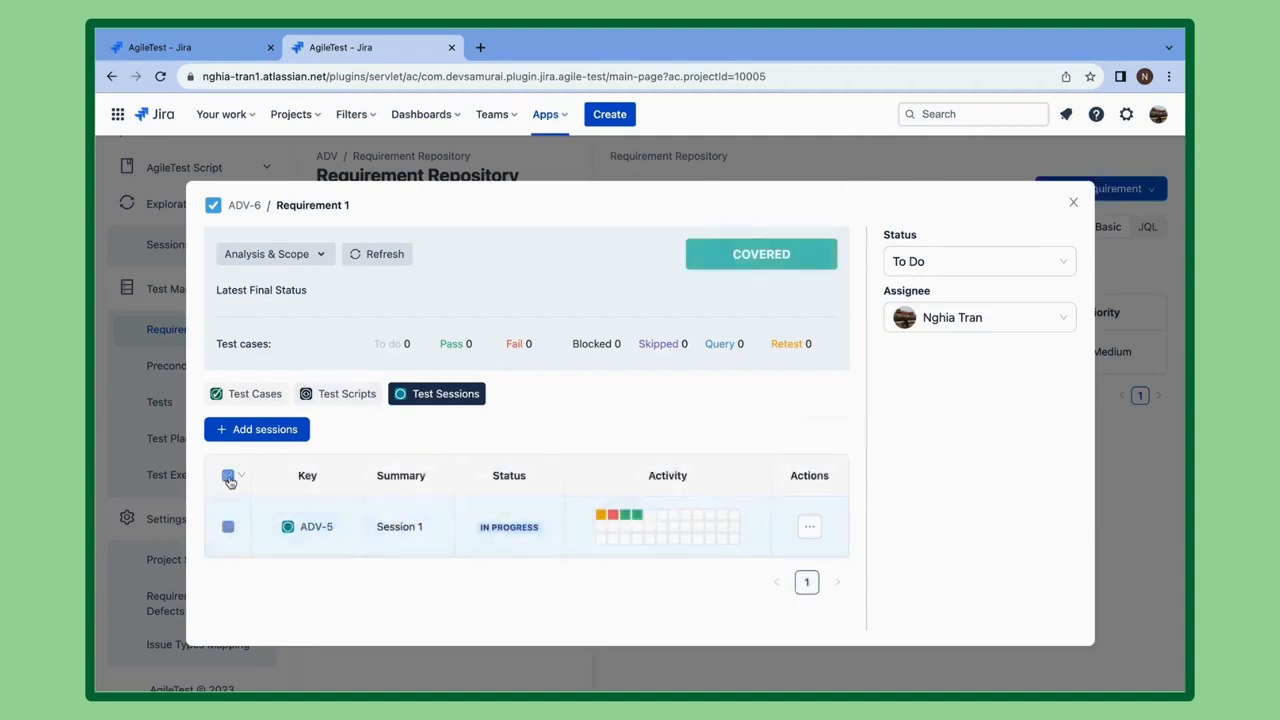
pyautogui.click(227, 526)
pyautogui.click(809, 526)
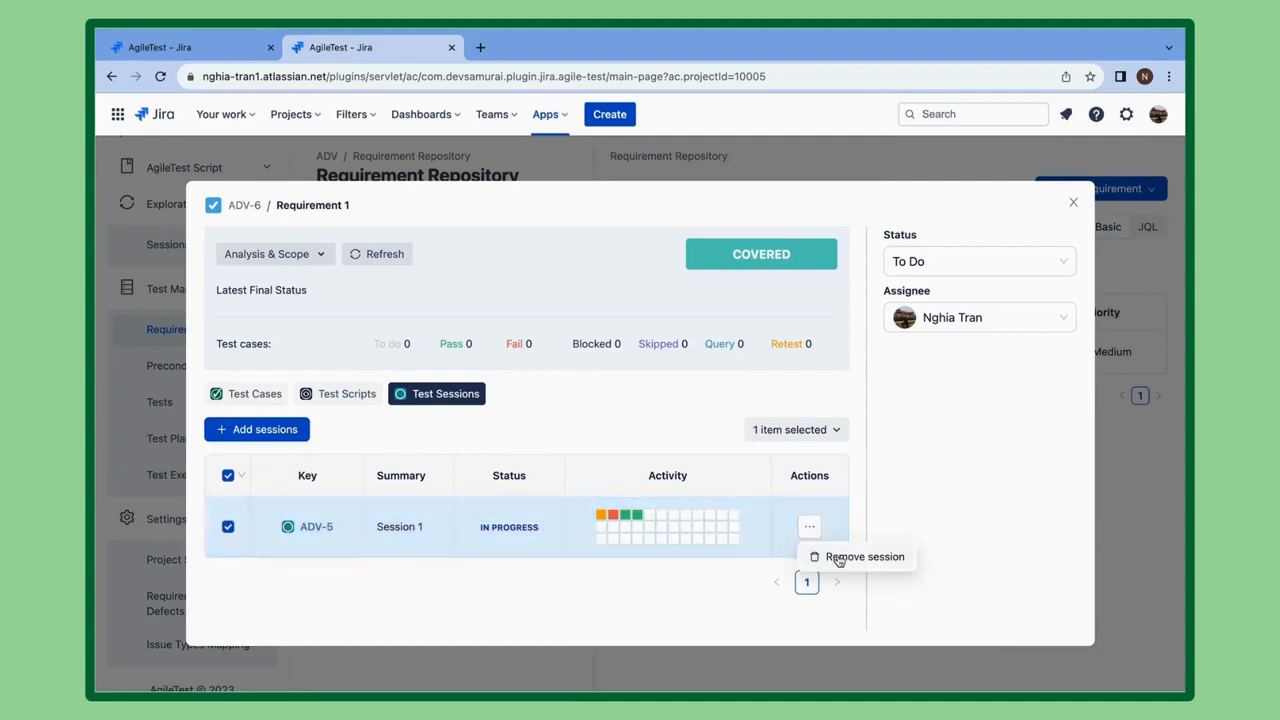
pyautogui.click(843, 557)
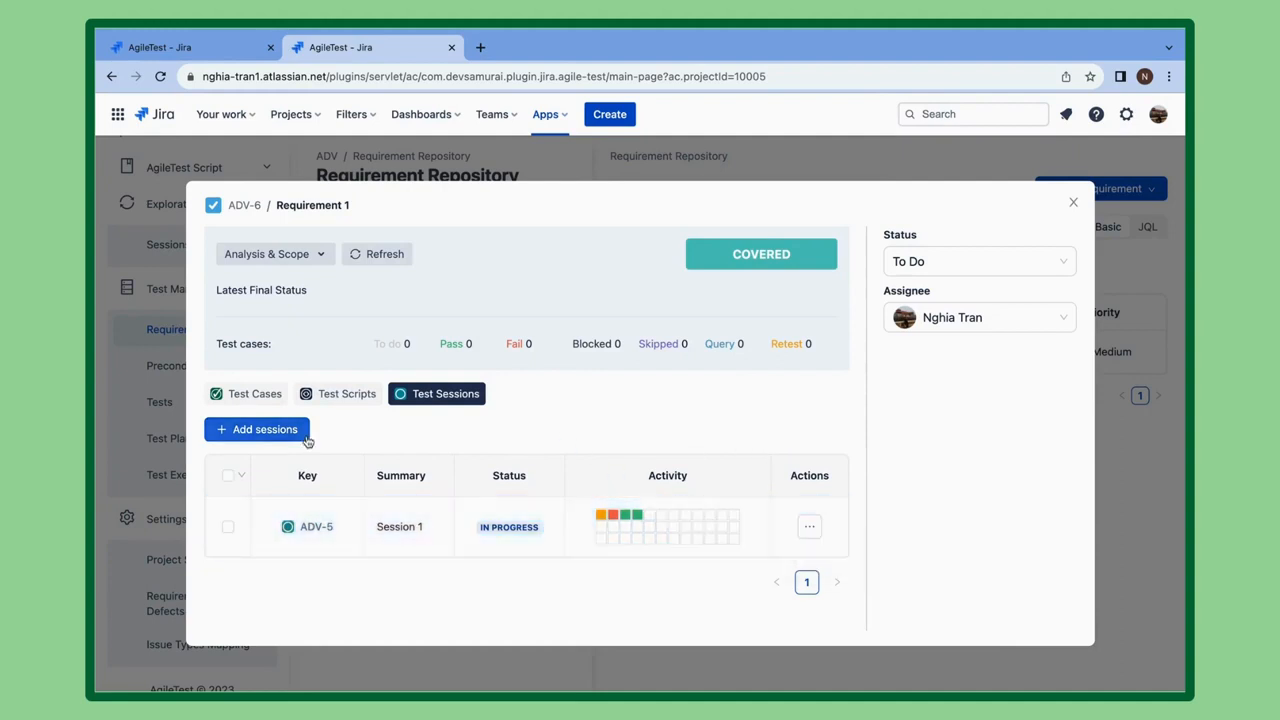
# Step: Create a new TestSession issue from Requirement 1 with the summary "Session 2" and the description "Session2"
pyautogui.click(292, 438)
pyautogui.click(272, 458)
pyautogui.write('Session')
pyautogui.write('2')
pyautogui.click(463, 481)
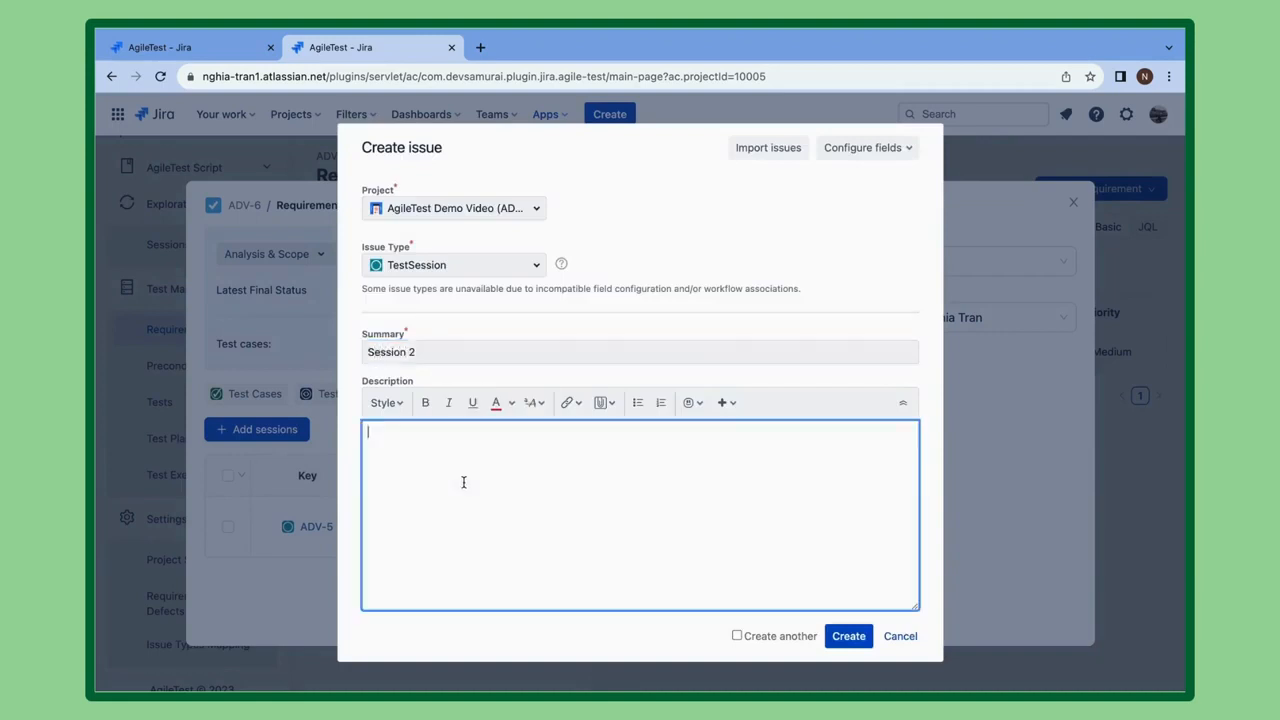
pyautogui.write('Se')
pyautogui.scroll(-10, 470, 332)
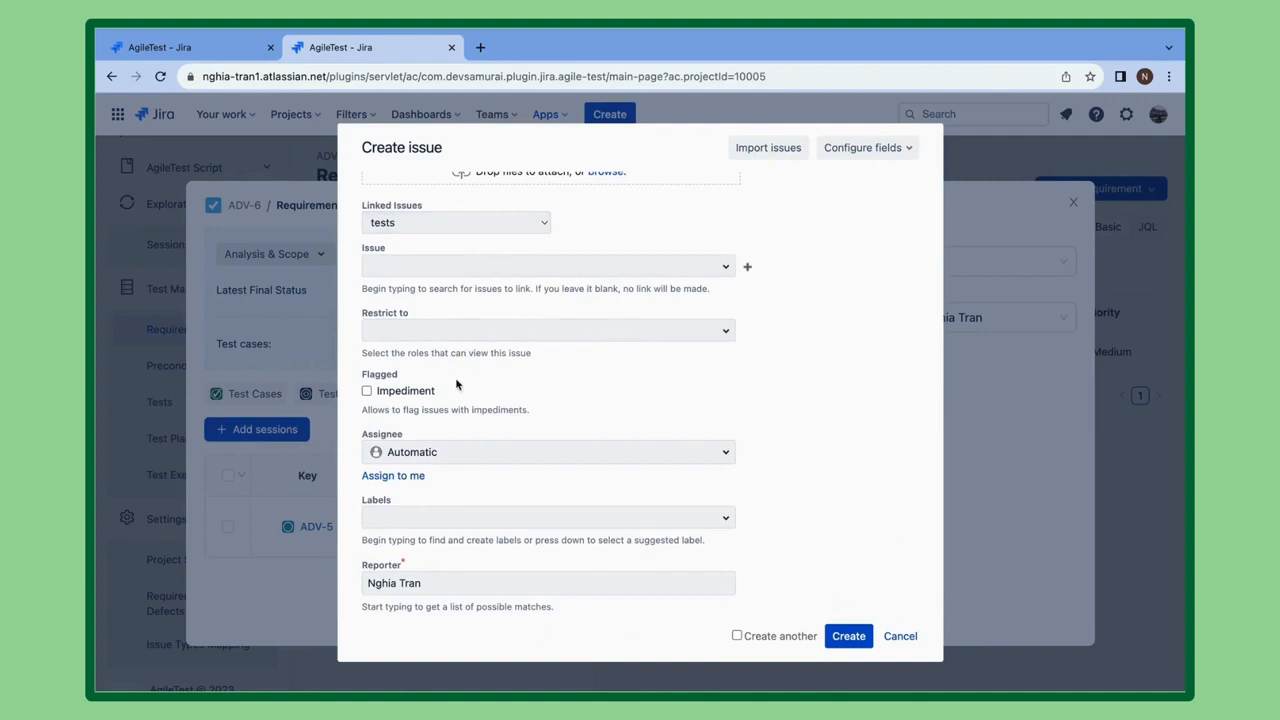
pyautogui.click(832, 637)
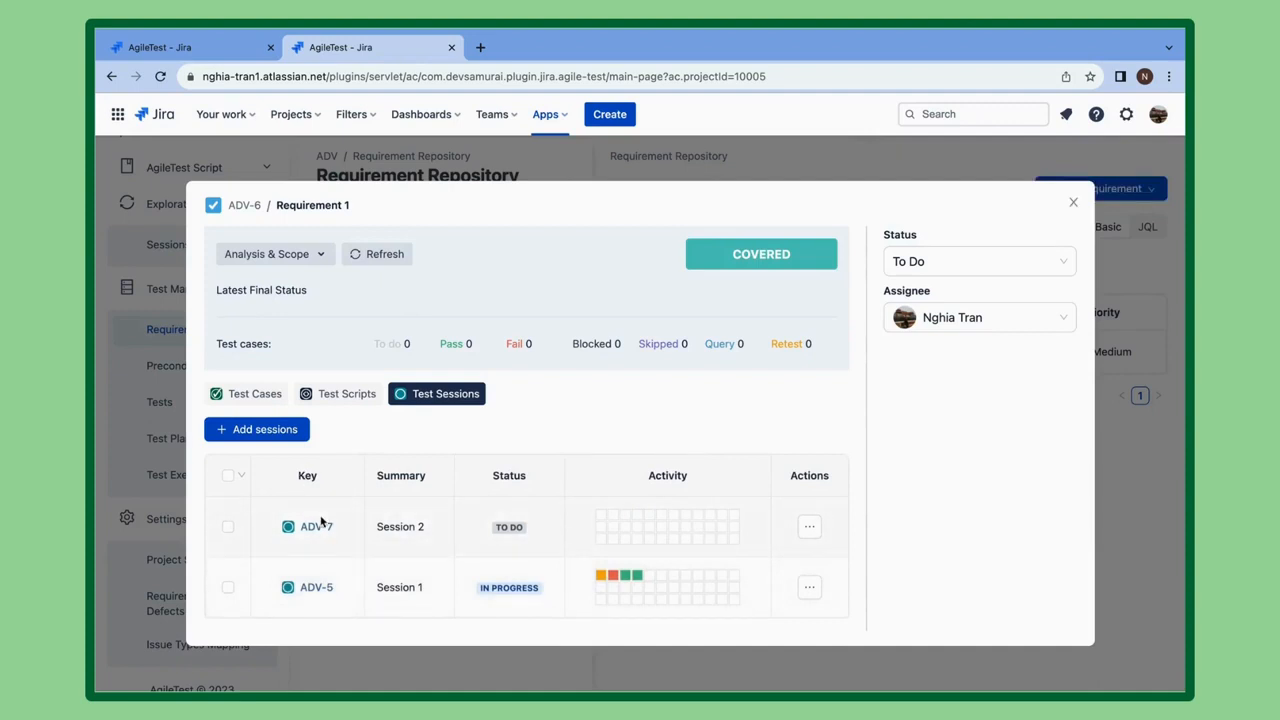
# Step: Open Session 2 and add two session log entries, "Test 1" and "Test 2", both with Pass status
pyautogui.click(316, 526)
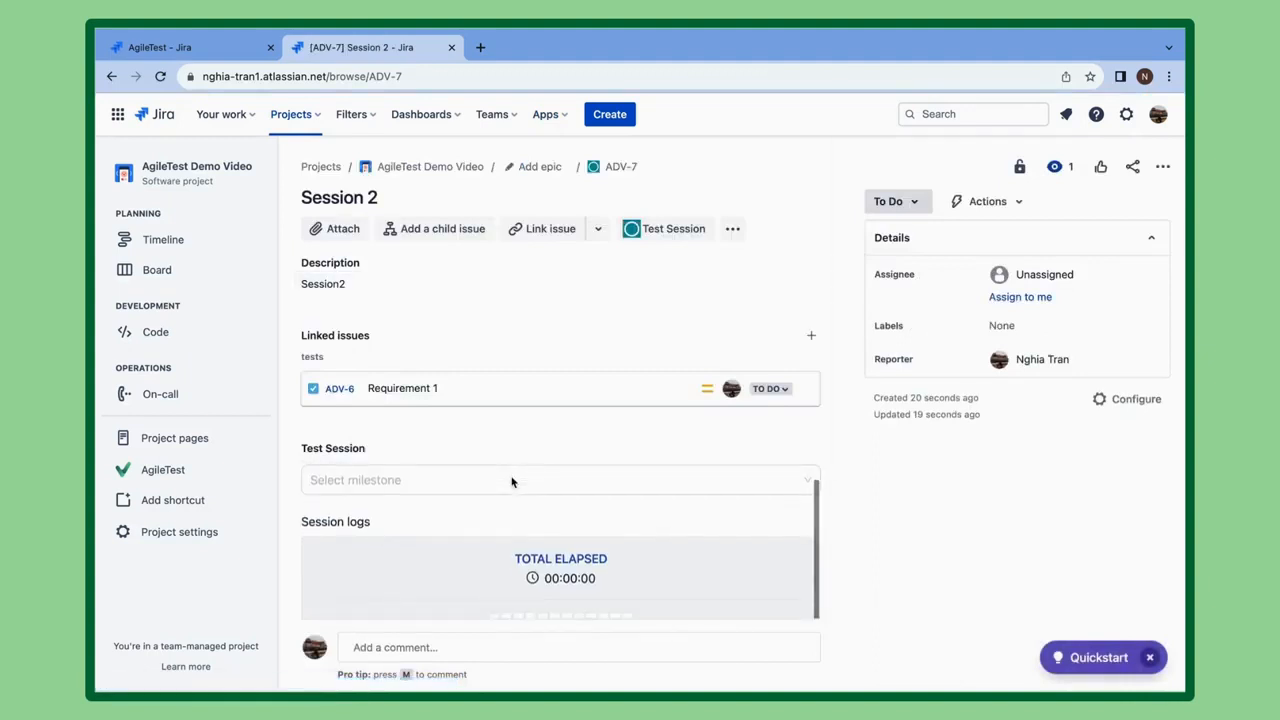
pyautogui.scroll(-2, 516, 422)
pyautogui.scroll(-1, 516, 422)
pyautogui.click(440, 535)
pyautogui.write('Test 1')
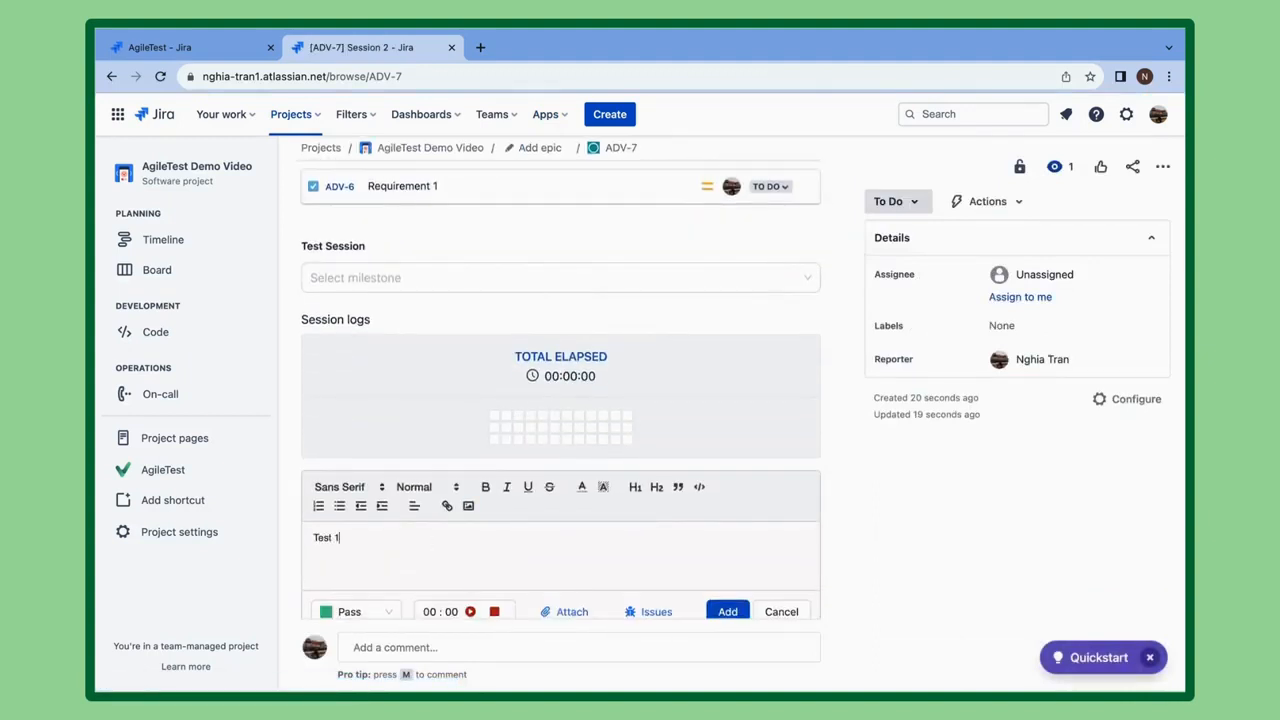
pyautogui.scroll(-1, 560, 420)
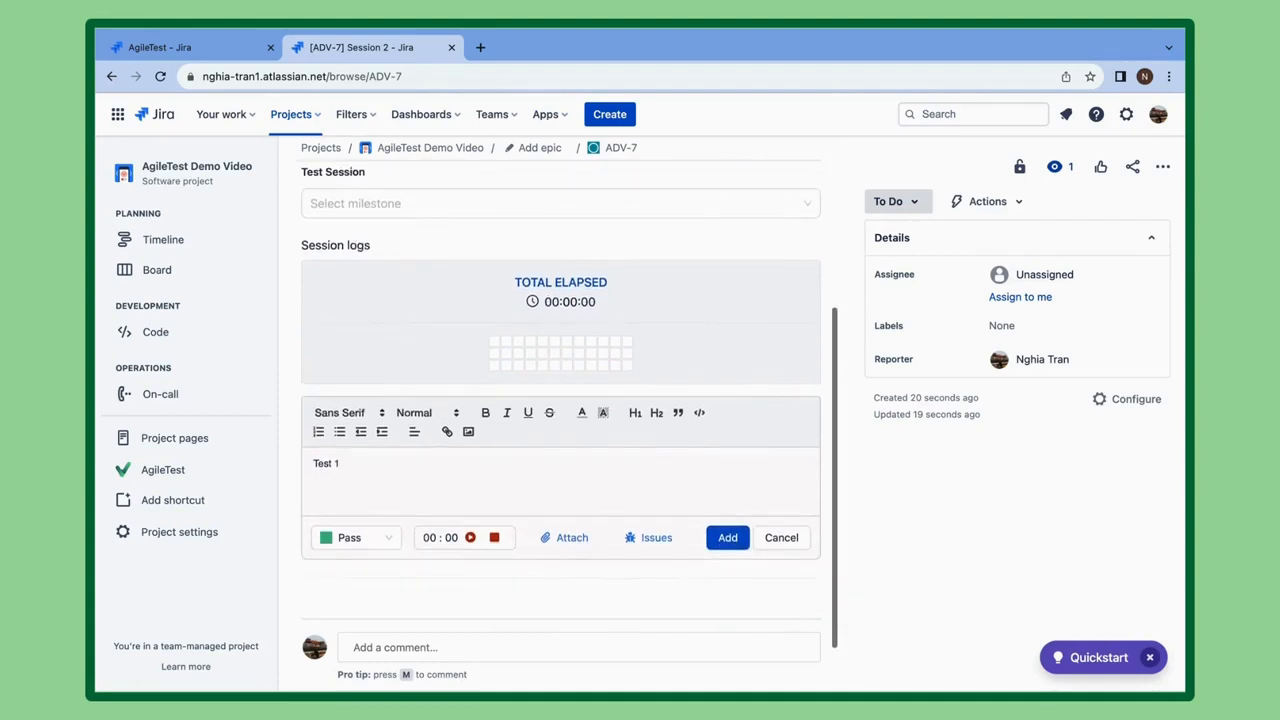
pyautogui.click(365, 569)
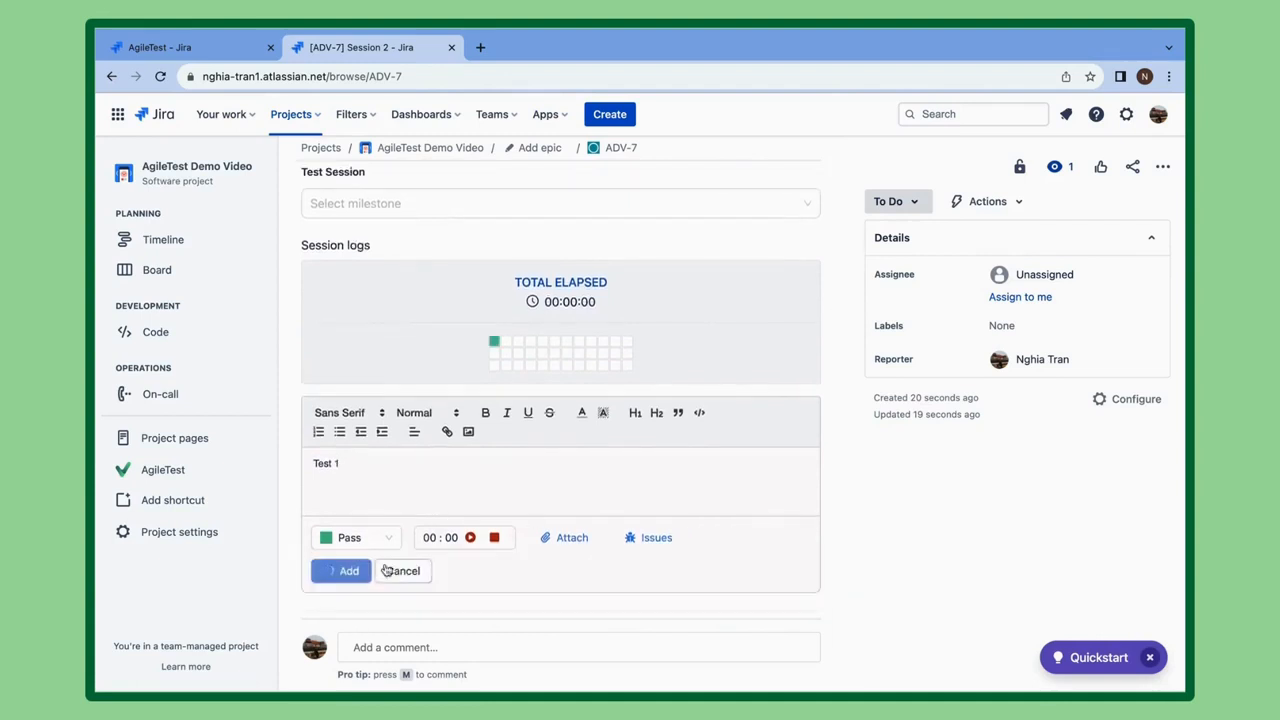
pyautogui.write('Test')
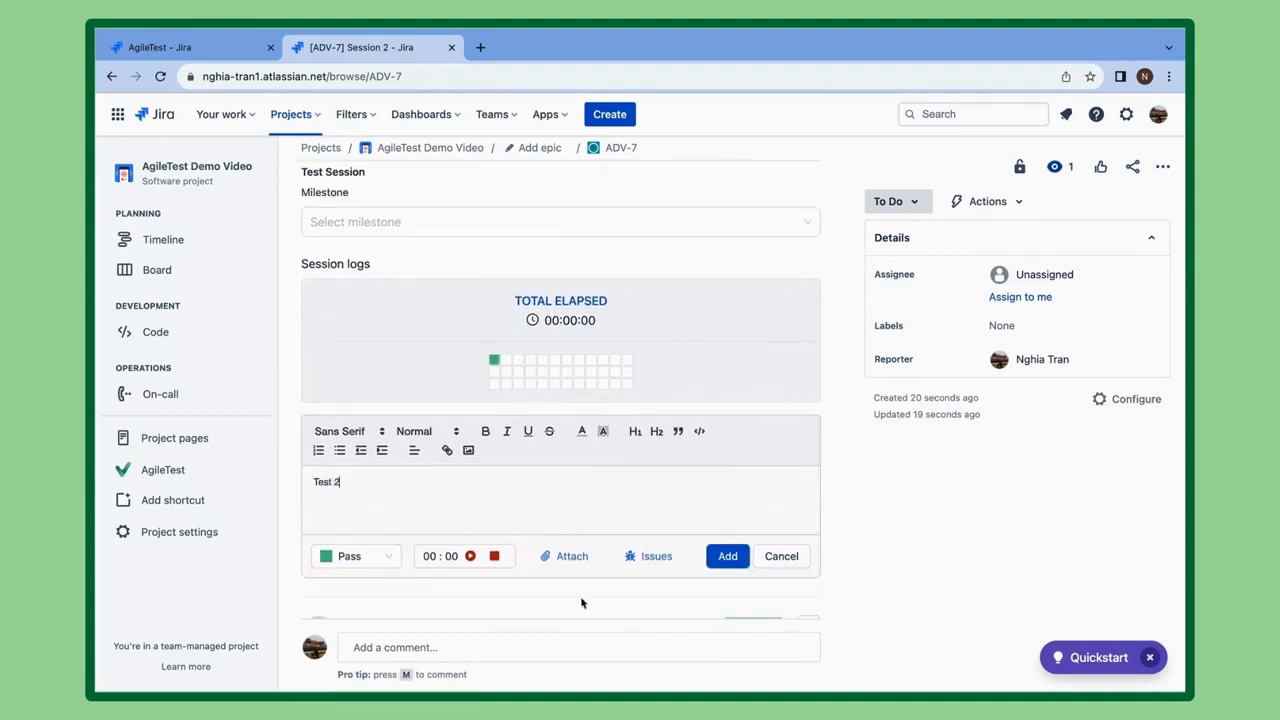
pyautogui.click(728, 558)
# Step: Add a session log entry "Test 3" to Session 2 with the status Retest
pyautogui.write('Tes')
pyautogui.click(370, 556)
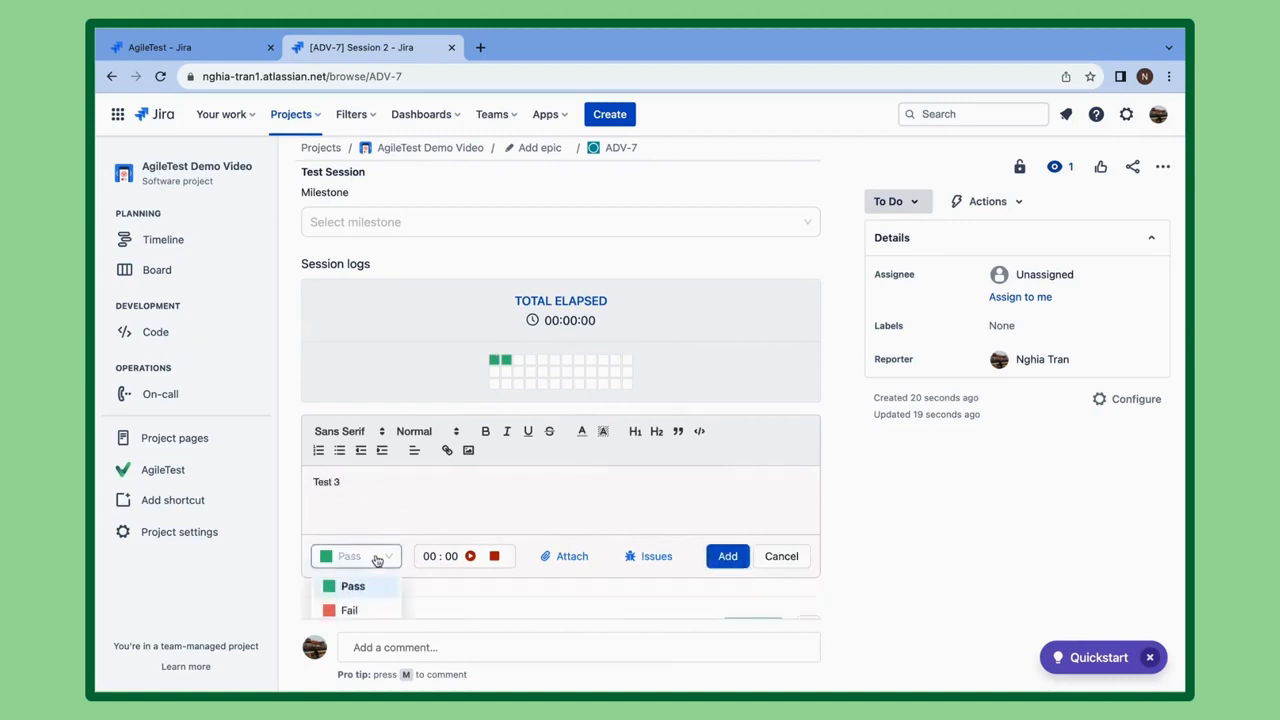
pyautogui.scroll(-1, 374, 600)
pyautogui.click(357, 543)
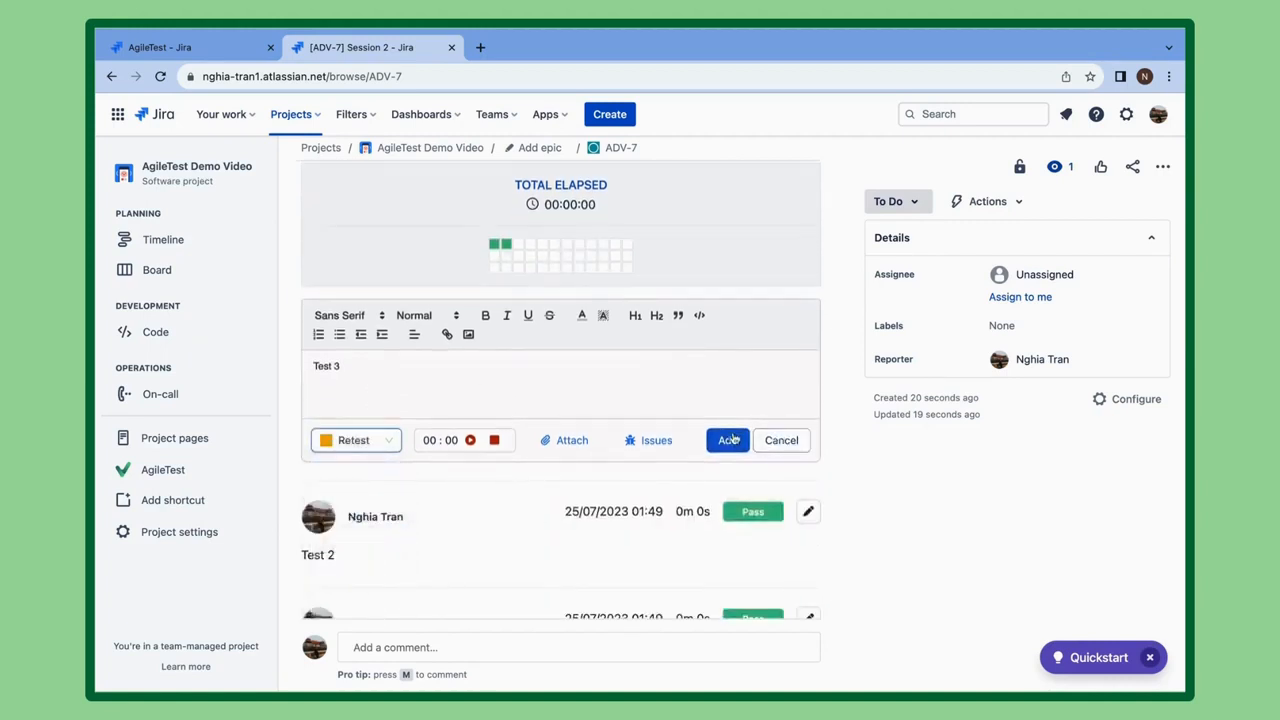
pyautogui.click(728, 440)
# Step: Add a session log entry "Test 4" to Session 2 with the status Fail
pyautogui.write('Test')
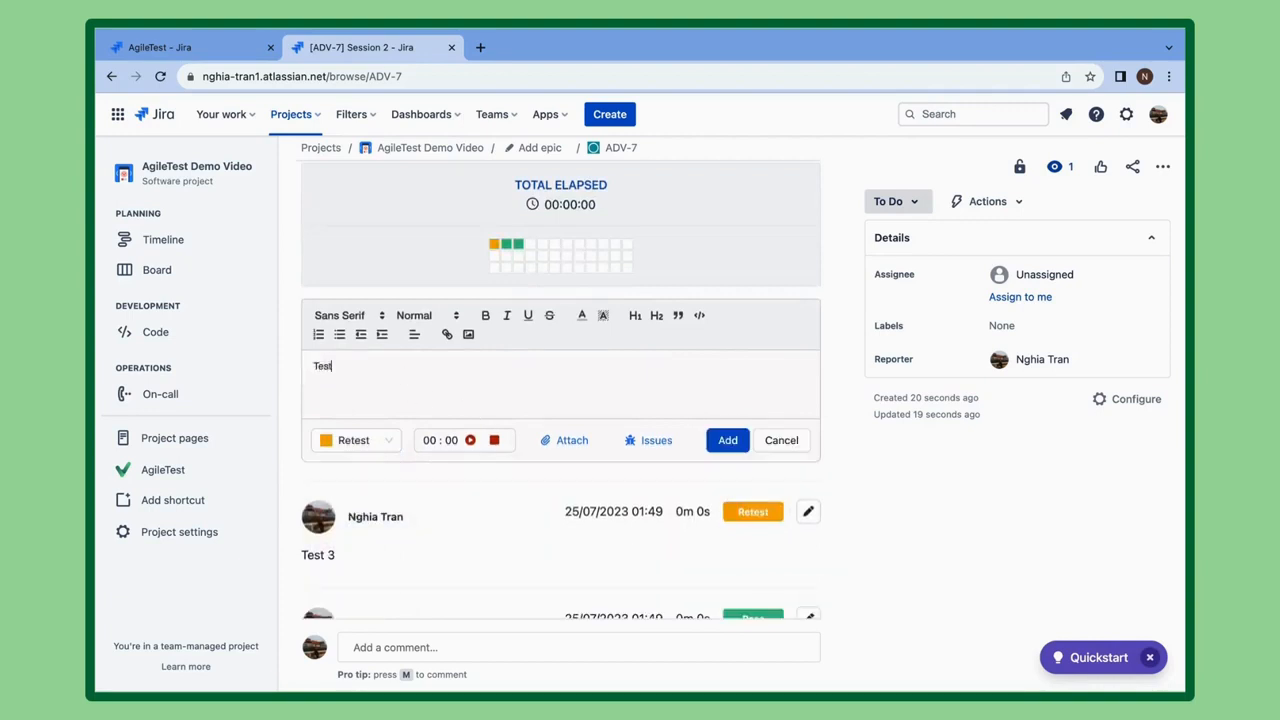
pyautogui.click(378, 442)
pyautogui.click(368, 494)
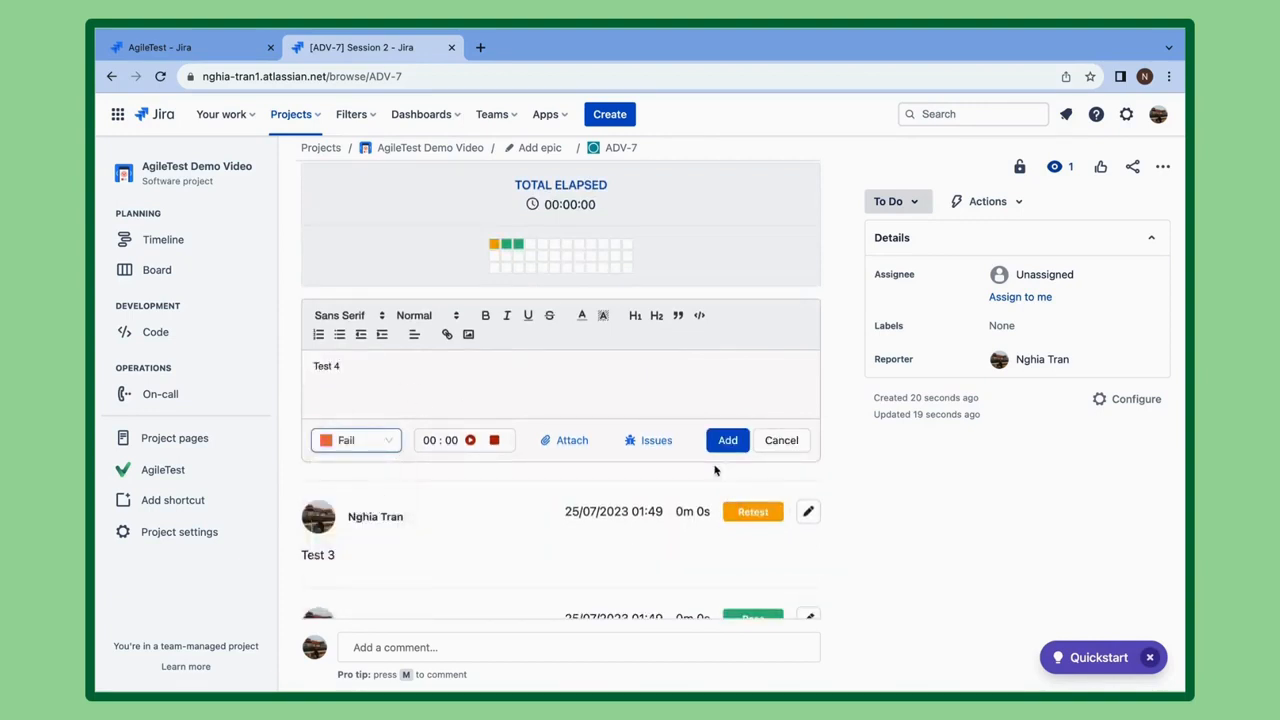
pyautogui.click(727, 440)
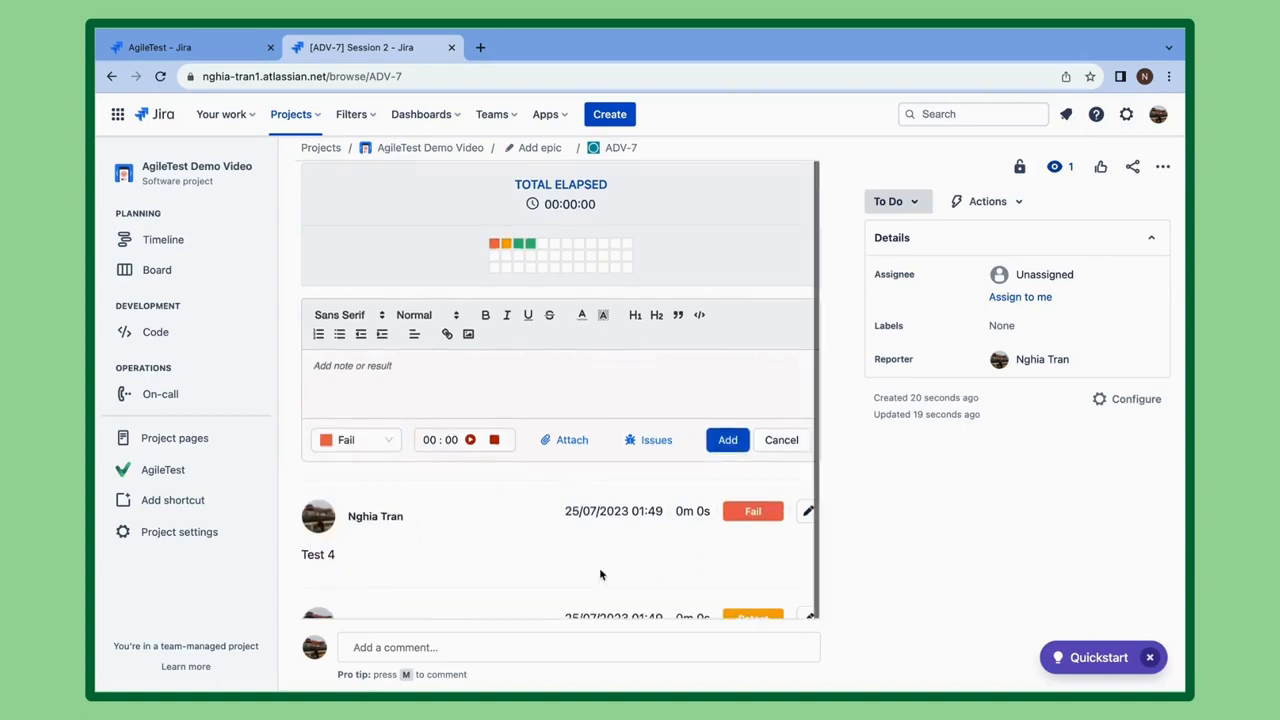
pyautogui.scroll(-5, 599, 567)
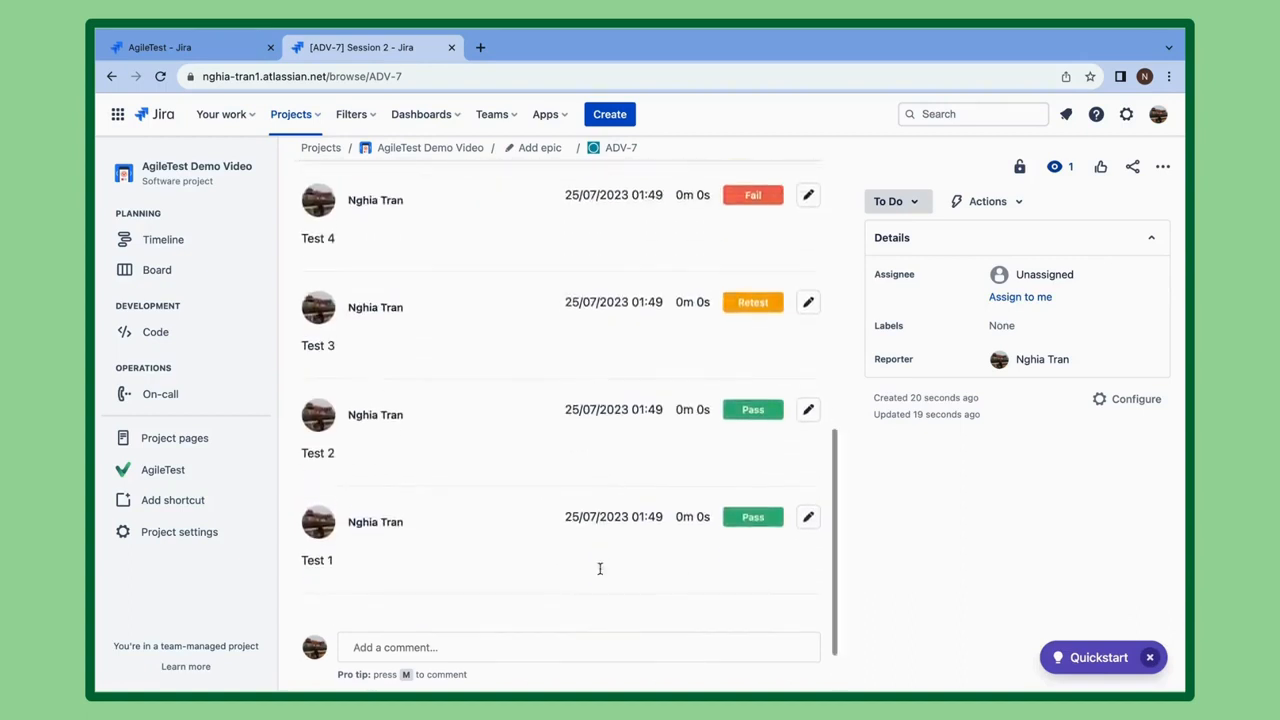
# Step: Return to AgileTest's requirement repository, reopen Requirement 1 (ADV-6) and review the activity of its test sessions
pyautogui.click(179, 480)
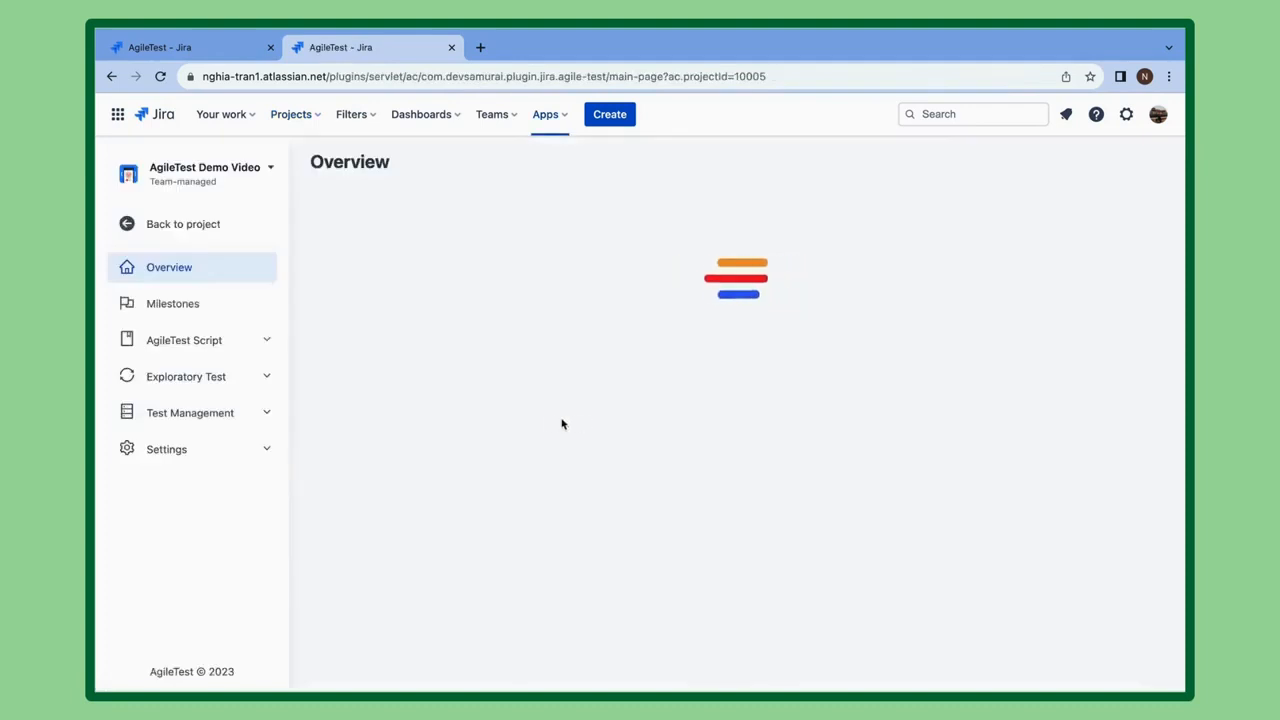
pyautogui.click(205, 414)
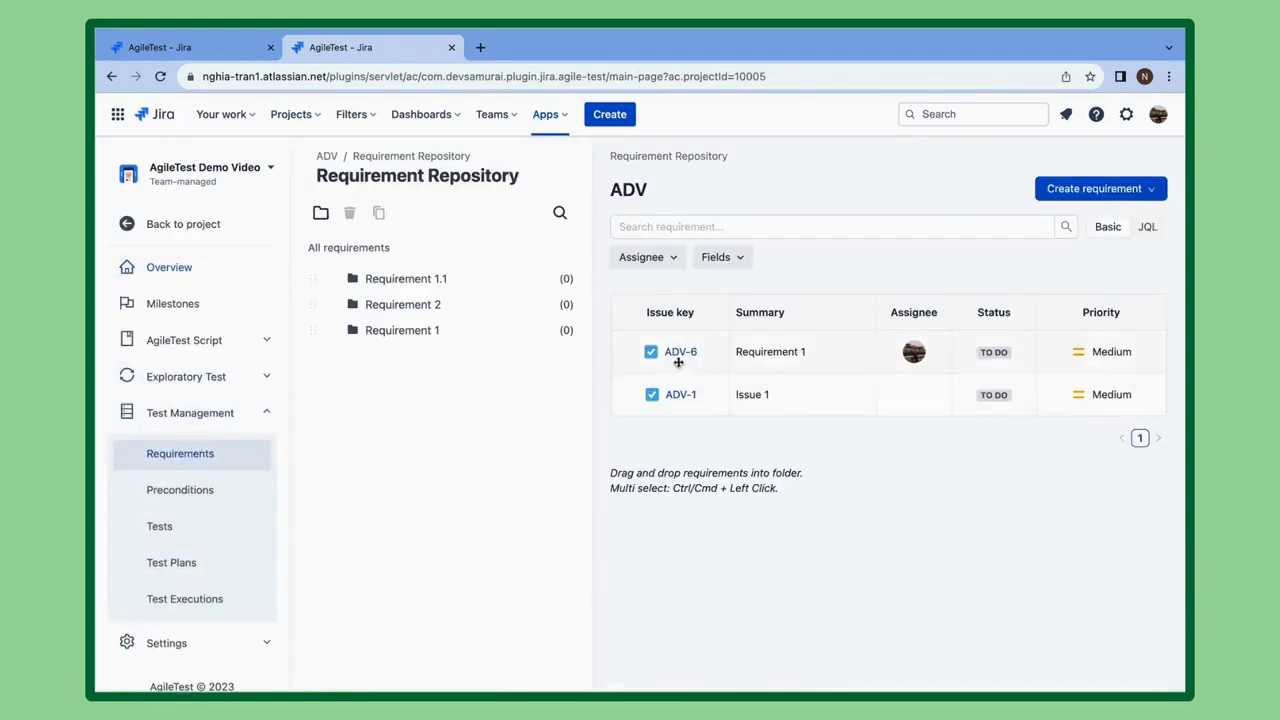
pyautogui.click(680, 353)
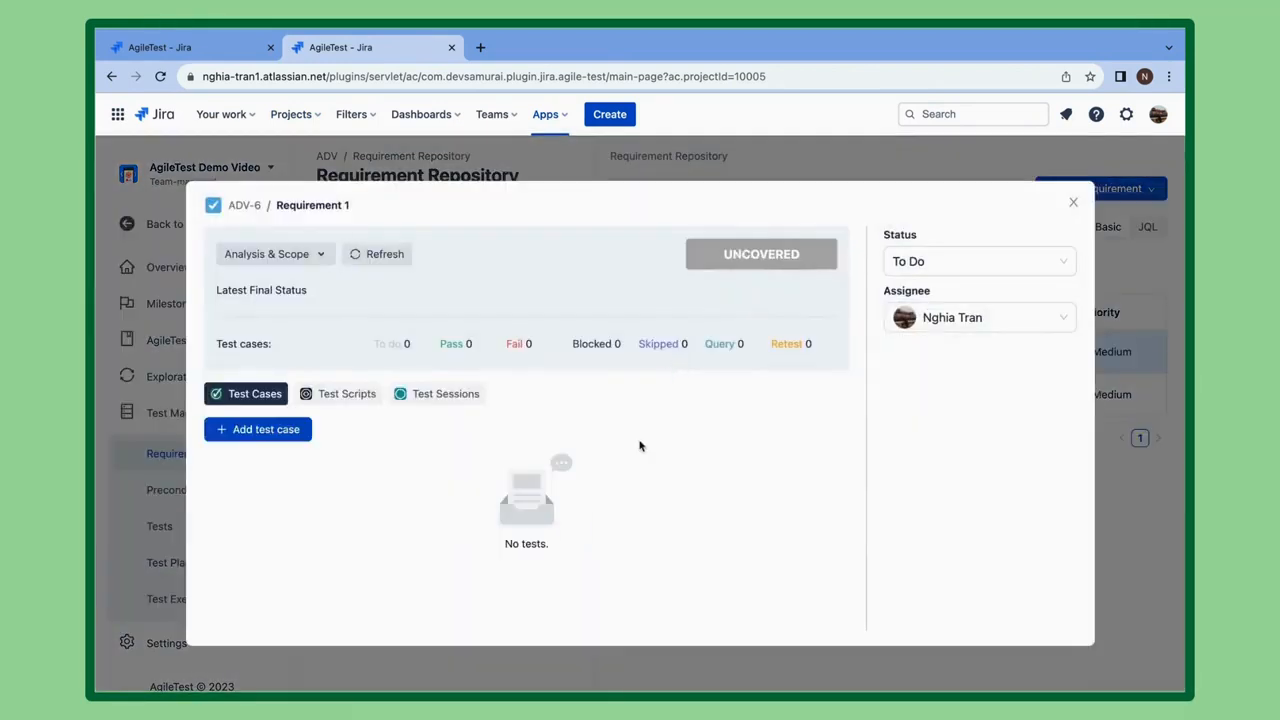
pyautogui.click(446, 394)
pyautogui.scroll(-2, 691, 455)
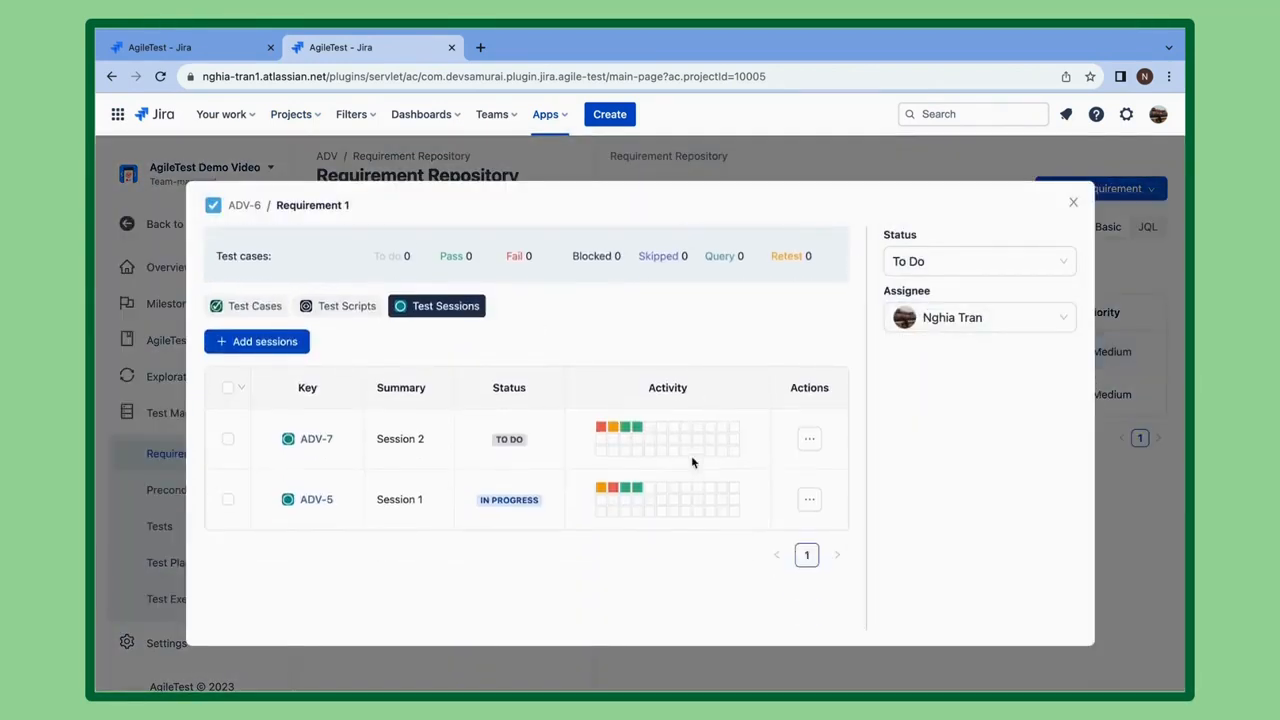
pyautogui.scroll(1, 691, 455)
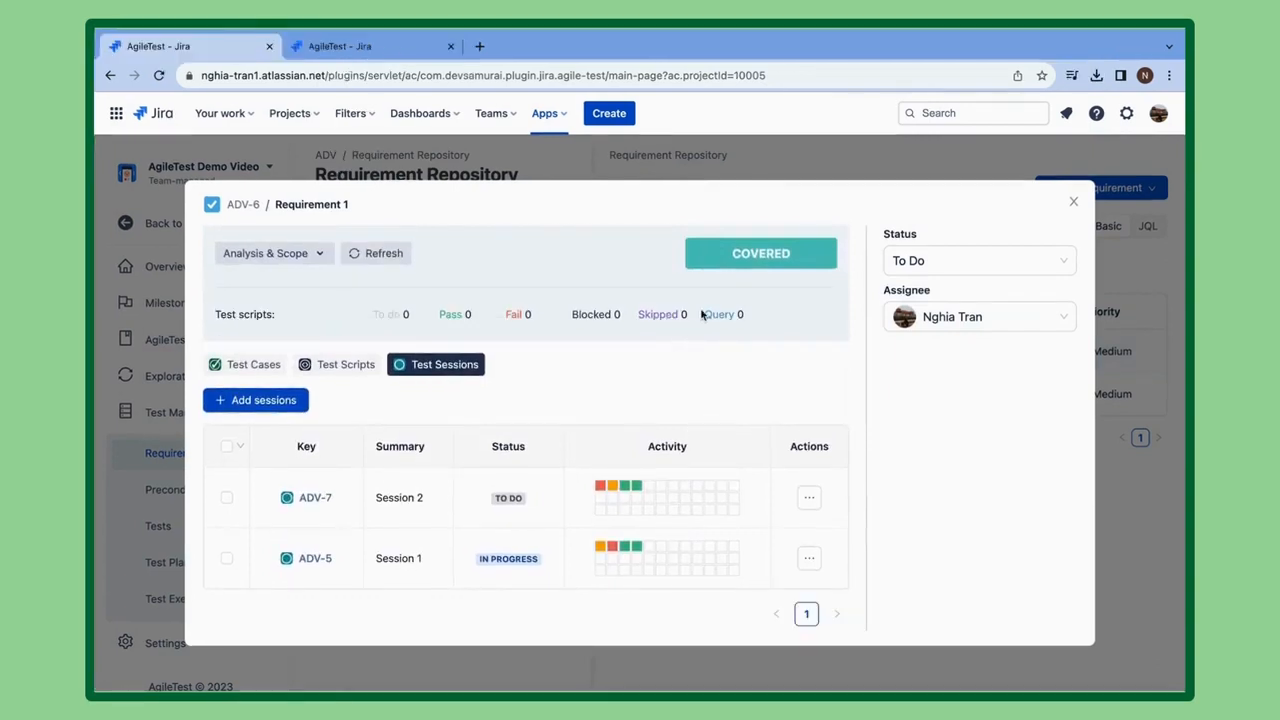
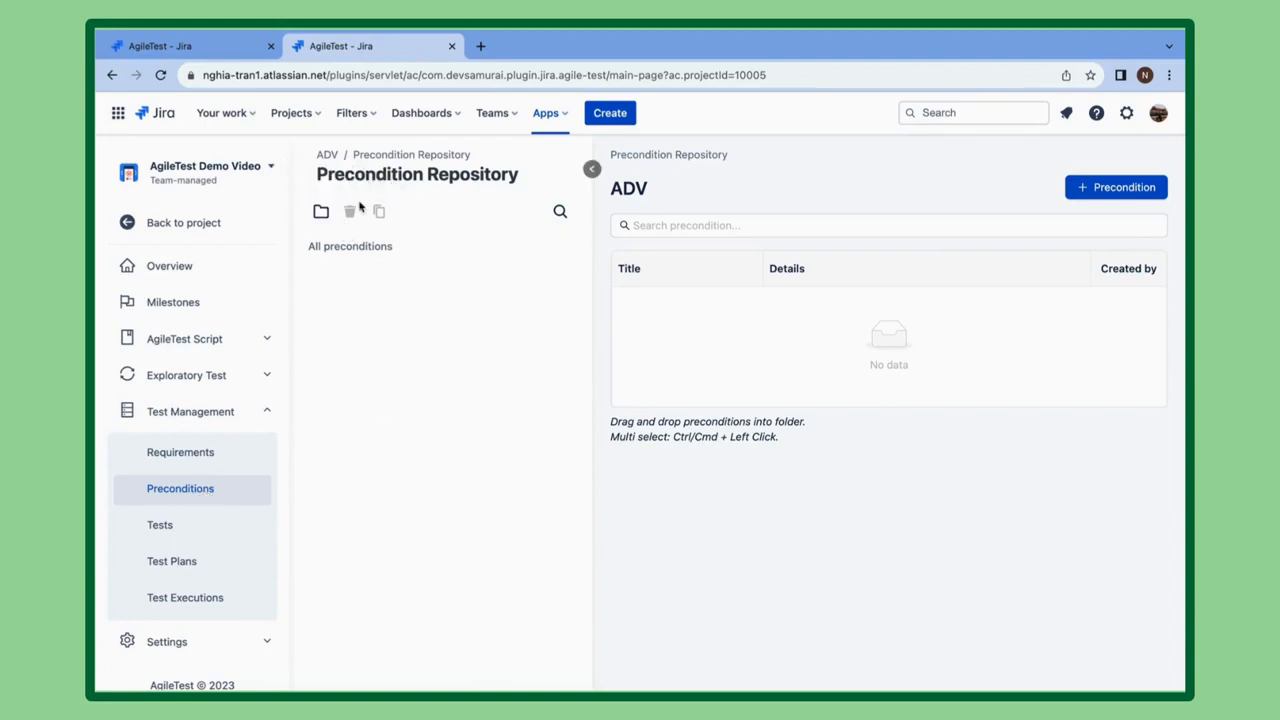
# Step: Create a top-level folder in the precondition repository and name it "Precondition 1"
pyautogui.click(321, 211)
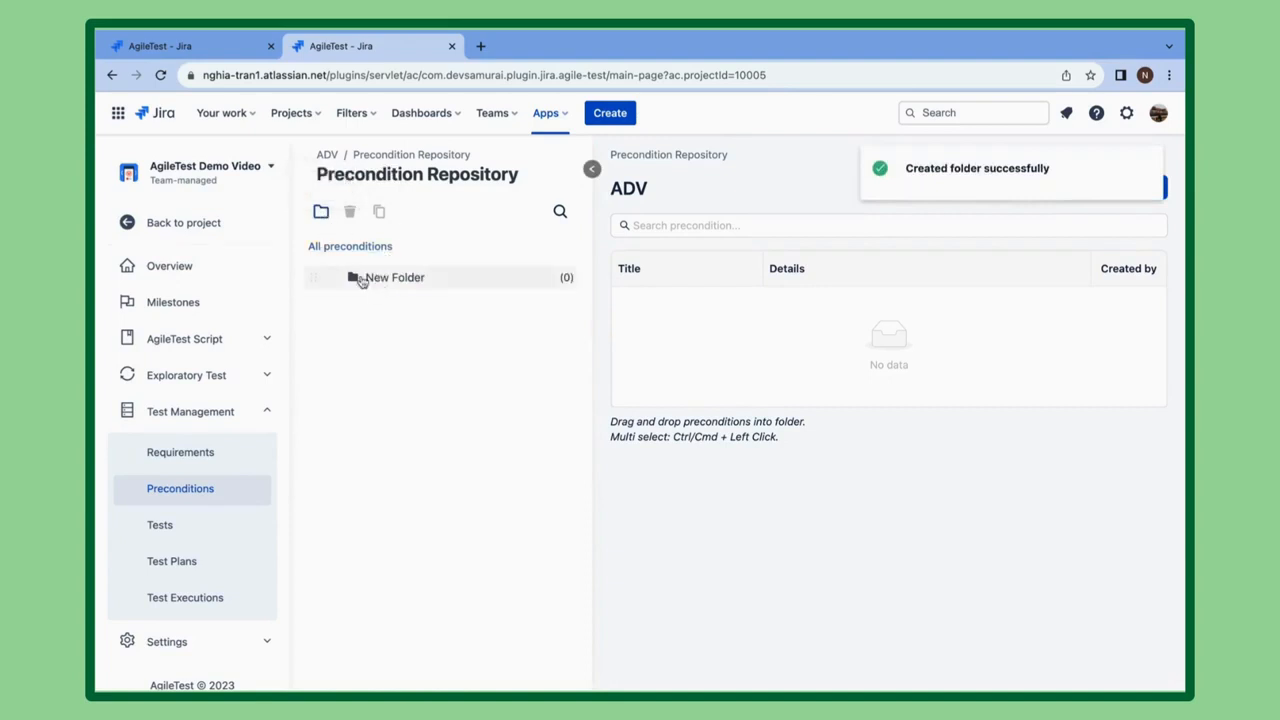
pyautogui.click(378, 286)
pyautogui.doubleClick(388, 286)
pyautogui.press('super+a')
pyautogui.press('Escape')
pyautogui.doubleClick(388, 286)
pyautogui.write('Precondition 1')
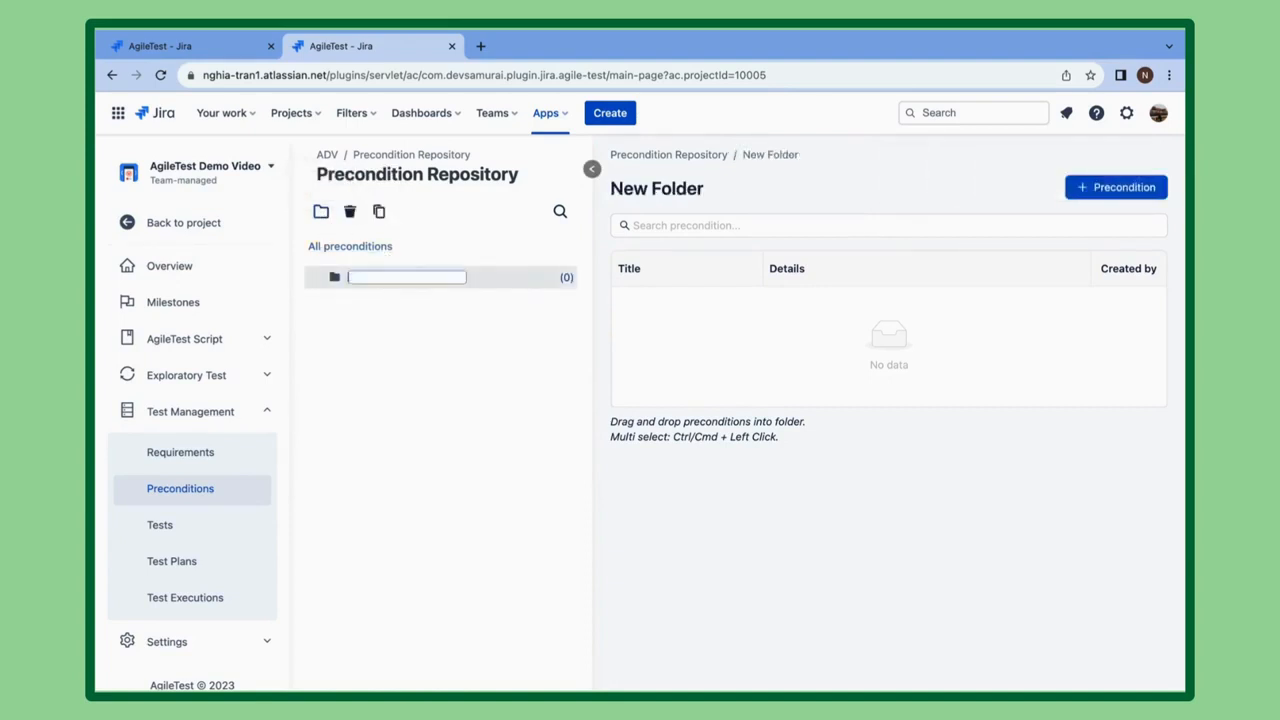
pyautogui.press('Return')
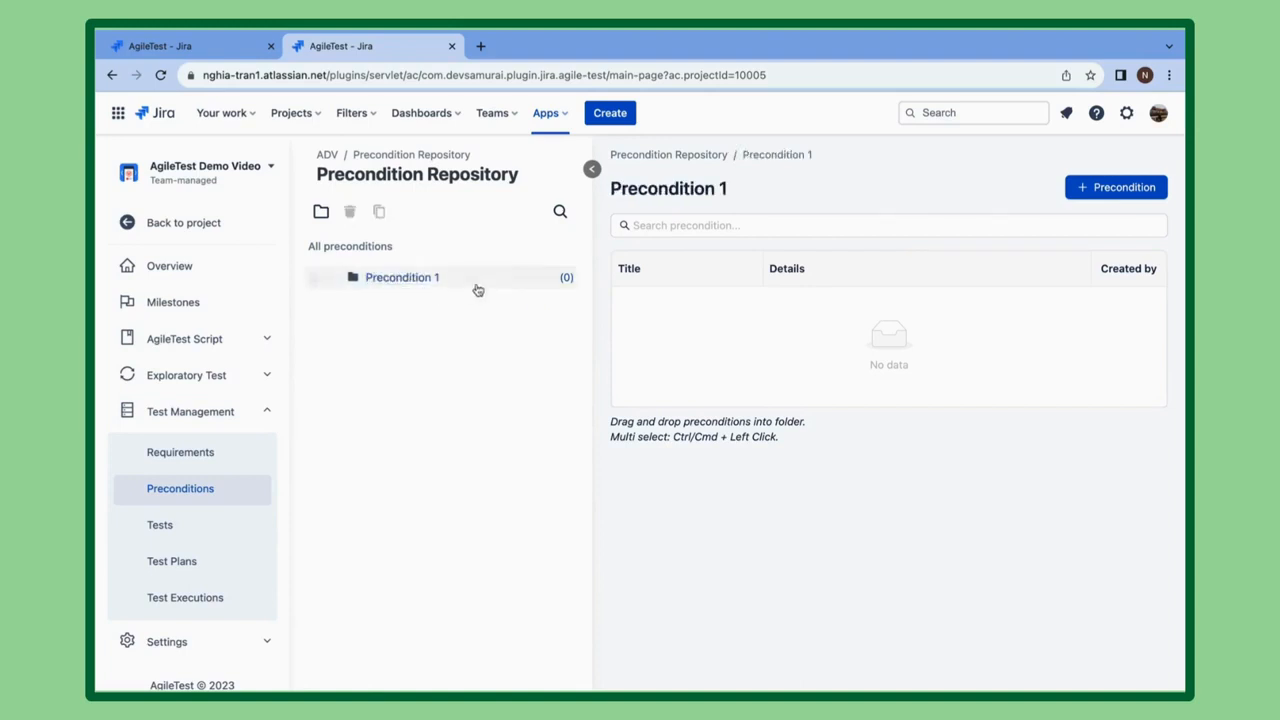
# Step: Create a subfolder inside the Precondition 1 folder and name it "Precondition 1.1"
pyautogui.click(434, 280)
pyautogui.click(323, 216)
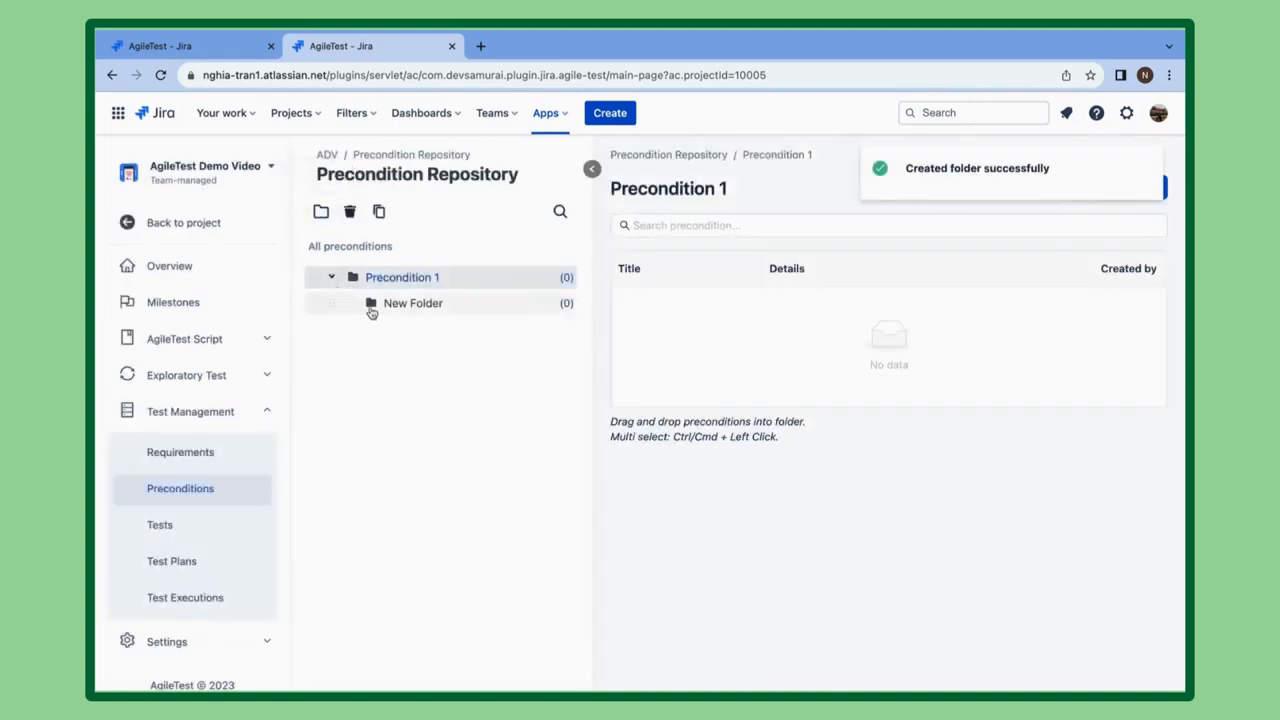
pyautogui.doubleClick(404, 303)
pyautogui.hotkey('ctrl', 'a')
pyautogui.write('Precondition 1')
pyautogui.press('Return')
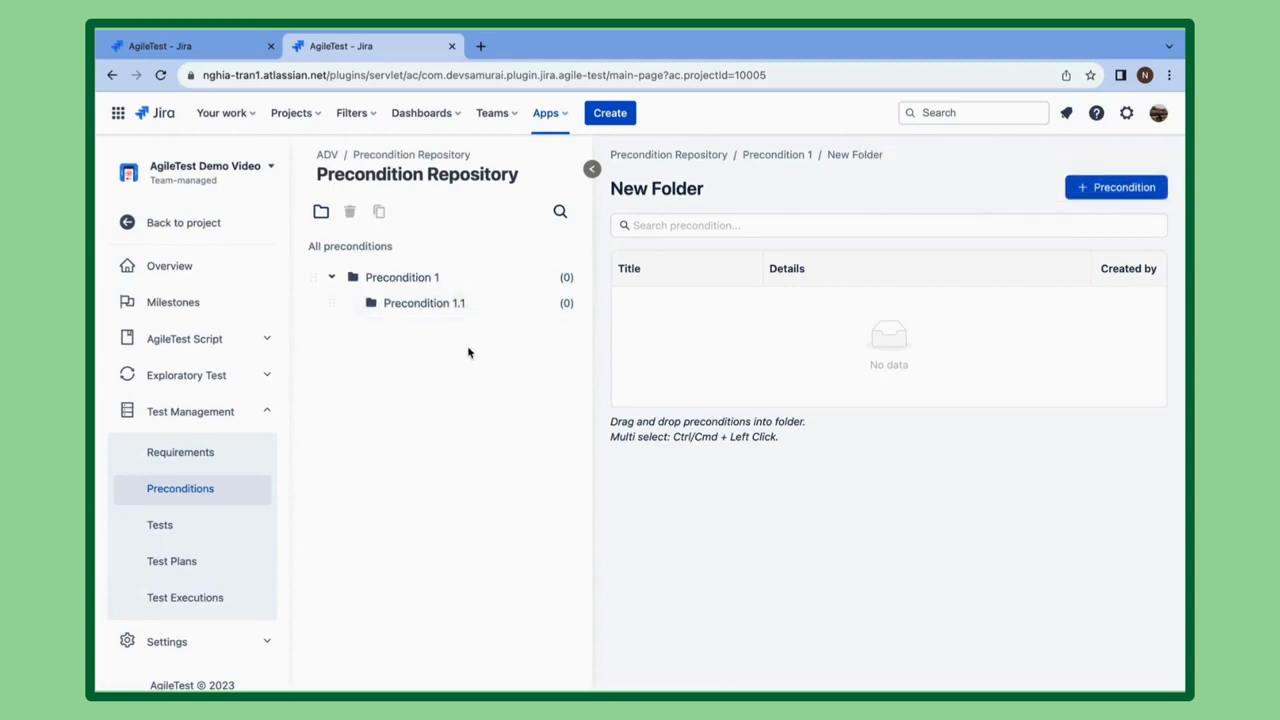
# Step: Add another top-level precondition folder named "Pre" and delete it again
pyautogui.click(321, 213)
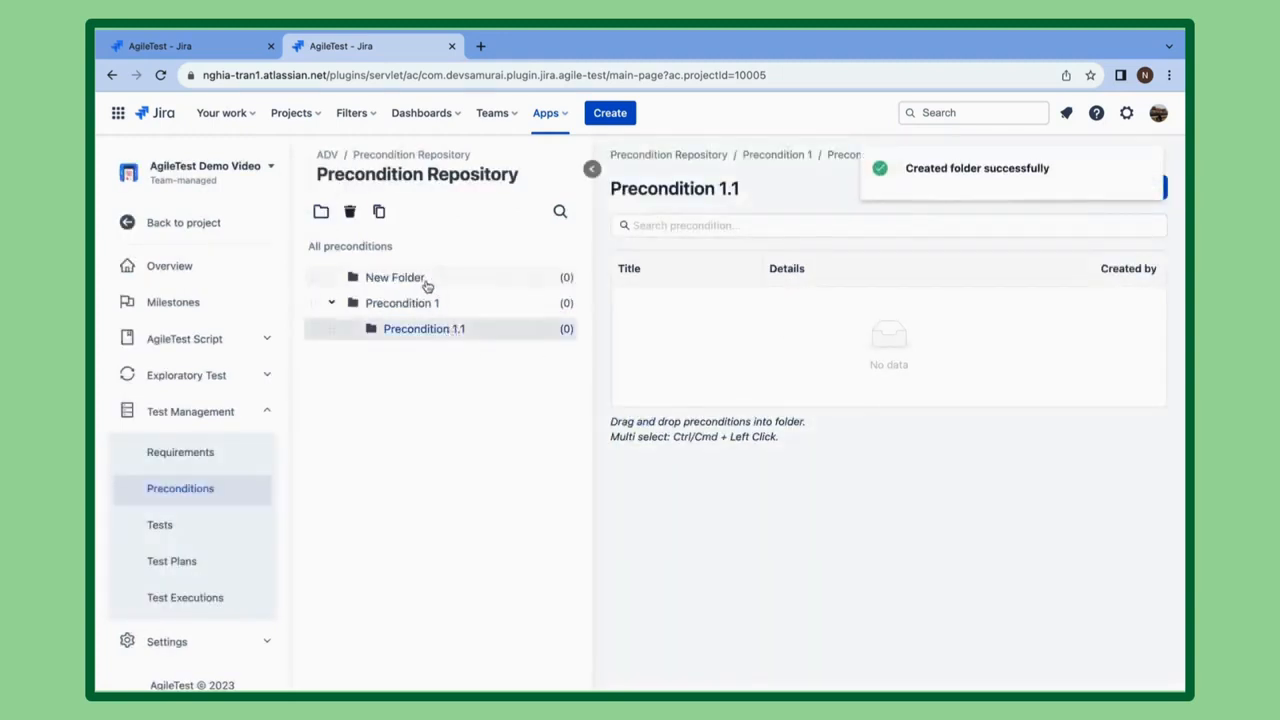
pyautogui.rightClick(420, 280)
pyautogui.click(476, 315)
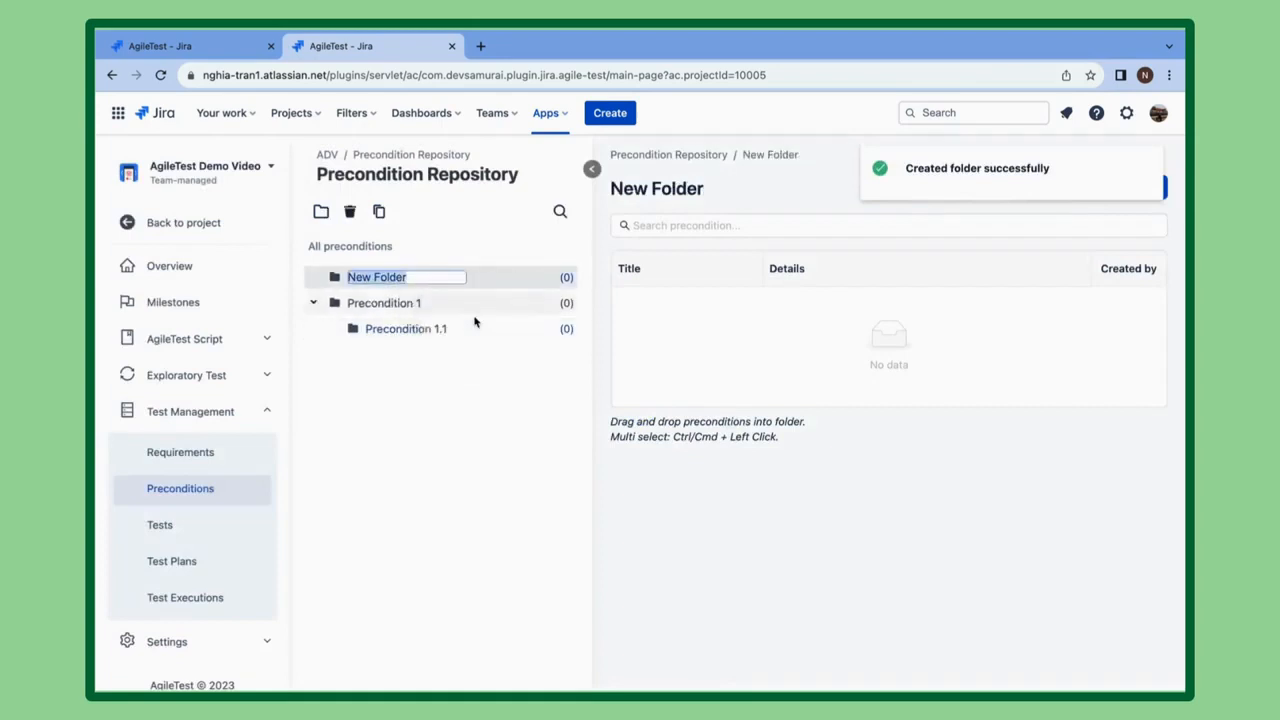
pyautogui.write('Pre')
pyautogui.press('Return')
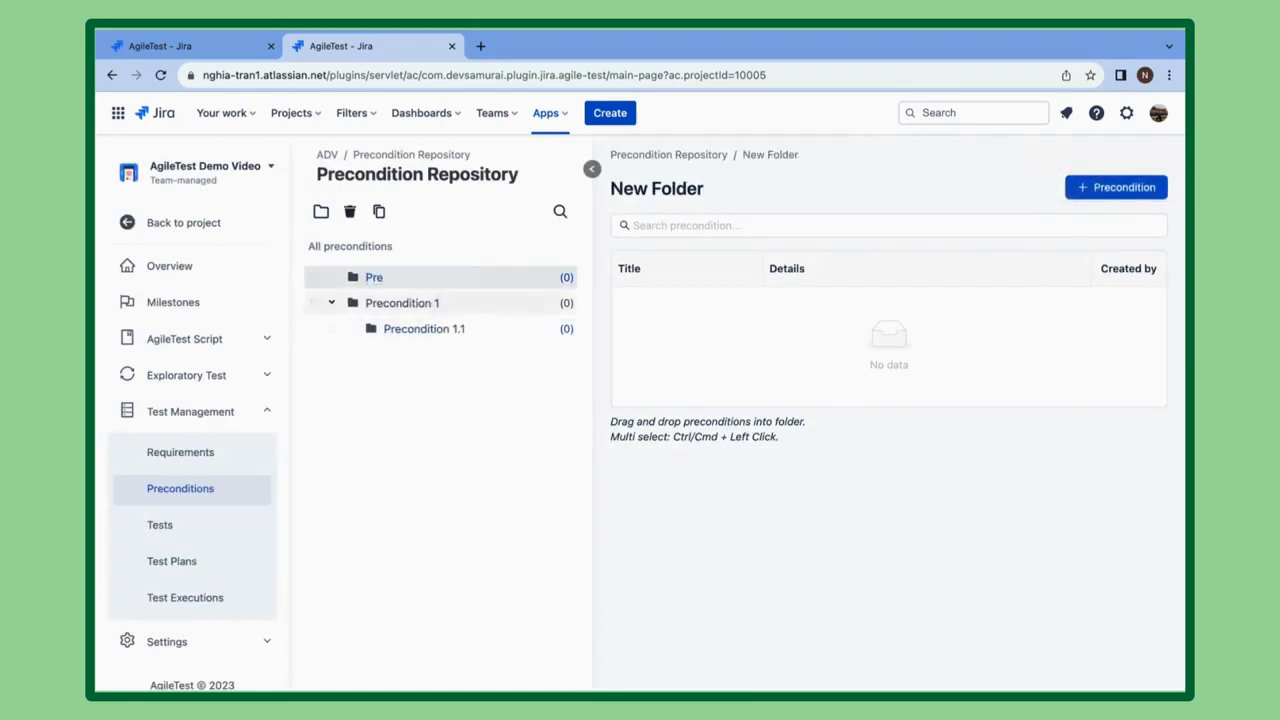
pyautogui.click(347, 213)
pyautogui.click(757, 429)
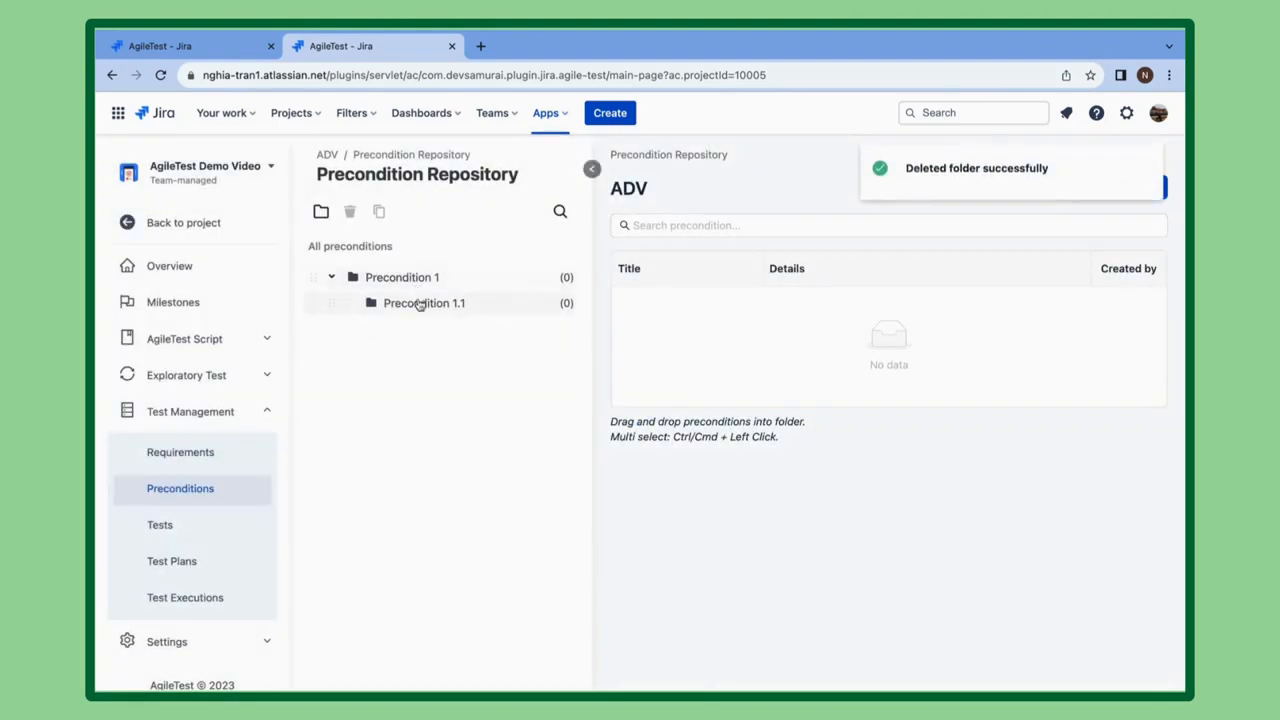
# Step: Duplicate the Precondition 1.1 folder and delete the copy
pyautogui.click(430, 304)
pyautogui.click(380, 213)
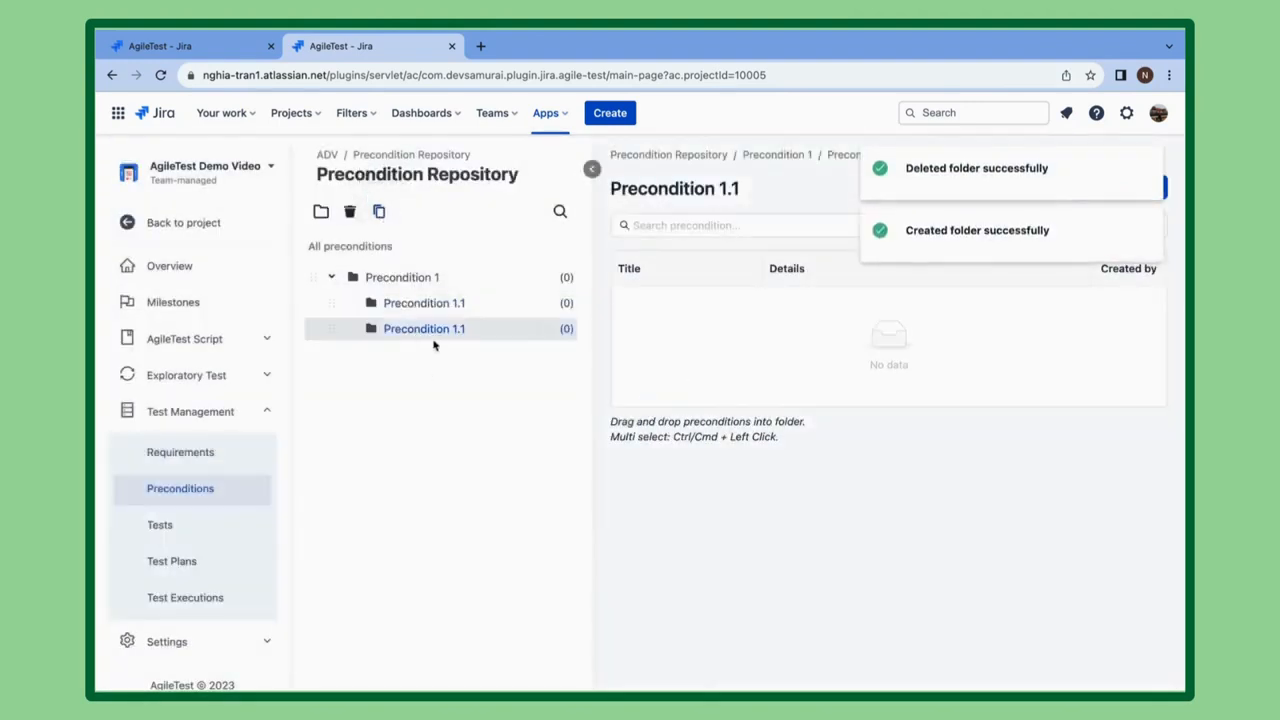
pyautogui.rightClick(437, 333)
pyautogui.click(478, 400)
pyautogui.click(718, 433)
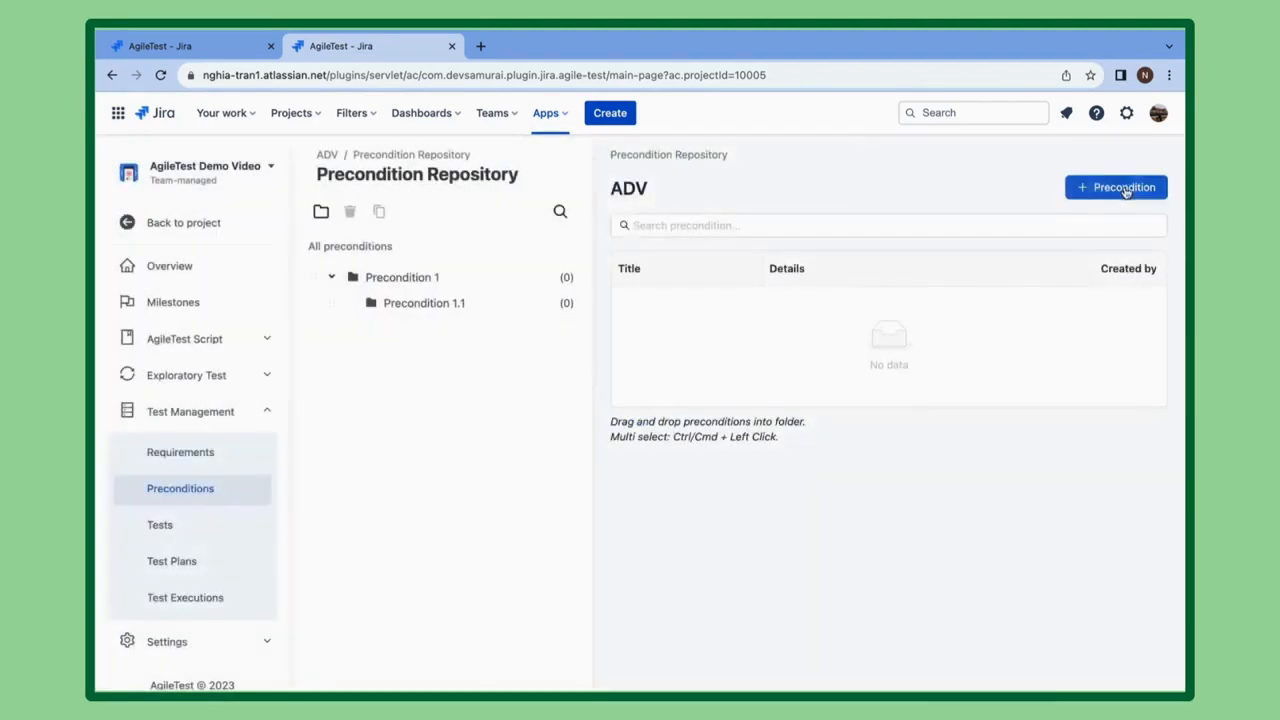
# Step: Create a precondition in the repository titled "Precondition 1" with the details text "Precondition"
pyautogui.click(1116, 187)
pyautogui.click(546, 266)
pyautogui.write('Prec')
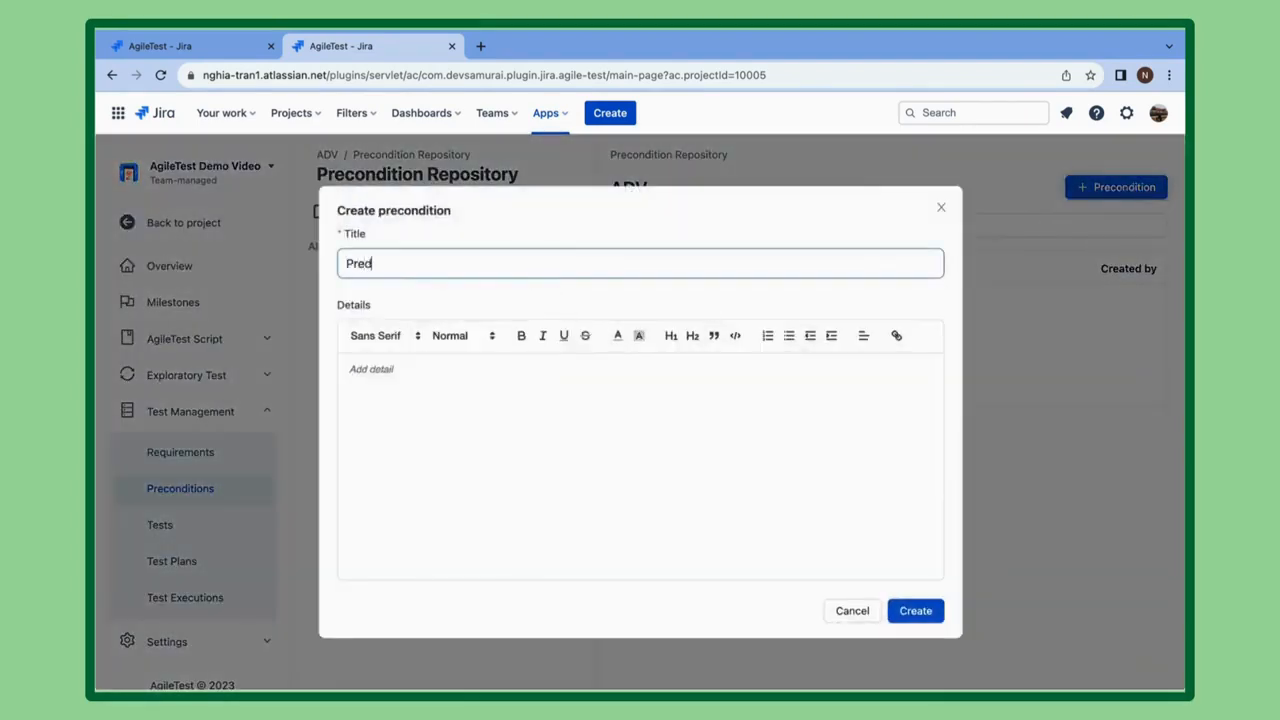
pyautogui.write('ondition 1')
pyautogui.press('Tab')
pyautogui.write('Precondtion')
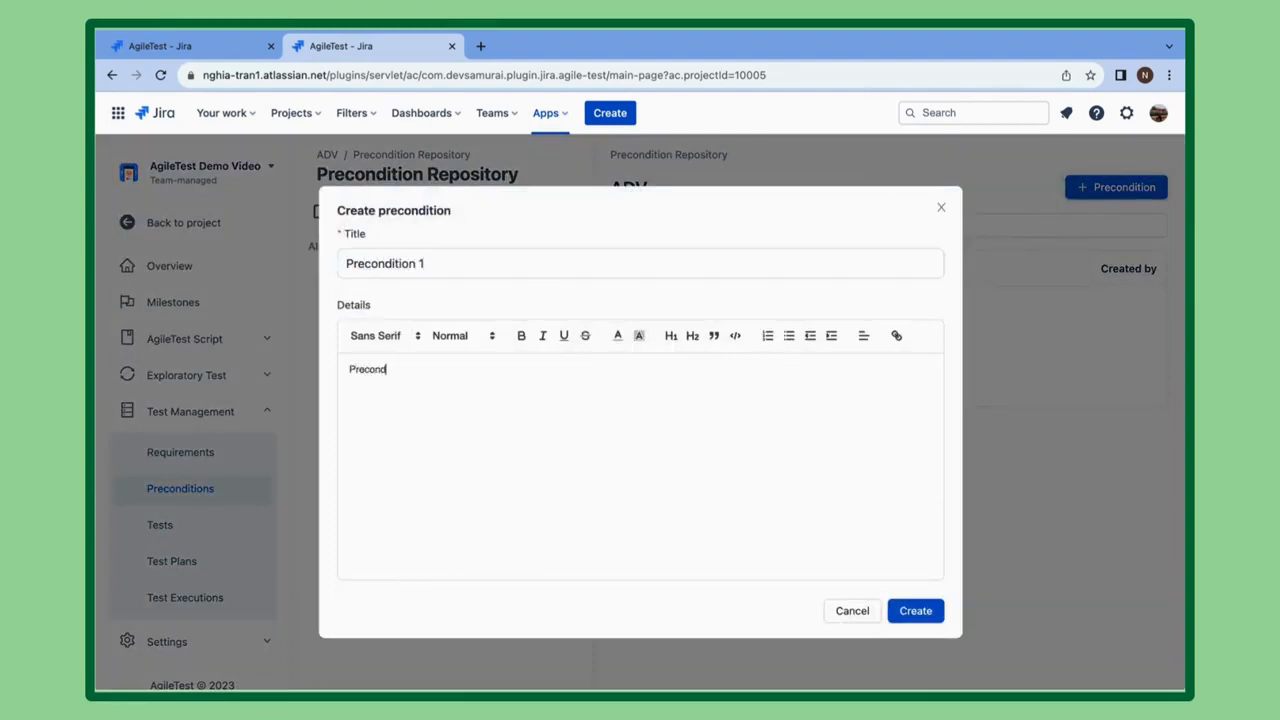
pyautogui.press('BackSpace')
pyautogui.press('BackSpace')
pyautogui.press('BackSpace')
pyautogui.press('BackSpace')
pyautogui.write('ition')
pyautogui.click(914, 610)
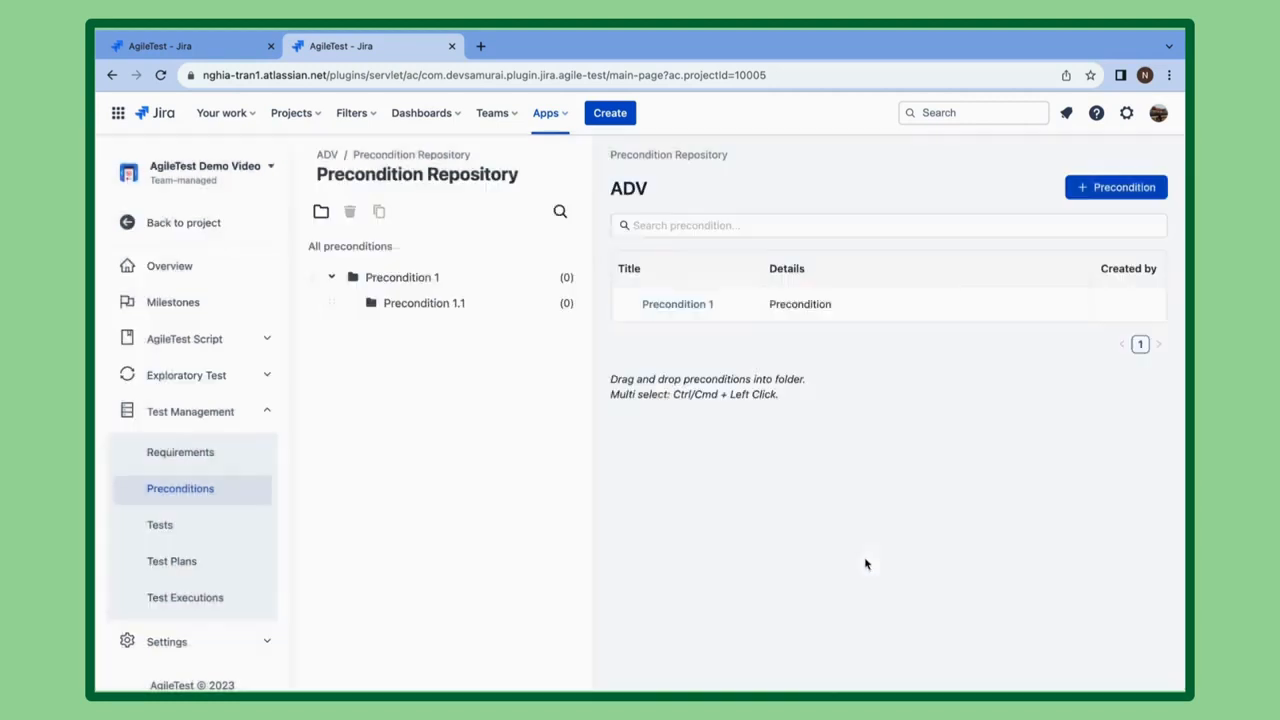
# Step: From the Precondition 1 record, create a linked test case "Test Case 4" with description "Created via Precondition", assigned to yourself
pyautogui.click(692, 306)
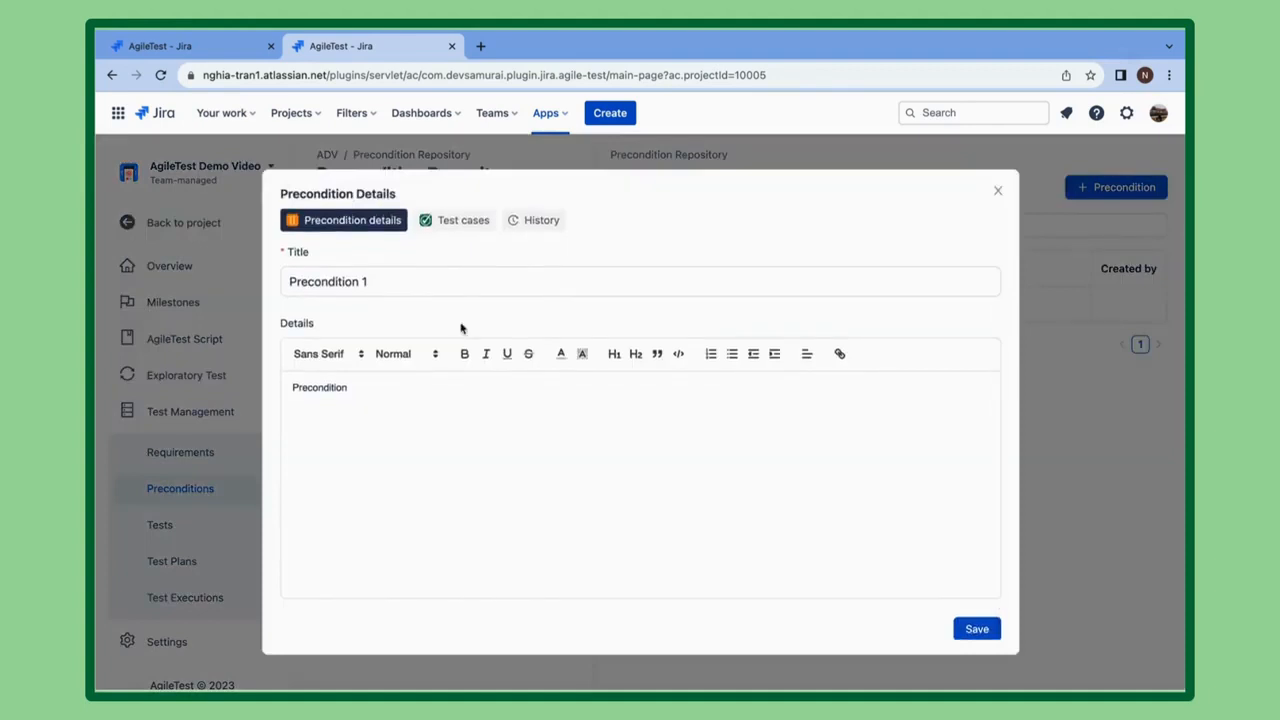
pyautogui.click(447, 228)
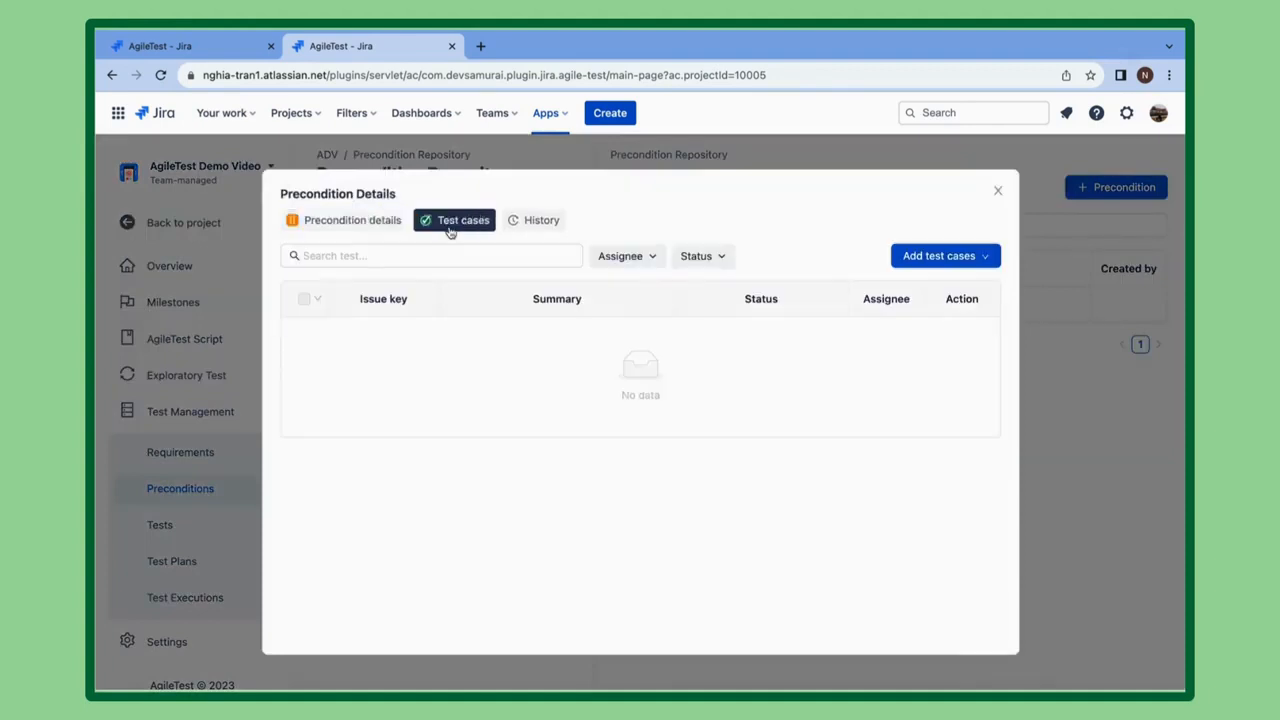
pyautogui.click(938, 256)
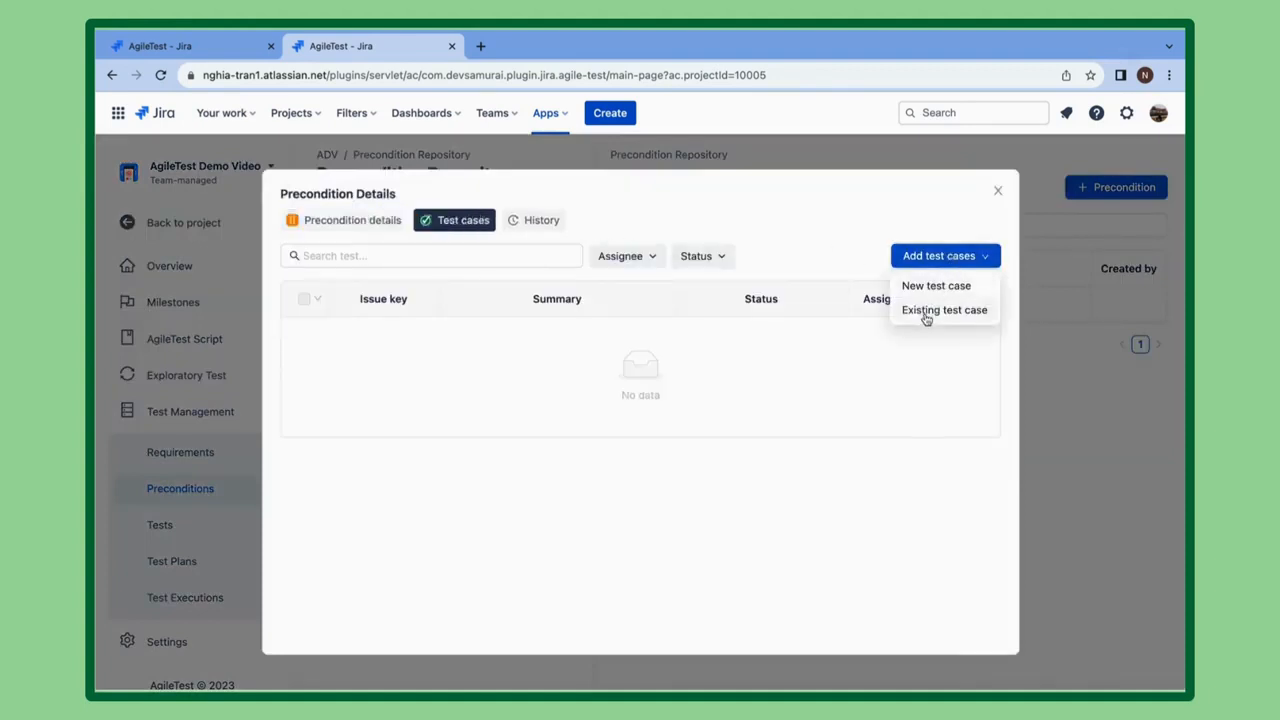
pyautogui.click(937, 286)
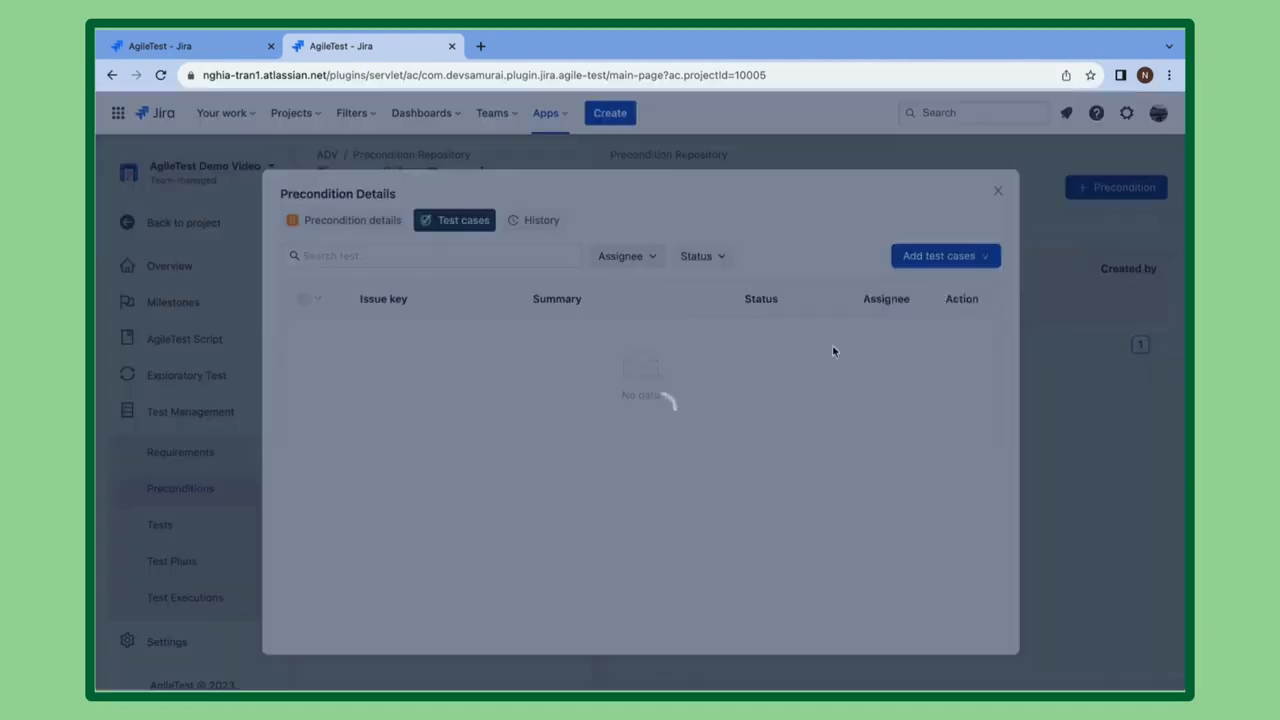
pyautogui.click(724, 352)
pyautogui.write('Test Case 4')
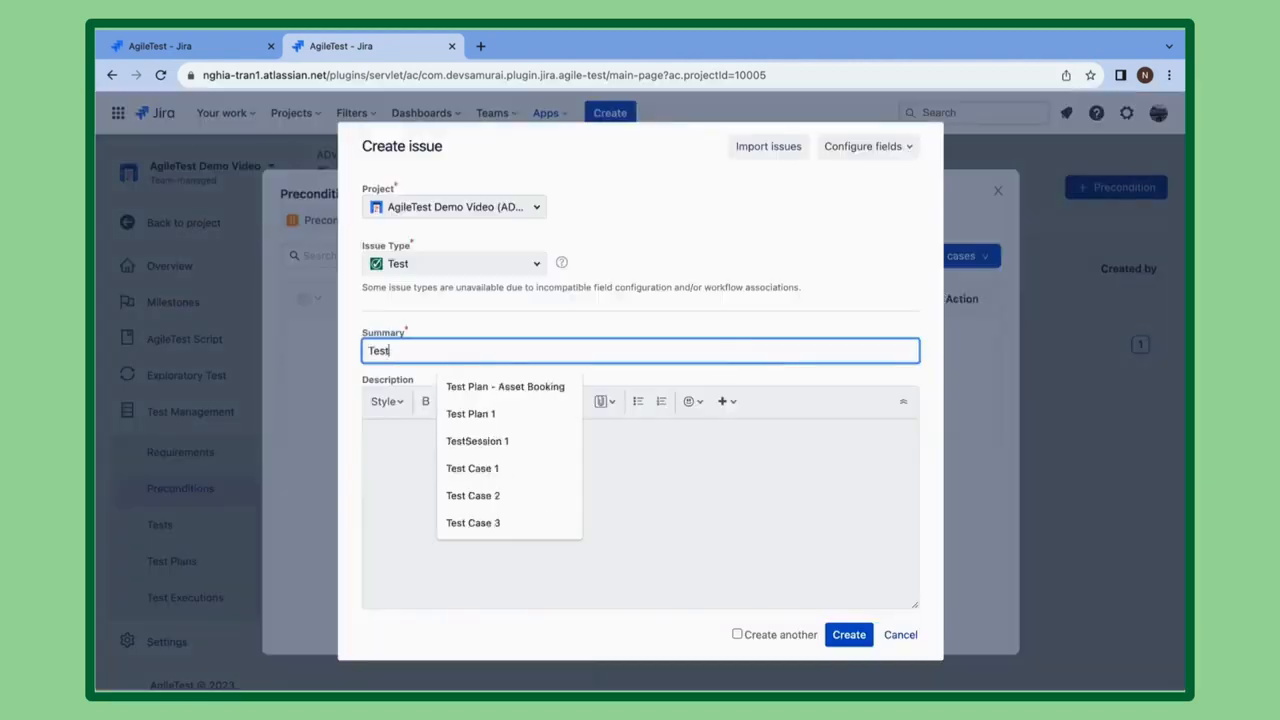
pyautogui.click(716, 447)
pyautogui.write('Created via Precondition')
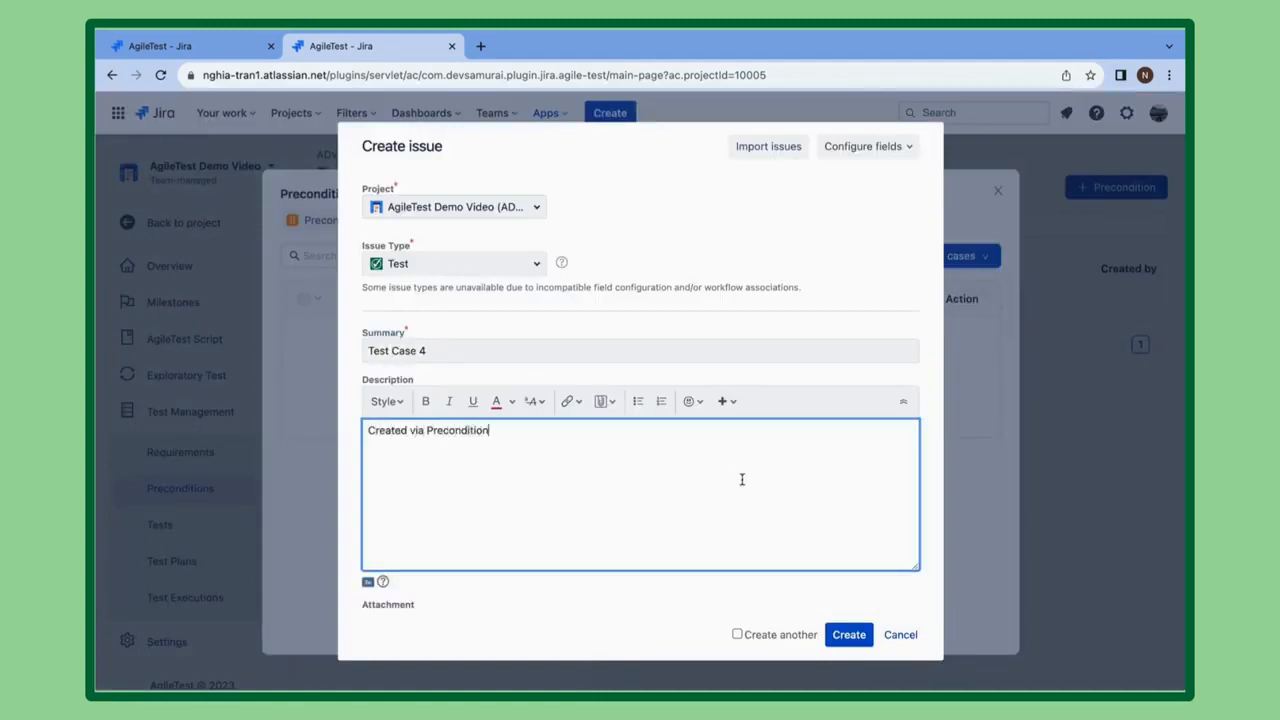
pyautogui.scroll(-5, 775, 500)
pyautogui.click(415, 446)
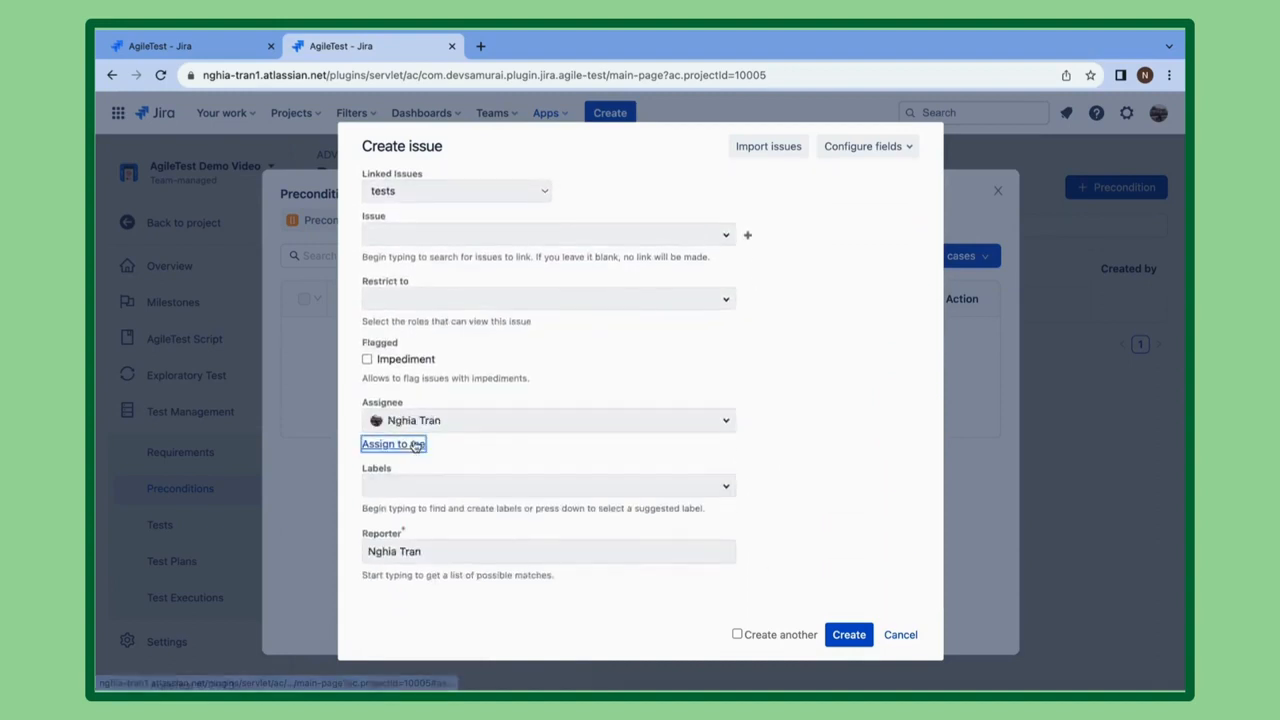
pyautogui.click(849, 634)
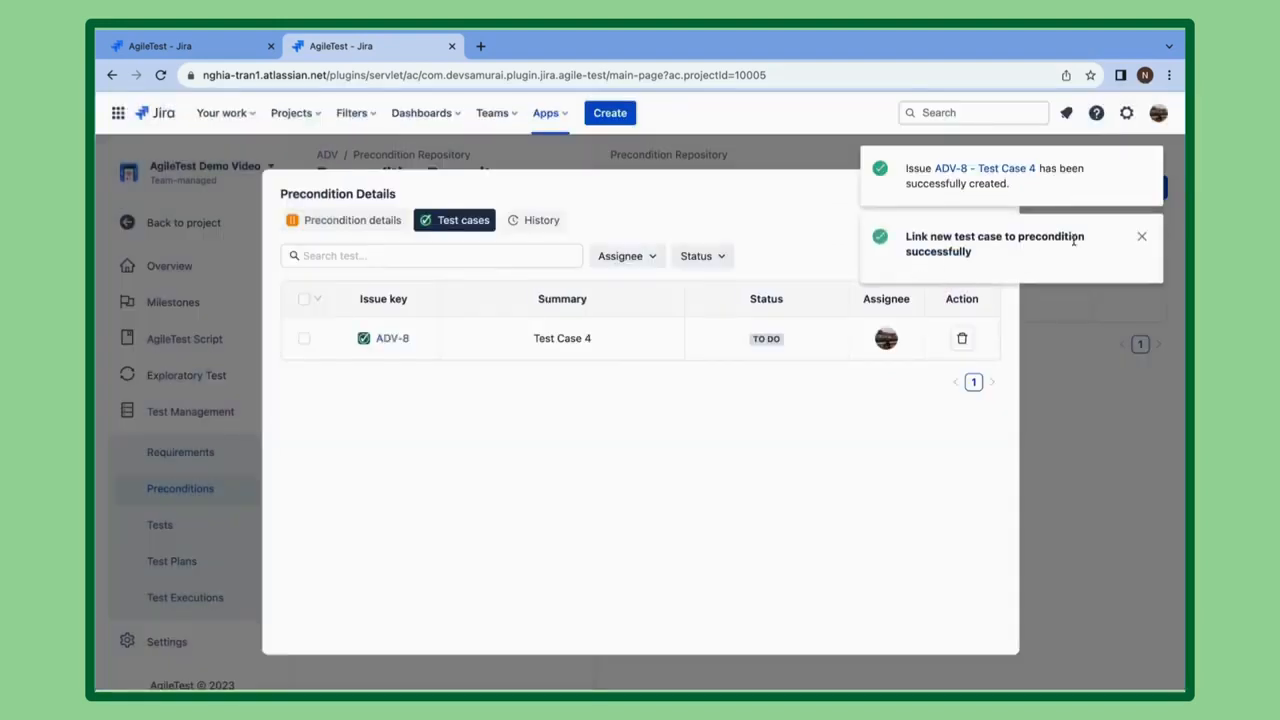
# Step: Review the linked Test Case 4 issue, then examine the history of Precondition 1
pyautogui.click(467, 258)
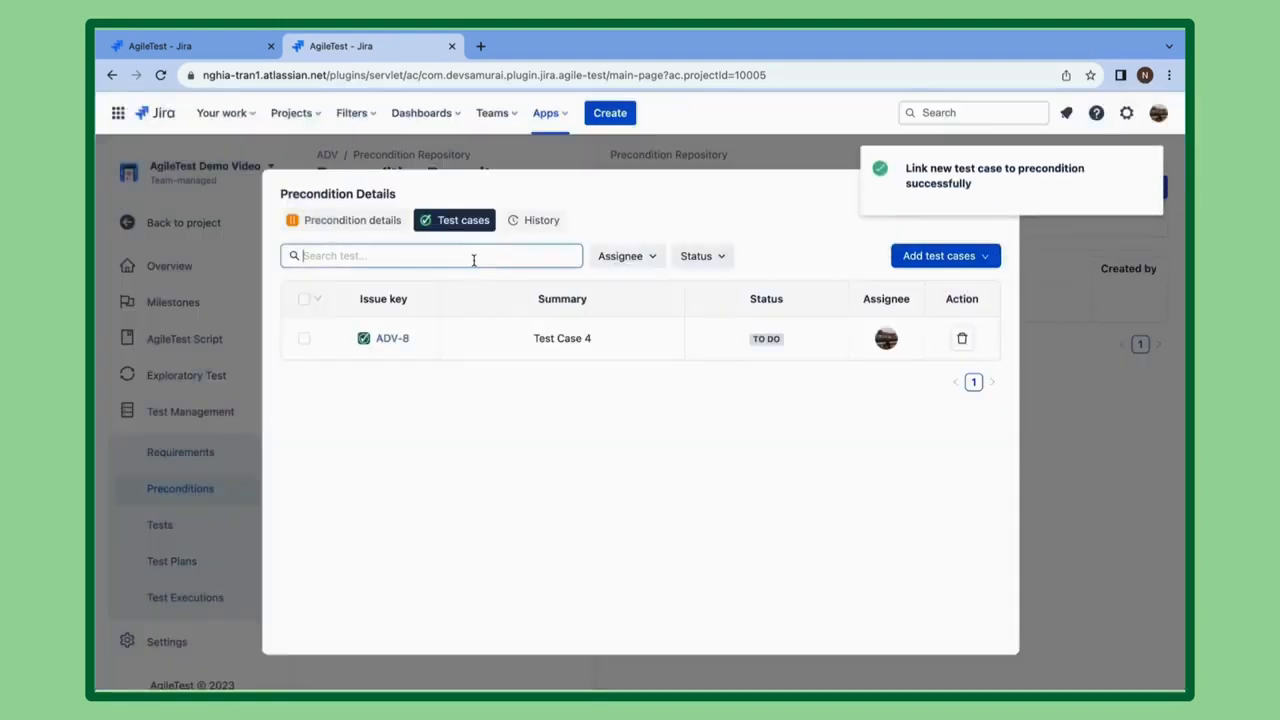
pyautogui.click(392, 340)
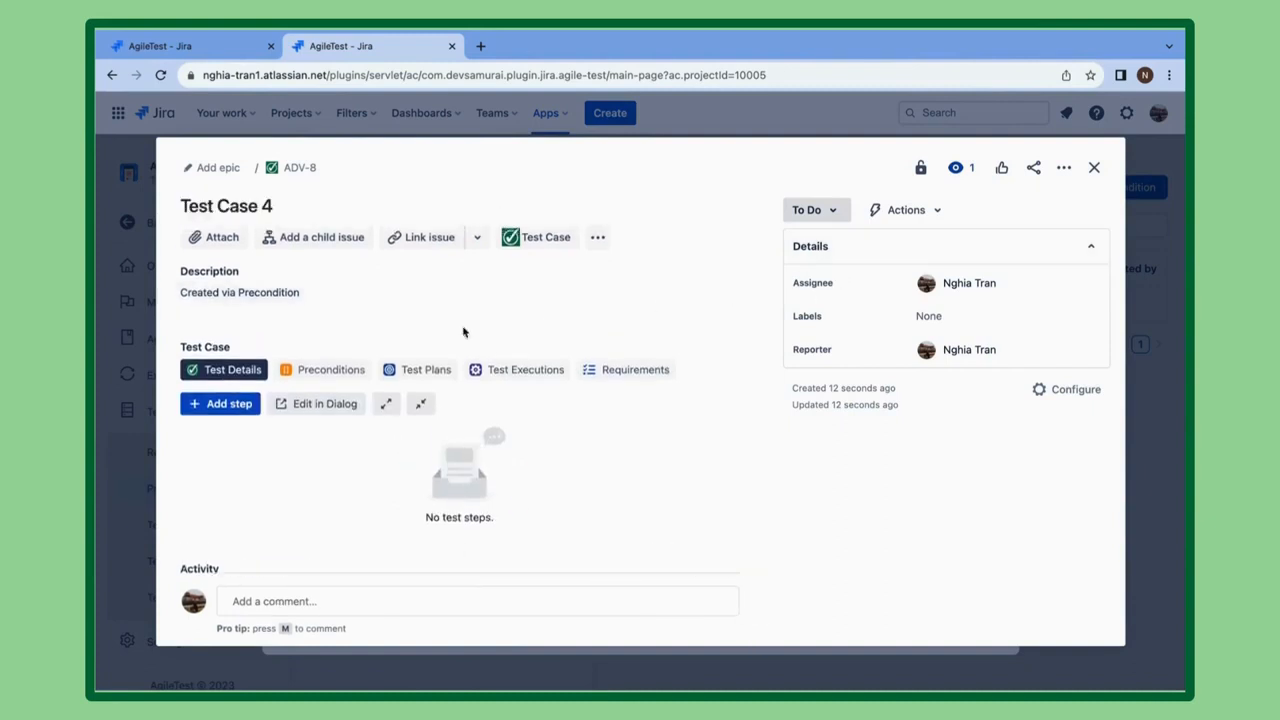
pyautogui.click(1094, 167)
pyautogui.click(533, 221)
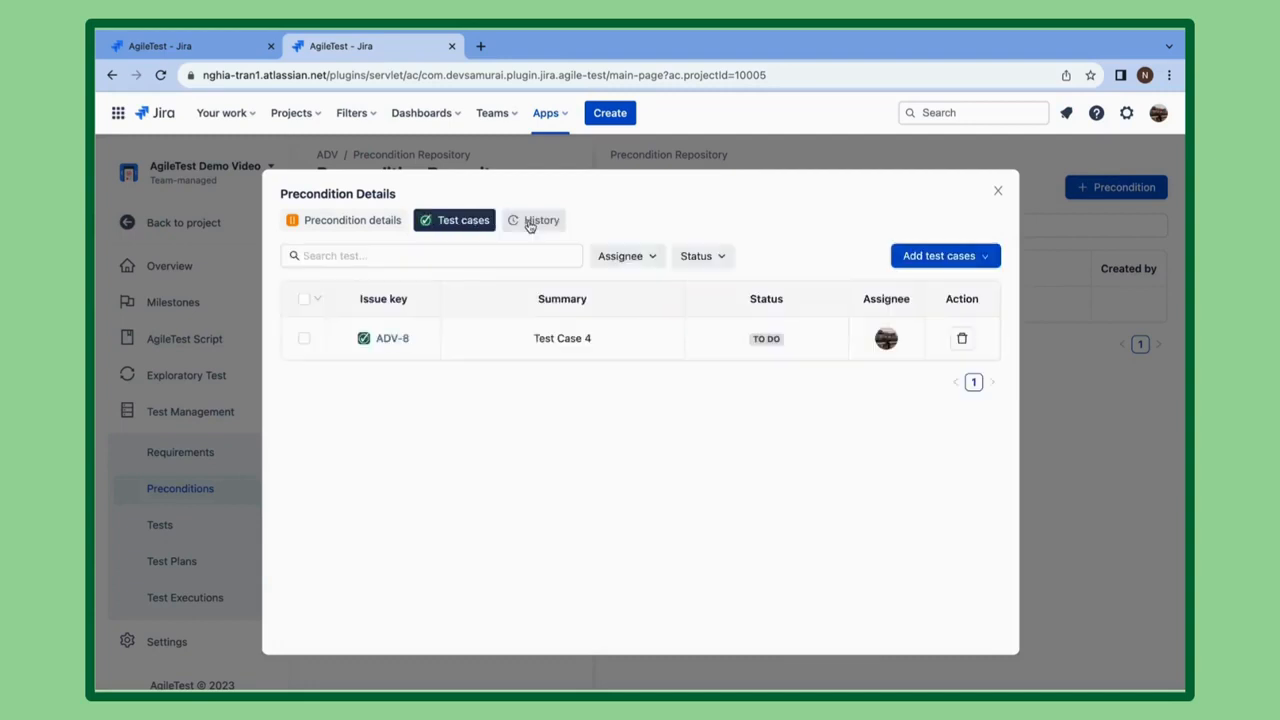
pyautogui.click(533, 221)
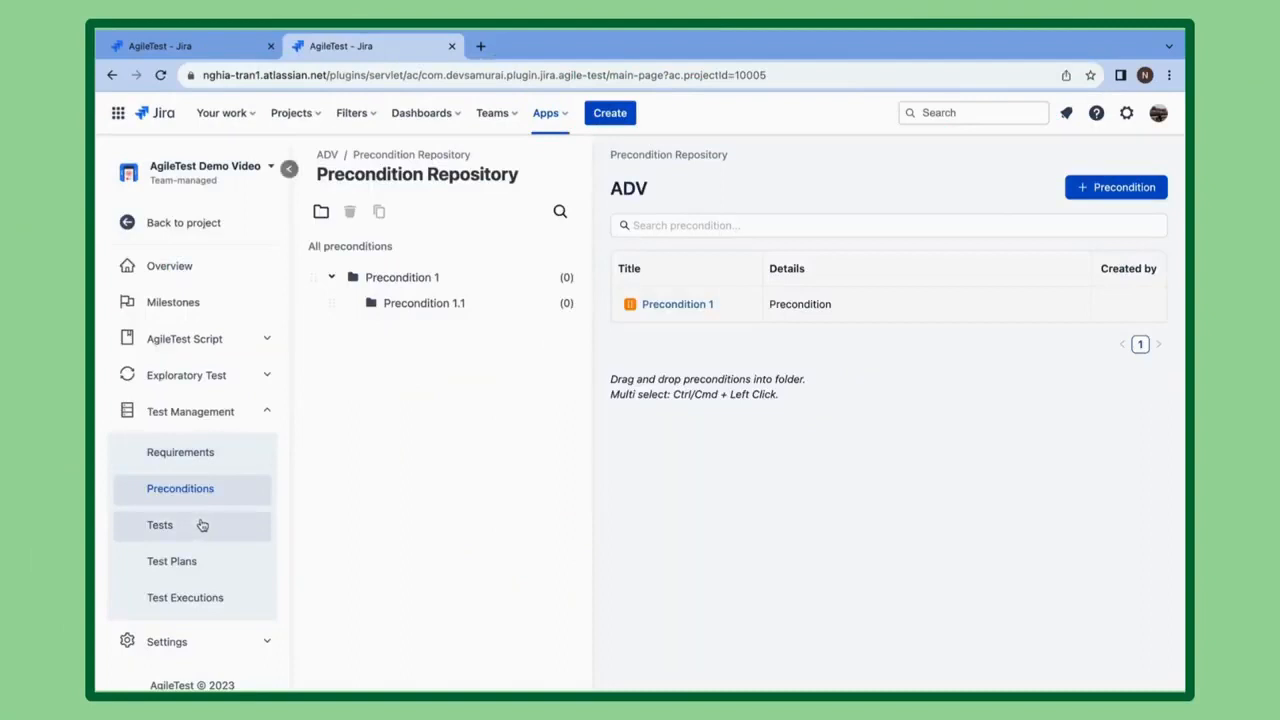
# Step: In the test repository, create a new test with summary "Test Case 5" and description "5"
pyautogui.click(200, 526)
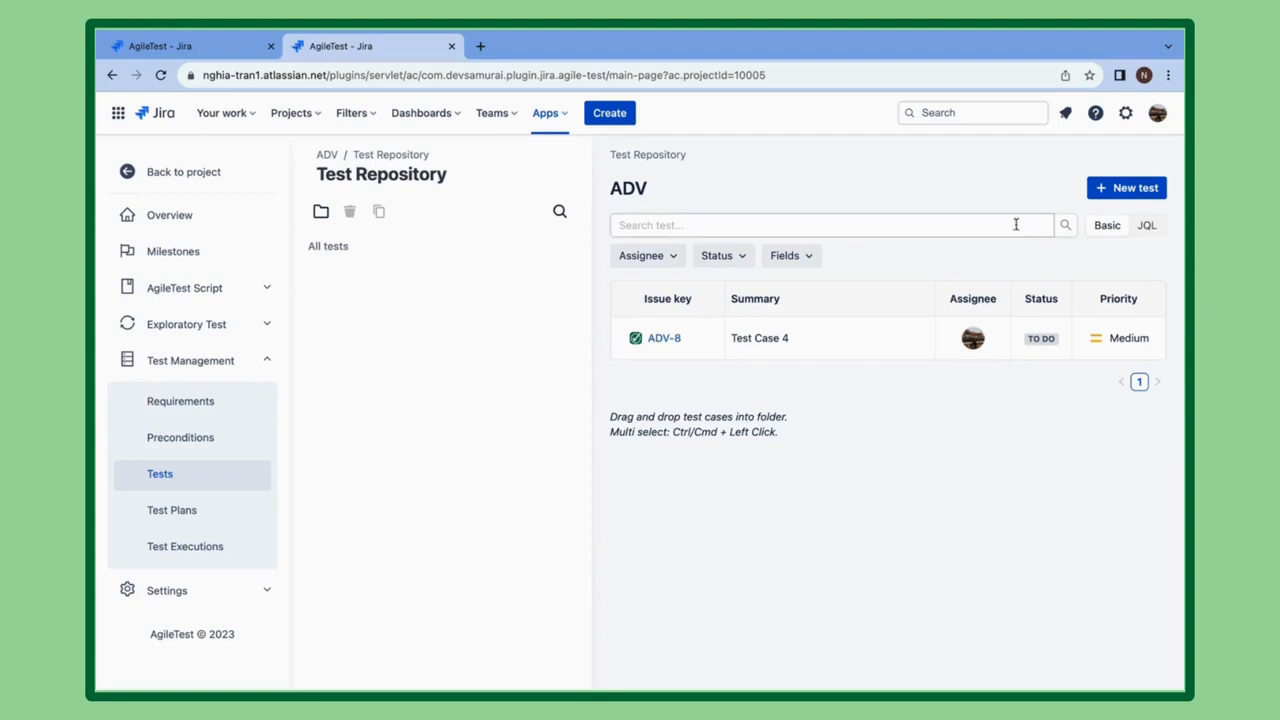
pyautogui.click(1113, 189)
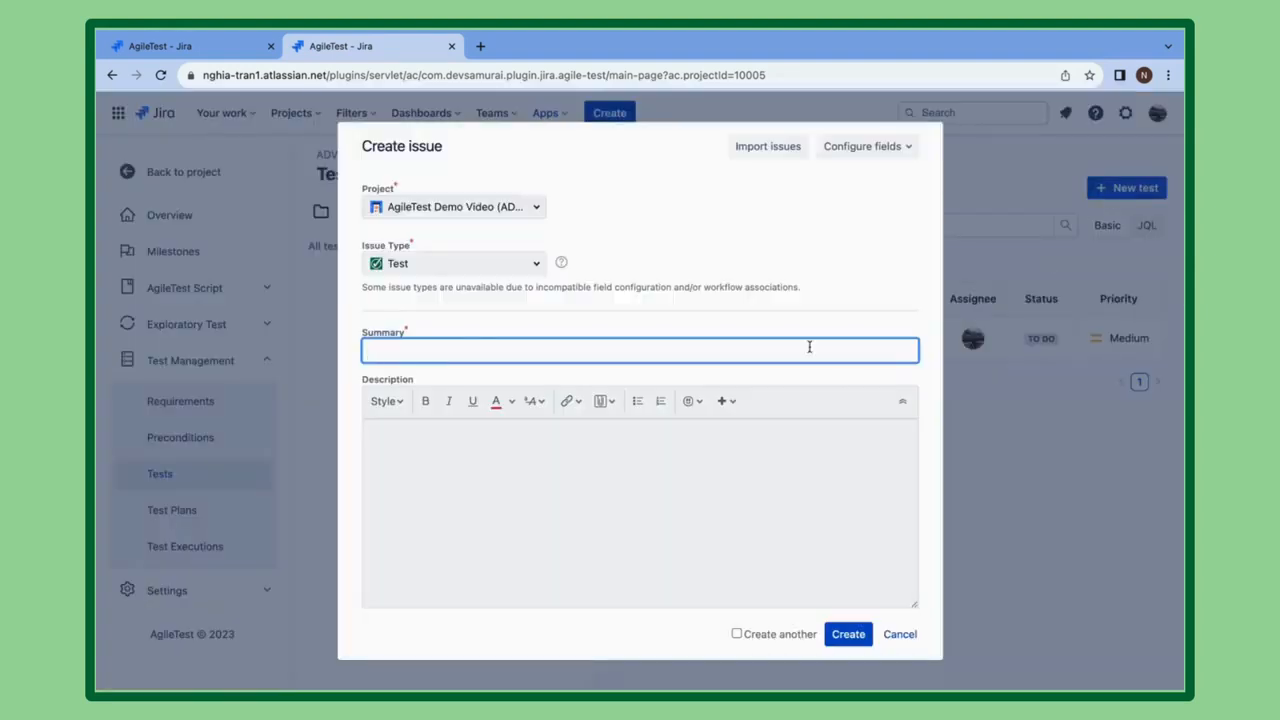
pyautogui.write('Test Case ')
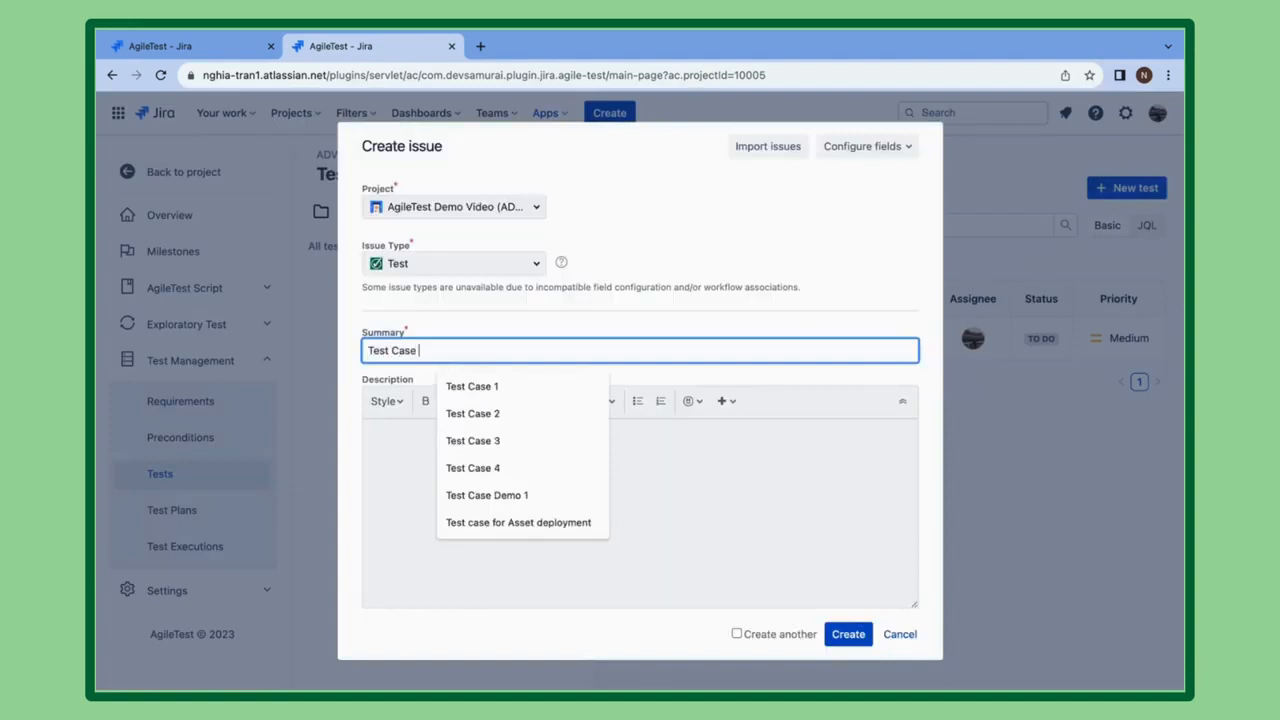
pyautogui.write('5')
pyautogui.click(708, 474)
pyautogui.scroll(-5, 708, 474)
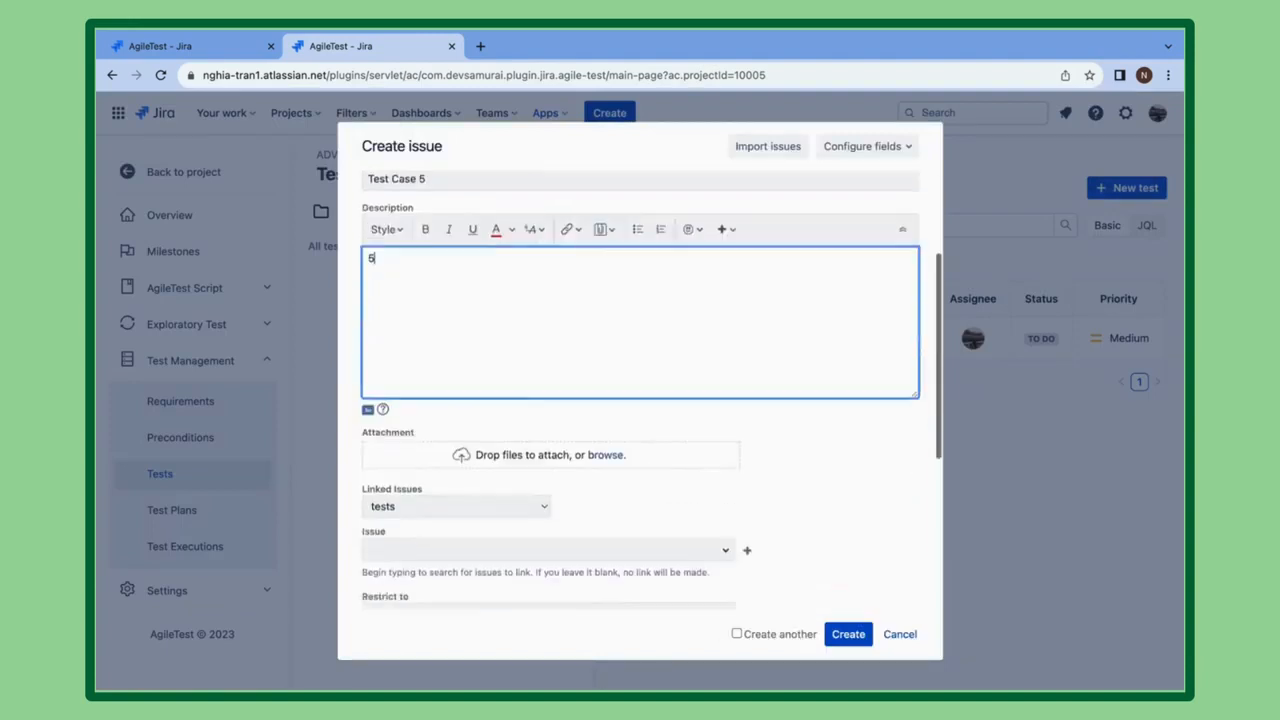
pyautogui.click(849, 637)
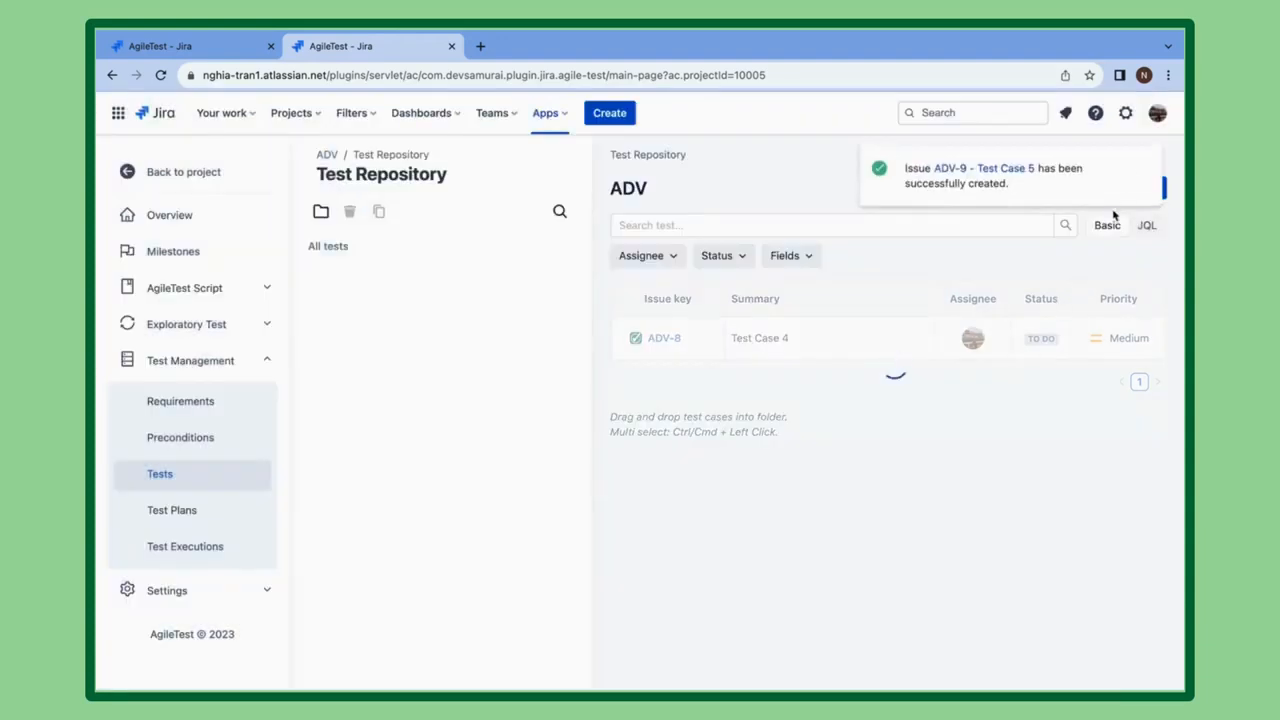
# Step: Create another test with summary "Test Case 6" and description "6"
pyautogui.click(1158, 167)
pyautogui.click(1131, 194)
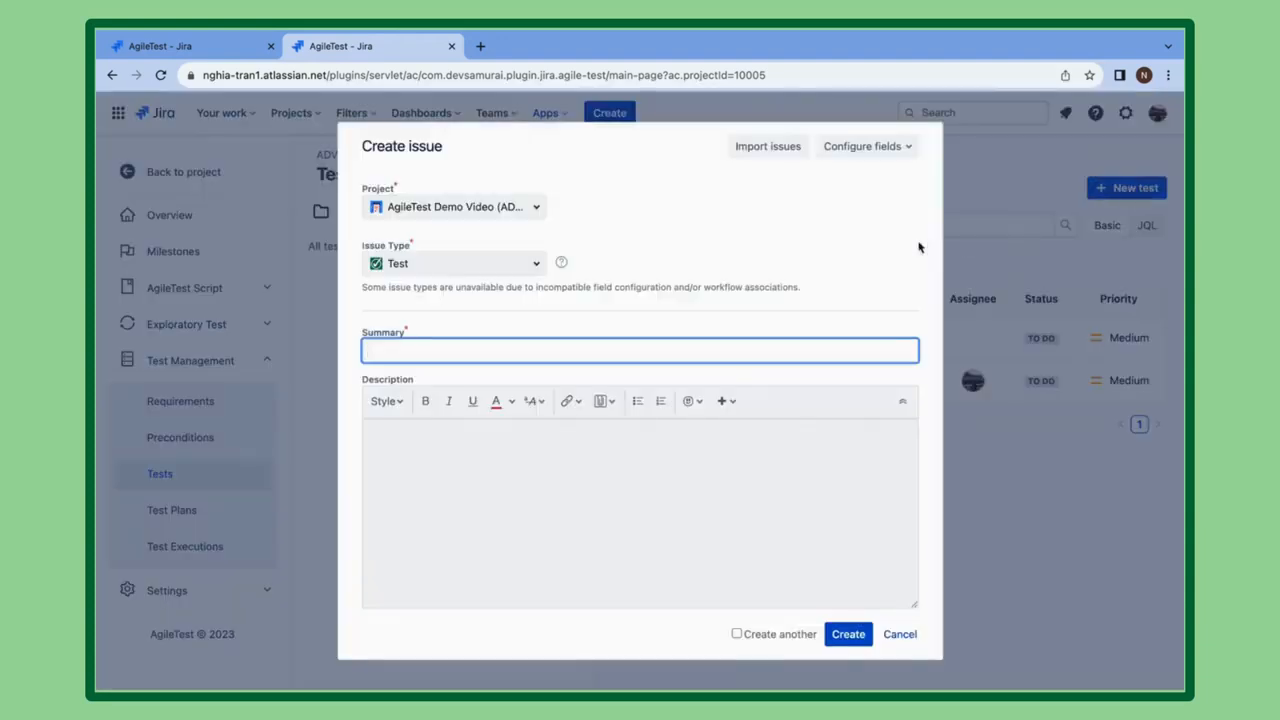
pyautogui.write('Test Case ')
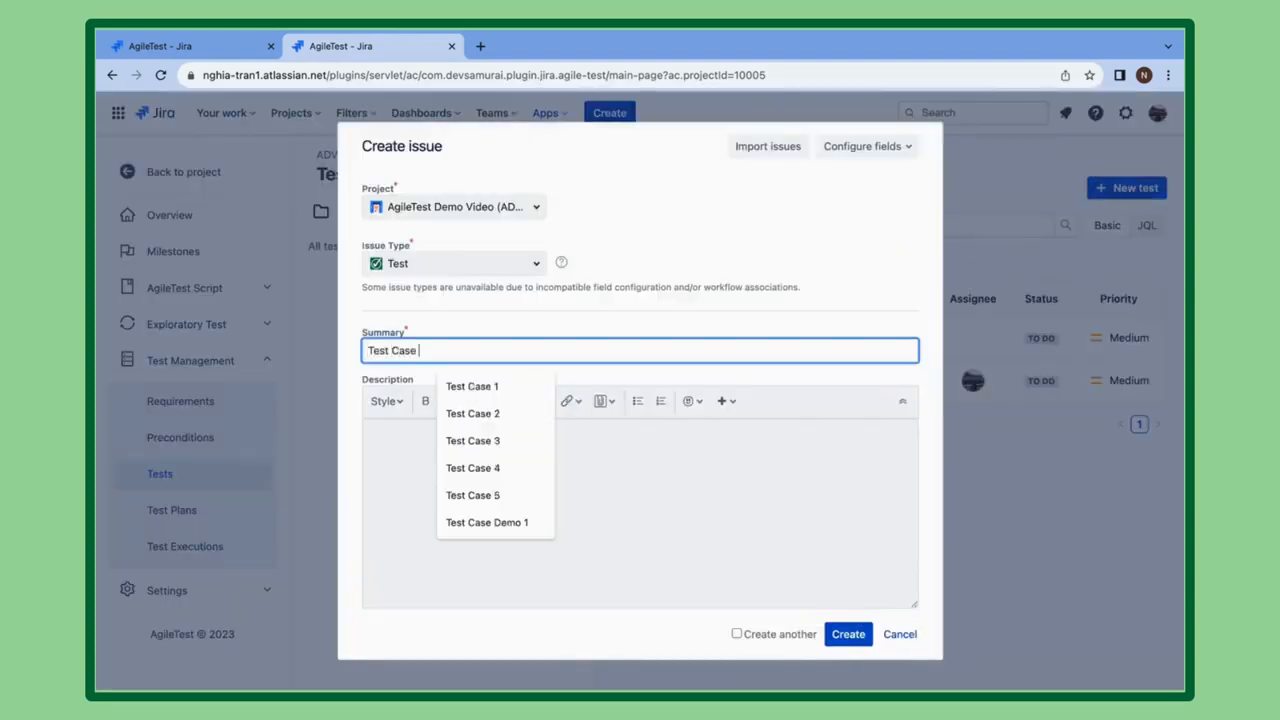
pyautogui.write('6')
pyautogui.click(814, 497)
pyautogui.write('6')
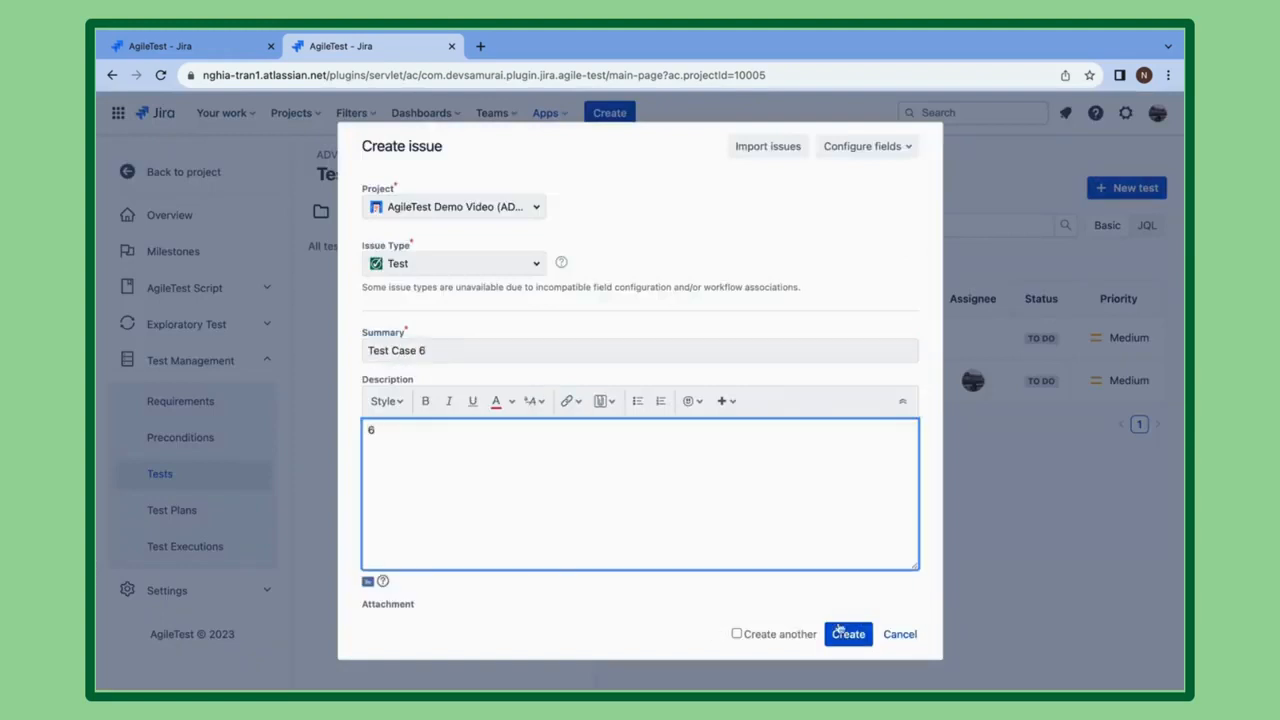
pyautogui.click(841, 629)
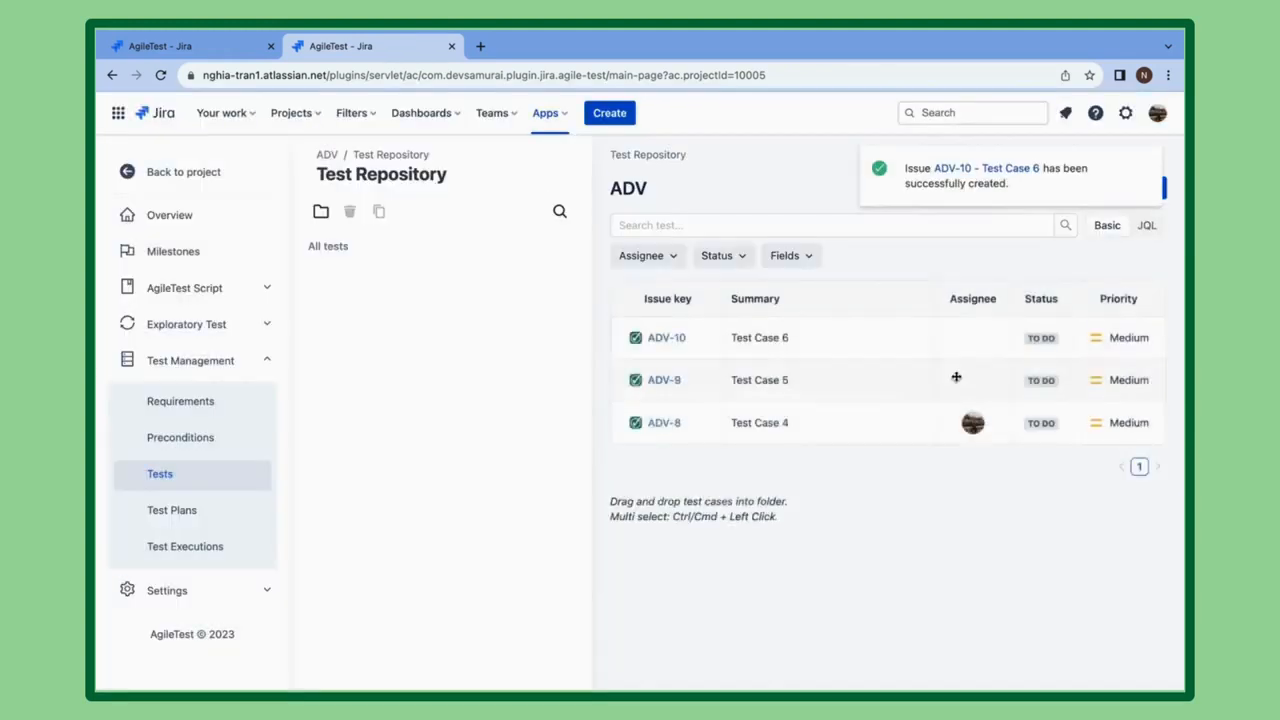
# Step: Create another test with summary "Test Case 7" and description "7"
pyautogui.click(1141, 168)
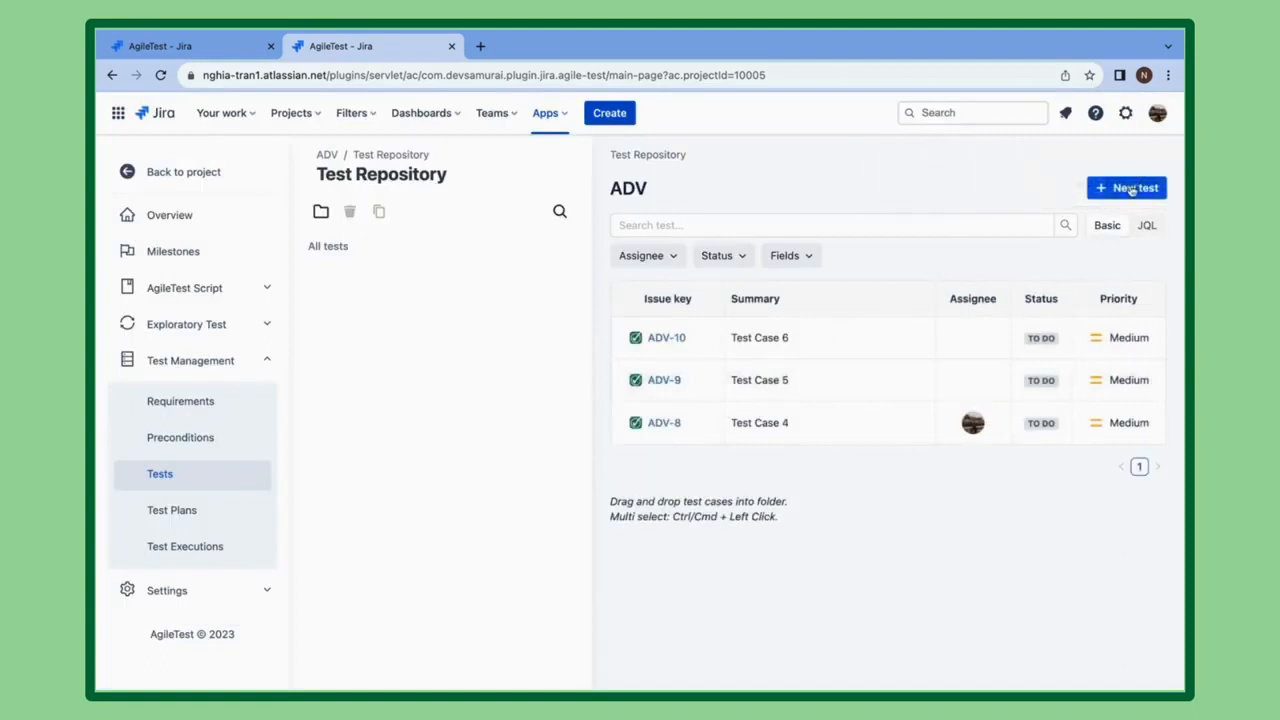
pyautogui.click(1131, 188)
pyautogui.write('Test Case')
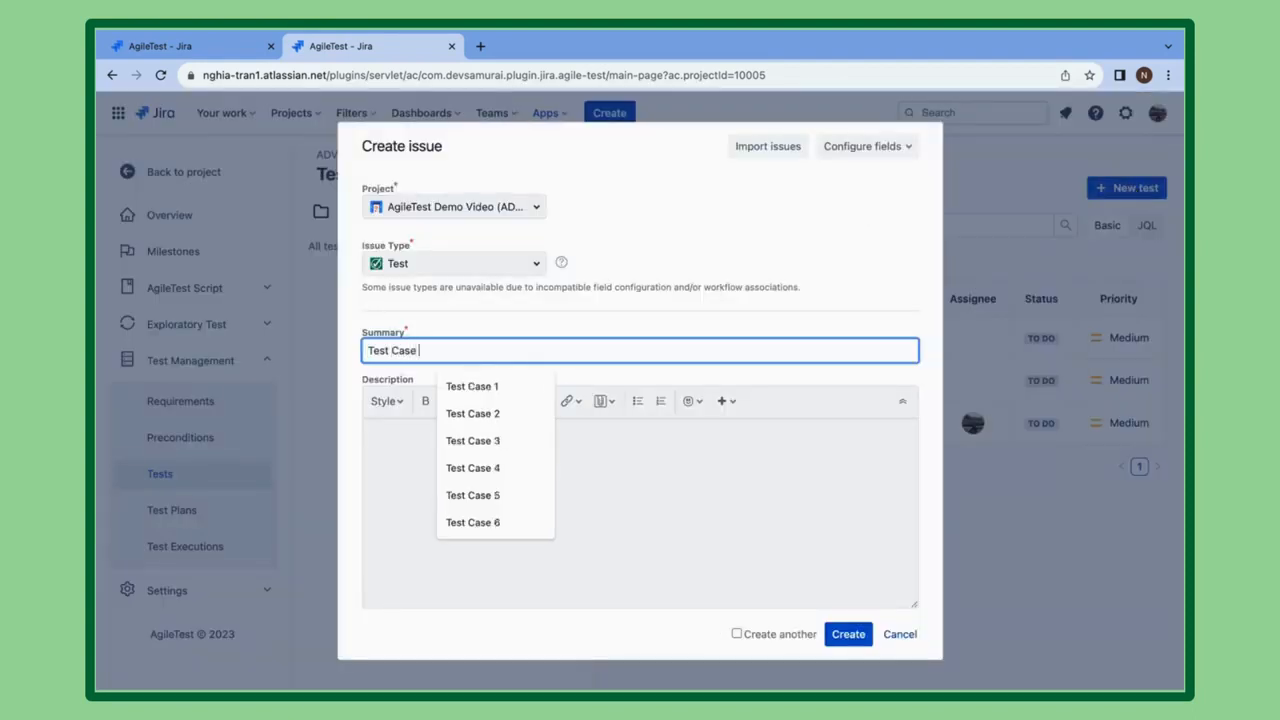
pyautogui.write(' 7')
pyautogui.click(780, 508)
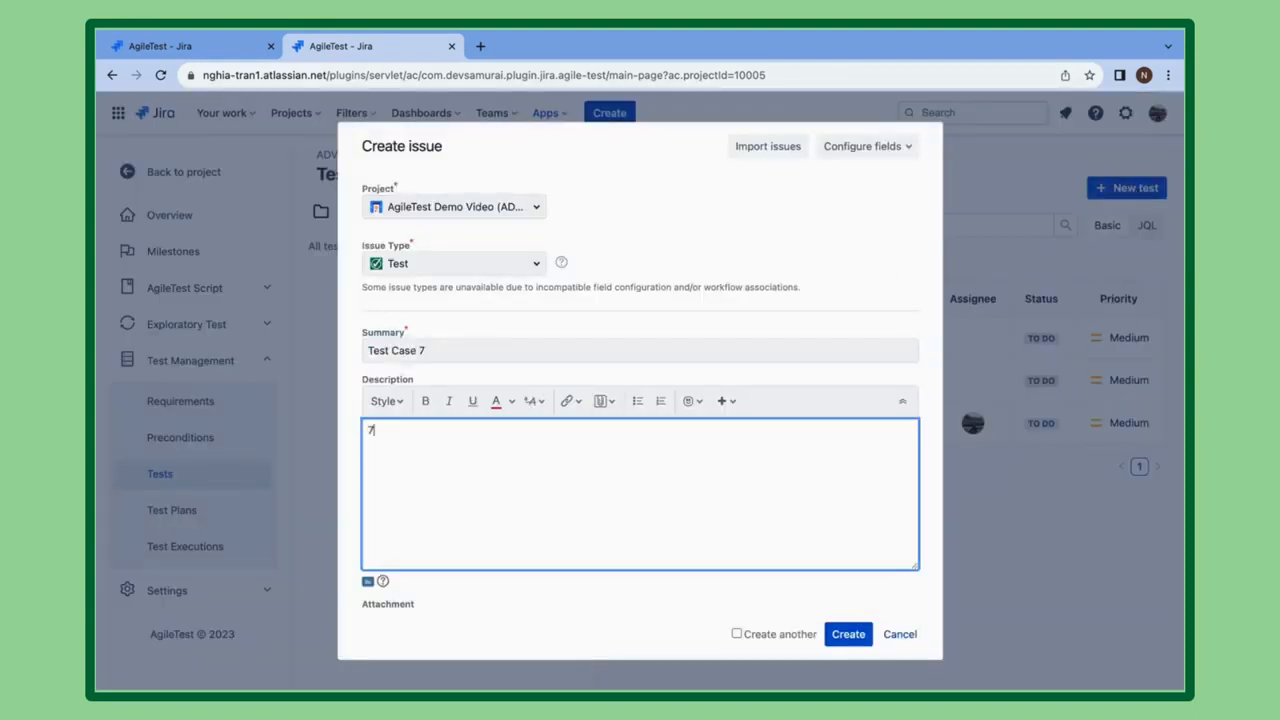
pyautogui.click(857, 634)
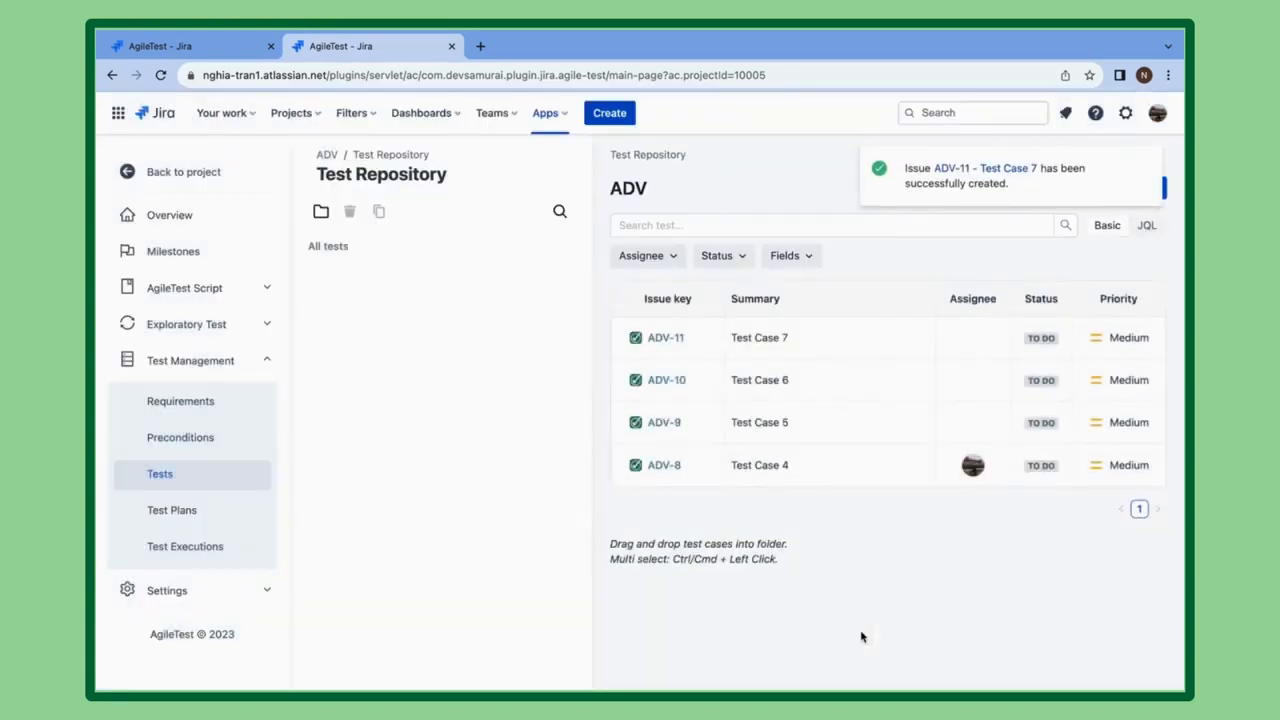
# Step: Create a top-level folder in the test repository and name it "Demo Test Case"
pyautogui.click(323, 212)
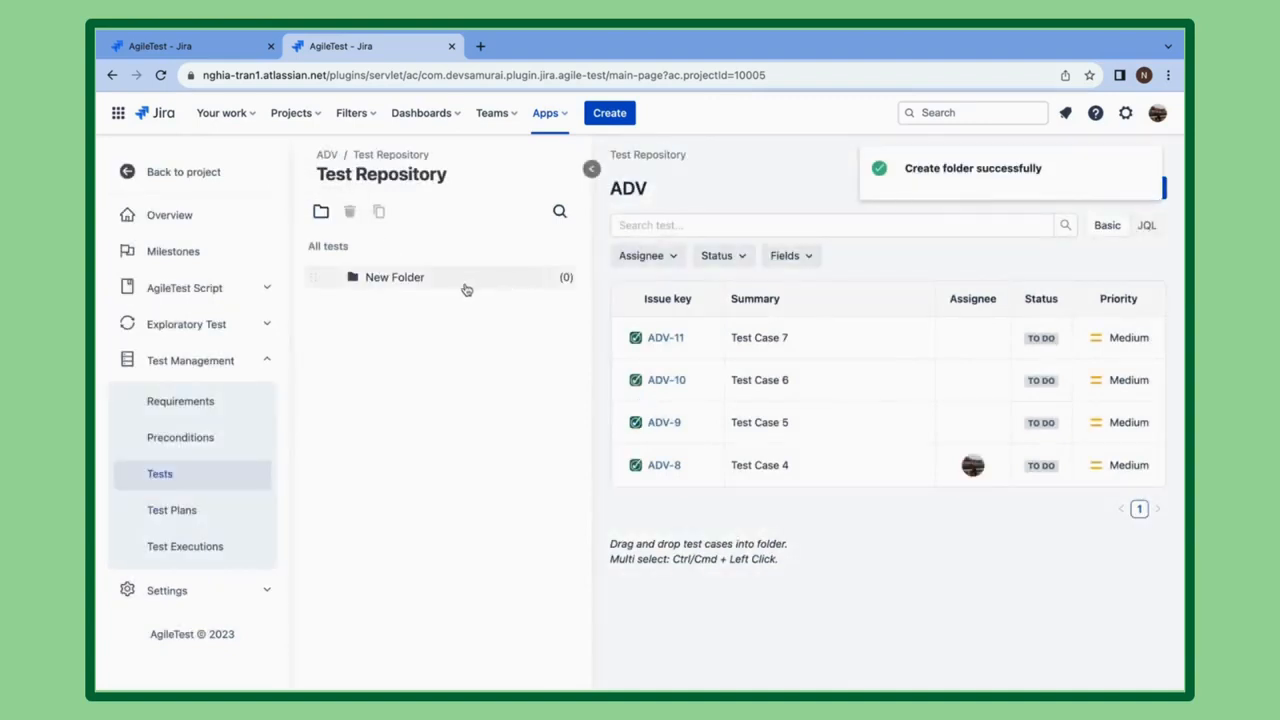
pyautogui.click(466, 289)
pyautogui.hotkey('ctrl', 'a')
pyautogui.write('Demo Te')
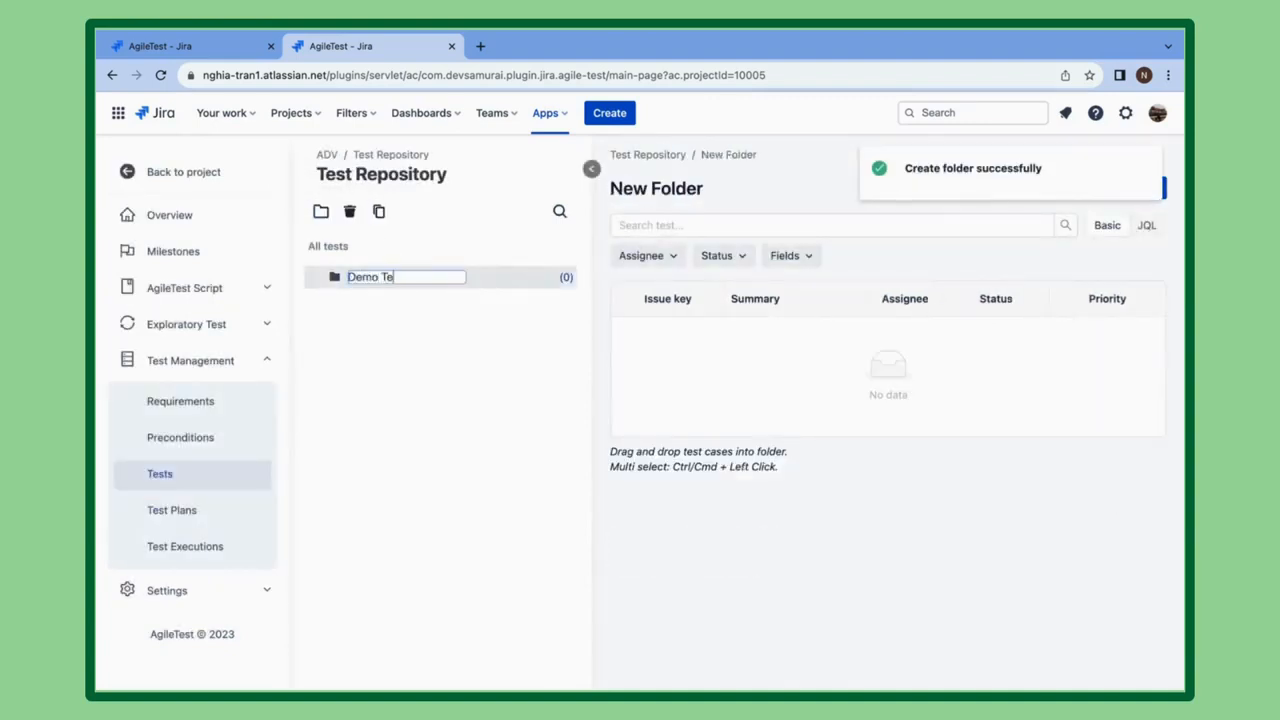
pyautogui.write('st Case')
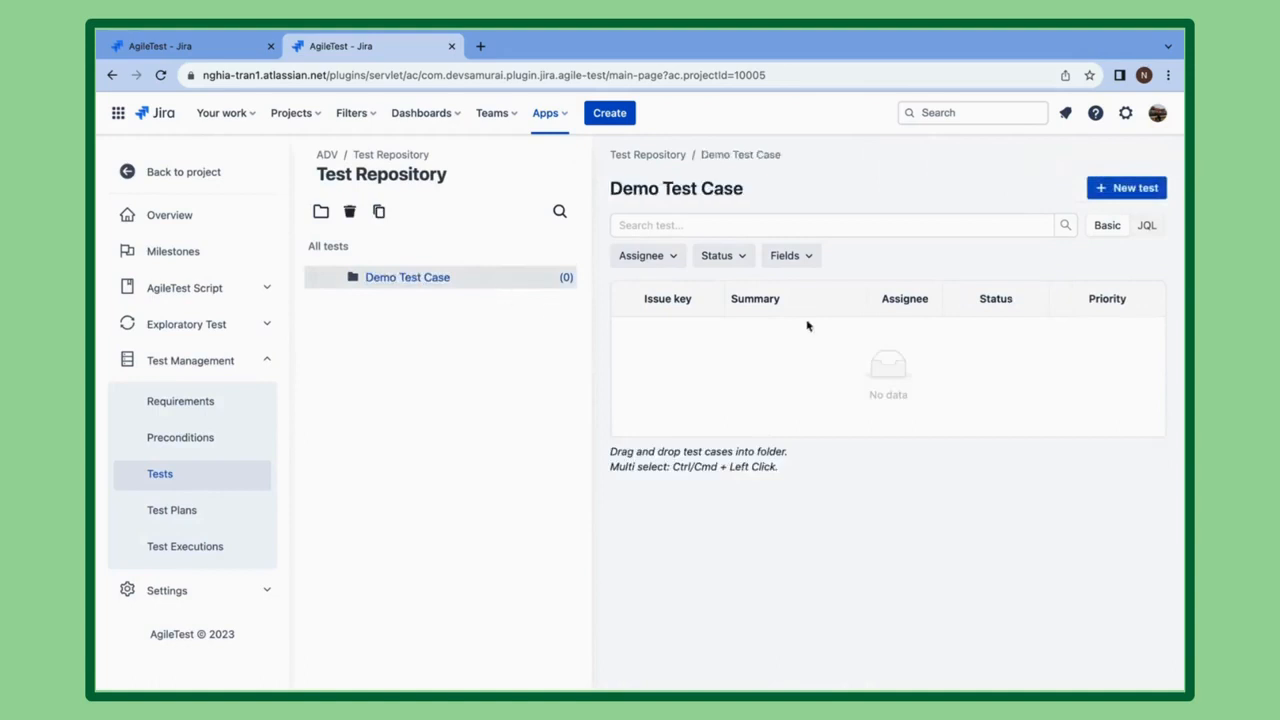
# Step: Create a subfolder inside the "Demo Test Case" folder and name it "Test Cases"
pyautogui.click(668, 156)
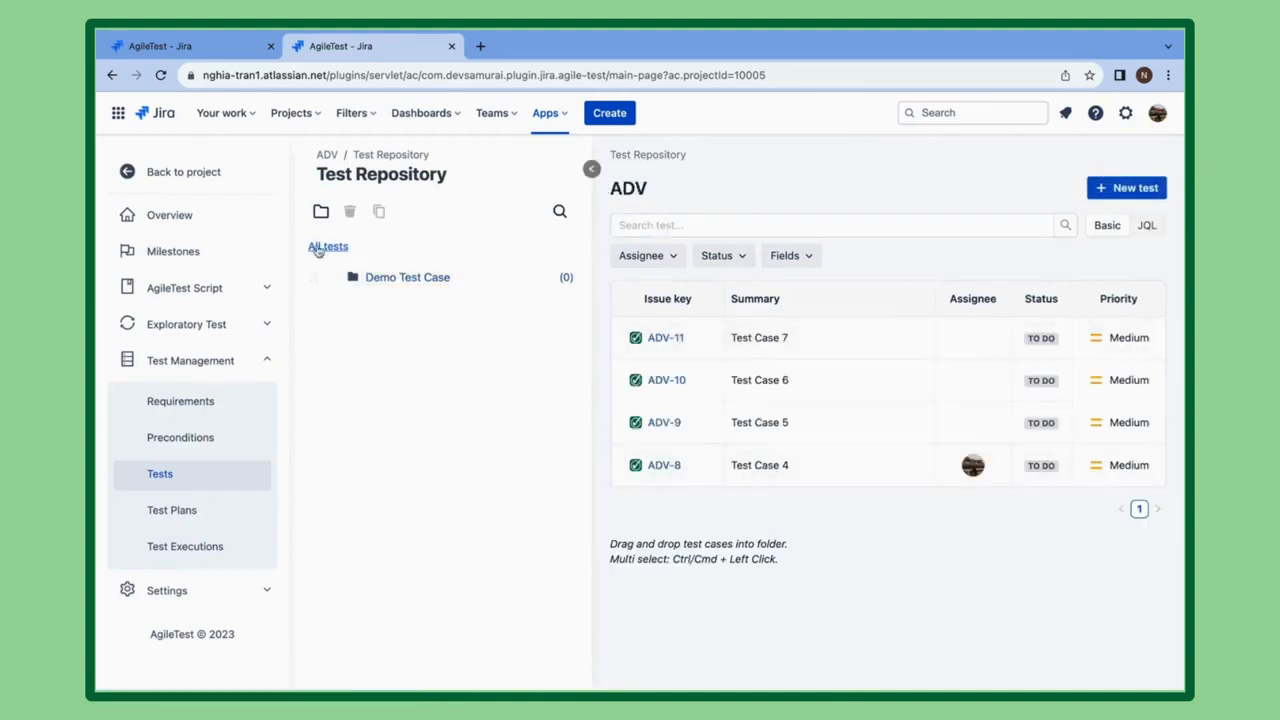
pyautogui.click(390, 279)
pyautogui.rightClick(420, 289)
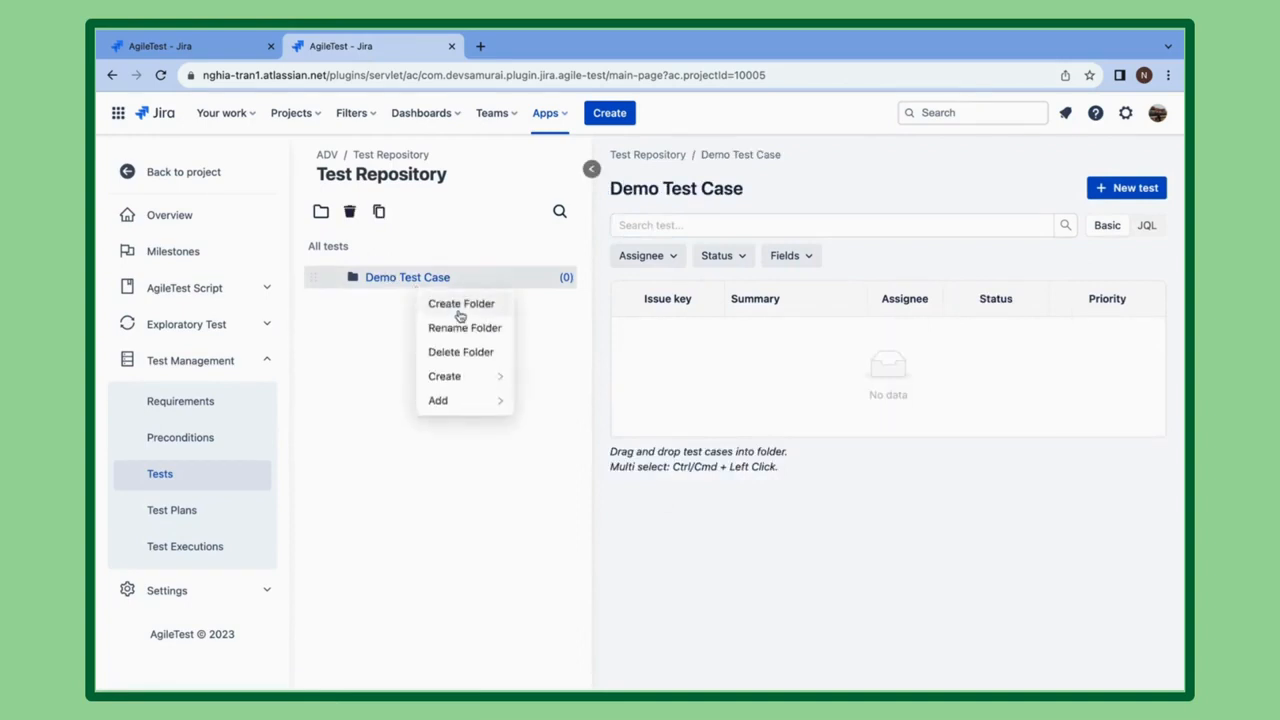
pyautogui.click(459, 314)
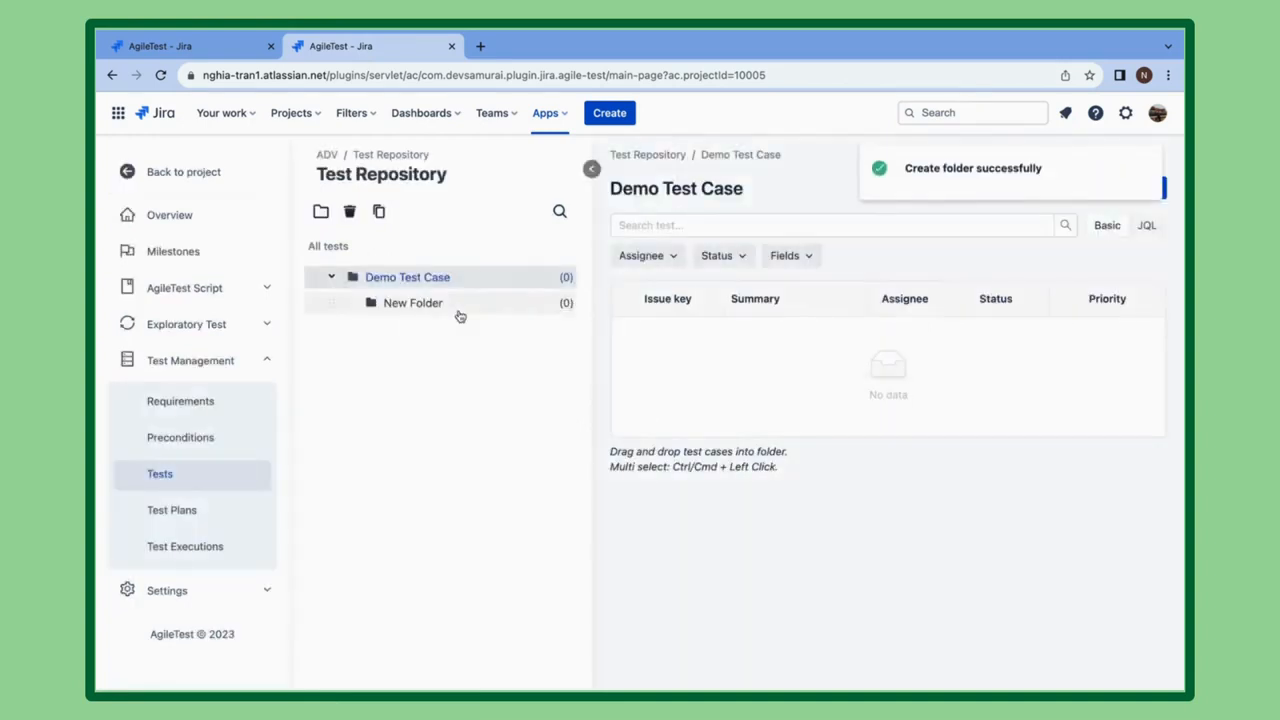
pyautogui.write('D')
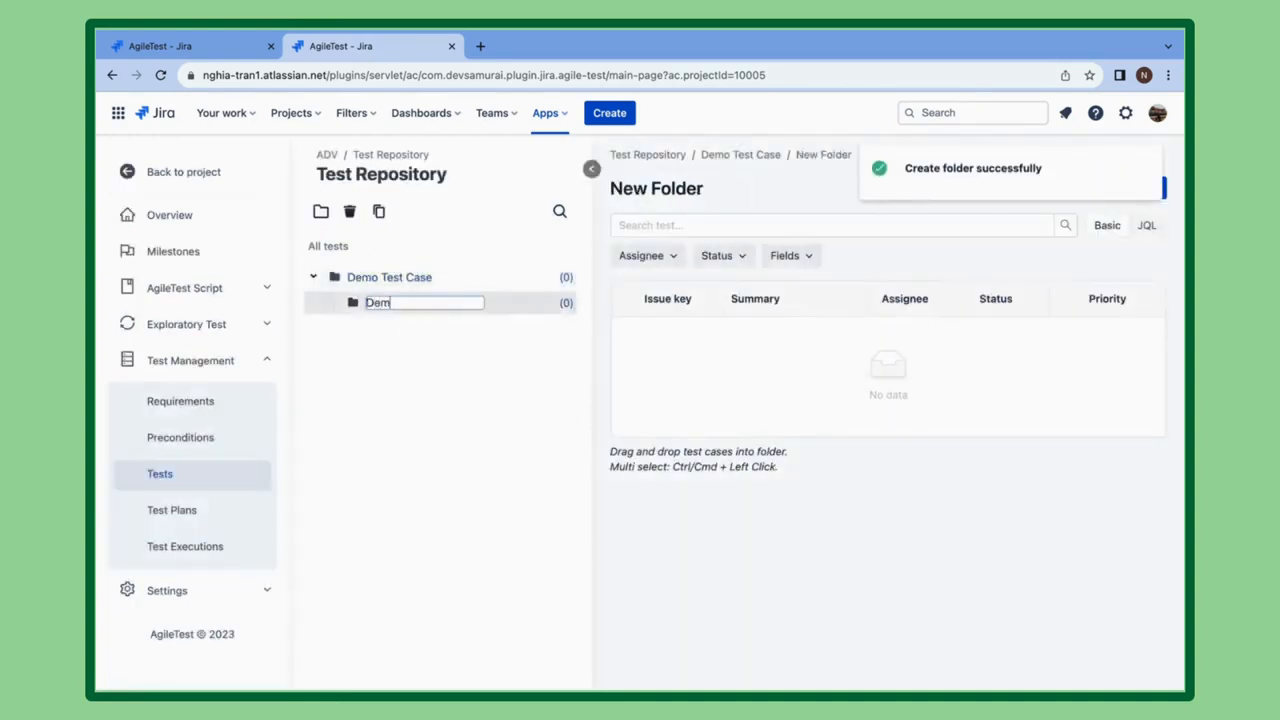
pyautogui.write('Test Cas')
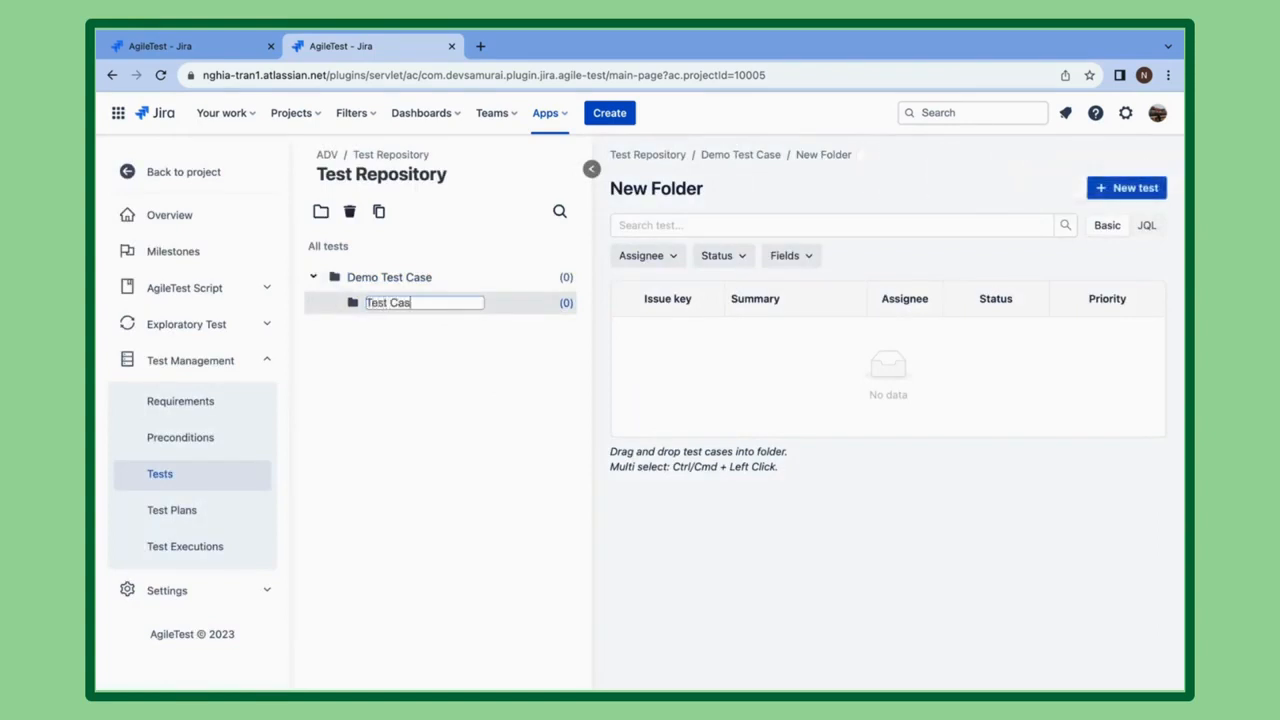
pyautogui.write('es')
pyautogui.press('Return')
# Step: From the full test list, move Test Case 5 into the "Test Cases" folder and open that folder
pyautogui.click(711, 158)
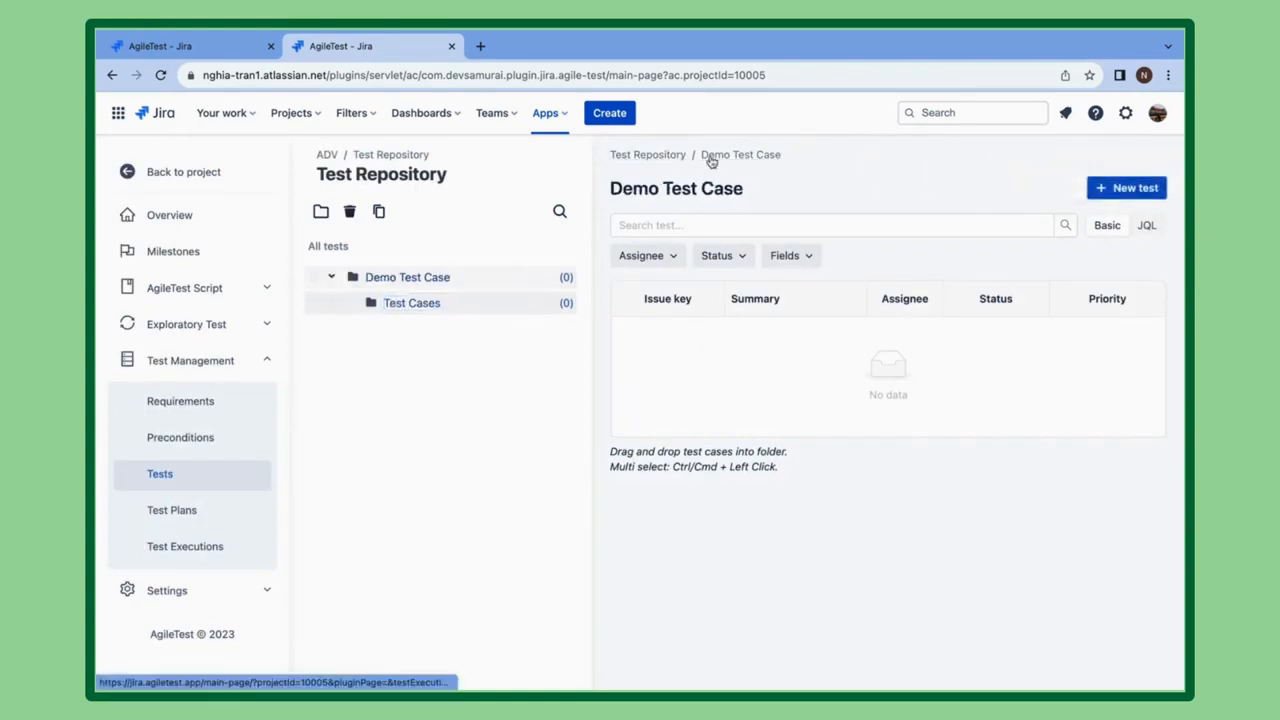
pyautogui.click(667, 156)
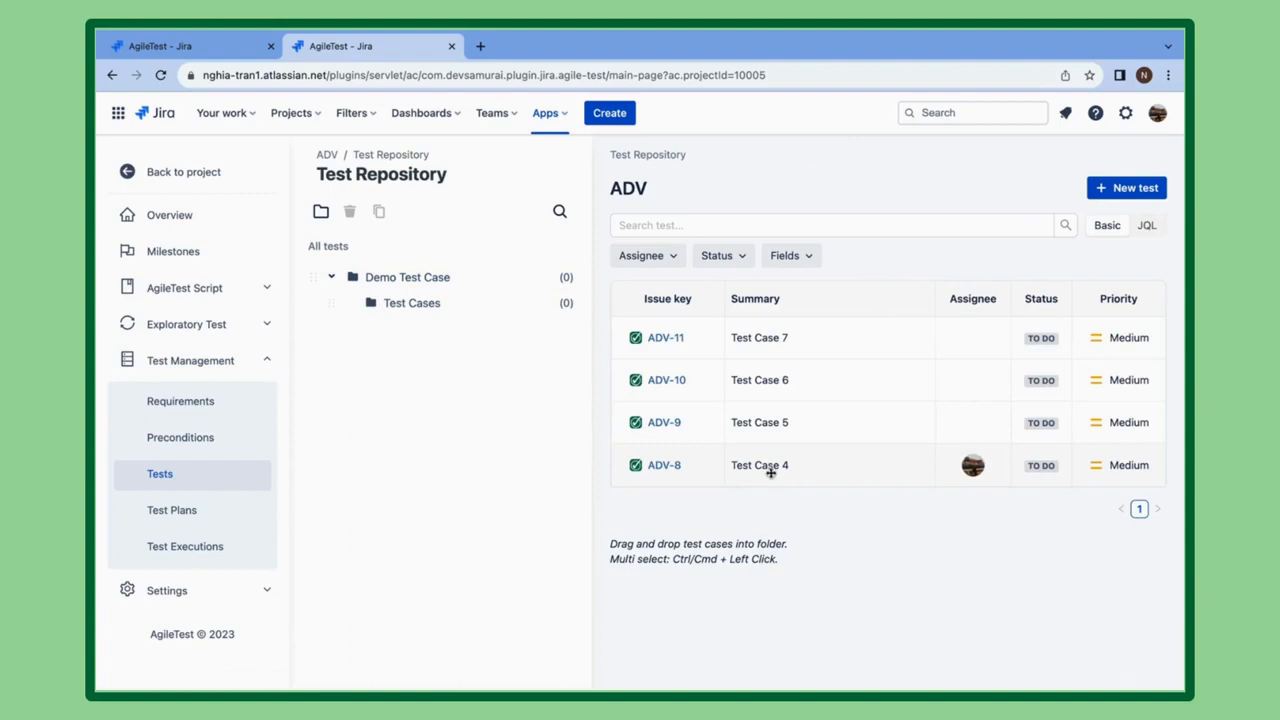
pyautogui.moveTo(783, 474); pyautogui.dragTo(417, 305)
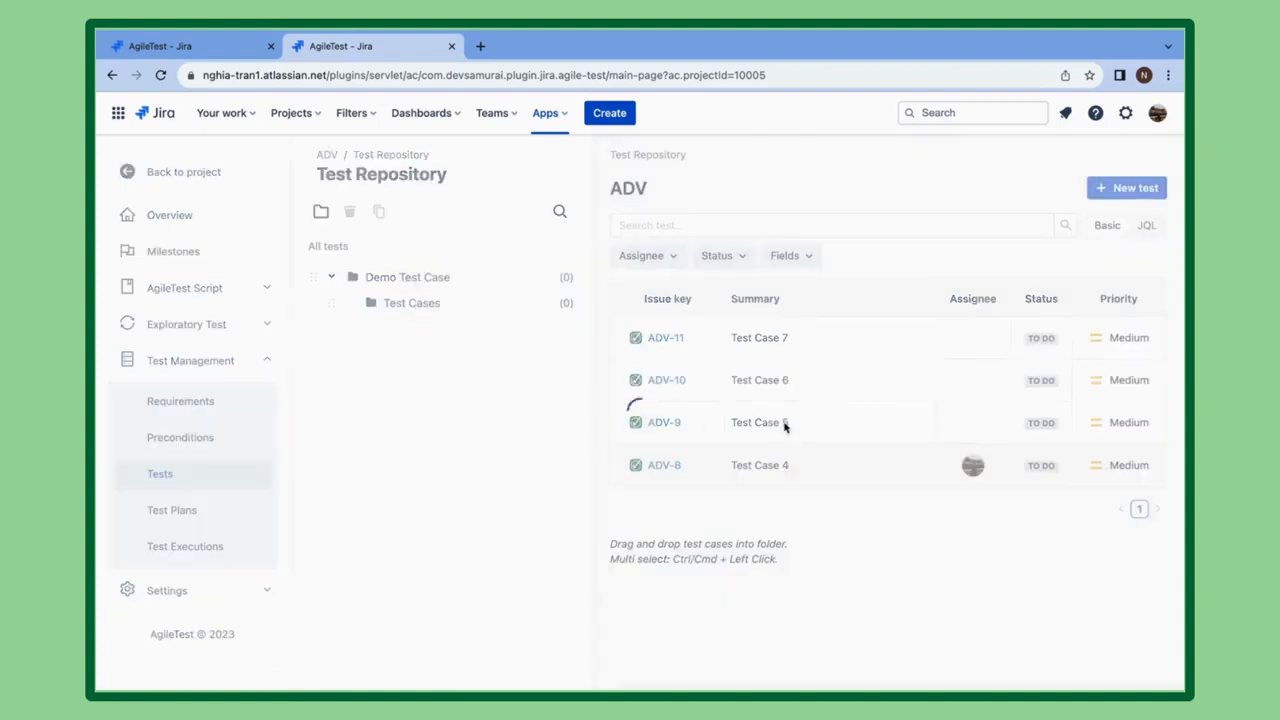
pyautogui.moveTo(786, 421); pyautogui.dragTo(426, 302)
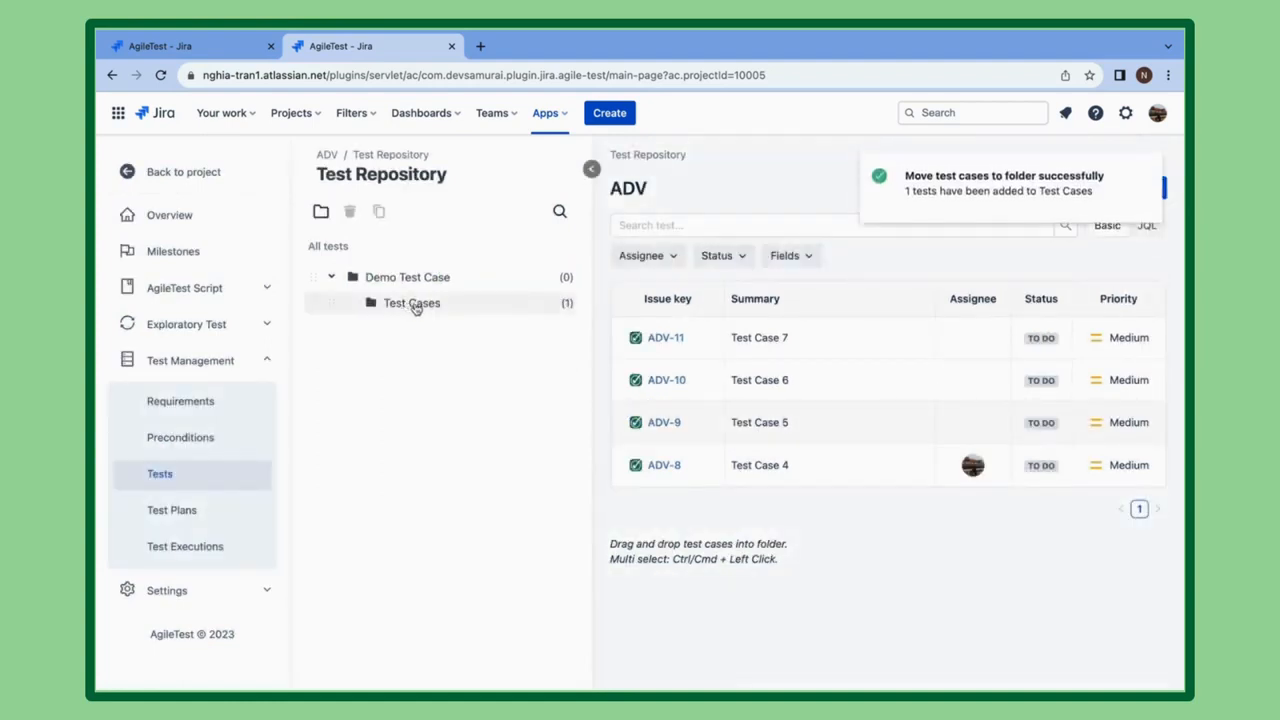
pyautogui.click(416, 305)
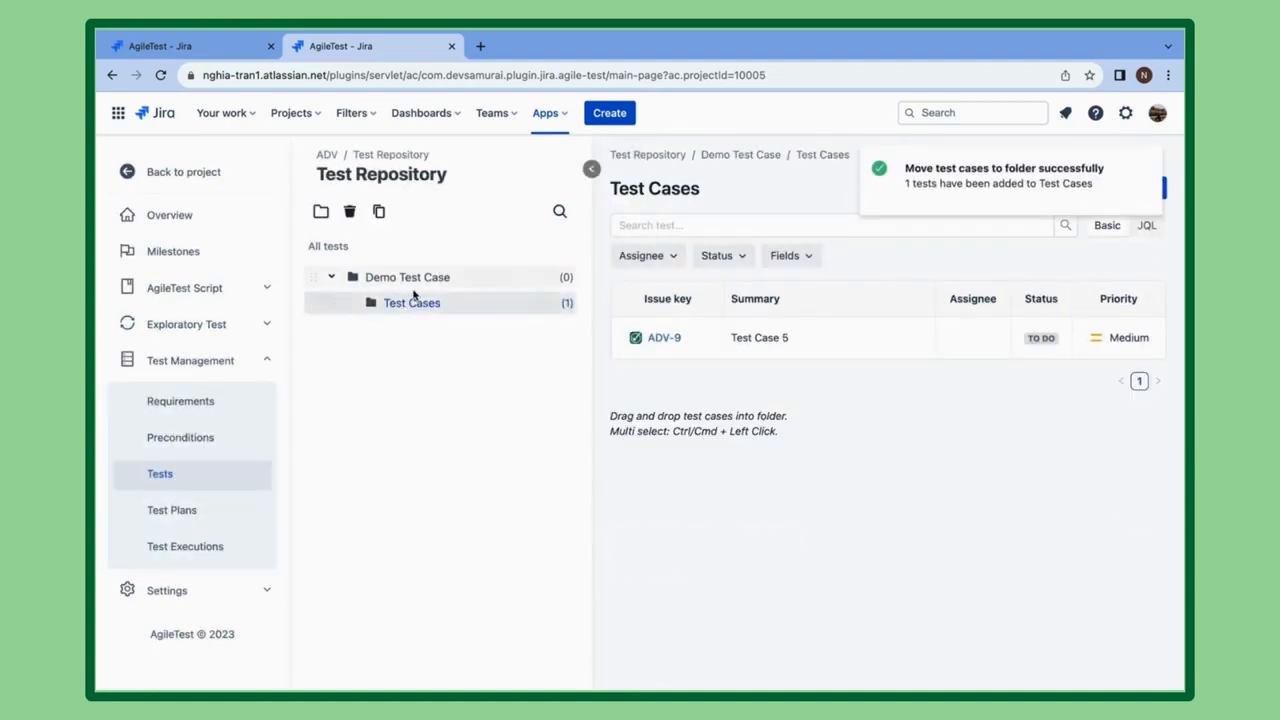
# Step: Return to the full test list, move Test Case 6 into the "Test Cases" folder and open the folder
pyautogui.click(676, 156)
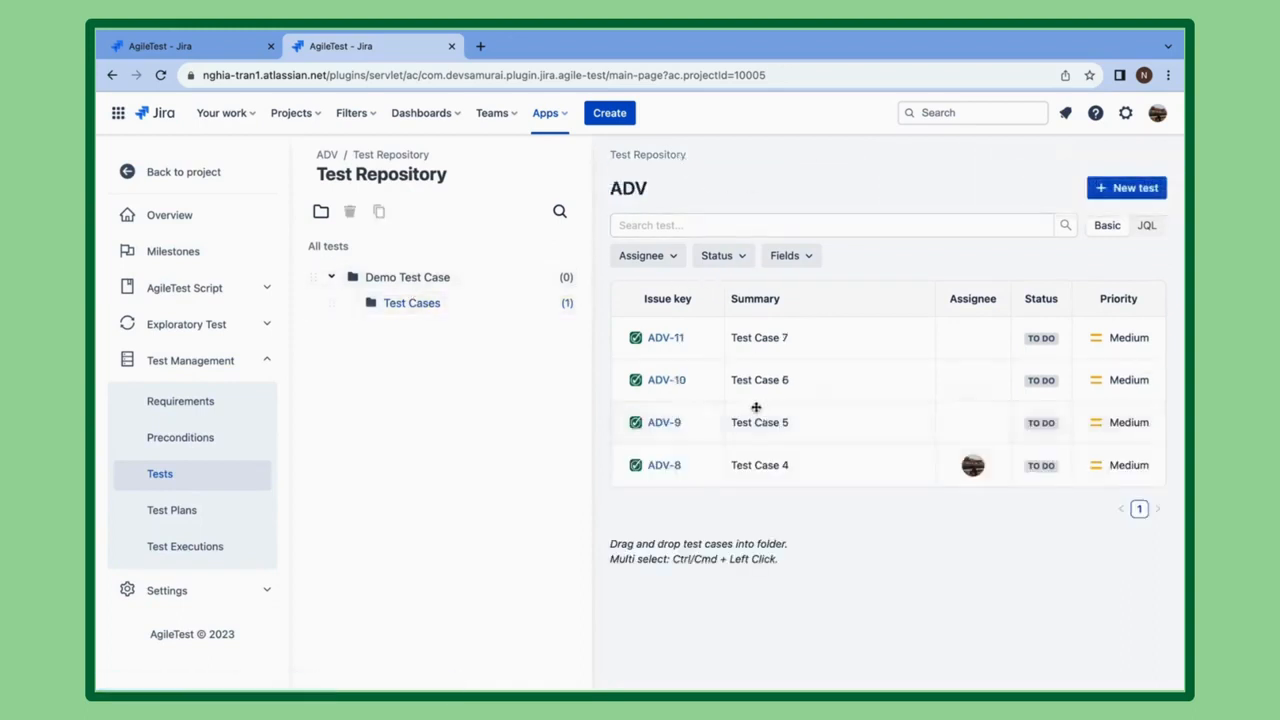
pyautogui.moveTo(766, 380); pyautogui.dragTo(488, 311)
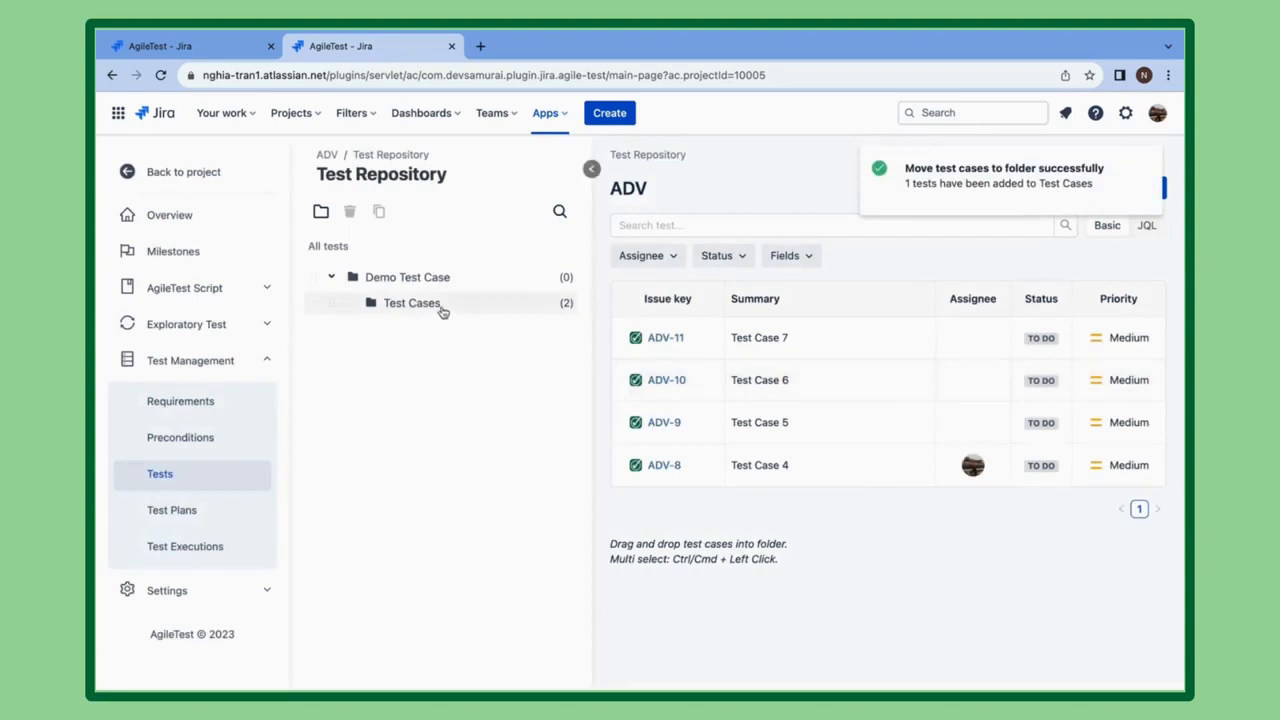
pyautogui.click(443, 312)
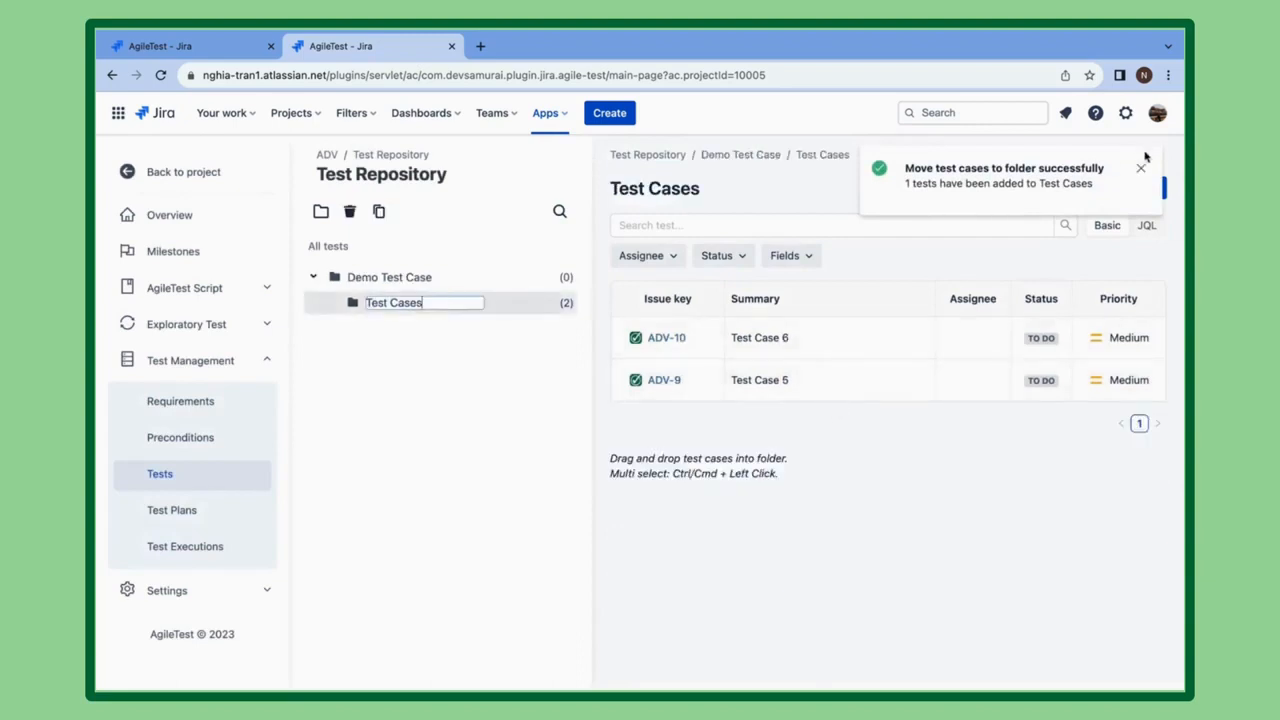
# Step: Remove Test Case 6 from the "Test Cases" folder
pyautogui.rightClick(794, 337)
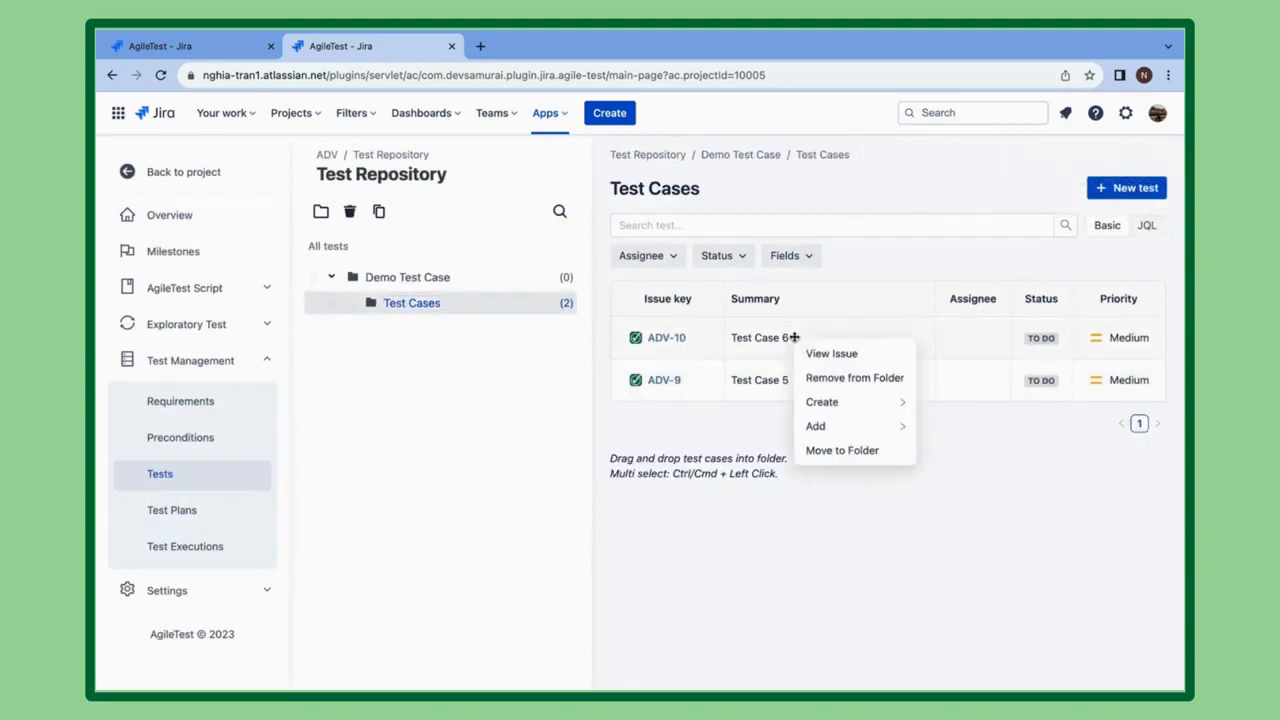
pyautogui.click(794, 337)
pyautogui.rightClick(794, 337)
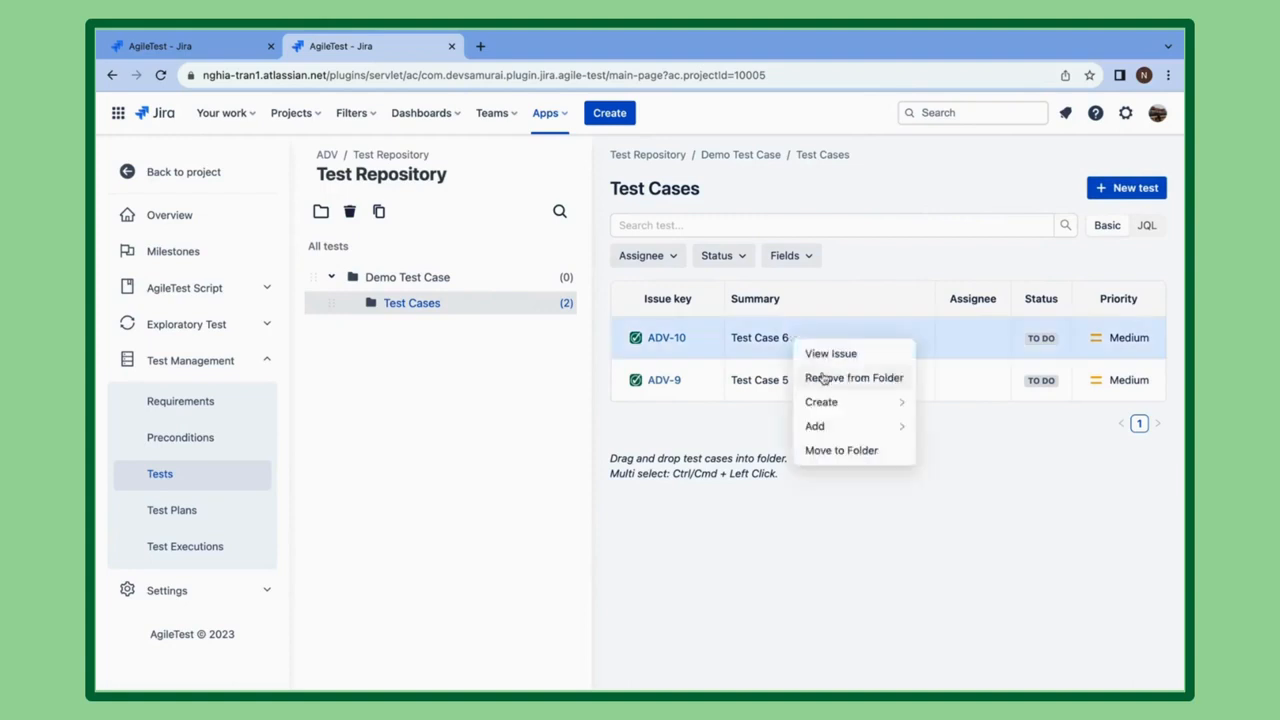
pyautogui.click(825, 379)
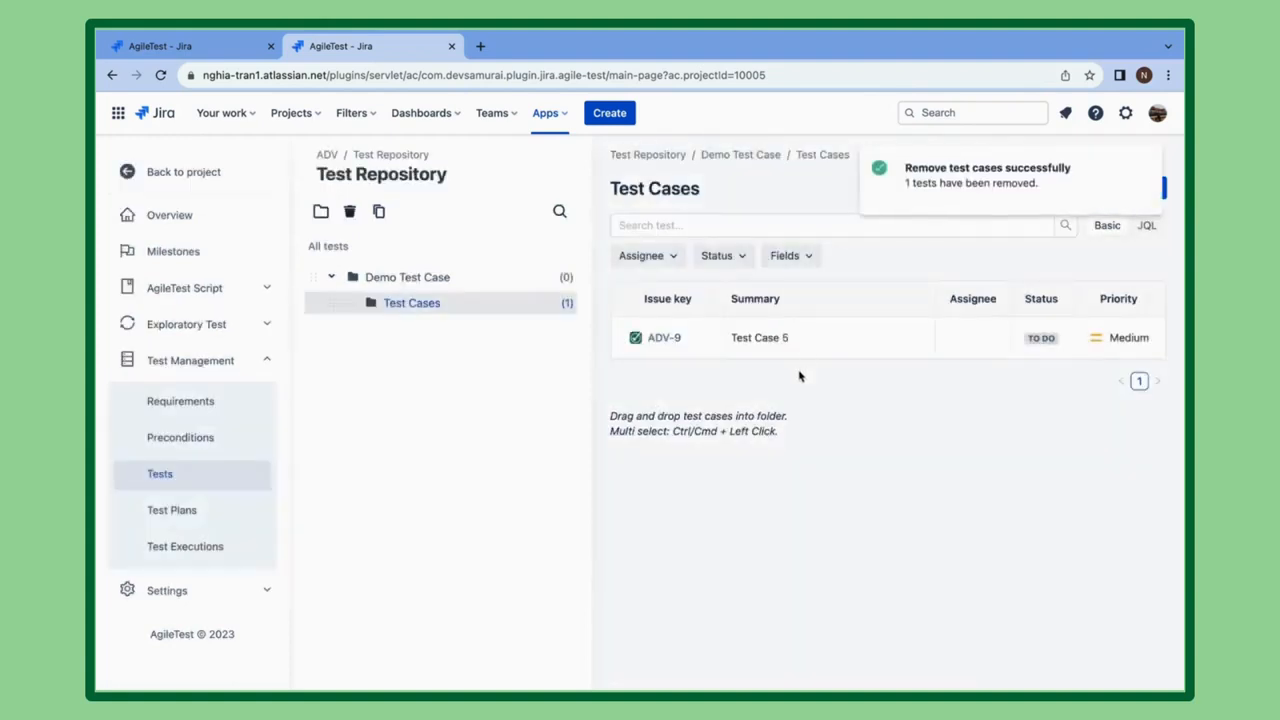
# Step: Open Test Case 4 from the full test list and remove Precondition 1 from its linked preconditions
pyautogui.click(329, 246)
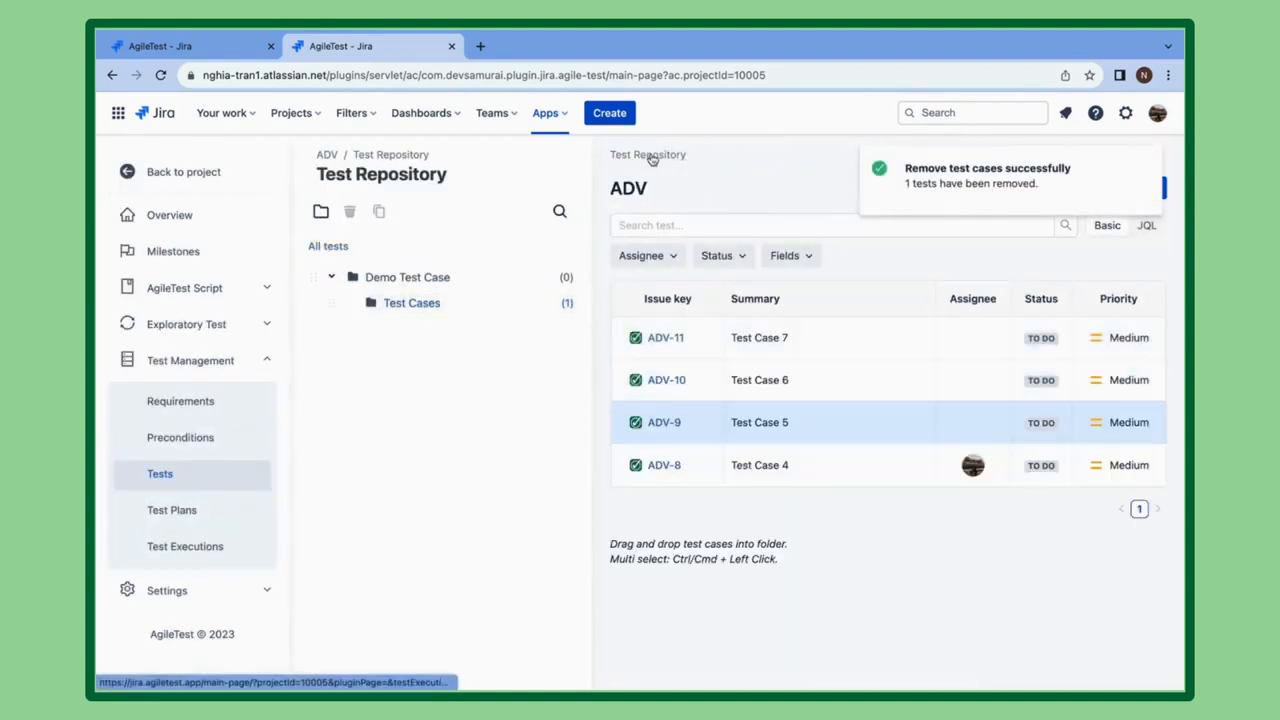
pyautogui.click(1141, 169)
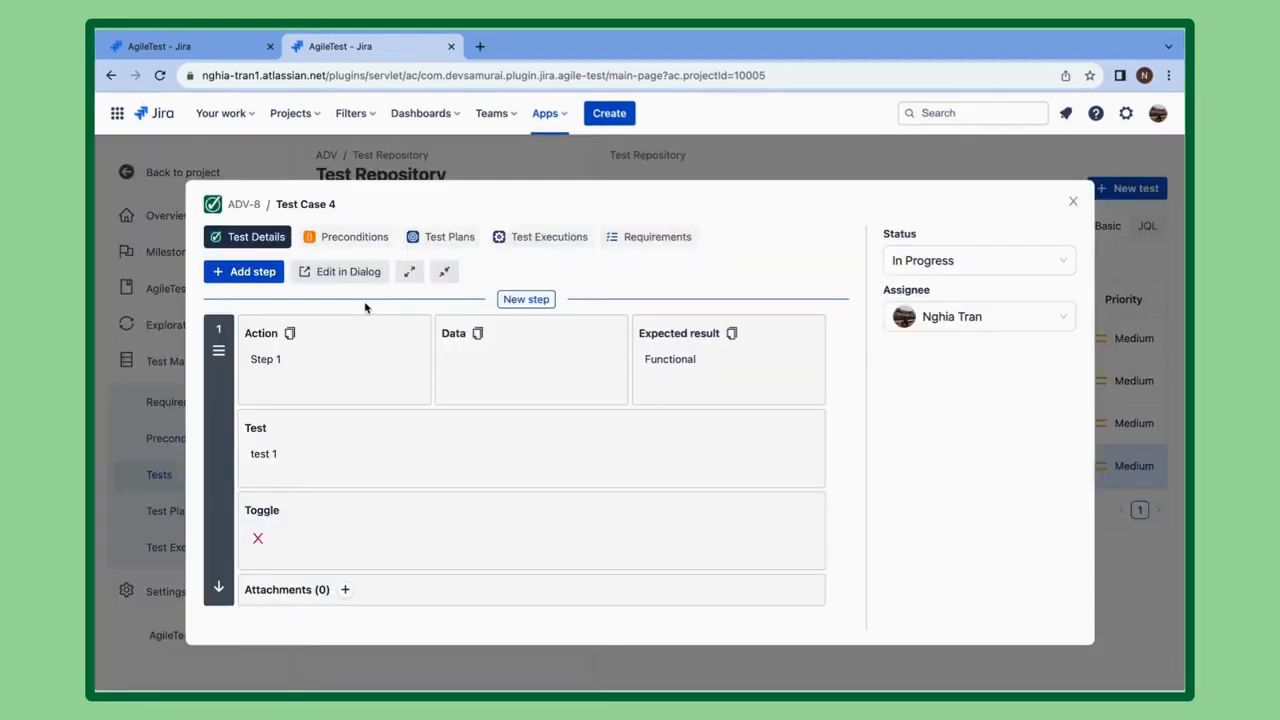
pyautogui.click(355, 237)
pyautogui.click(810, 345)
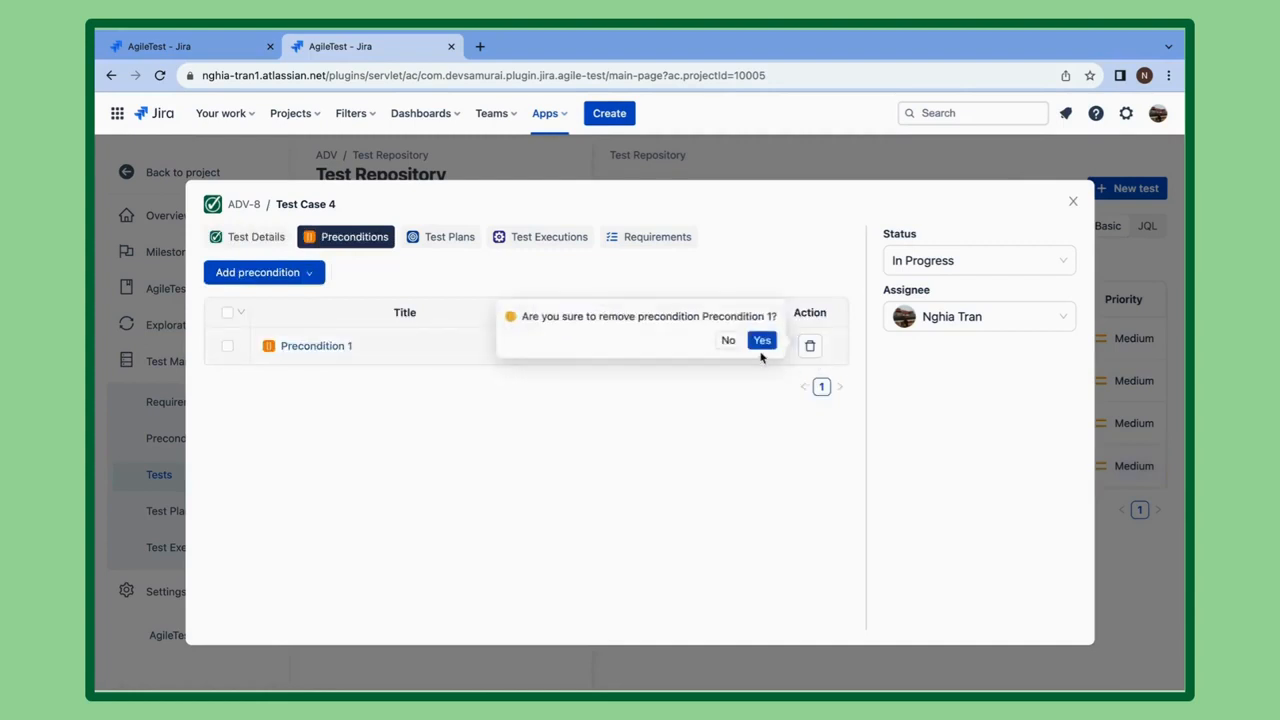
pyautogui.click(761, 341)
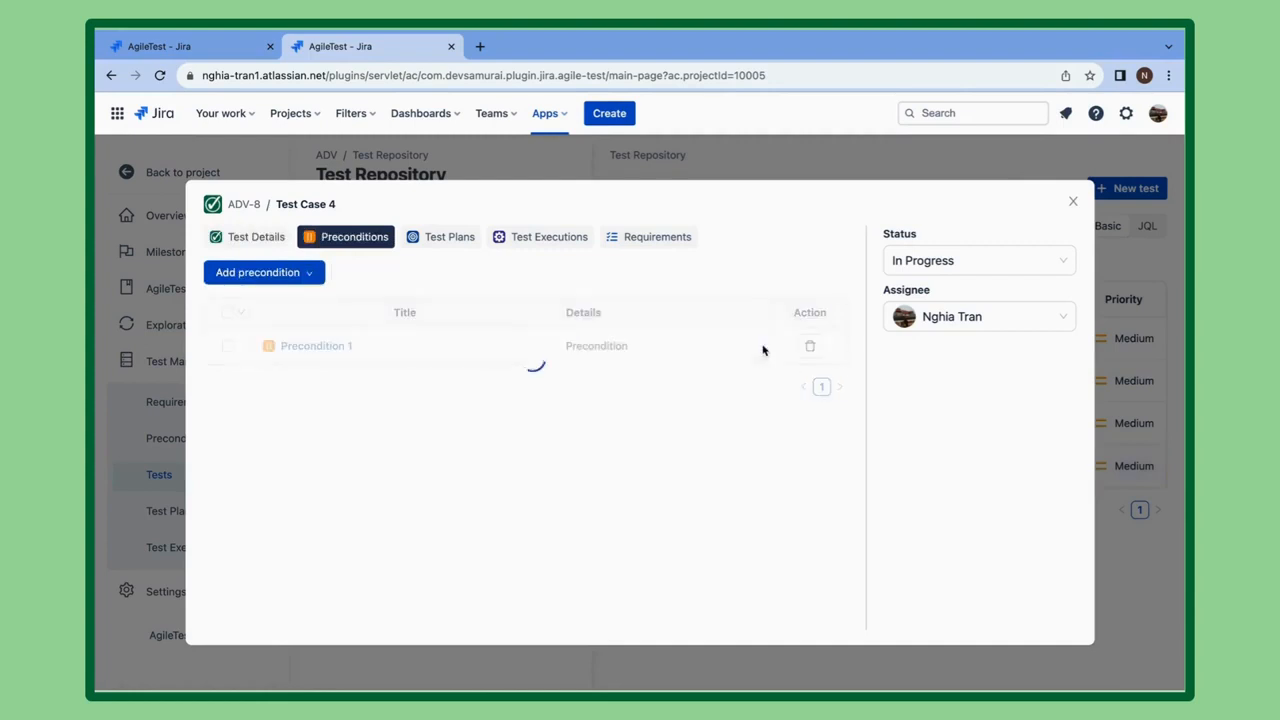
# Step: Create a new precondition from Test Case 4 with title "Precondition 2" and details "created via Test Case"
pyautogui.click(305, 273)
pyautogui.click(277, 303)
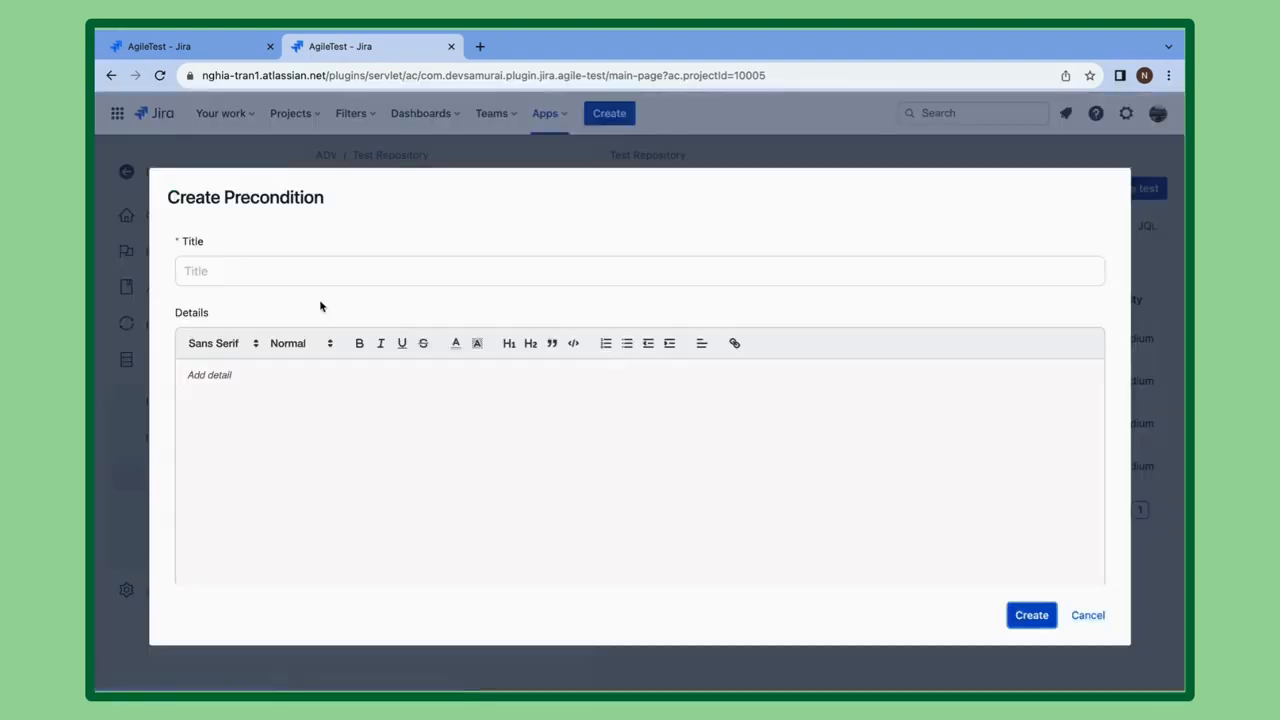
pyautogui.click(329, 273)
pyautogui.write('Precondi')
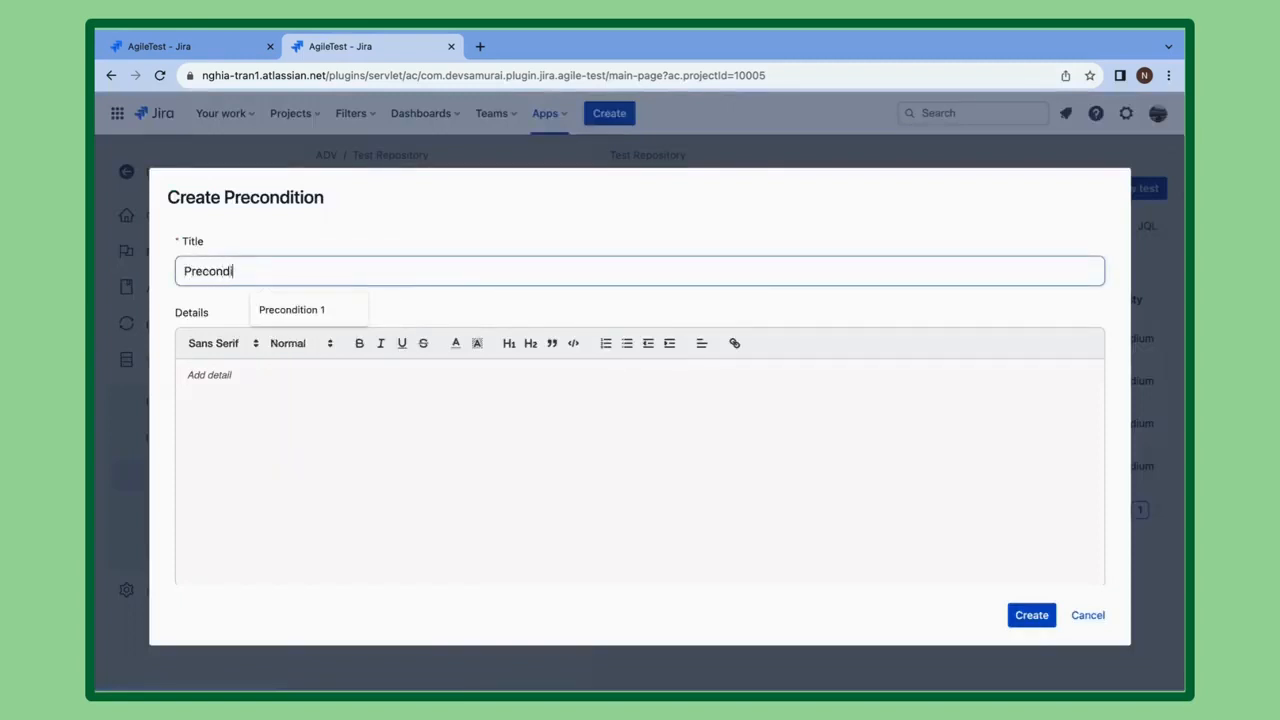
pyautogui.write('tion 2')
pyautogui.click(277, 396)
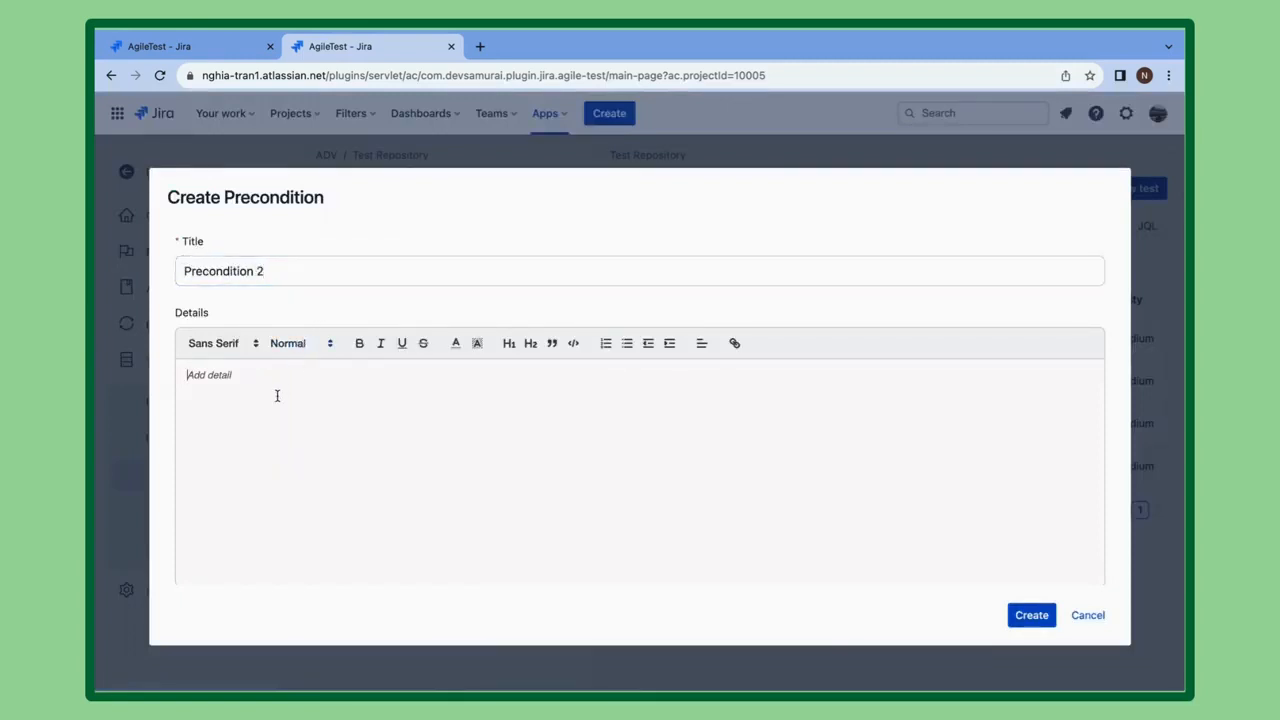
pyautogui.write('created via Test Case')
pyautogui.click(1031, 615)
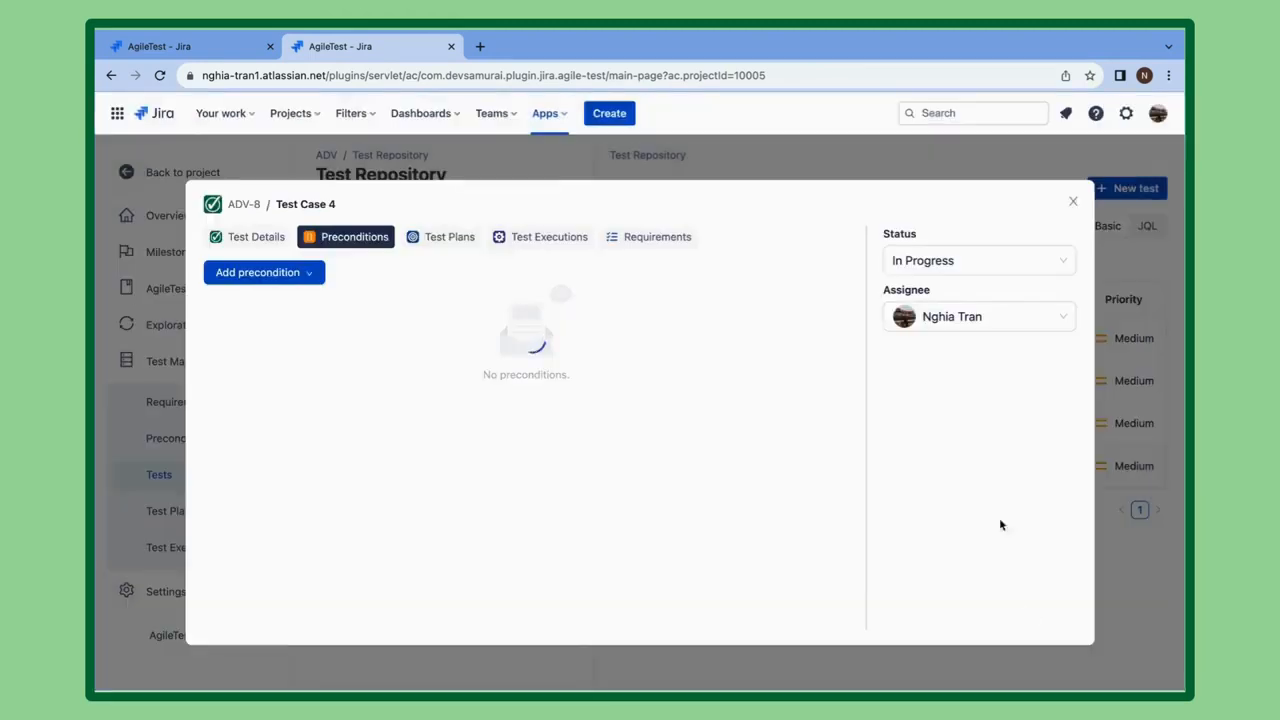
# Step: Create another precondition from Test Case 4 with title "Precondition 2" and details "created via test case"
pyautogui.click(290, 276)
pyautogui.click(250, 313)
pyautogui.click(406, 275)
pyautogui.write('Pre')
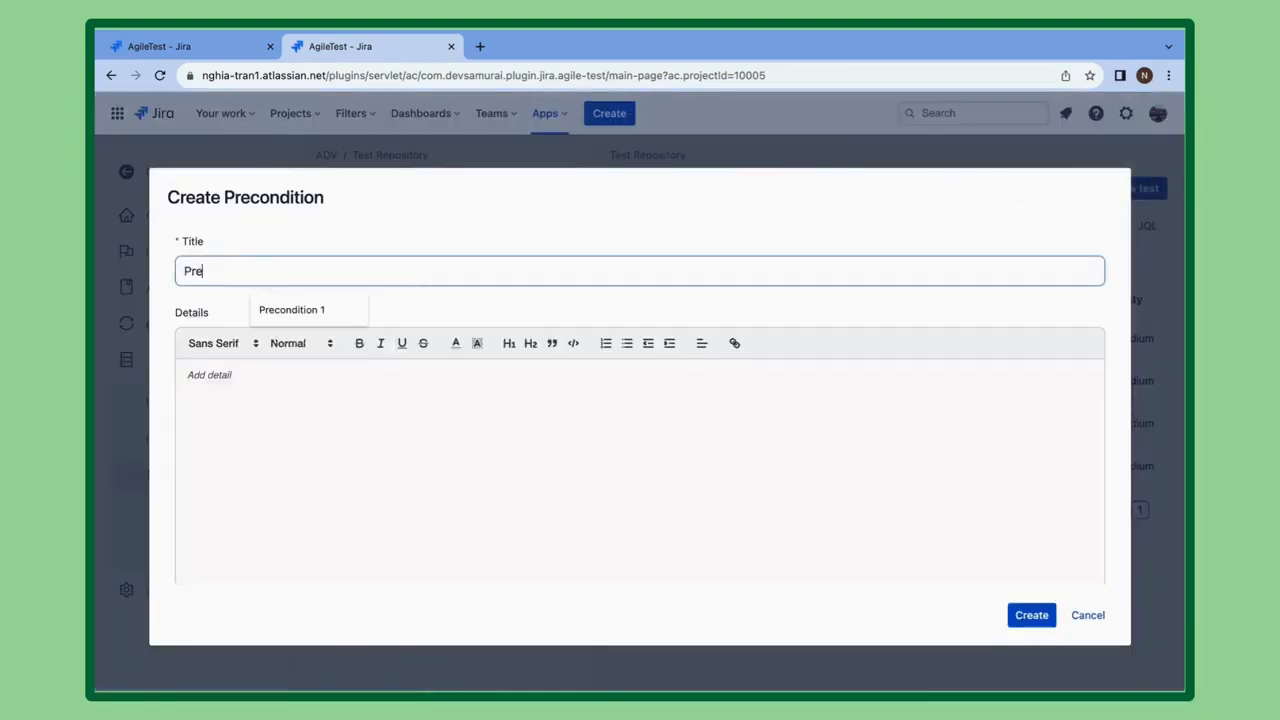
pyautogui.write('condition 2')
pyautogui.click(369, 391)
pyautogui.write('created via test case')
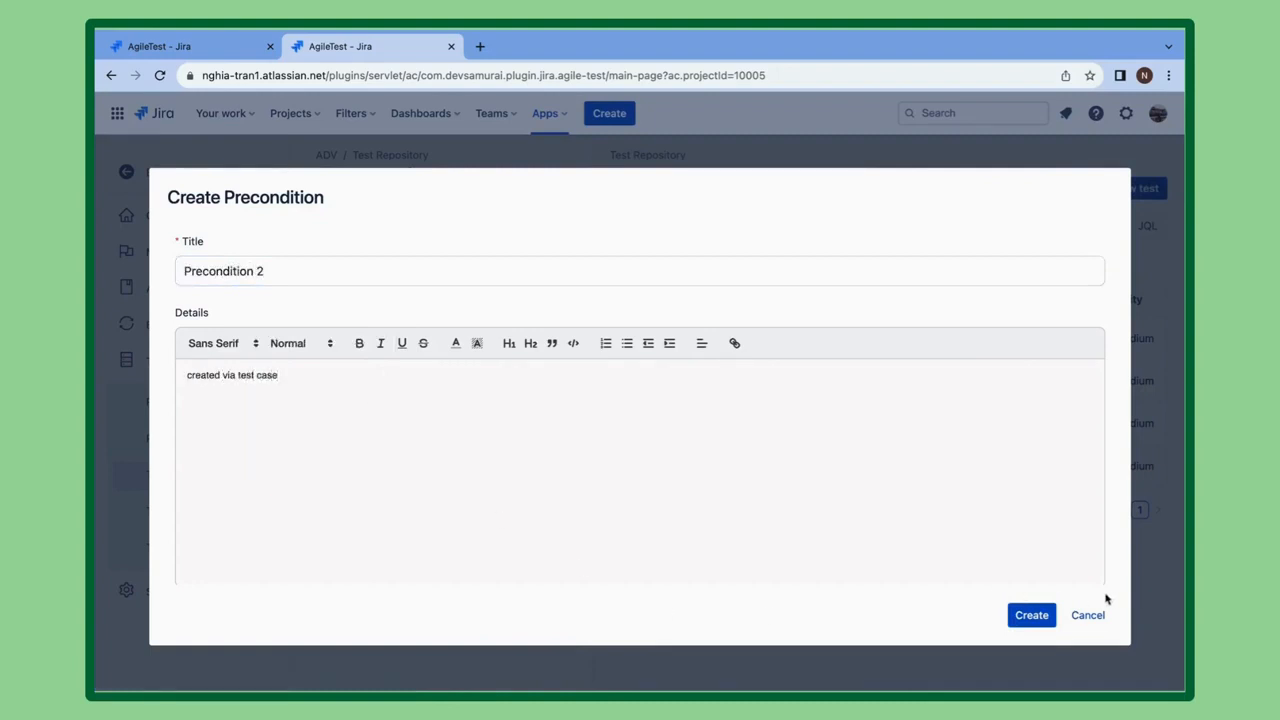
pyautogui.click(1031, 615)
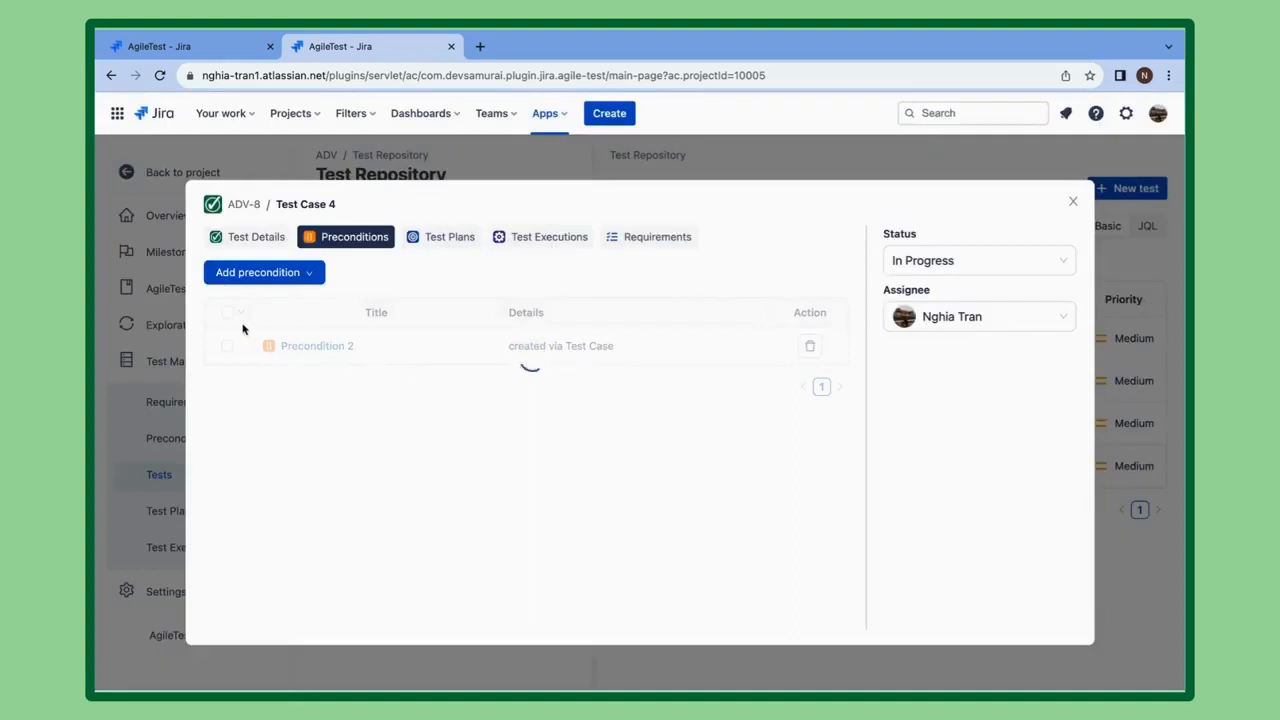
# Step: Select both "Precondition 2" entries linked to Test Case 4 and remove them together
pyautogui.click(229, 347)
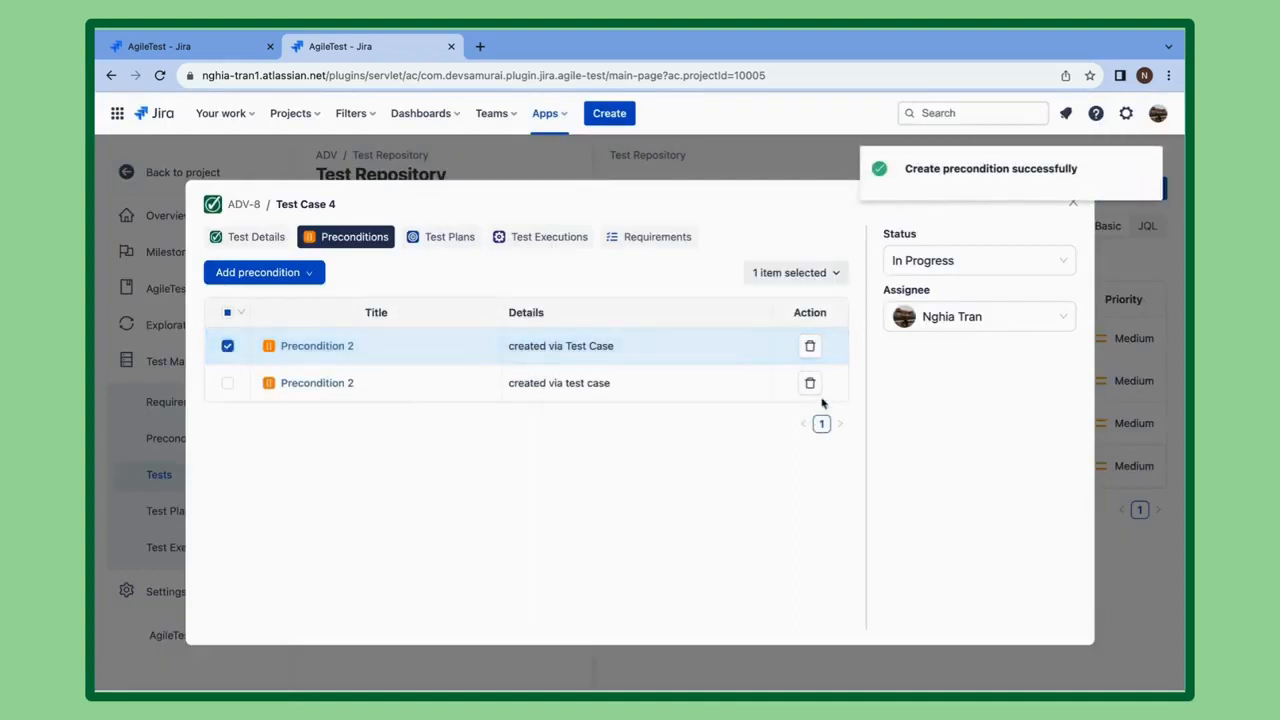
pyautogui.click(228, 313)
pyautogui.click(814, 272)
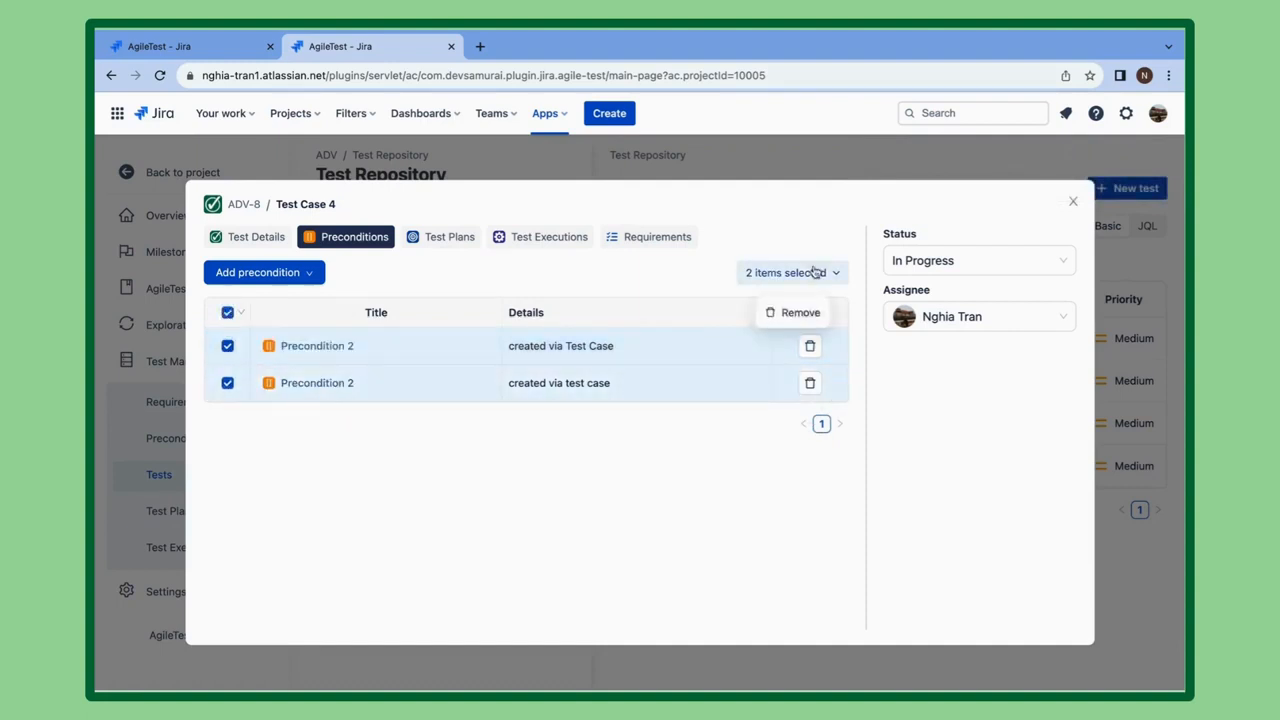
pyautogui.click(792, 314)
pyautogui.click(714, 373)
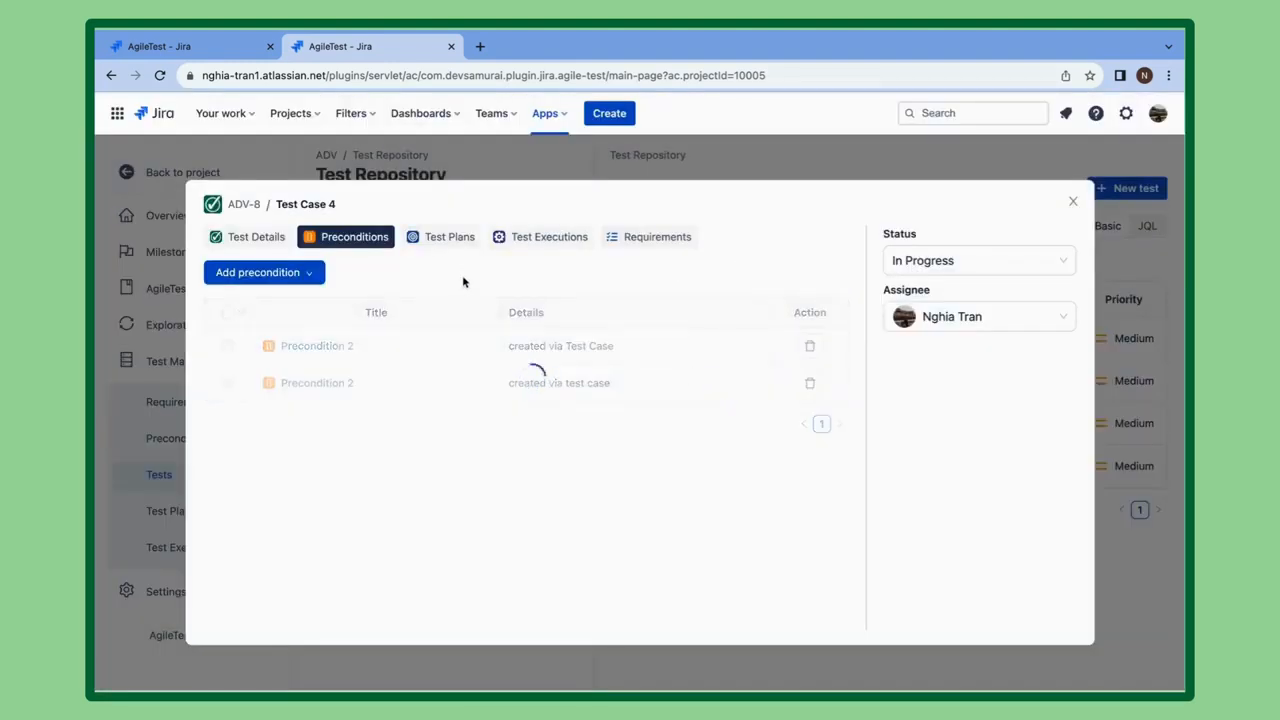
# Step: Start a new test plan from Test Case 4 with summary and description both set to "Test Plan 1"
pyautogui.click(440, 237)
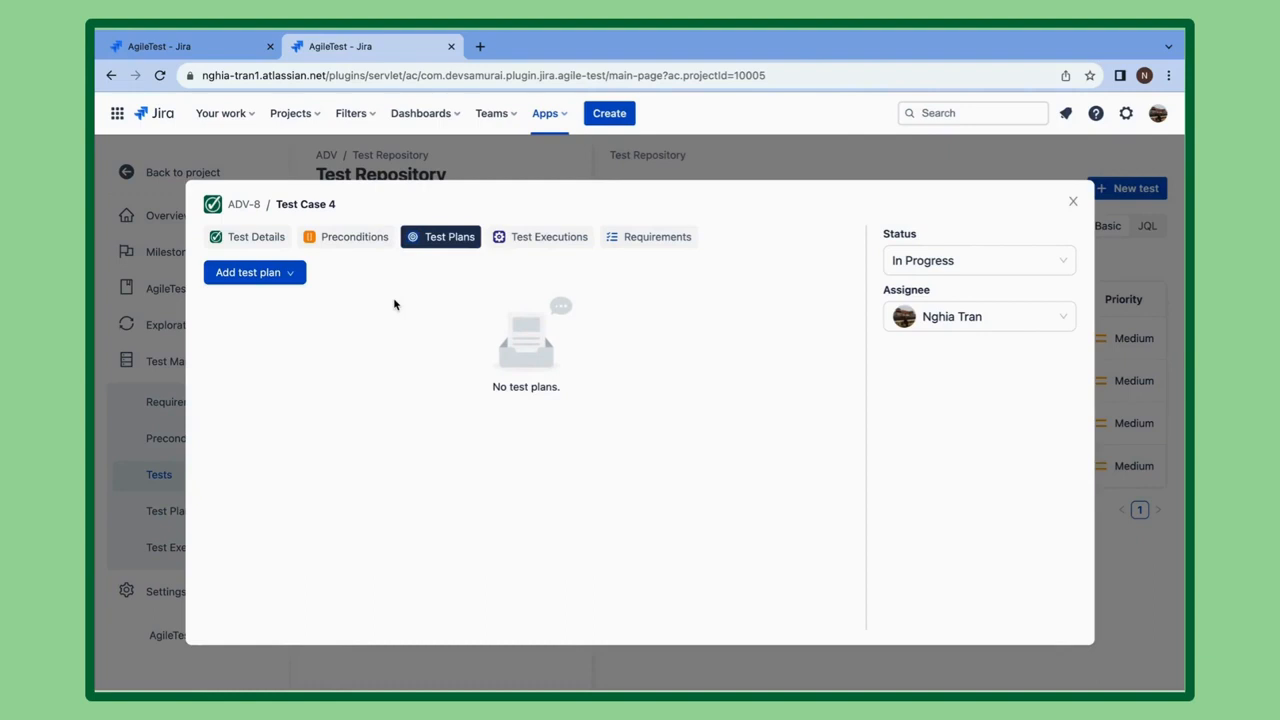
pyautogui.click(272, 273)
pyautogui.click(289, 302)
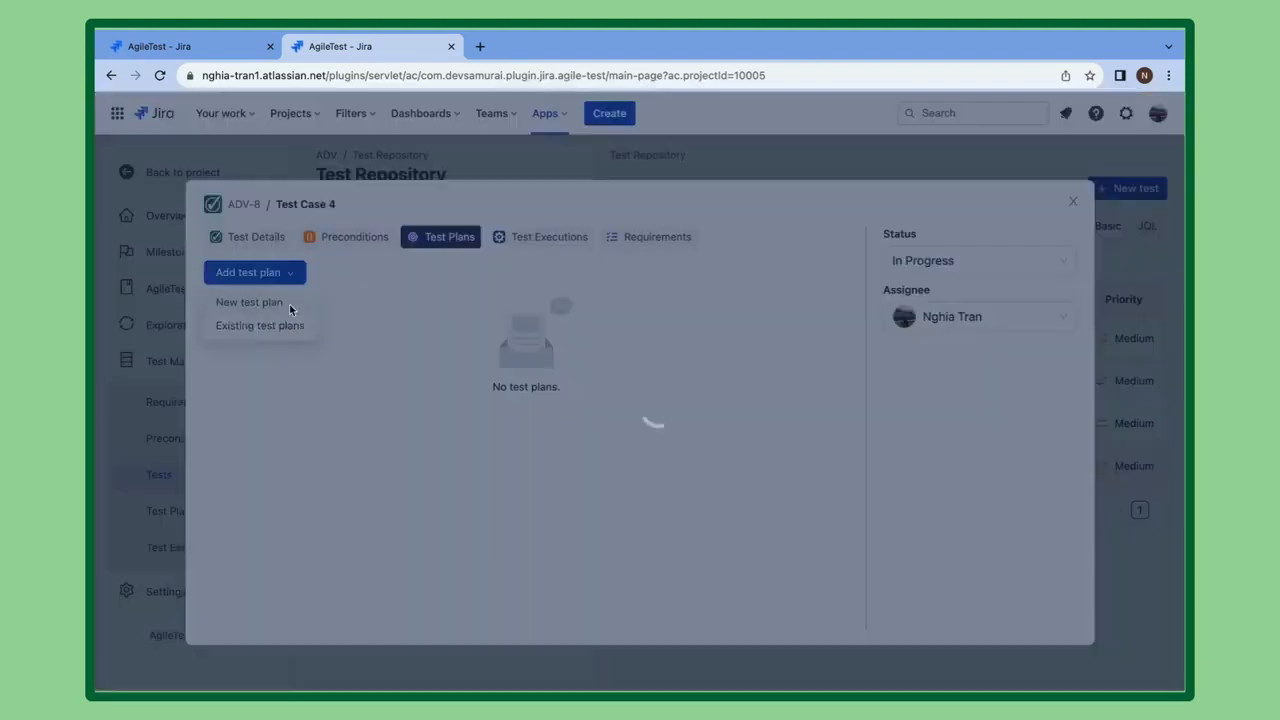
pyautogui.click(418, 352)
pyautogui.write('Test Plan 1')
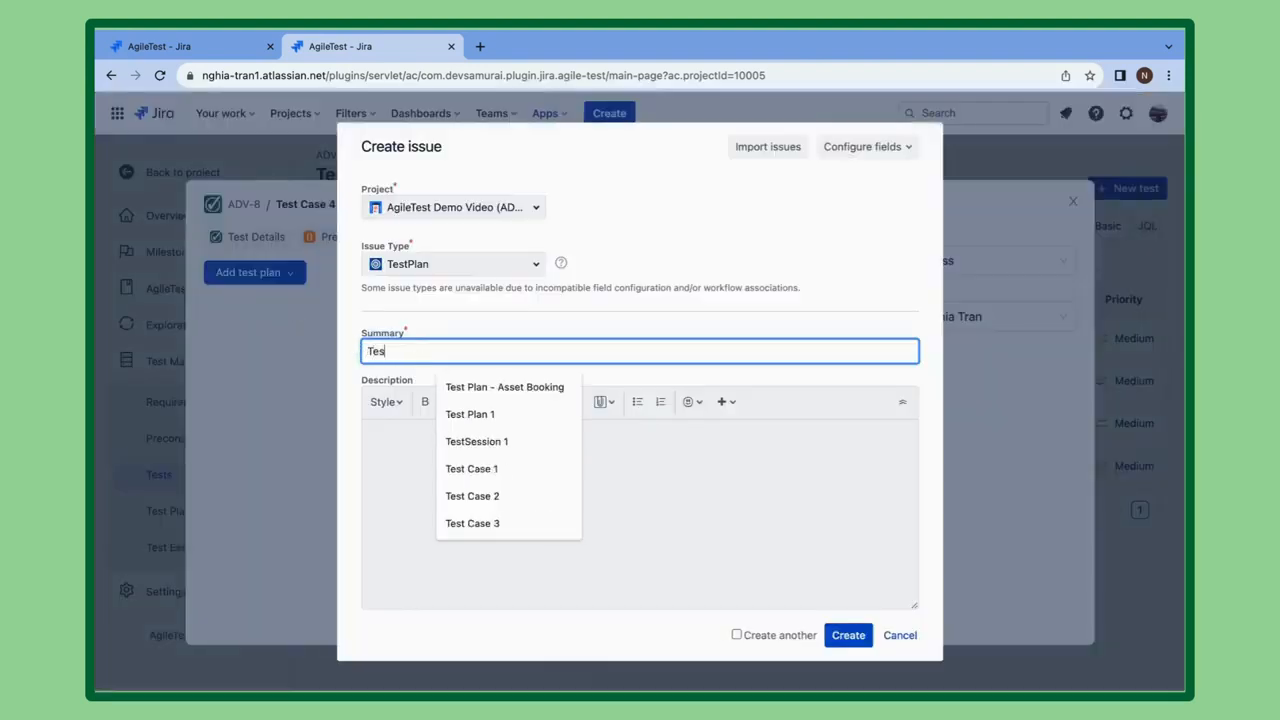
pyautogui.click(437, 443)
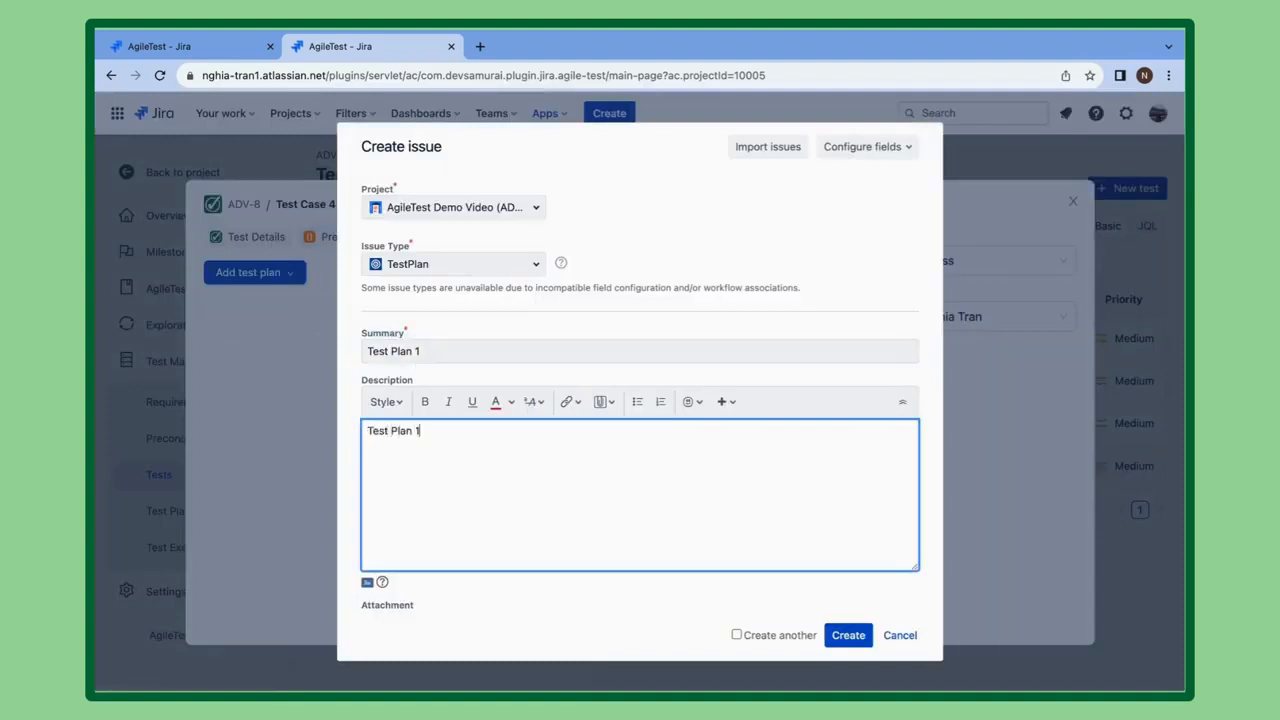
# Step: Link the new test plan to issue ADV-1 with the relation "is tested by"
pyautogui.scroll(-5, 537, 434)
pyautogui.click(468, 316)
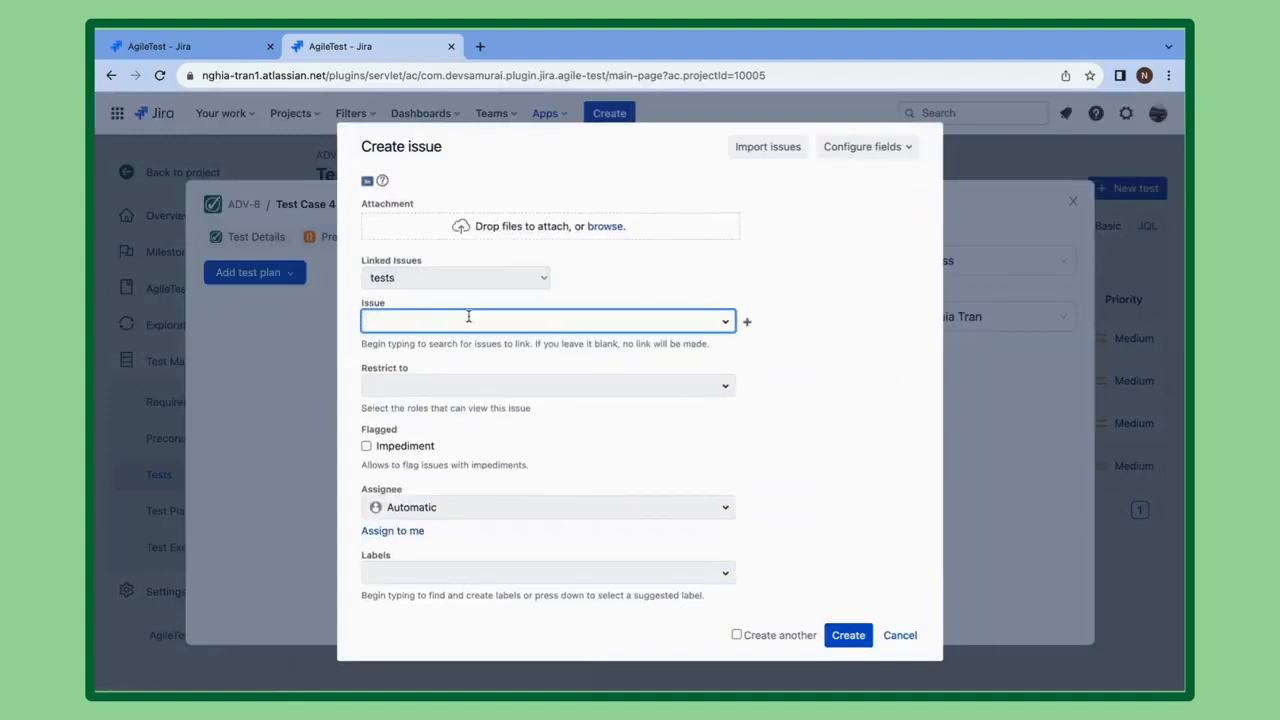
pyautogui.click(455, 313)
pyautogui.click(442, 332)
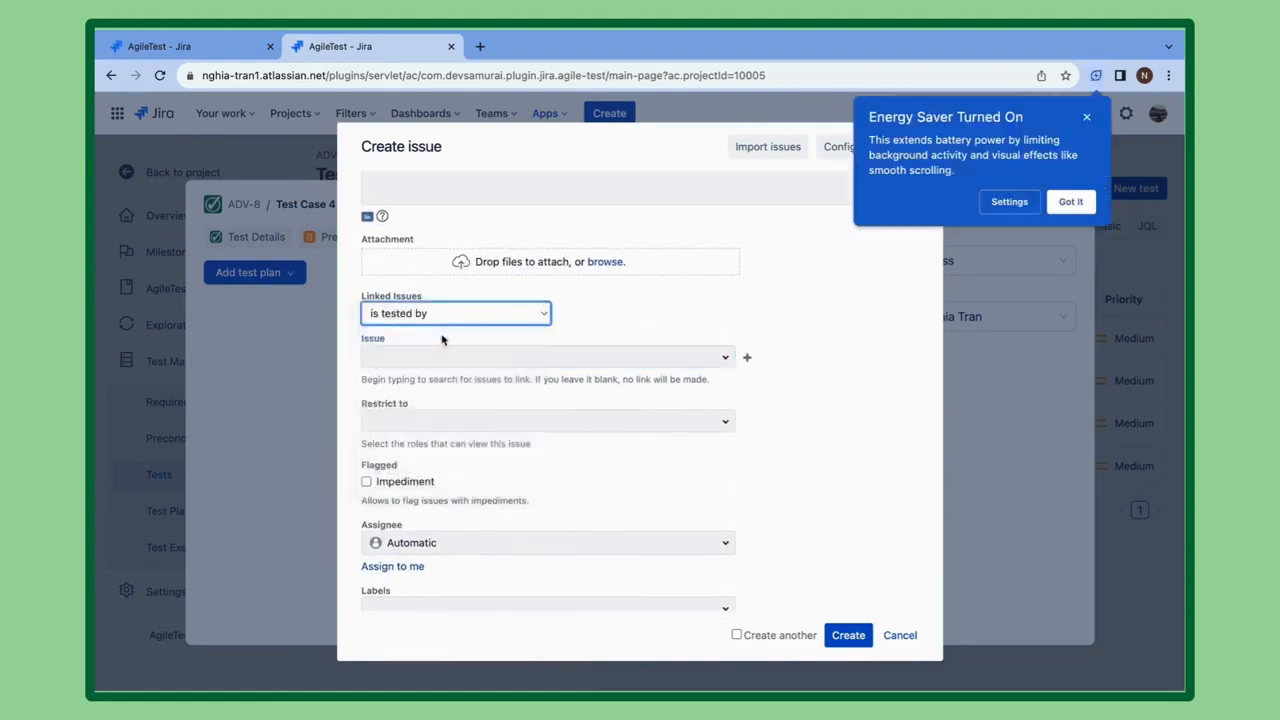
pyautogui.click(434, 358)
pyautogui.write('Issue')
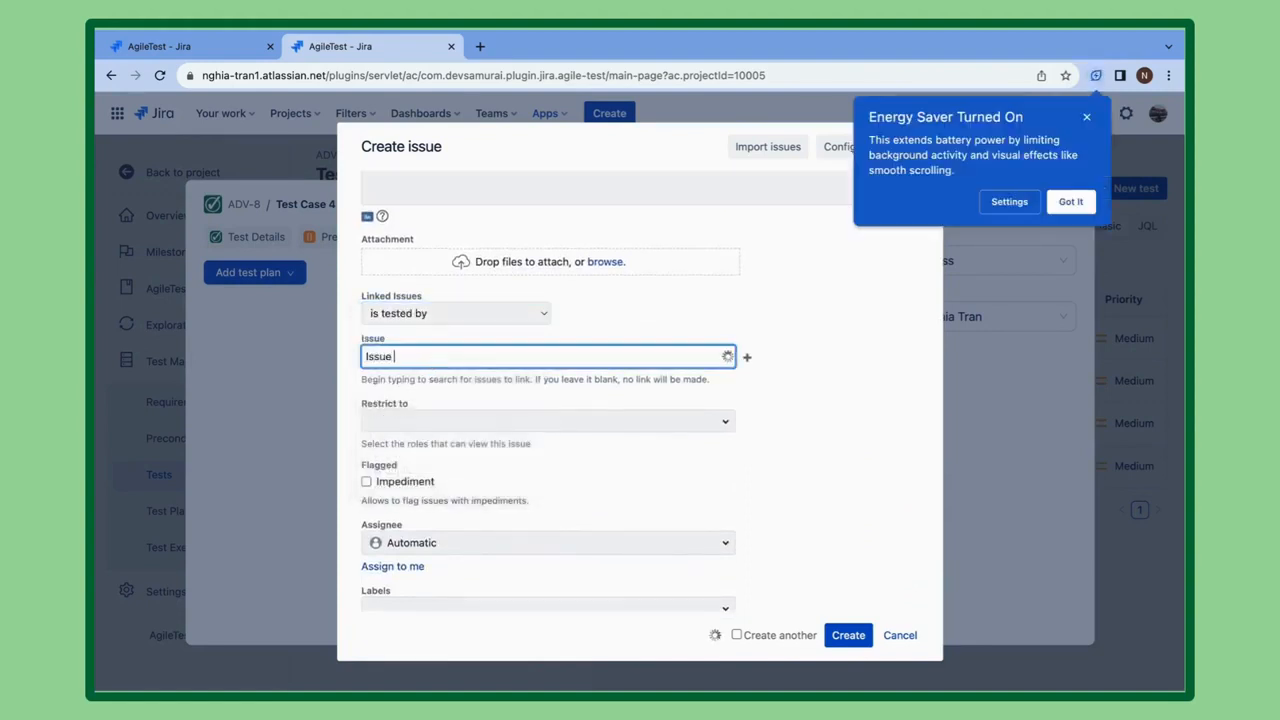
pyautogui.click(457, 425)
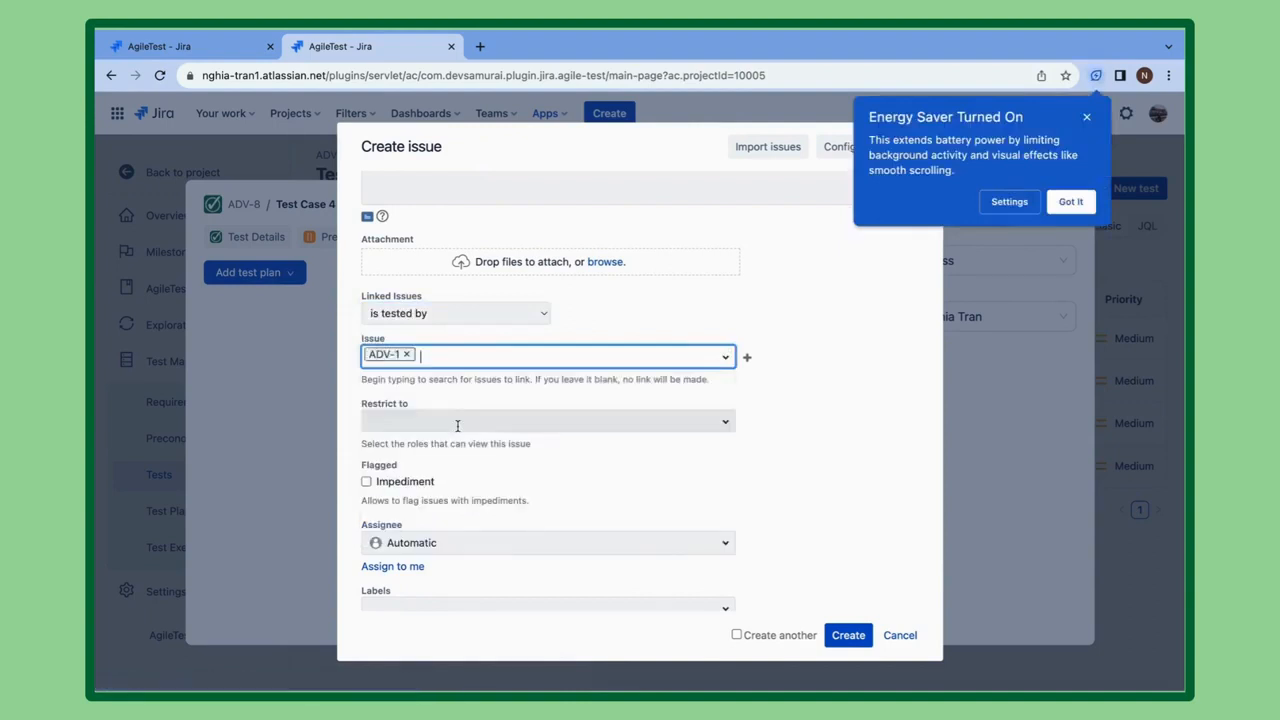
# Step: Assign the test plan to yourself and create it
pyautogui.click(457, 425)
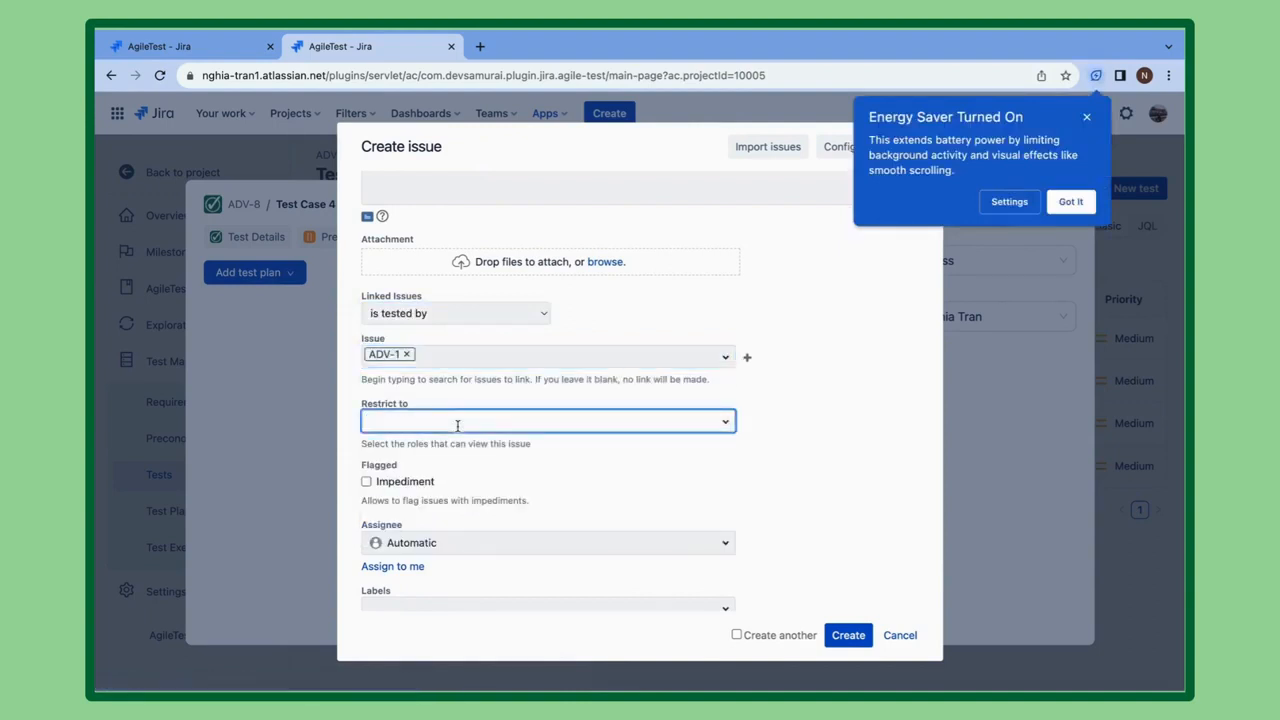
pyautogui.scroll(-1, 431, 522)
pyautogui.click(405, 507)
pyautogui.scroll(-2, 428, 508)
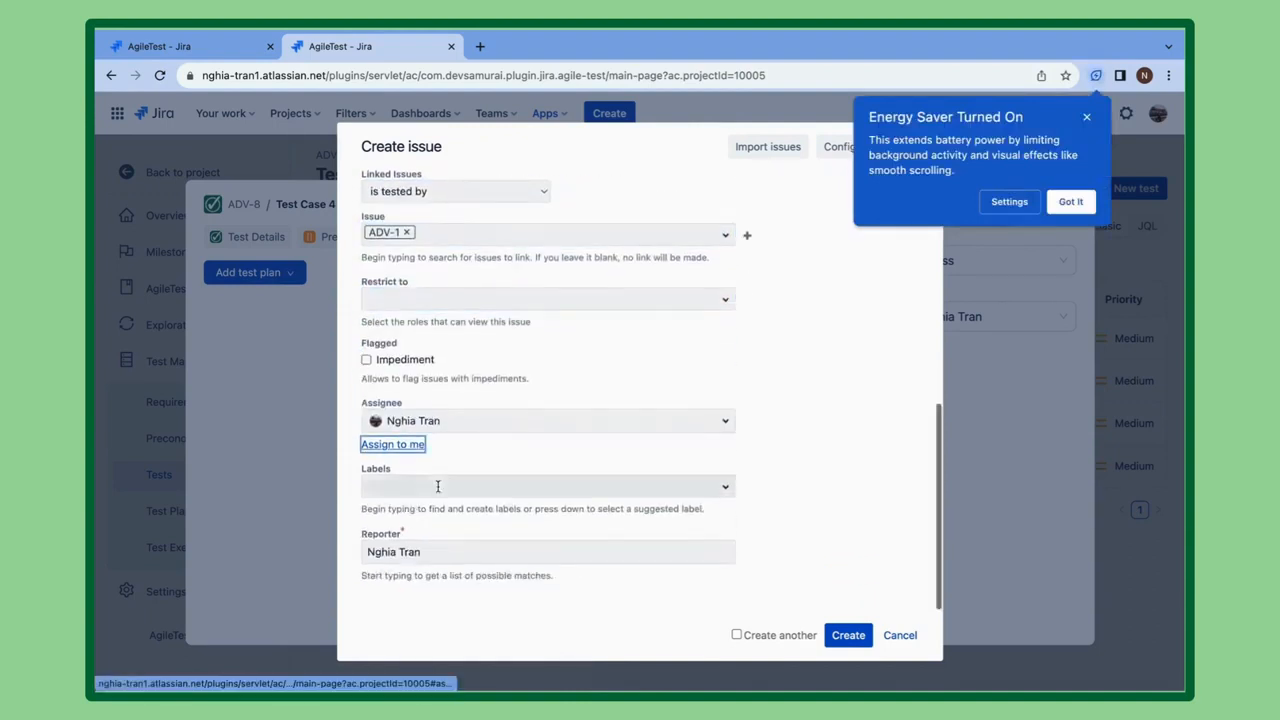
pyautogui.click(855, 635)
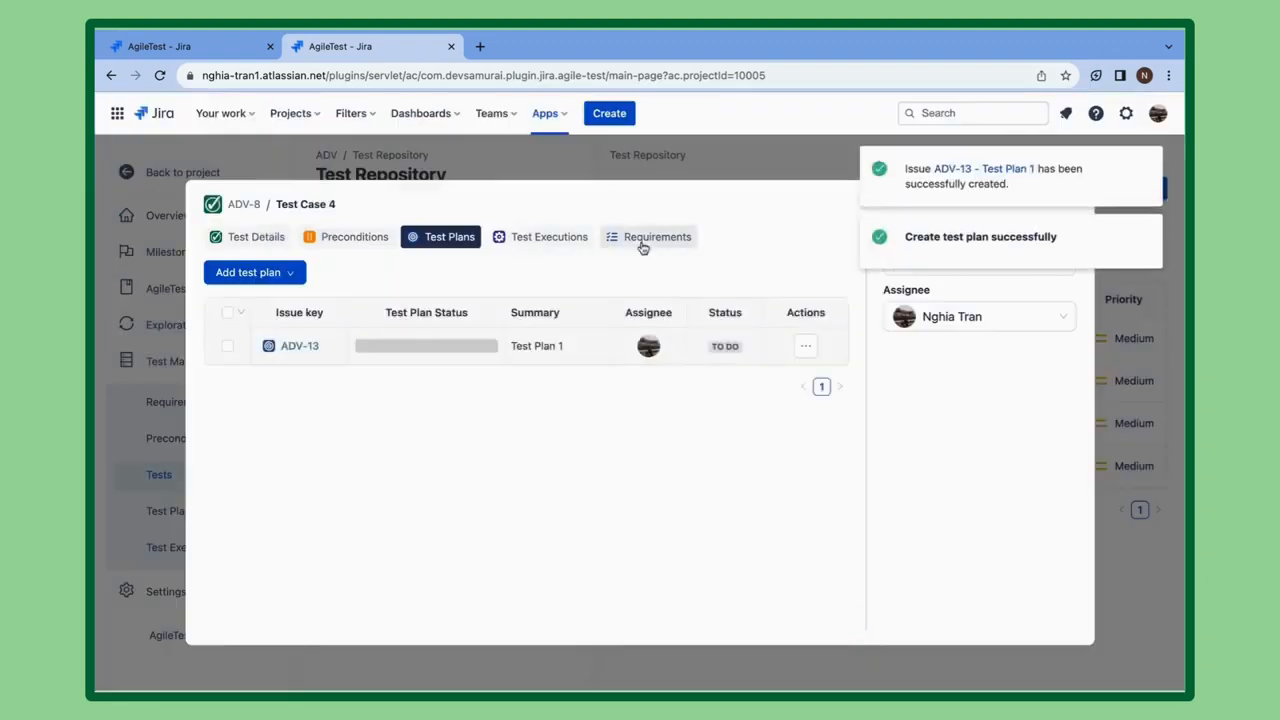
# Step: Examine Test Plan 1's status breakdown and the actions available for it in Test Case 4
pyautogui.click(448, 350)
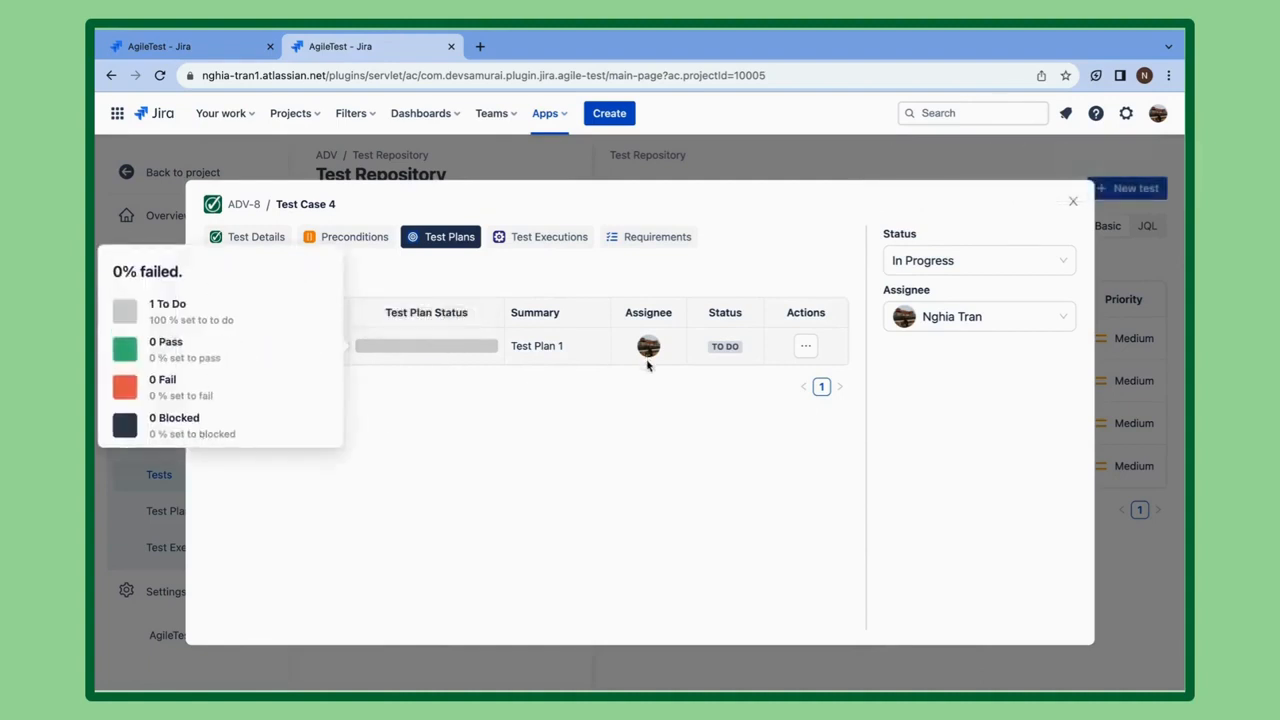
pyautogui.click(805, 345)
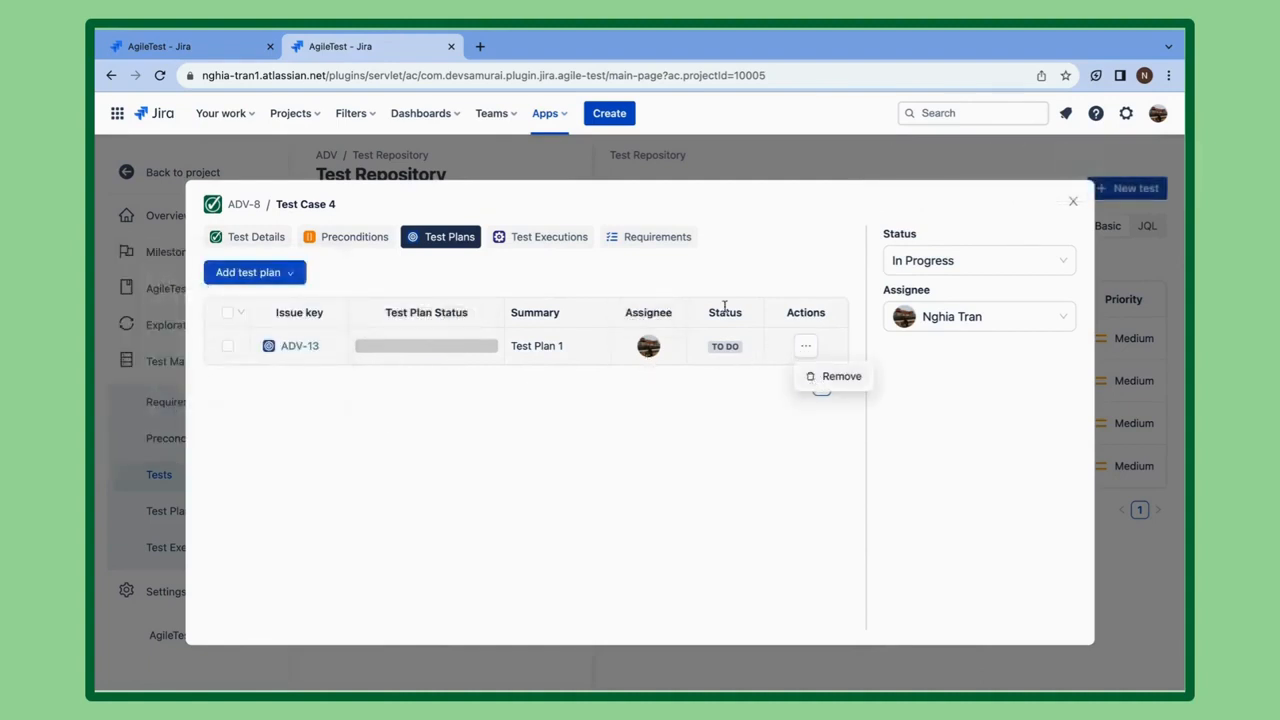
# Step: Create an ad-hoc execution for Test Case 4, assigned to yourself, in the Develop environment with immediate execution enabled
pyautogui.click(527, 240)
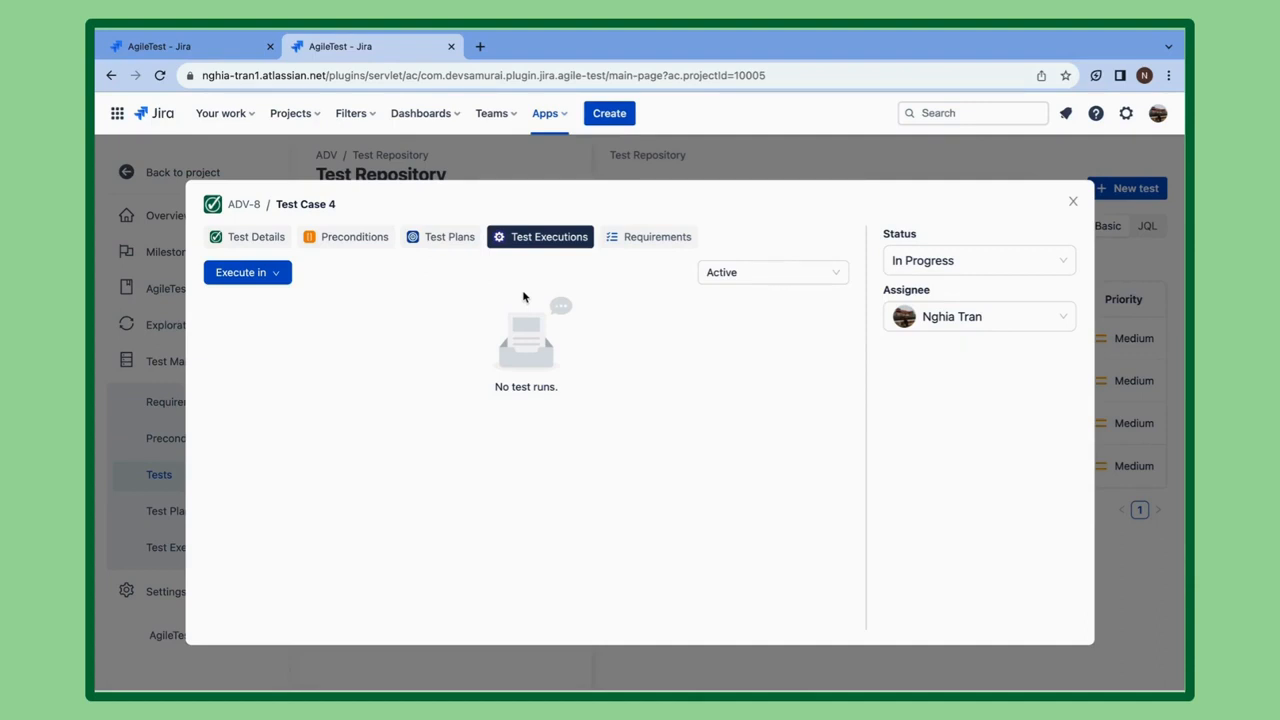
pyautogui.click(252, 277)
pyautogui.click(262, 303)
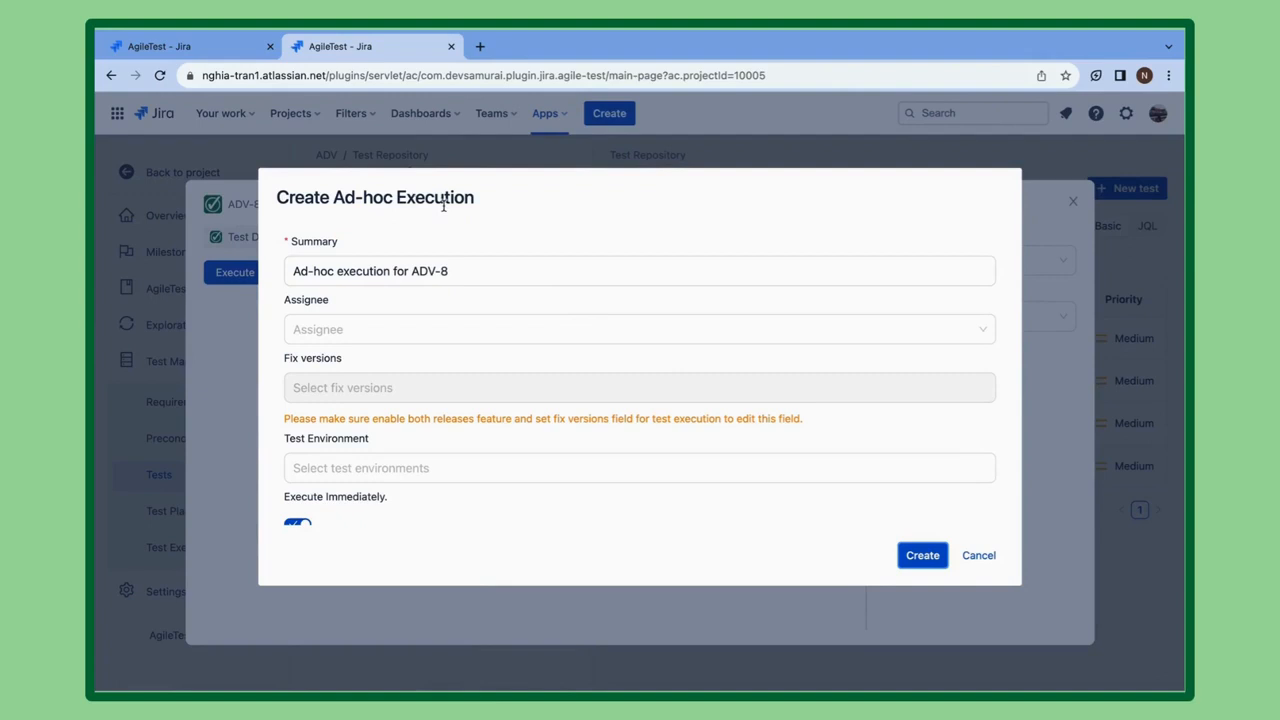
pyautogui.click(419, 327)
pyautogui.click(402, 372)
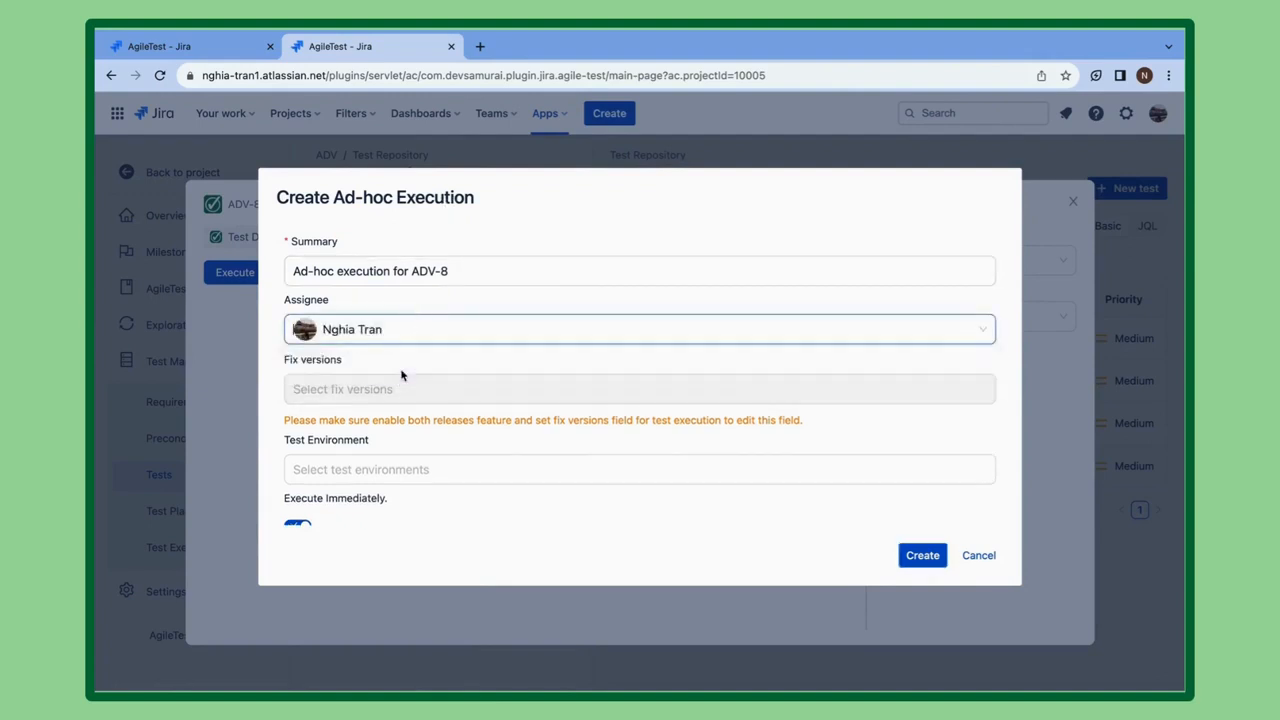
pyautogui.click(391, 463)
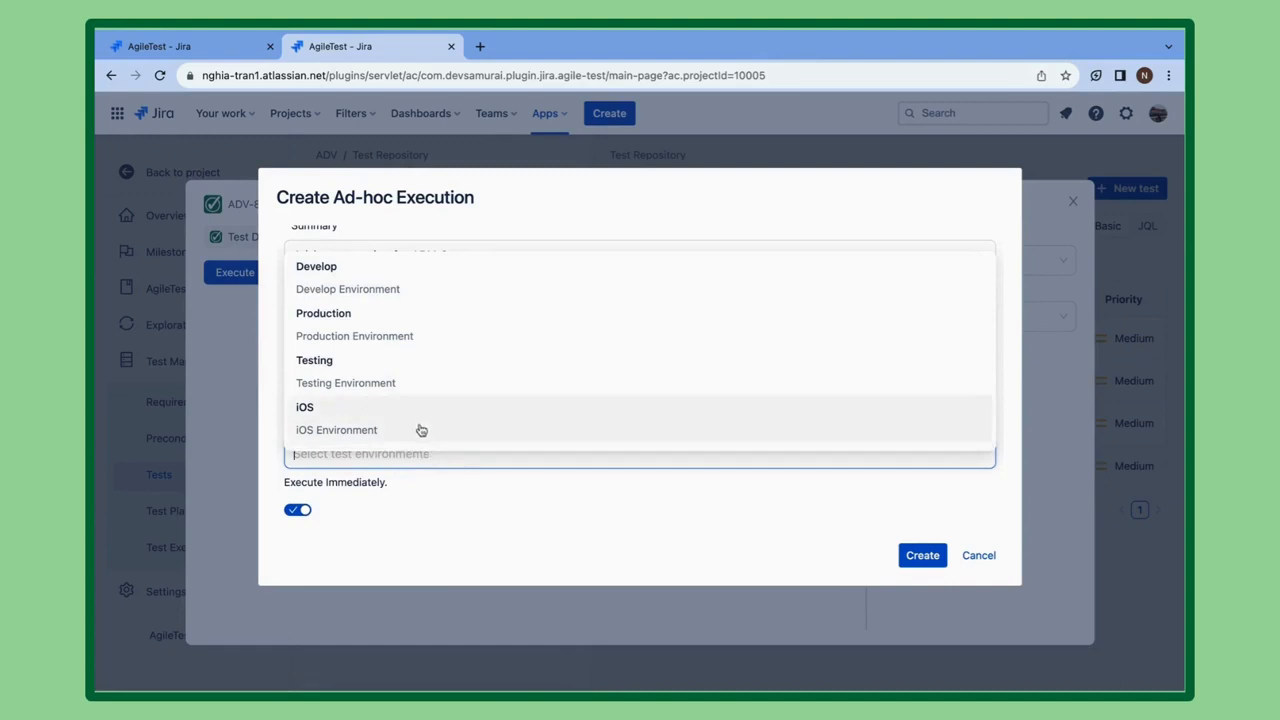
pyautogui.click(405, 283)
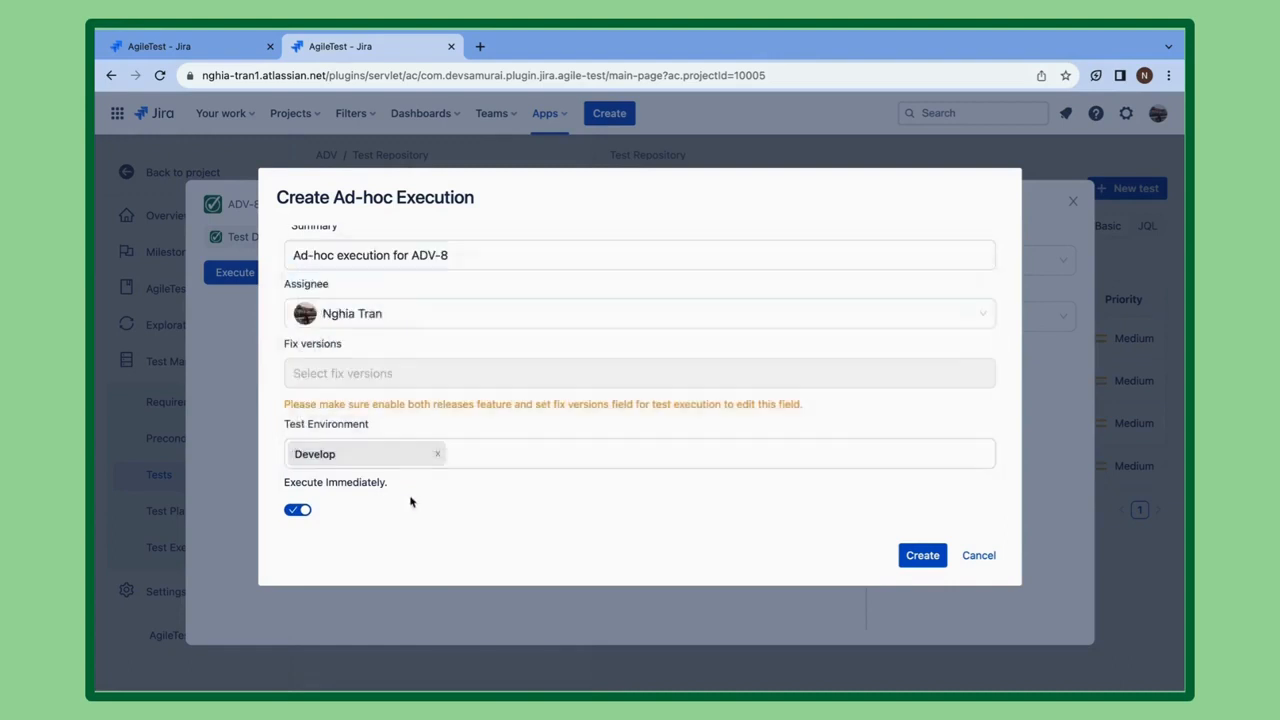
pyautogui.click(924, 562)
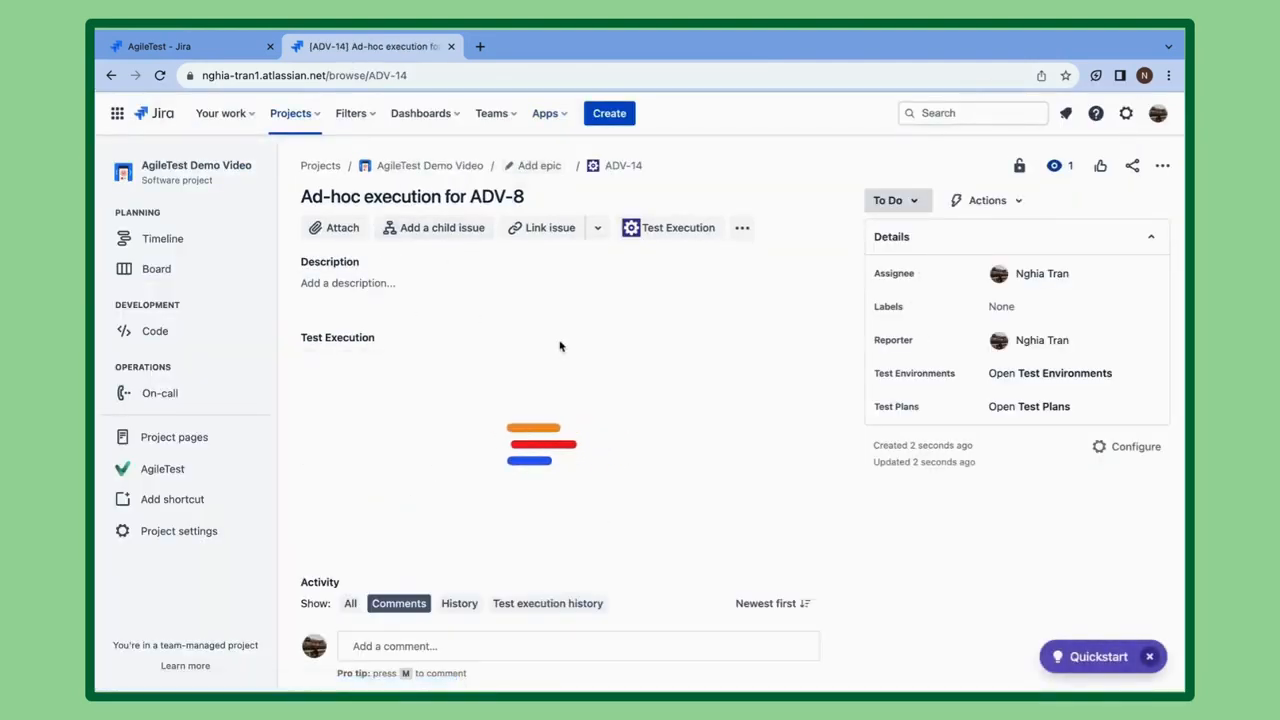
# Step: Return to AgileTest's test repository and open the test executions of Test Case 4
pyautogui.click(163, 472)
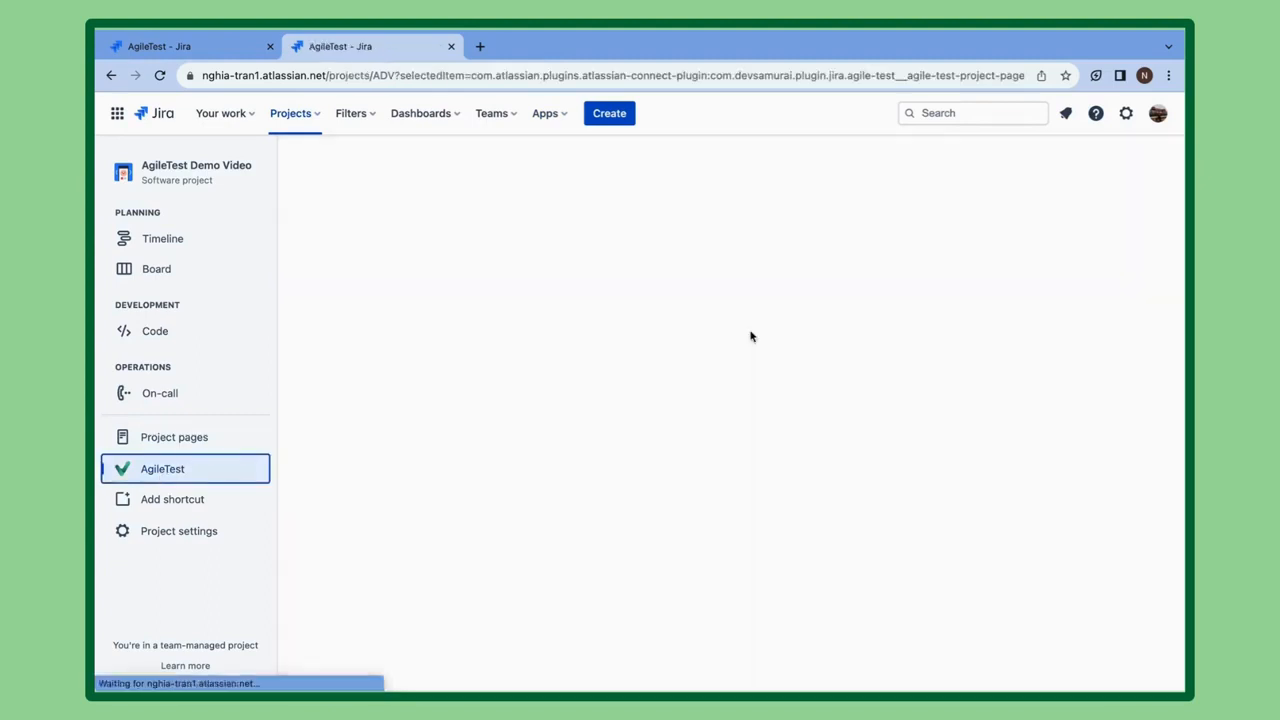
pyautogui.click(188, 411)
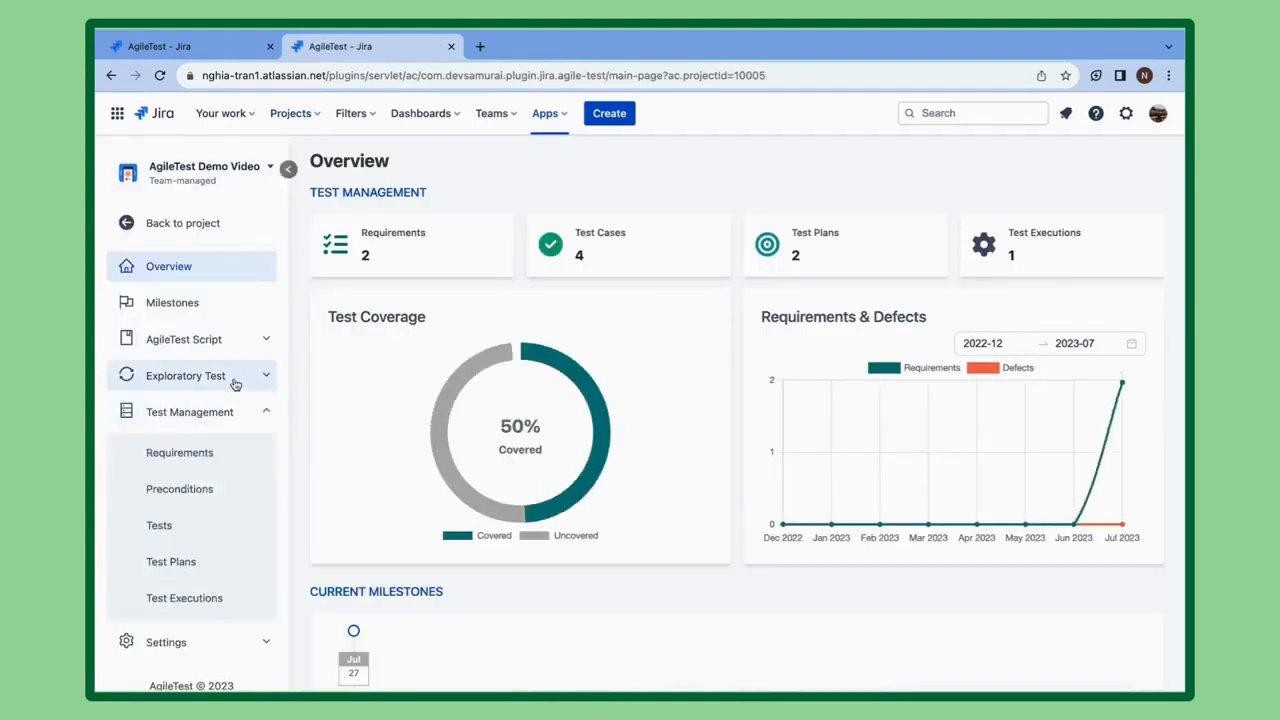
pyautogui.click(190, 376)
pyautogui.click(183, 574)
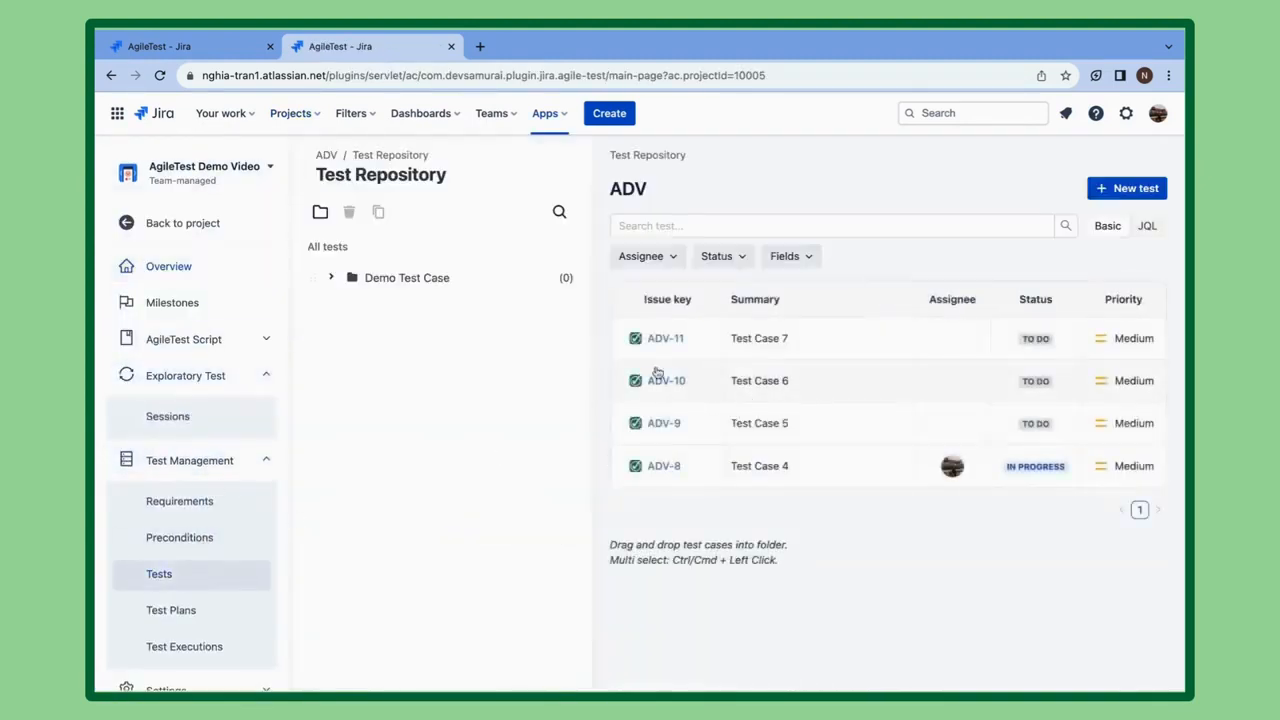
pyautogui.click(673, 465)
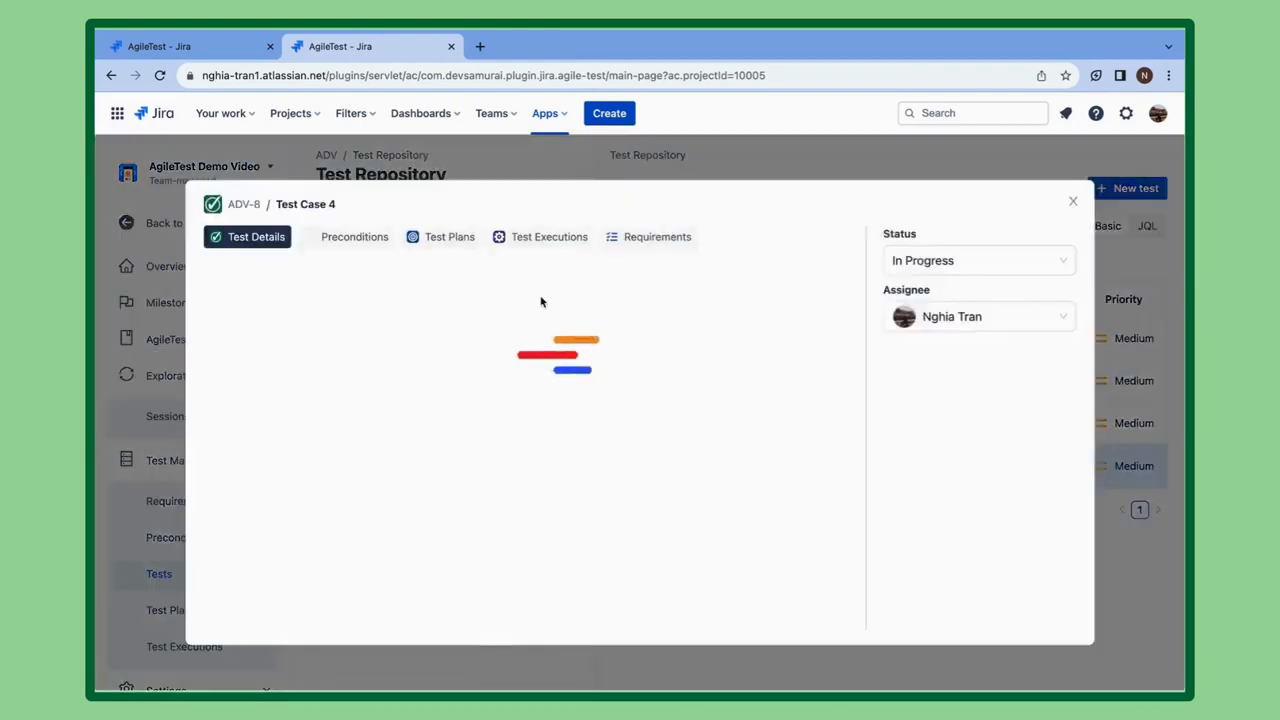
pyautogui.click(549, 237)
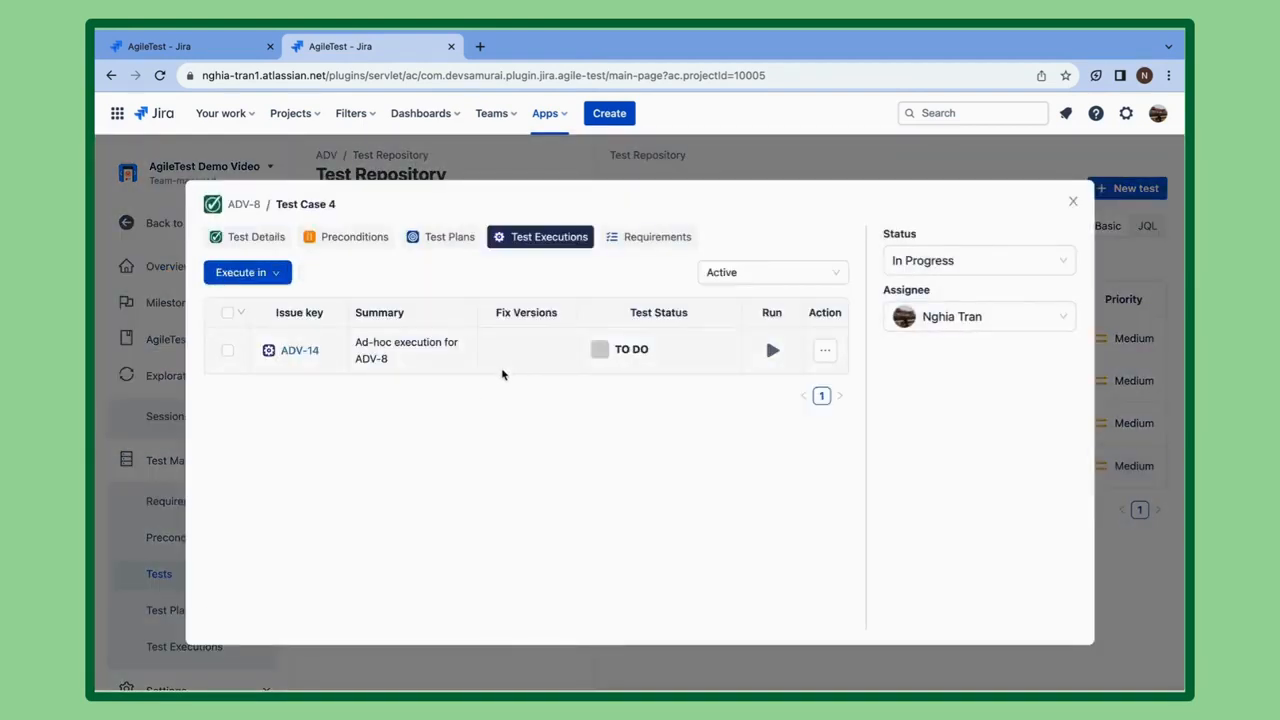
# Step: Set the ad-hoc execution's test status to PASS and archive the execution
pyautogui.click(600, 349)
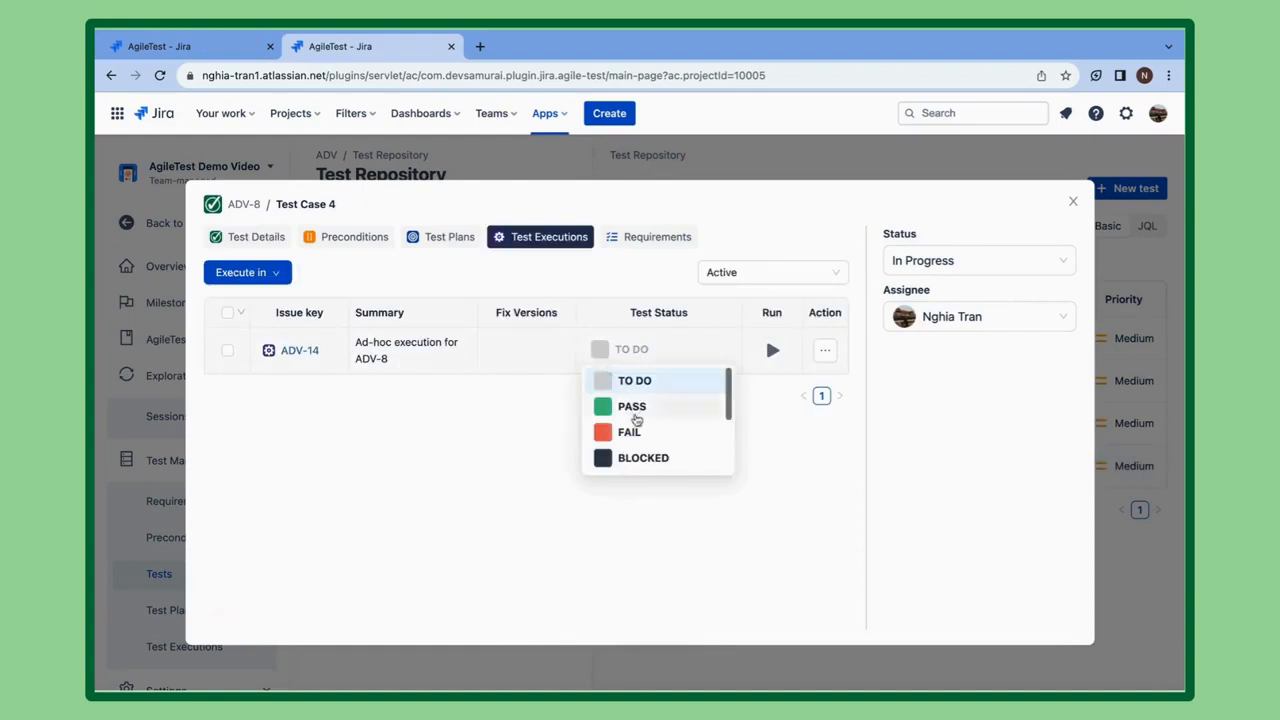
pyautogui.click(632, 407)
pyautogui.click(825, 349)
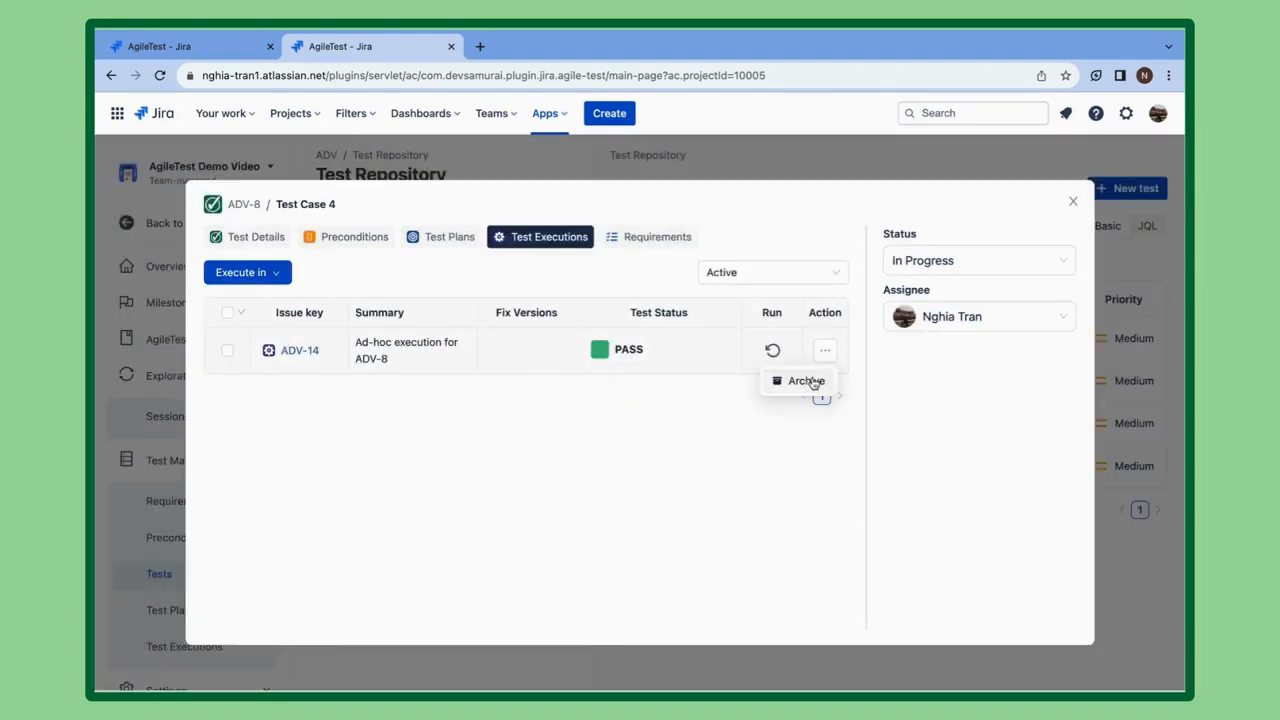
pyautogui.click(812, 381)
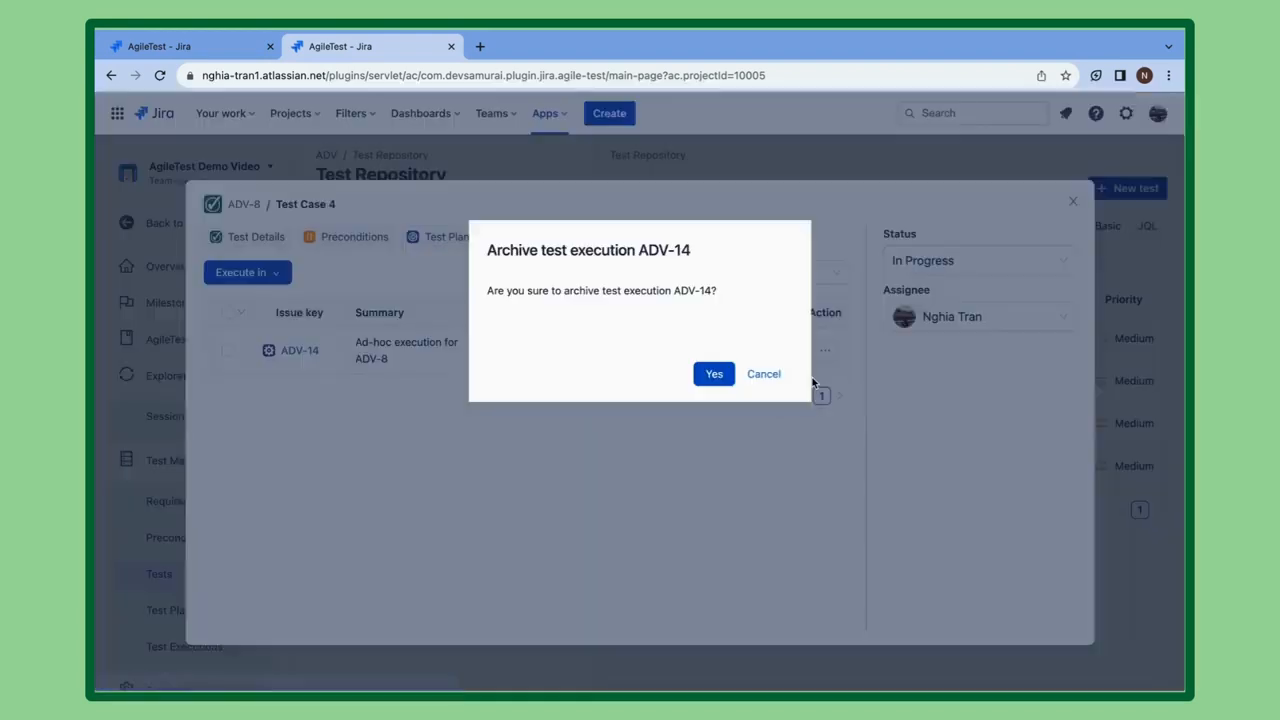
pyautogui.click(729, 373)
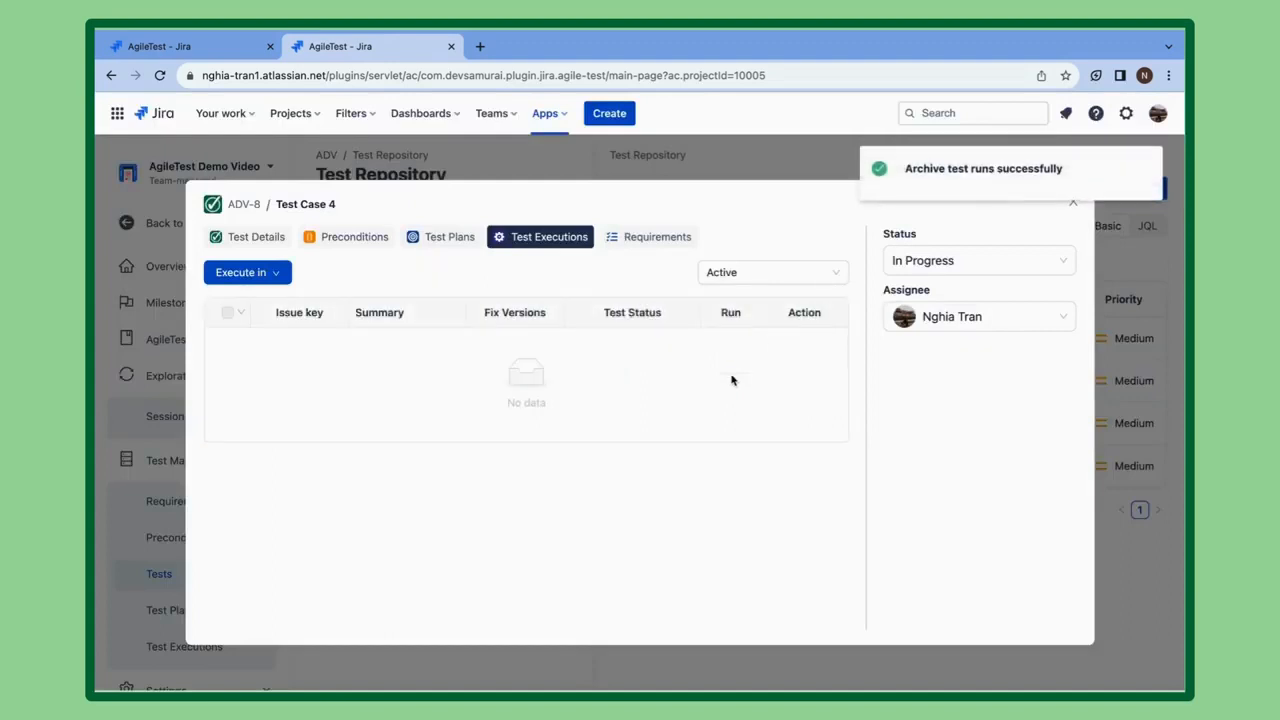
# Step: Restore ADV-14 from Test Case 4's archived executions and return to the list of active executions
pyautogui.click(724, 282)
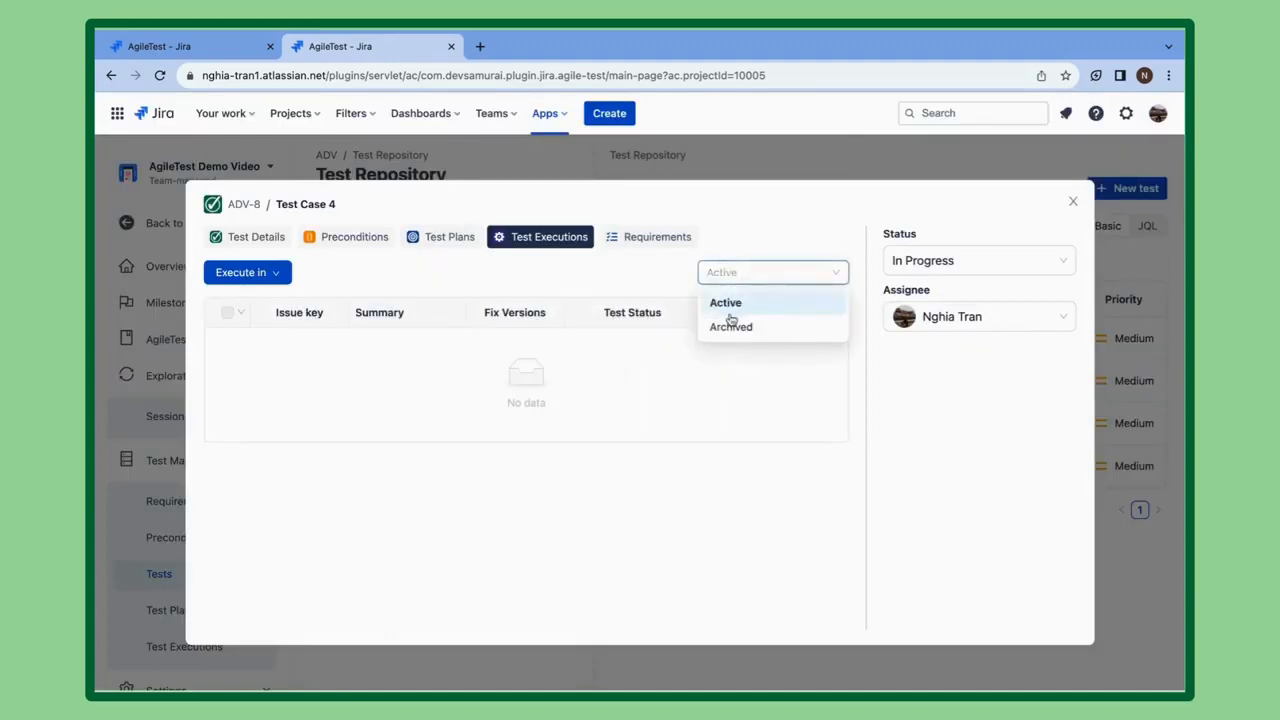
pyautogui.click(730, 326)
pyautogui.click(824, 384)
pyautogui.click(819, 421)
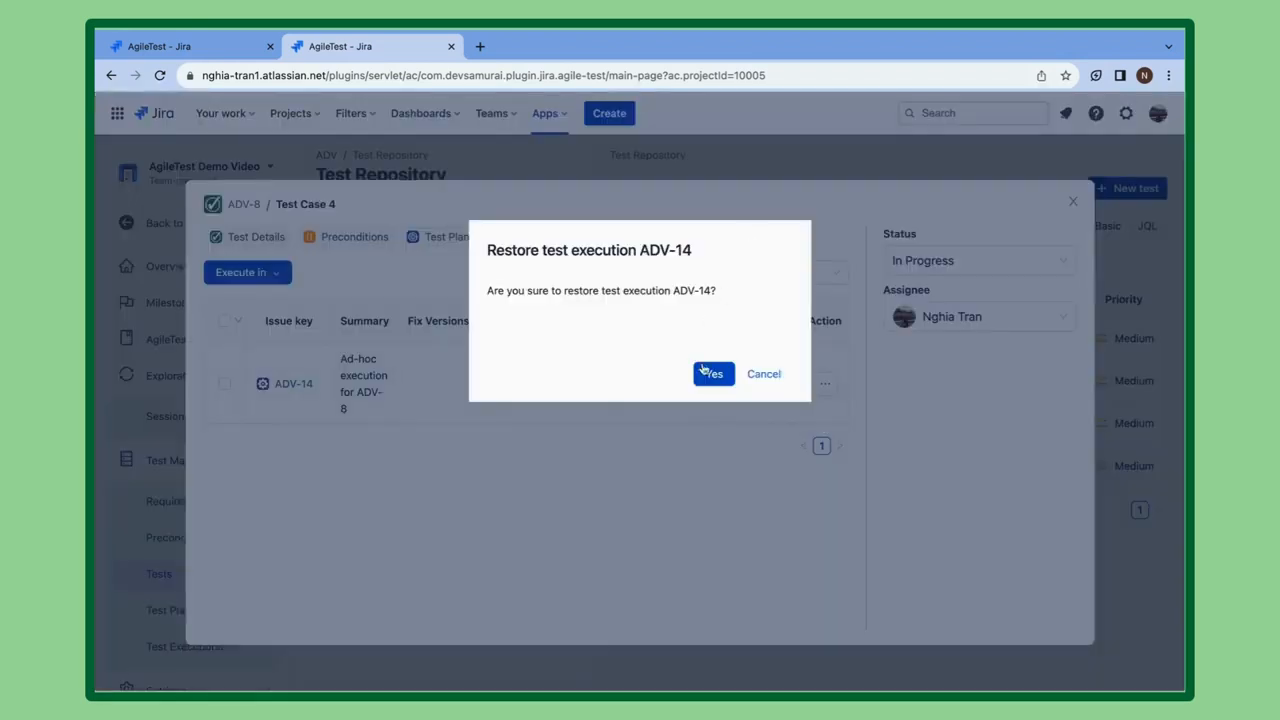
pyautogui.click(710, 373)
pyautogui.click(748, 274)
pyautogui.click(754, 301)
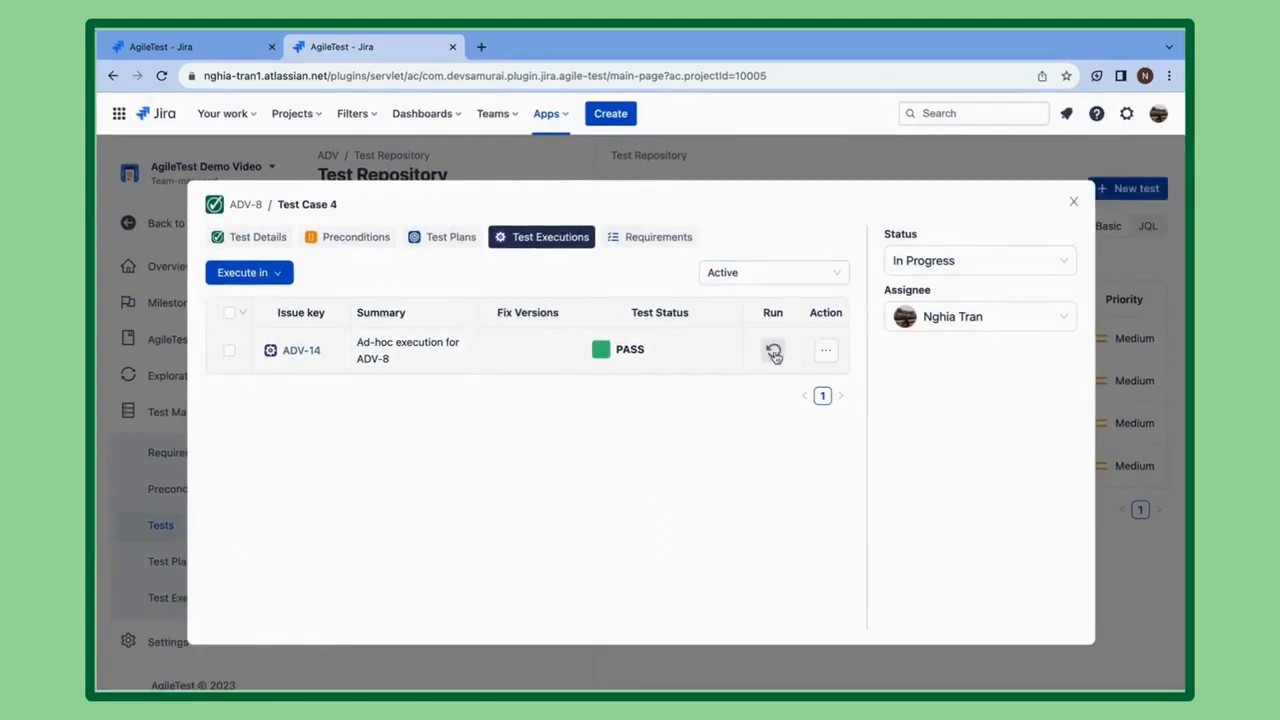
# Step: Open the ad-hoc test run again and switch its execution status to Fail, Blocked and finally Pass
pyautogui.click(773, 352)
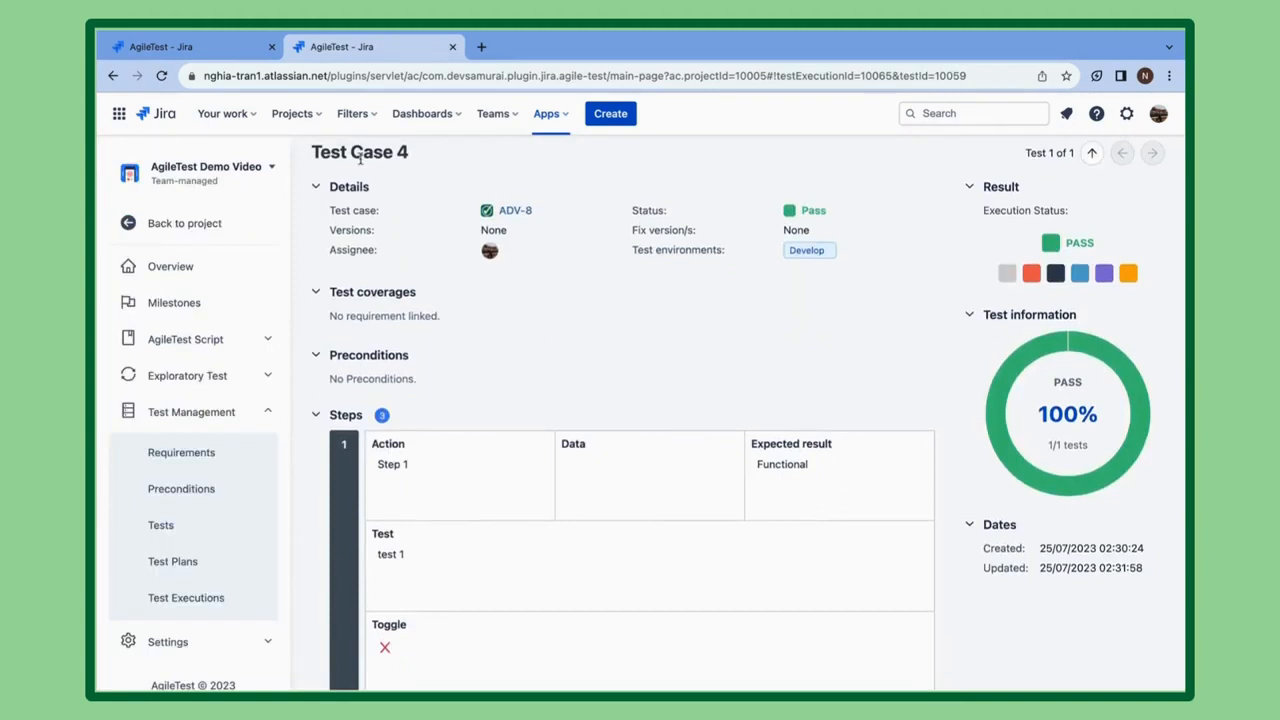
pyautogui.click(1032, 274)
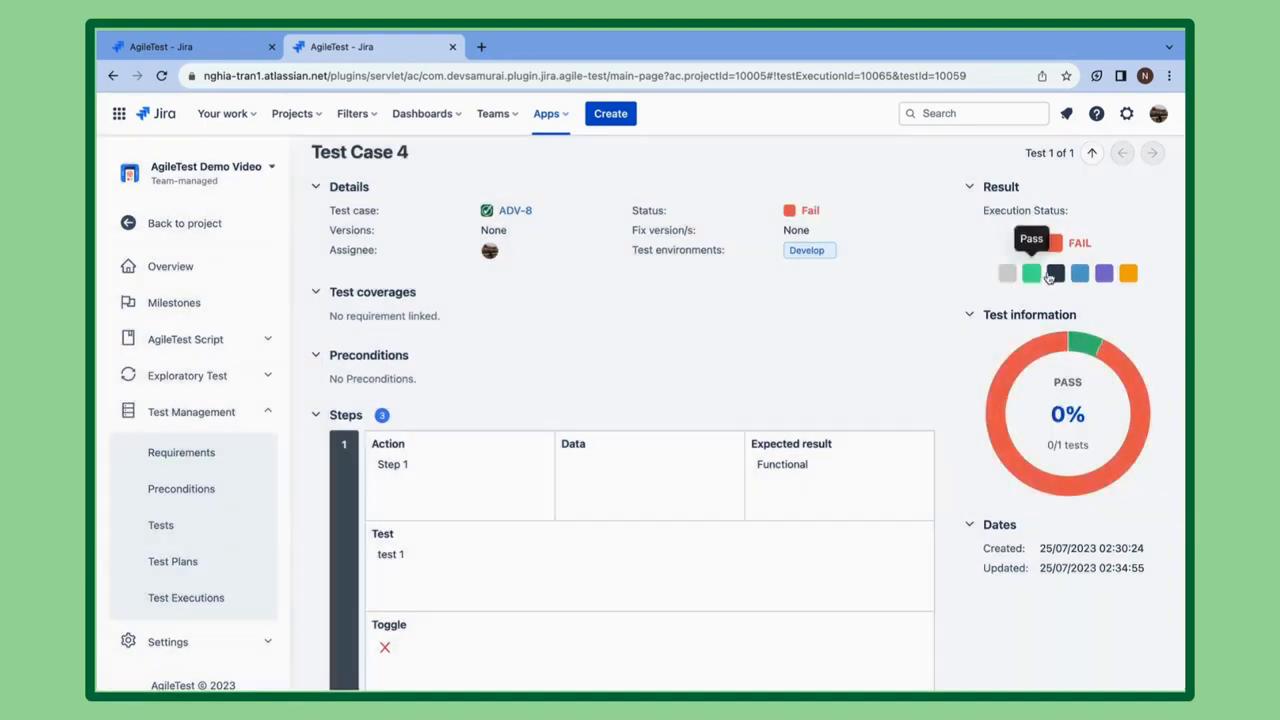
pyautogui.click(1055, 274)
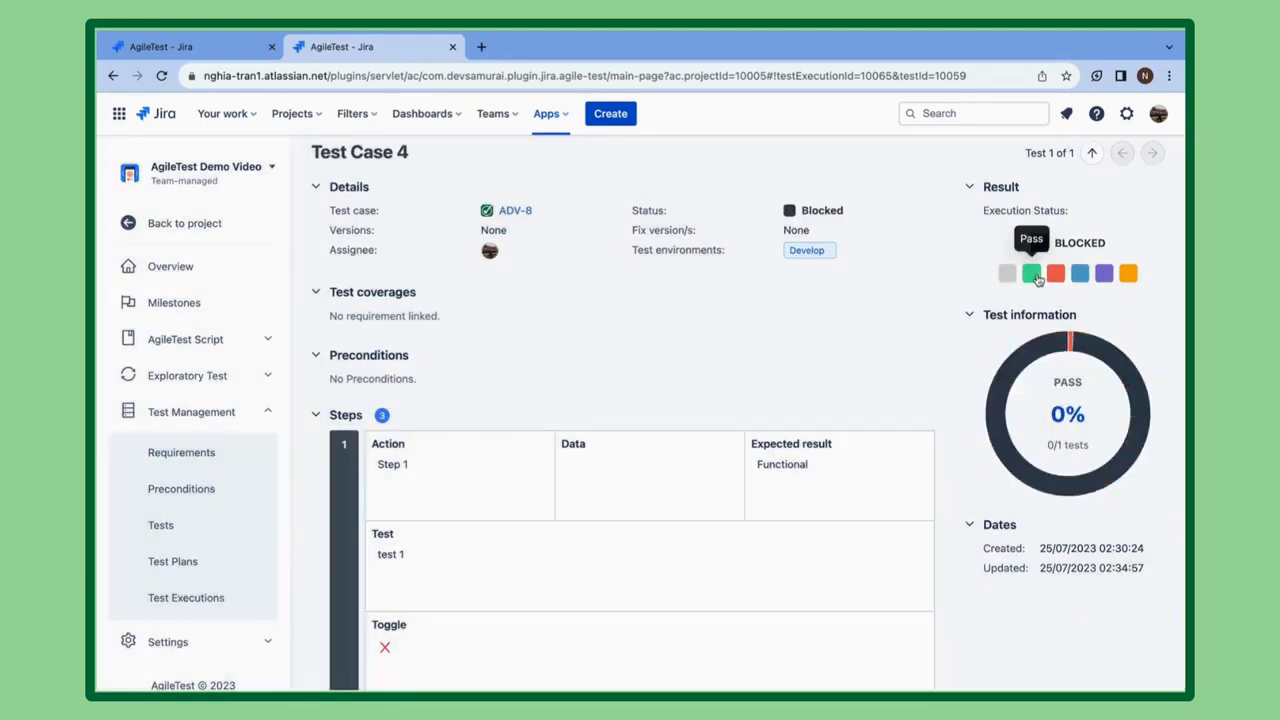
pyautogui.click(1035, 275)
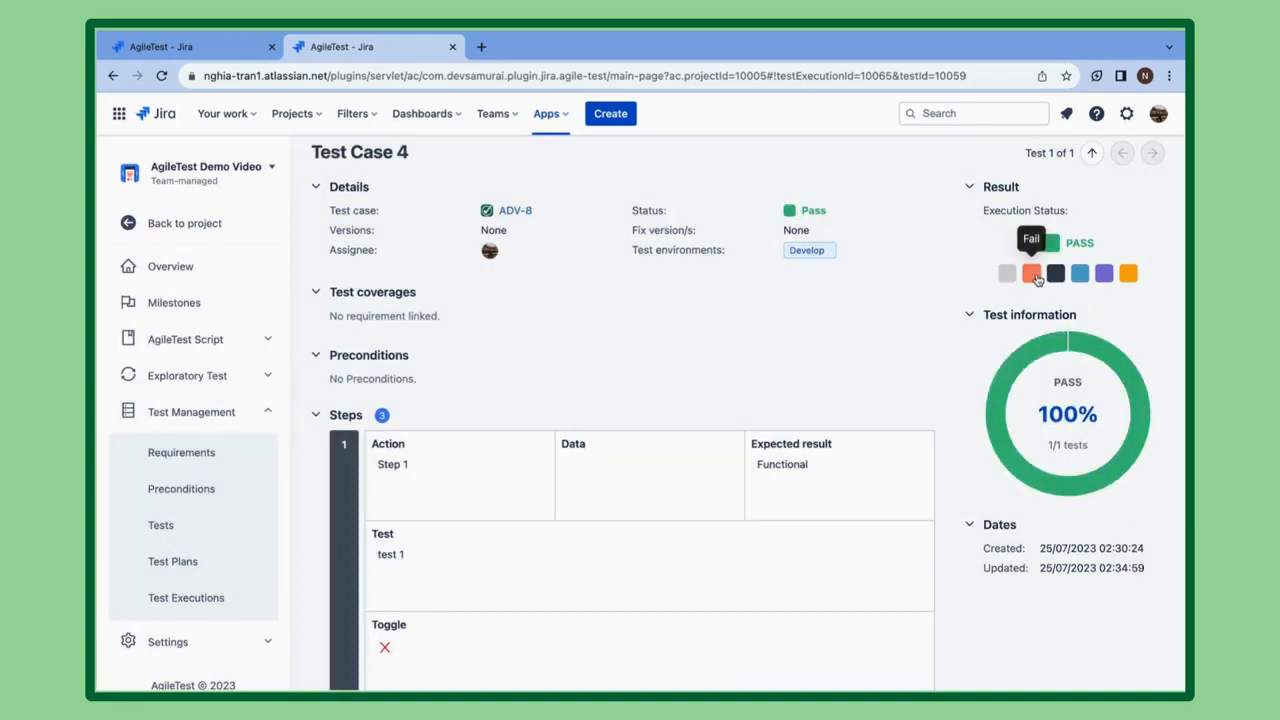
# Step: Switch the Test Case 4 run's execution status to Blocked, Query and finally Skipped
pyautogui.click(1055, 275)
pyautogui.click(1080, 274)
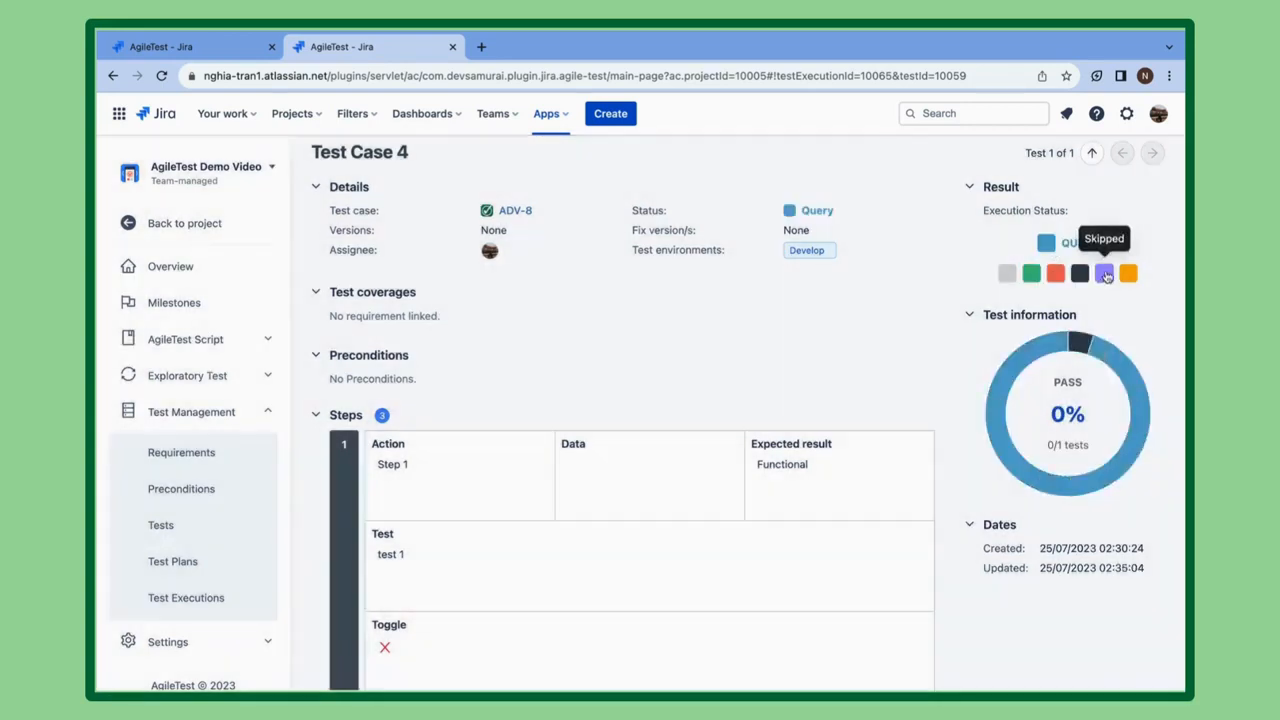
pyautogui.click(1103, 274)
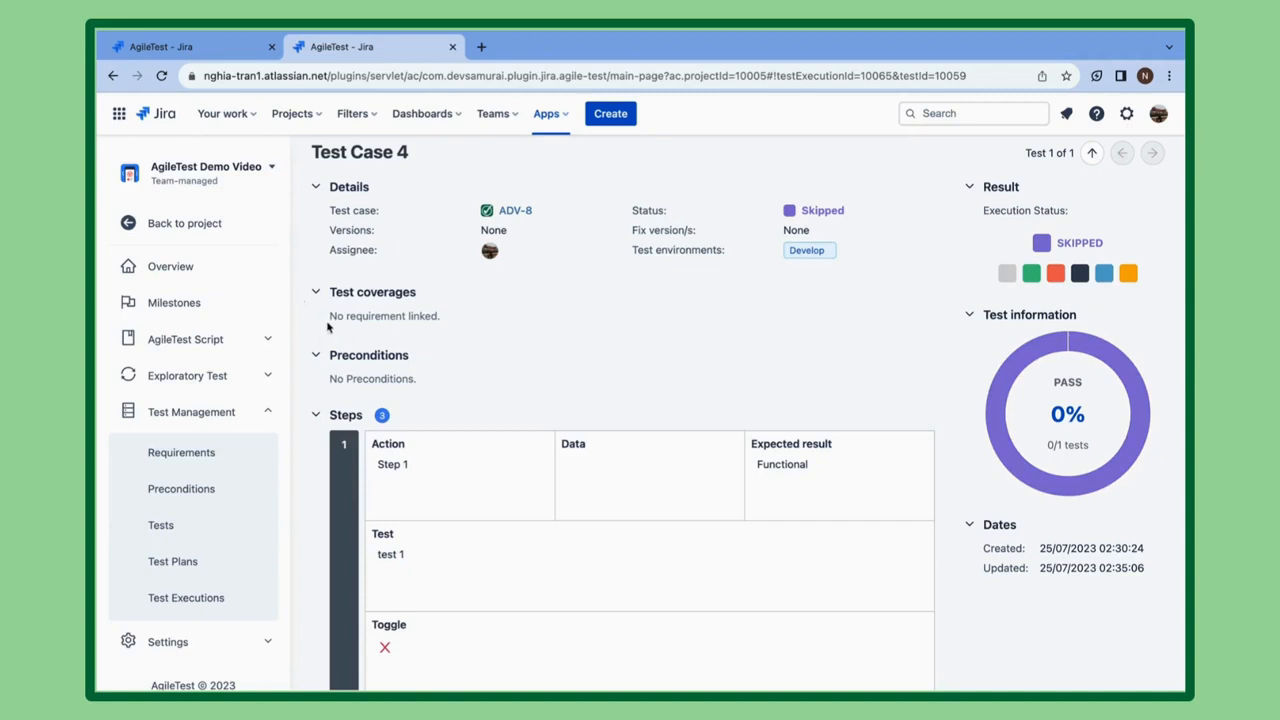
# Step: Open Test Case 4 from the test repository and link the existing requirement ADV-6 - Requirement 1 to it
pyautogui.click(206, 529)
pyautogui.click(664, 466)
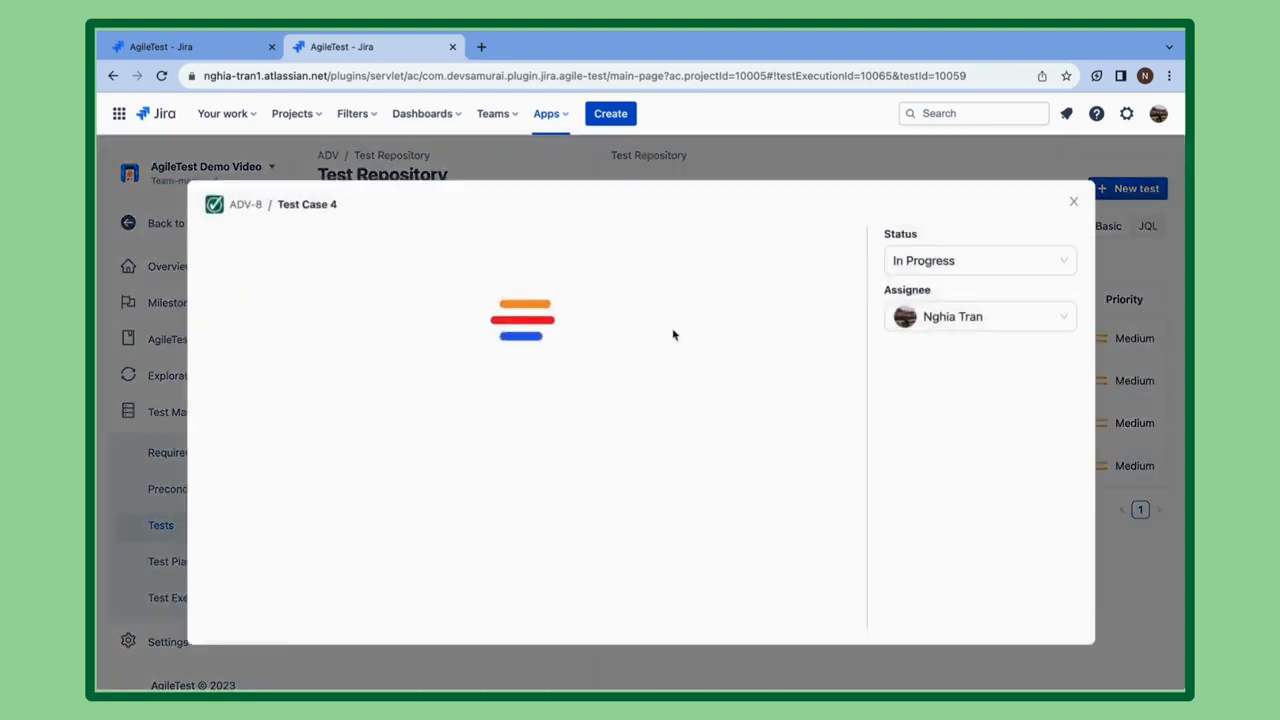
pyautogui.click(640, 240)
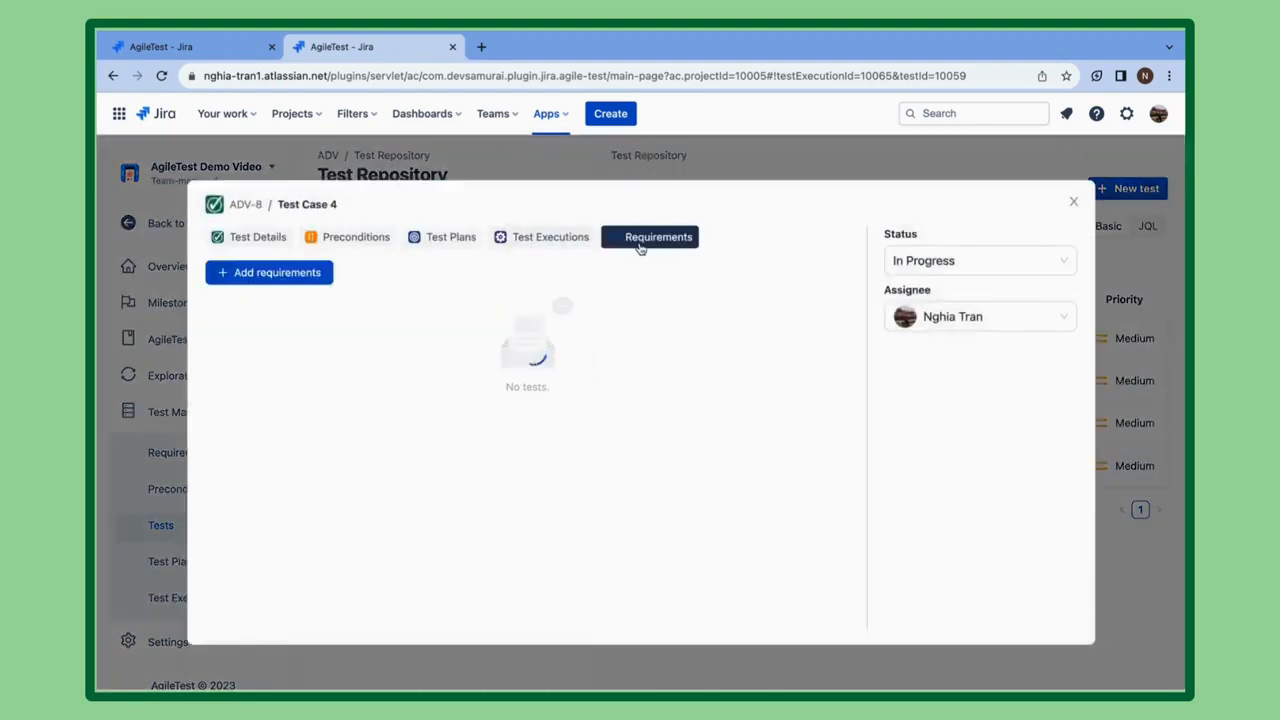
pyautogui.click(296, 279)
pyautogui.click(319, 327)
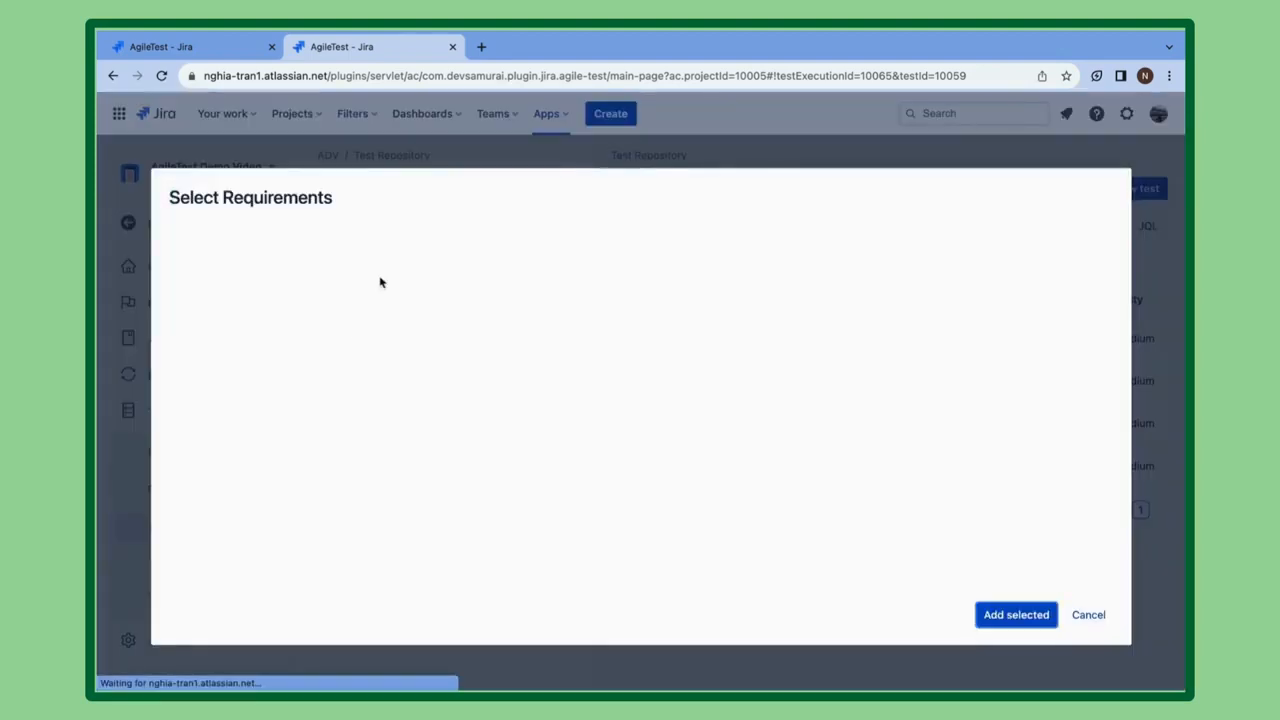
pyautogui.click(289, 304)
pyautogui.write('Requirement 1')
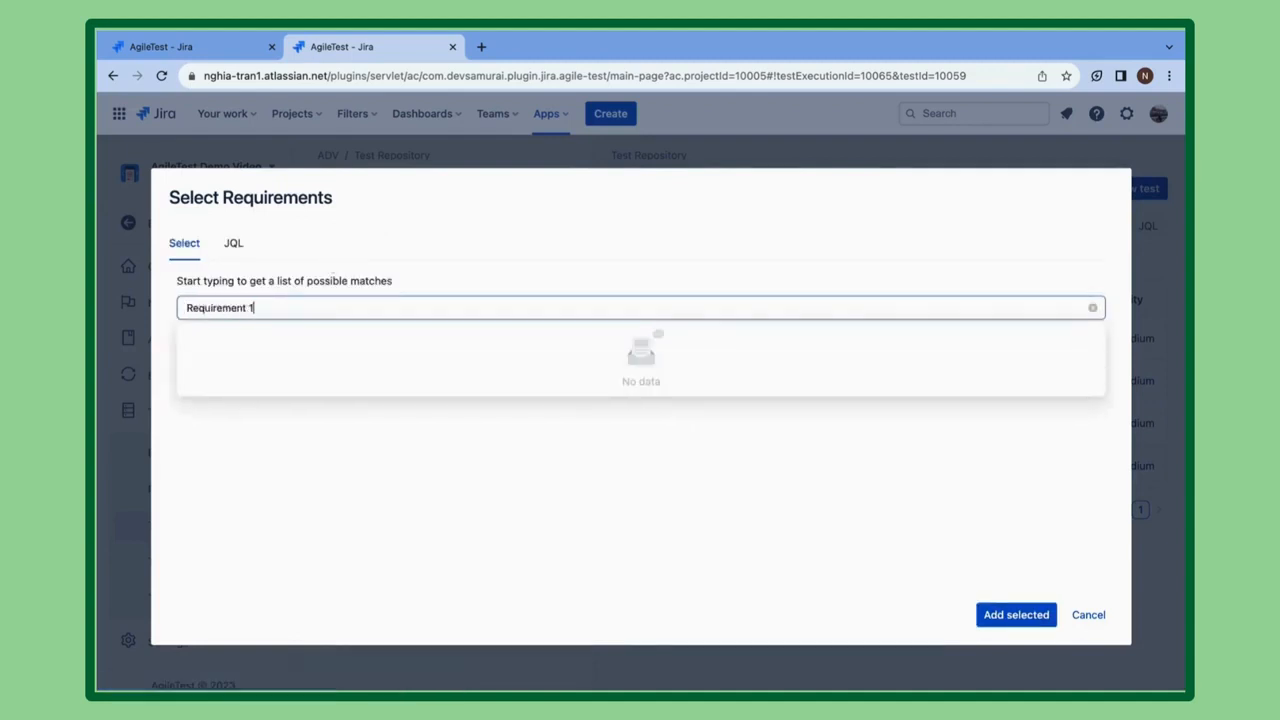
pyautogui.click(272, 364)
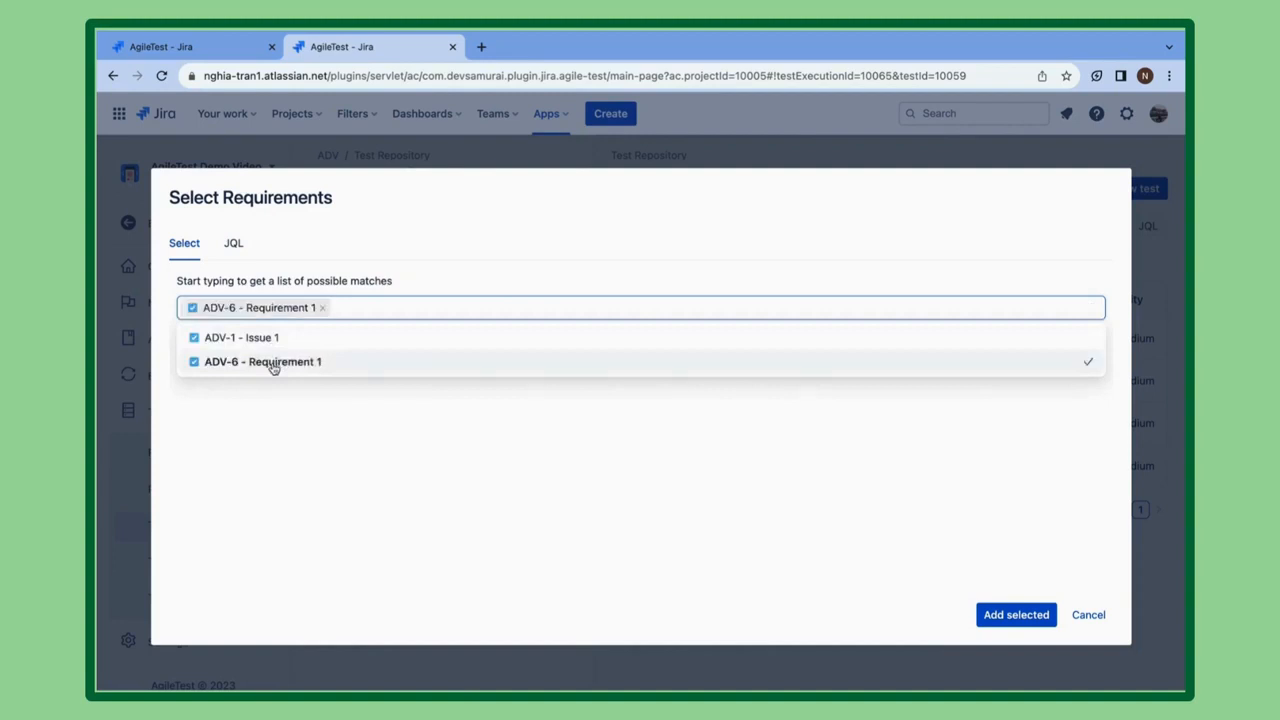
pyautogui.click(1016, 614)
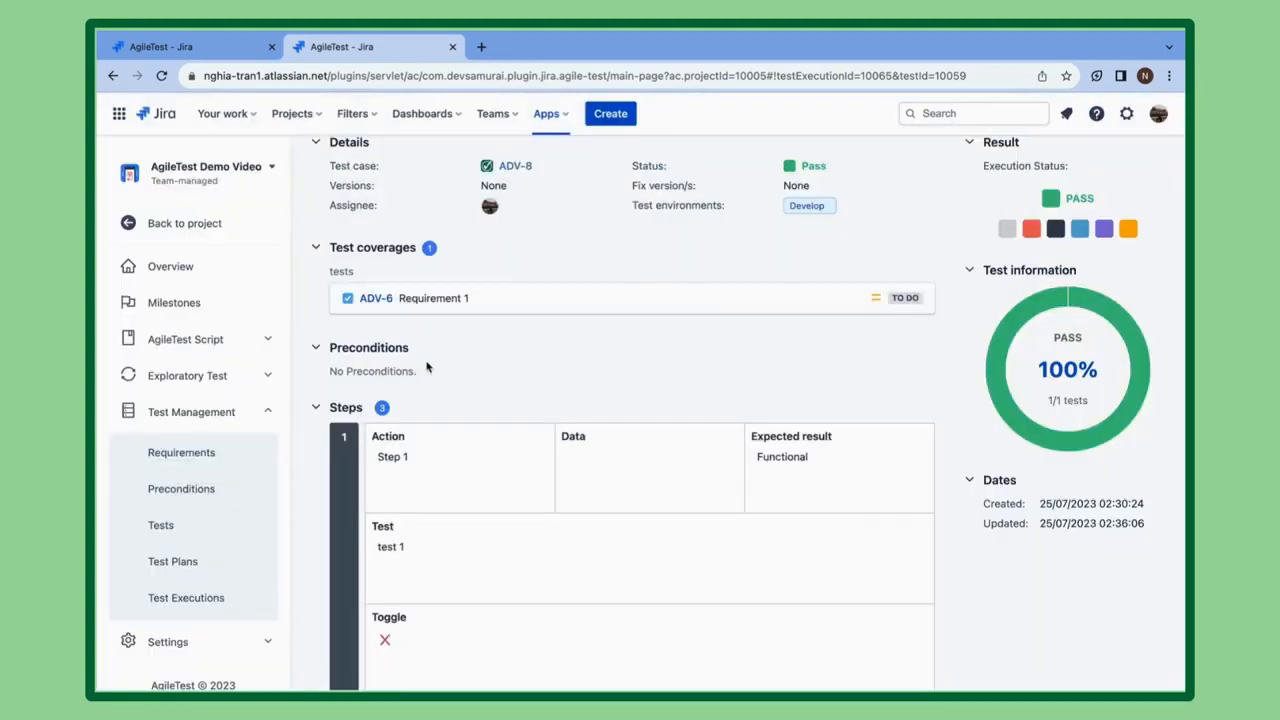
# Step: Review the test run's coverage, preconditions, steps and findings sections
pyautogui.scroll(-4, 439, 384)
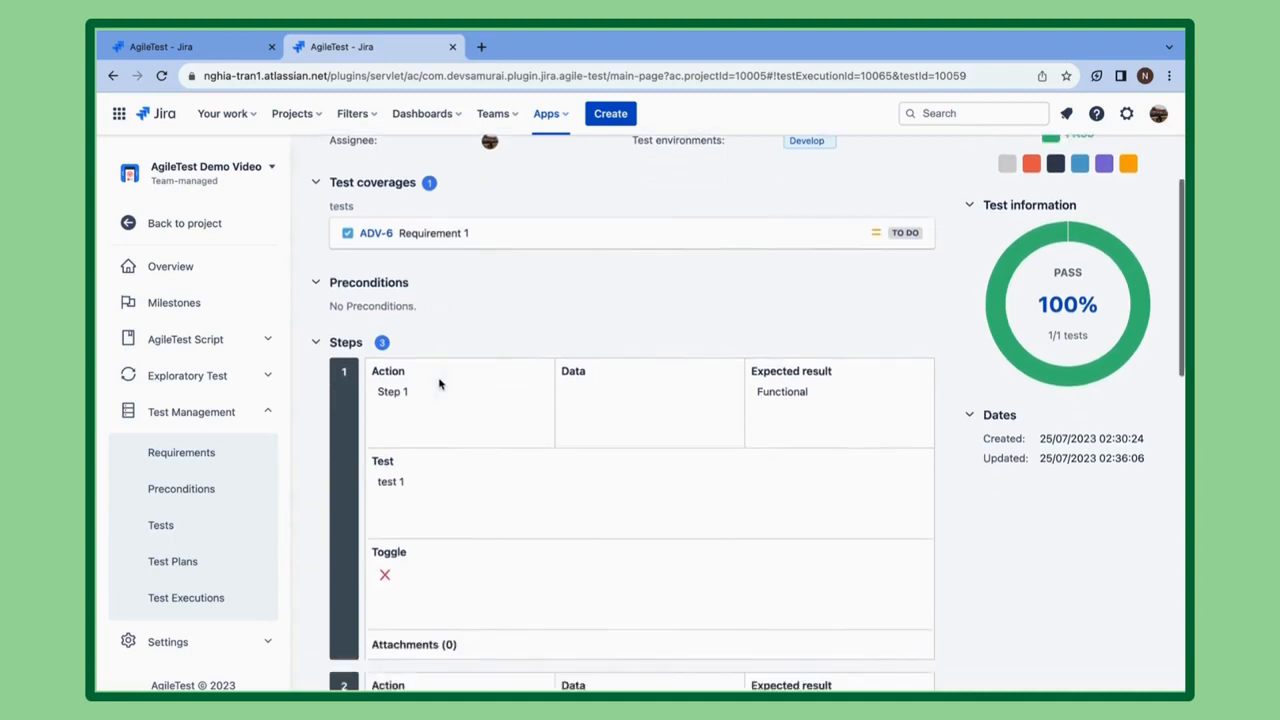
pyautogui.scroll(-2, 439, 384)
pyautogui.scroll(2, 439, 384)
pyautogui.scroll(-1, 439, 384)
pyautogui.scroll(-12, 439, 384)
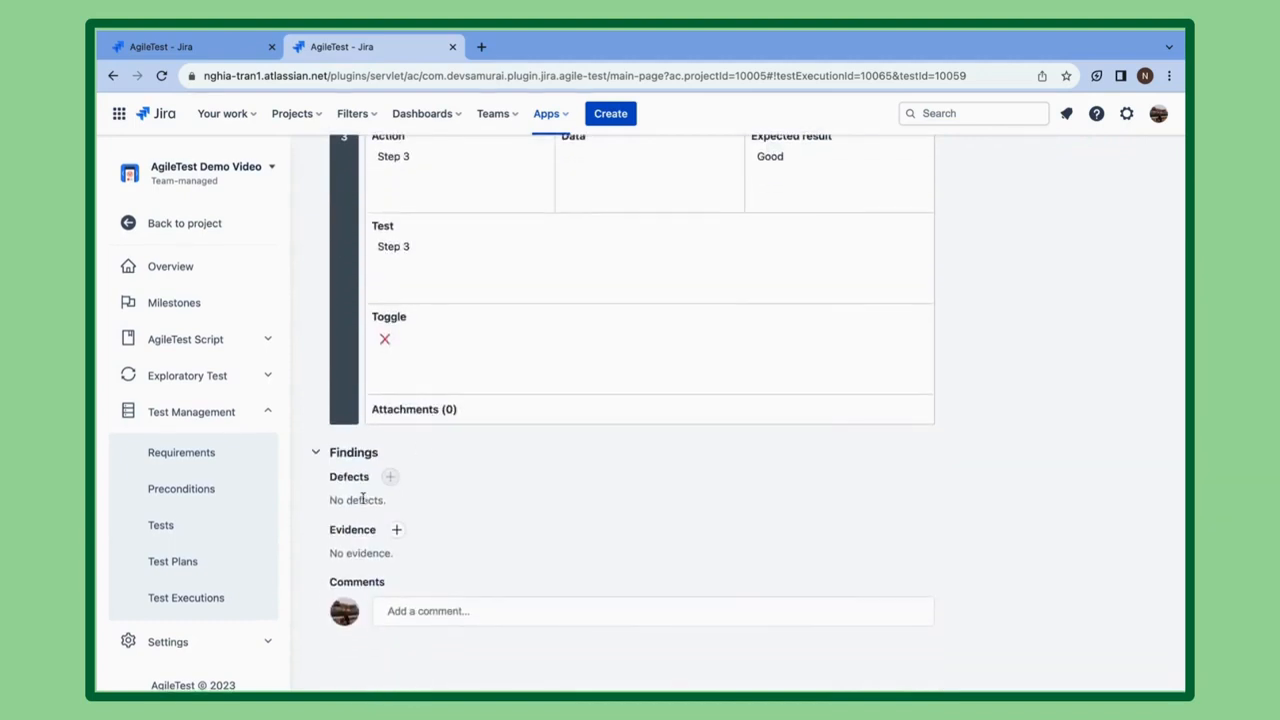
# Step: Assign Epic as a defect issue type in the Requirements & Defects settings and save the configuration
pyautogui.scroll(-2, 246, 603)
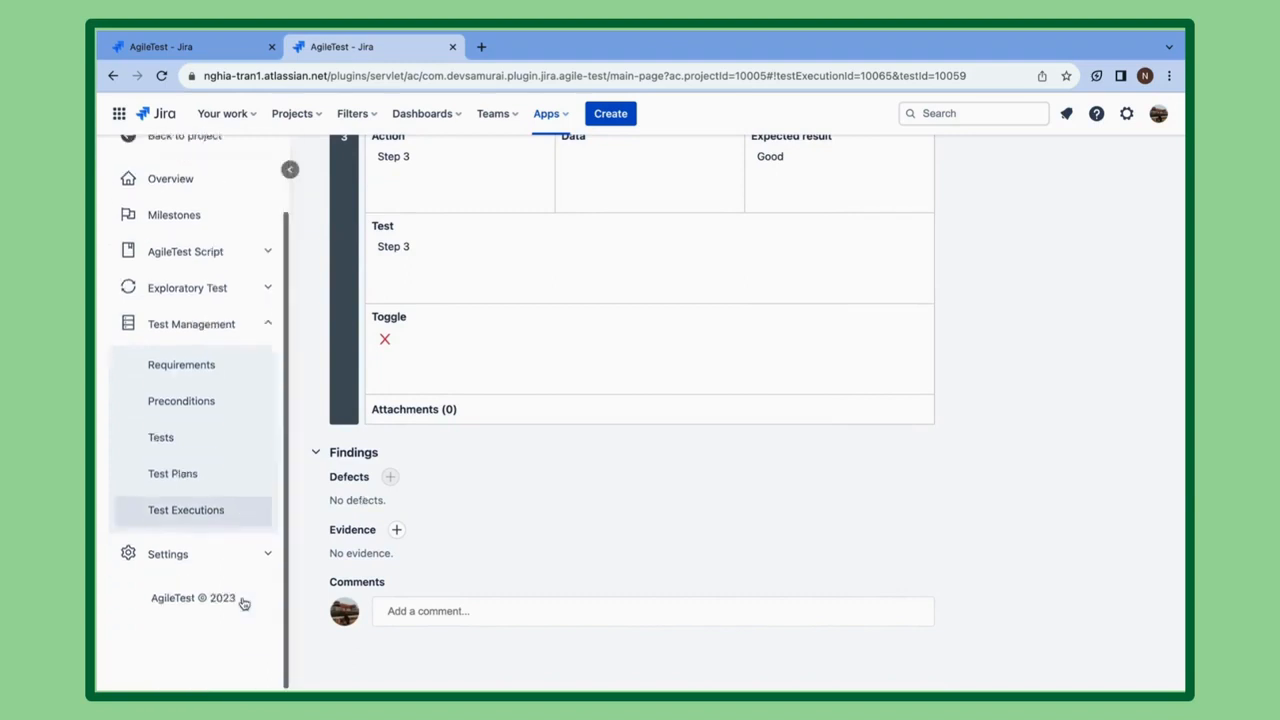
pyautogui.click(177, 554)
pyautogui.scroll(-1, 207, 640)
pyautogui.click(200, 598)
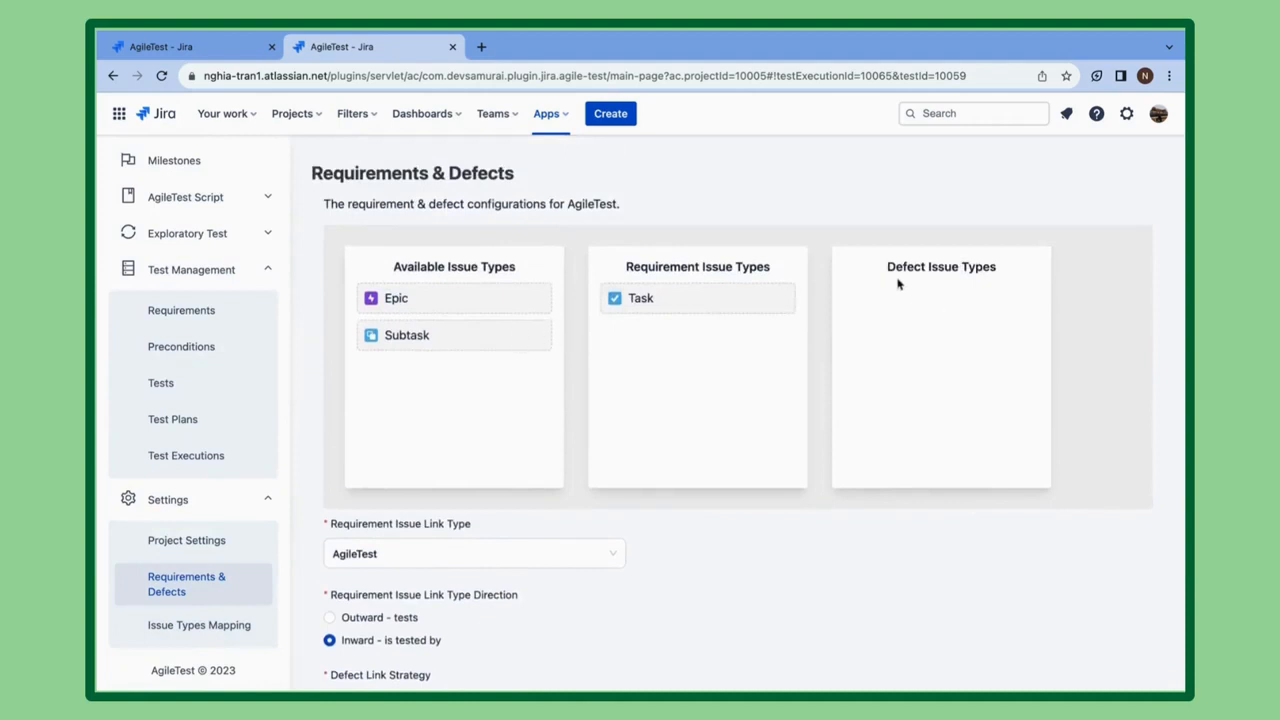
pyautogui.moveTo(469, 303); pyautogui.dragTo(954, 311)
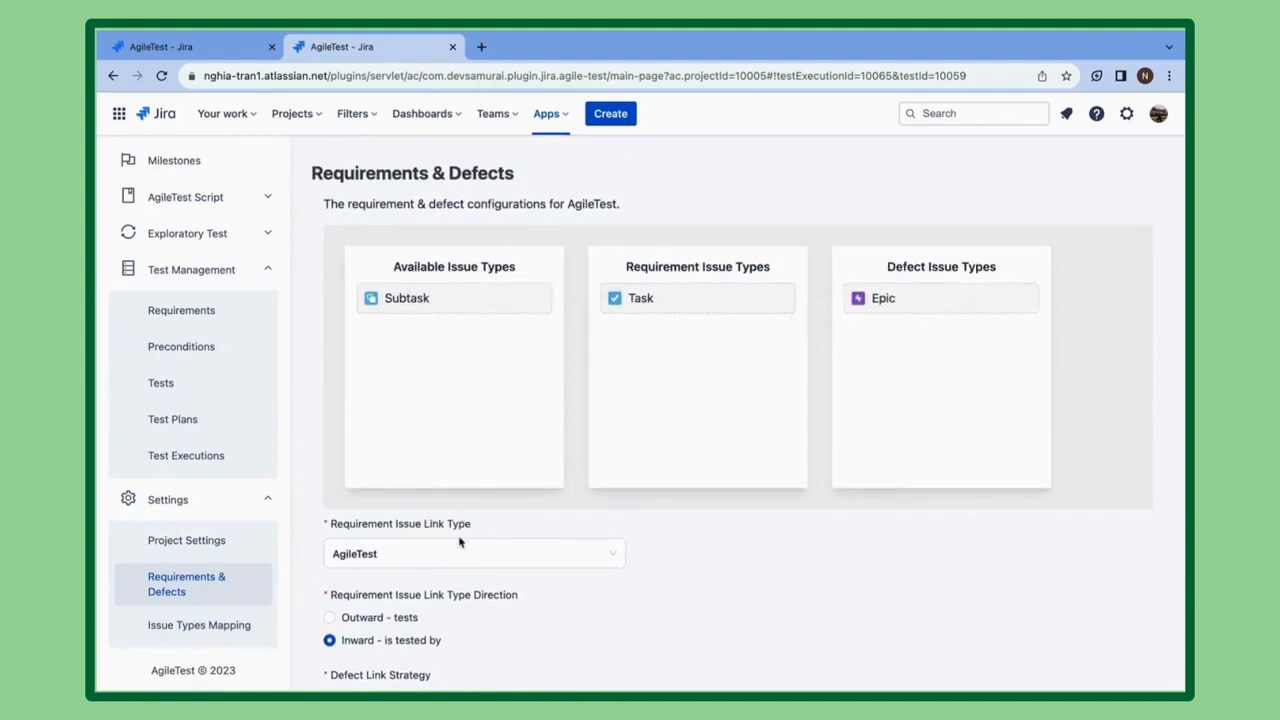
pyautogui.scroll(-5, 450, 560)
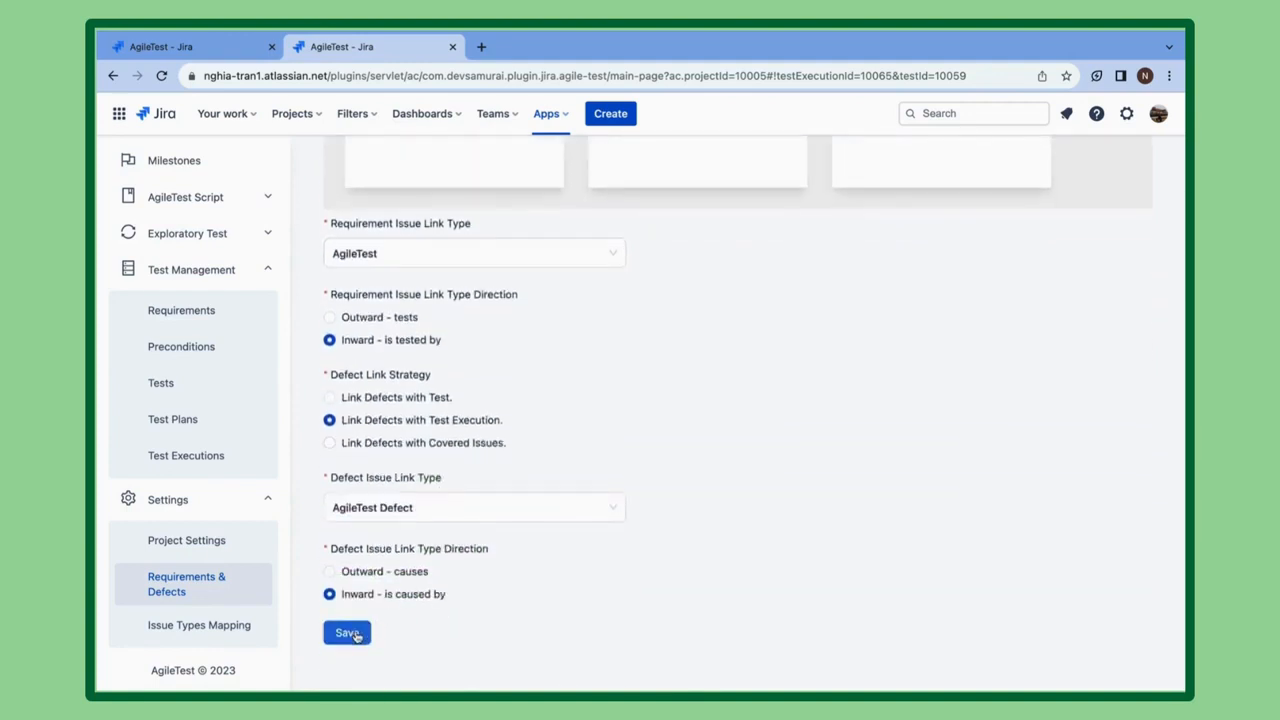
pyautogui.click(350, 636)
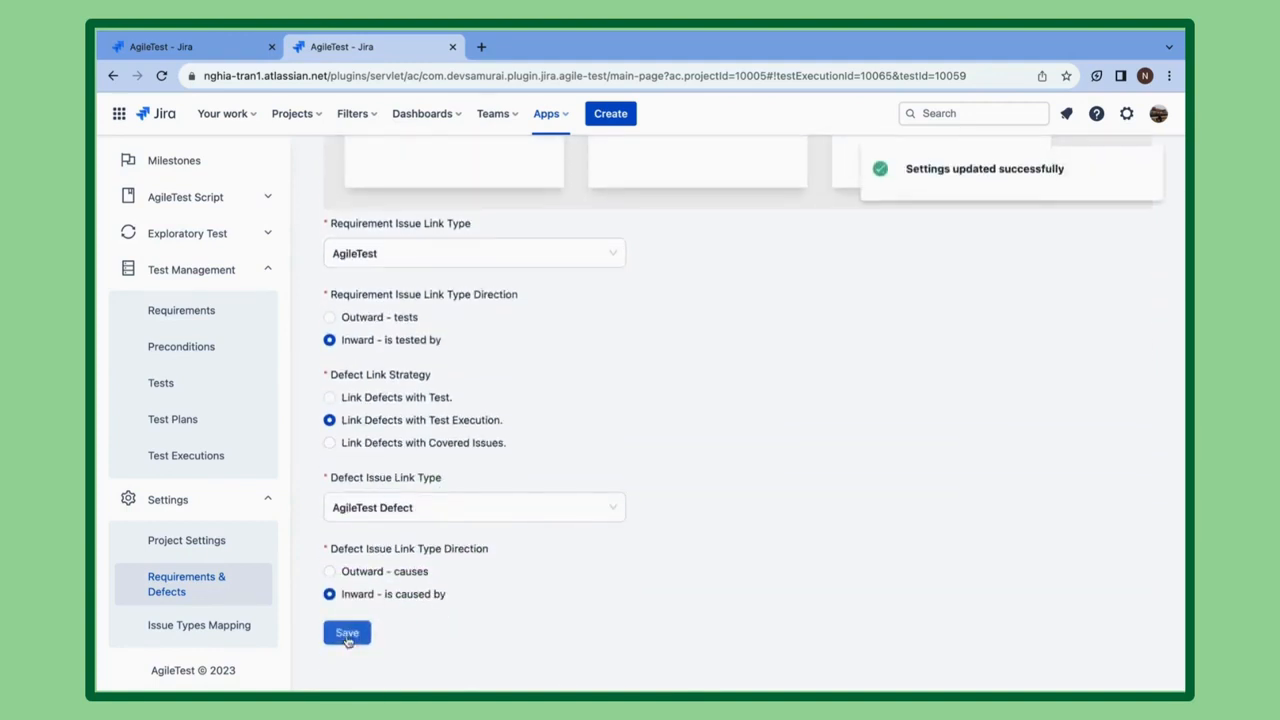
# Step: Return to Test Case 4 in the test repository and open its test execution run at the findings section
pyautogui.click(205, 384)
pyautogui.click(665, 467)
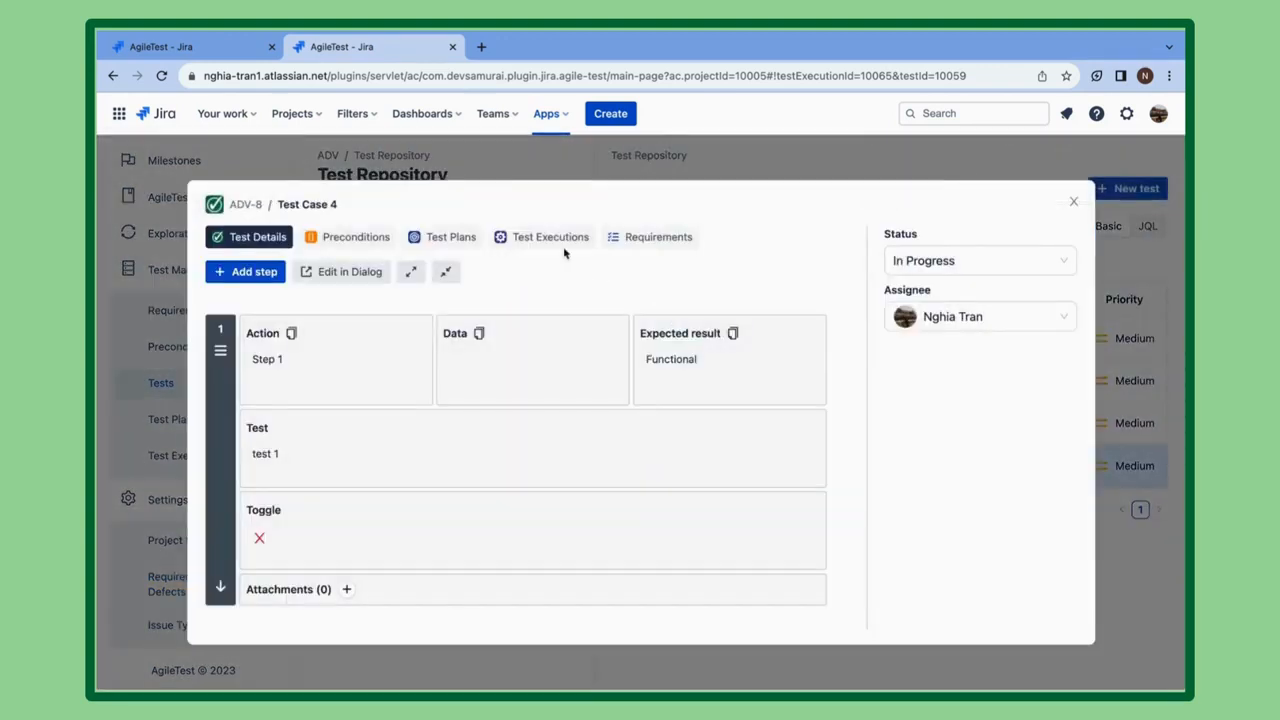
pyautogui.click(560, 240)
pyautogui.click(768, 350)
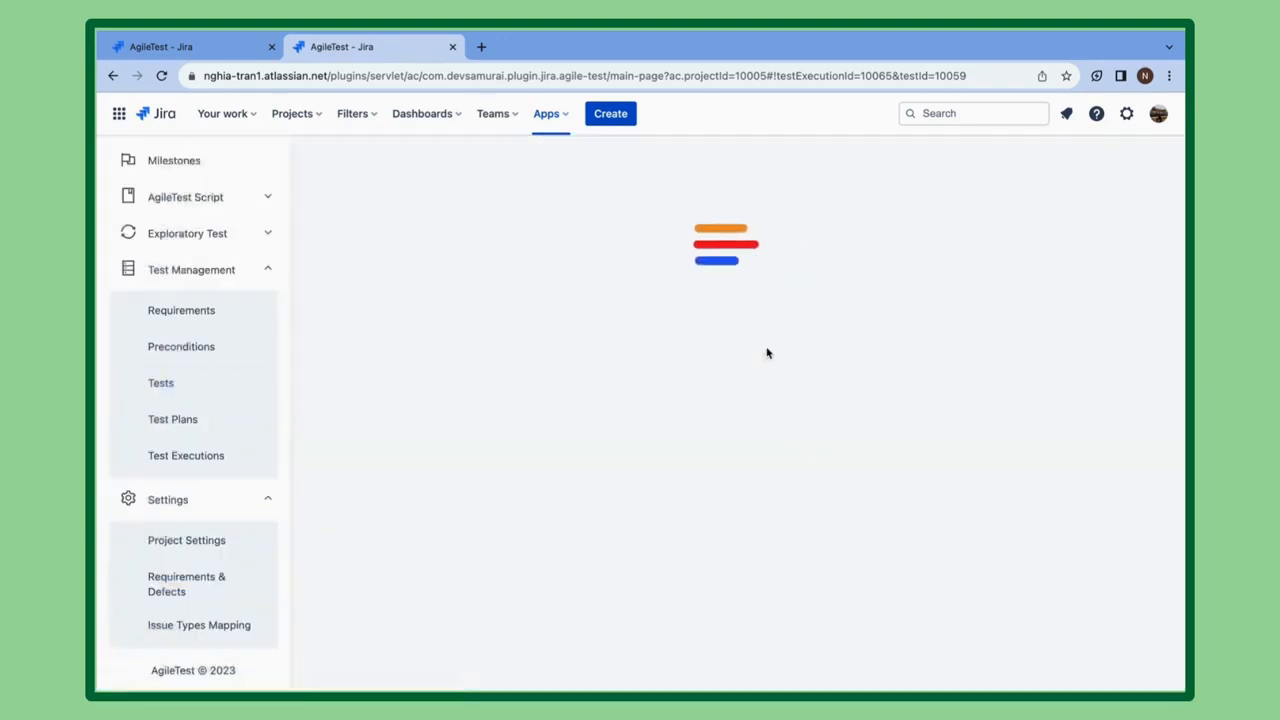
pyautogui.scroll(-10, 634, 409)
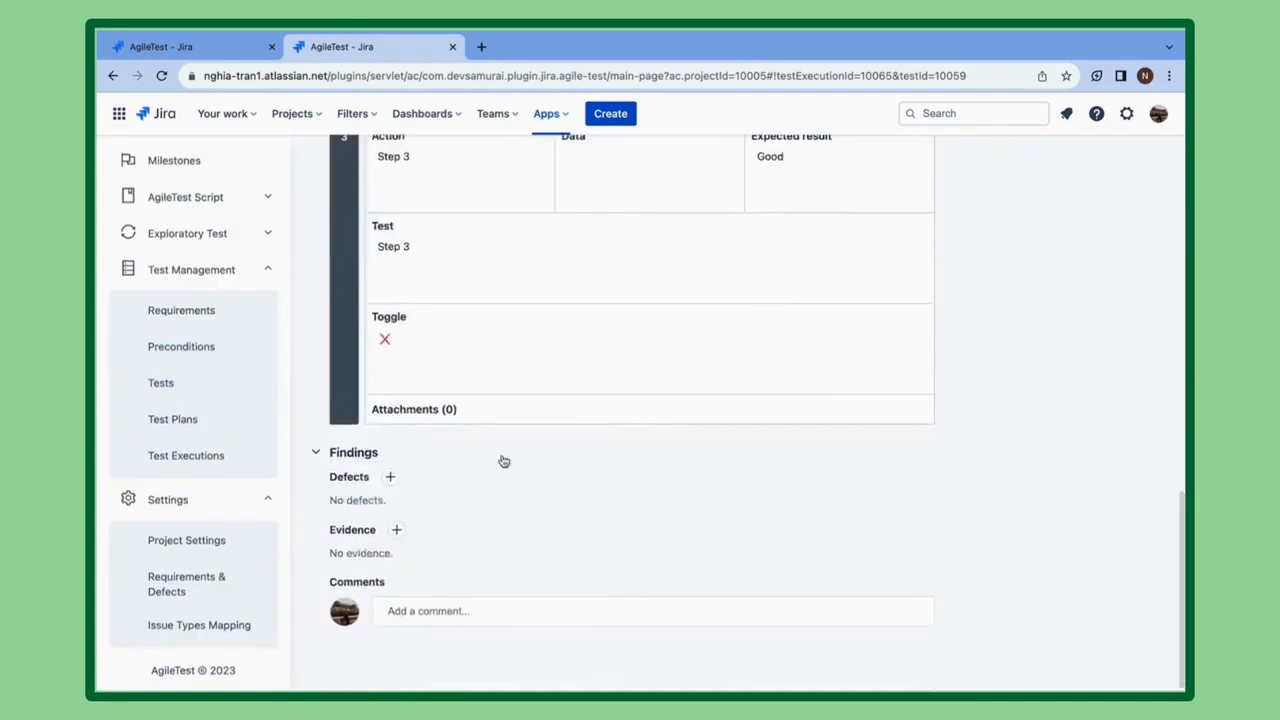
# Step: Create a new Epic defect with the summary "Defect 1" for the test run
pyautogui.click(390, 480)
pyautogui.click(432, 501)
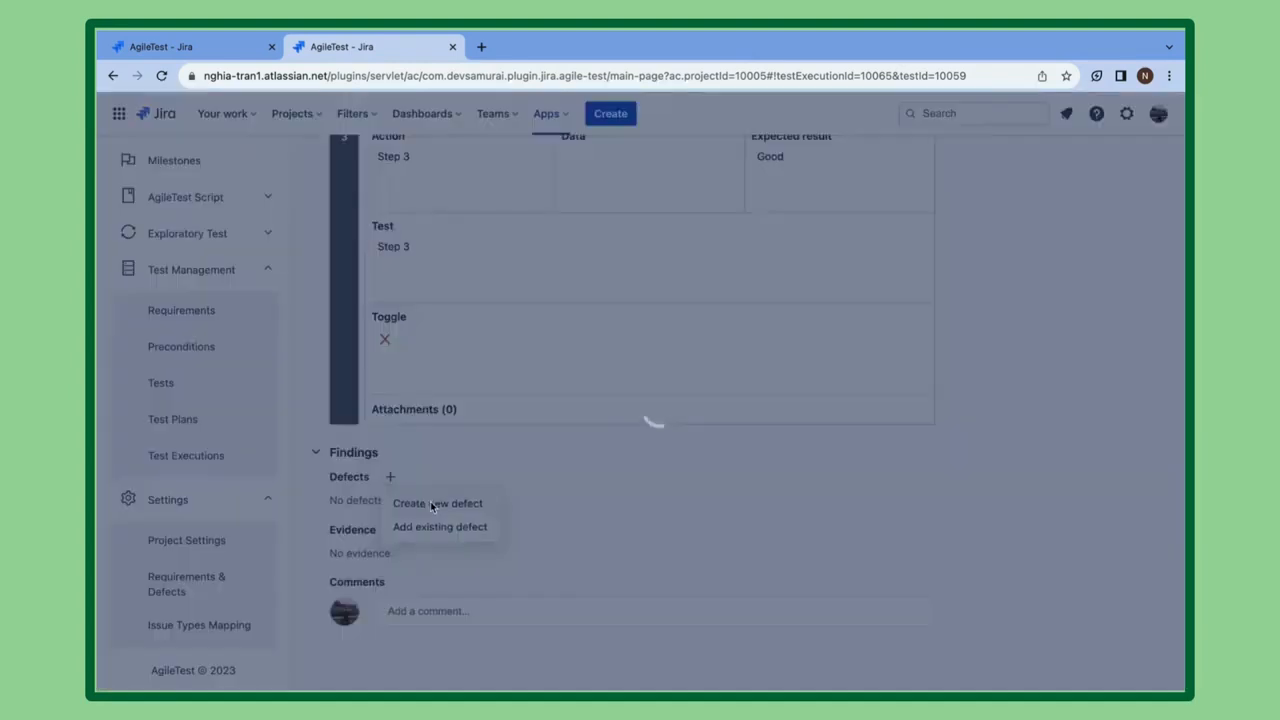
pyautogui.write('Defect 1')
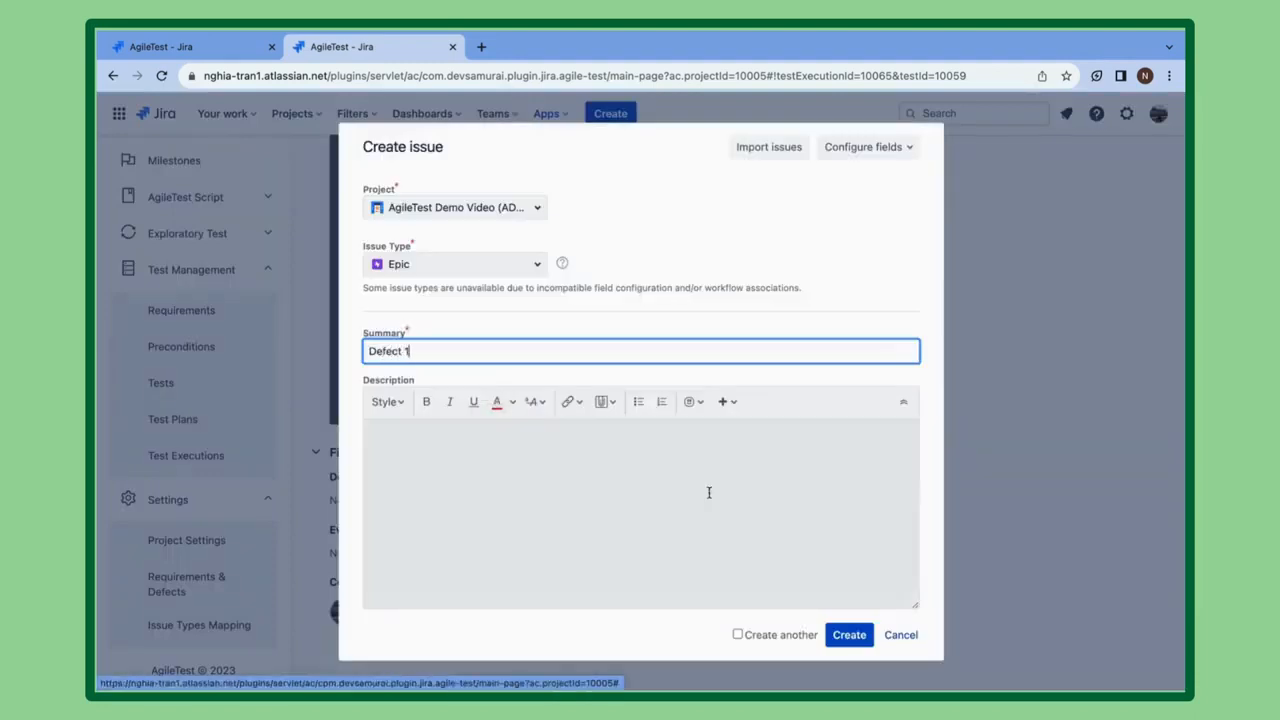
pyautogui.click(850, 636)
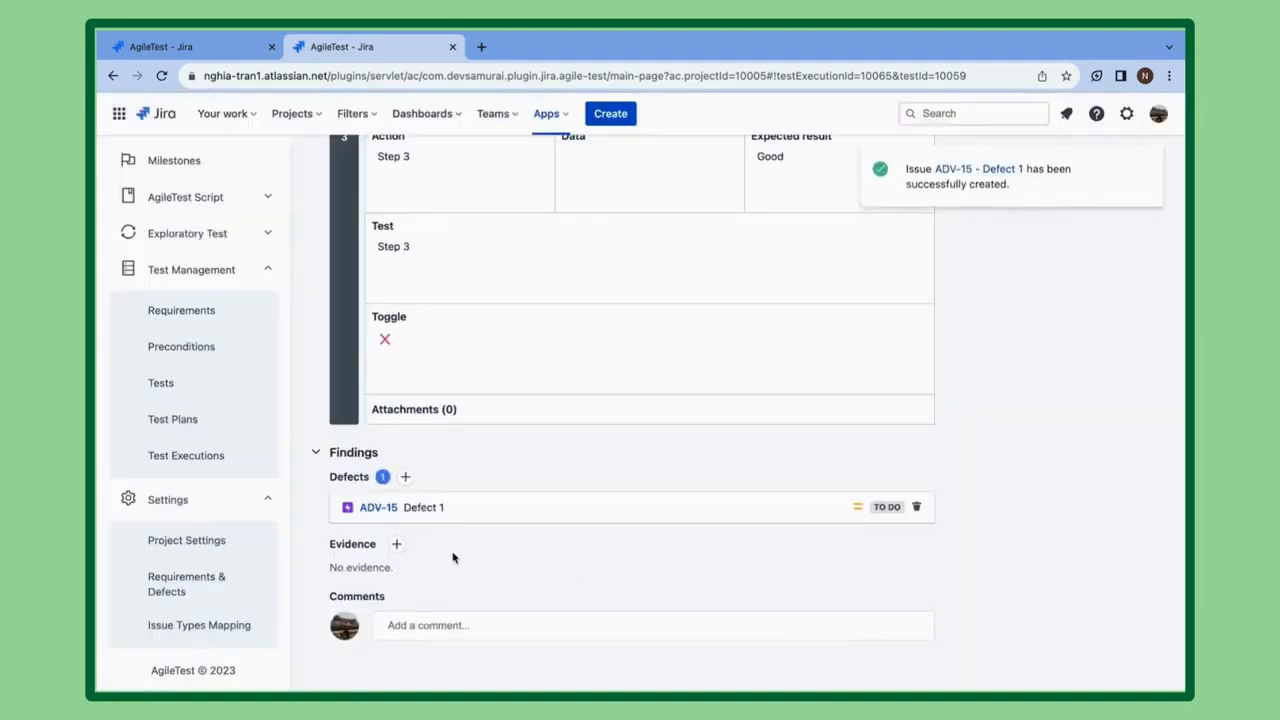
# Step: Open test plan ADV-13 and set its start date to 2023-07-25 and end date to 2023-07-27
pyautogui.scroll(10, 462, 566)
pyautogui.scroll(2, 461, 567)
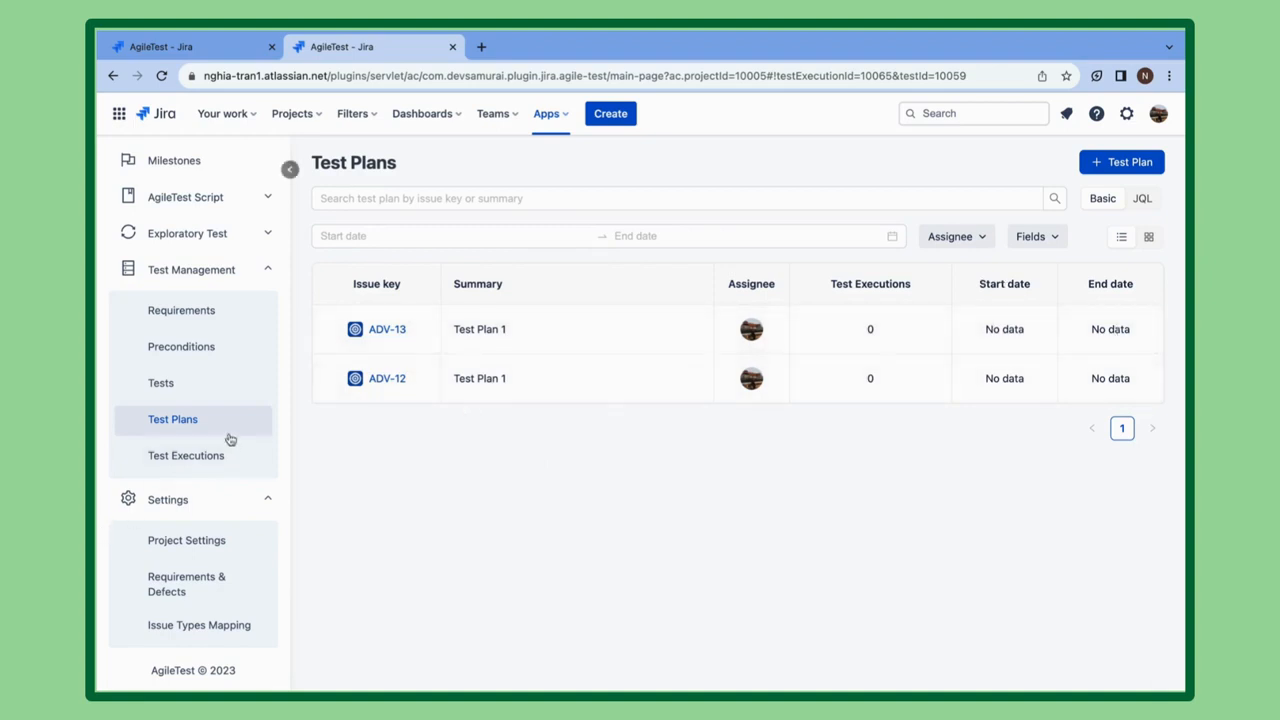
pyautogui.click(384, 330)
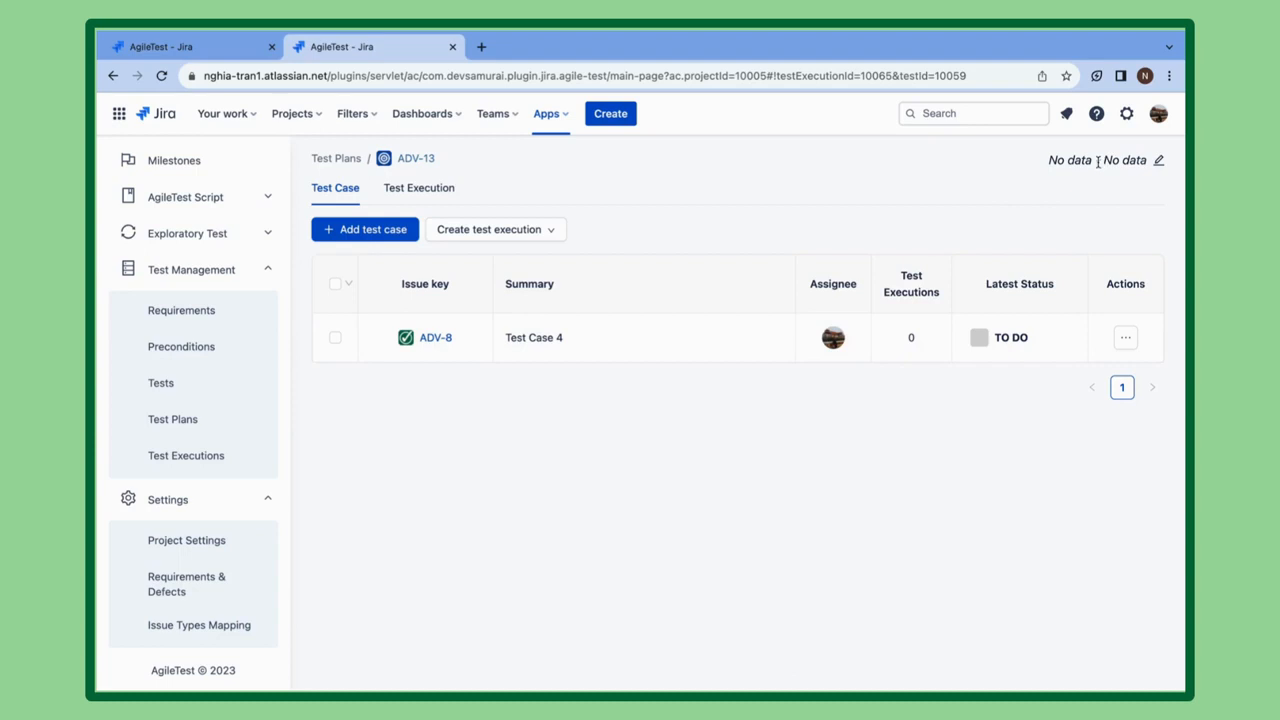
pyautogui.click(1157, 164)
pyautogui.click(583, 261)
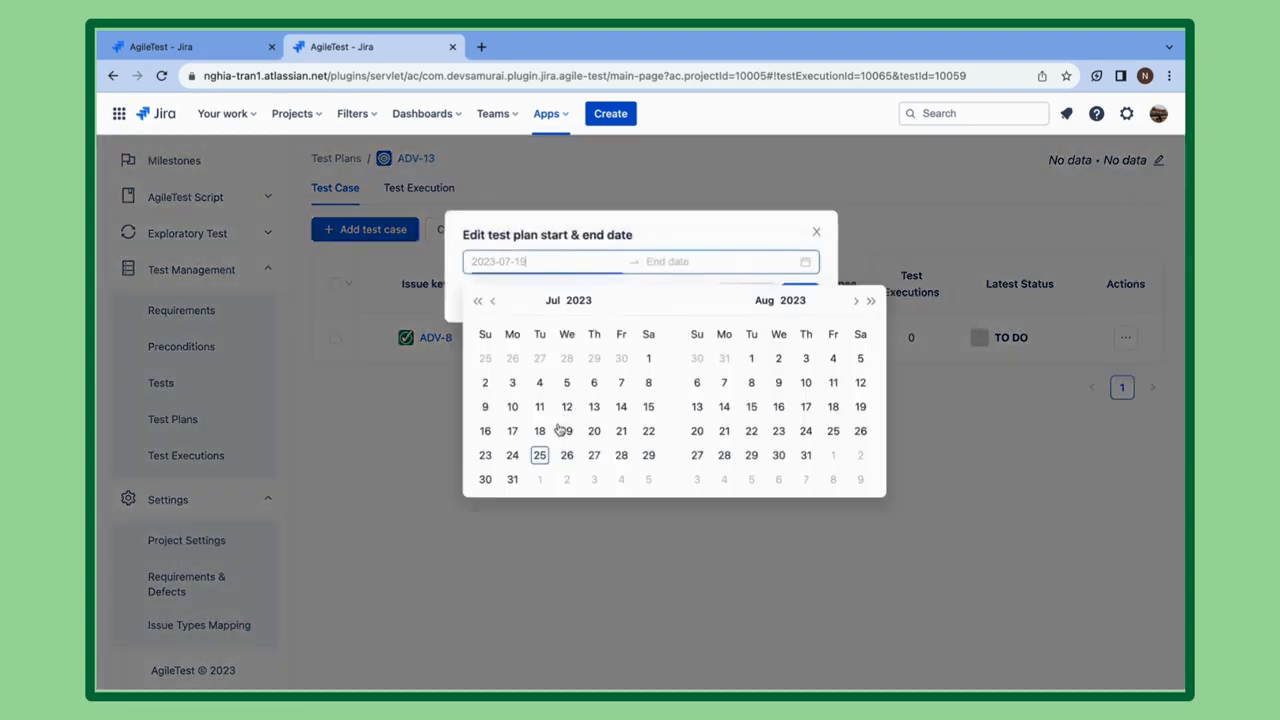
pyautogui.click(541, 456)
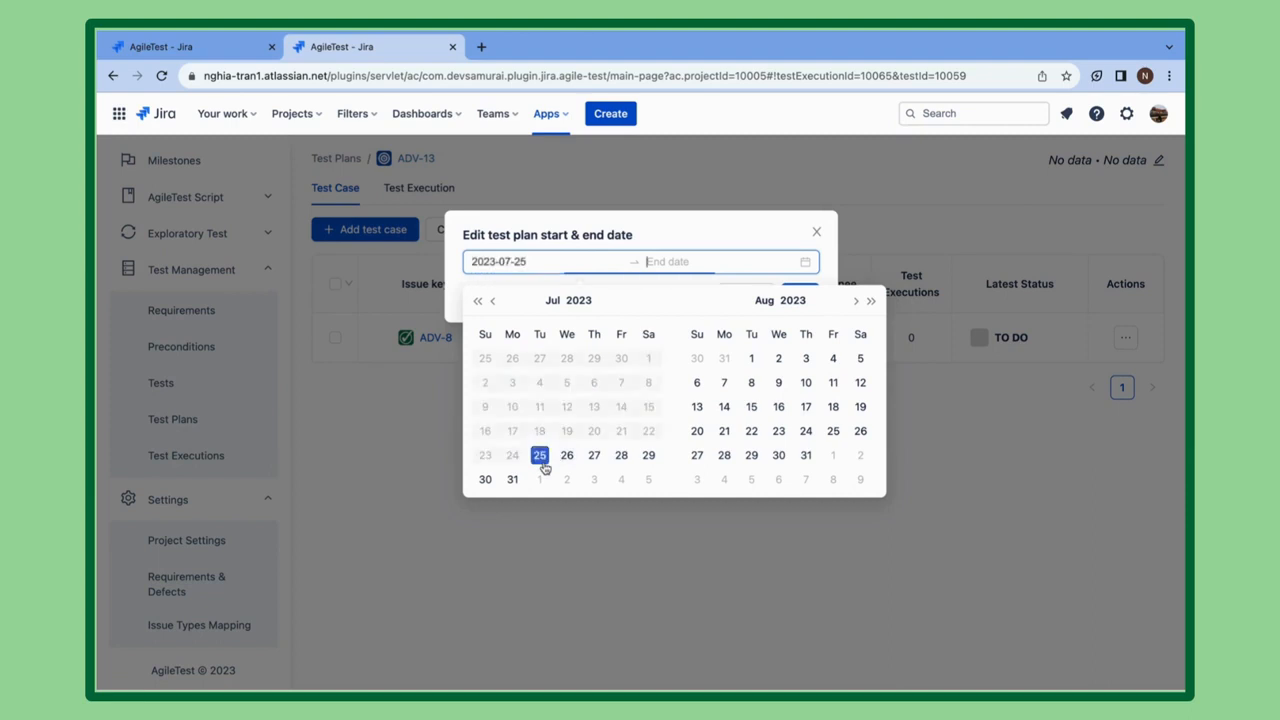
pyautogui.click(596, 452)
pyautogui.click(806, 296)
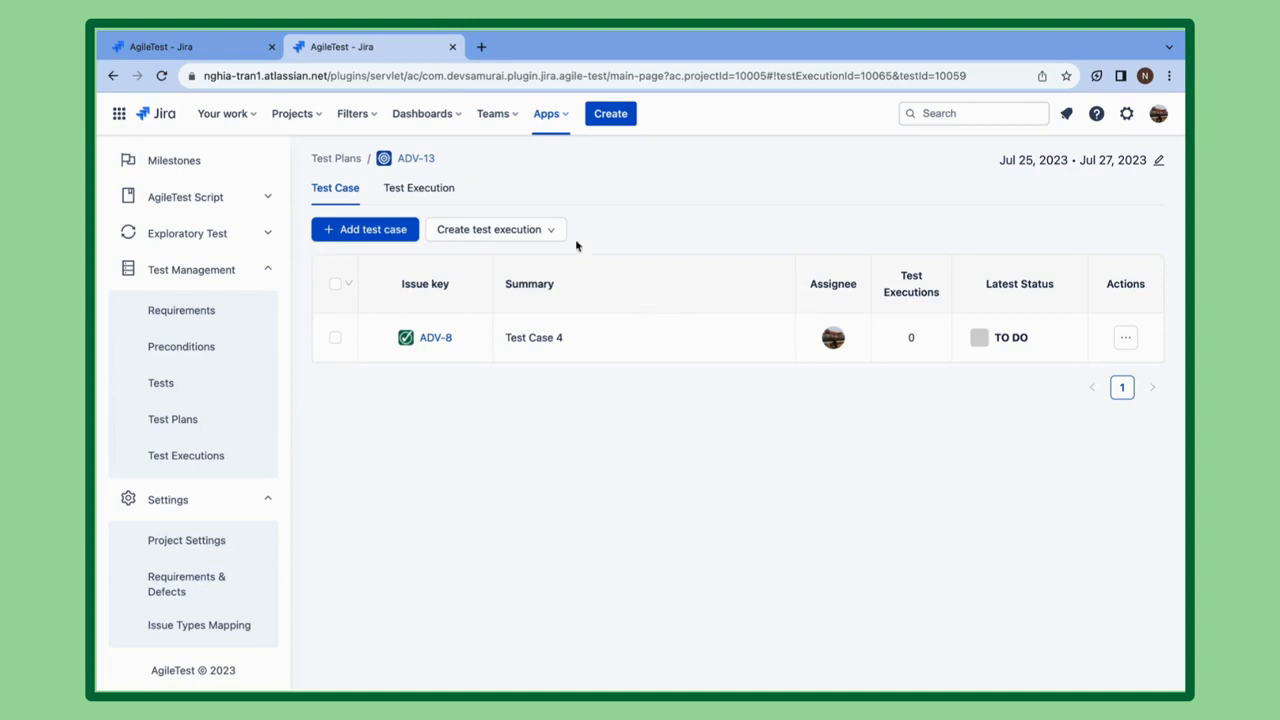
# Step: Return to the test plans list, search it for "1" and "2", and clear the search
pyautogui.click(350, 160)
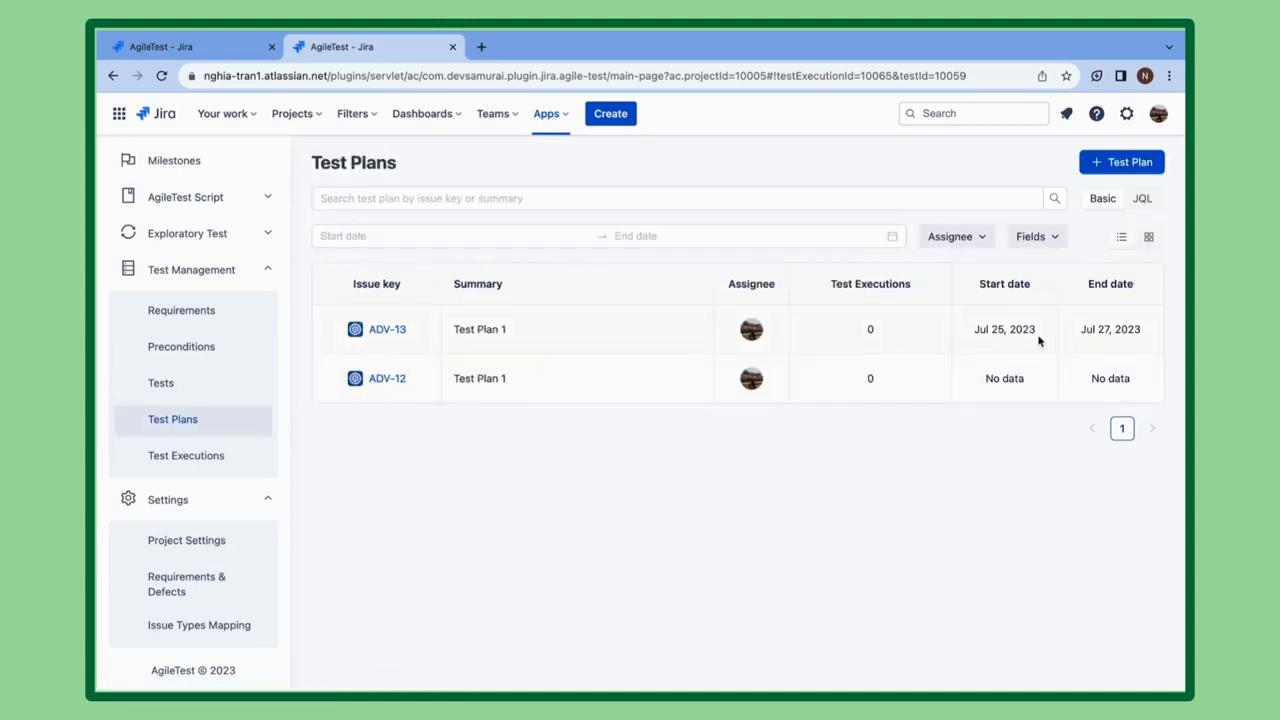
pyautogui.click(417, 198)
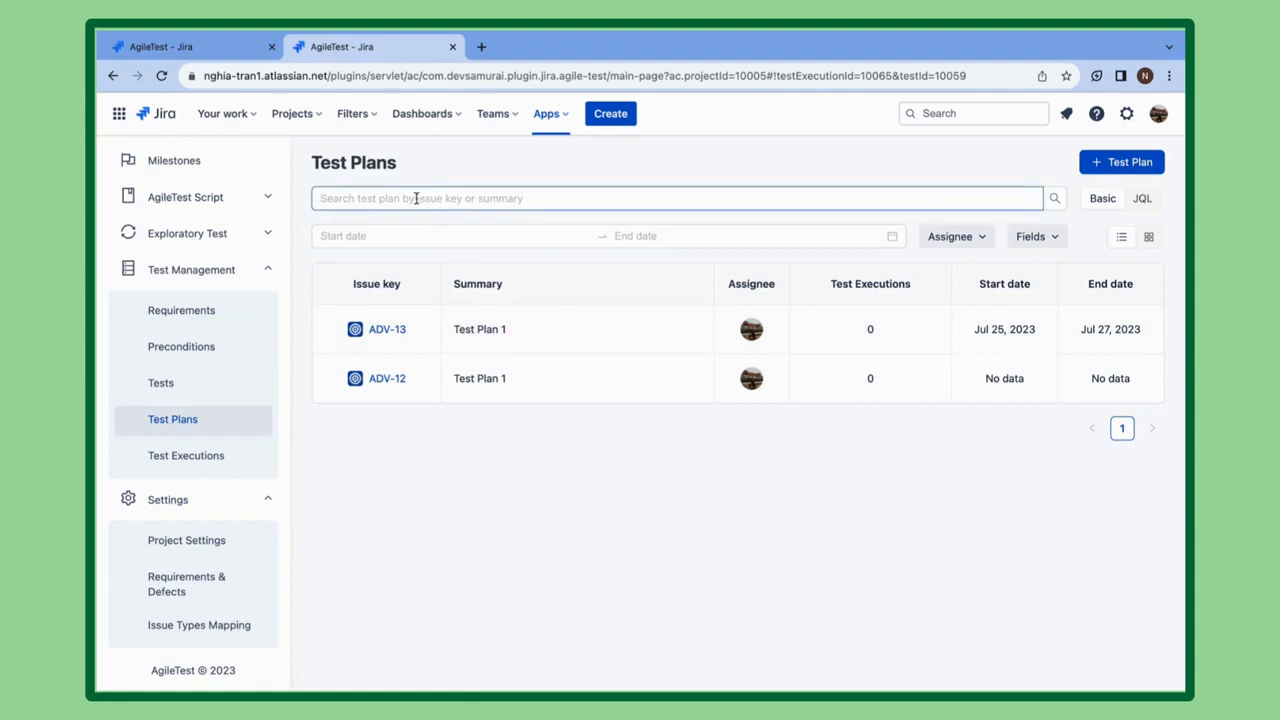
pyautogui.write('Tes')
pyautogui.press('BackSpace')
pyautogui.press('BackSpace')
pyautogui.press('BackSpace')
pyautogui.write('1')
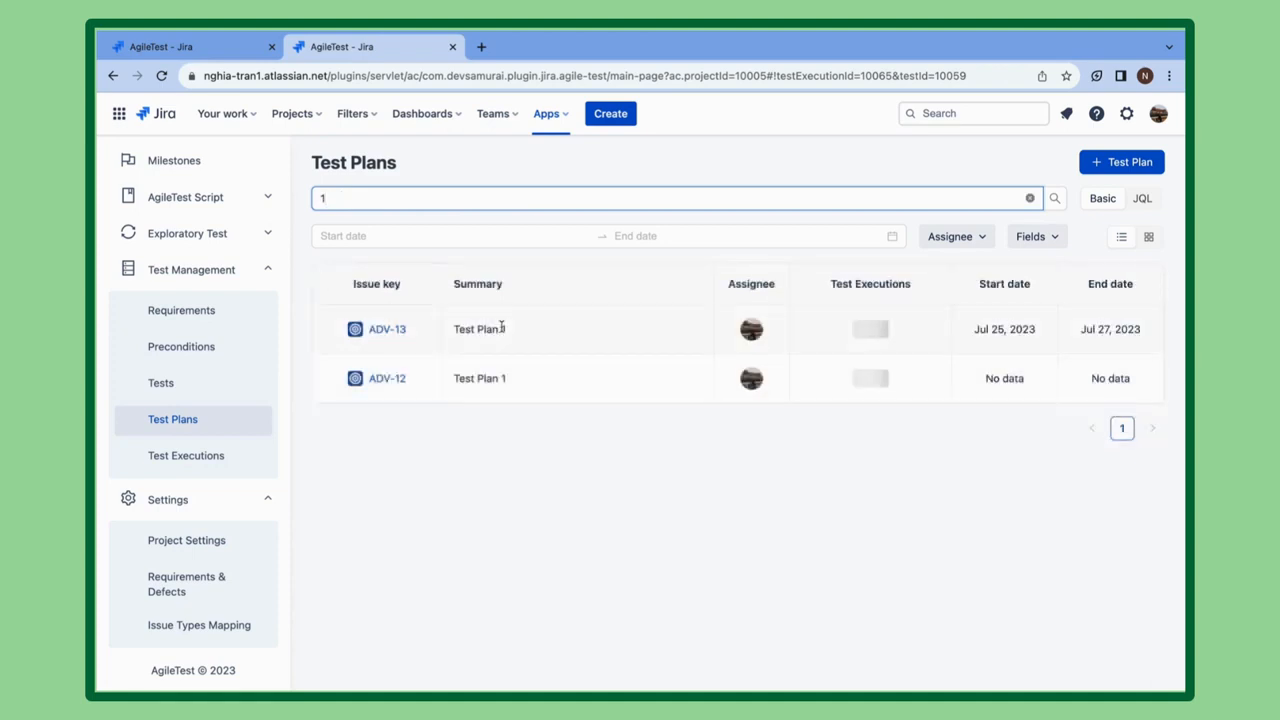
pyautogui.press('BackSpace')
pyautogui.write('2')
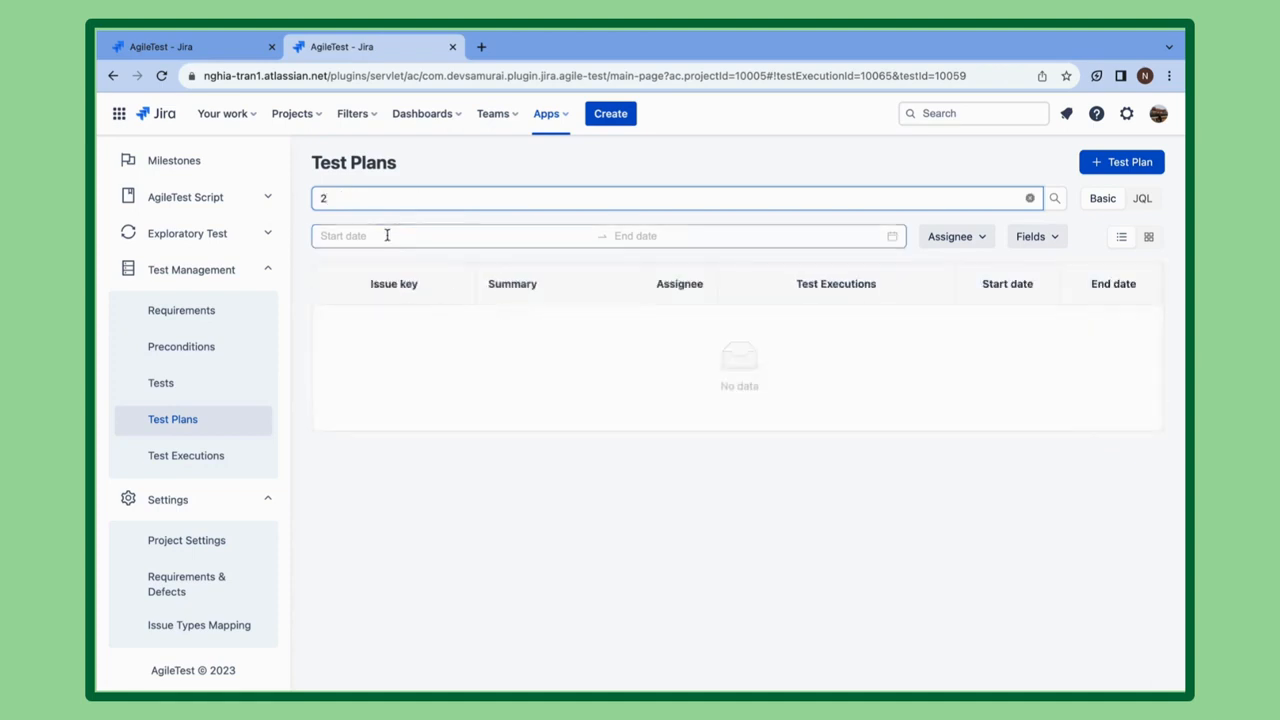
pyautogui.click(390, 236)
pyautogui.click(377, 201)
pyautogui.press('BackSpace')
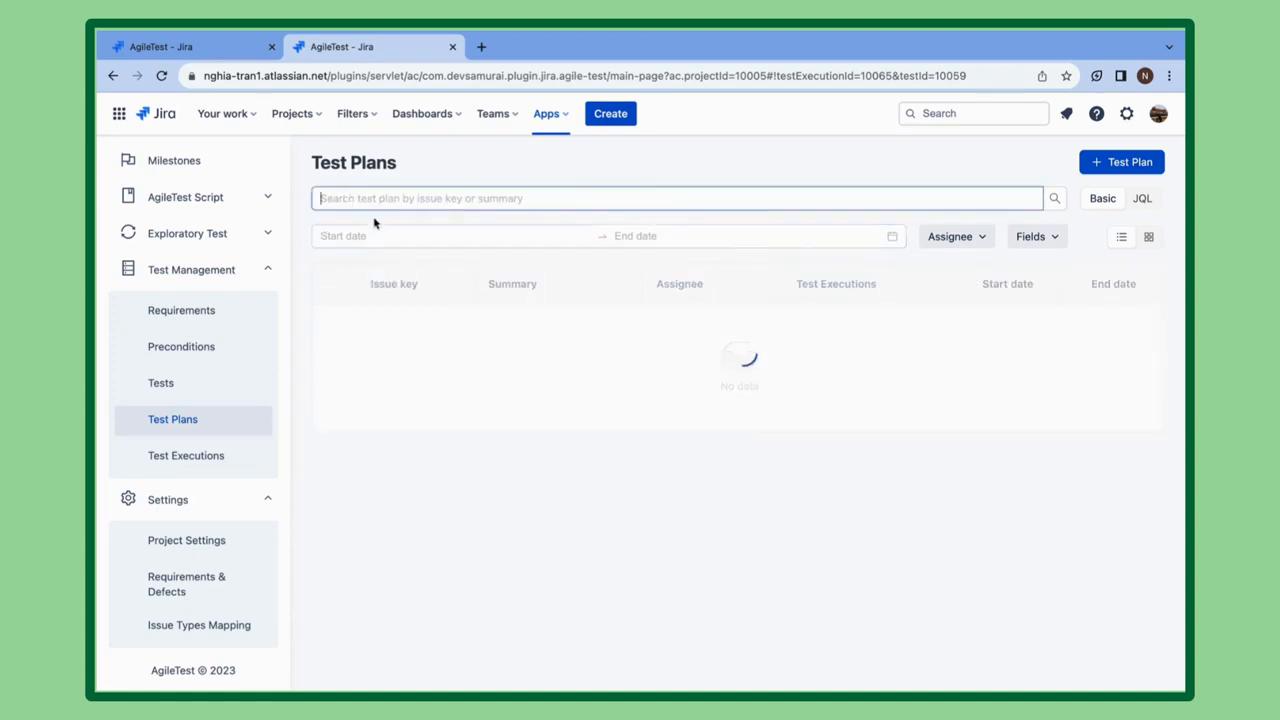
# Step: Filter the test plans by the date range 2023-07-20 to 2023-07-31
pyautogui.click(369, 236)
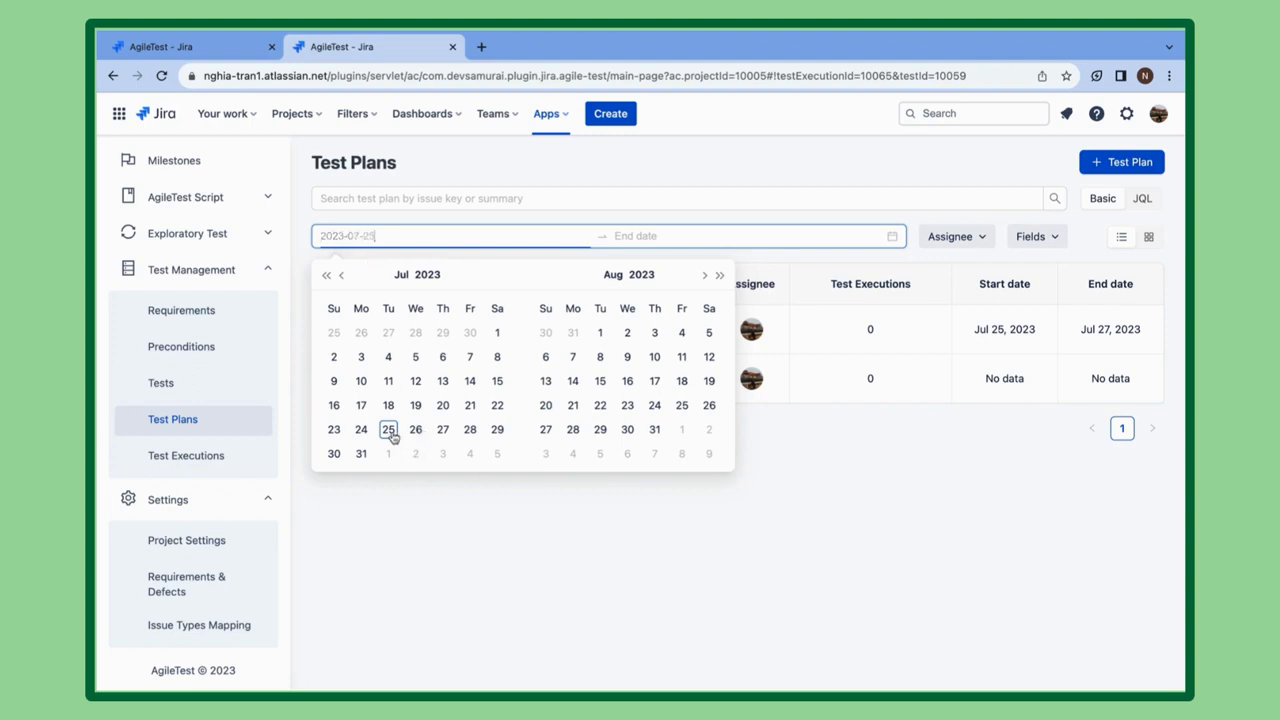
pyautogui.click(447, 405)
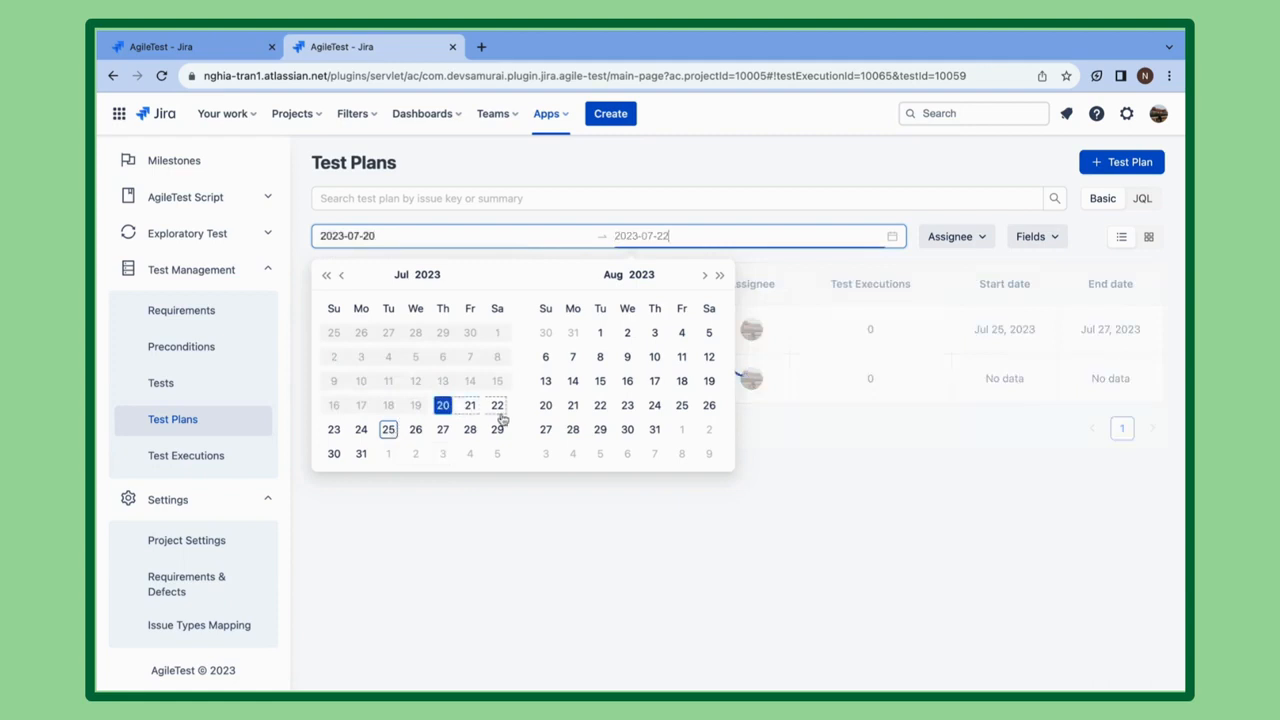
pyautogui.click(364, 455)
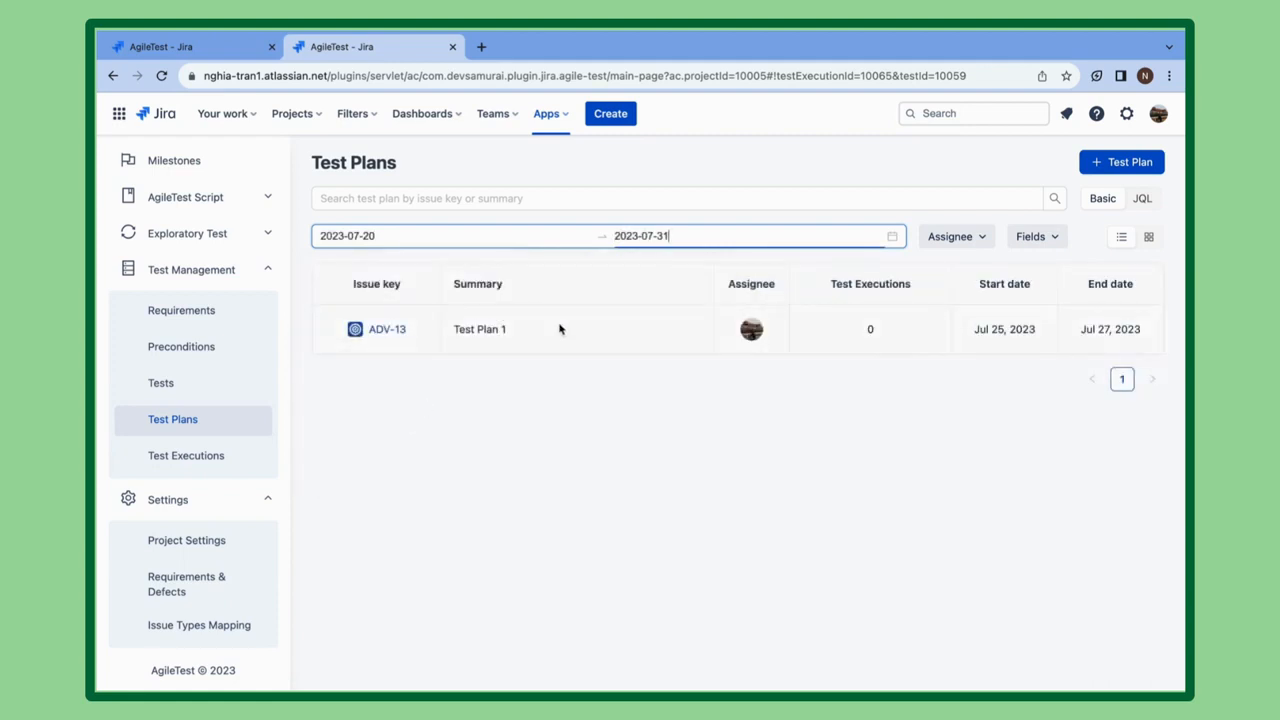
# Step: Filter the test plans by the named assignee, and switch the assignee filter to Unassigned
pyautogui.click(950, 236)
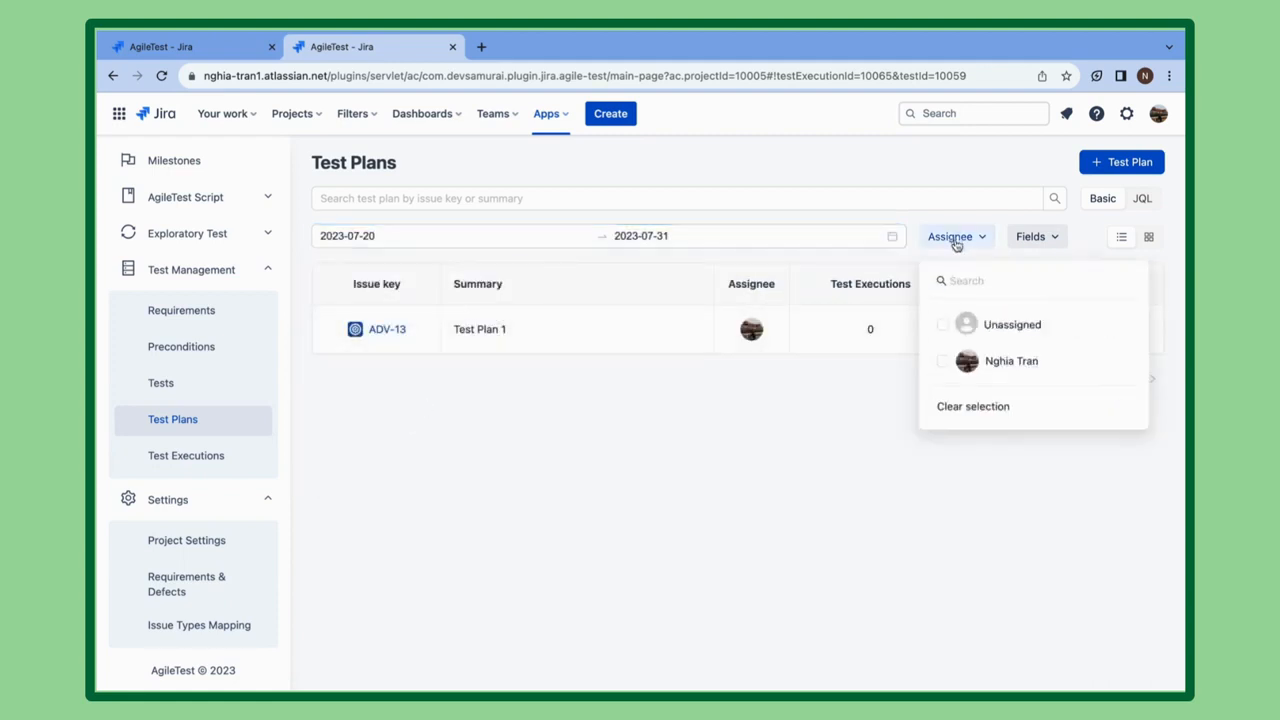
pyautogui.click(1002, 361)
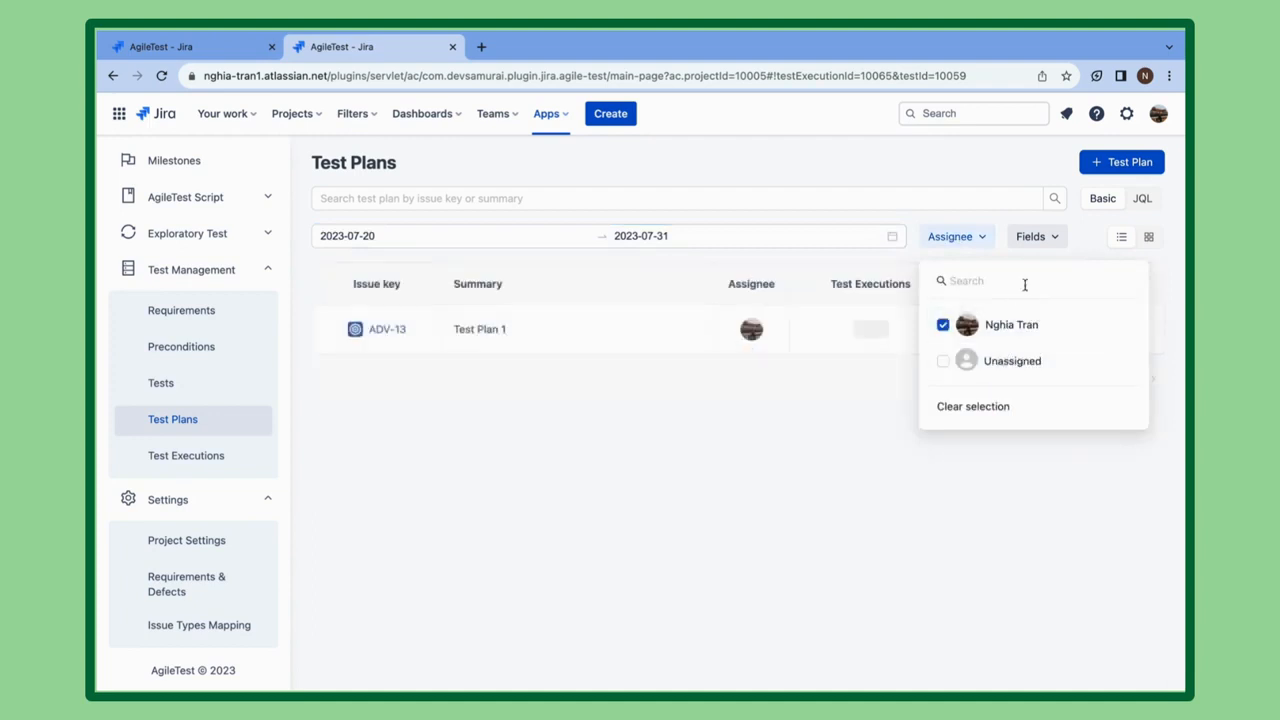
pyautogui.click(997, 361)
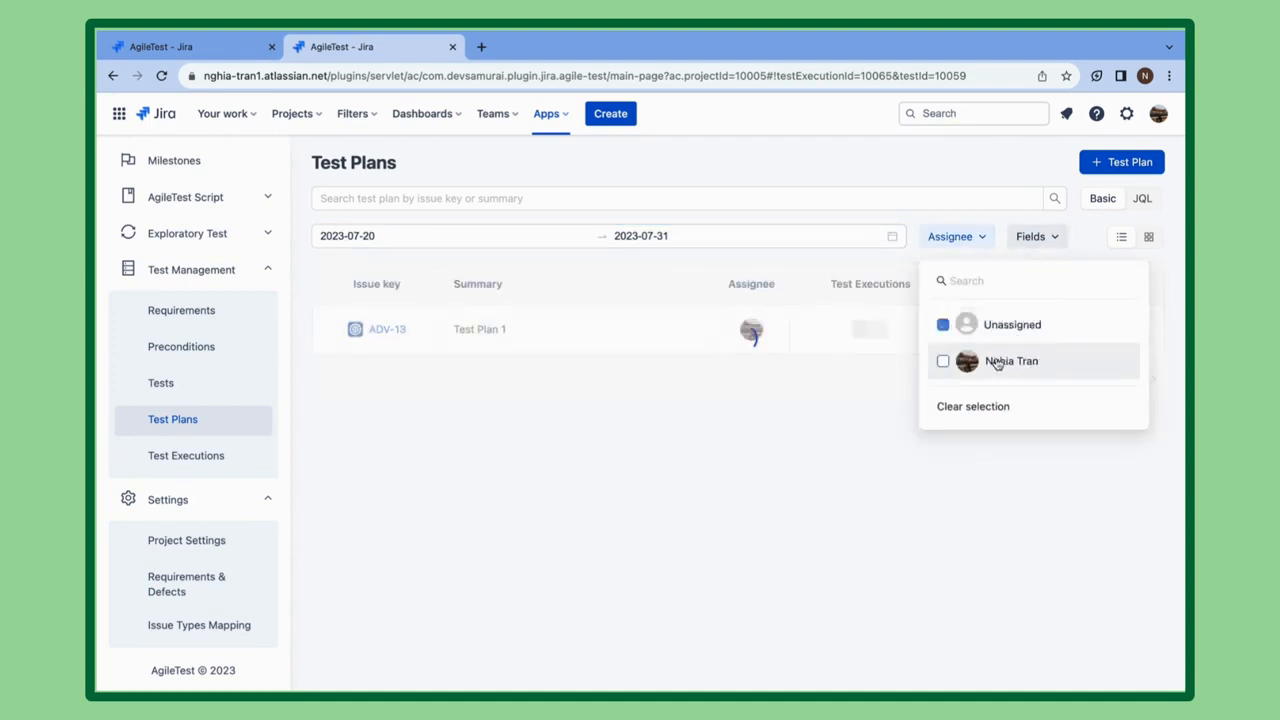
# Step: Hide the Assignee, Test Executions and Summary columns in the test plans list, keeping Issue Key
pyautogui.click(1052, 239)
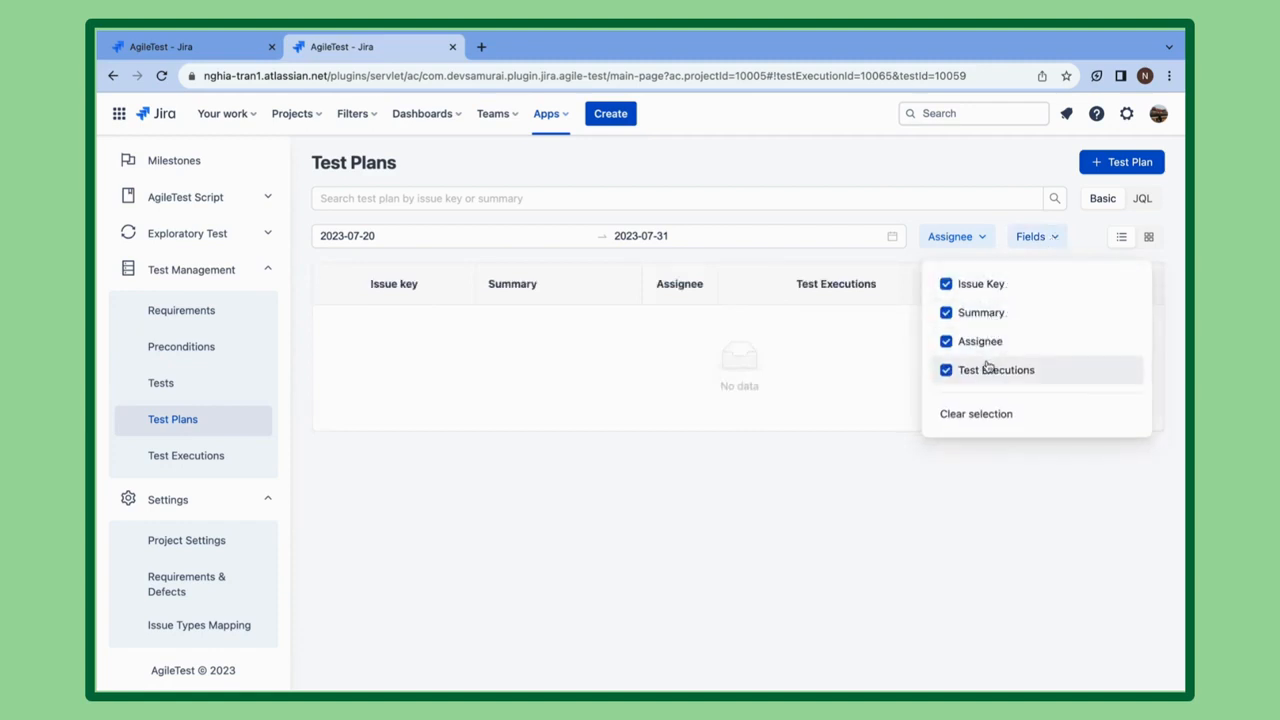
pyautogui.click(947, 341)
pyautogui.click(946, 370)
pyautogui.click(946, 313)
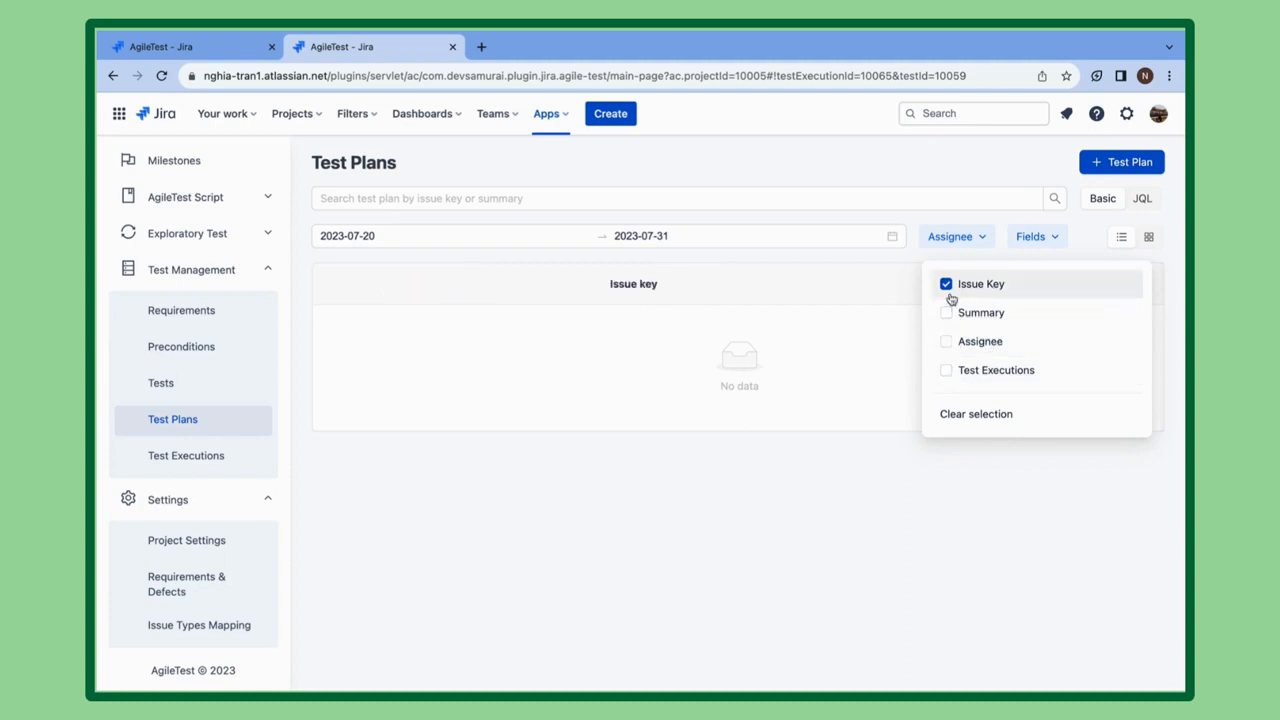
pyautogui.click(863, 383)
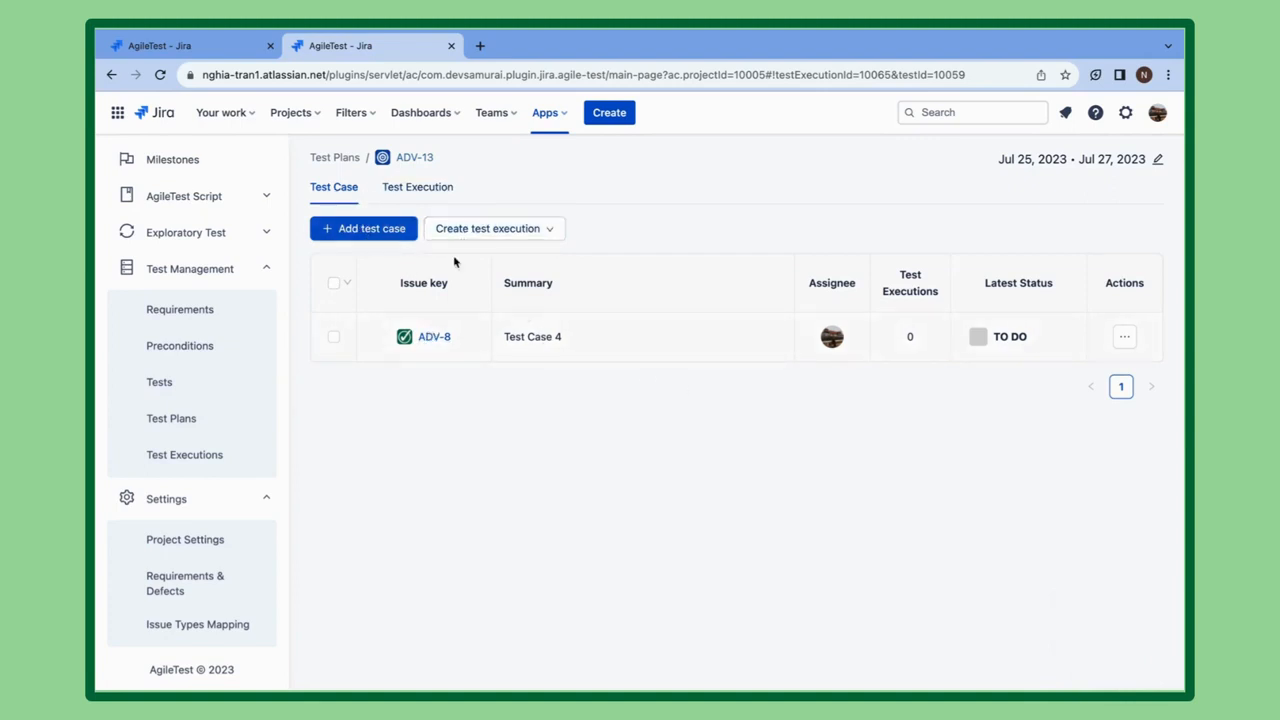
# Step: Look over the options for adding a test case and creating a test execution in test plan ADV-13
pyautogui.click(366, 220)
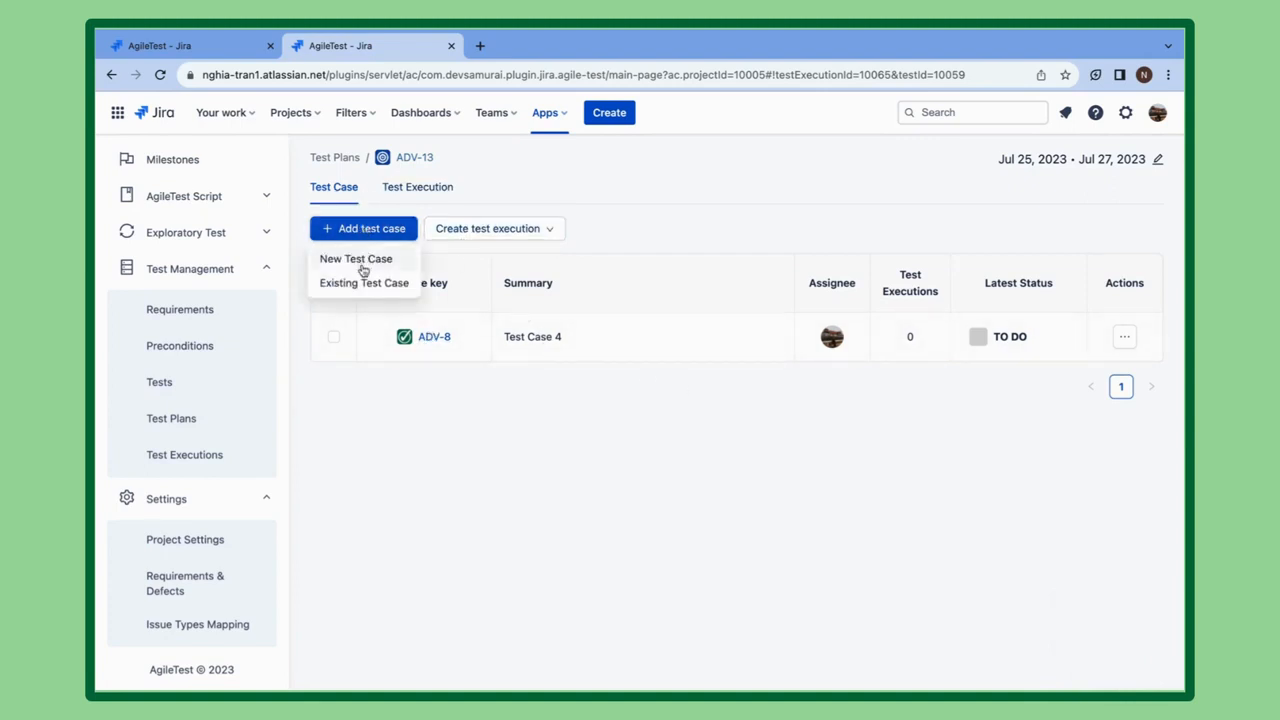
pyautogui.click(452, 236)
pyautogui.click(449, 417)
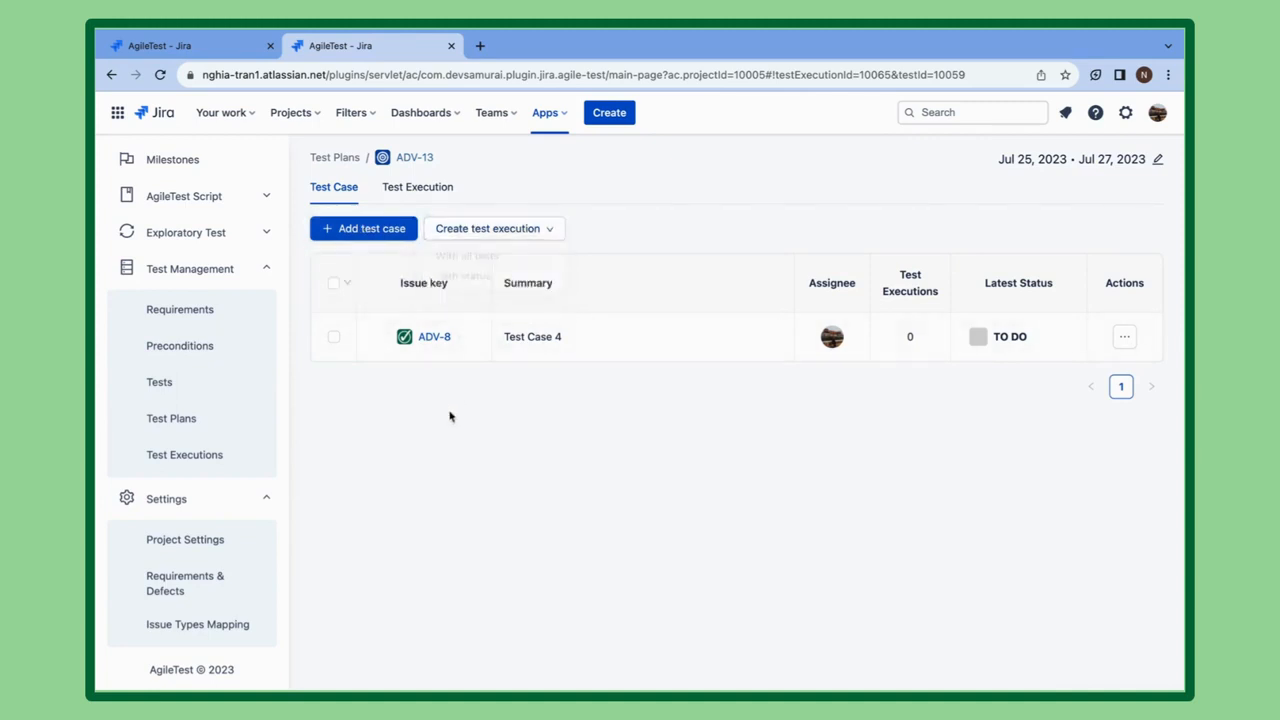
# Step: In the test executions list, start a new test execution with the summary "Test Execution 2" and description "2"
pyautogui.click(211, 455)
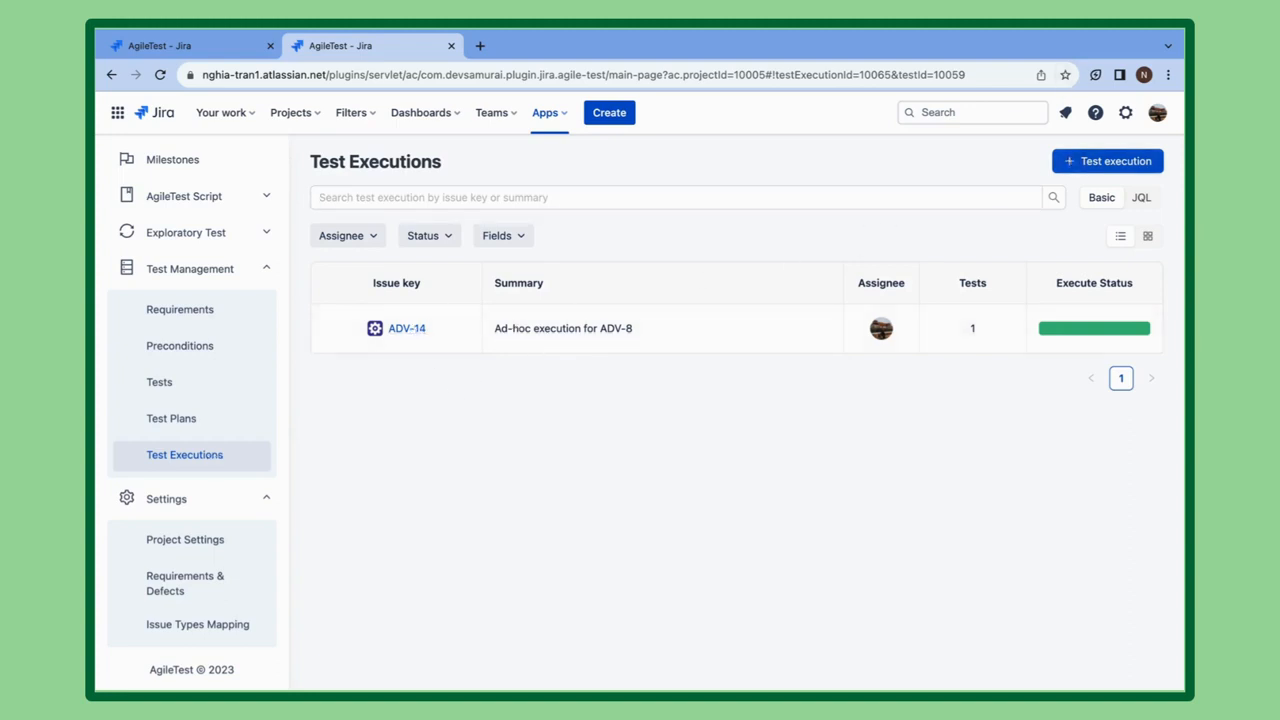
pyautogui.click(1112, 165)
pyautogui.click(497, 348)
pyautogui.write('Test Execution 2')
pyautogui.click(461, 458)
pyautogui.write('2')
pyautogui.scroll(-5, 563, 477)
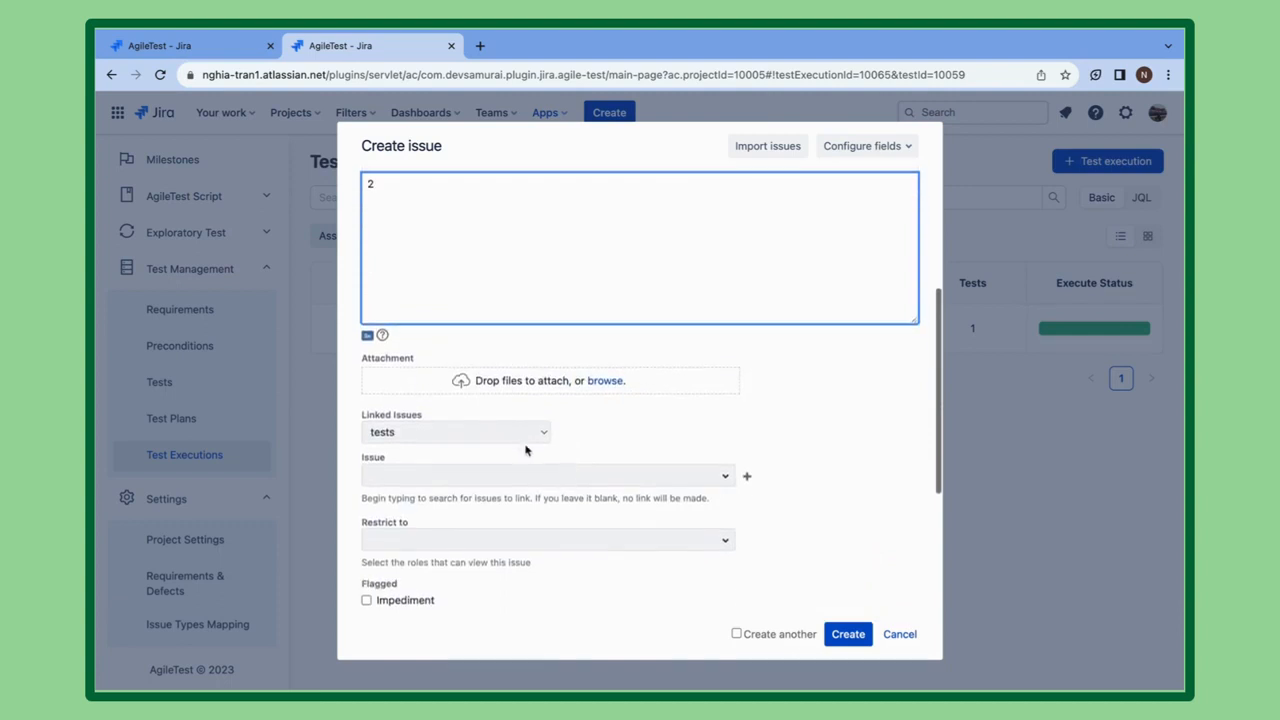
# Step: Link the new test execution to ADV-8 (Test Case 4) with the "tests" relation and create it
pyautogui.click(492, 482)
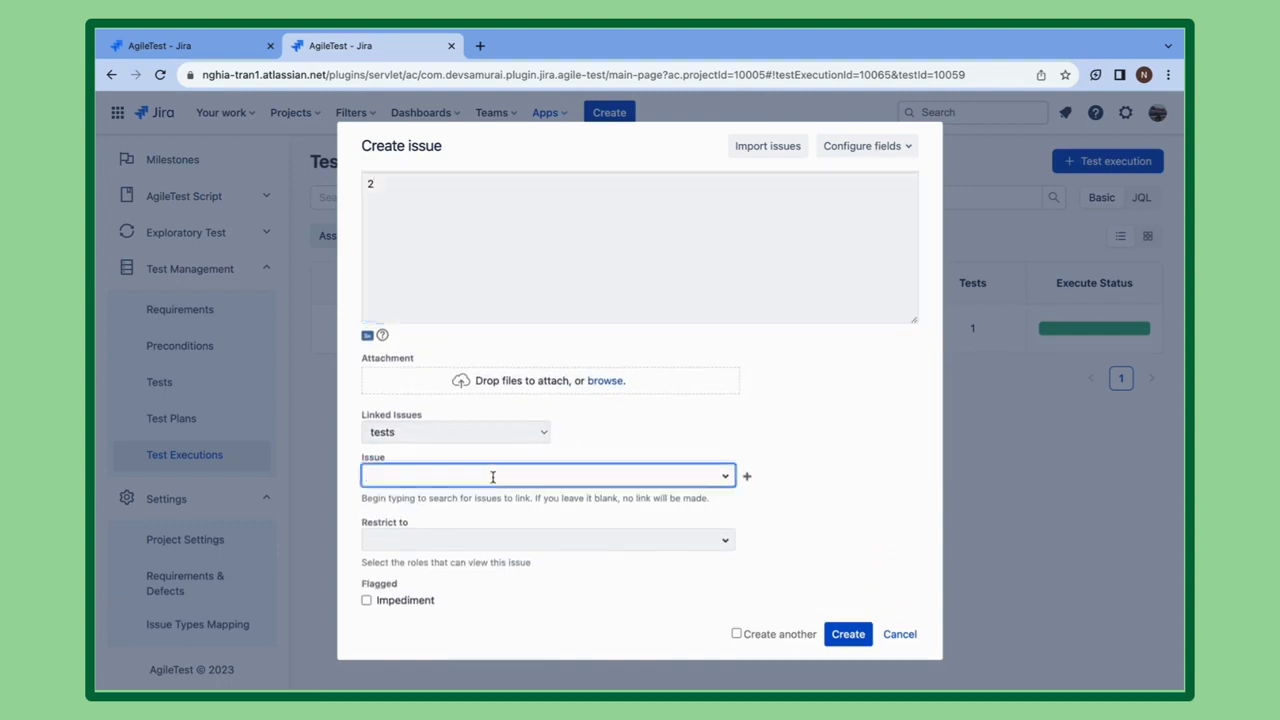
pyautogui.write('Test')
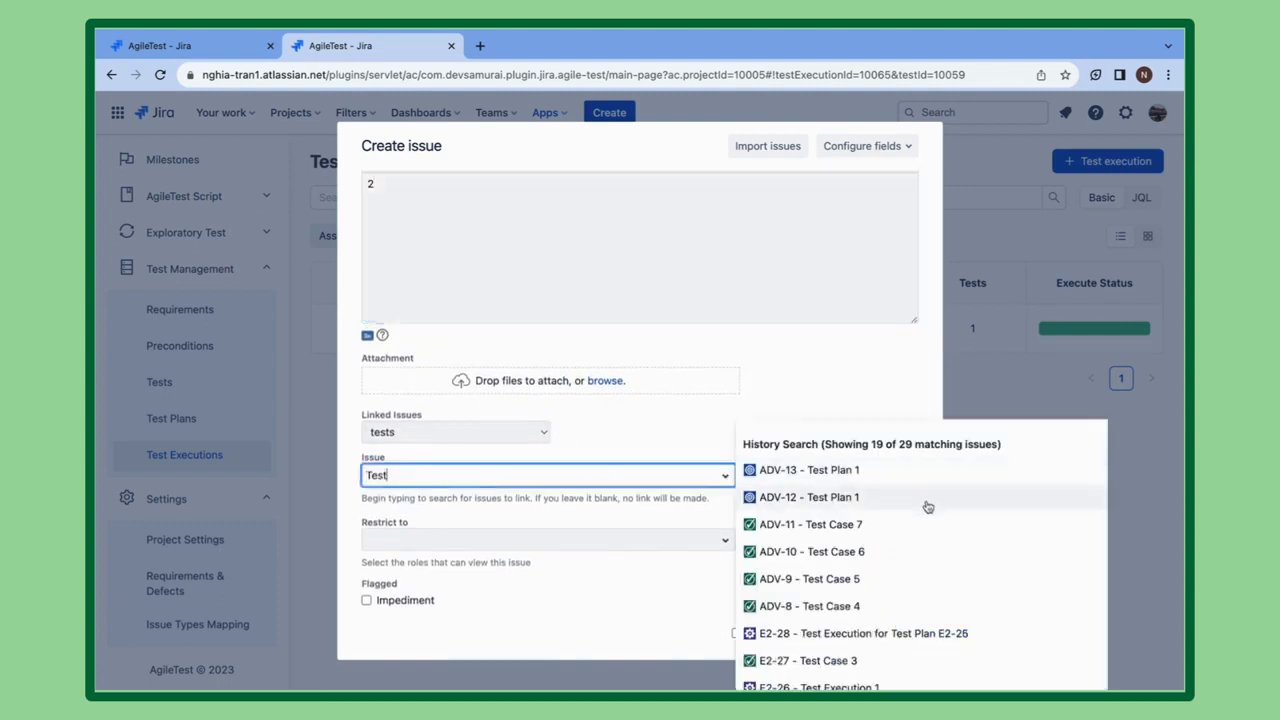
pyautogui.click(858, 605)
pyautogui.scroll(-3, 551, 534)
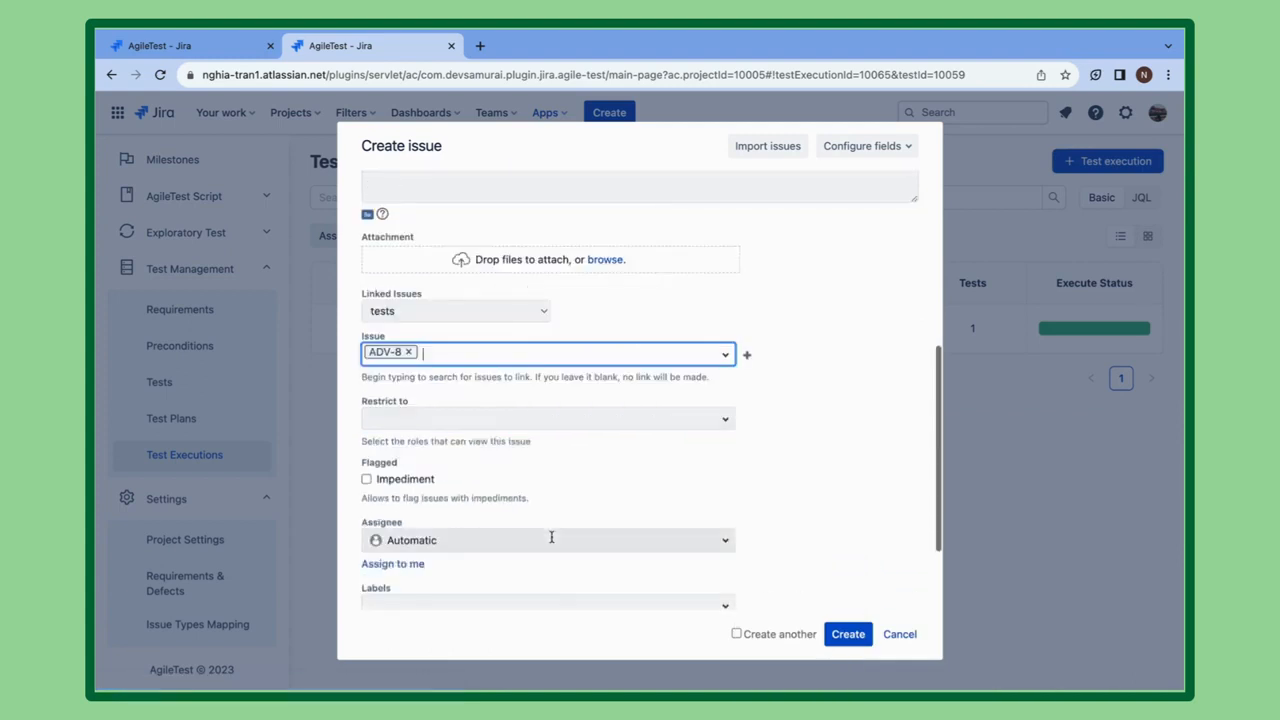
pyautogui.click(848, 634)
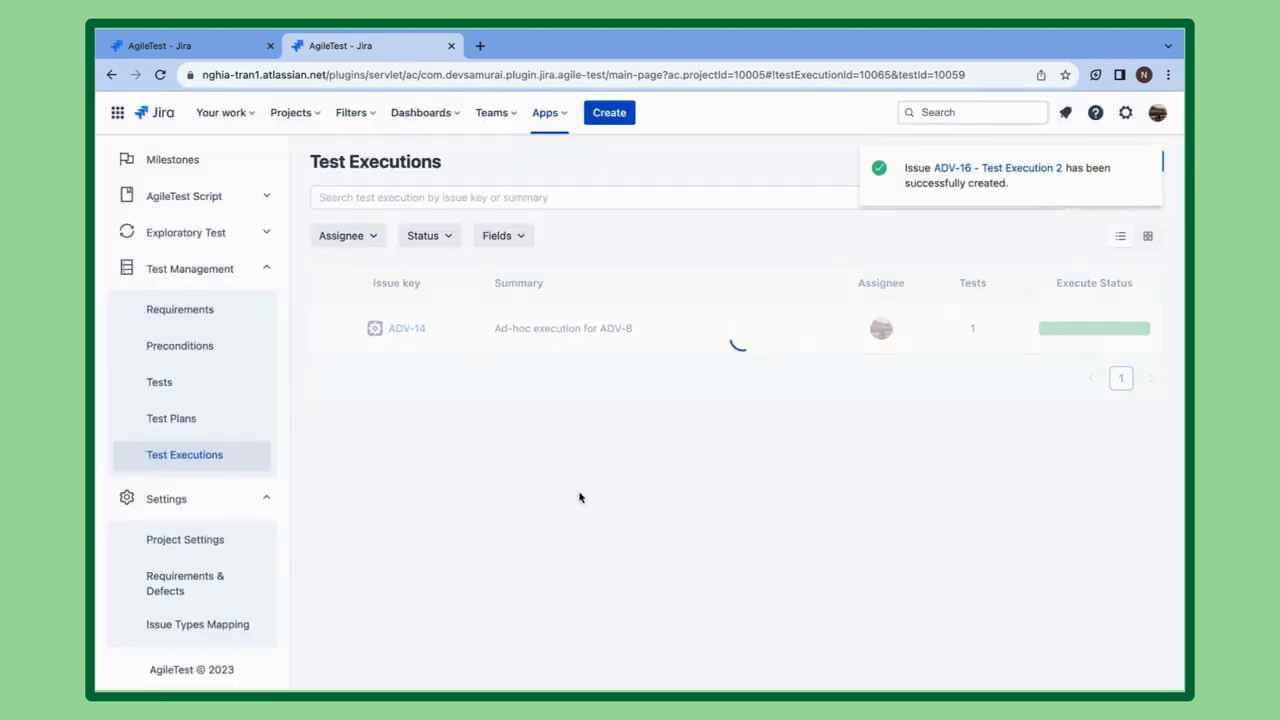
# Step: Search the test executions for "2", clear the search, and filter the list by the named assignee and To Do status
pyautogui.write('2')
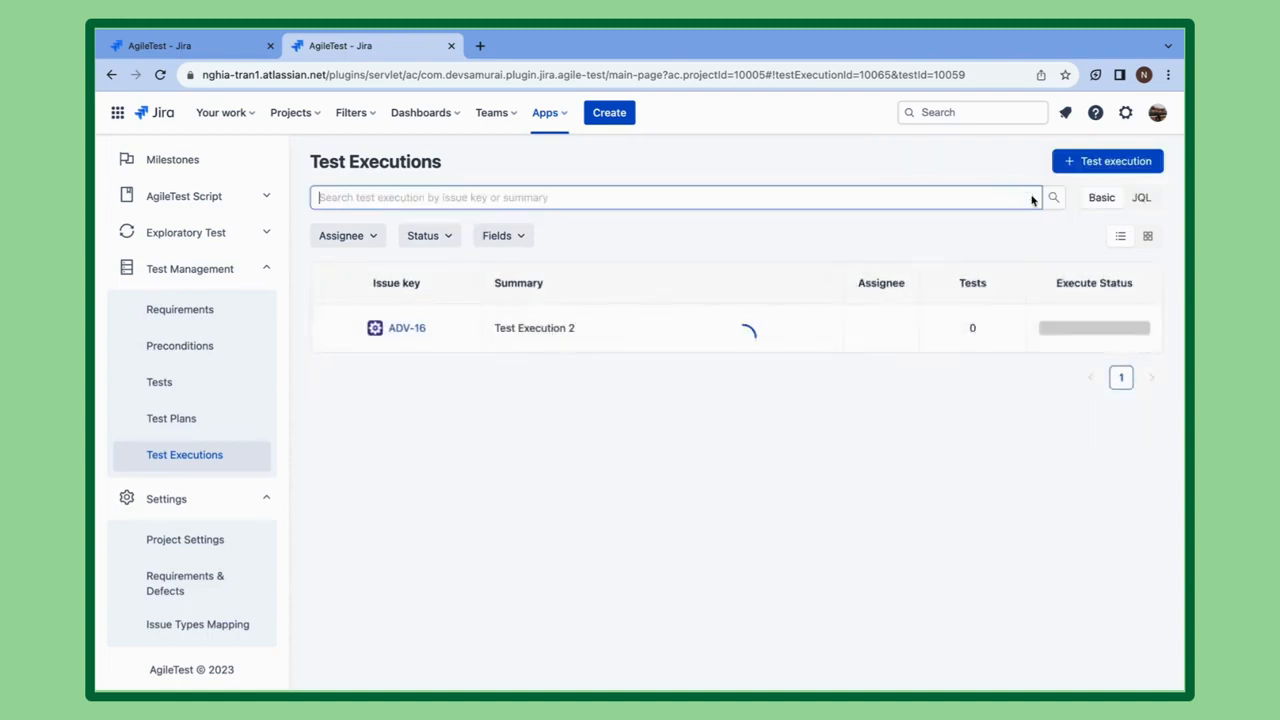
pyautogui.click(1029, 197)
pyautogui.click(343, 235)
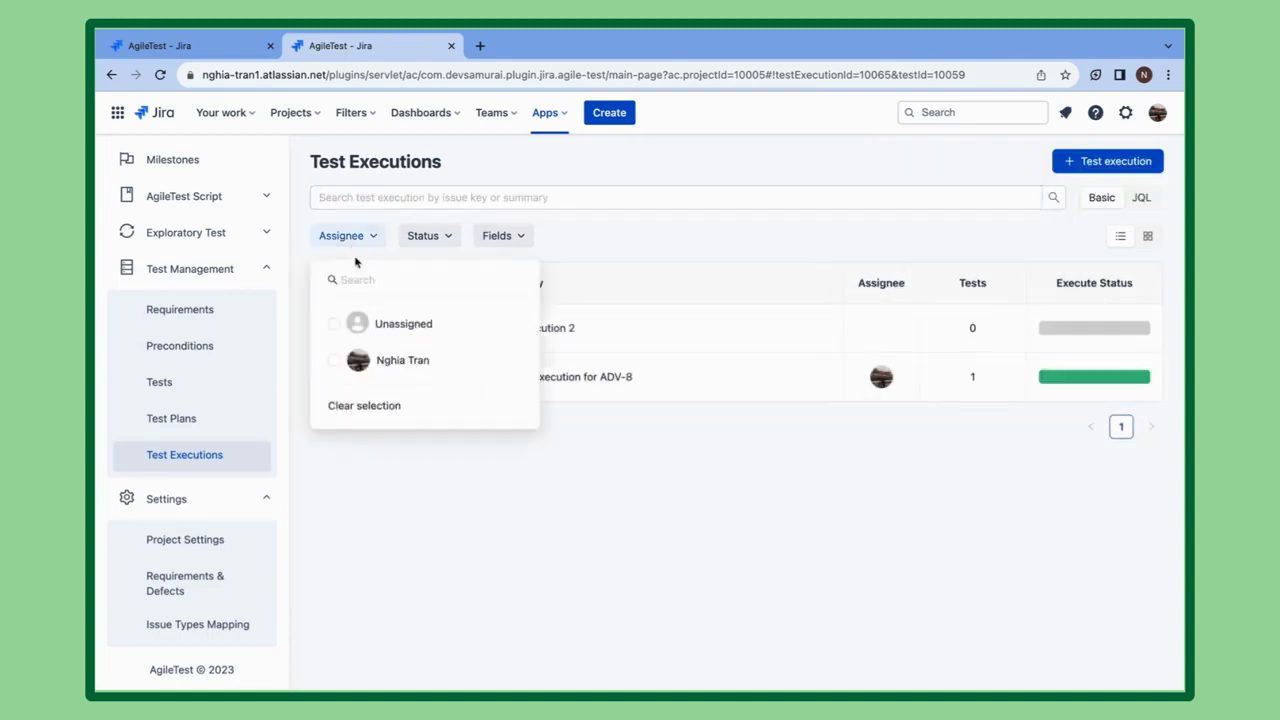
pyautogui.click(358, 323)
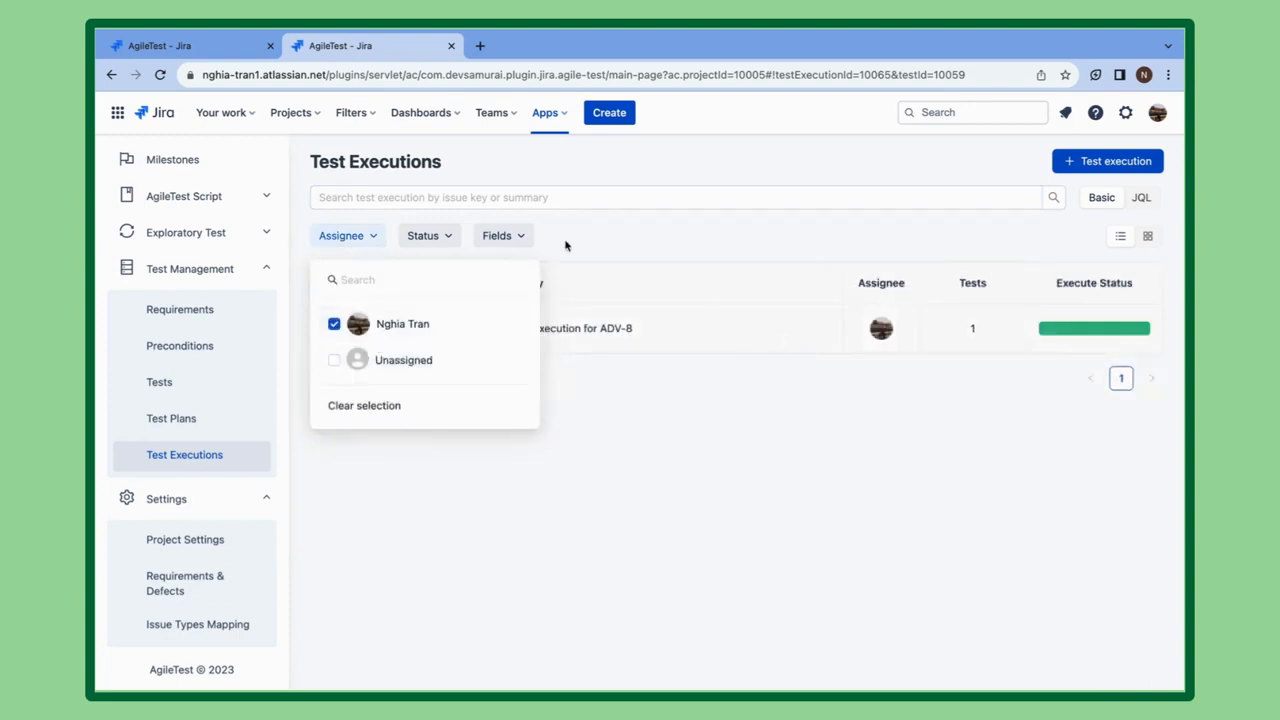
pyautogui.click(430, 237)
pyautogui.click(391, 292)
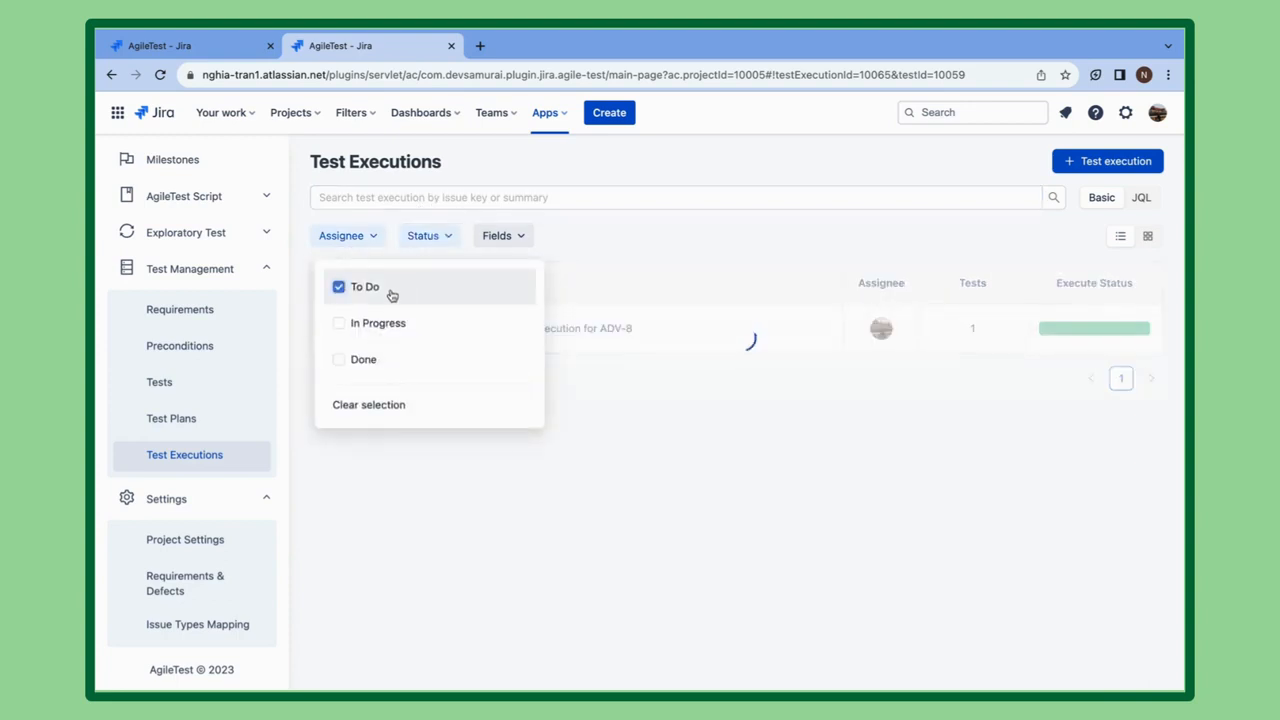
# Step: Hide the Issue Key, Summary and Assignee columns of the test executions list and show all three again
pyautogui.click(517, 244)
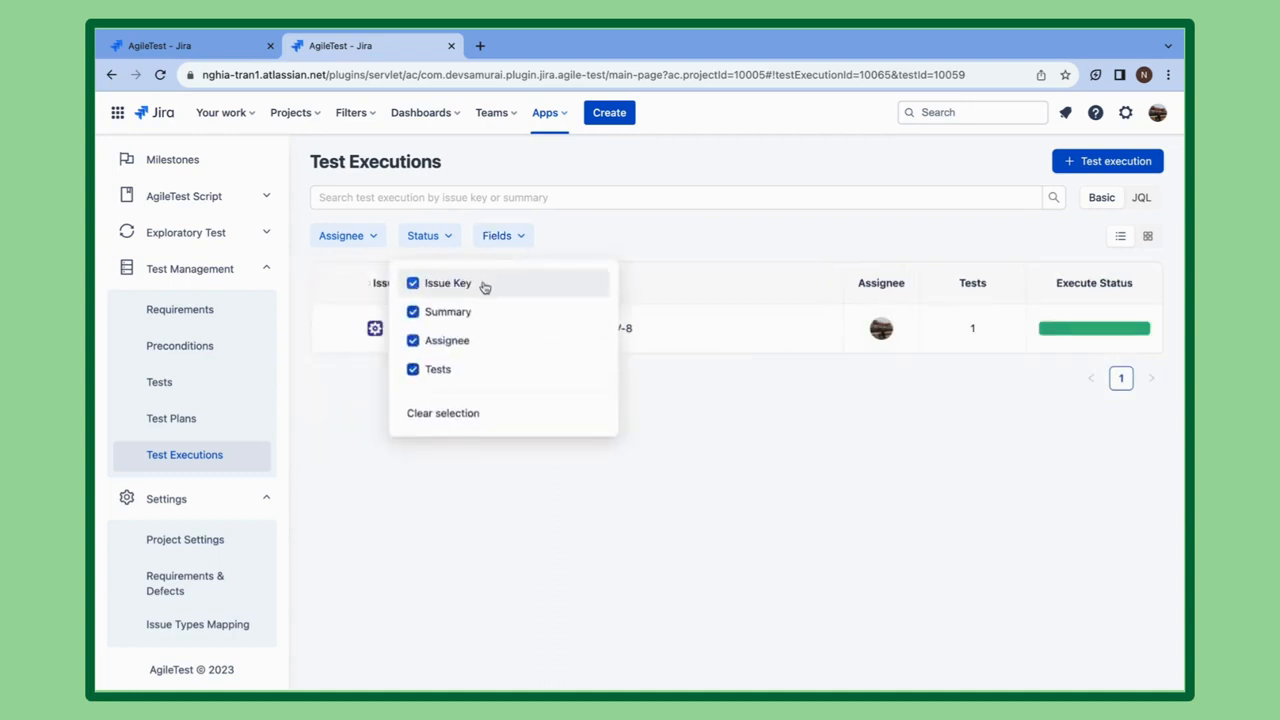
pyautogui.click(485, 288)
pyautogui.click(468, 313)
pyautogui.click(465, 340)
pyautogui.click(466, 311)
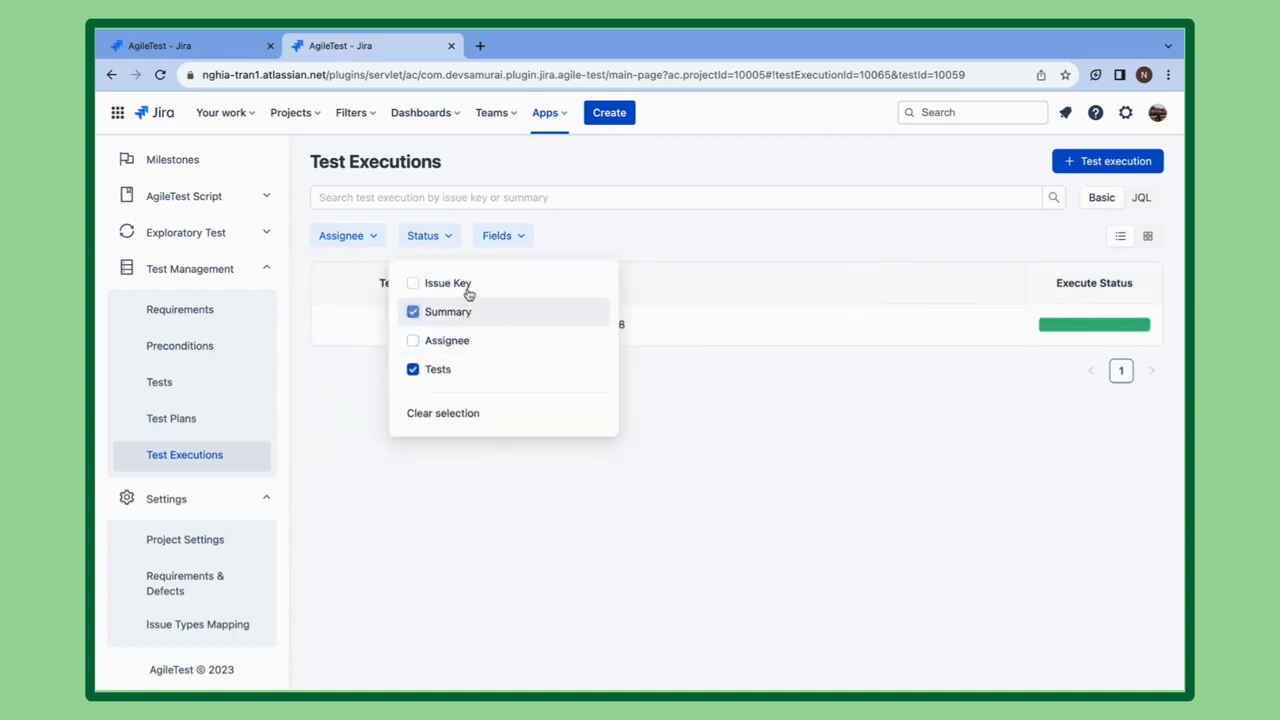
pyautogui.click(465, 285)
pyautogui.click(492, 345)
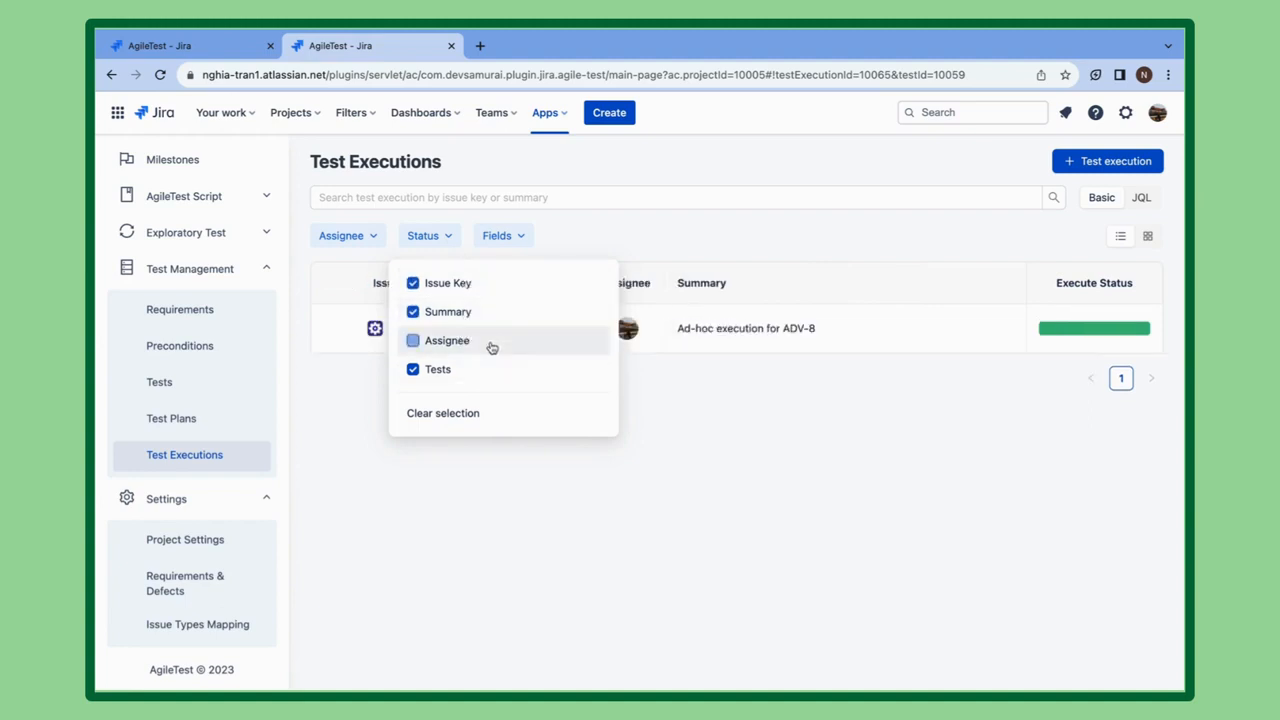
pyautogui.click(685, 470)
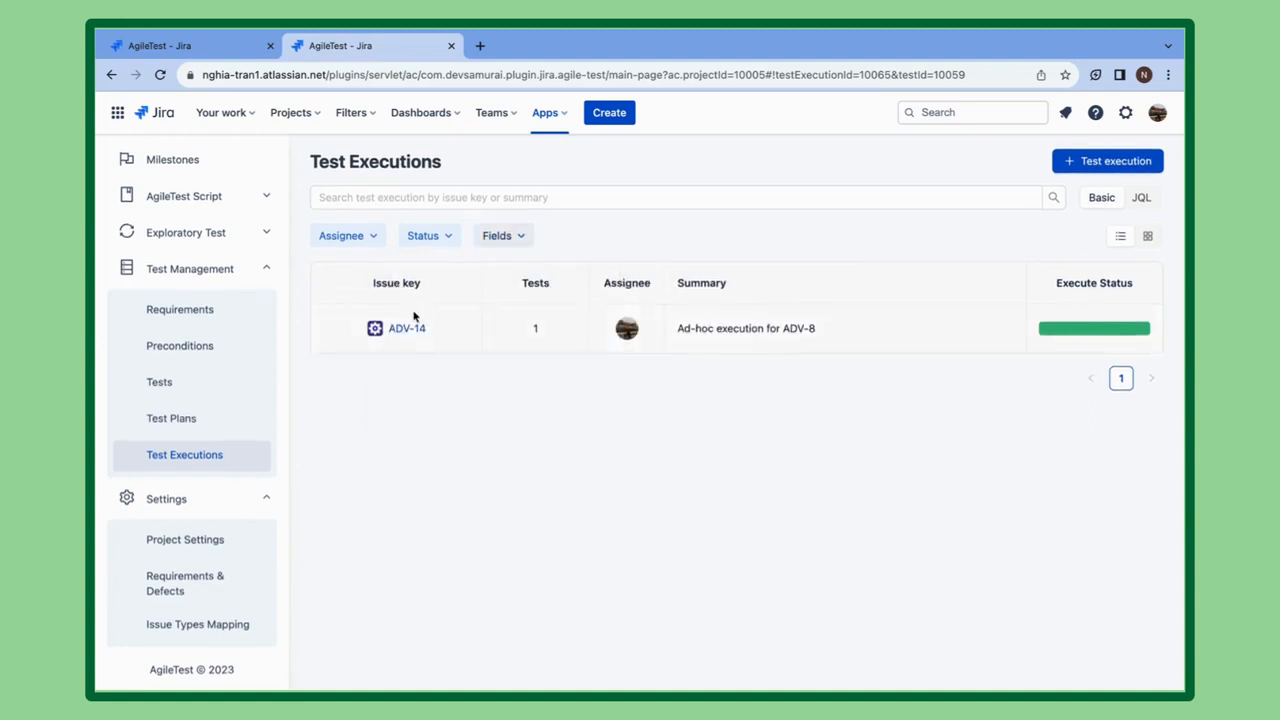
# Step: Open test execution ADV-14, assign it to the milestone Demo Video 1.1 and set its status to In Progress
pyautogui.click(408, 332)
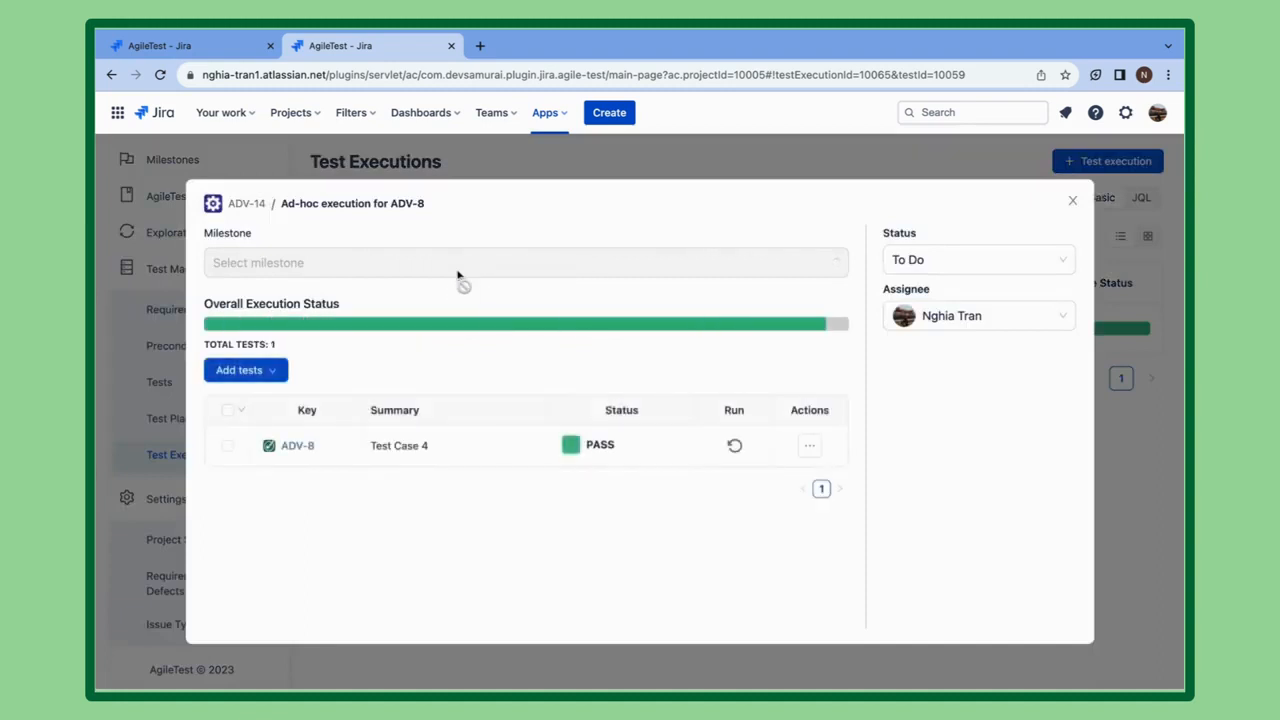
pyautogui.click(461, 264)
pyautogui.click(403, 331)
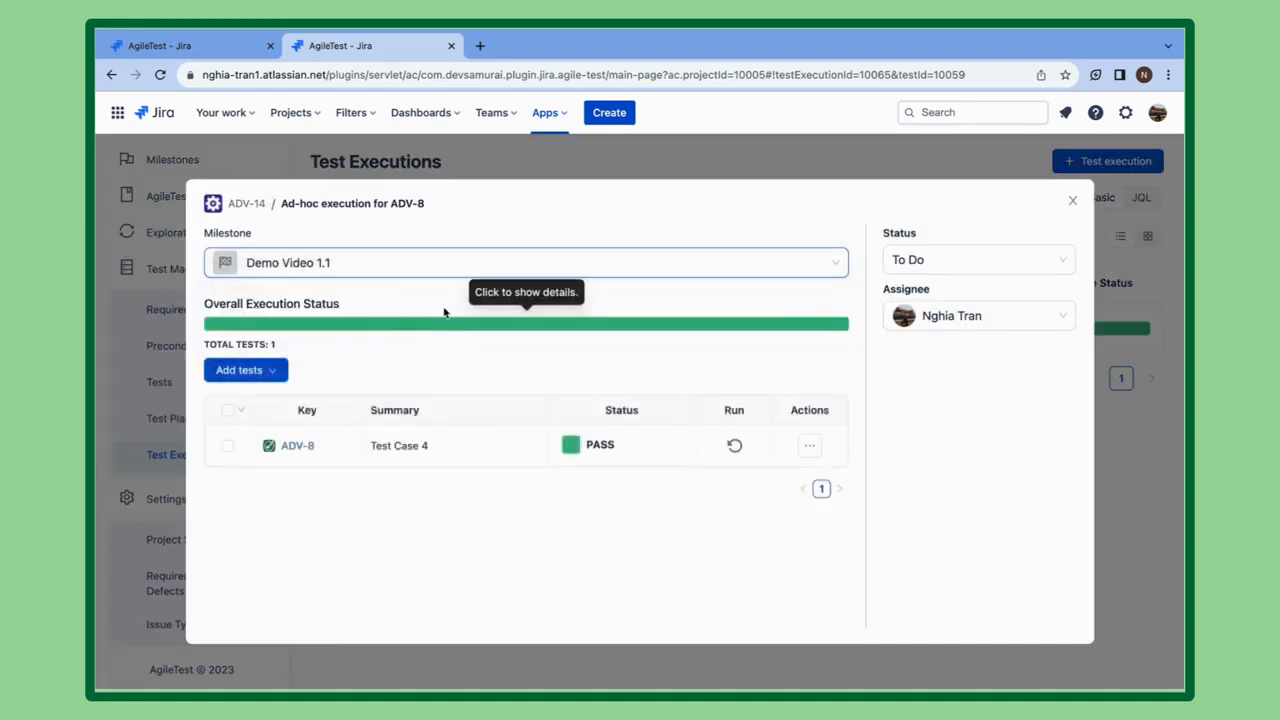
pyautogui.click(905, 259)
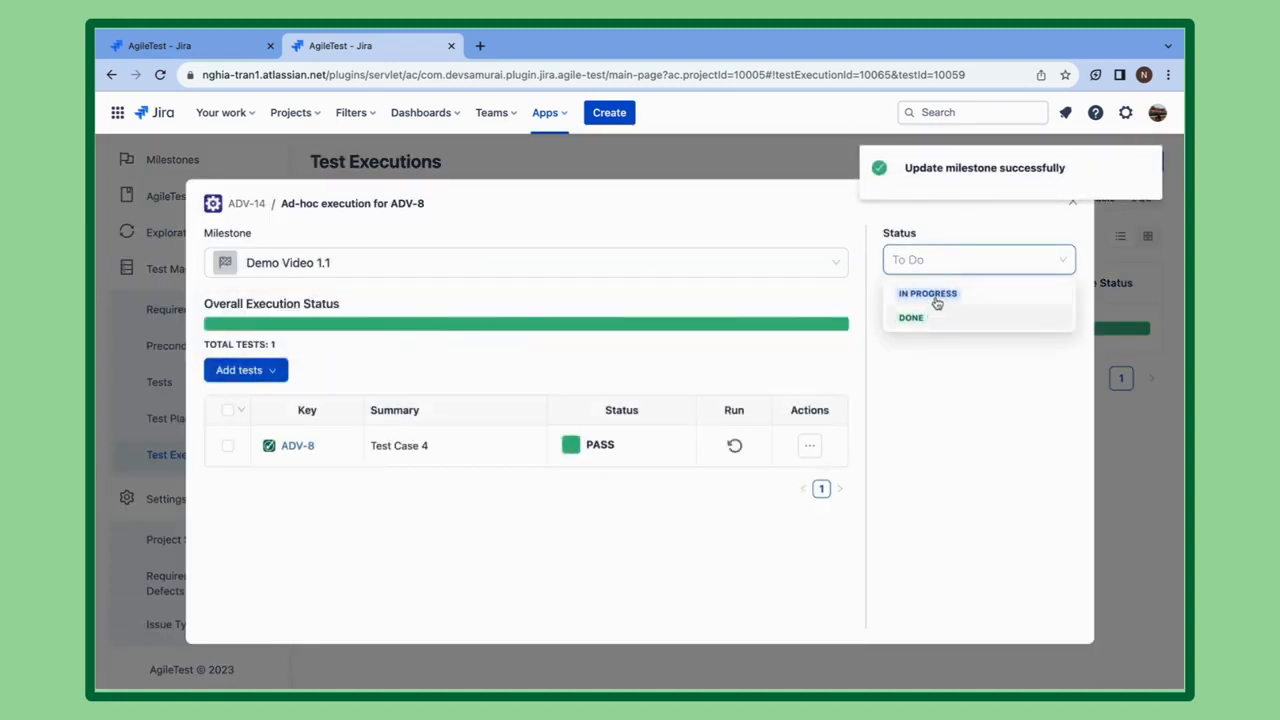
pyautogui.click(934, 297)
# Step: Add the existing test case ADV-11 (Test Case 7) to the execution by searching for "case"
pyautogui.click(250, 380)
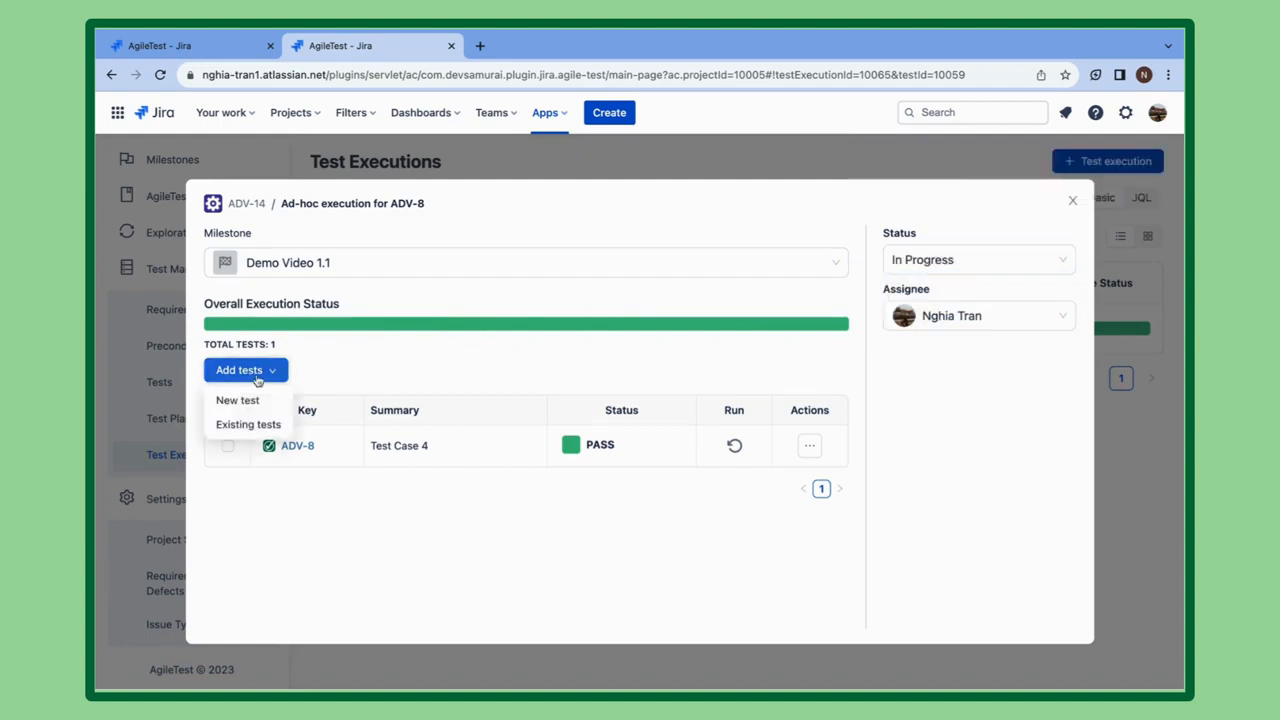
pyautogui.click(248, 425)
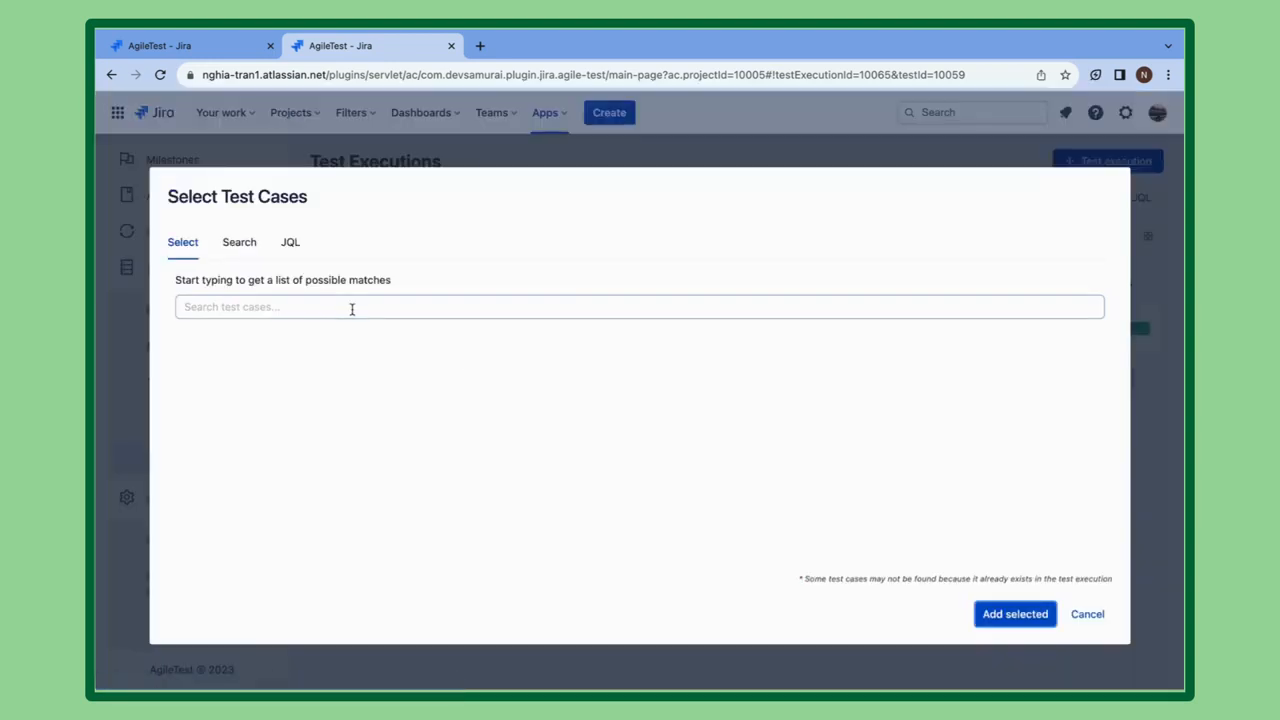
pyautogui.click(351, 309)
pyautogui.write('case')
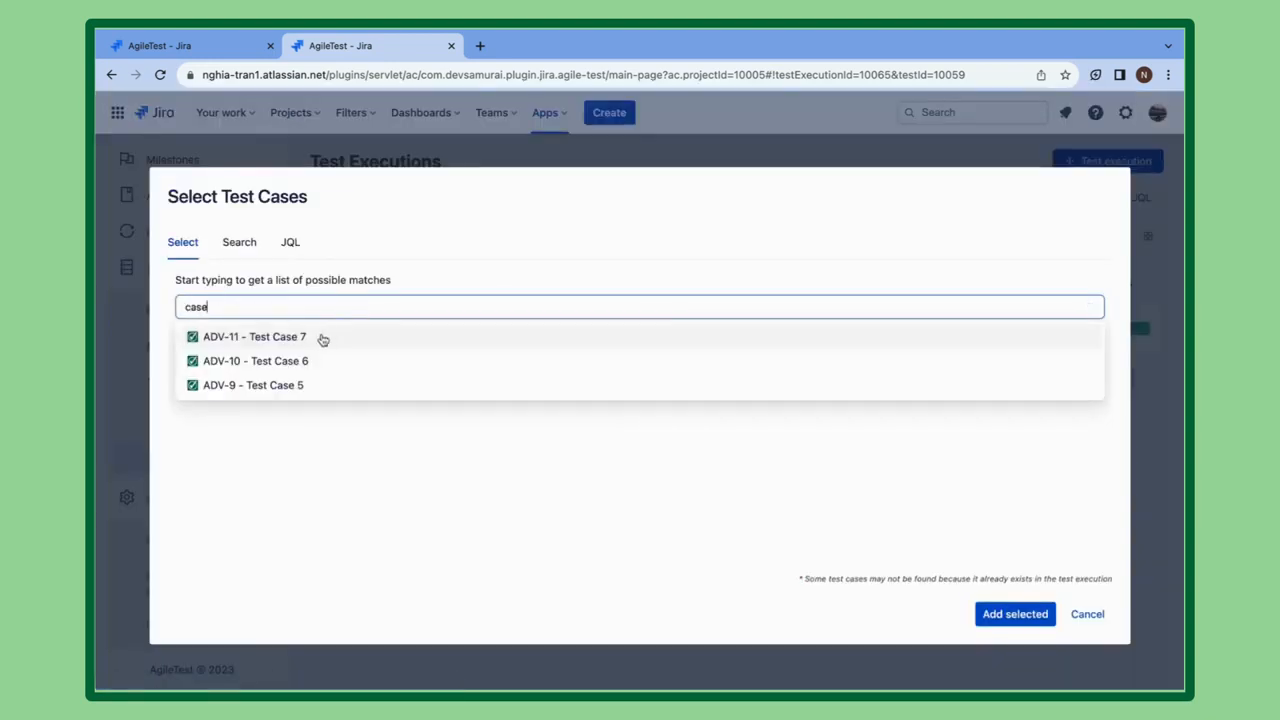
pyautogui.click(311, 343)
pyautogui.click(1030, 615)
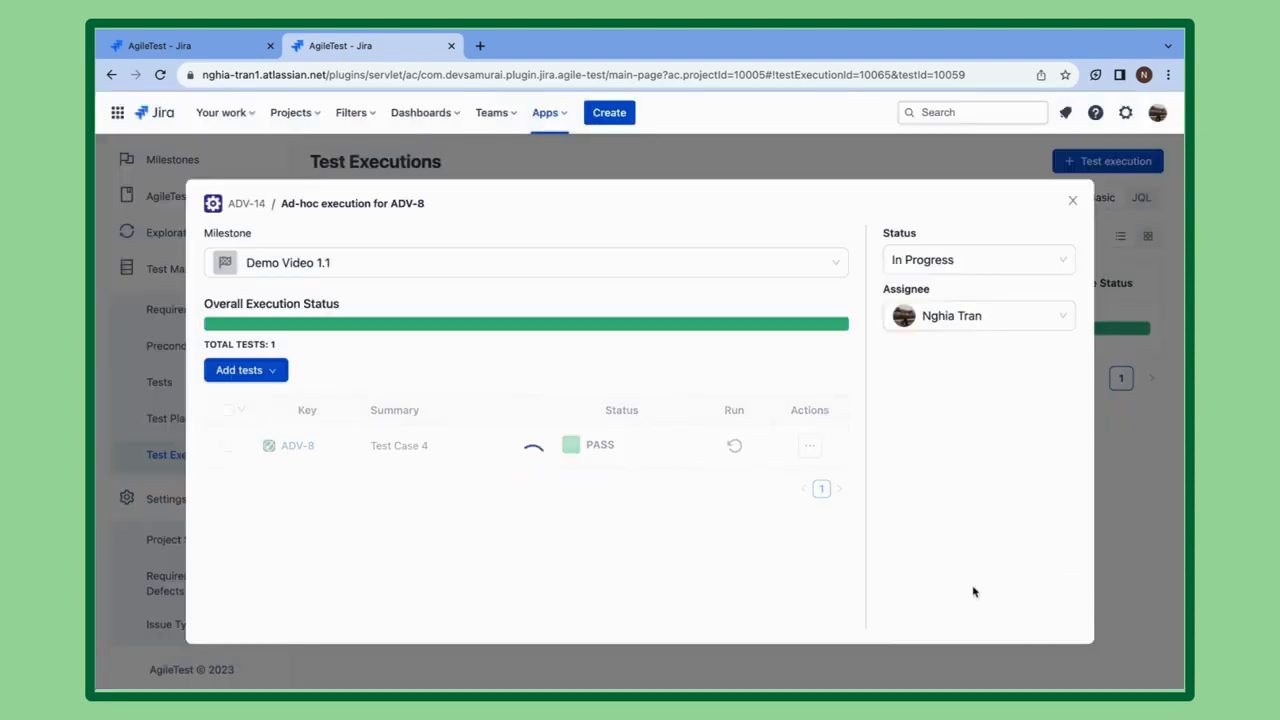
# Step: Set Test Case 7's status to FAIL and the test execution's status to Done, and close the execution
pyautogui.click(581, 489)
pyautogui.click(586, 564)
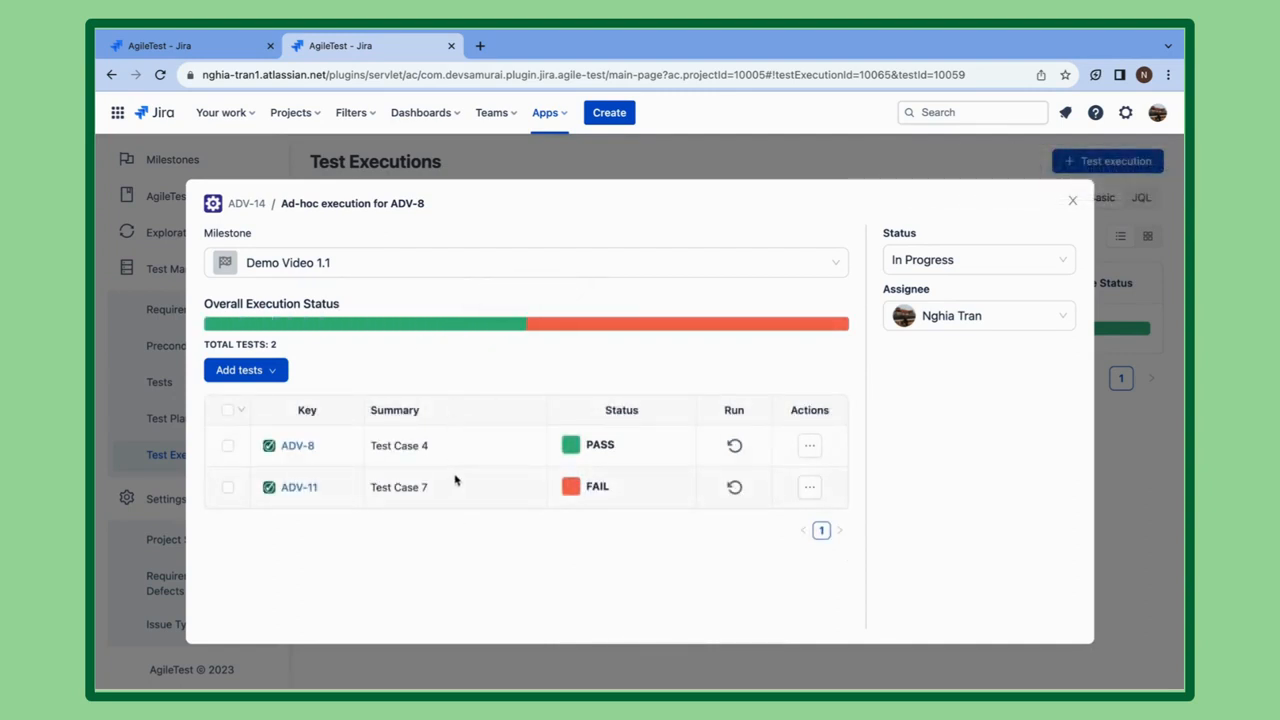
pyautogui.click(978, 268)
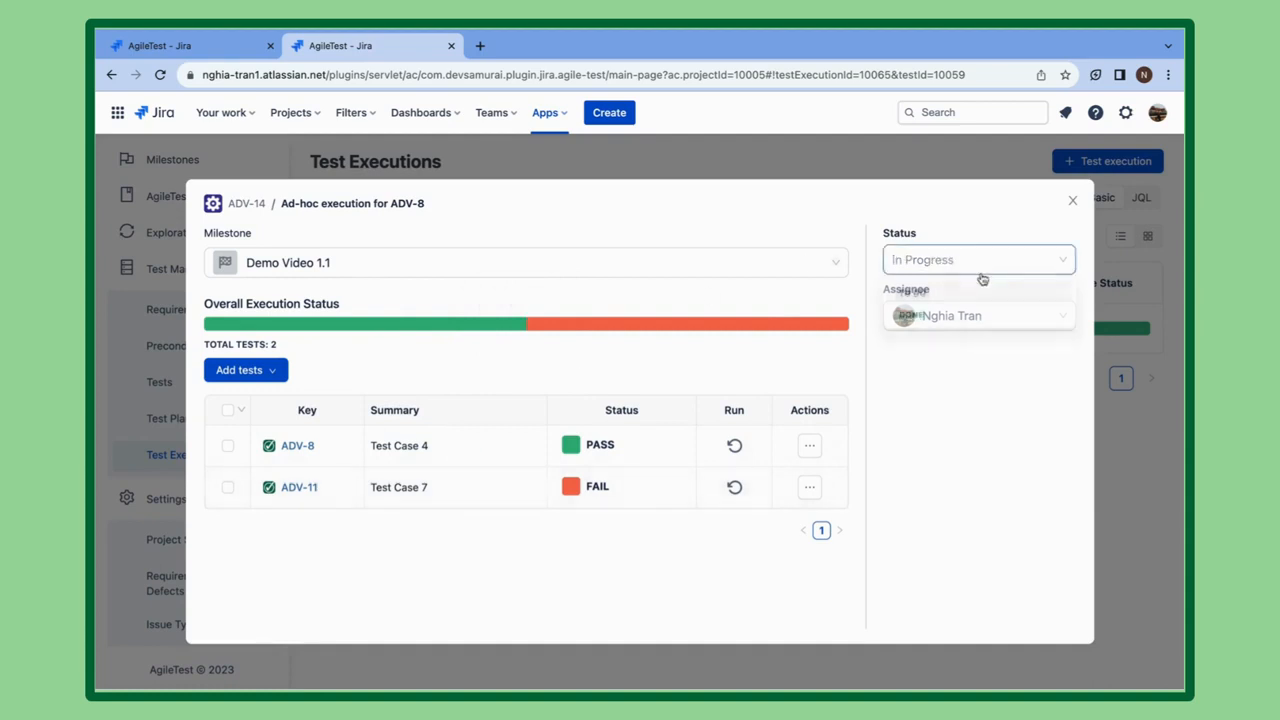
pyautogui.click(943, 317)
pyautogui.click(1073, 201)
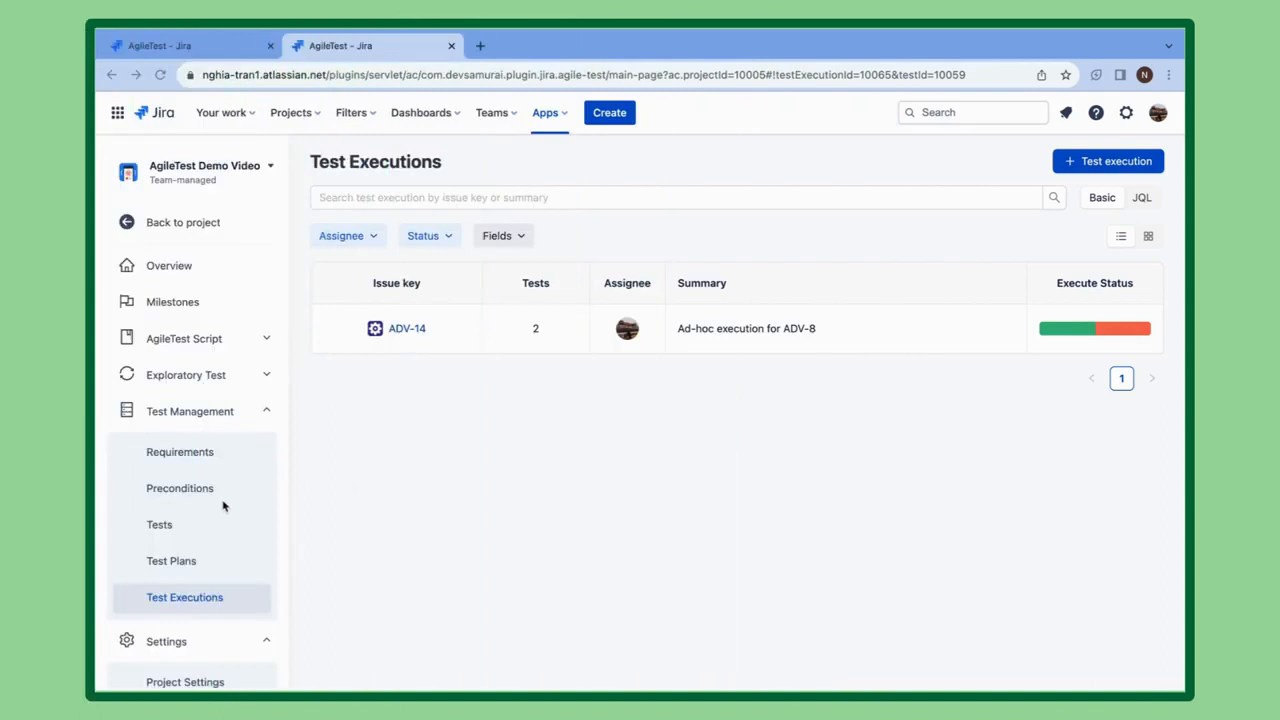
# Step: Open the project overview and examine the test management figures, the Test Coverage chart and the Requirements & Defects chart
pyautogui.click(199, 265)
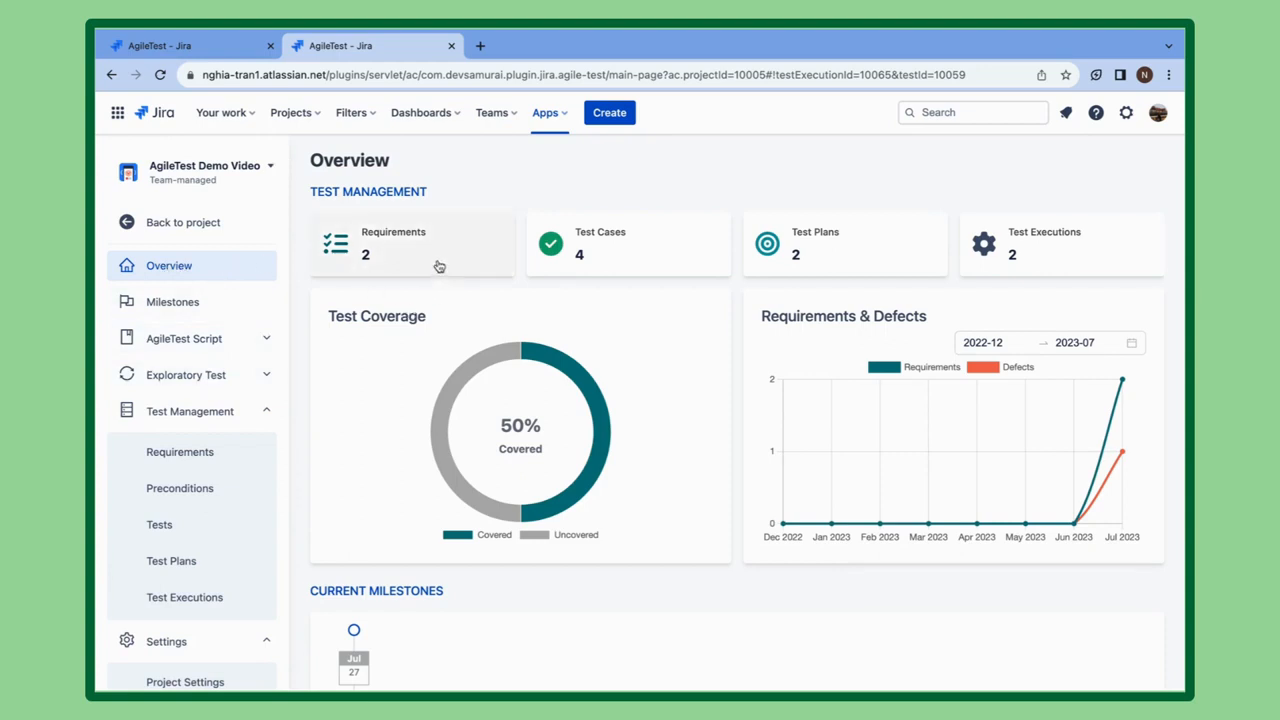
pyautogui.moveTo(1118, 466)
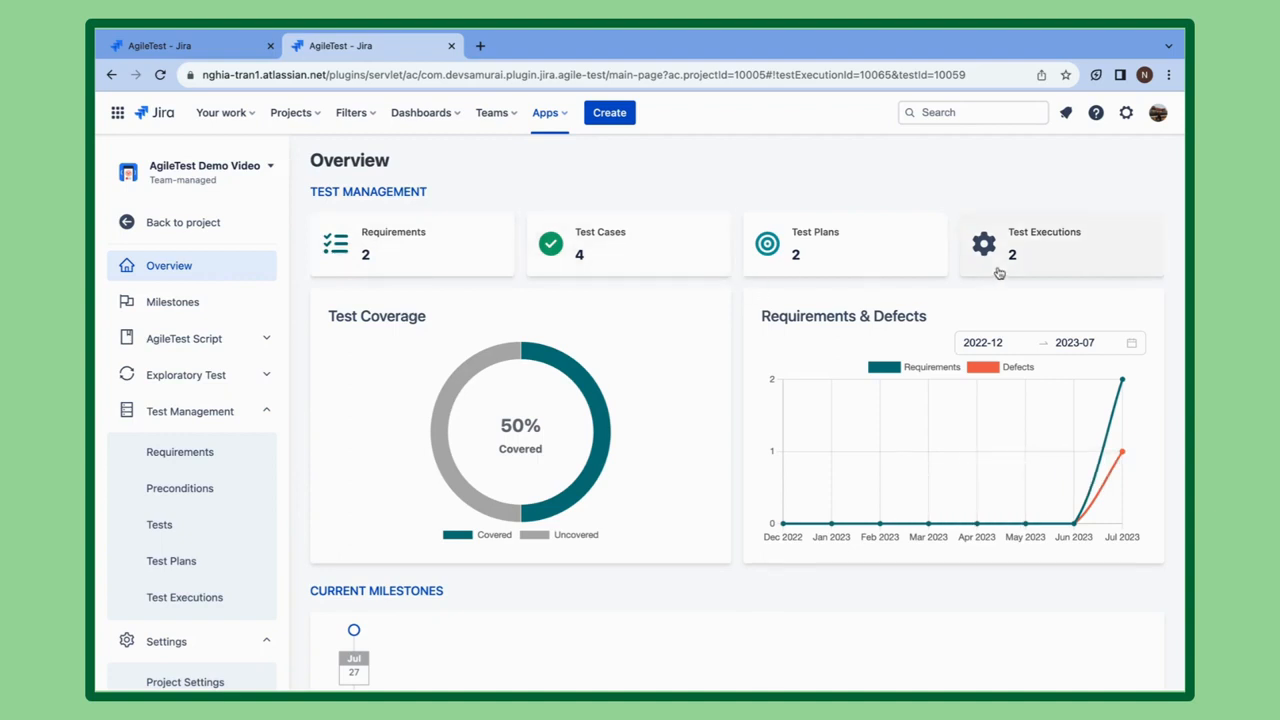
pyautogui.scroll(-1, 574, 424)
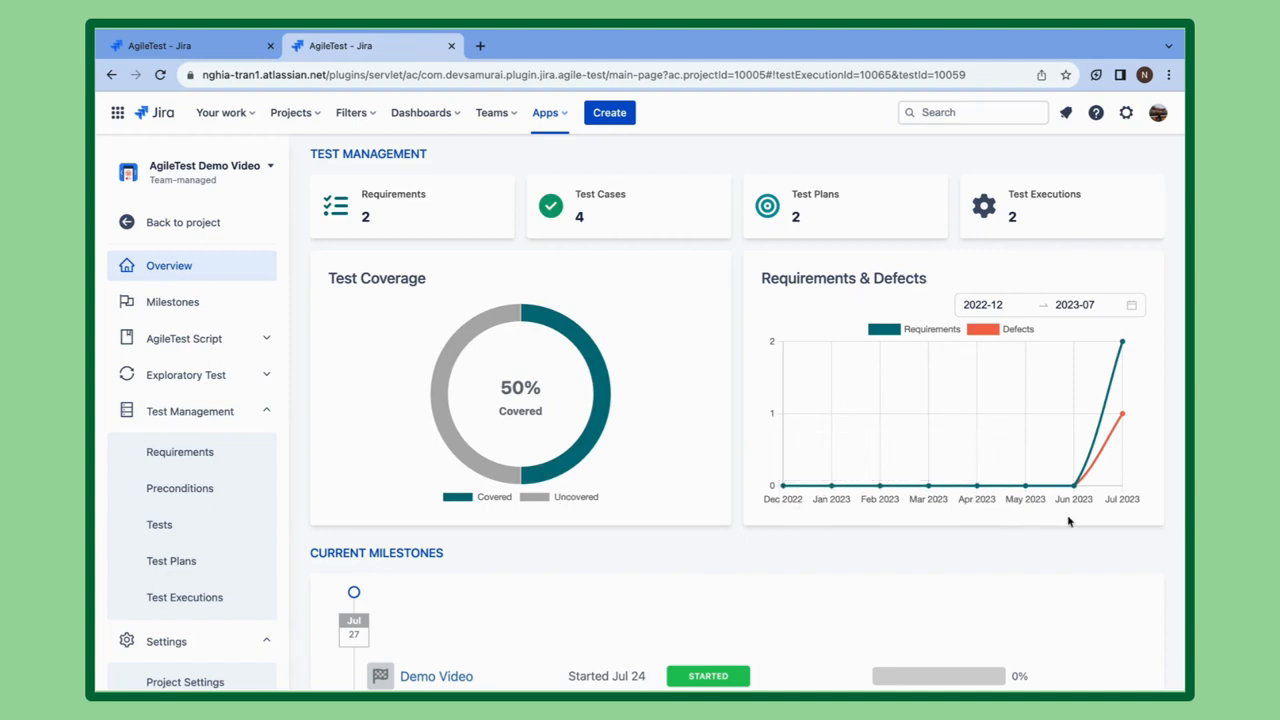
pyautogui.moveTo(1117, 365)
pyautogui.moveTo(1075, 486)
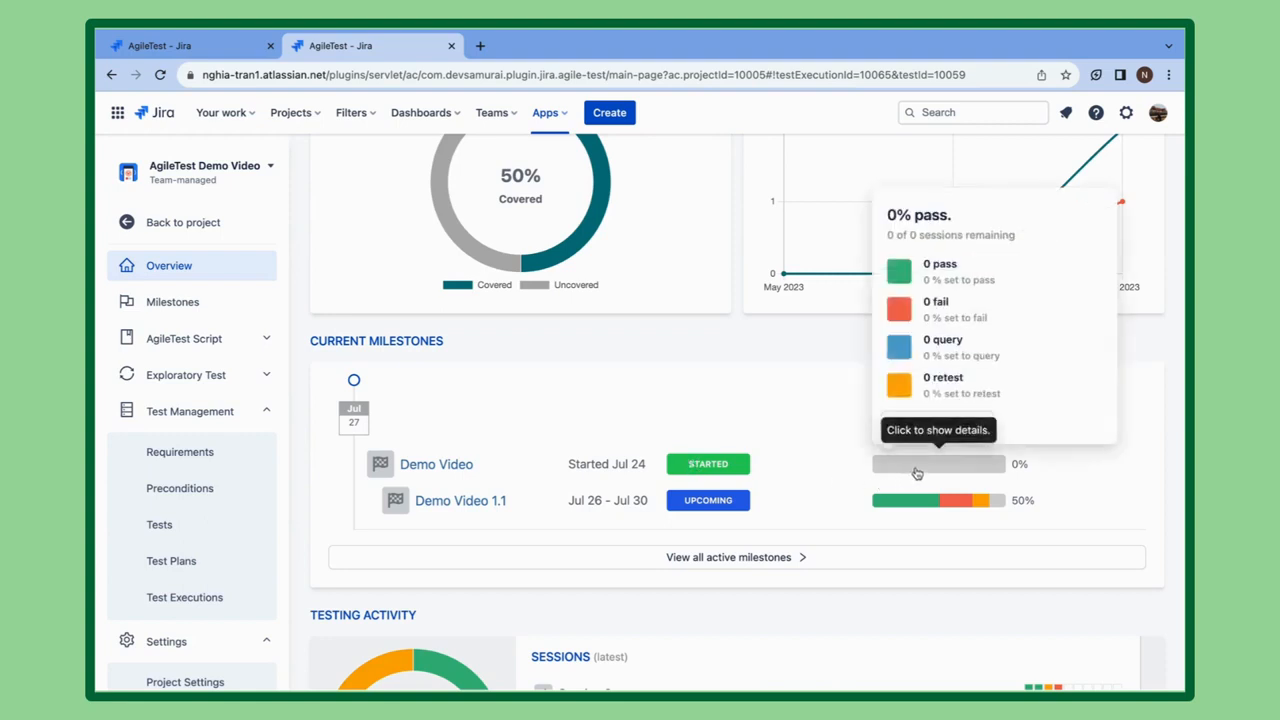
# Step: Open the full statistics of milestone Demo Video 1.1 from its progress breakdown and review its test status, runs and test executions
pyautogui.click(906, 499)
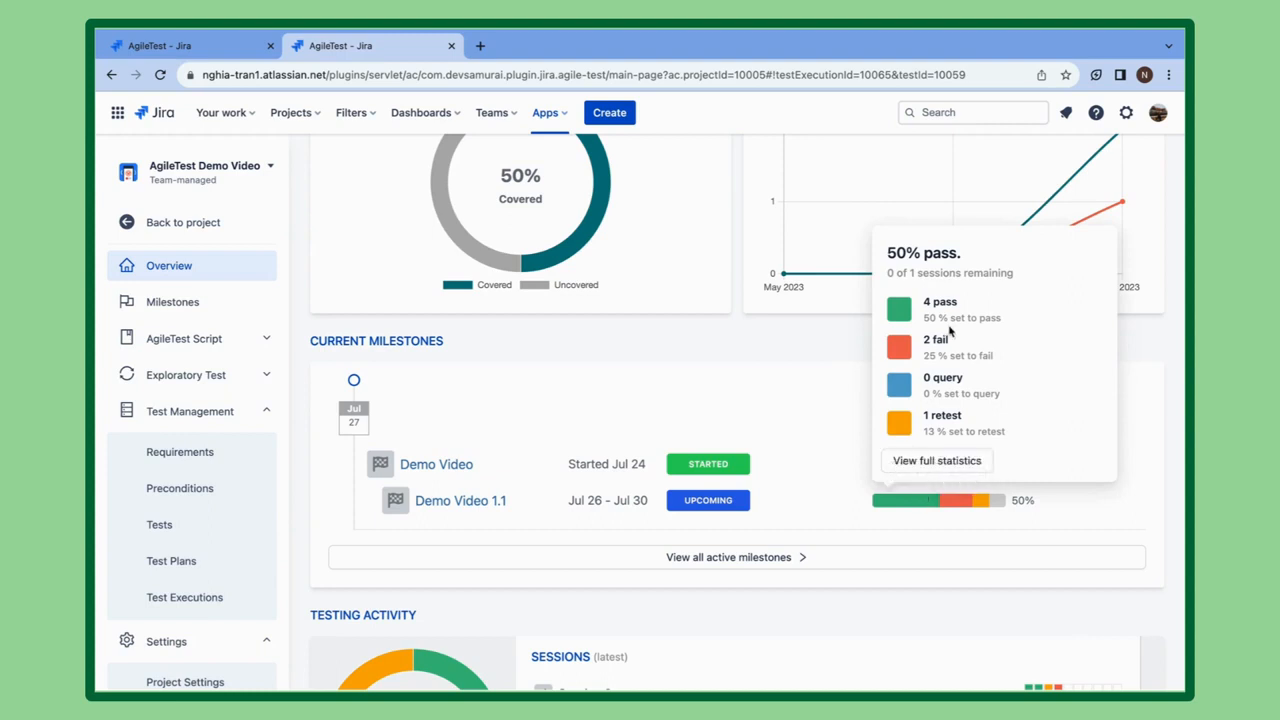
pyautogui.click(933, 462)
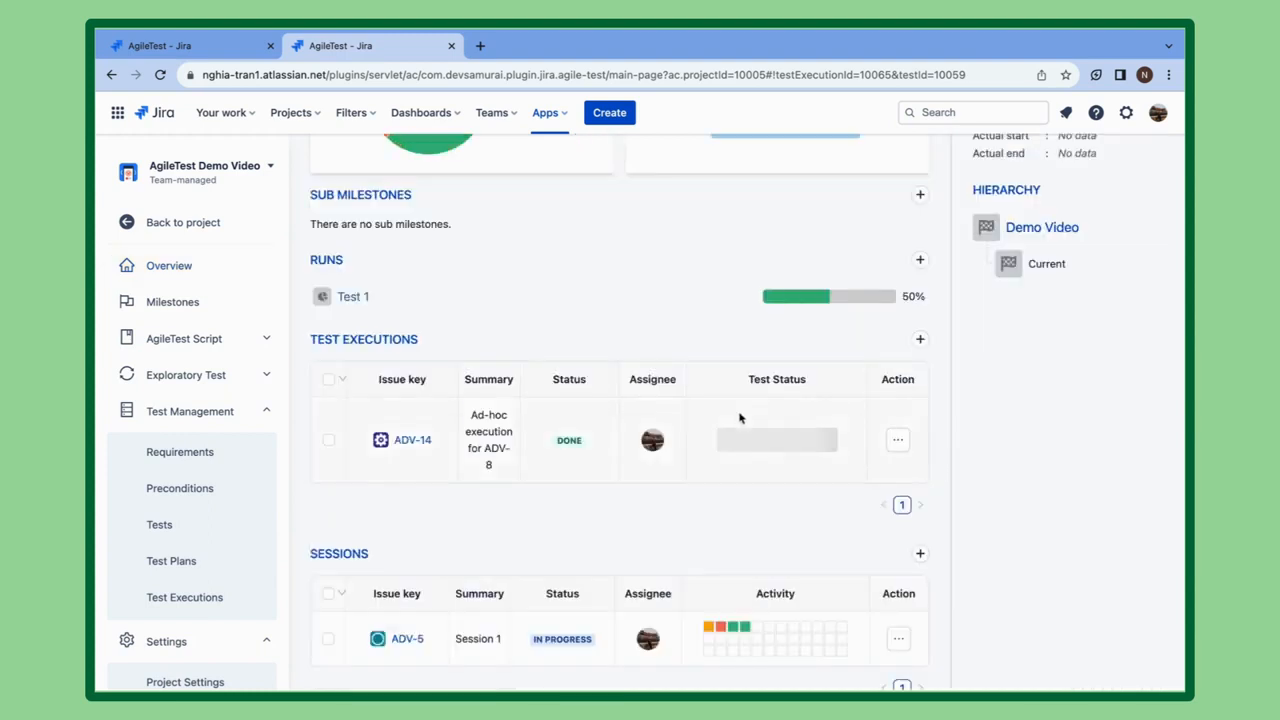
pyautogui.scroll(5, 738, 418)
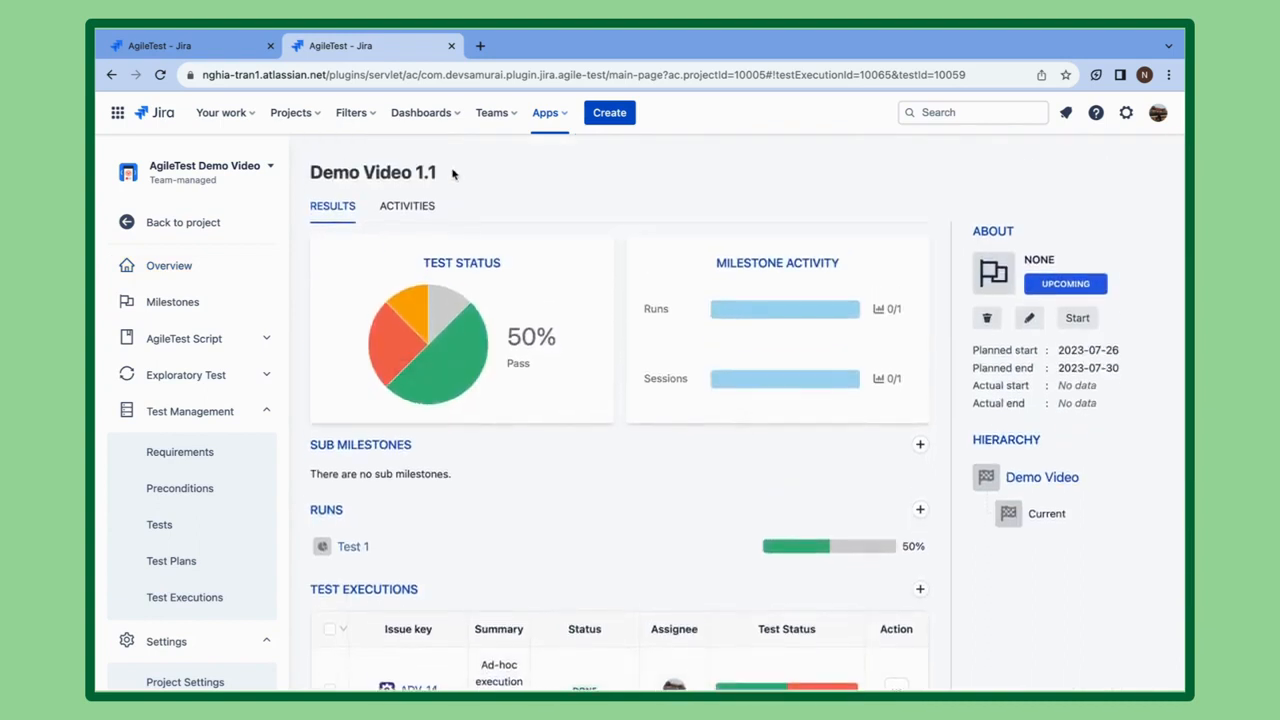
pyautogui.scroll(-3, 540, 570)
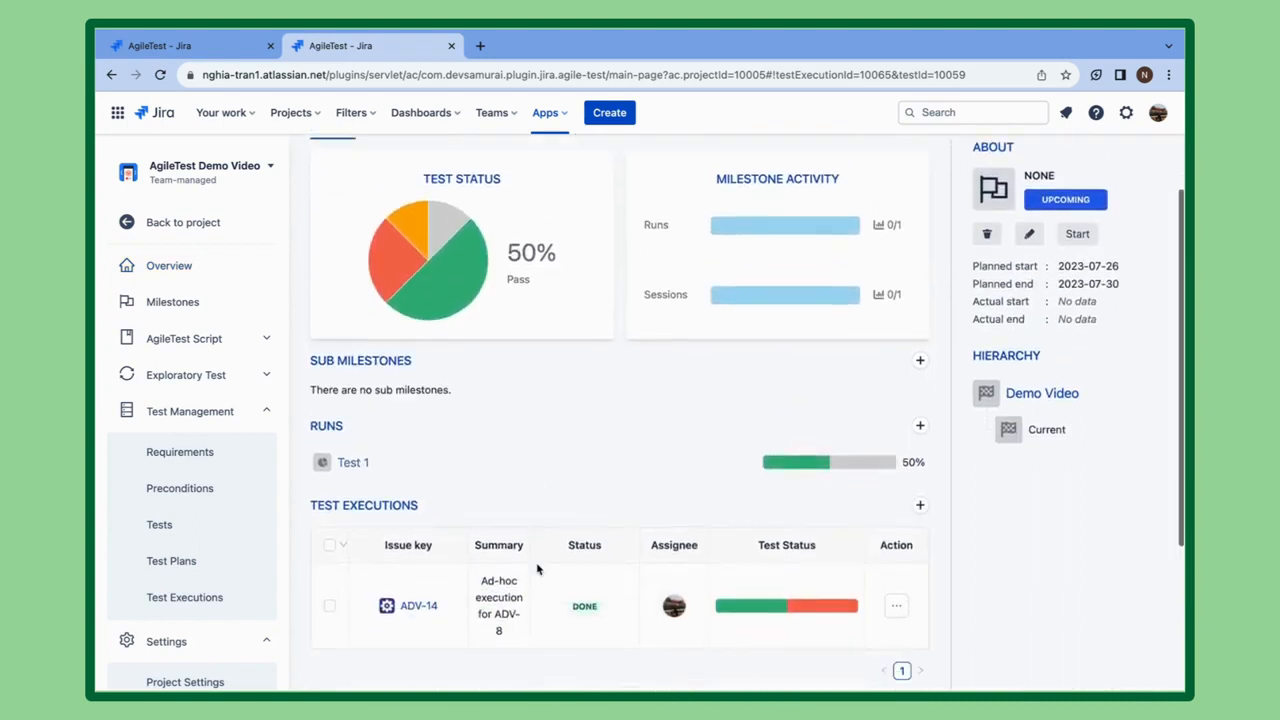
pyautogui.scroll(3, 537, 568)
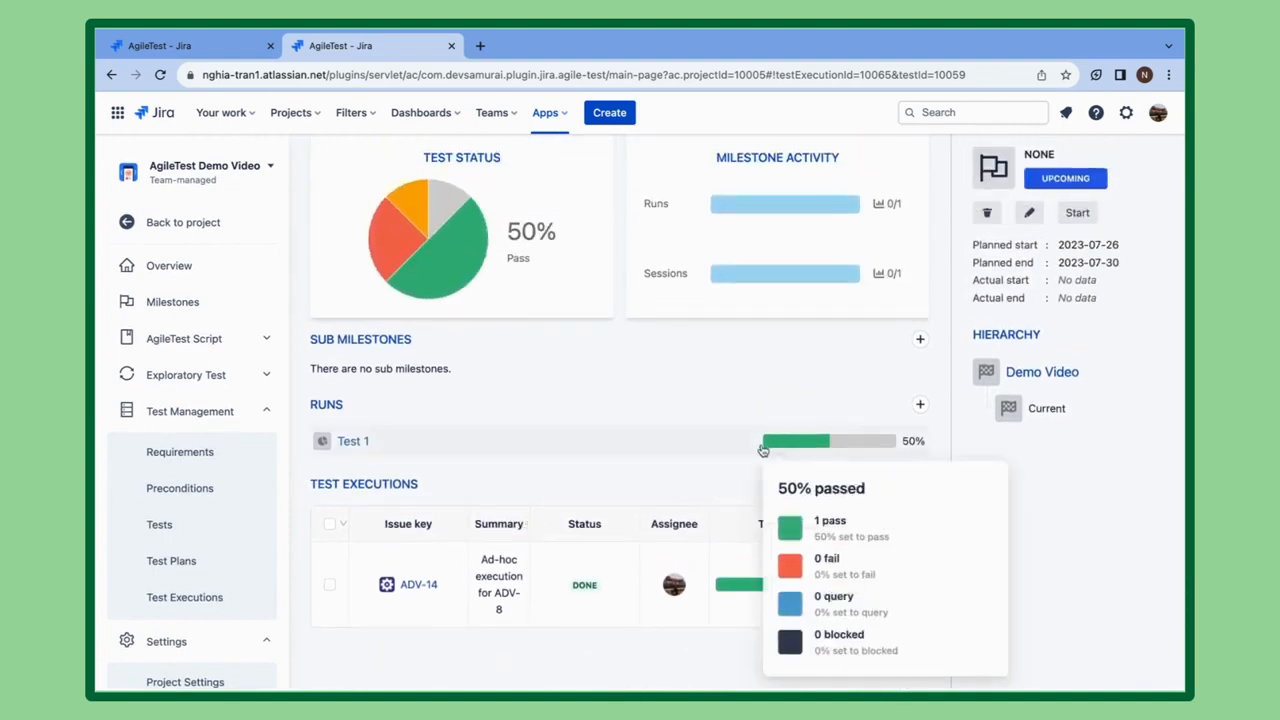
# Step: Return to the project overview and examine the current milestones and the testing activity of sessions and scripts
pyautogui.scroll(2, 678, 407)
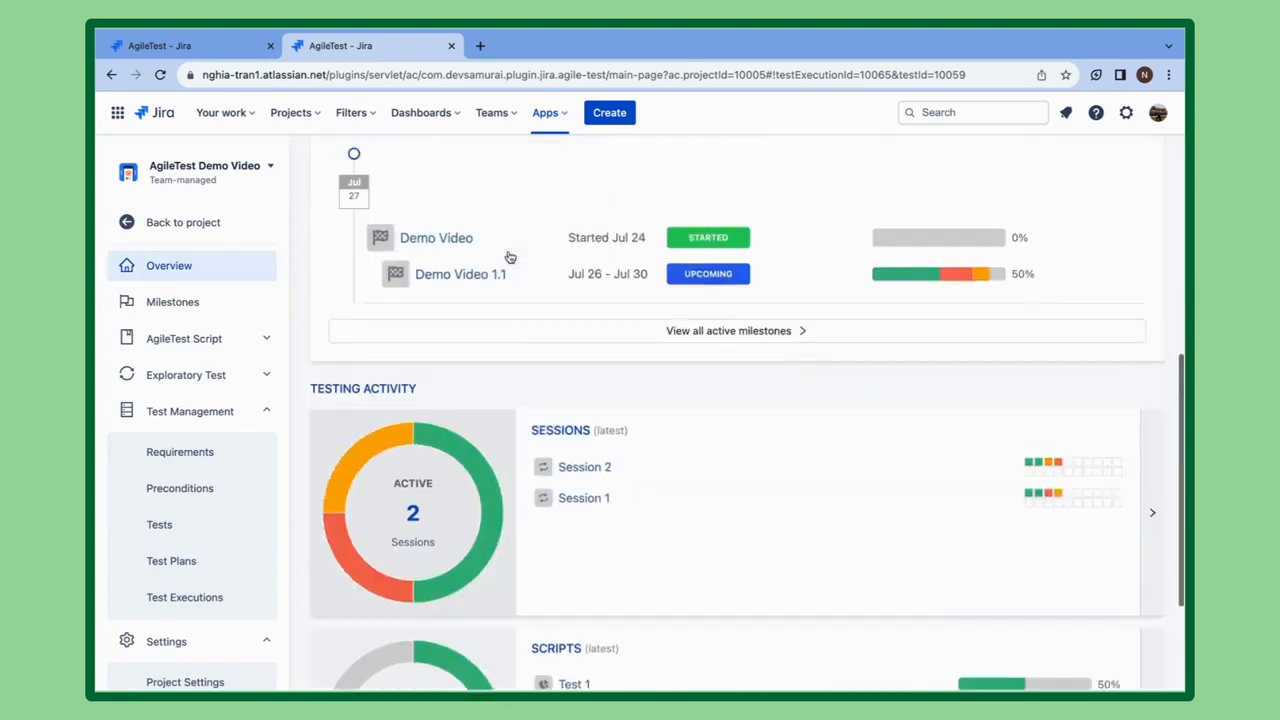
pyautogui.scroll(2, 509, 254)
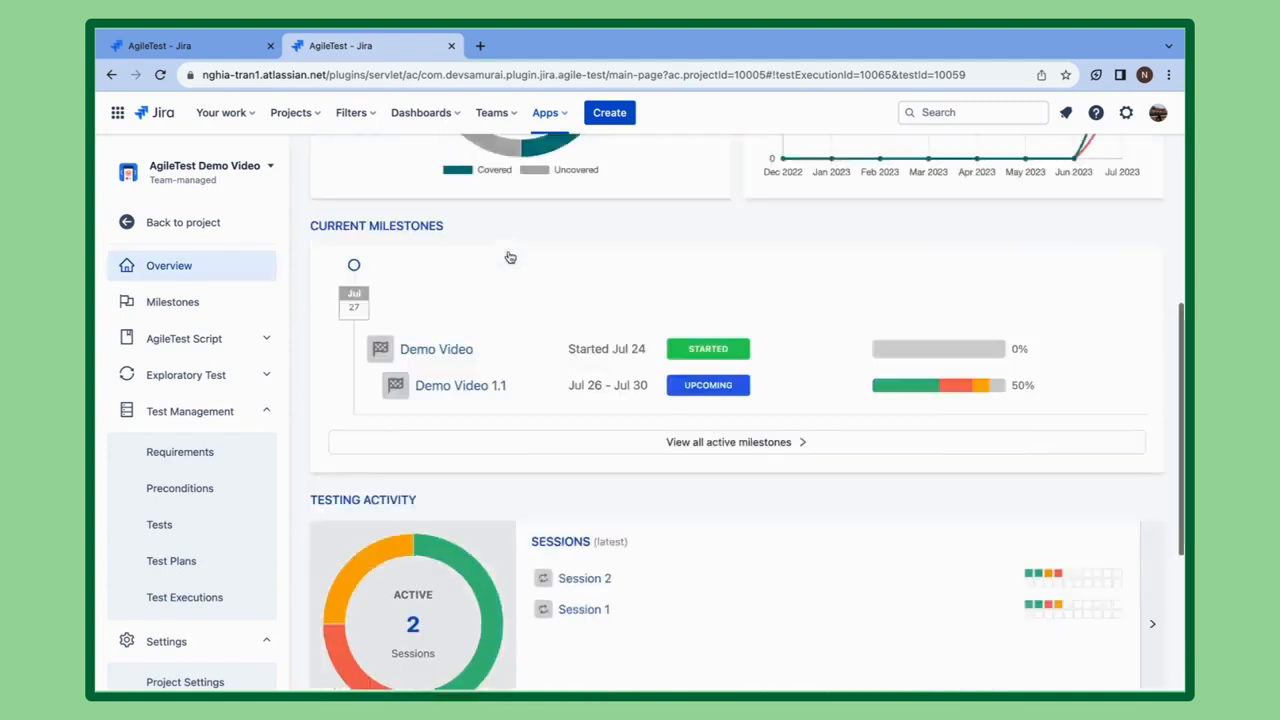
pyautogui.scroll(-3, 509, 257)
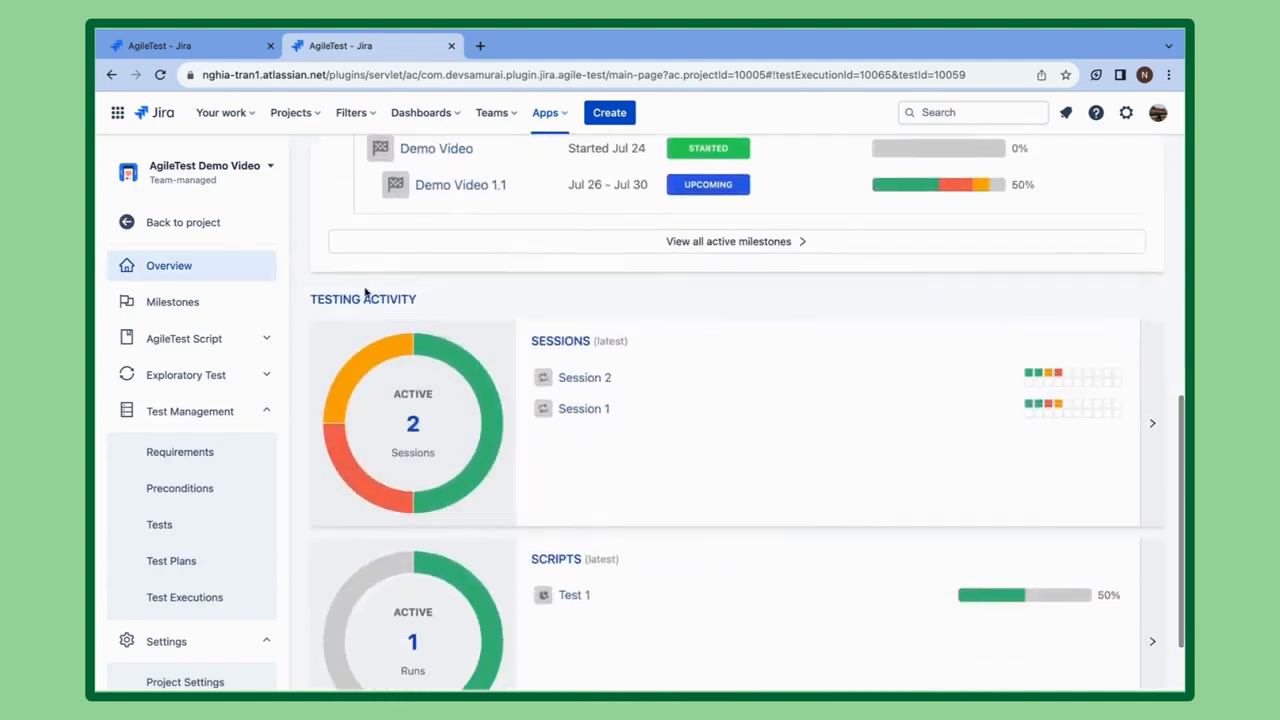